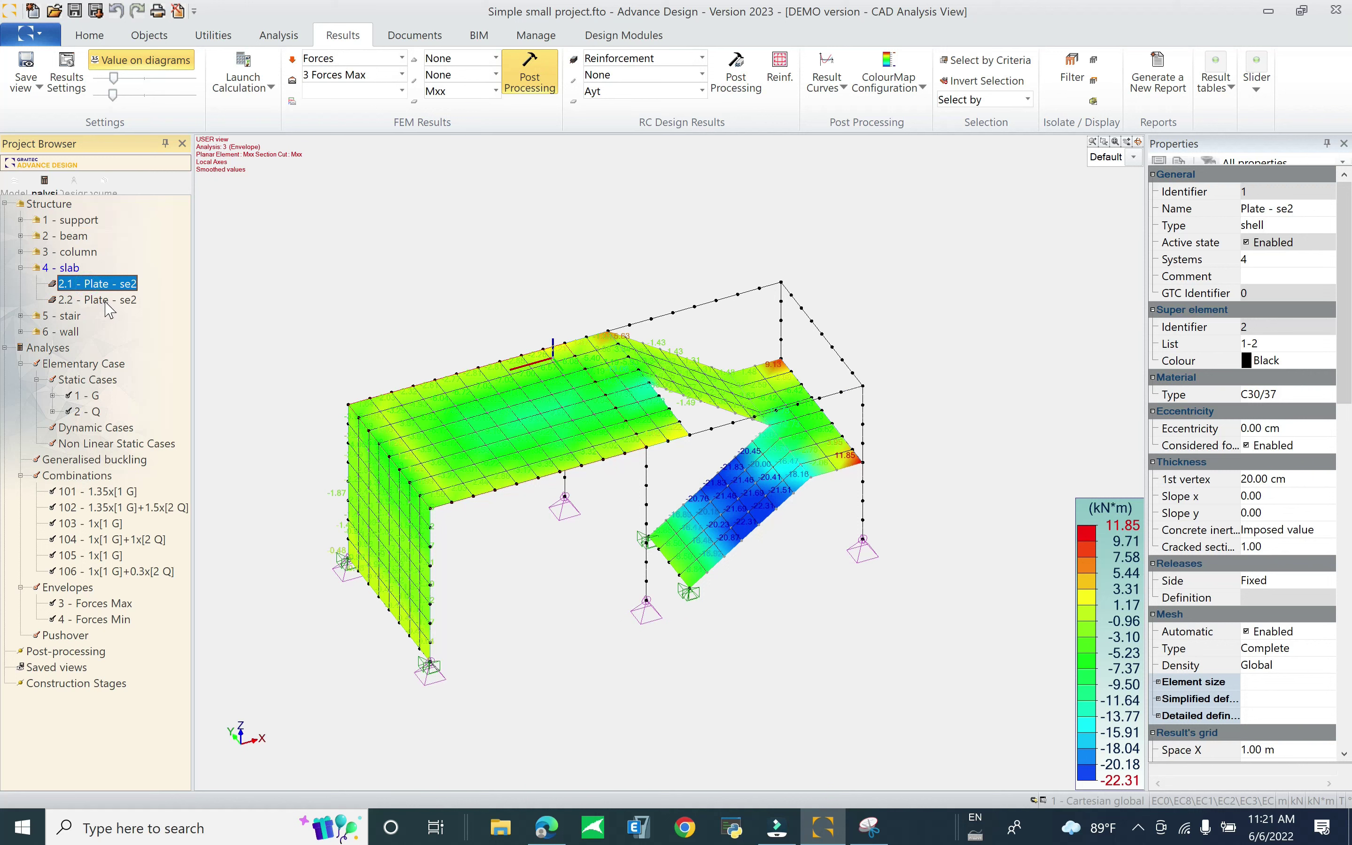
# Select both slab plates 2.1 and 2.2 together and open them with the Design Modules
pyautogui.keyDown('ctrl'); pyautogui.click(105, 301); pyautogui.keyUp('ctrl')
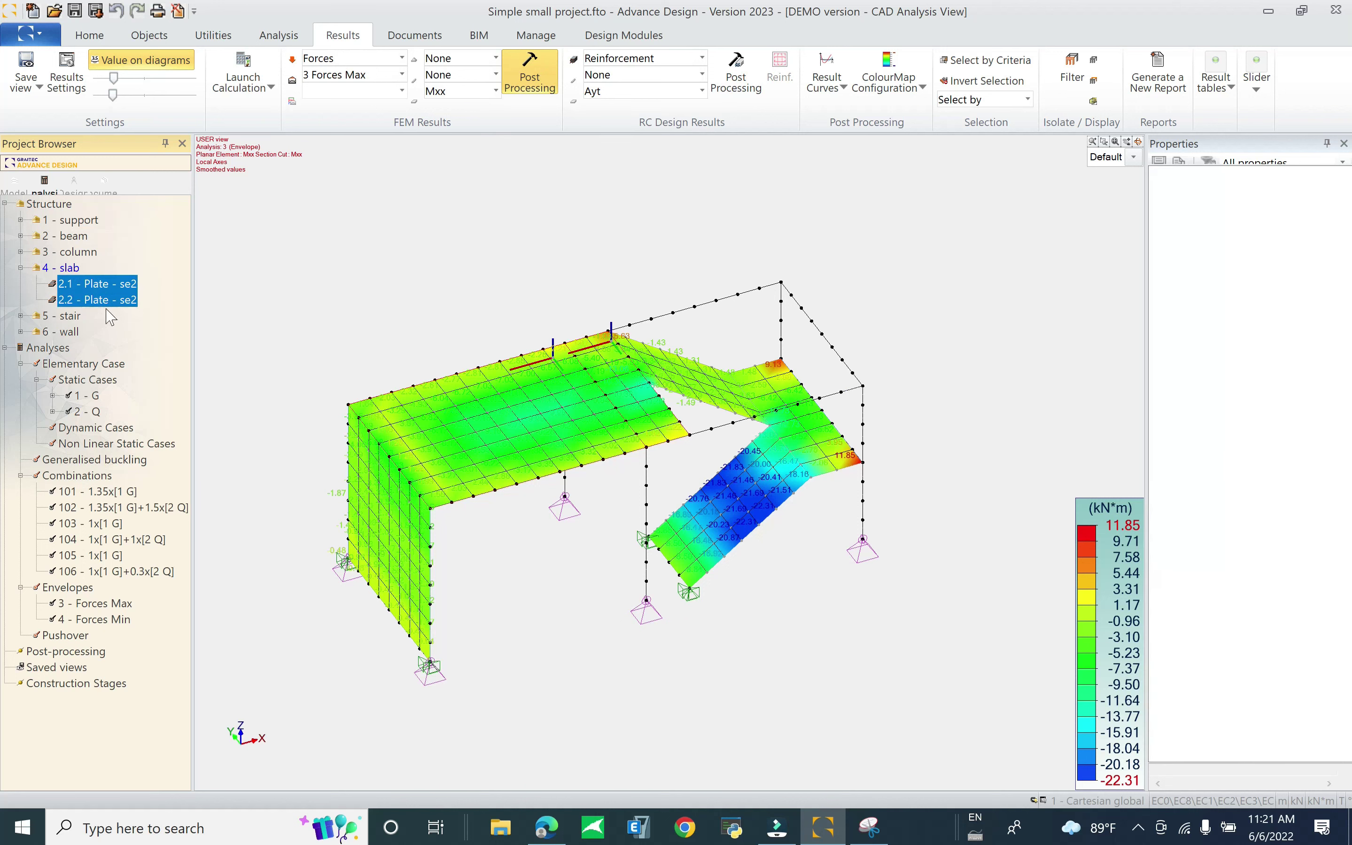
pyautogui.click(115, 285)
pyautogui.keyDown('ctrl'); pyautogui.click(115, 285); pyautogui.keyUp('ctrl')
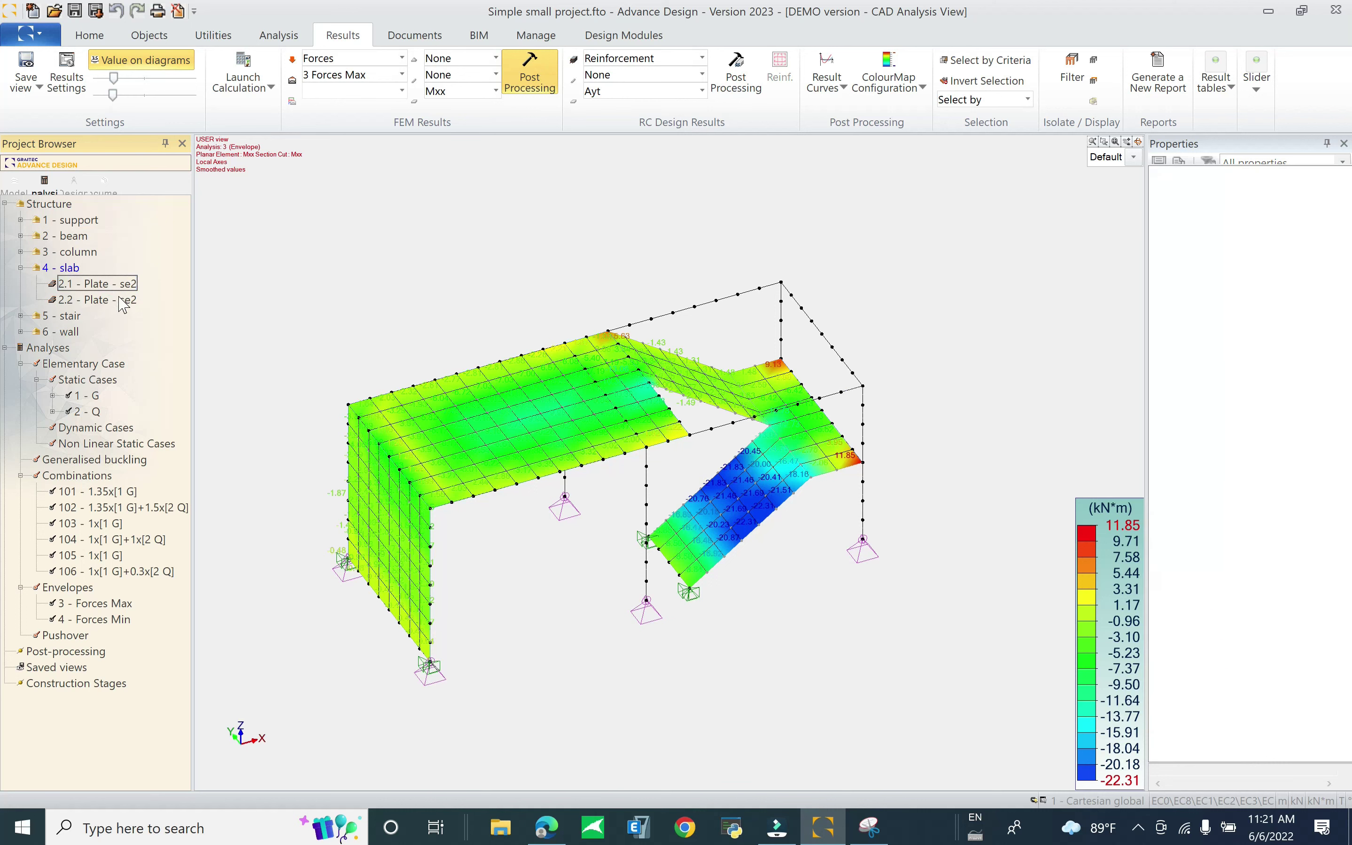
pyautogui.click(132, 301)
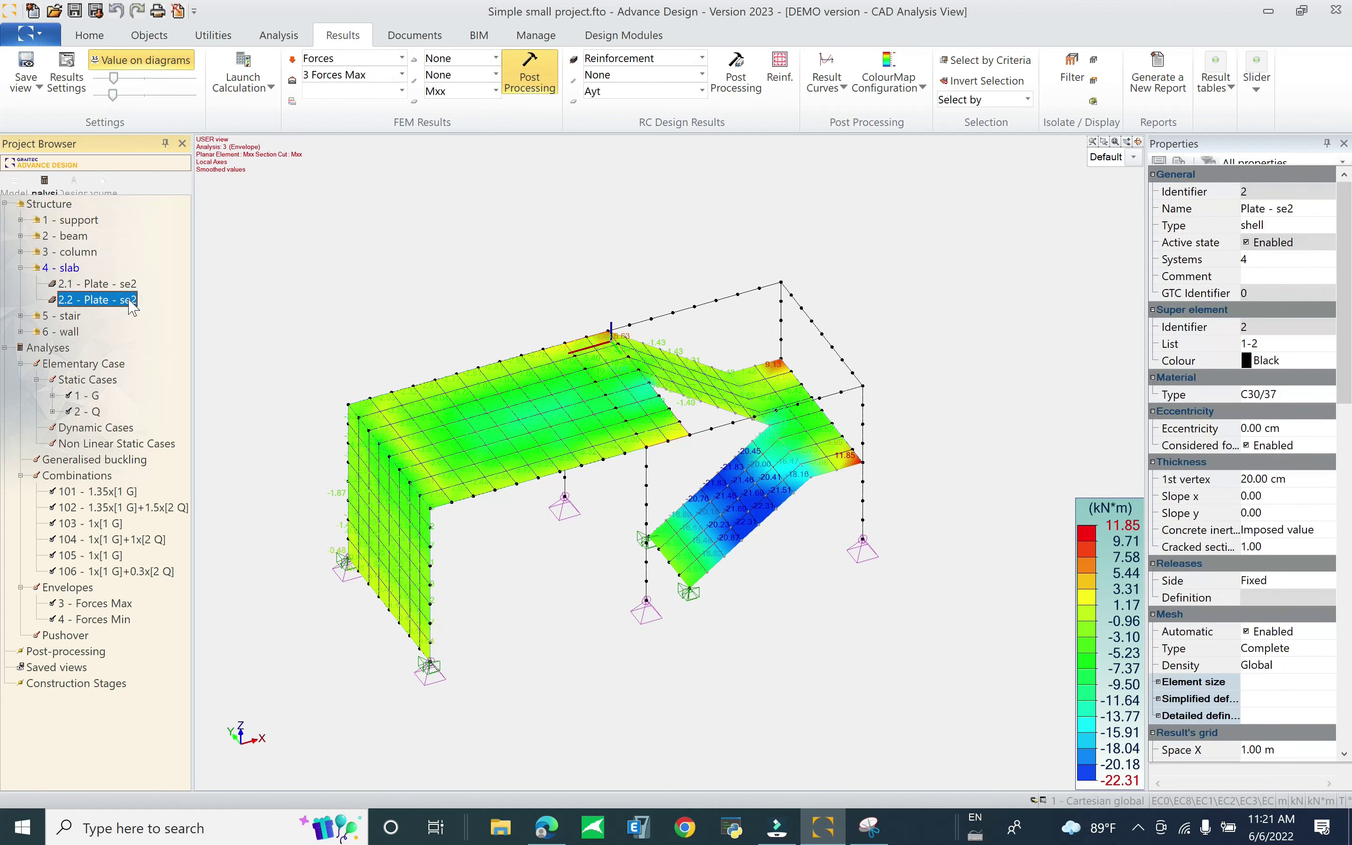
pyautogui.keyDown('ctrl'); pyautogui.click(122, 286); pyautogui.keyUp('ctrl')
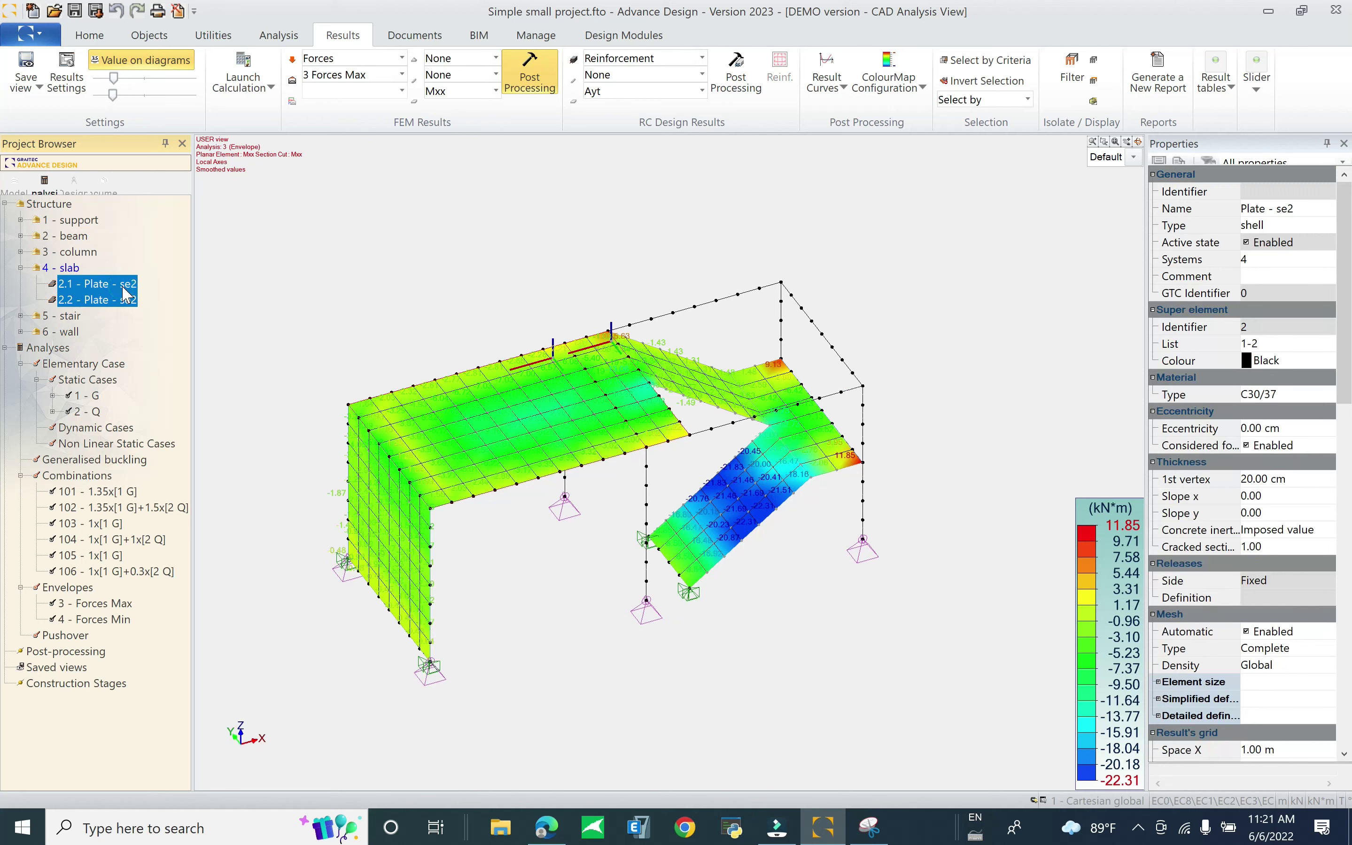
pyautogui.rightClick(123, 287)
pyautogui.click(426, 341)
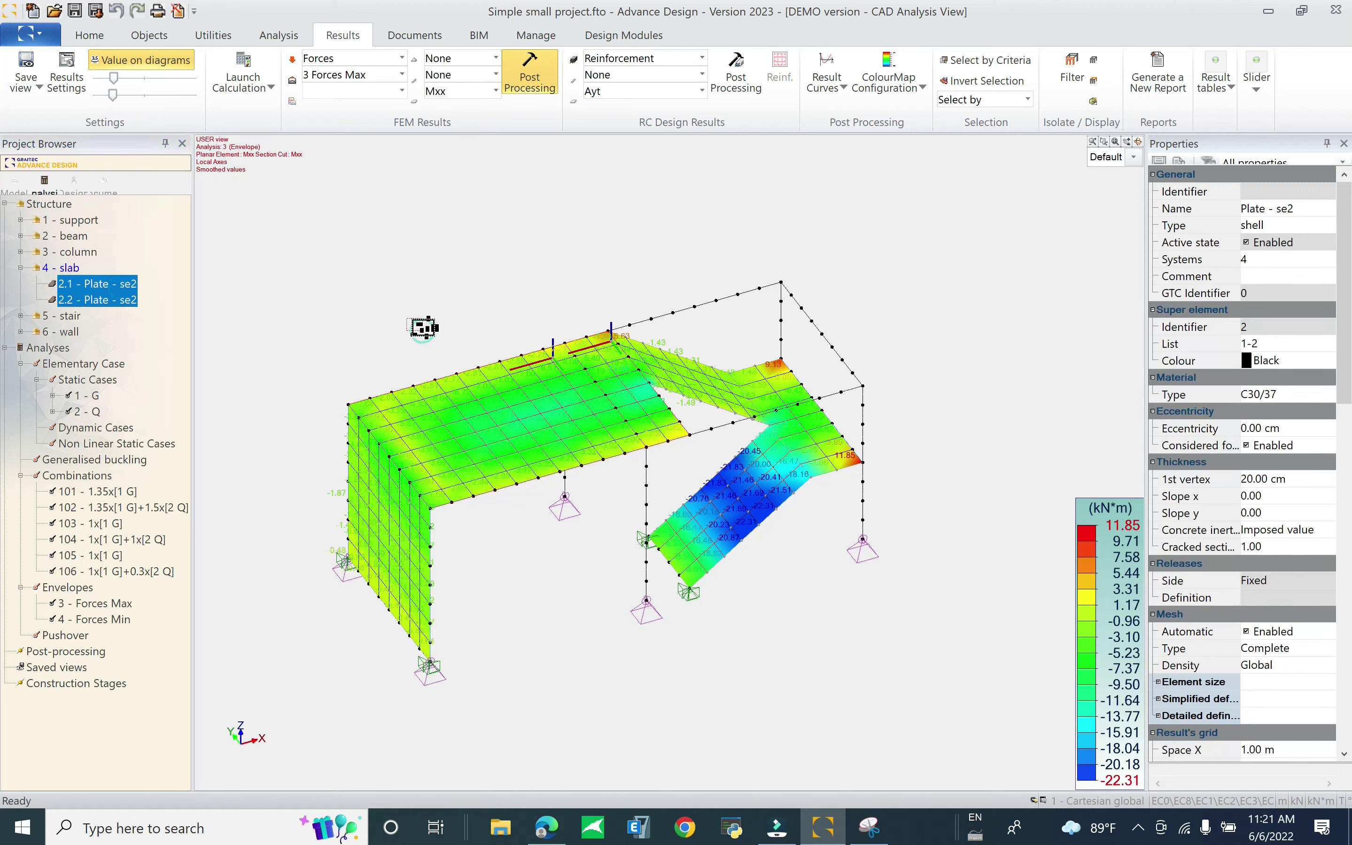
pyautogui.rightClick(458, 290)
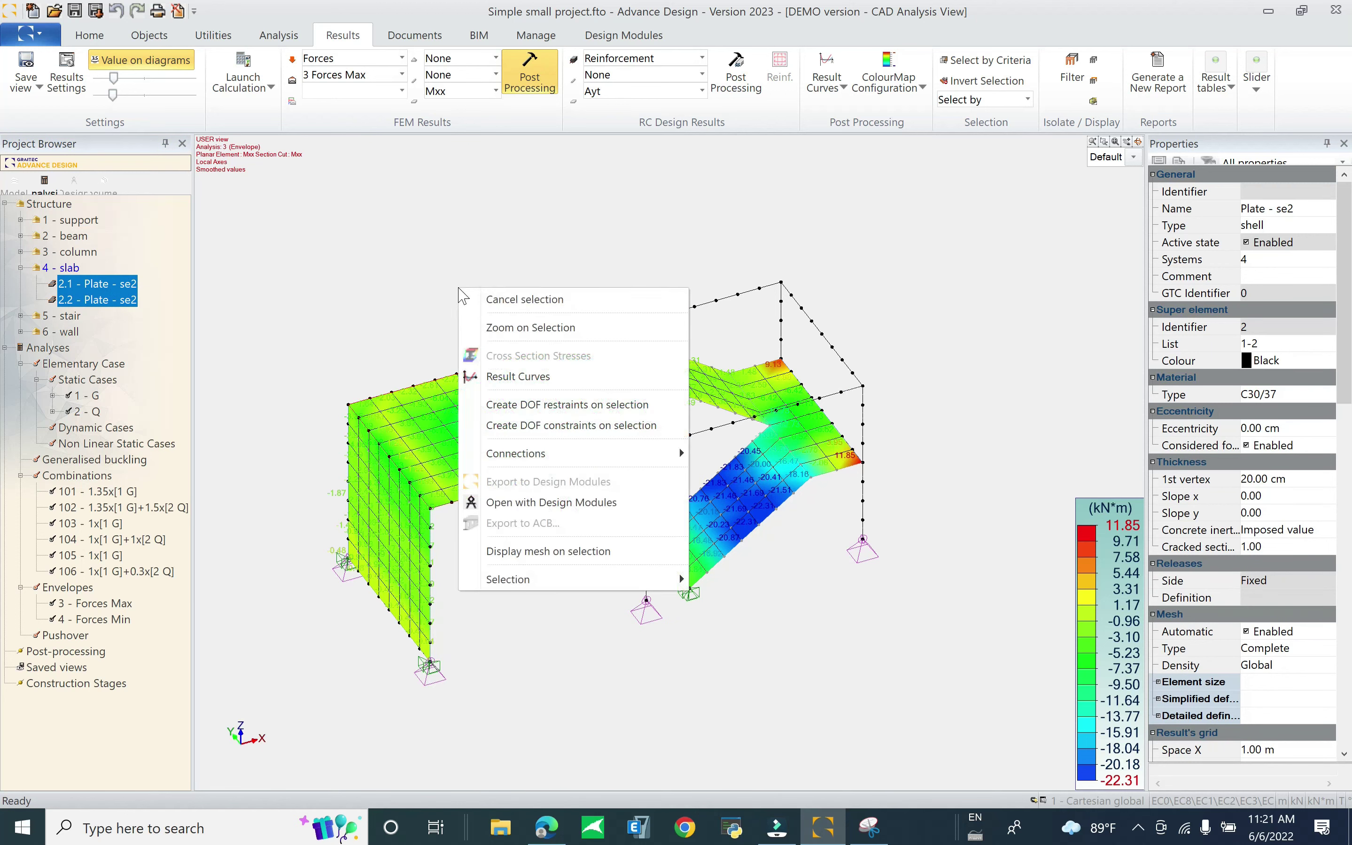
pyautogui.click(545, 503)
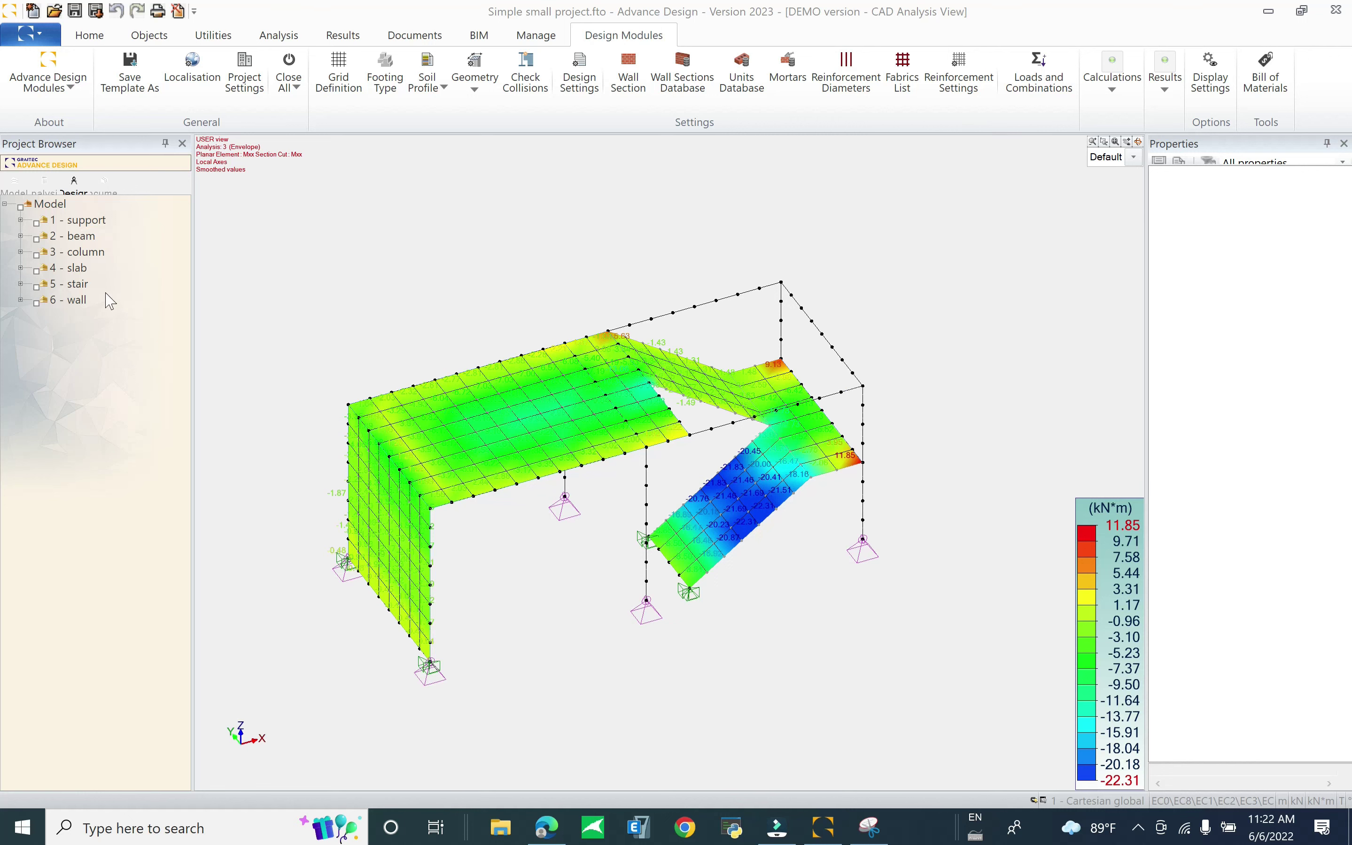
pyautogui.doubleClick(453, 431)
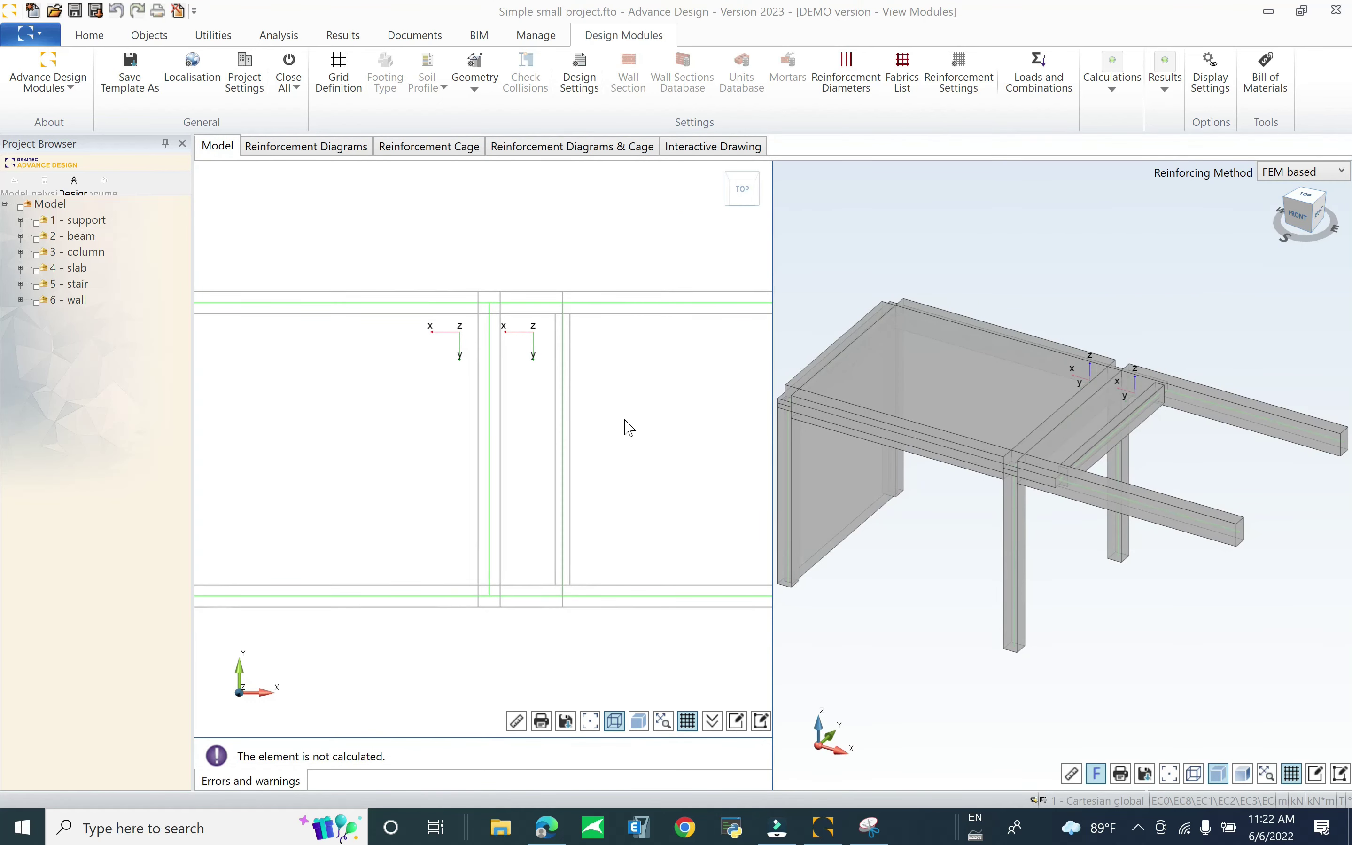
pyautogui.scroll(-1, 691, 415)
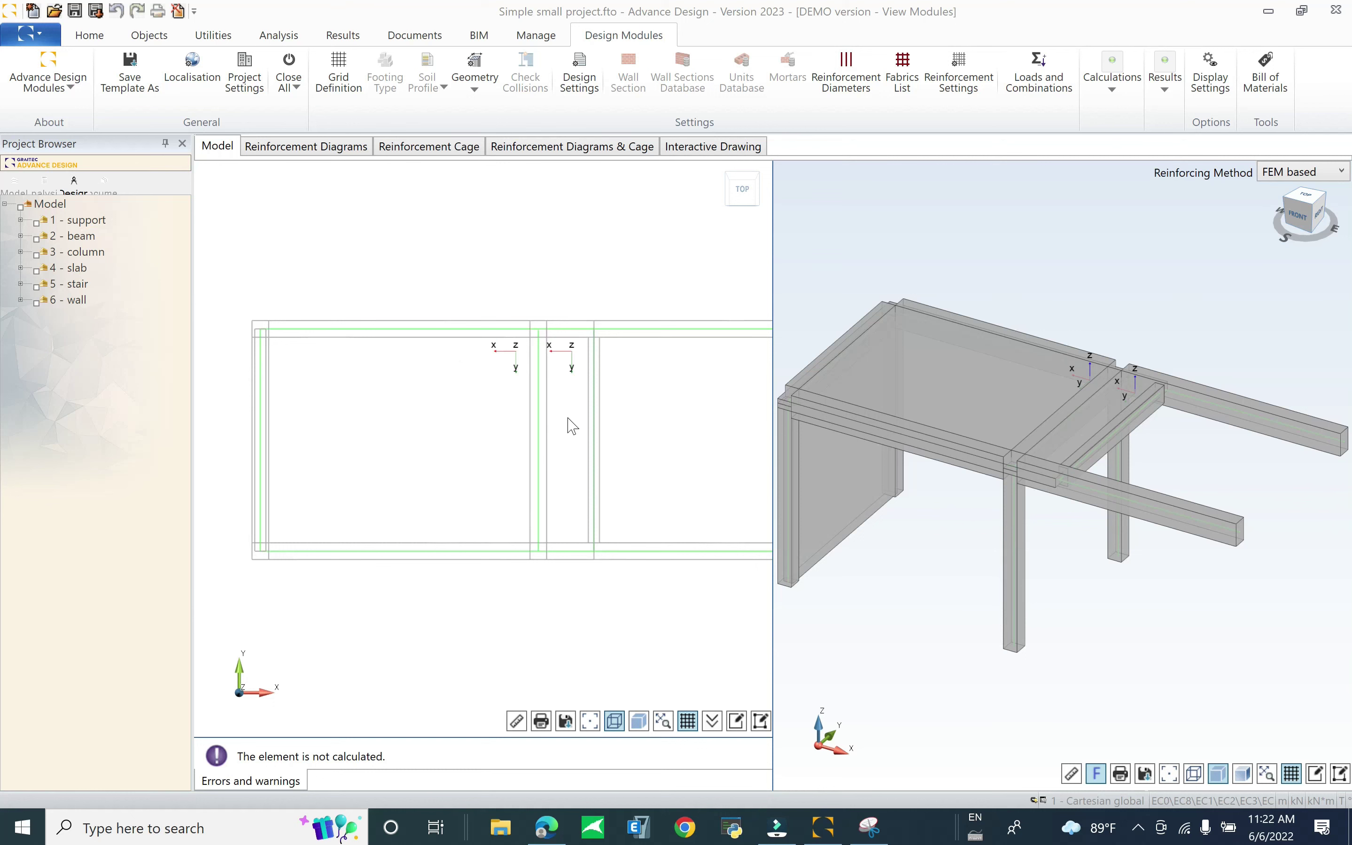
pyautogui.click(442, 404)
pyautogui.moveTo(619, 420); pyautogui.dragTo(620, 419, button='middle')
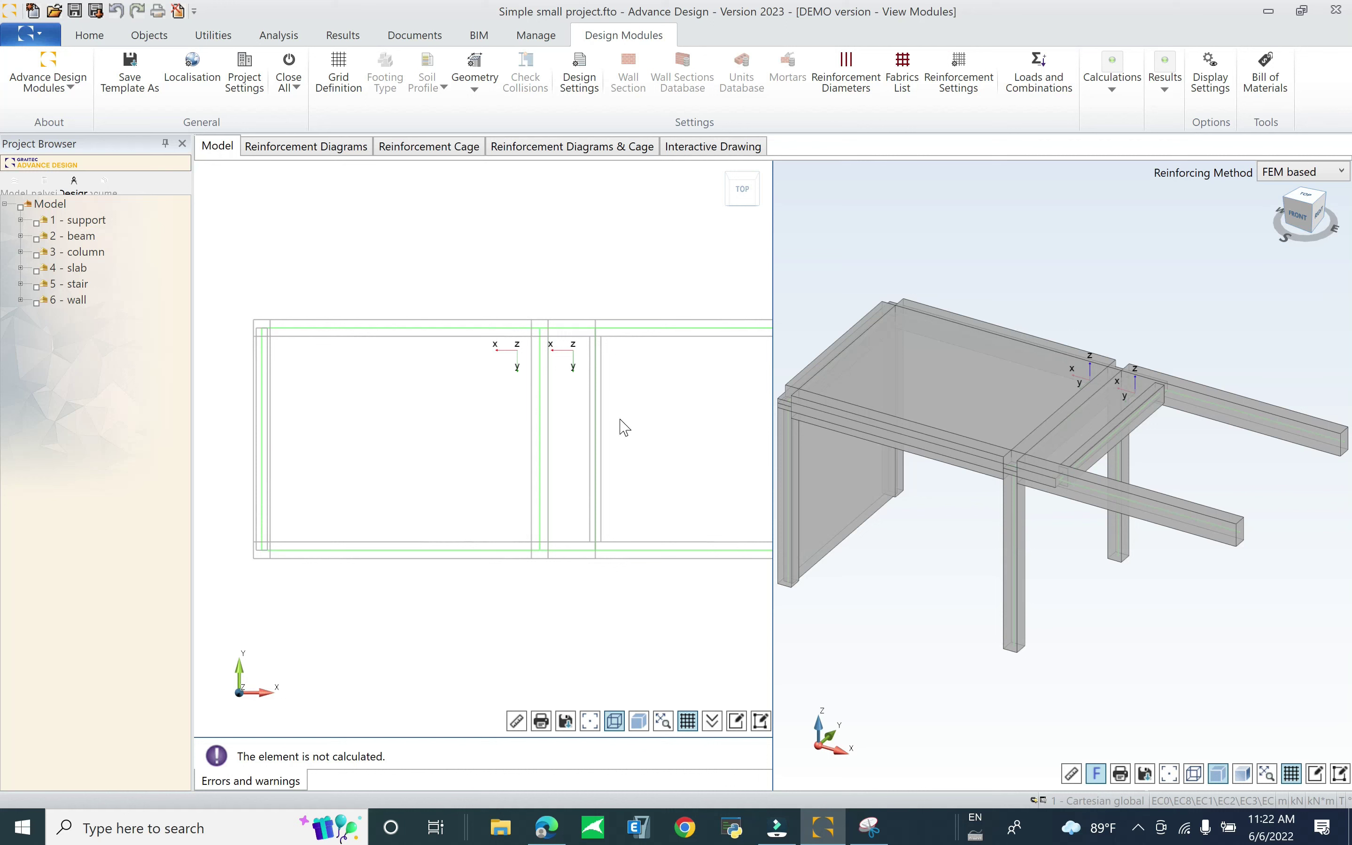
pyautogui.scroll(-2, 495, 380)
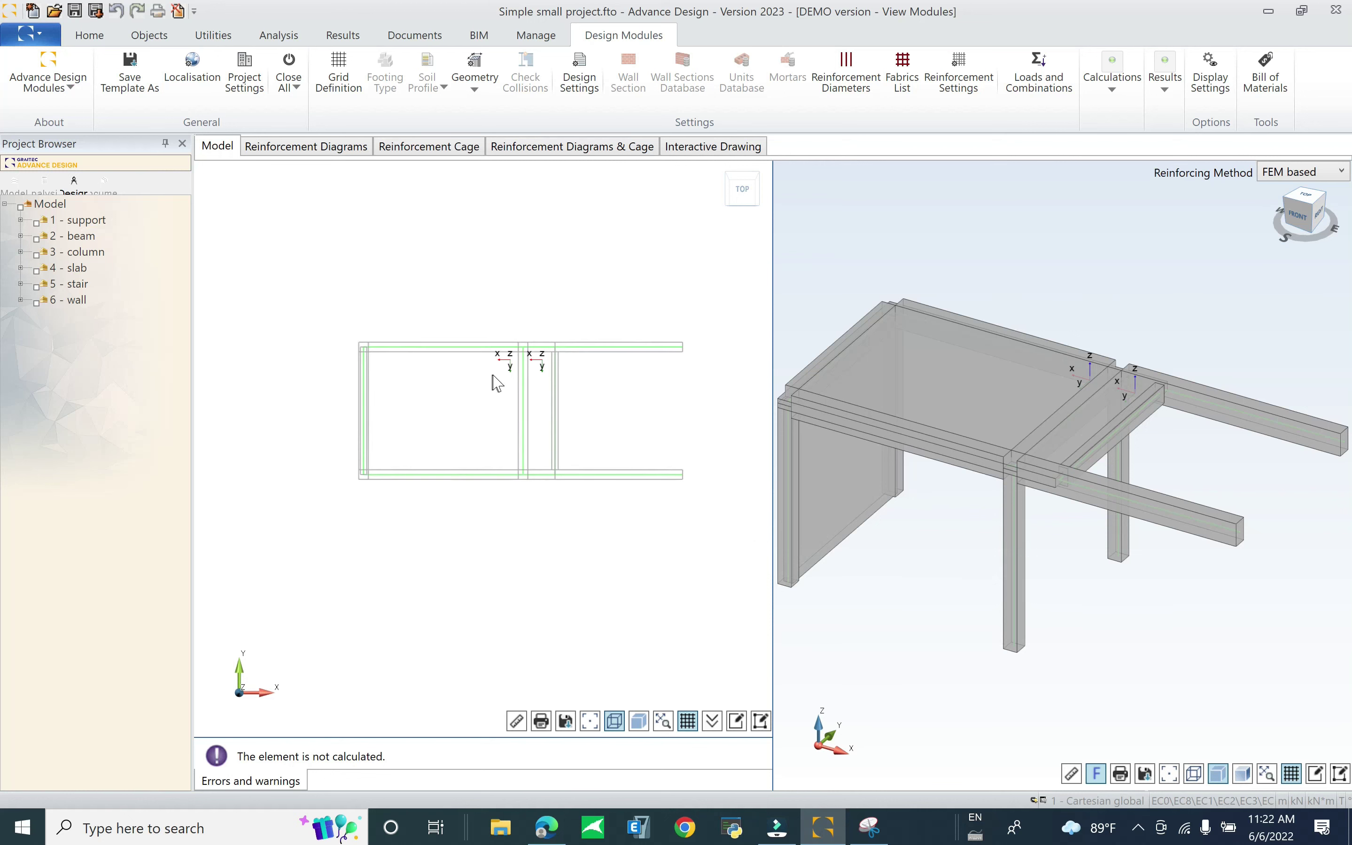
pyautogui.scroll(-2, 412, 311)
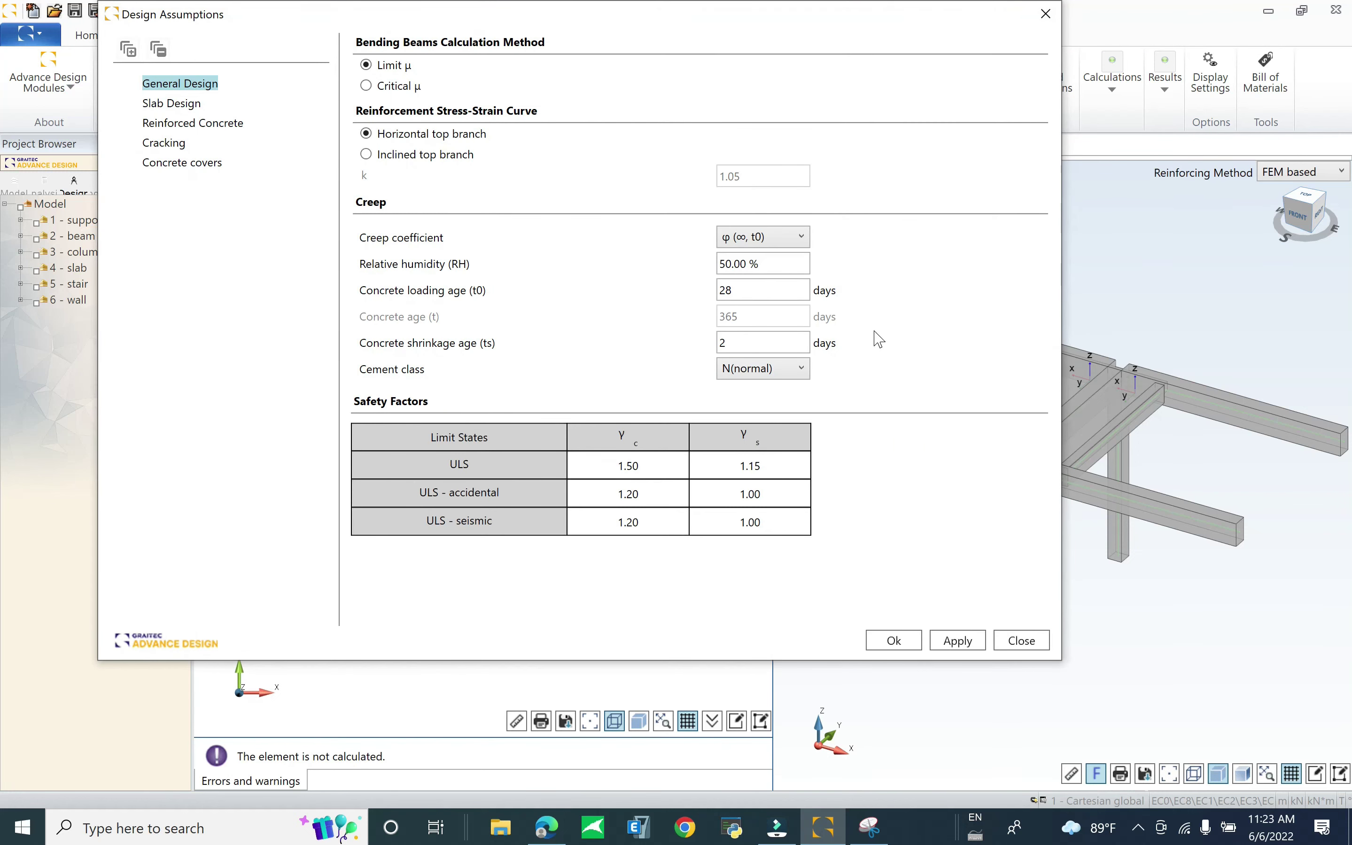
# Review the Slab Design, Reinforced Concrete and Cracking settings in the design assumptions and accept them
pyautogui.click(195, 105)
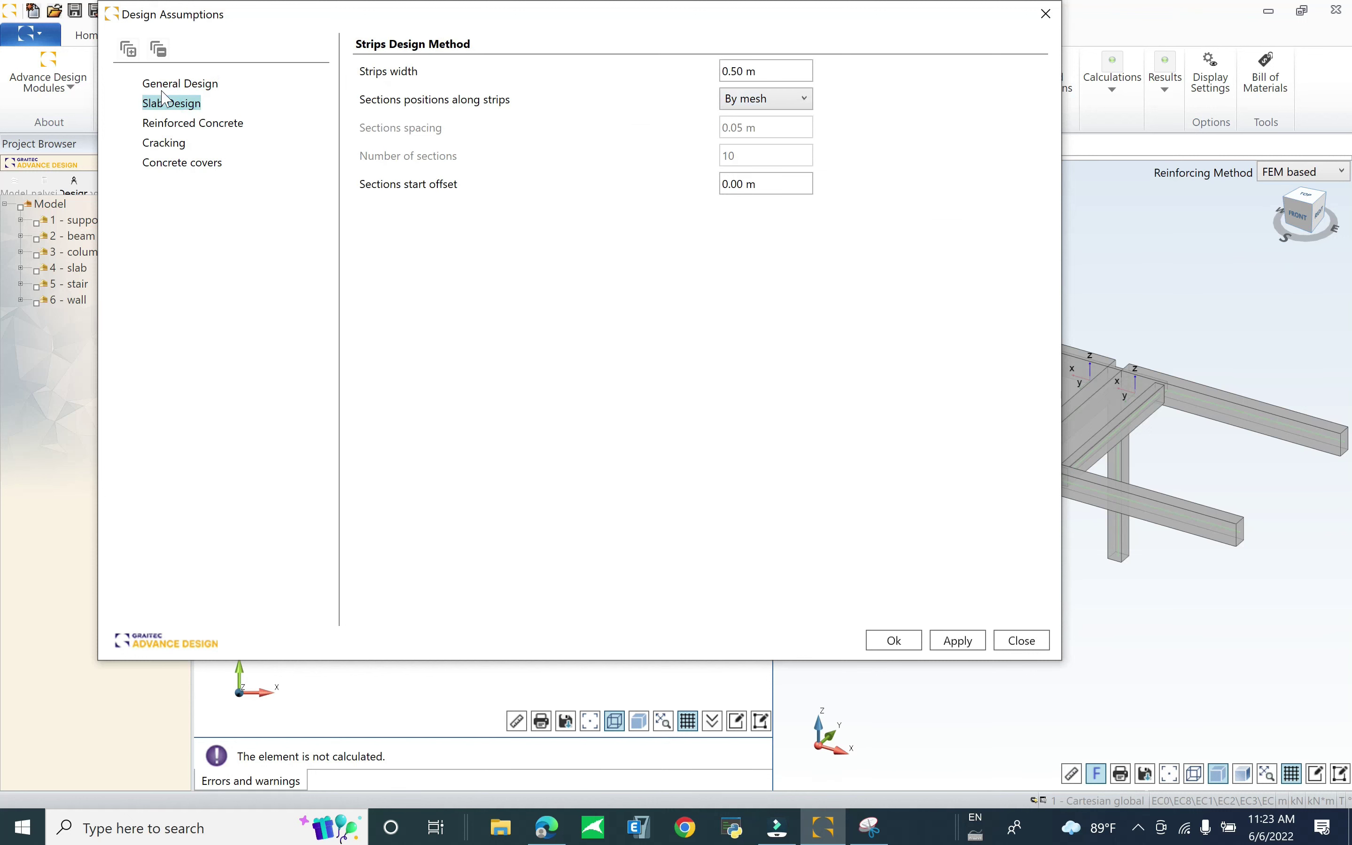
pyautogui.click(206, 128)
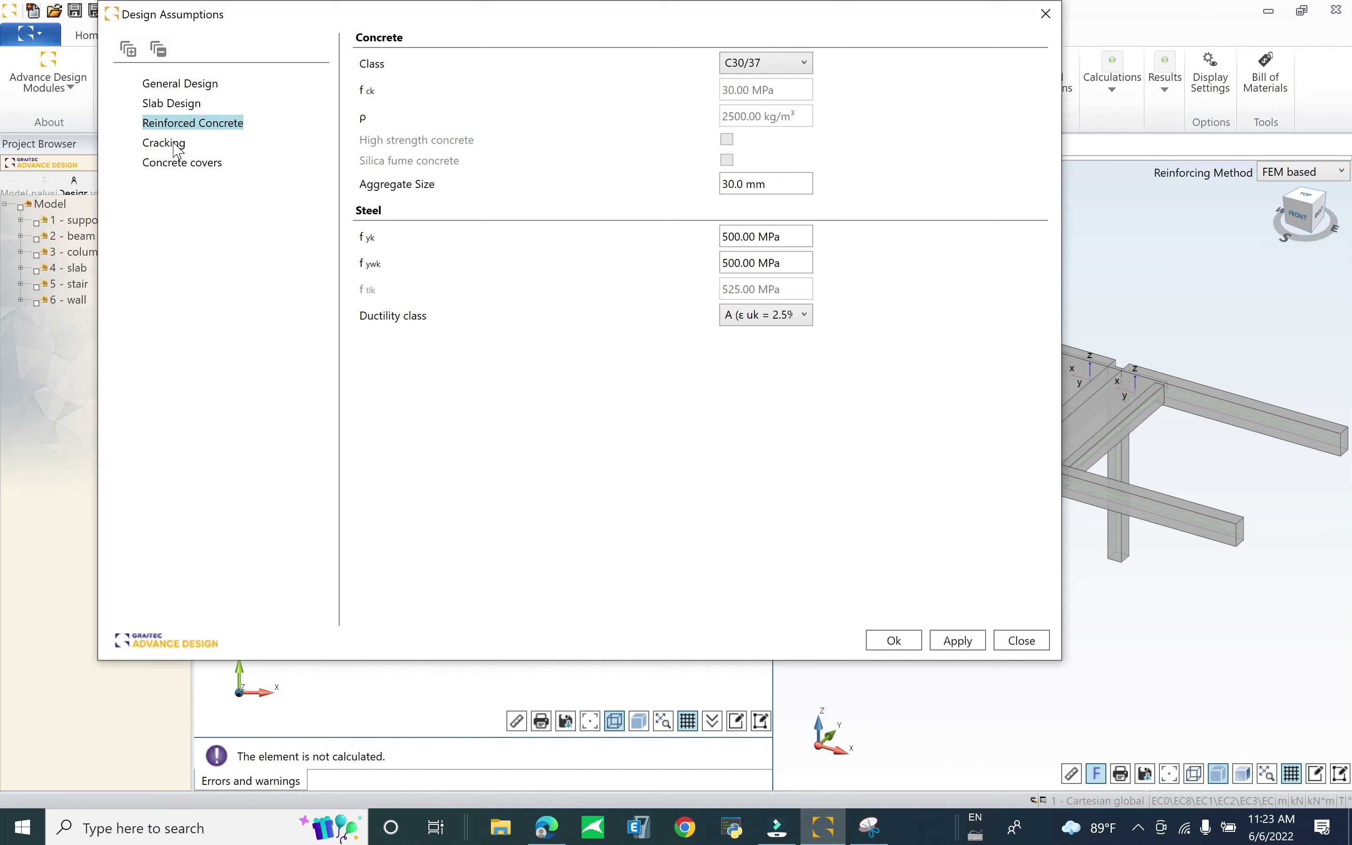
pyautogui.click(726, 237)
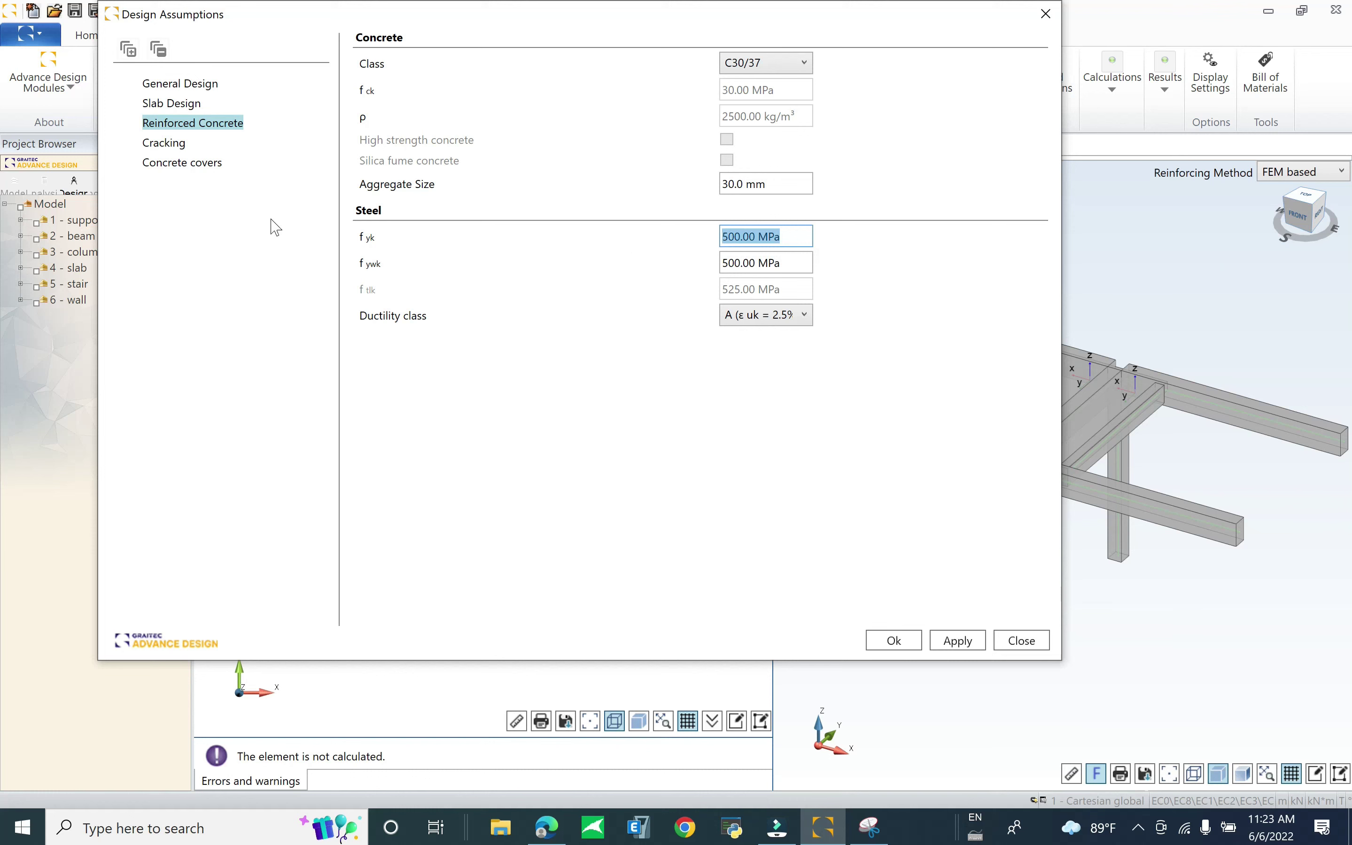
pyautogui.click(168, 162)
pyautogui.click(165, 145)
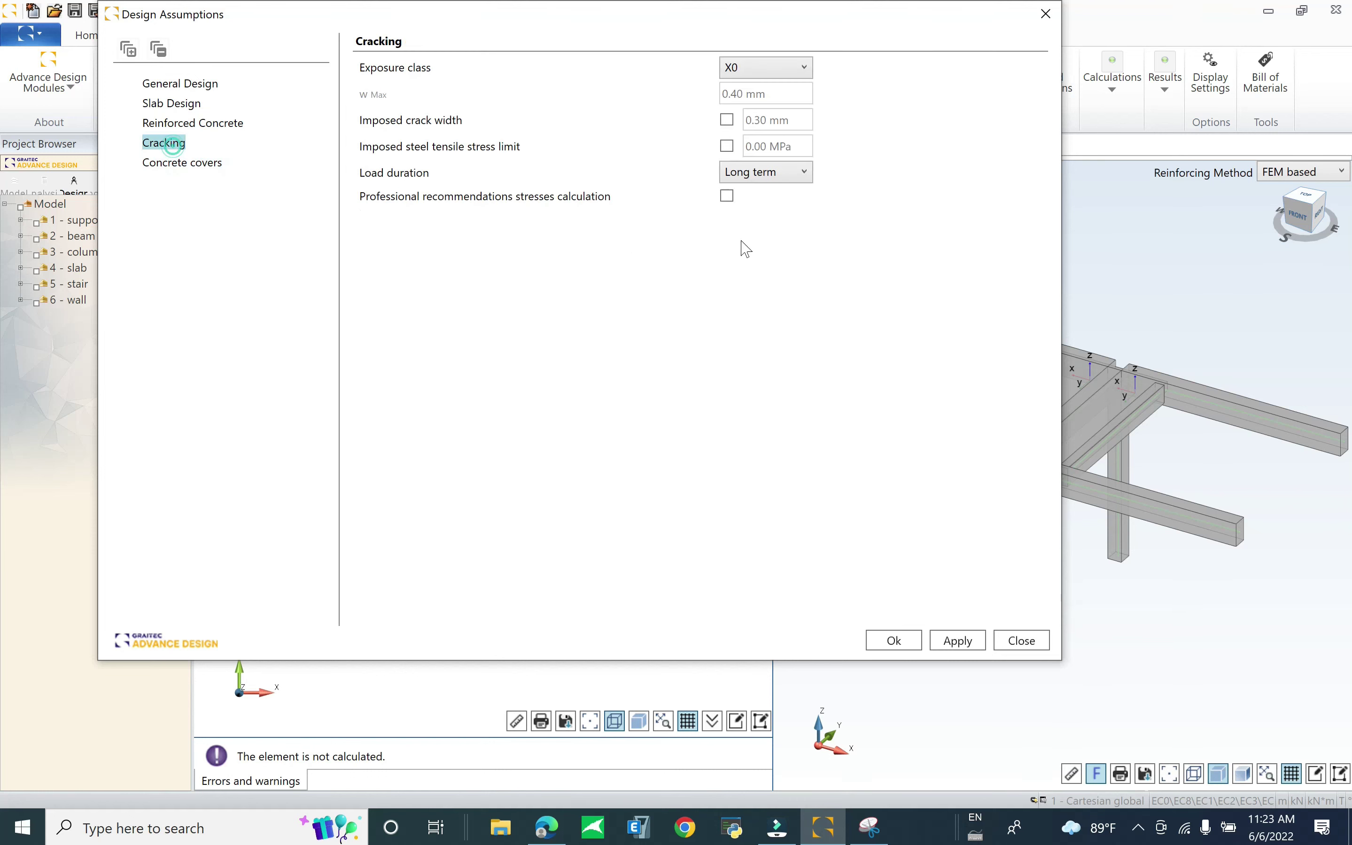
pyautogui.click(893, 640)
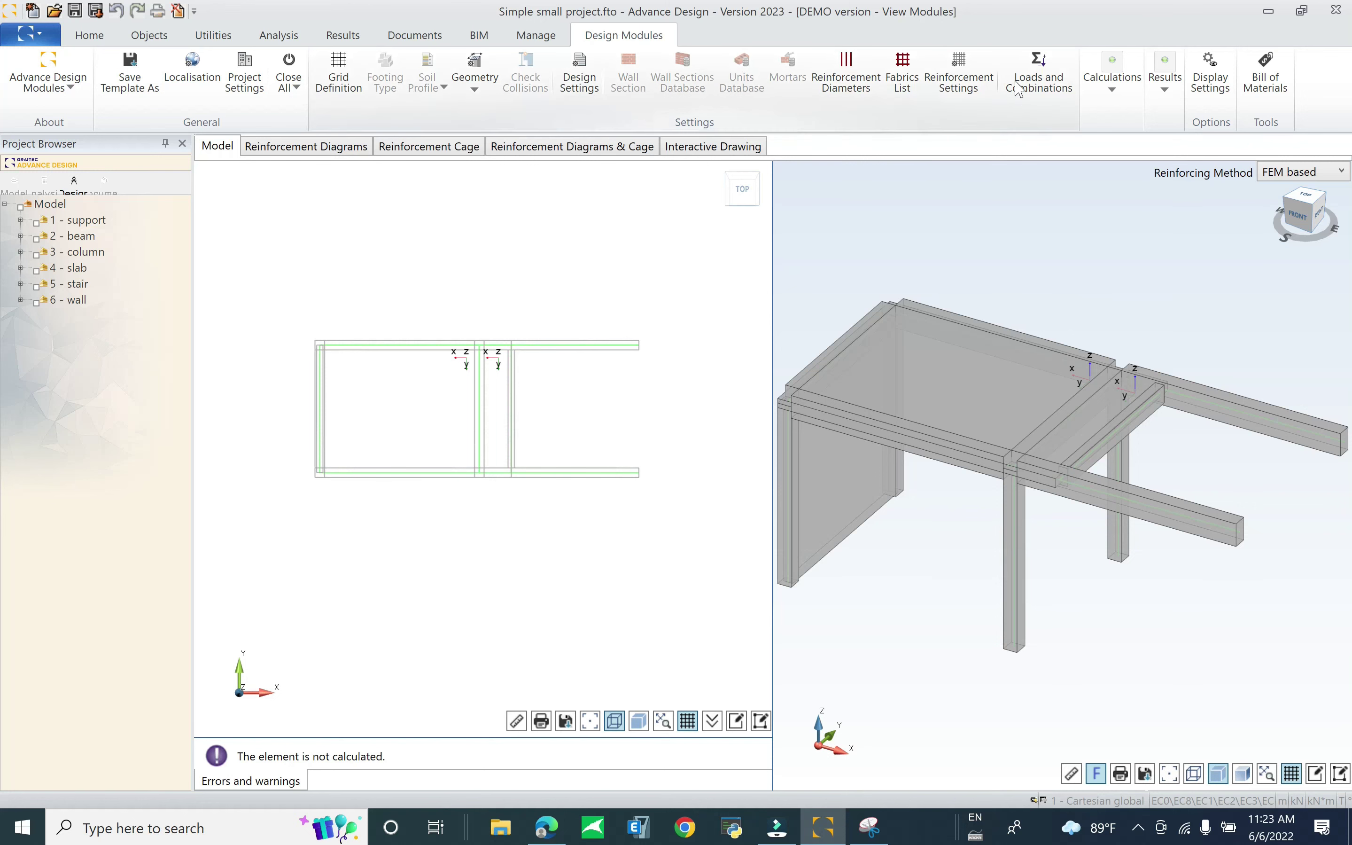
# Review the reinforcement diameters and the slab's load cases and combinations, including the design combinations, accepting both dialogs
pyautogui.click(856, 71)
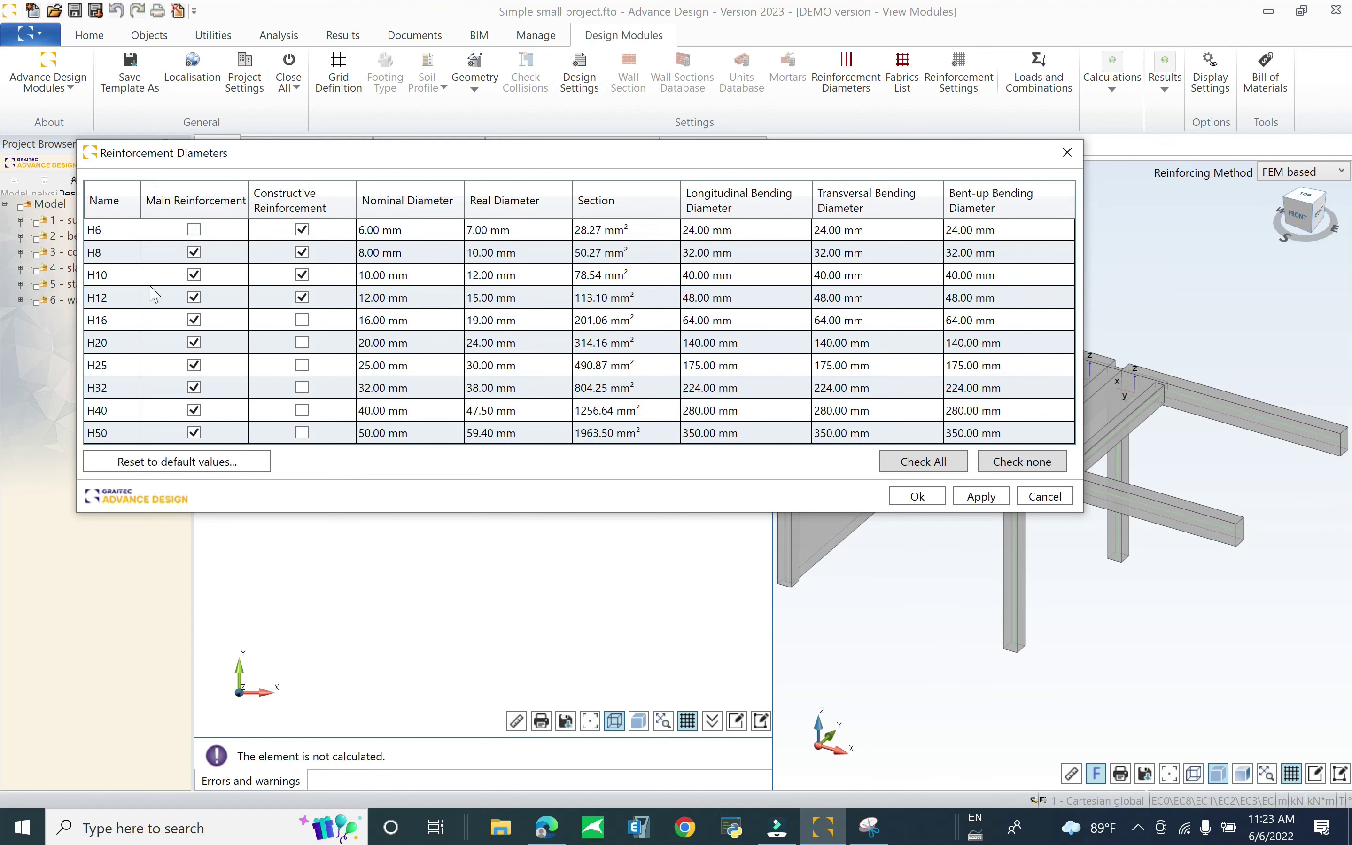
pyautogui.click(917, 496)
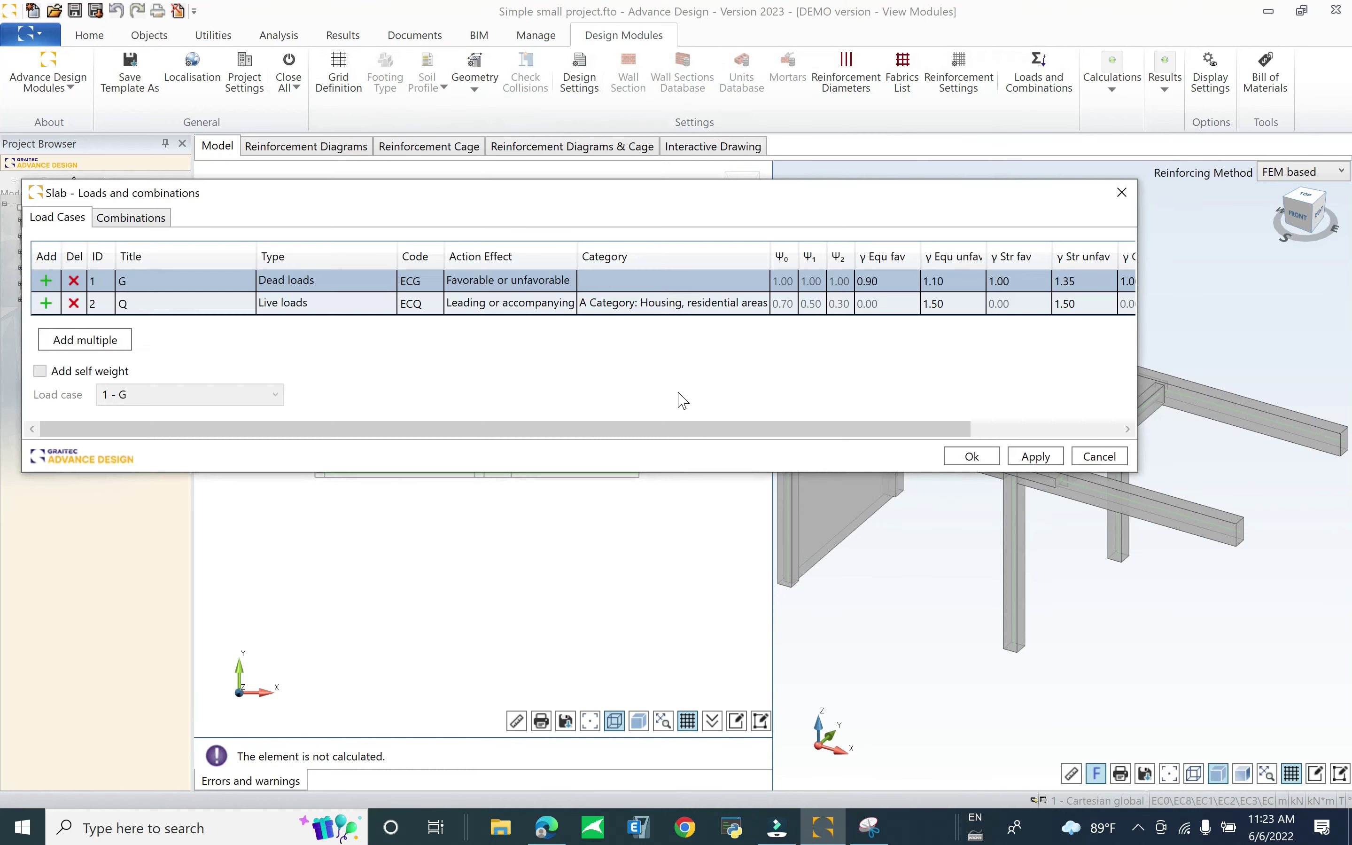
pyautogui.click(139, 219)
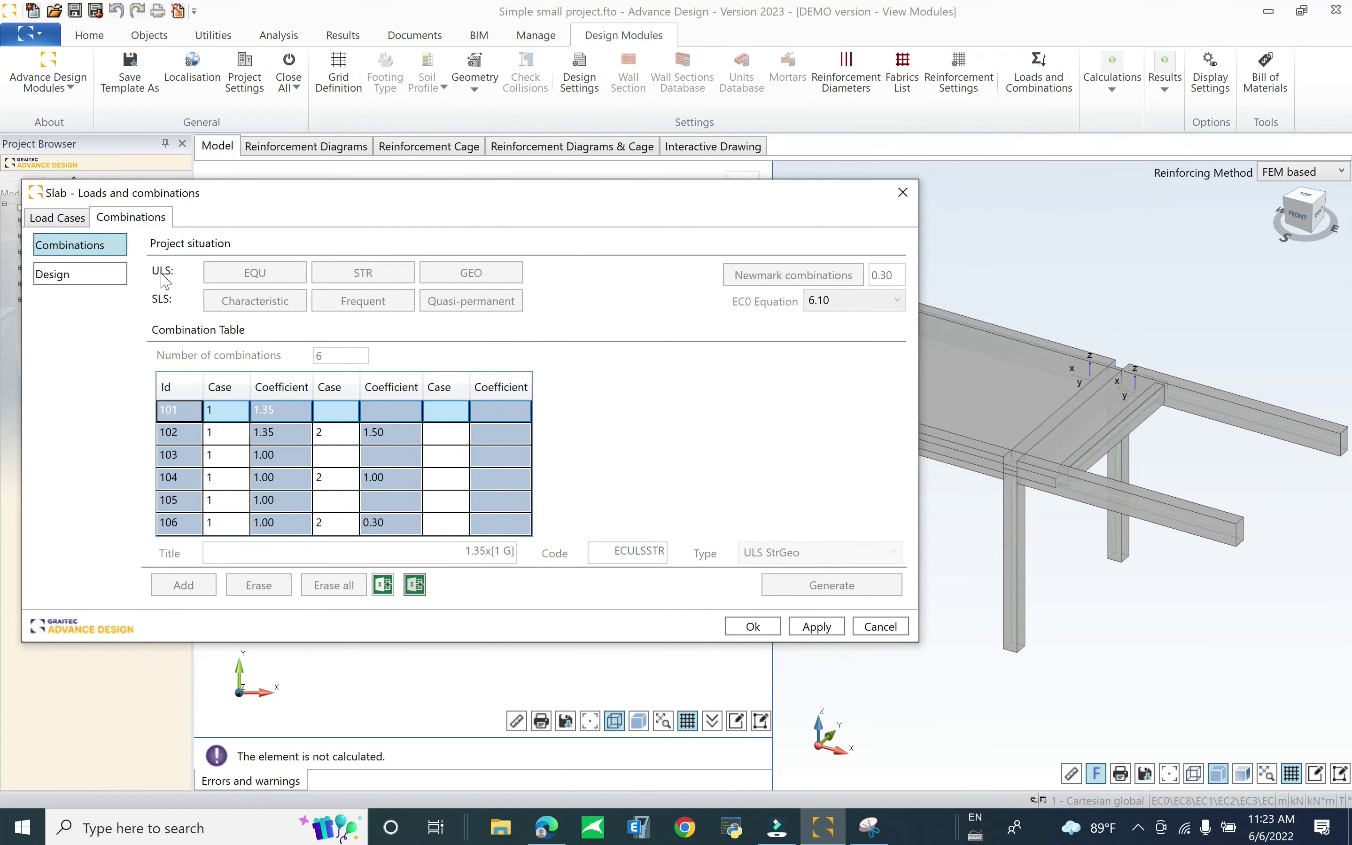
pyautogui.click(76, 218)
pyautogui.click(128, 218)
pyautogui.click(88, 270)
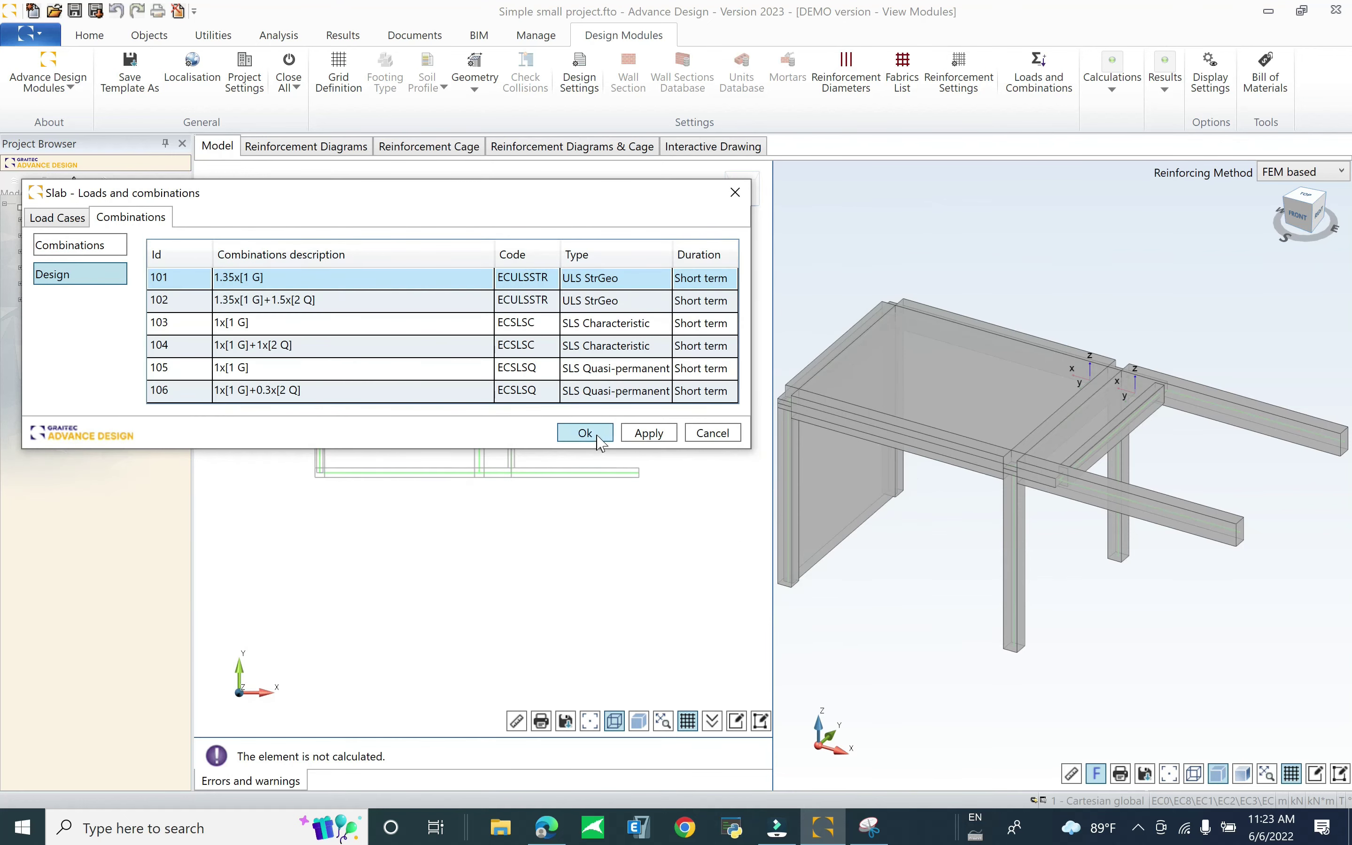
pyautogui.click(584, 433)
# Calculate the slab reinforcement with the FEM based reinforcing method
pyautogui.click(579, 75)
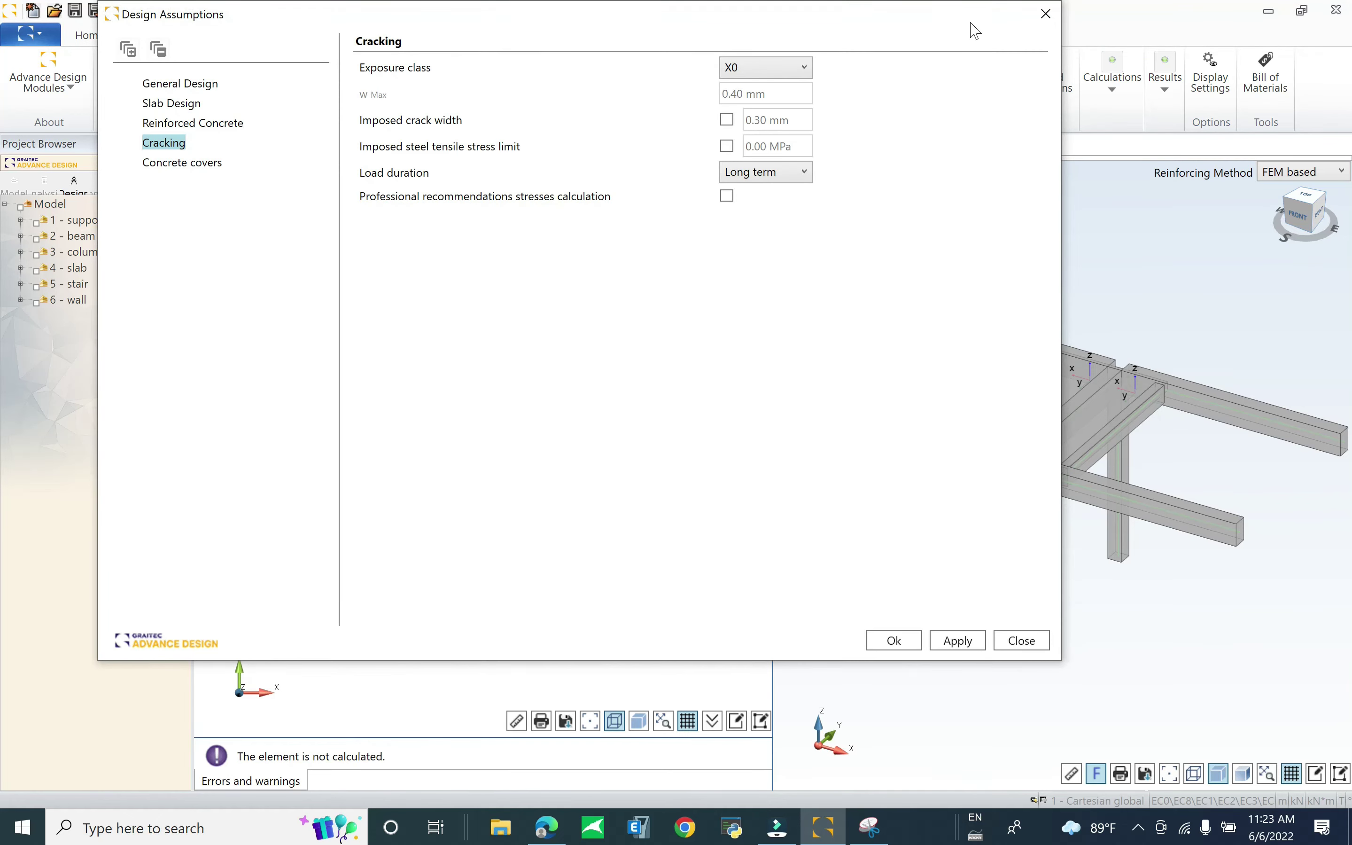
pyautogui.click(1042, 14)
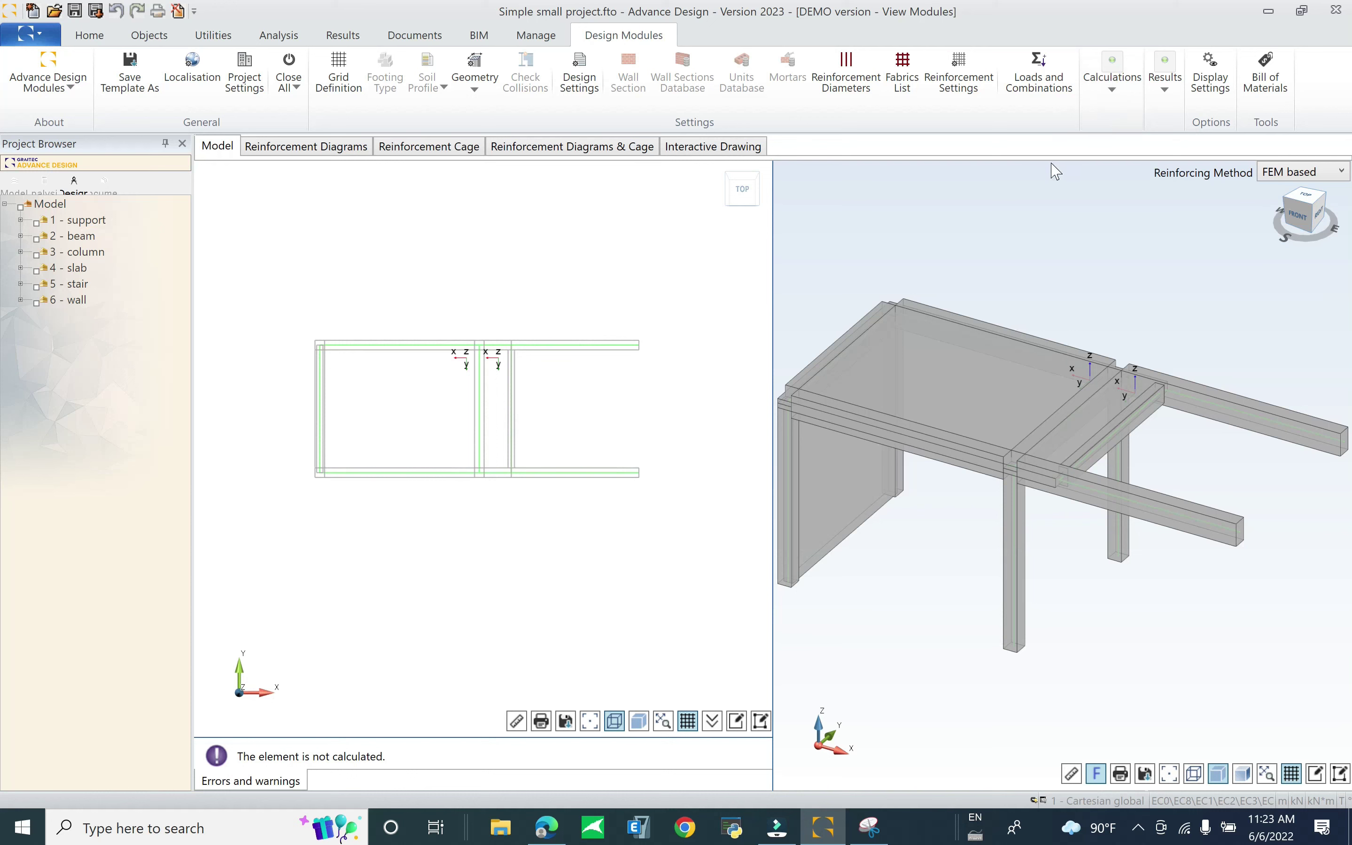
pyautogui.click(1113, 90)
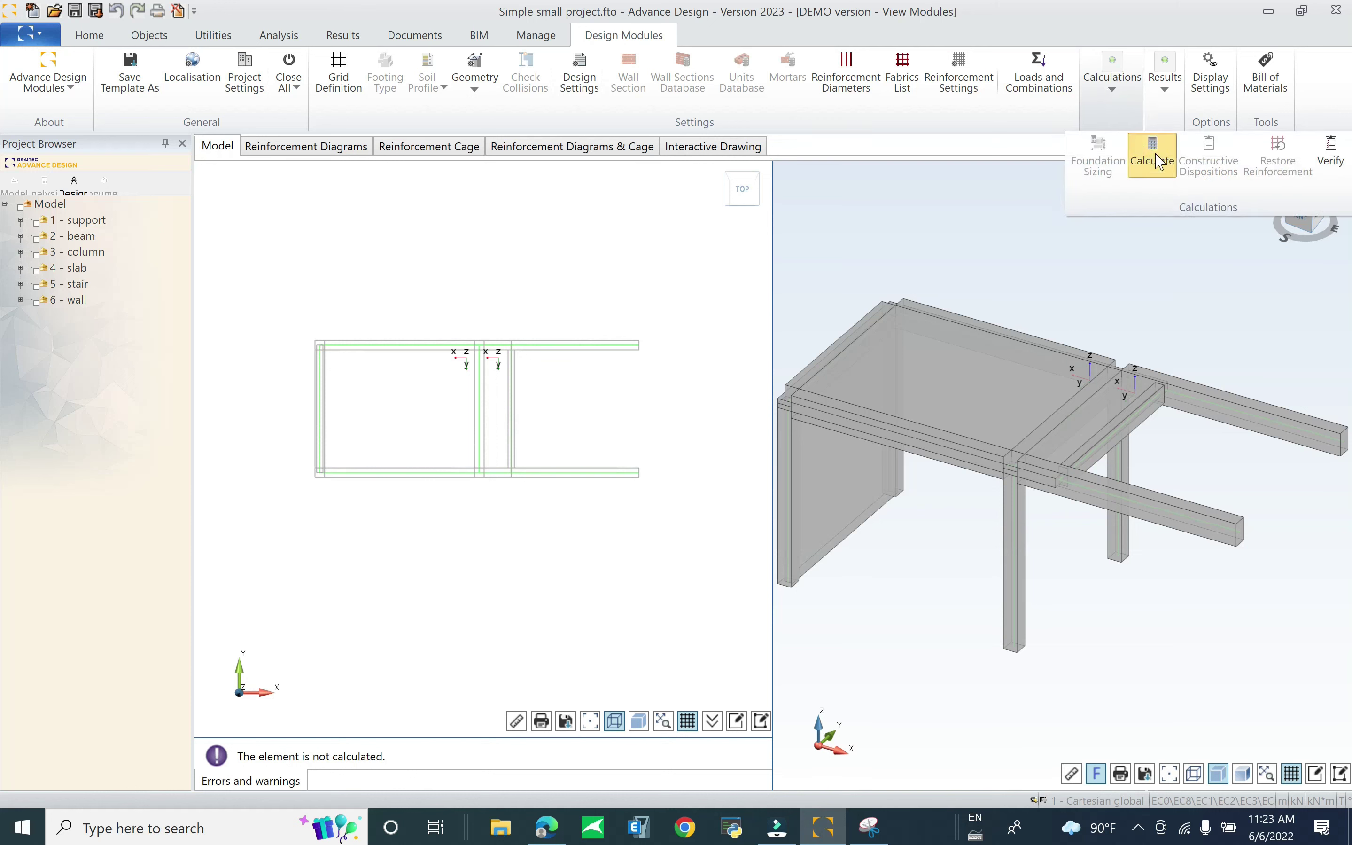
pyautogui.click(1157, 162)
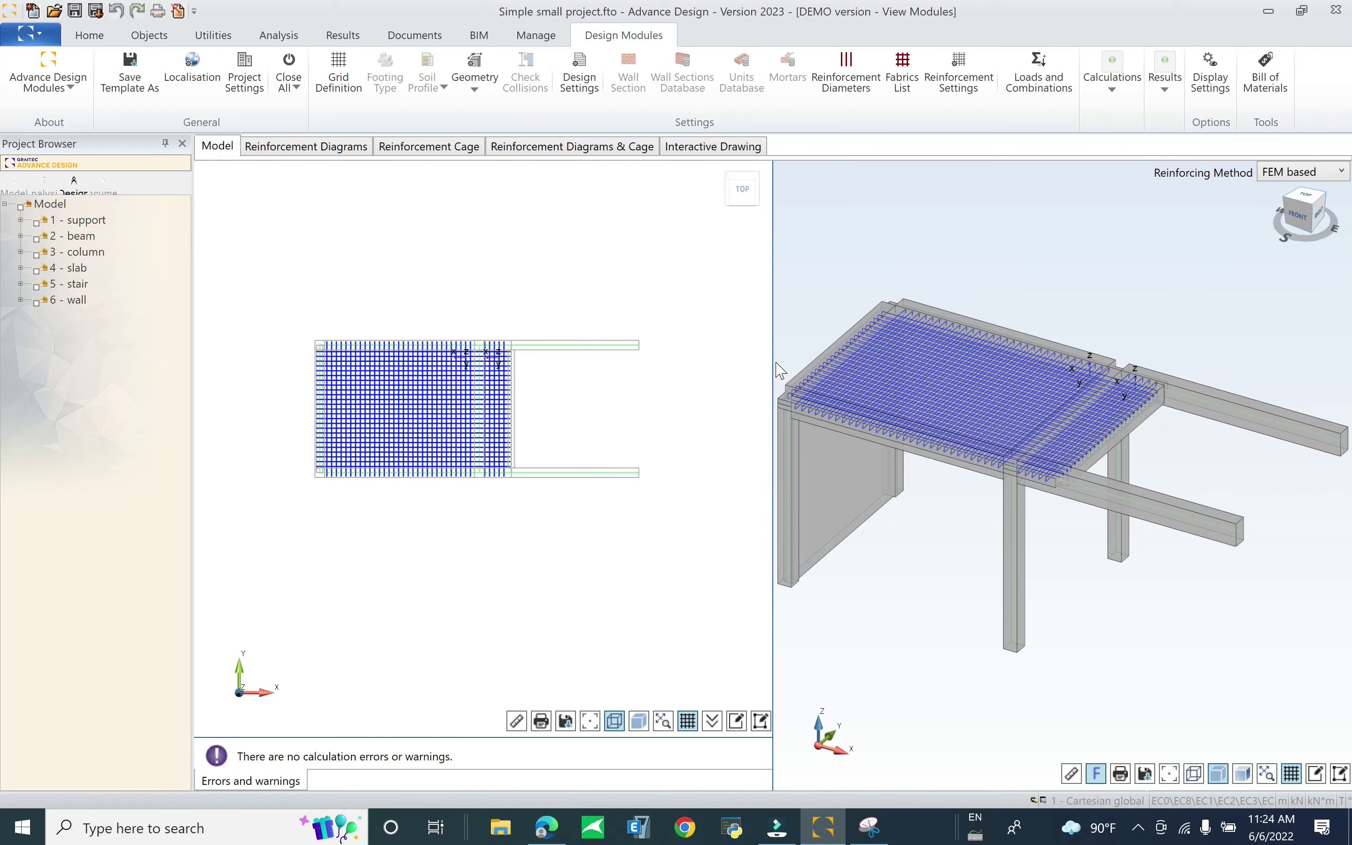
# Enlarge the 3D view and examine the reinforcement bars in the slab
pyautogui.moveTo(773, 364); pyautogui.dragTo(283, 366)
pyautogui.scroll(5, 824, 430)
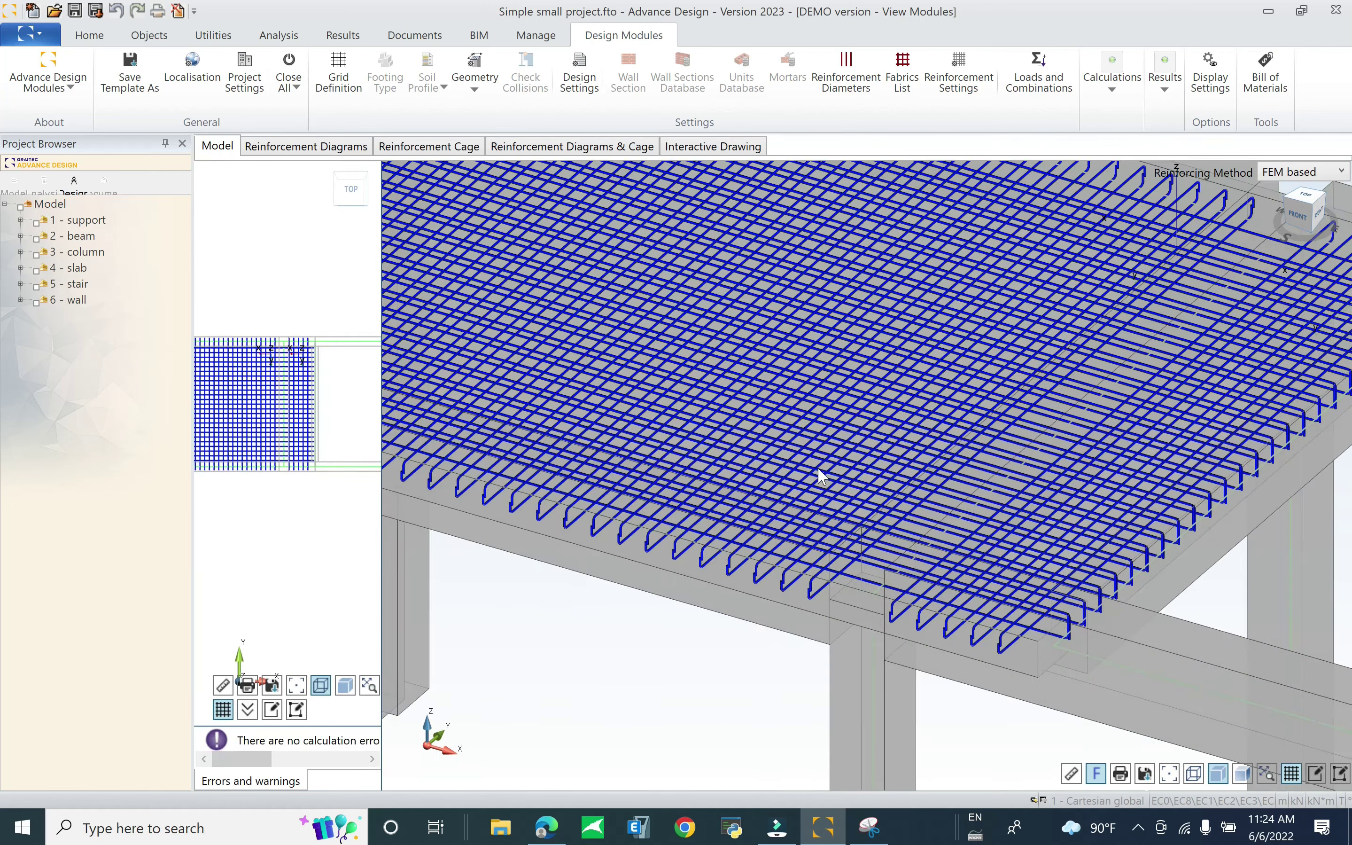
pyautogui.scroll(-3, 817, 464)
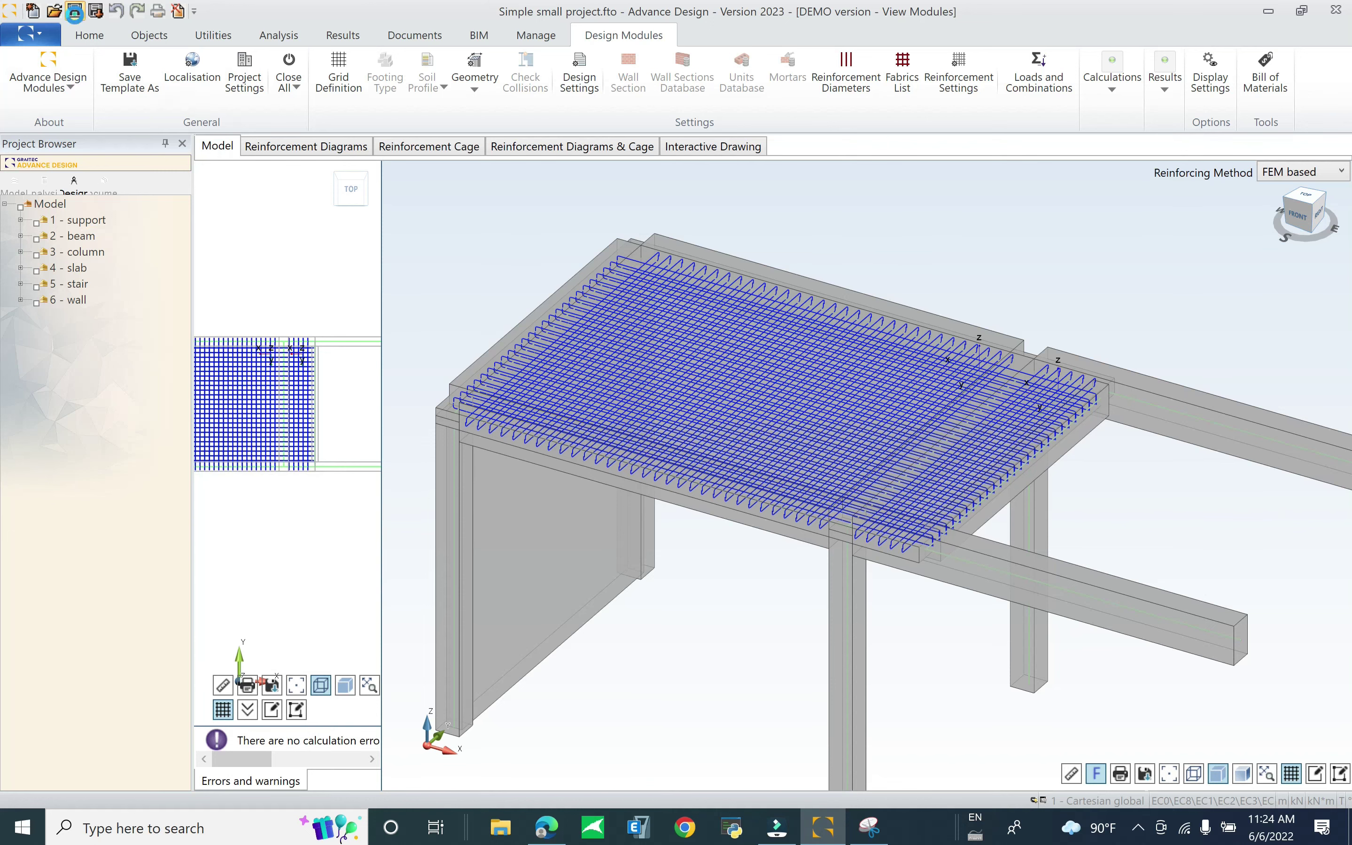
# Examine the theoretical reinforcement diagram, the reinforcement cage, and the combined diagram and cage view of the slab
pyautogui.click(303, 148)
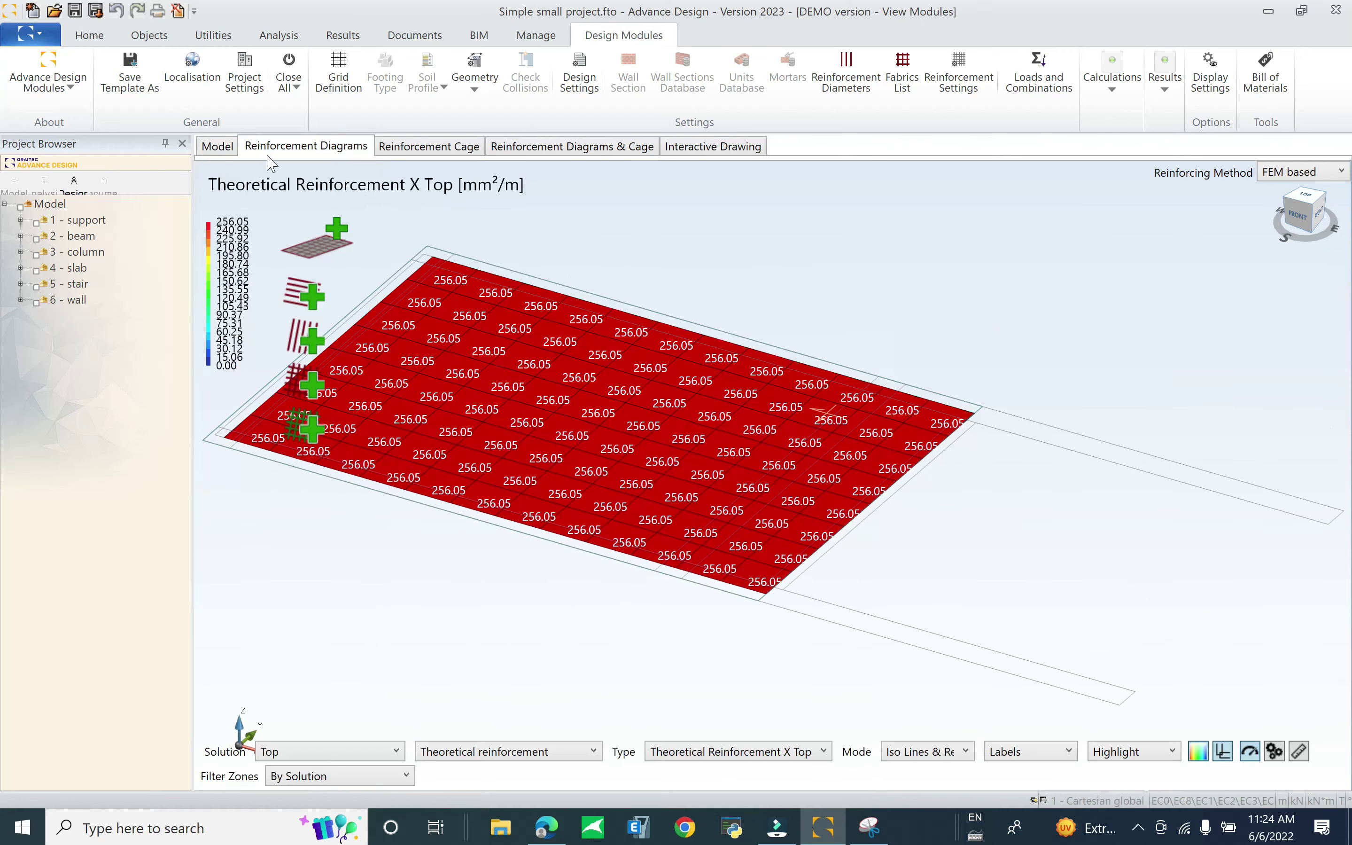
pyautogui.click(450, 151)
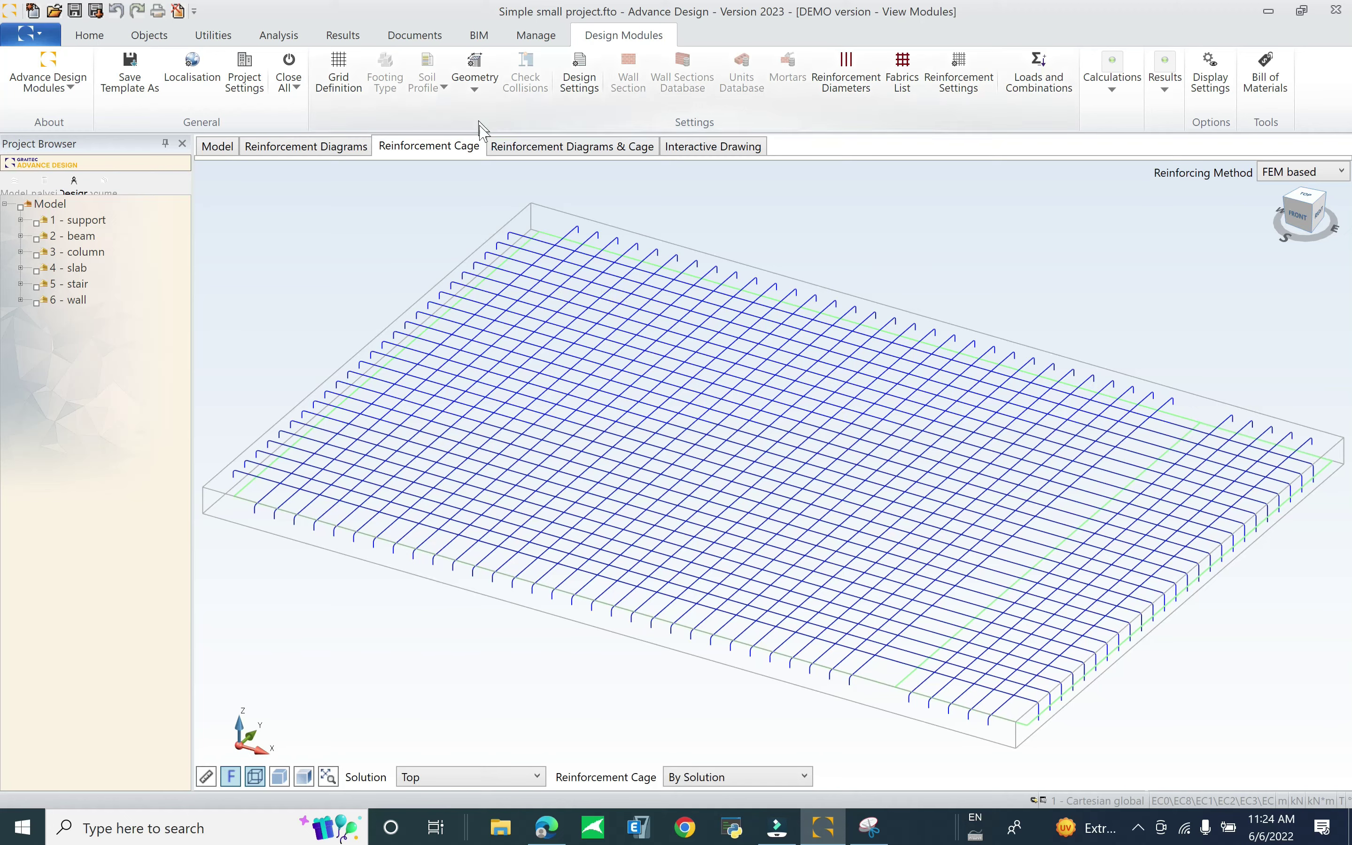
pyautogui.click(572, 147)
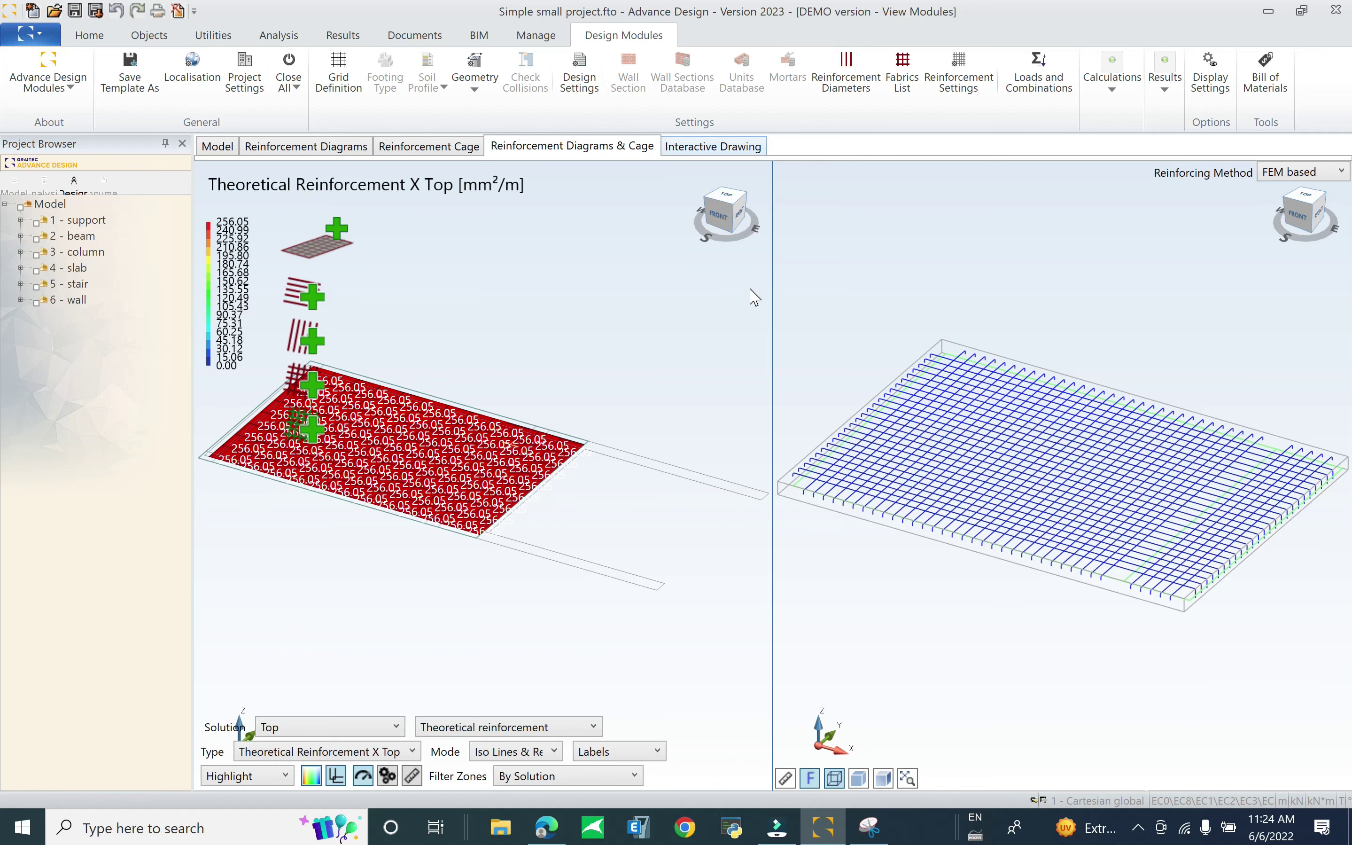
# Open the interactive drawing, inspect the bottom reinforcement plan and its bar labels on Sheet 2, and return to the model view
pyautogui.click(732, 148)
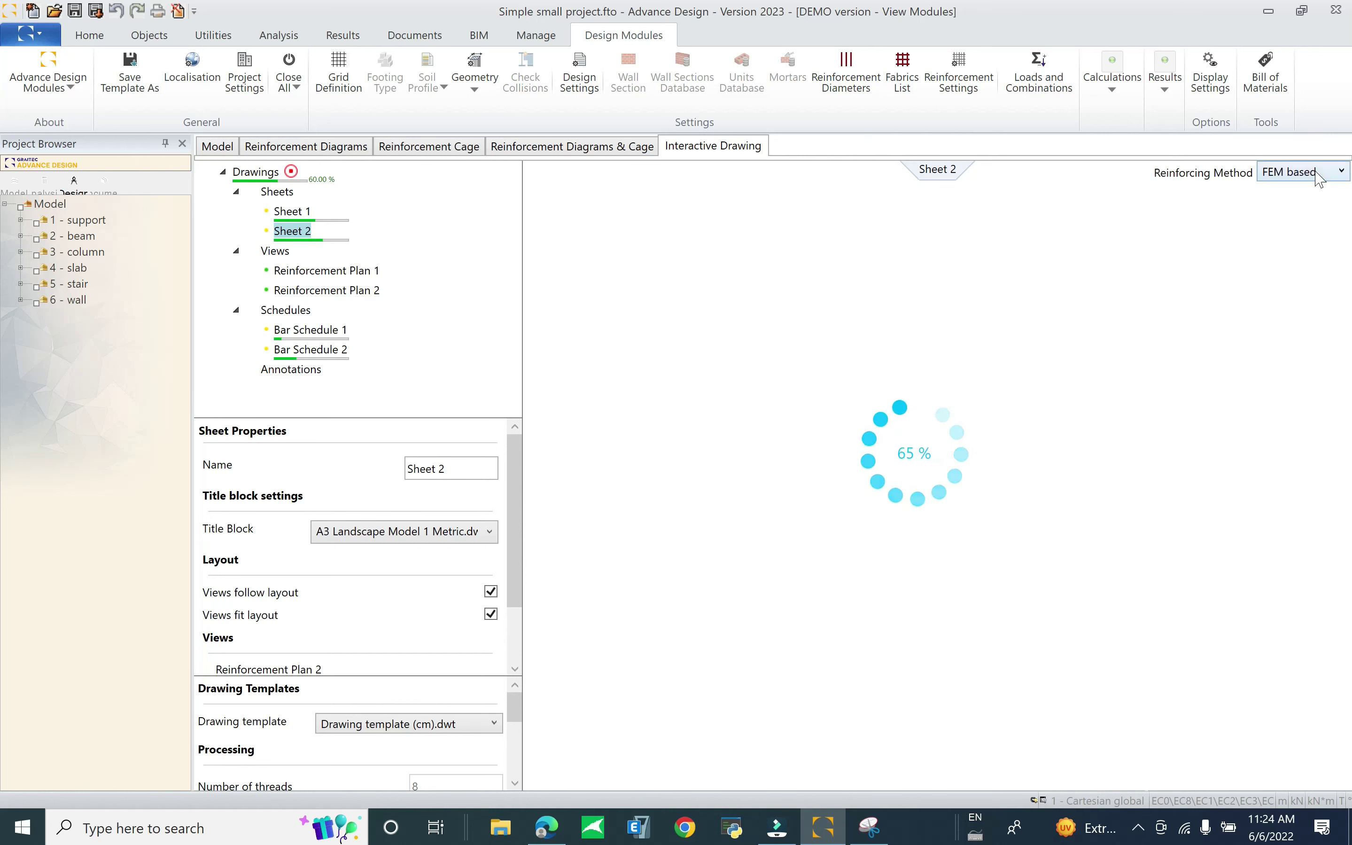
pyautogui.click(1291, 178)
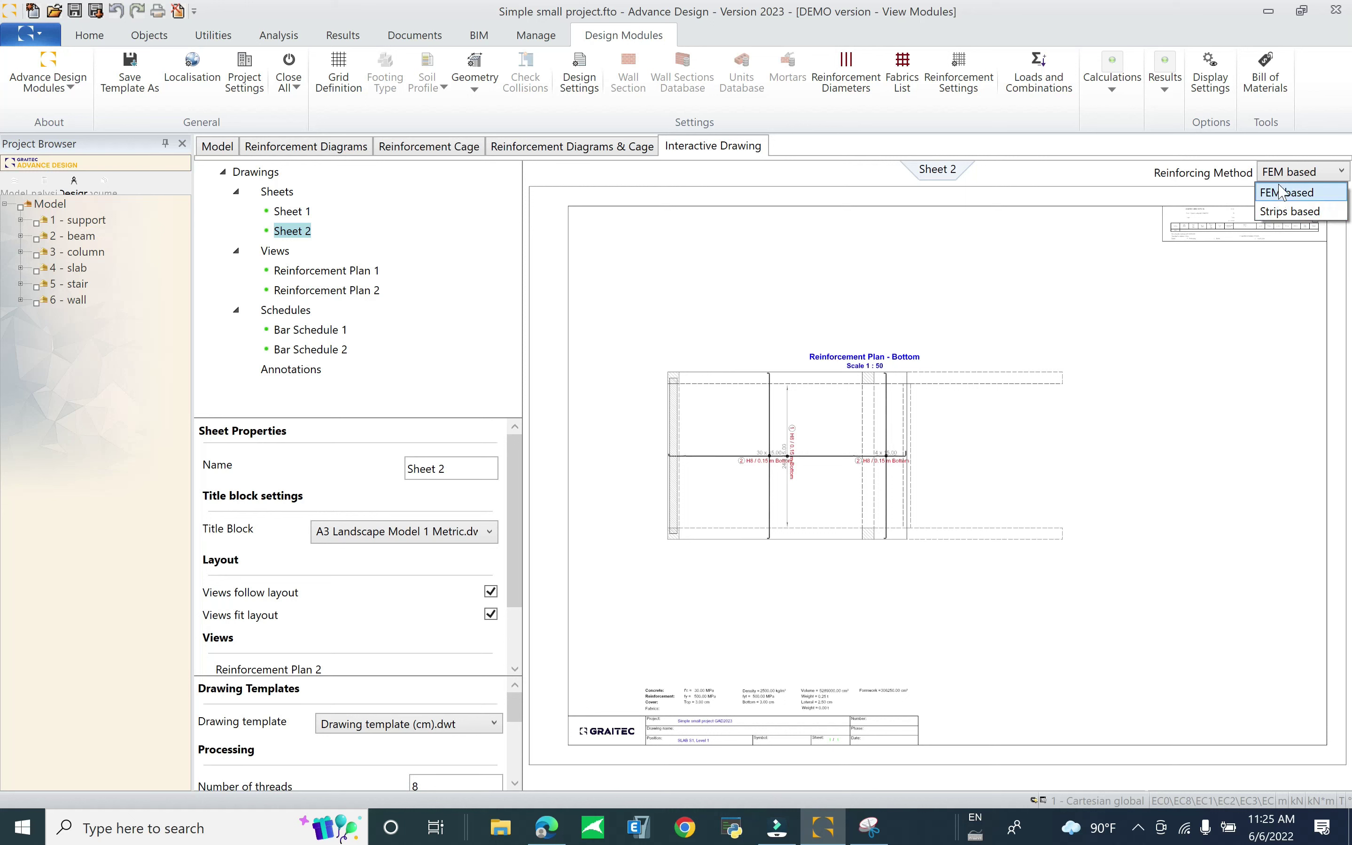
pyautogui.click(1295, 173)
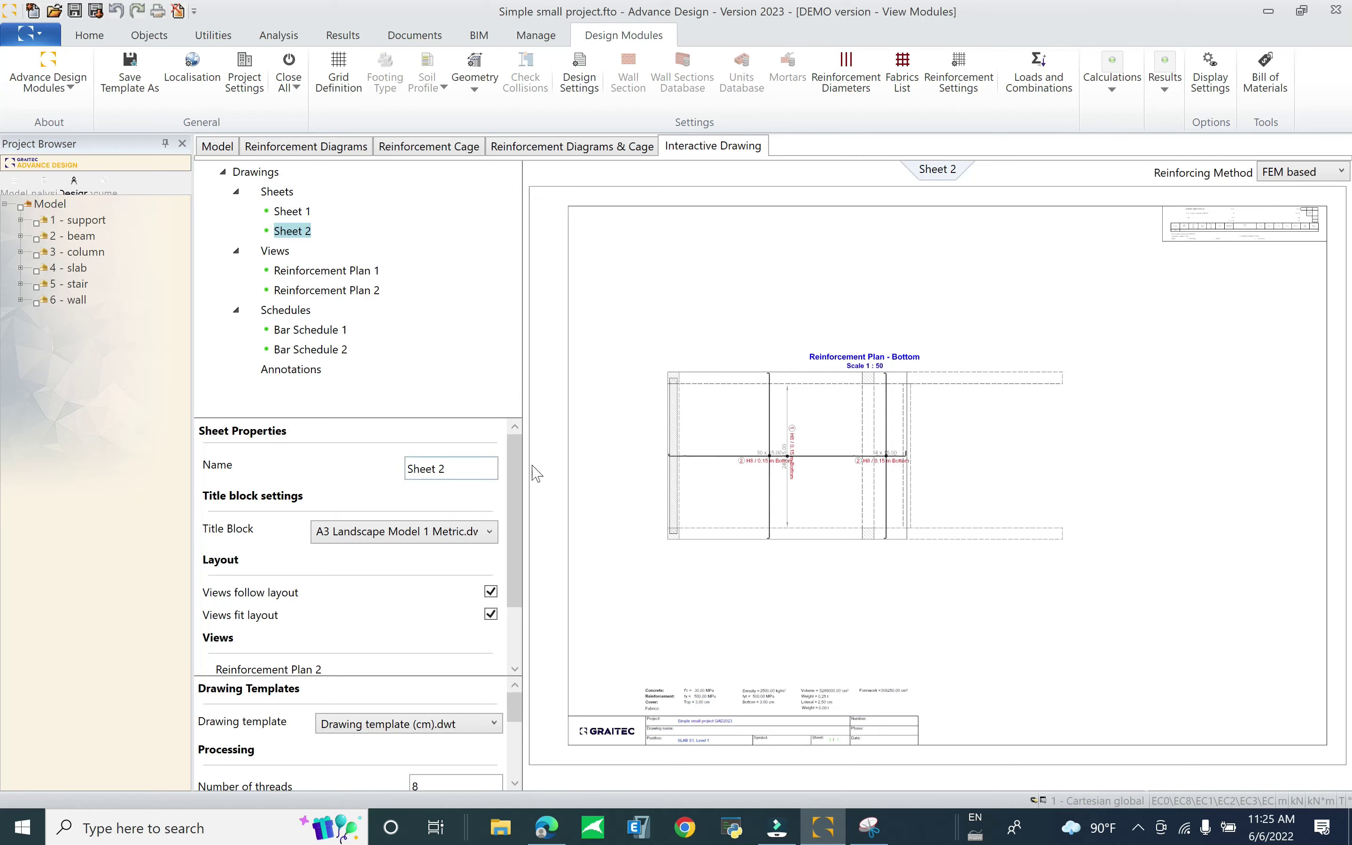
pyautogui.moveTo(798, 466); pyautogui.dragTo(853, 440, button='middle')
pyautogui.scroll(4, 754, 651)
pyautogui.scroll(-4, 966, 349)
pyautogui.moveTo(883, 533); pyautogui.dragTo(847, 634, button='middle')
pyautogui.scroll(5, 832, 592)
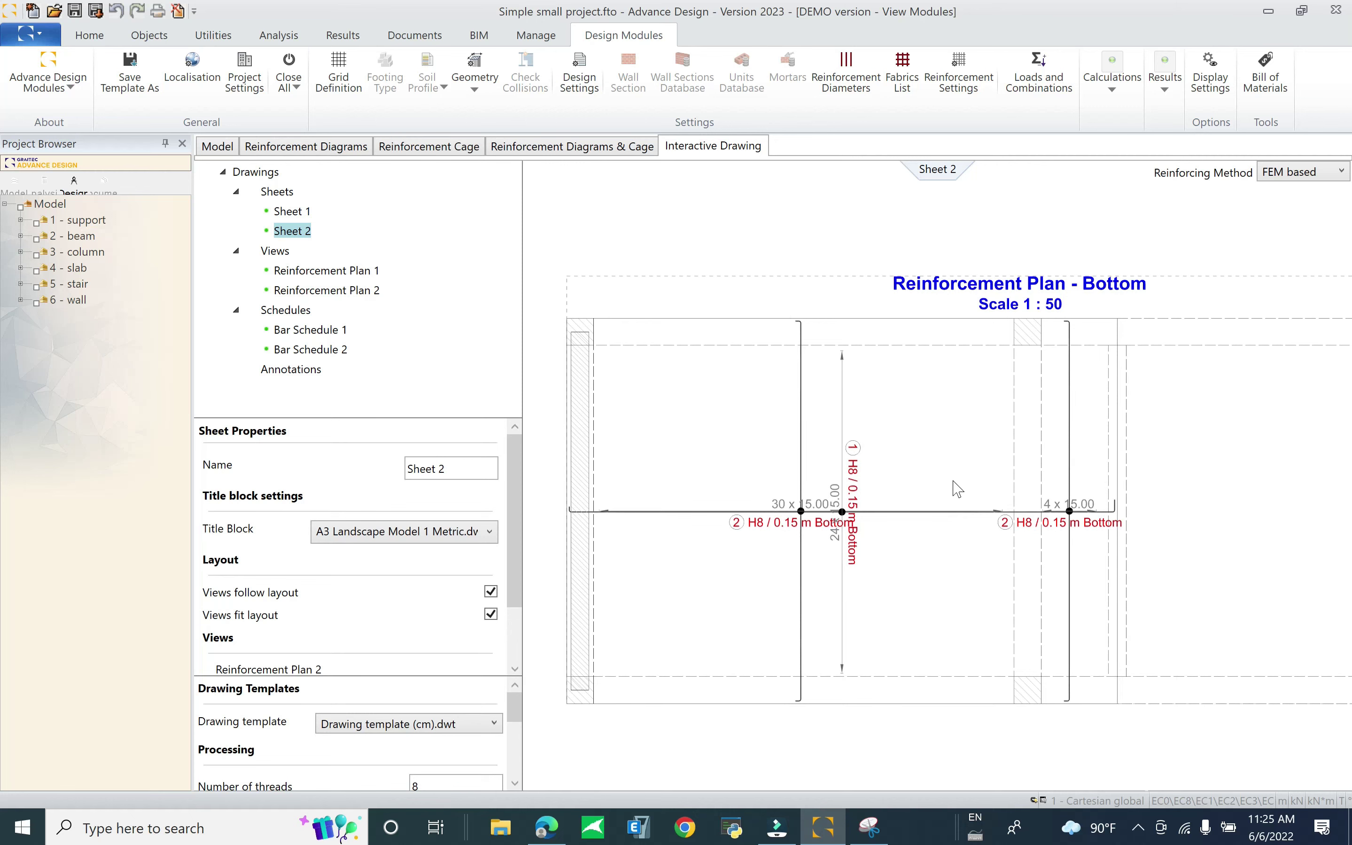
pyautogui.scroll(-3, 925, 536)
pyautogui.click(218, 146)
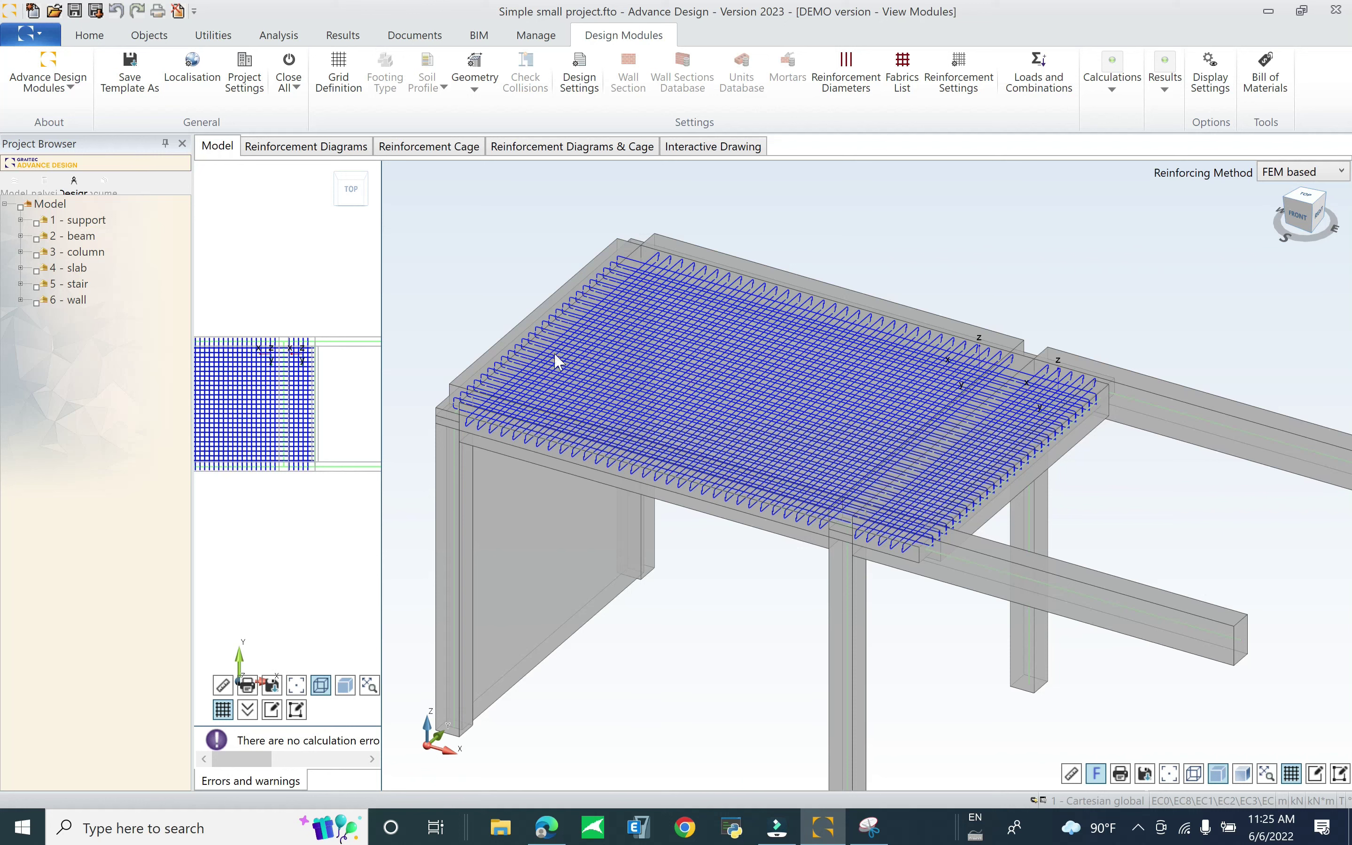
# Close the slab design without updating the model elements and switch the project to the analysis view
pyautogui.click(15, 180)
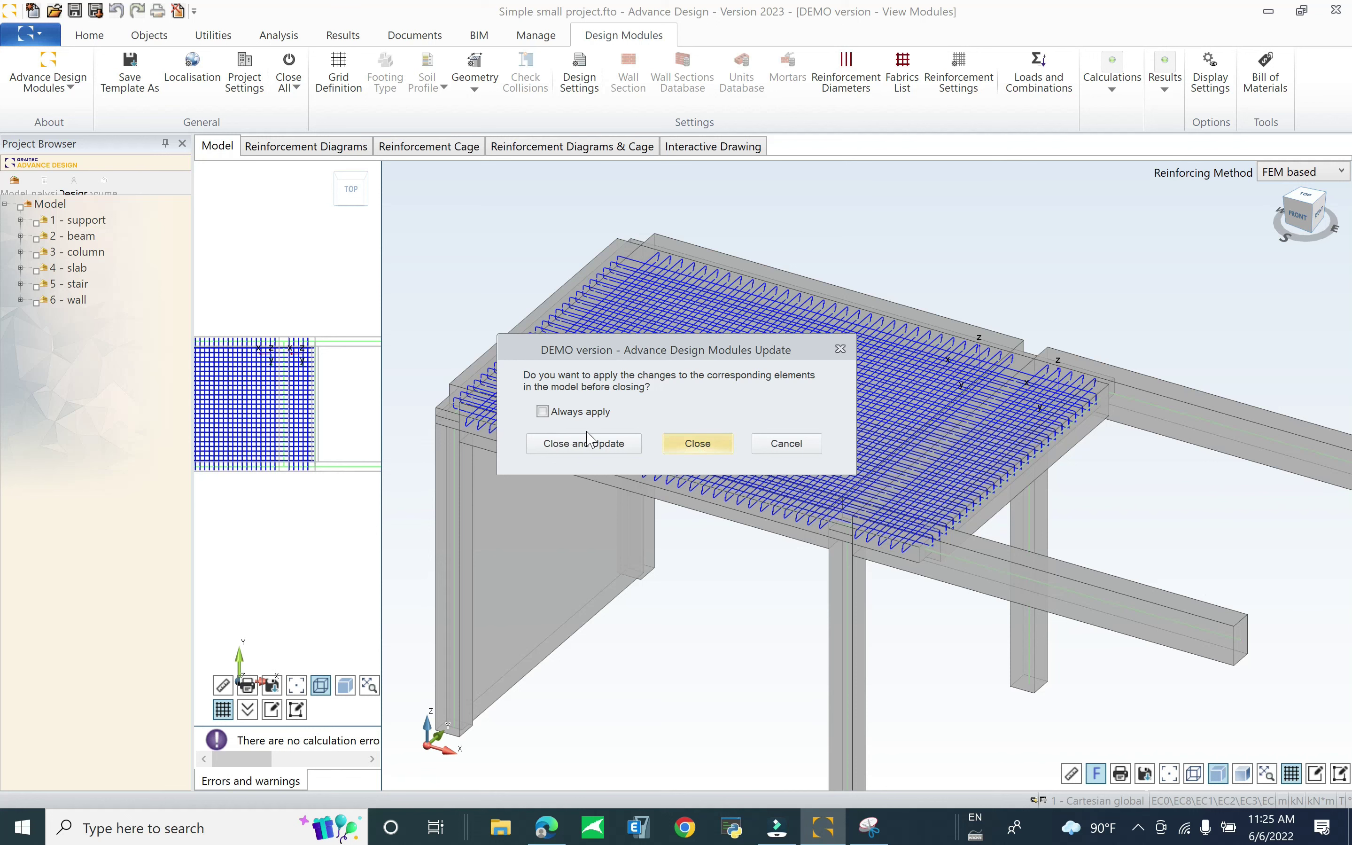
pyautogui.click(698, 444)
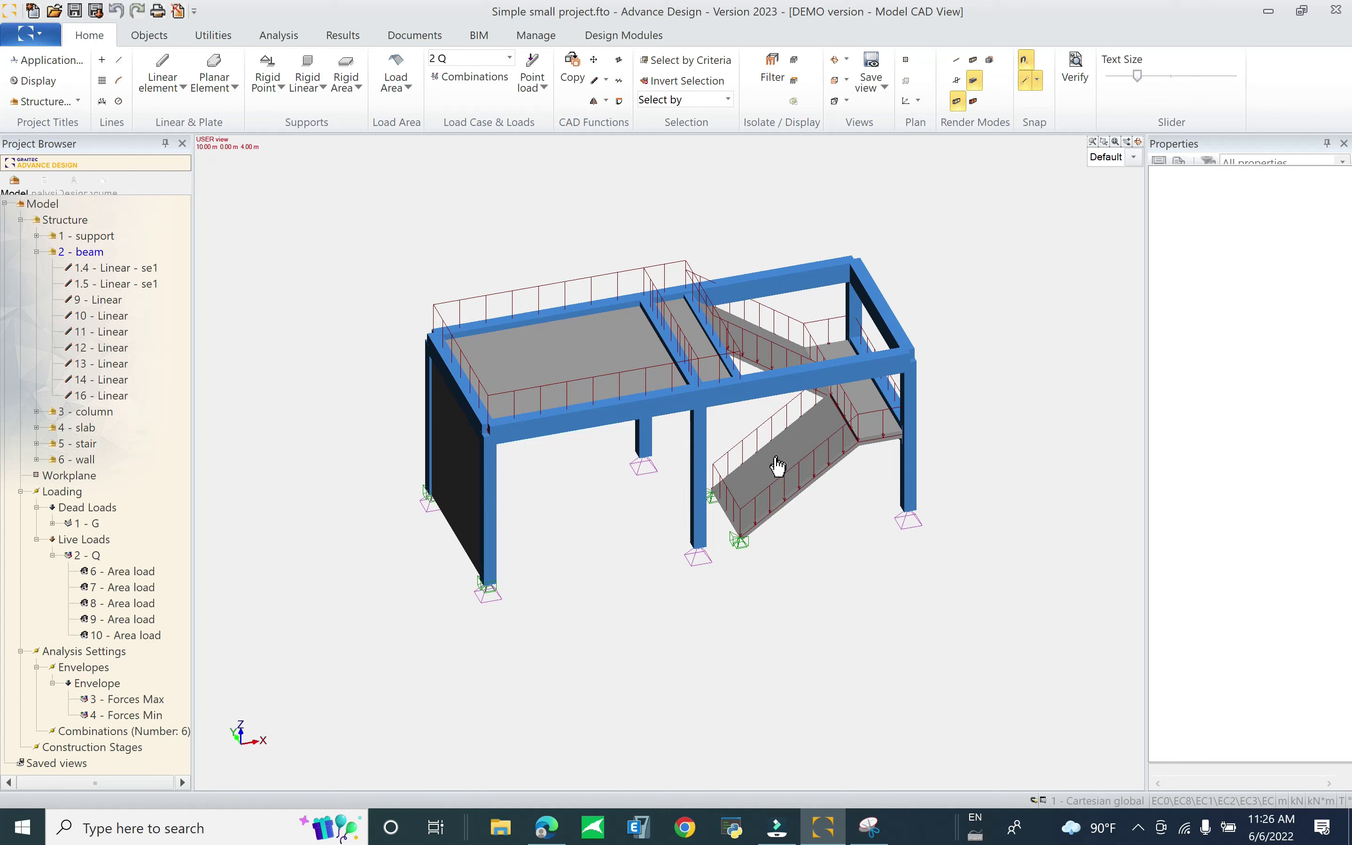
pyautogui.click(601, 420)
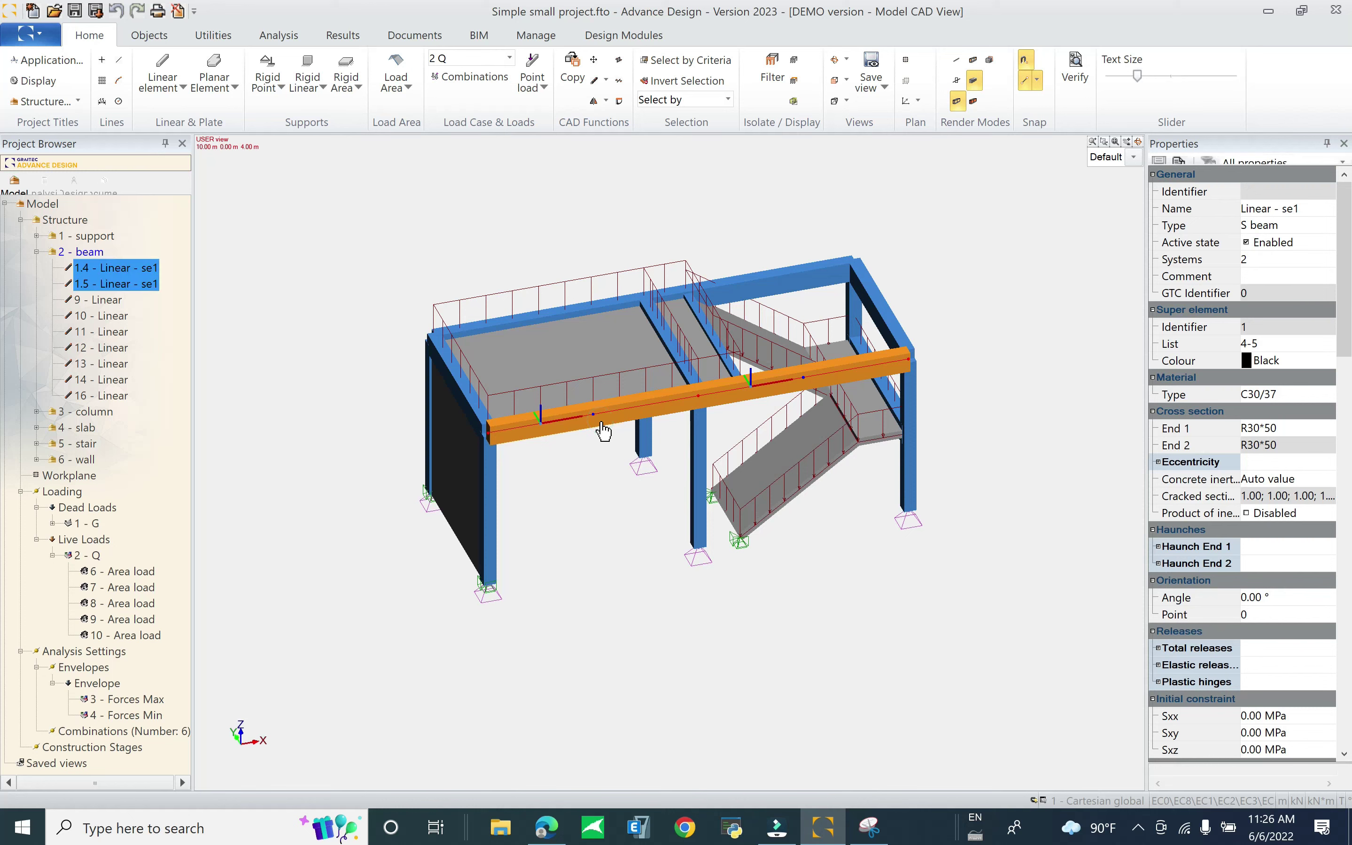
pyautogui.rightClick(602, 429)
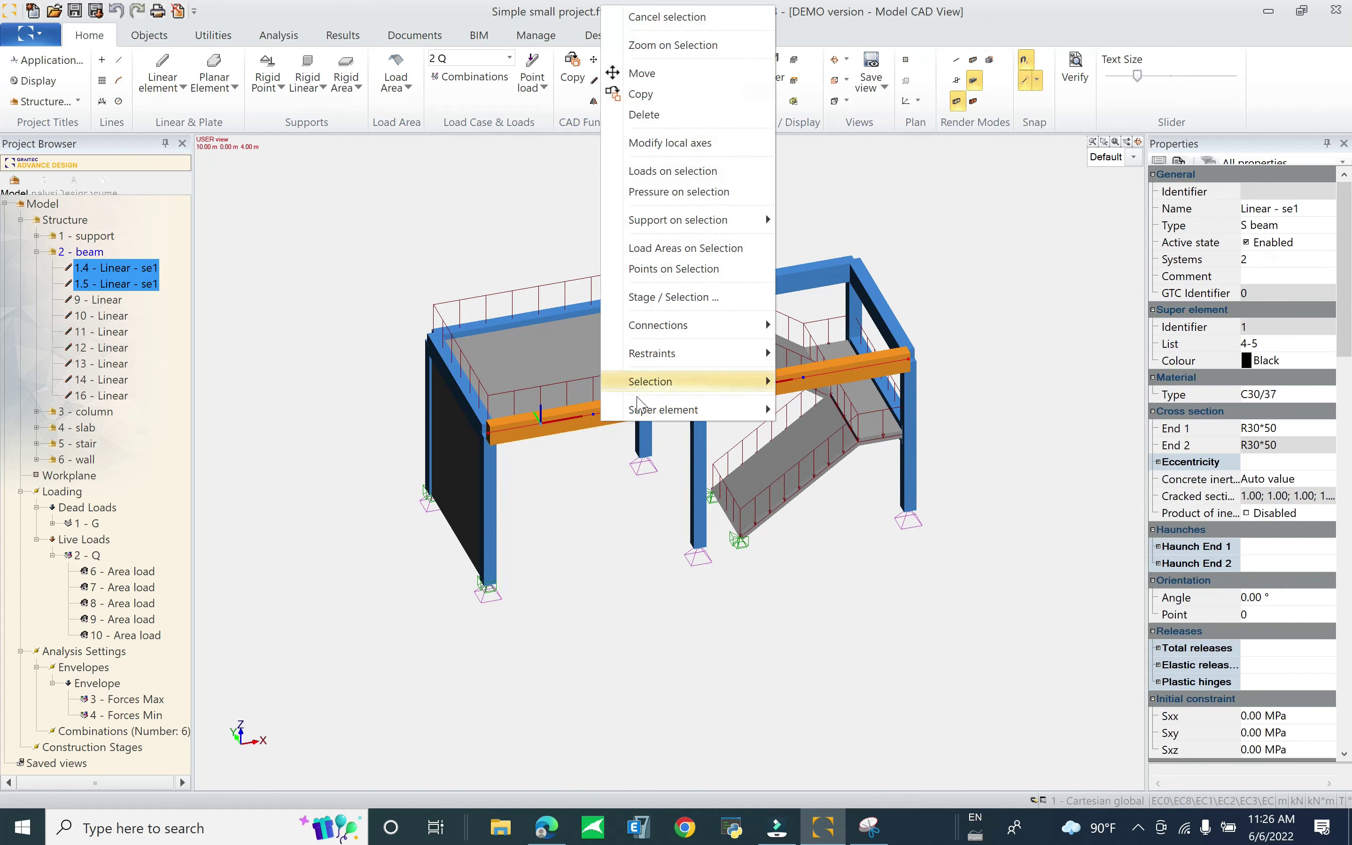
pyautogui.click(45, 180)
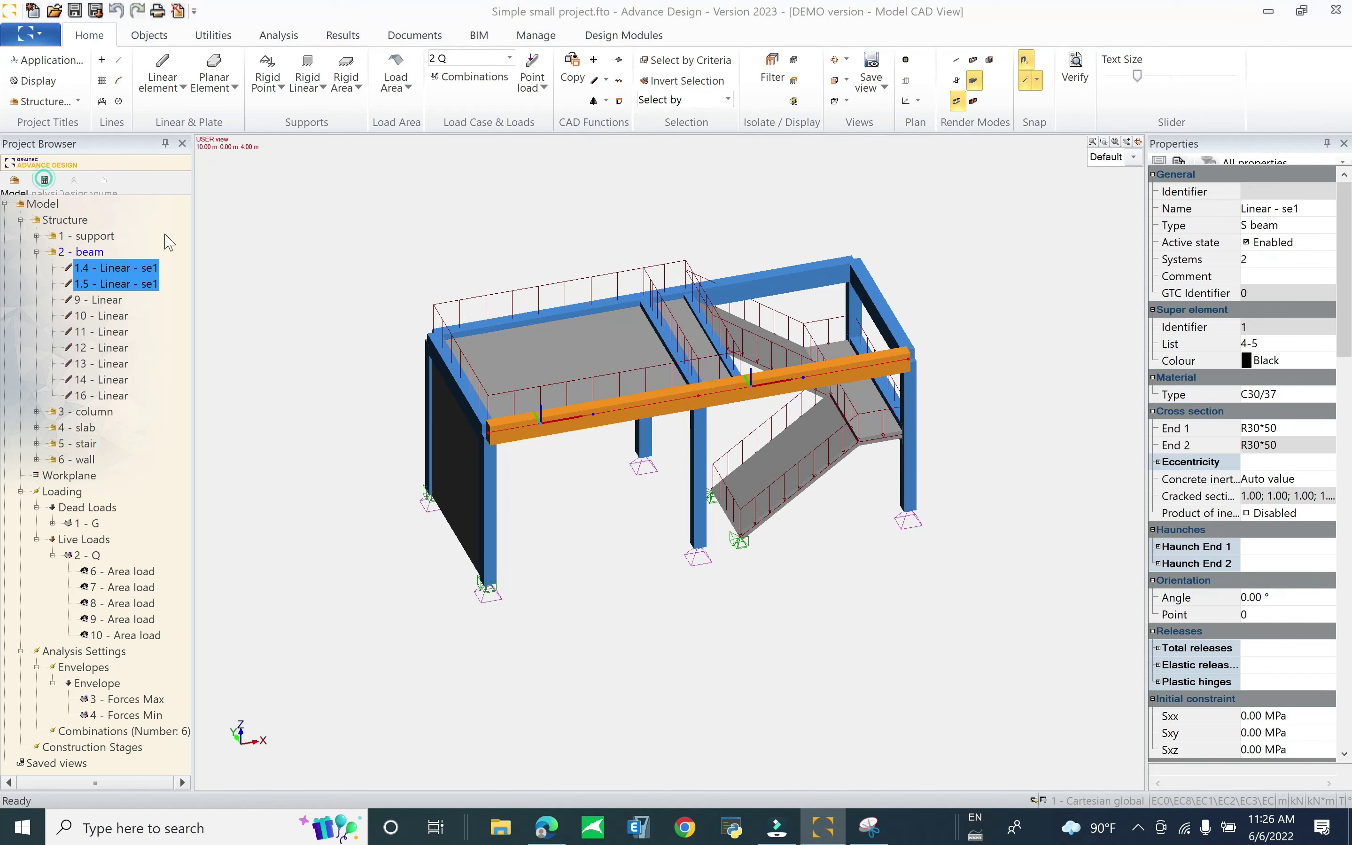
# Select the two-span beam super element made of linear elements 4 and 5, and open it with Design Modules
pyautogui.click(788, 547)
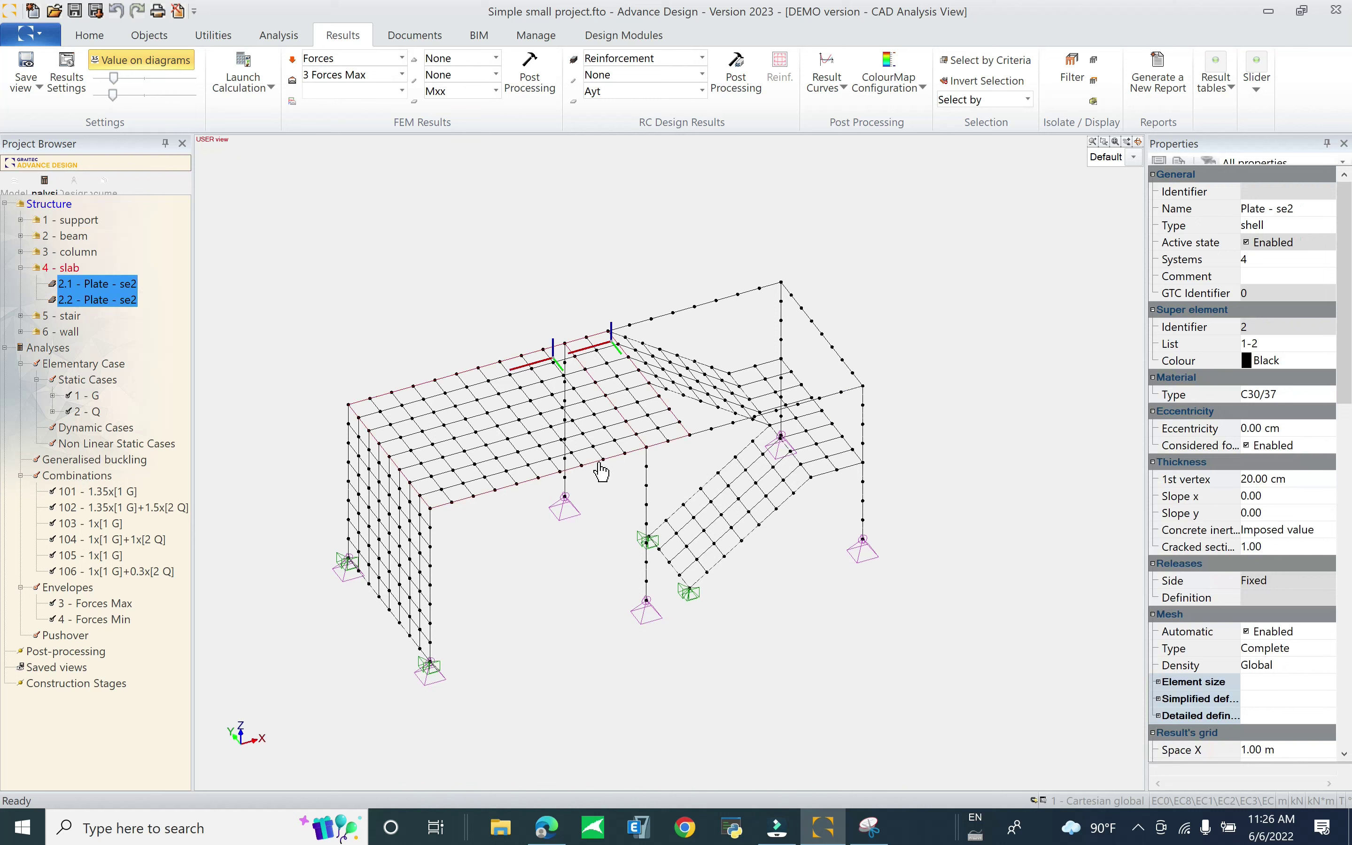
pyautogui.click(718, 428)
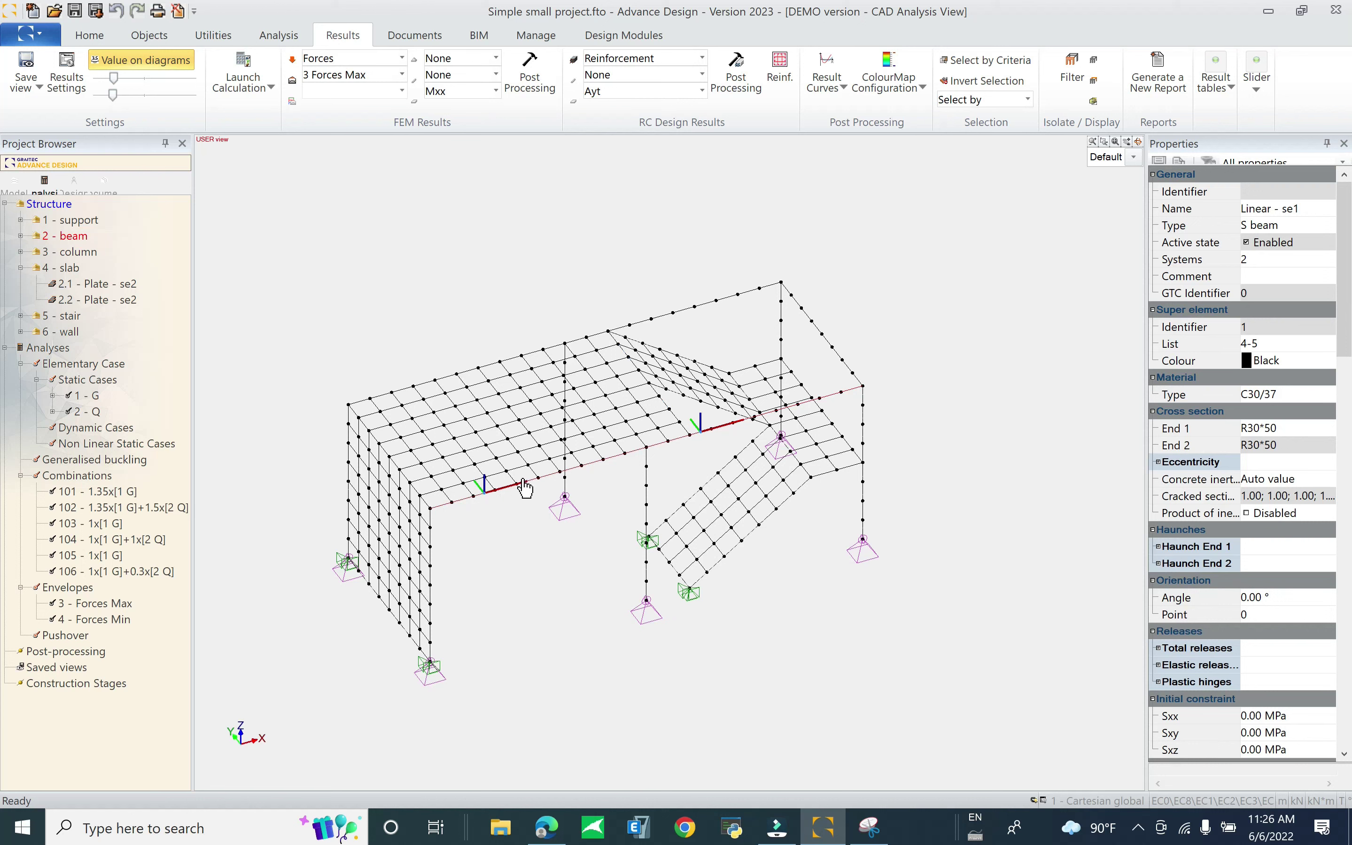
pyautogui.click(675, 320)
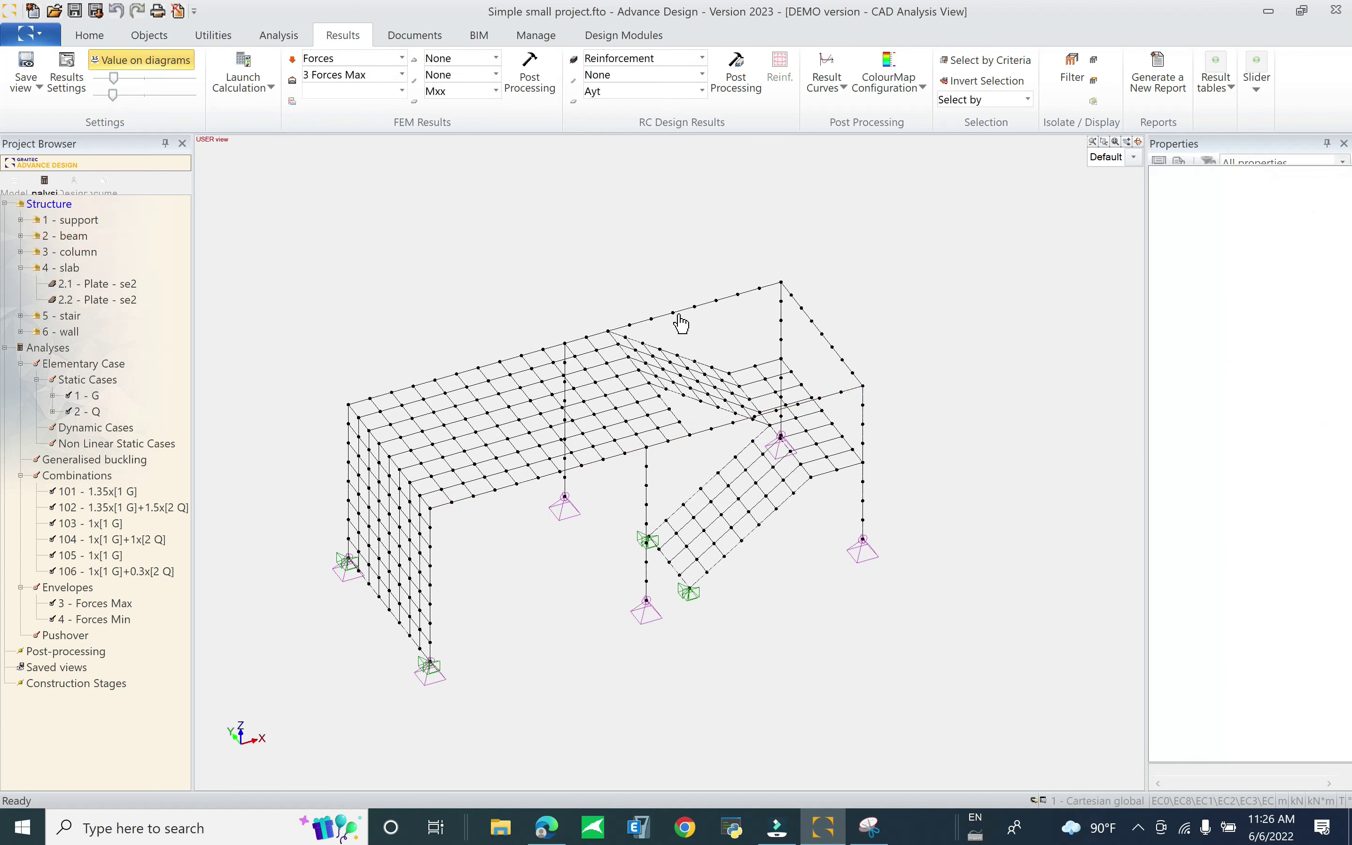
pyautogui.click(673, 305)
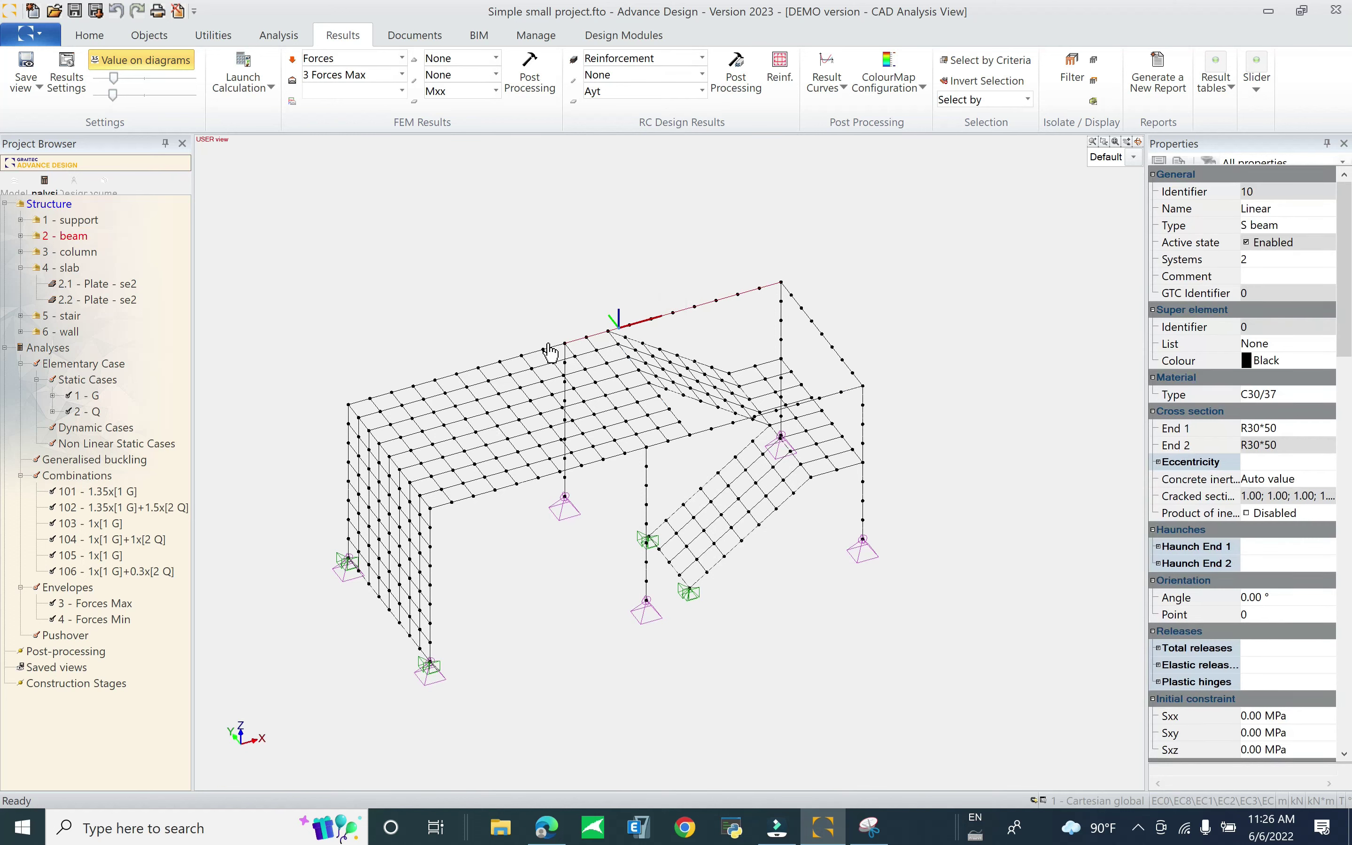
pyautogui.click(718, 427)
pyautogui.rightClick(718, 427)
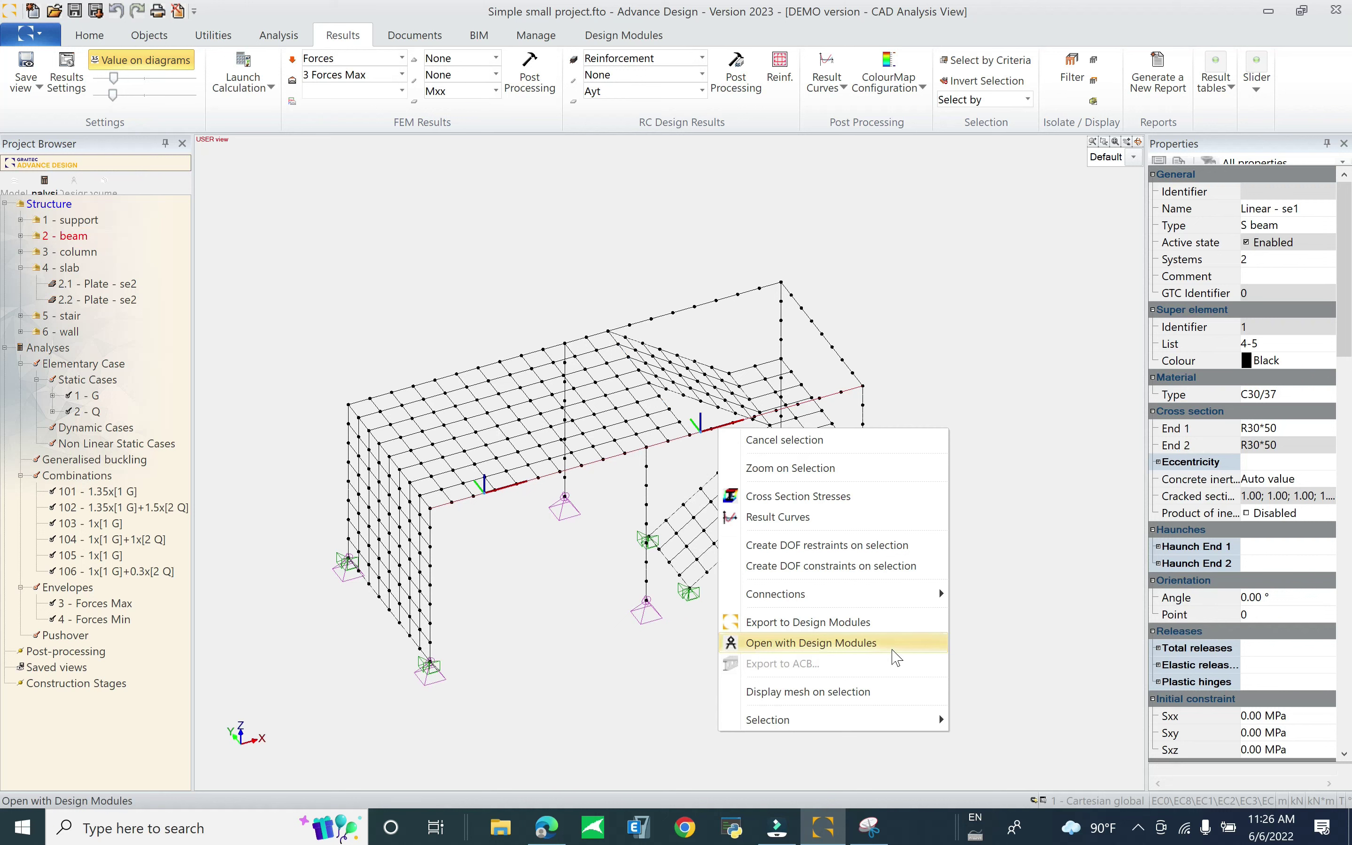
pyautogui.click(821, 644)
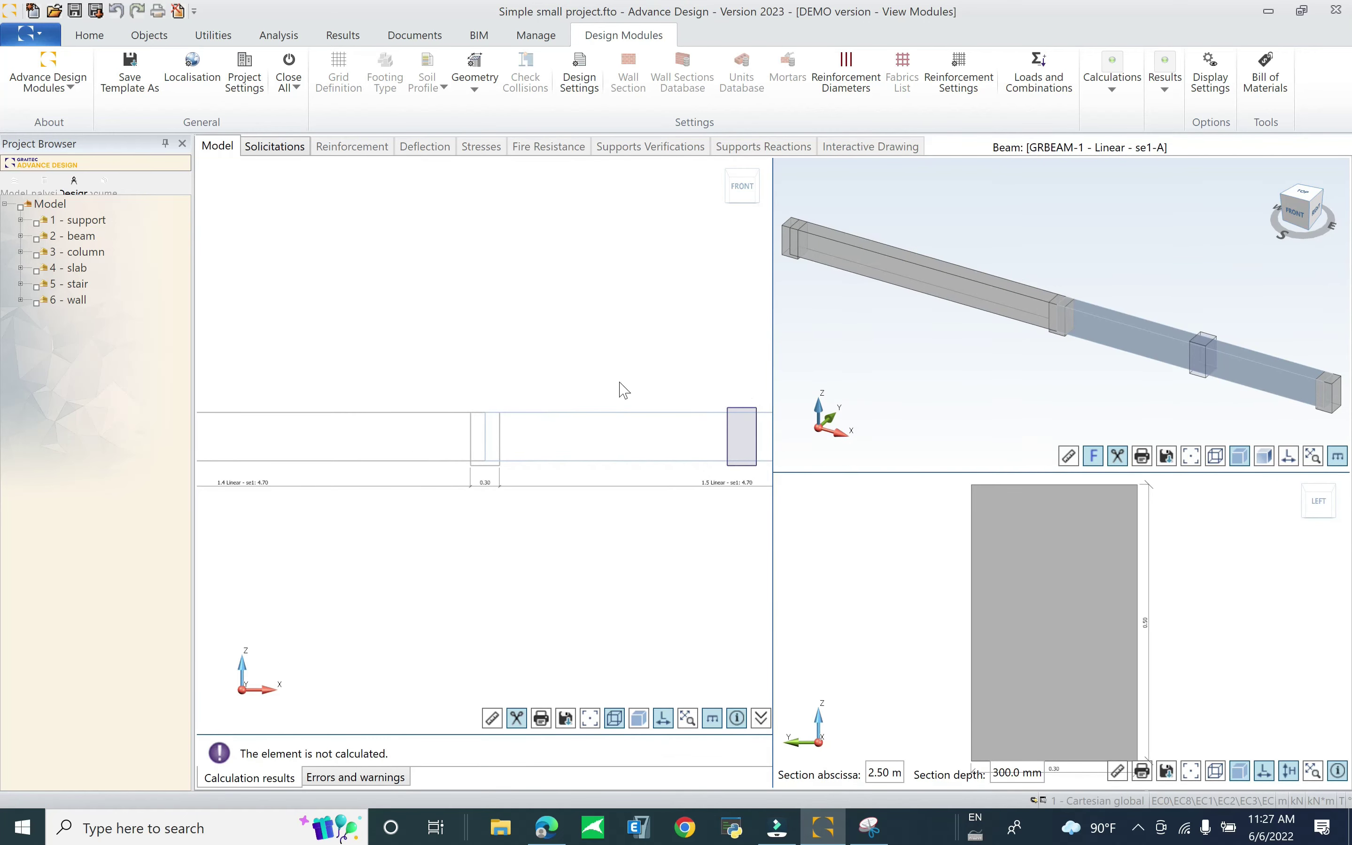
# Open the beam's geometry settings and review Span 1's length, section dimensions and support definitions
pyautogui.scroll(-4, 519, 371)
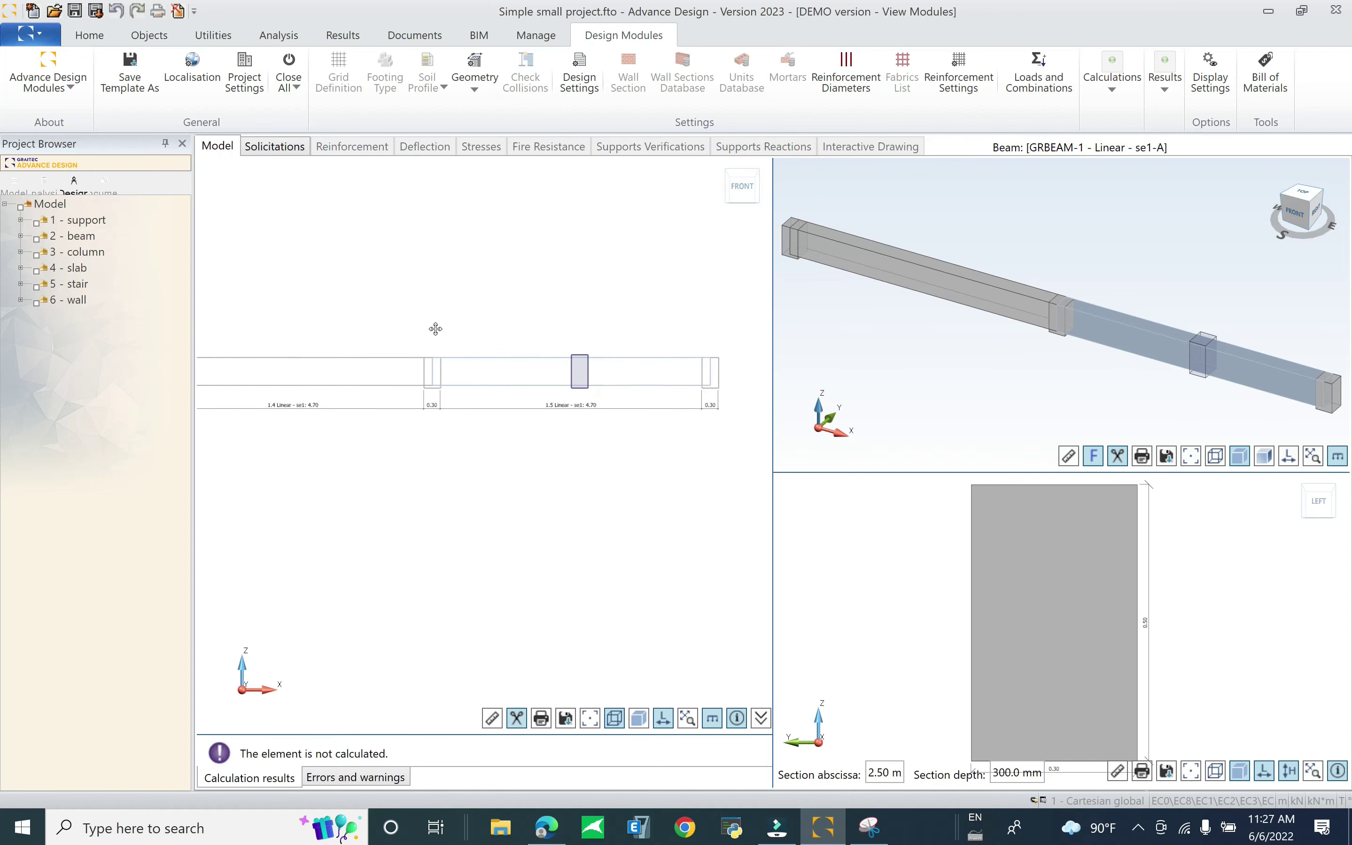
pyautogui.scroll(-2, 440, 359)
pyautogui.moveTo(440, 360); pyautogui.dragTo(442, 373, button='middle')
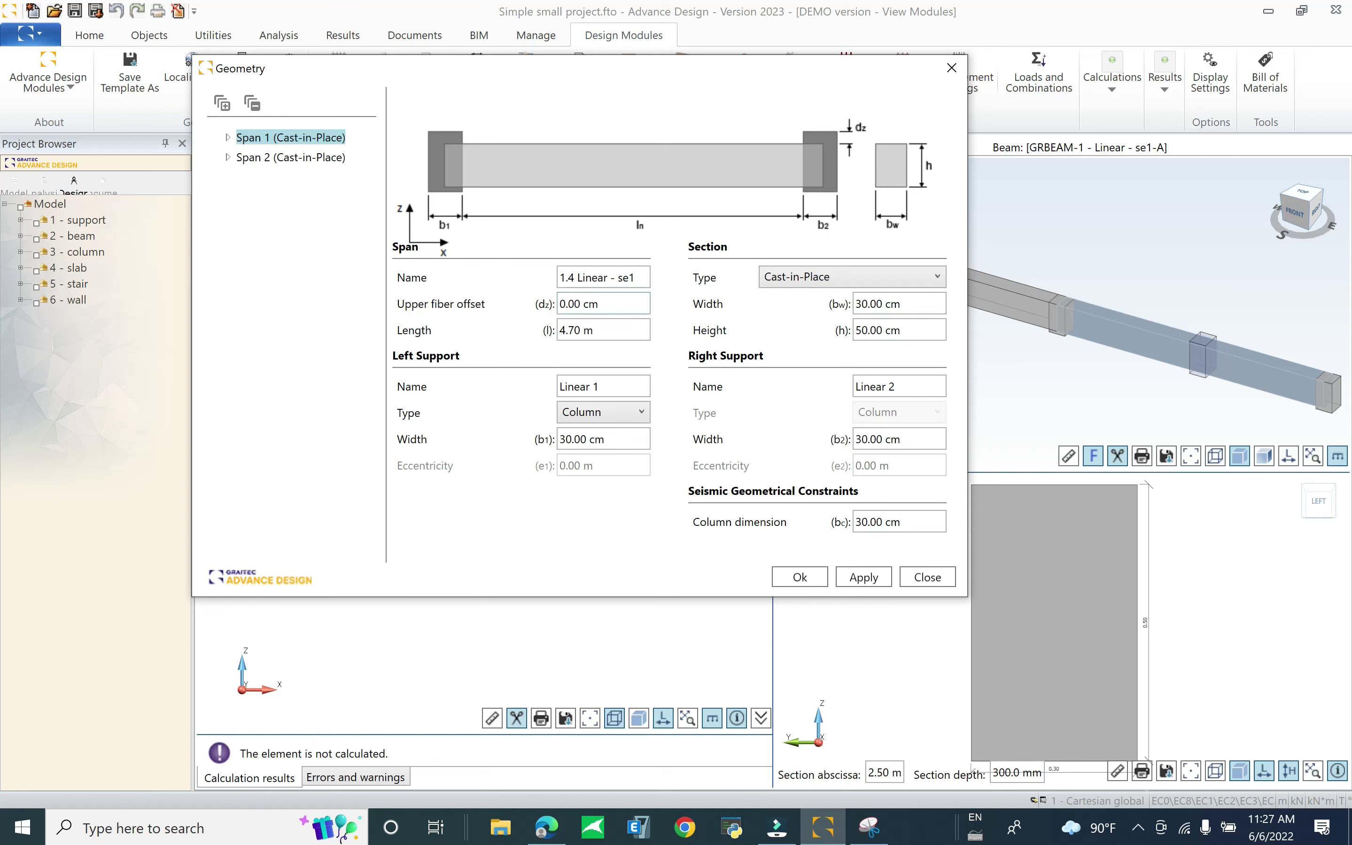
pyautogui.click(613, 278)
pyautogui.click(608, 438)
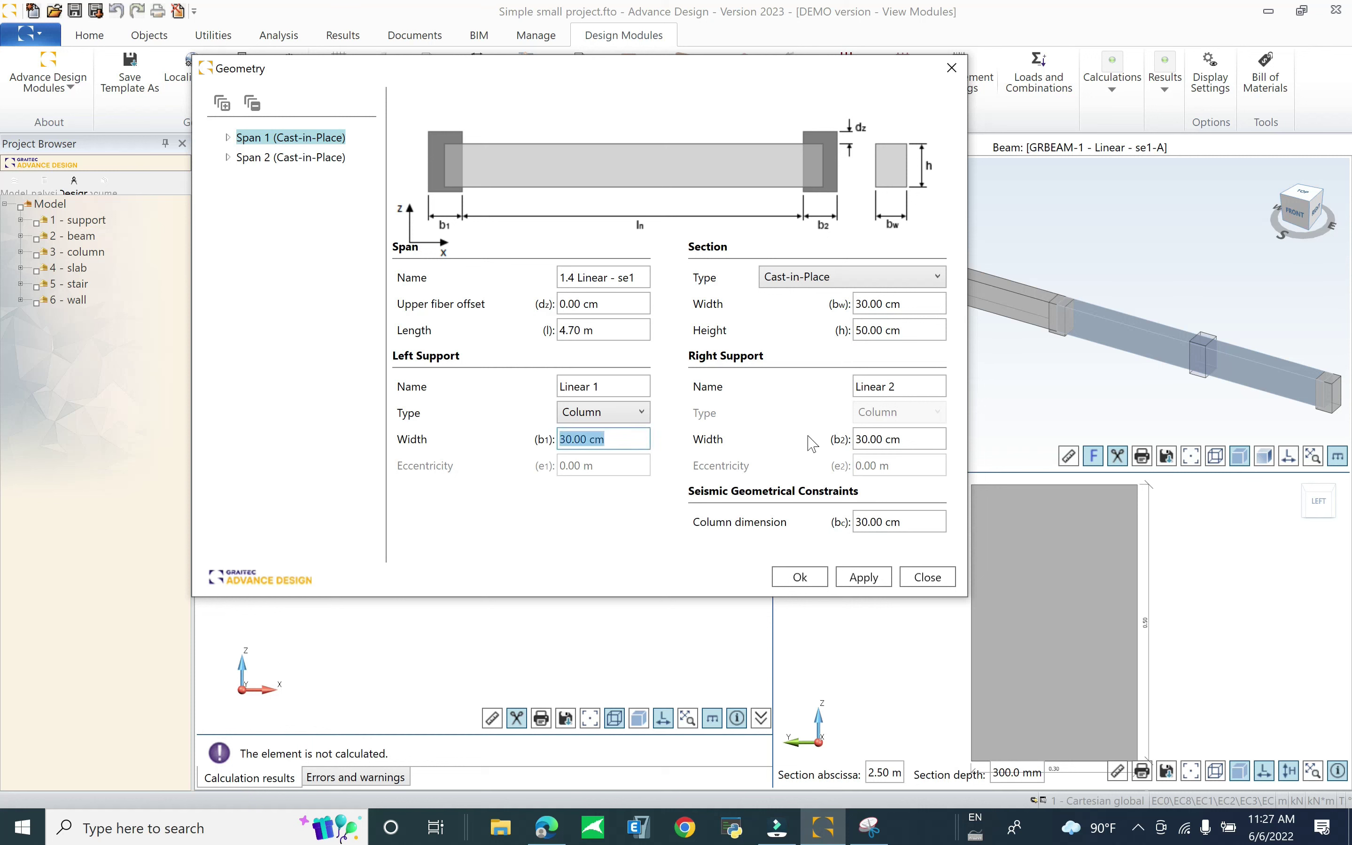
pyautogui.press('Tab')
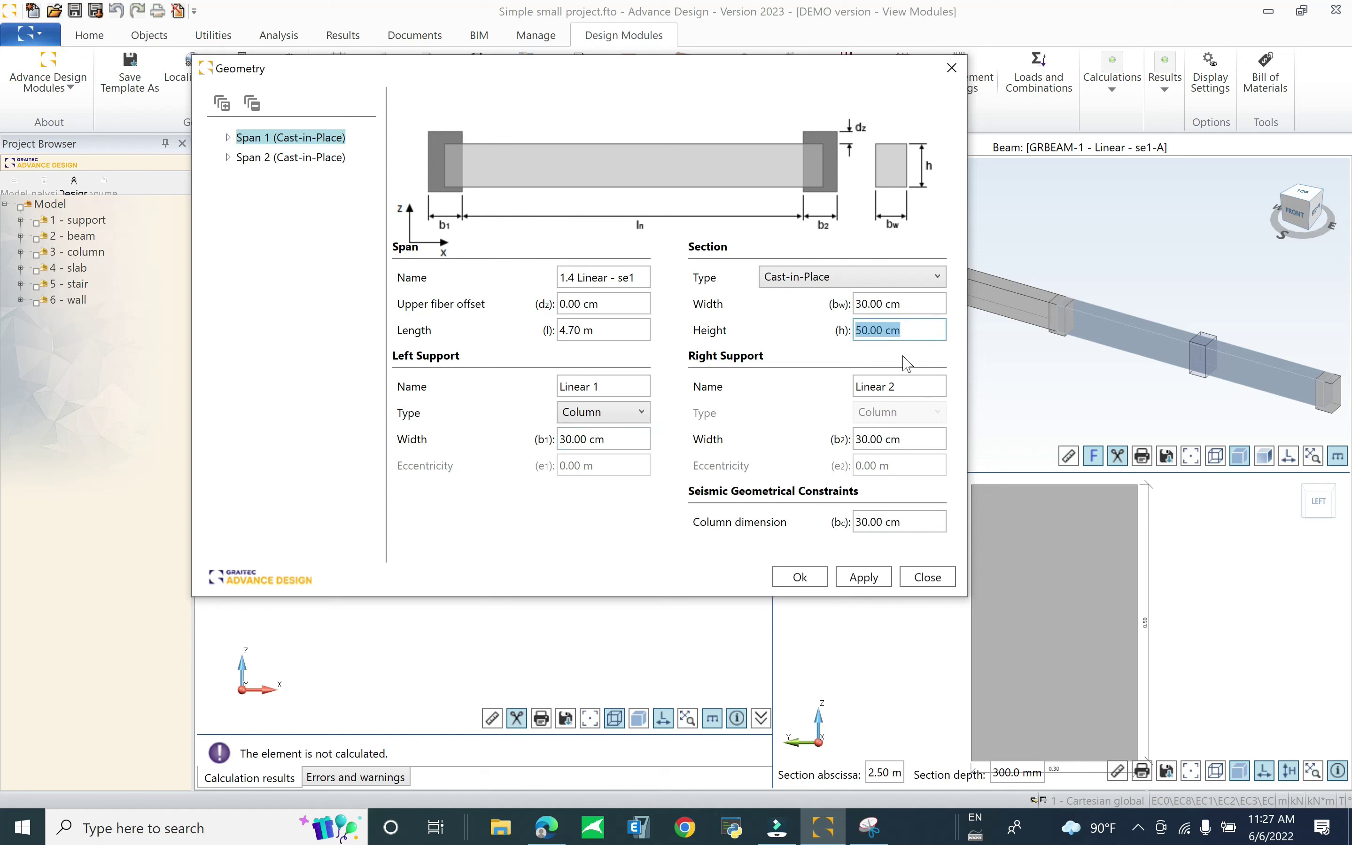
pyautogui.hotkey('shift', 'Tab')
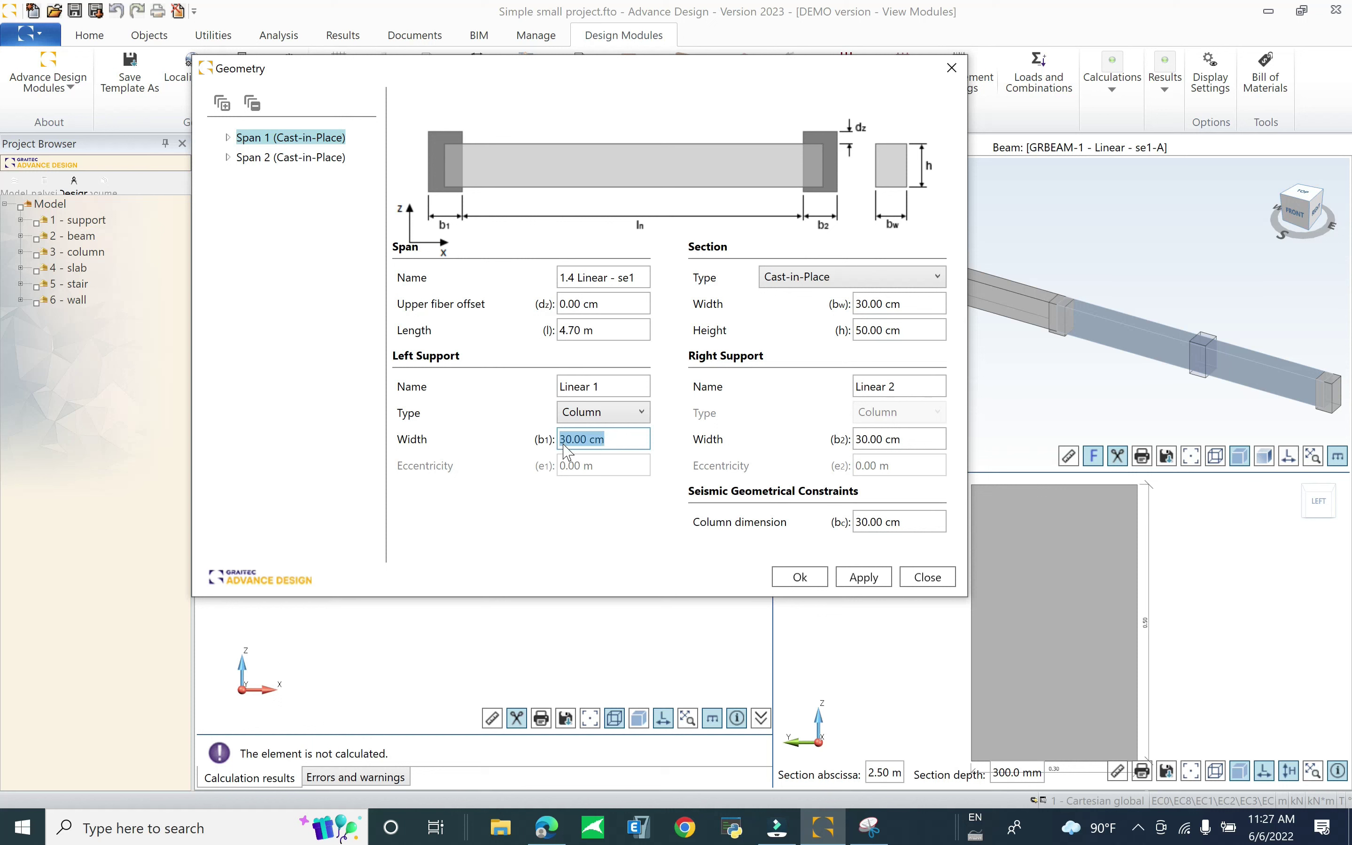
pyautogui.click(899, 303)
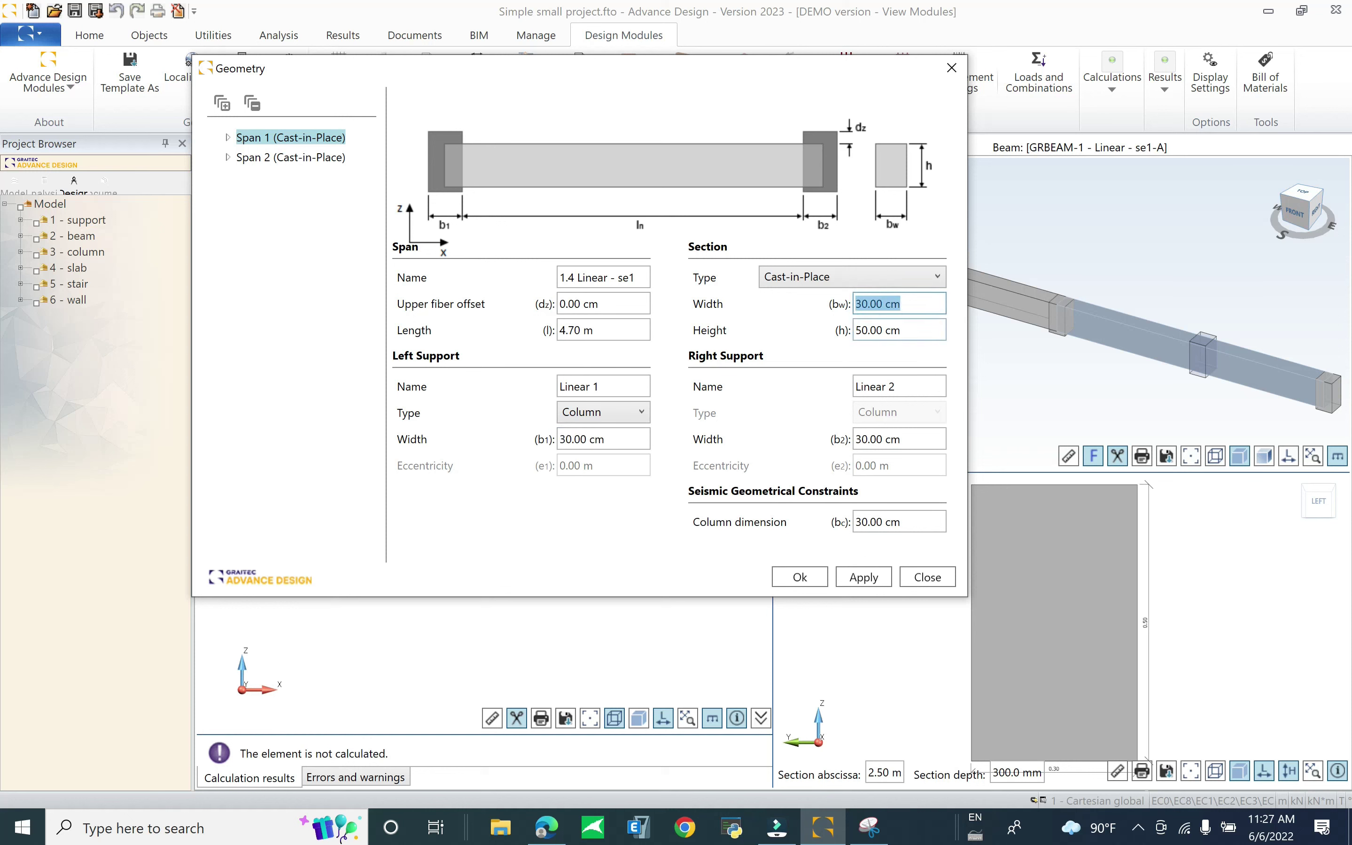
pyautogui.press('Tab')
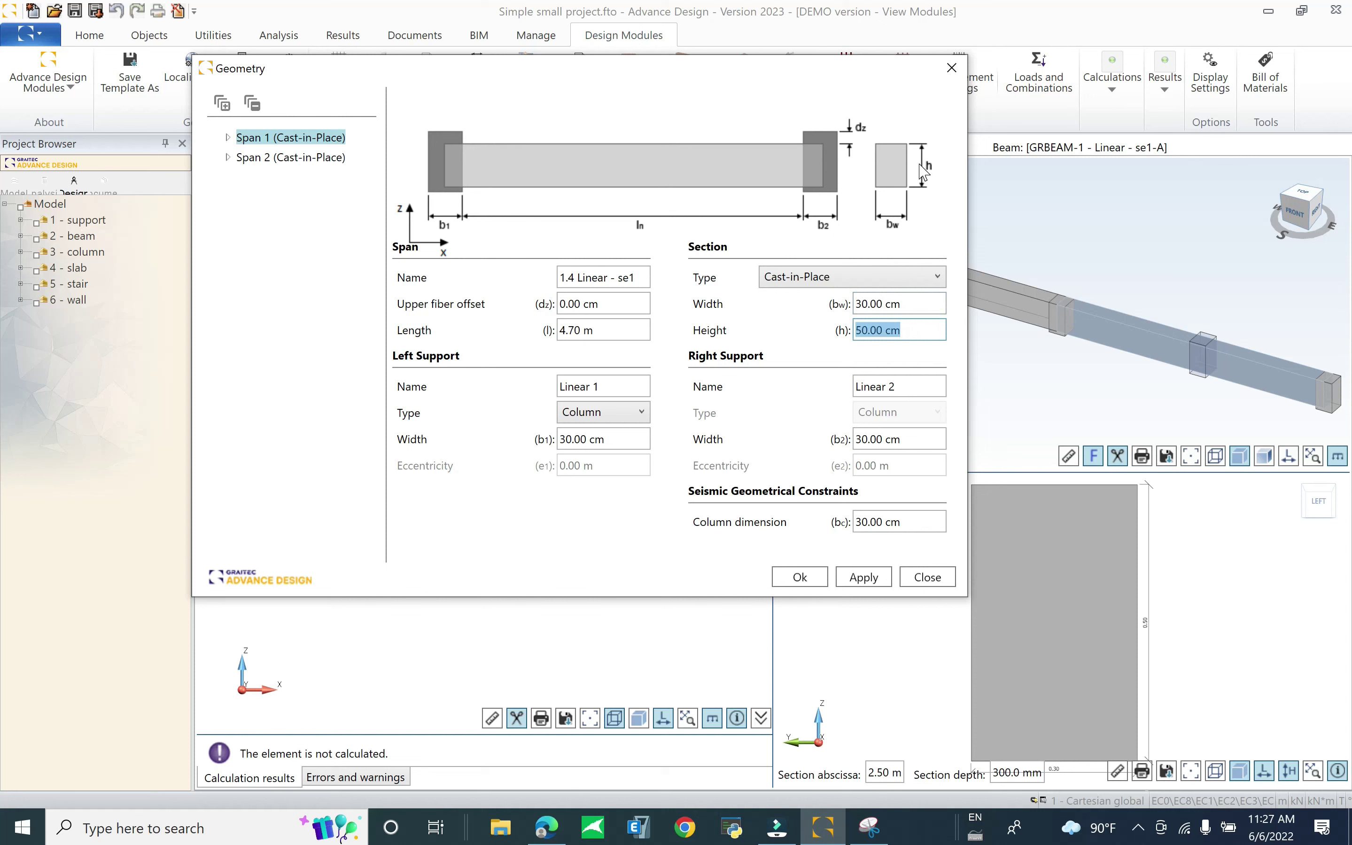
pyautogui.click(895, 386)
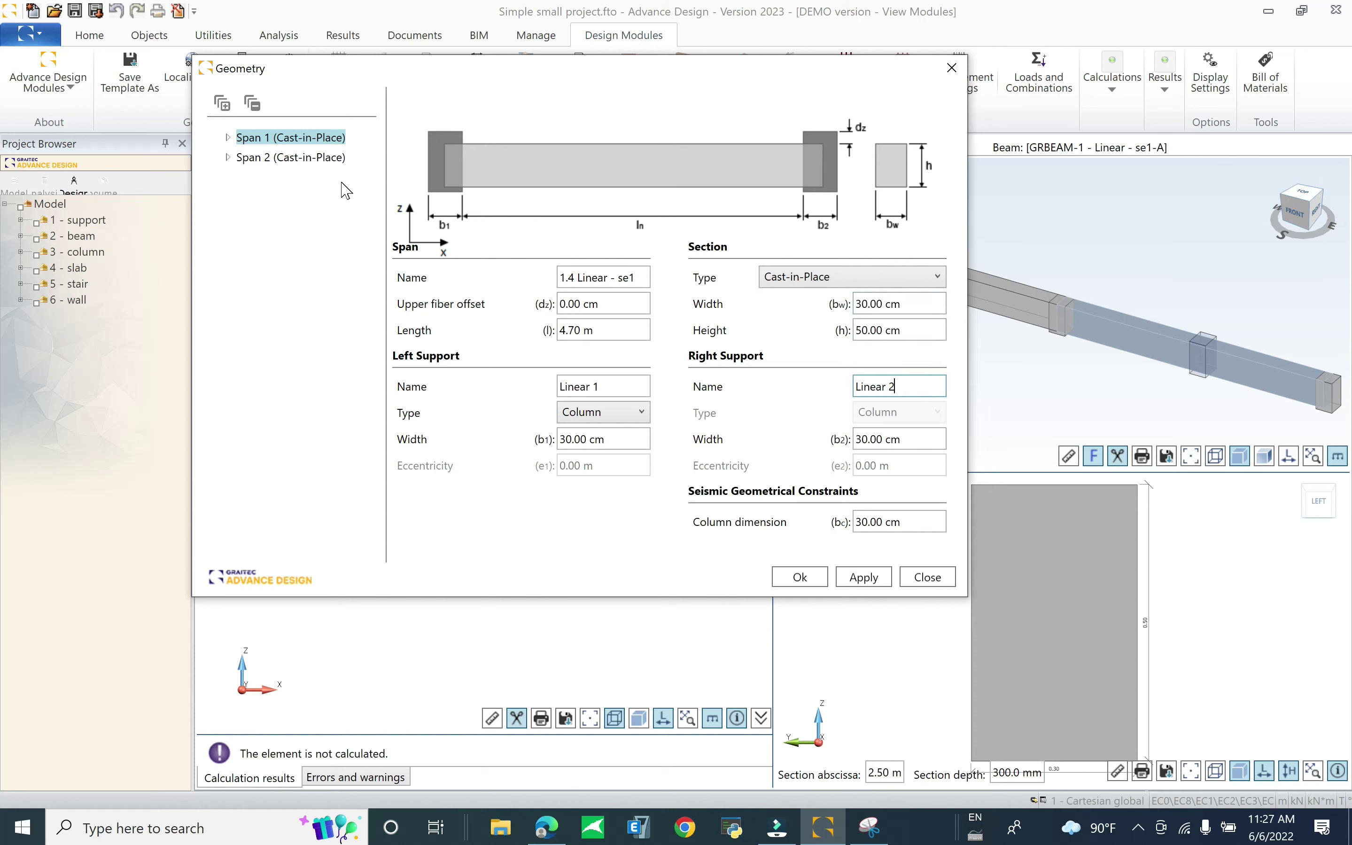
# Review Span 2's main geometry, depressions and available section types, and accept the beam geometry with the Cast-in-Place section
pyautogui.doubleClick(285, 158)
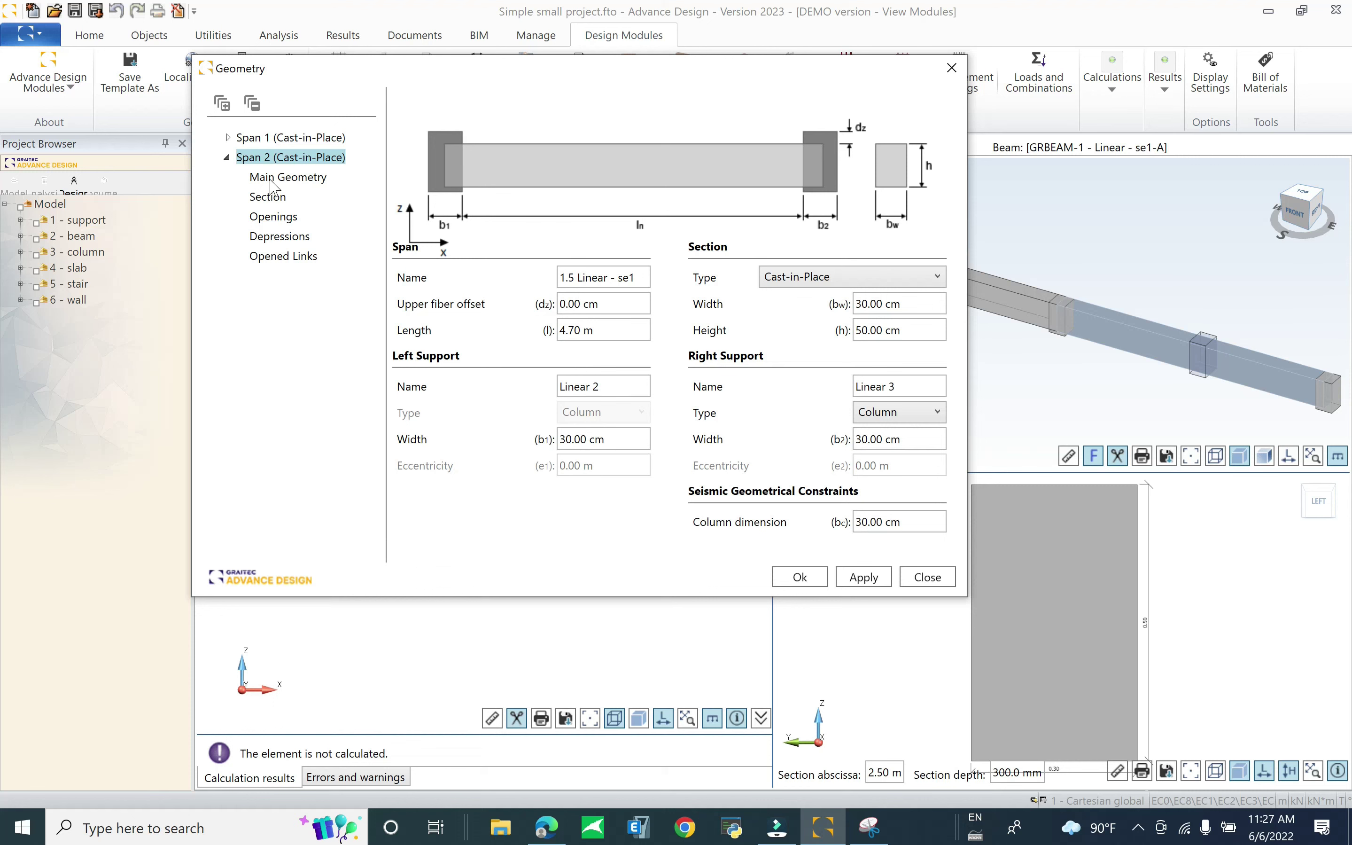
pyautogui.click(270, 179)
pyautogui.click(274, 236)
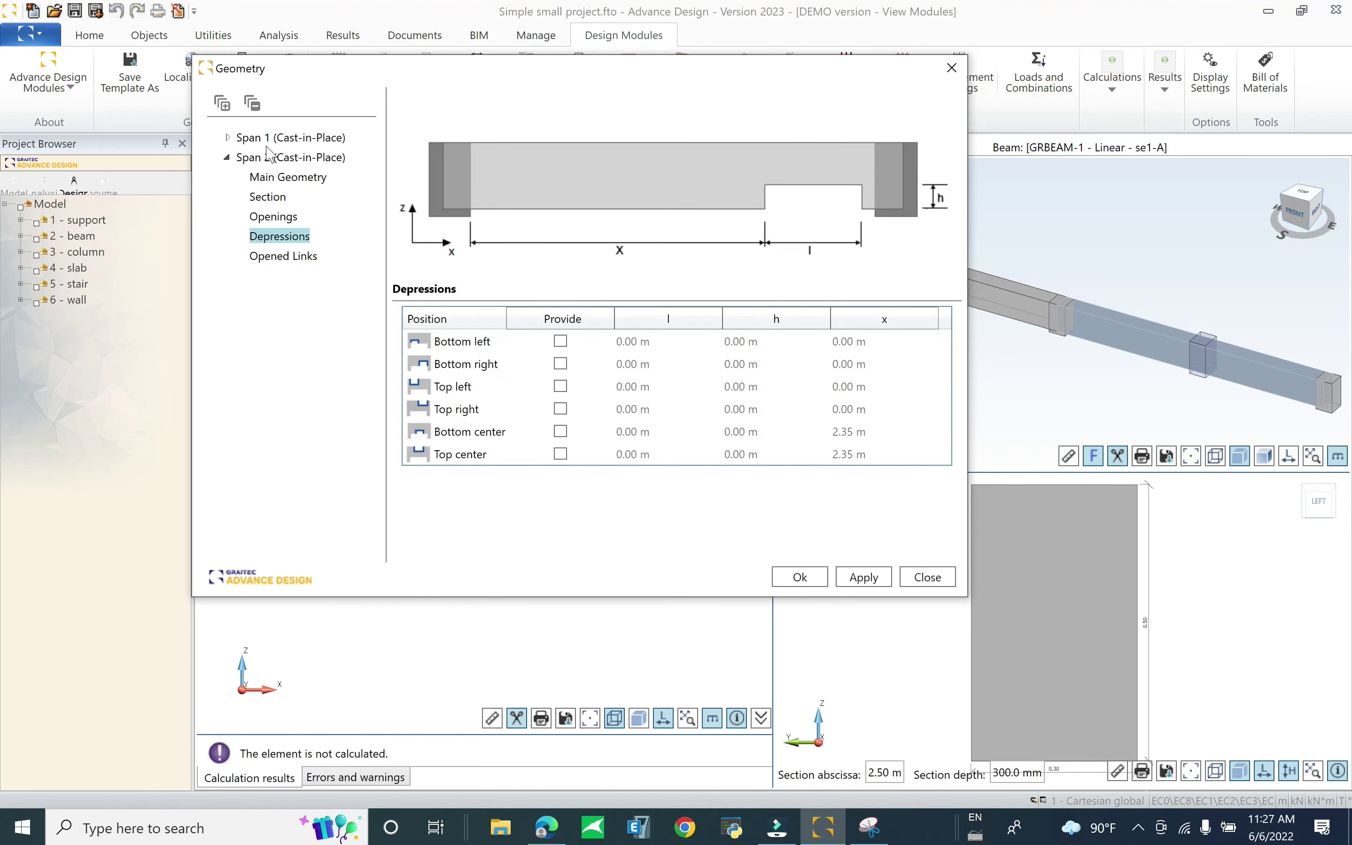
pyautogui.click(273, 178)
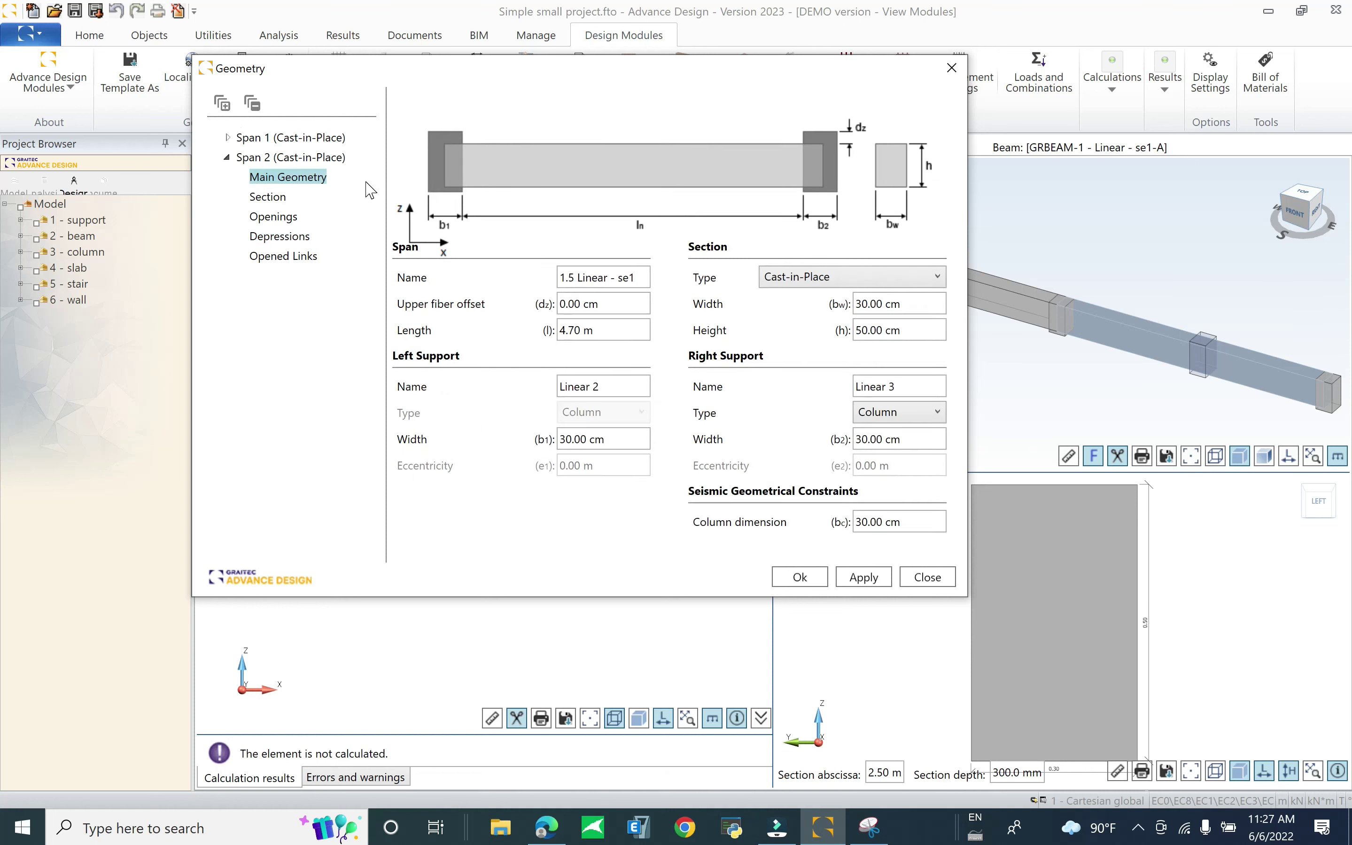
pyautogui.doubleClick(301, 138)
pyautogui.click(277, 255)
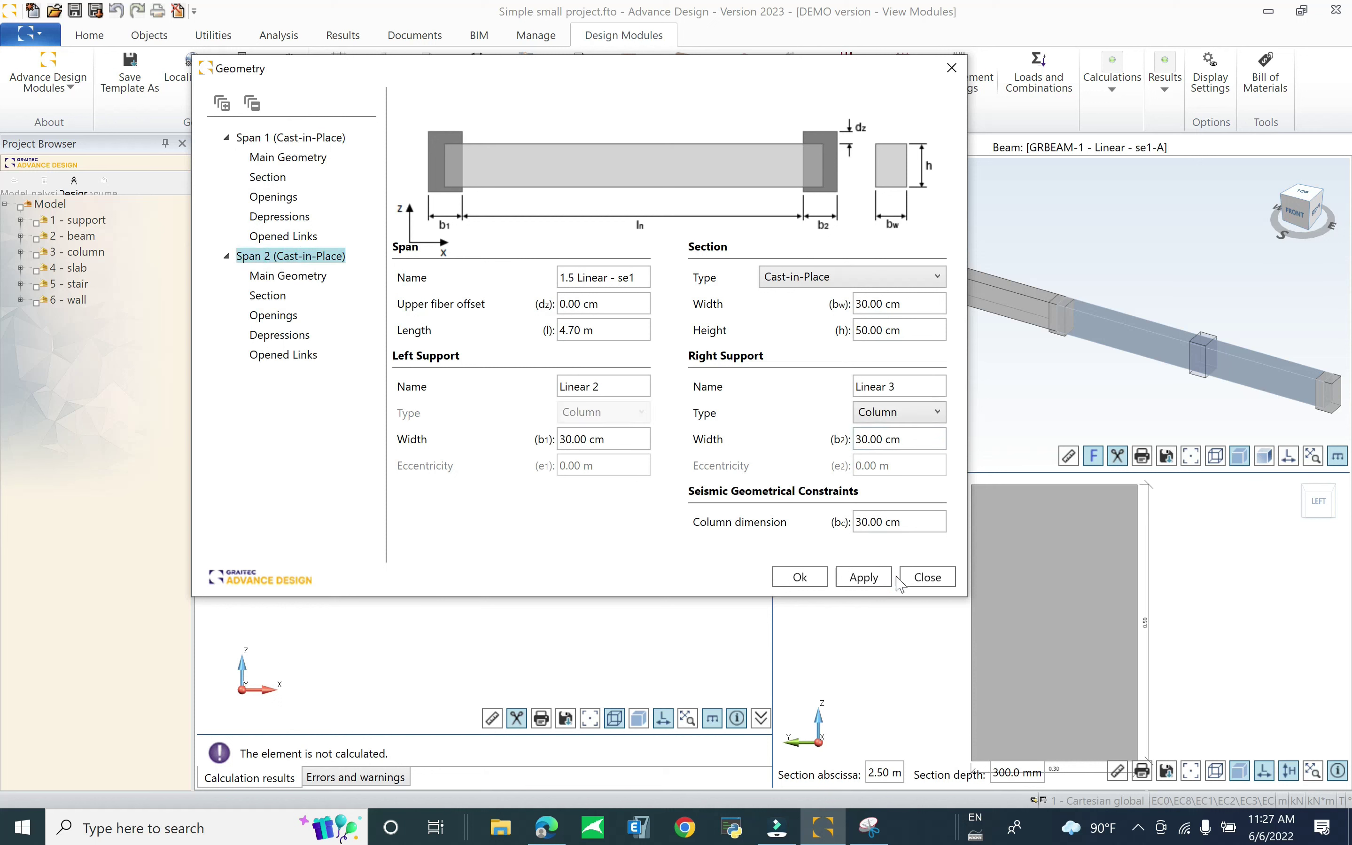
pyautogui.click(857, 284)
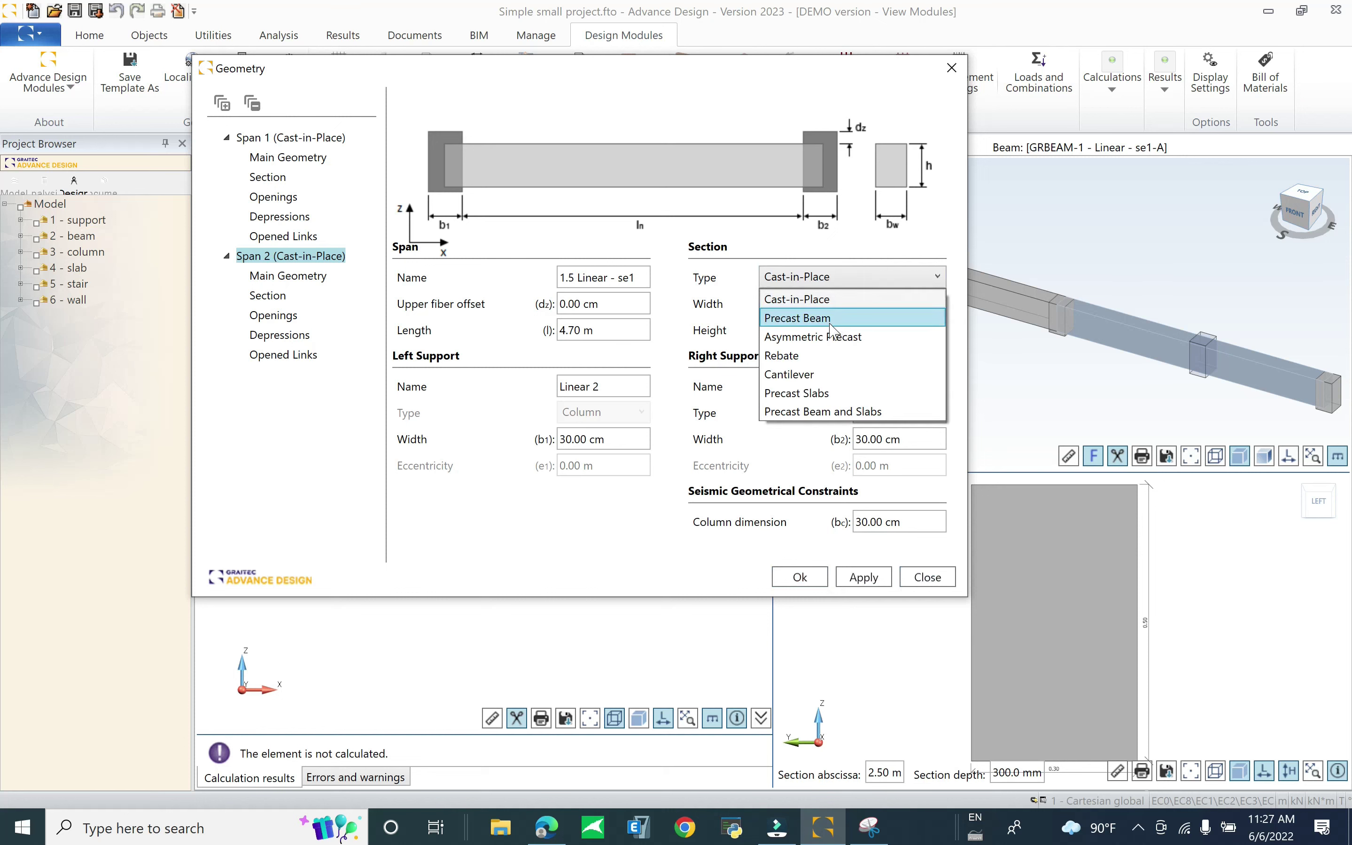
pyautogui.click(764, 229)
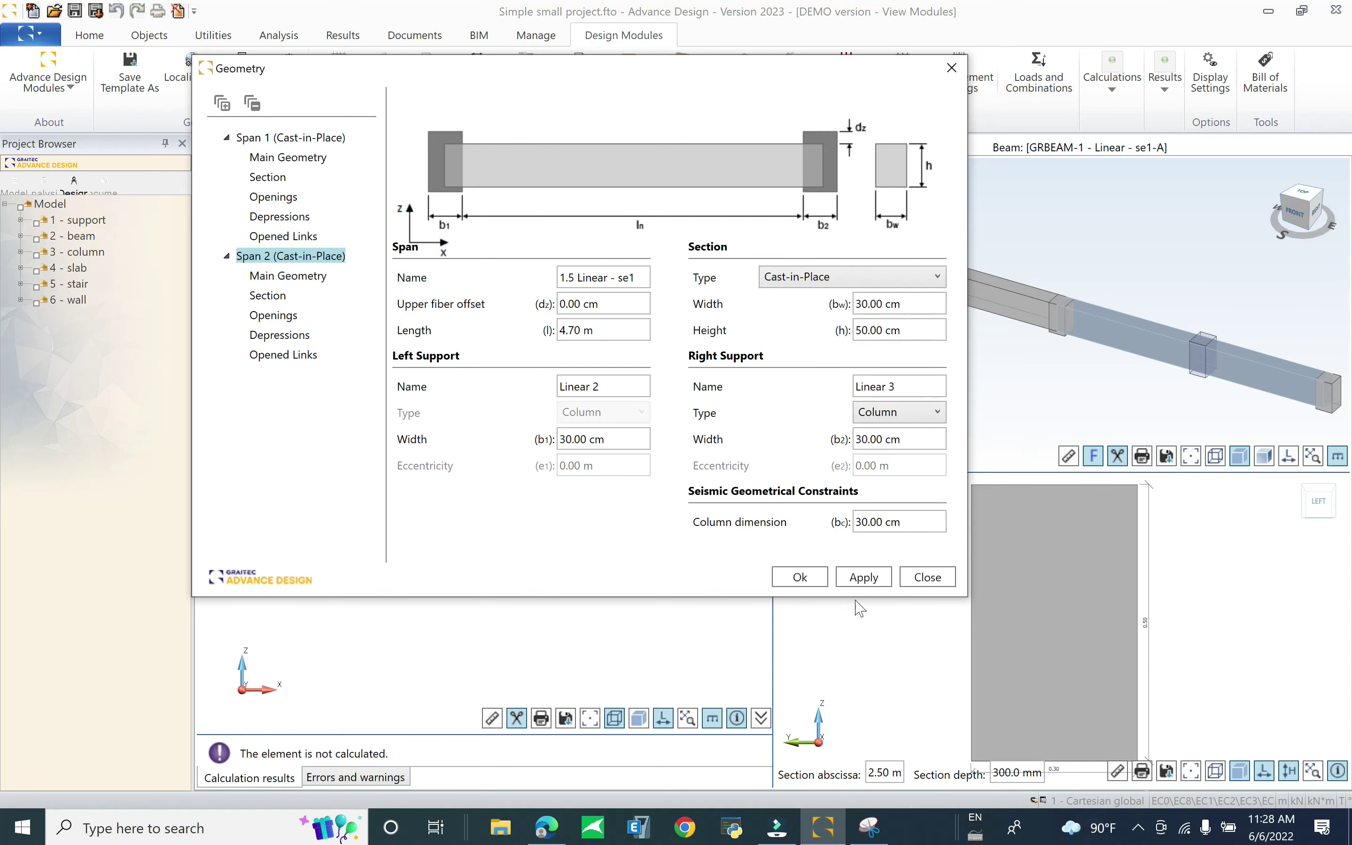
pyautogui.click(805, 577)
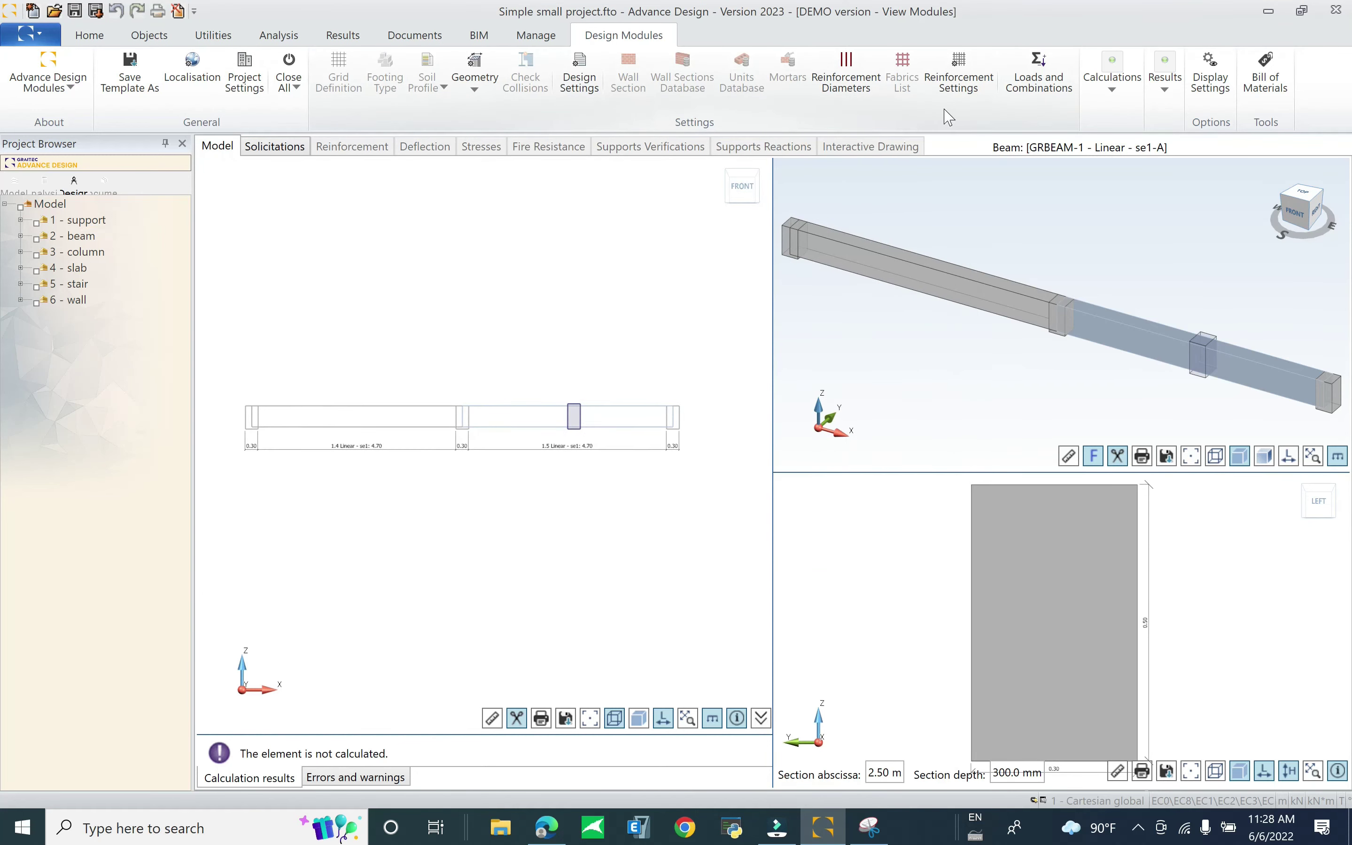
# Review and accept the allowed reinforcement diameters for the beam, and calculate its reinforcement
pyautogui.click(846, 73)
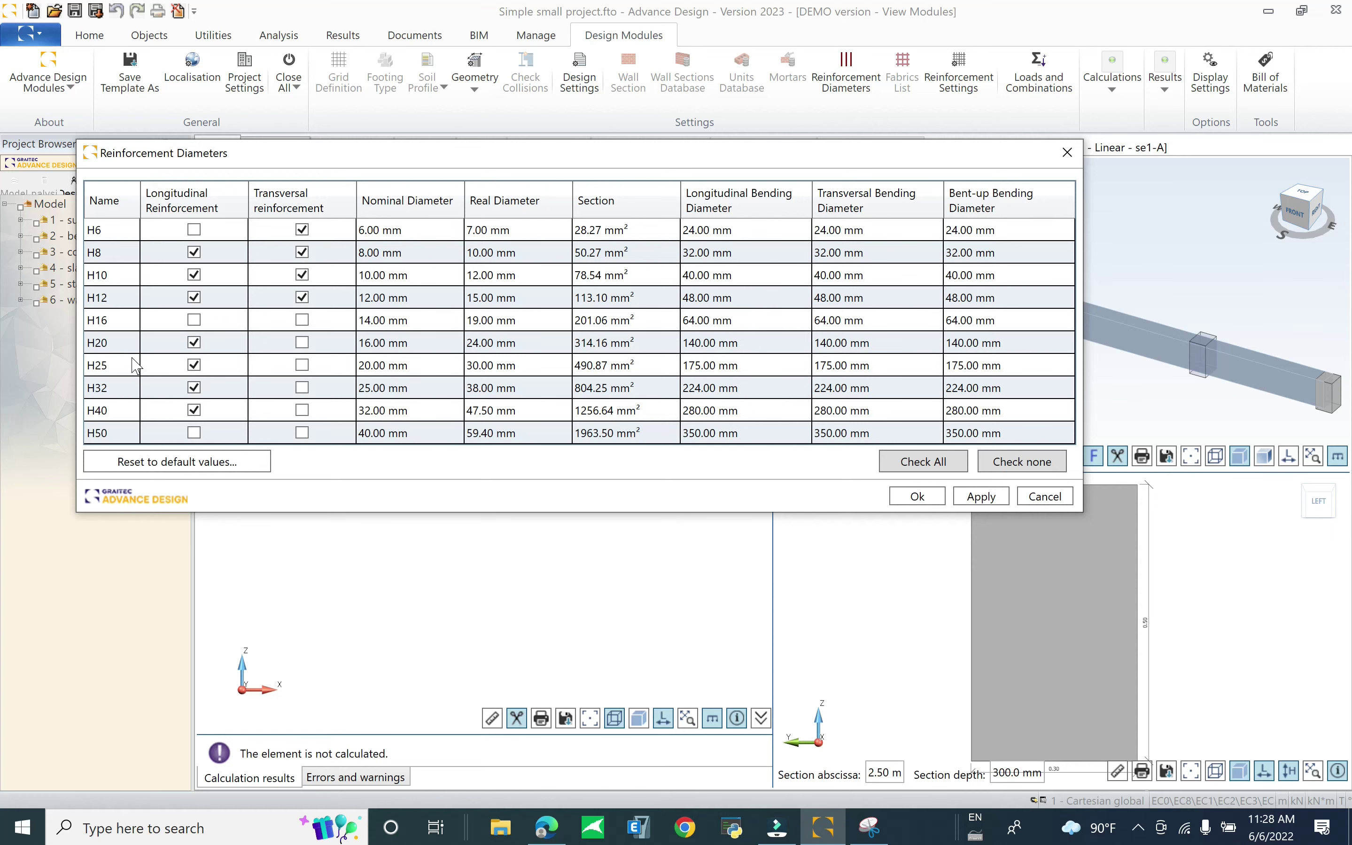
pyautogui.click(919, 496)
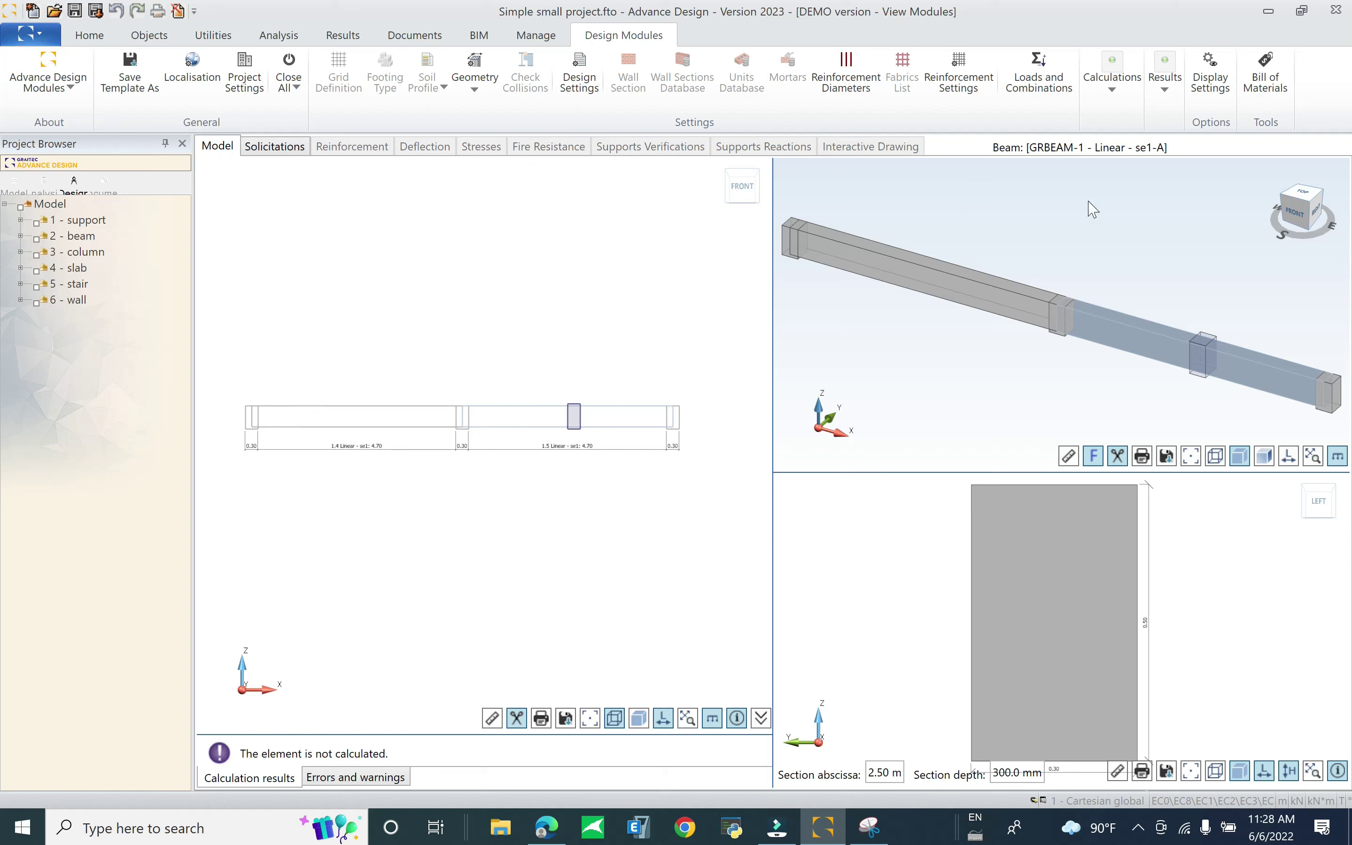
pyautogui.click(1113, 86)
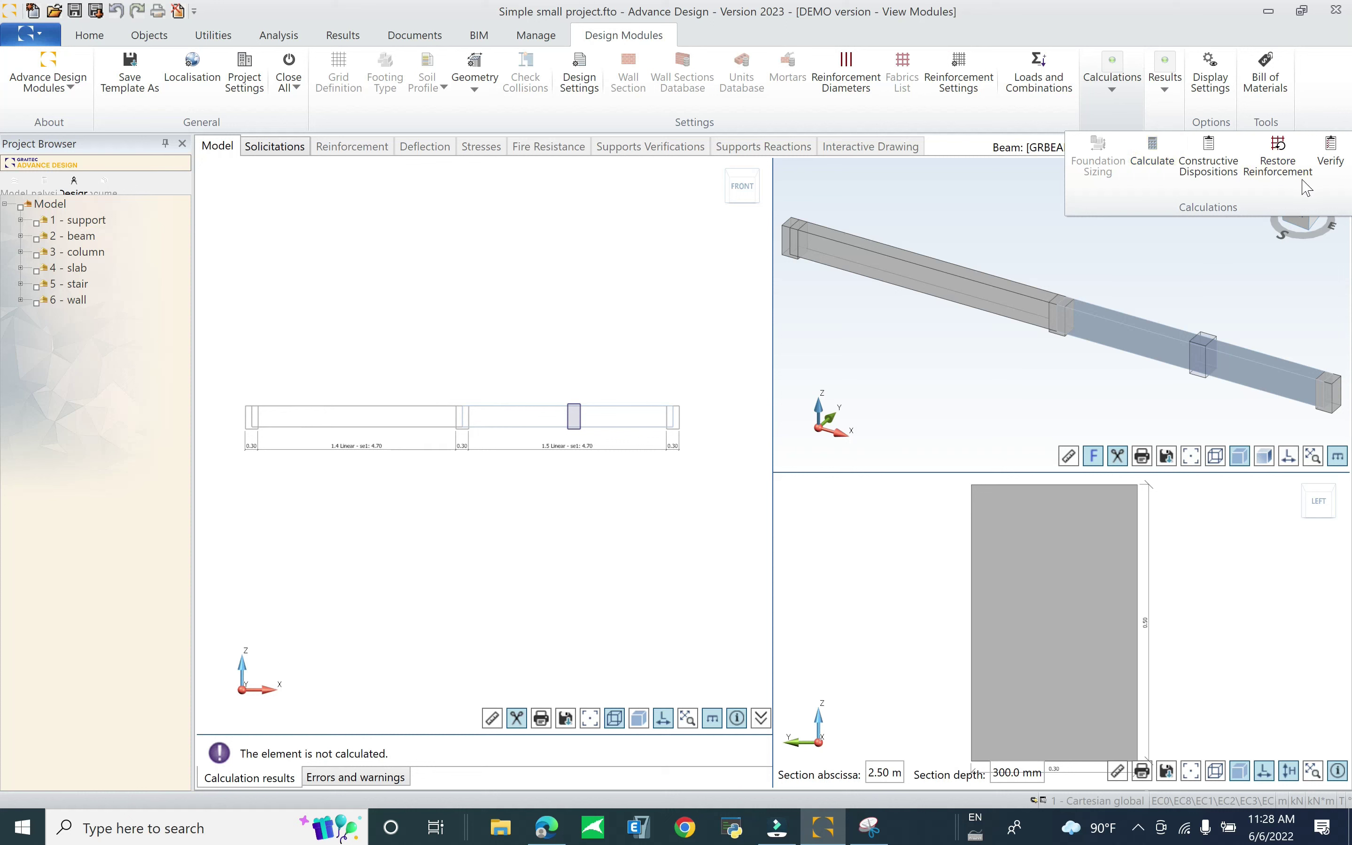
pyautogui.click(1155, 162)
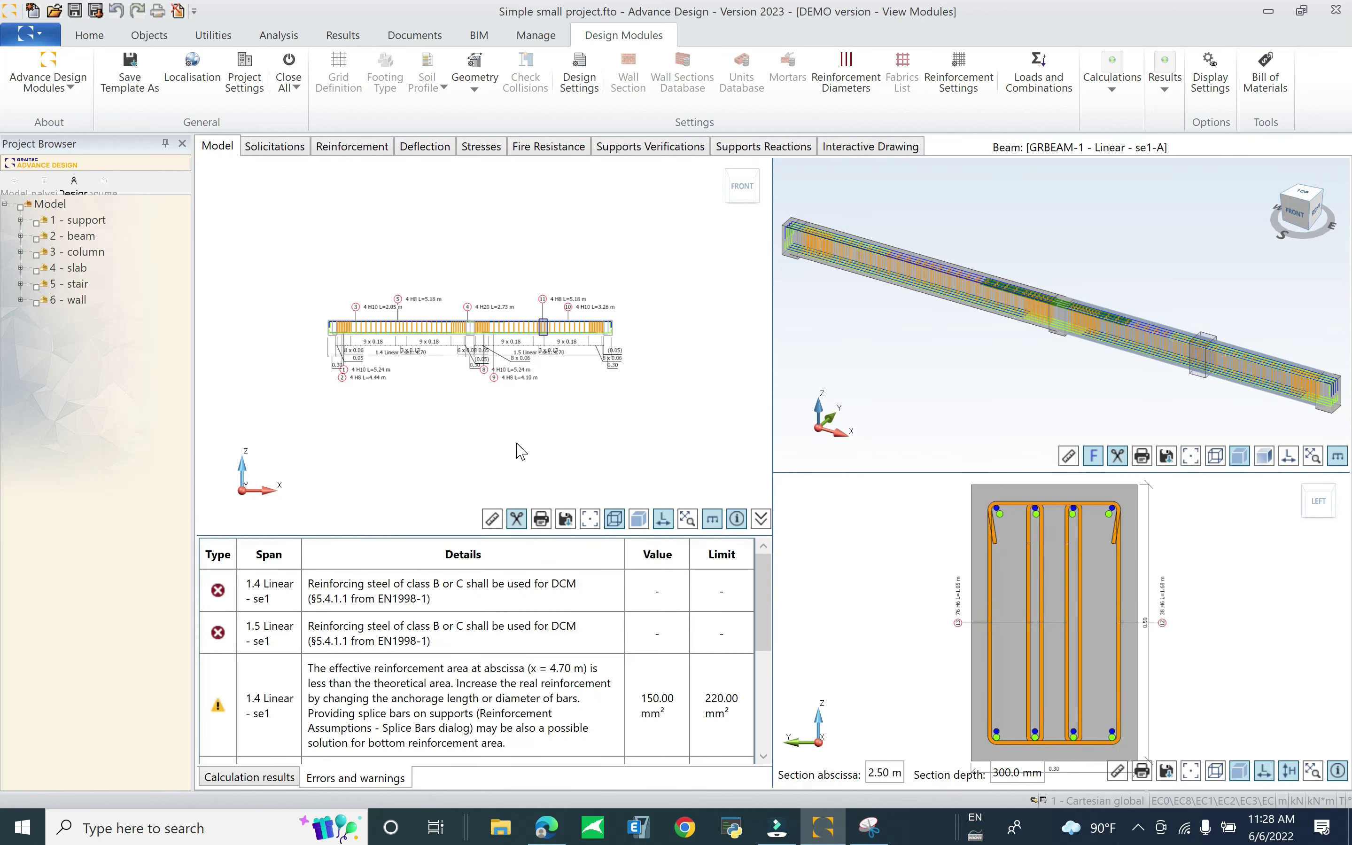
# Read through the beam's errors and warnings, and check the calculation results for its longitudinal and transversal reinforcement
pyautogui.scroll(-5, 634, 651)
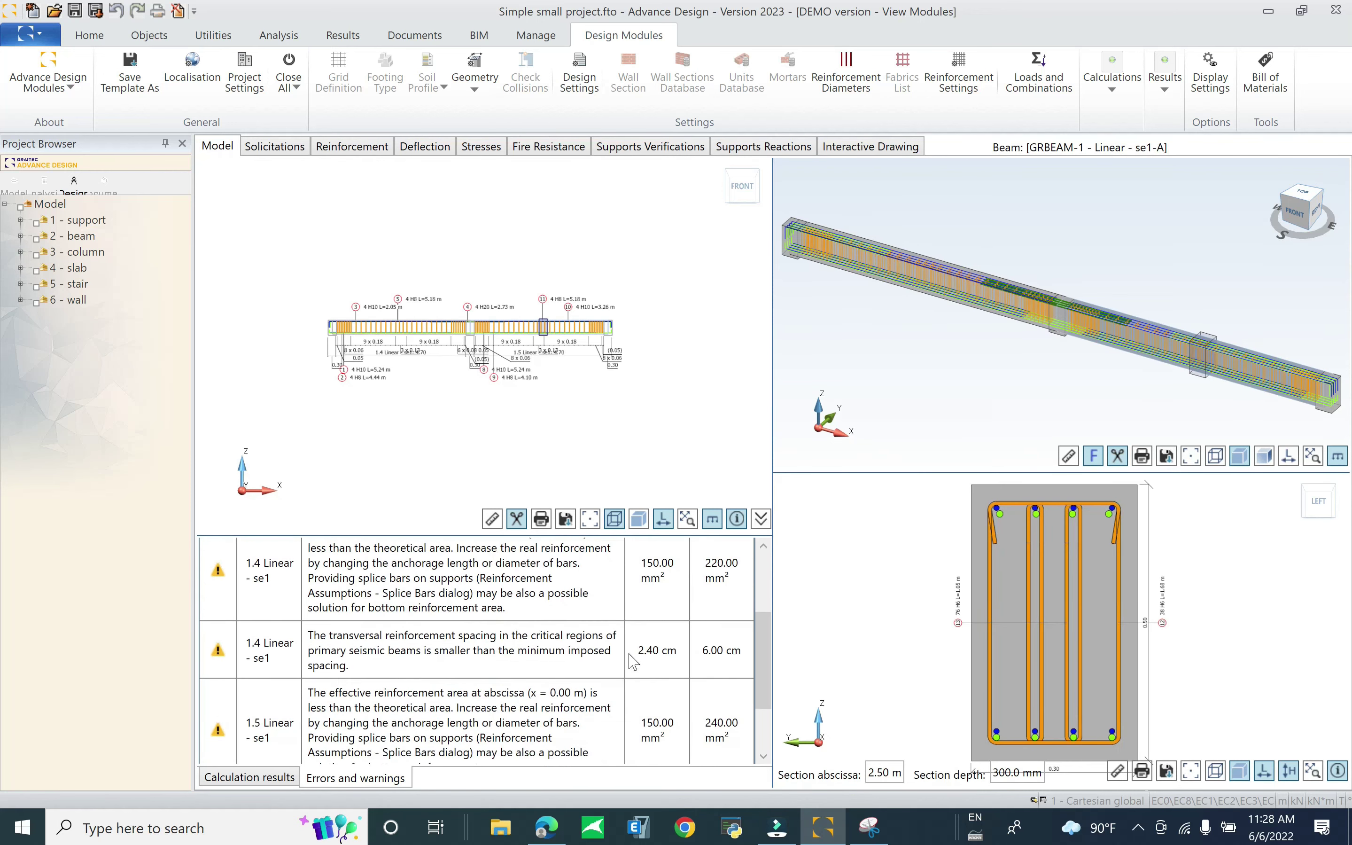
pyautogui.click(287, 776)
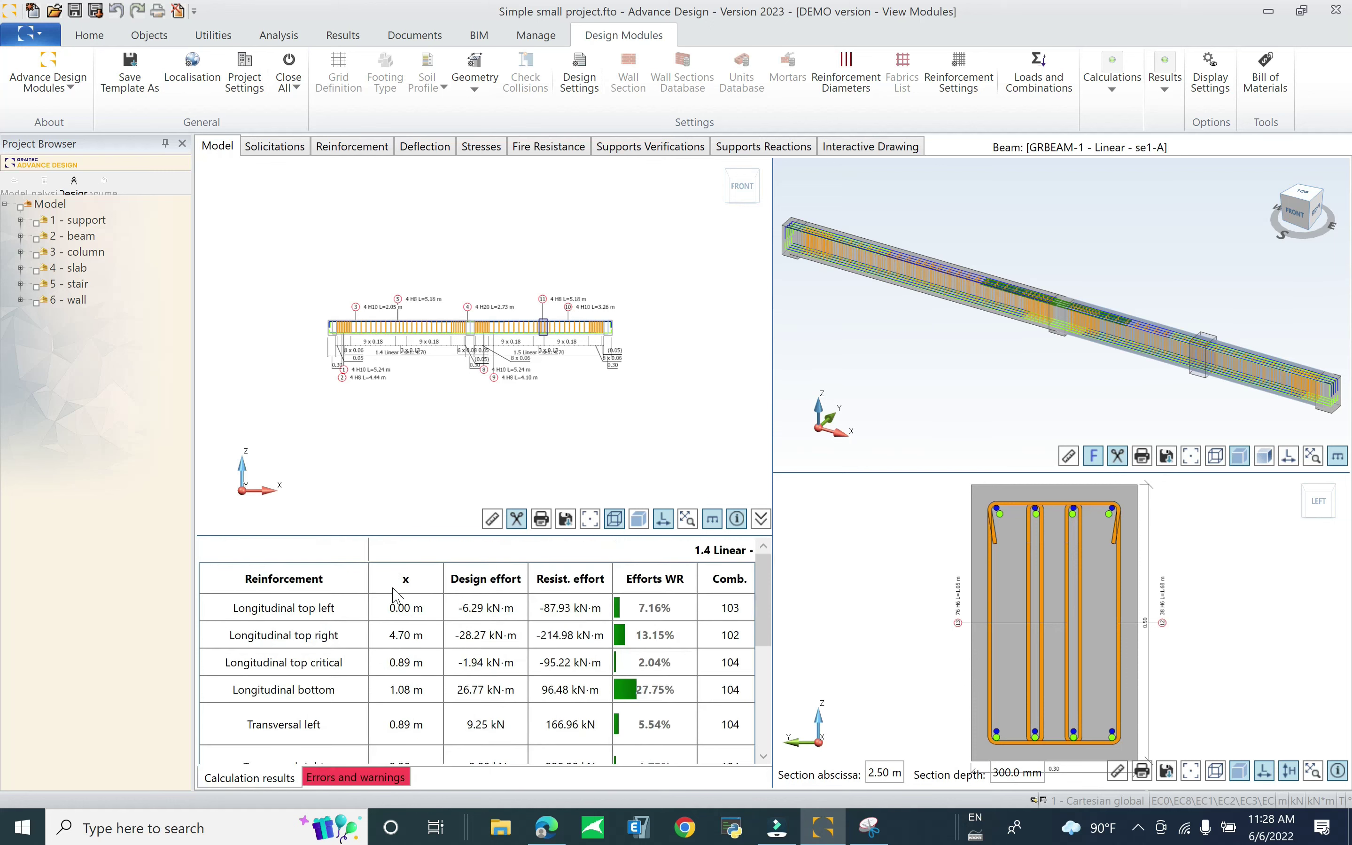
pyautogui.moveTo(765, 611); pyautogui.dragTo(779, 532)
# Open the Main Bars settings for the transversal bars of Span 2 from an inner link in the cross-section
pyautogui.rightClick(1042, 639)
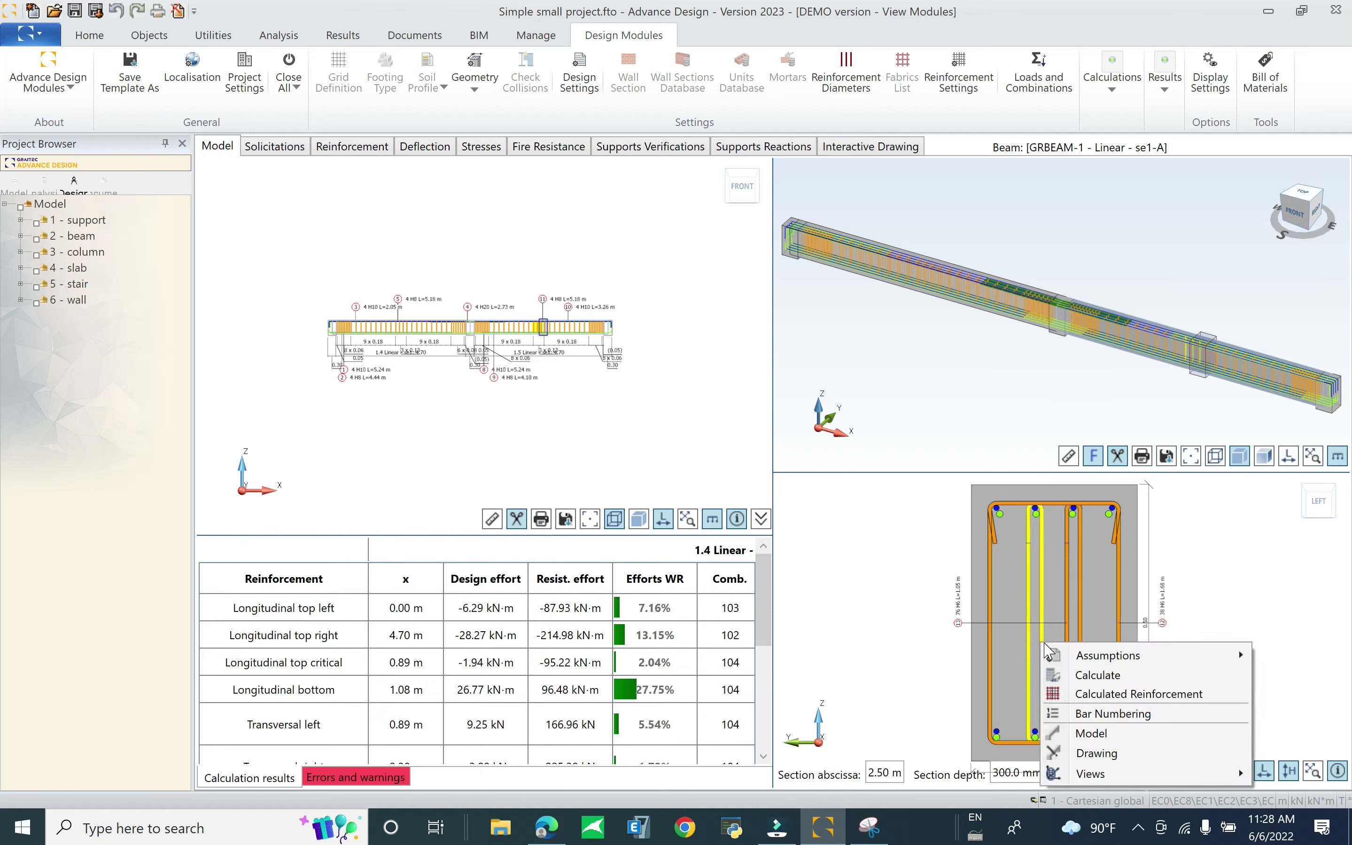
pyautogui.click(1044, 623)
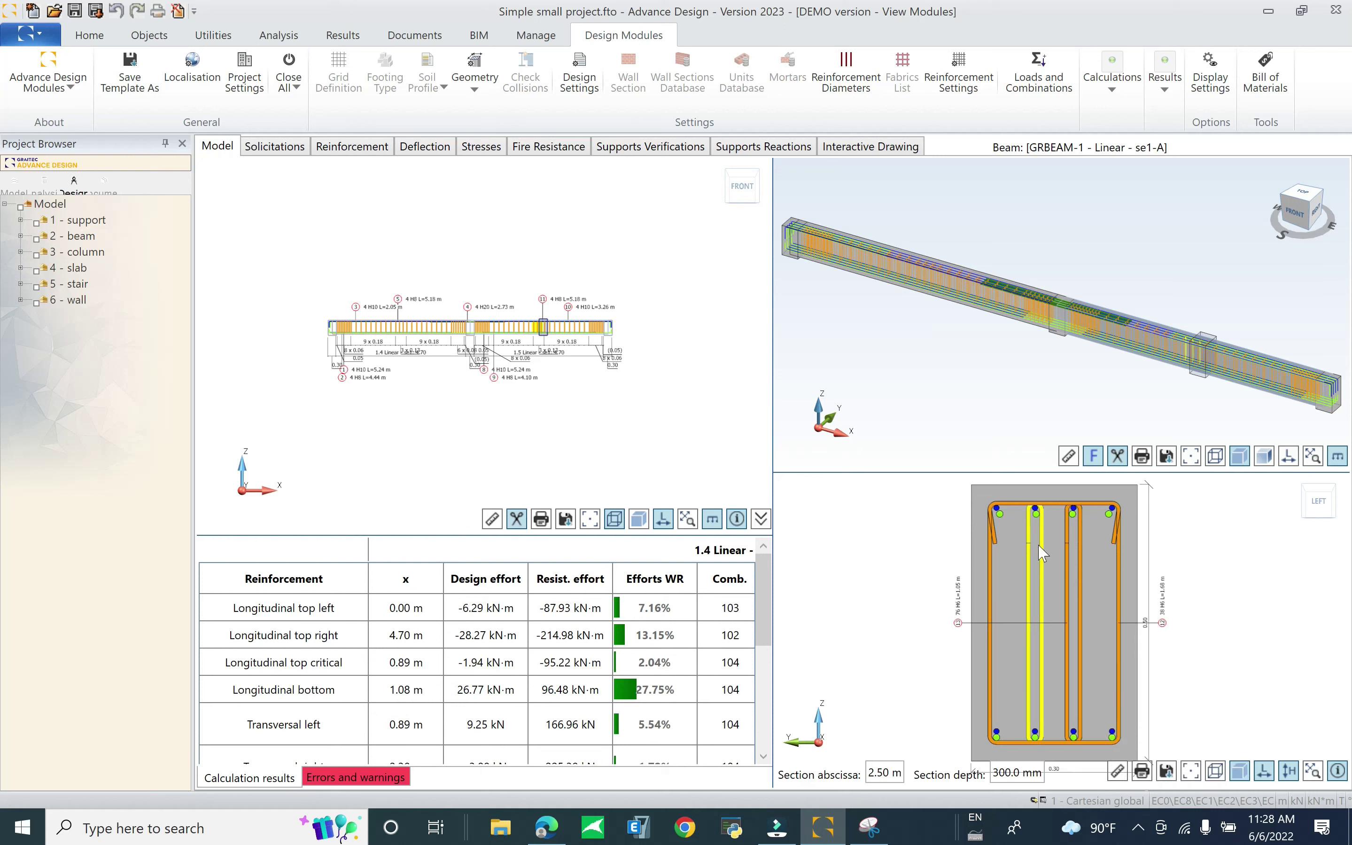
pyautogui.doubleClick(1042, 608)
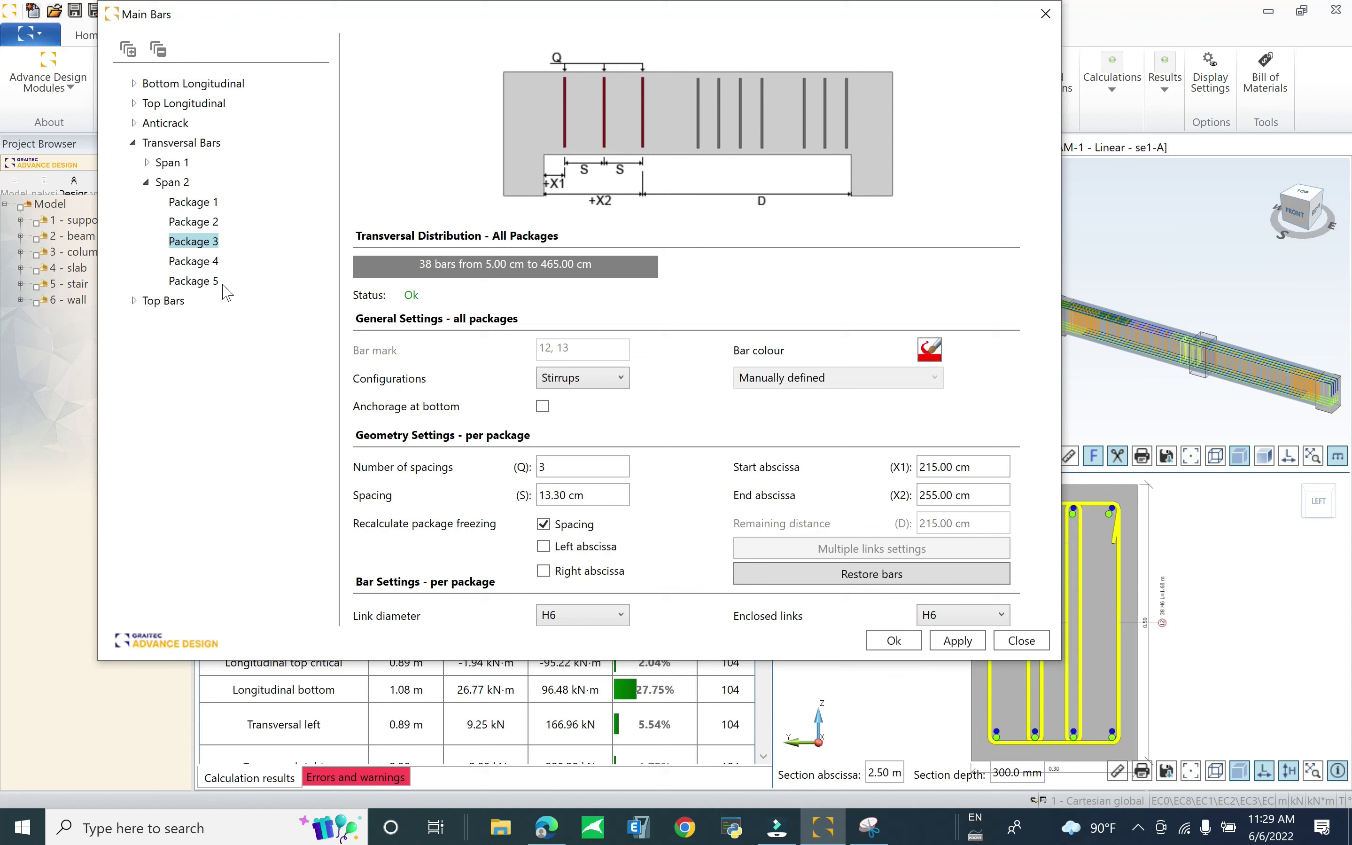
# Set the configuration of Span 2's transversal bars to None for all packages and accept the change
pyautogui.moveTo(227, 208)
pyautogui.moveTo(228, 286)
pyautogui.click(570, 381)
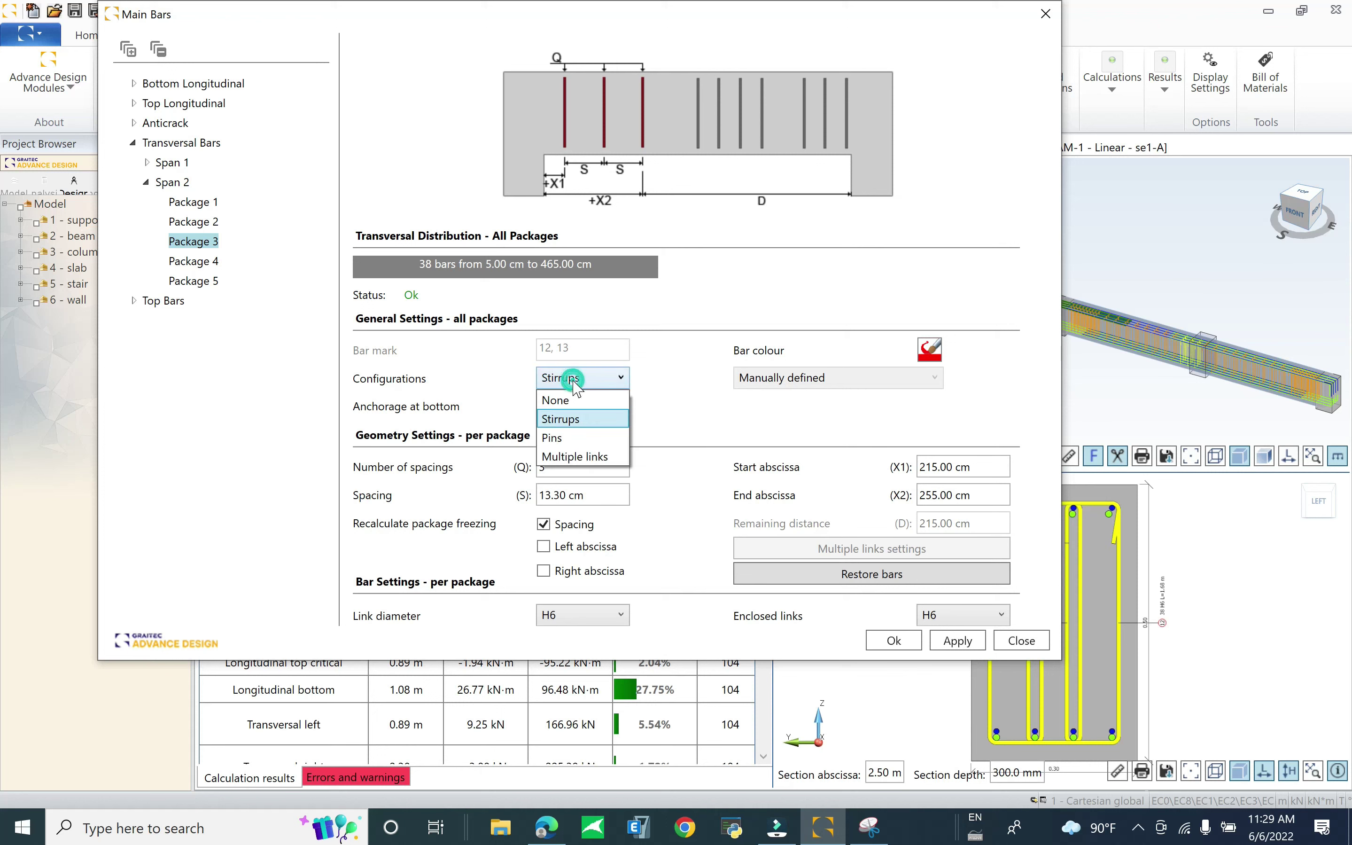
pyautogui.click(560, 398)
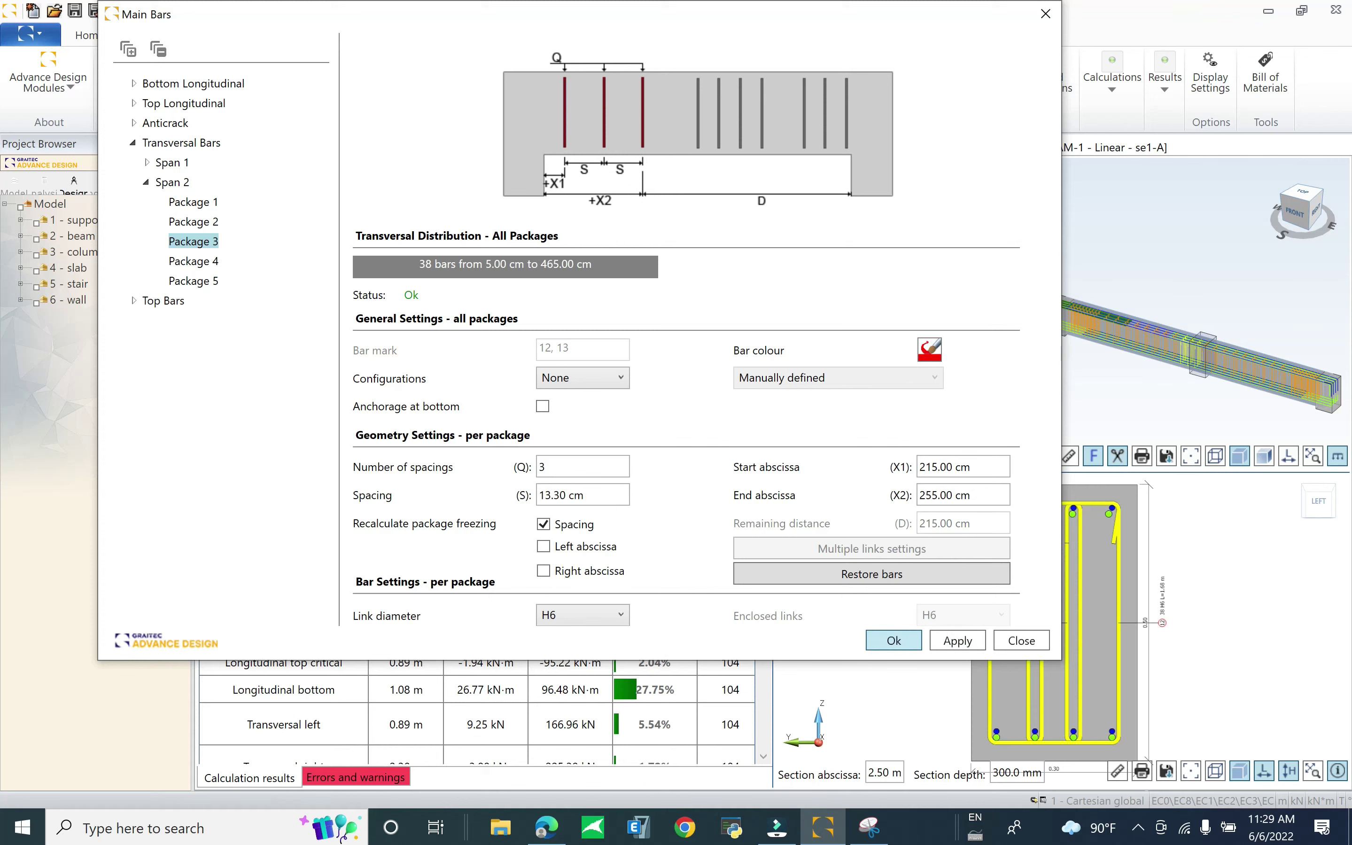
pyautogui.click(894, 639)
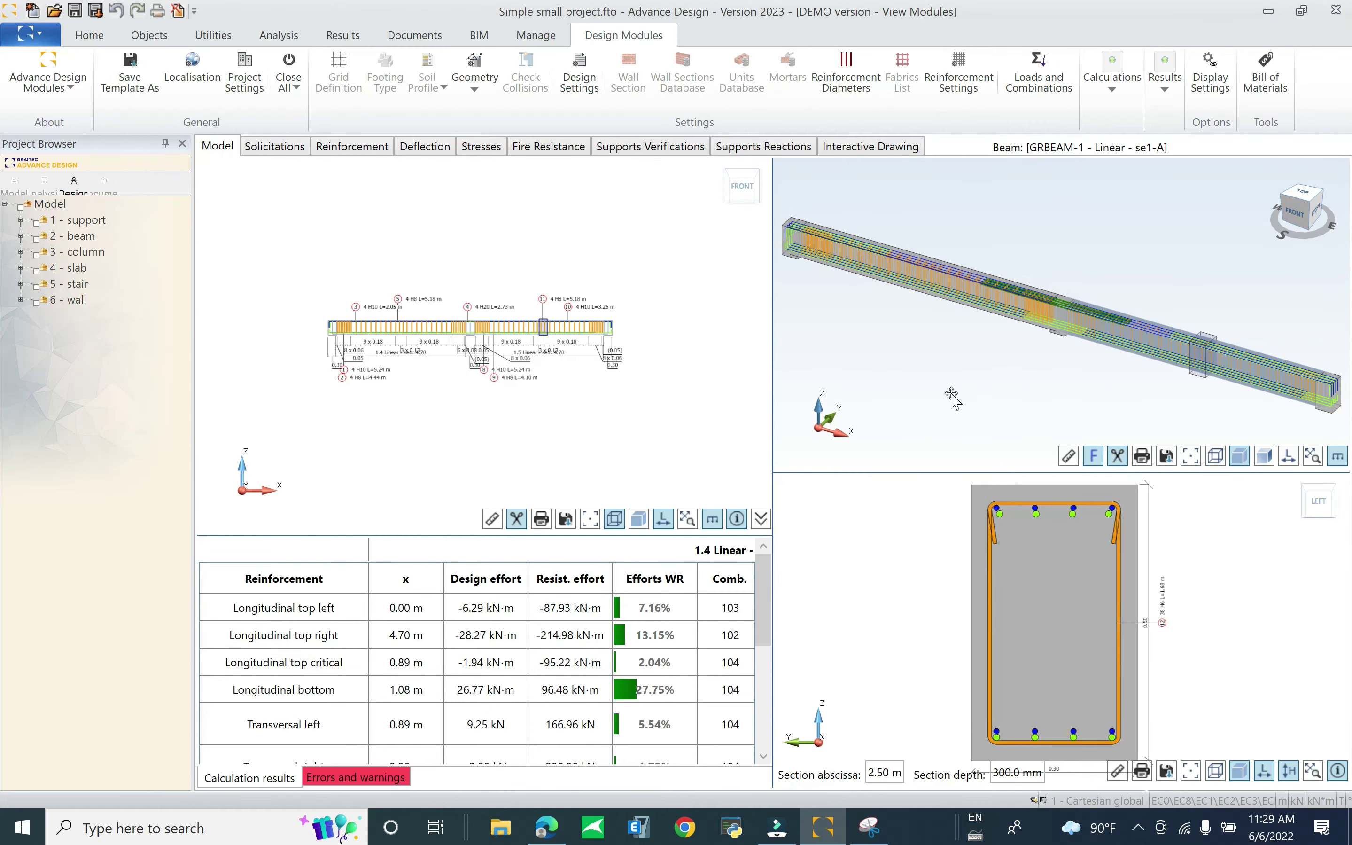
# Inspect the beam's reinforcement in 3D and cross-section, and check the Main Bars settings of Span 2's top longitudinal layer
pyautogui.scroll(5, 1125, 321)
pyautogui.scroll(-6, 1126, 322)
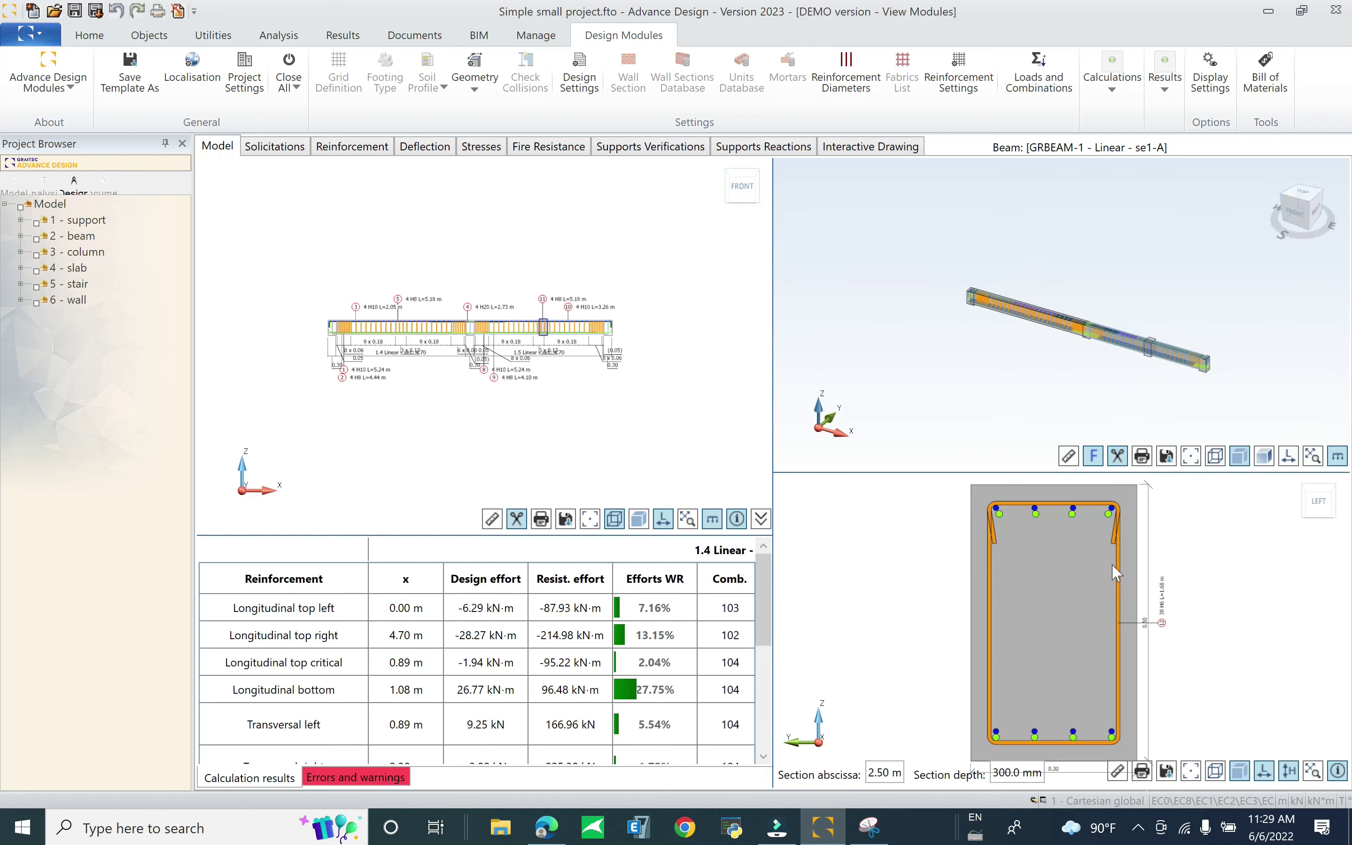
pyautogui.scroll(5, 1067, 521)
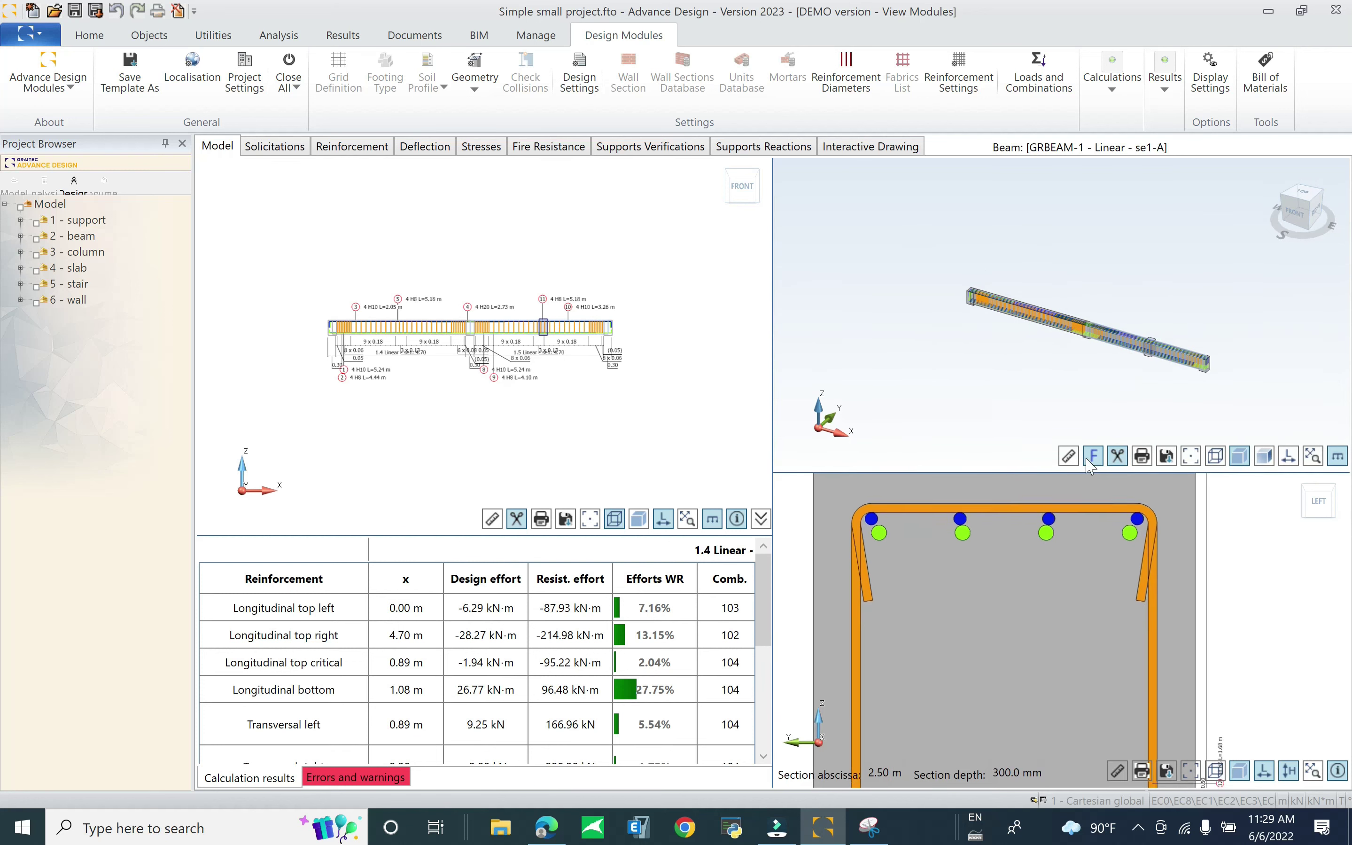
pyautogui.scroll(-2, 1115, 535)
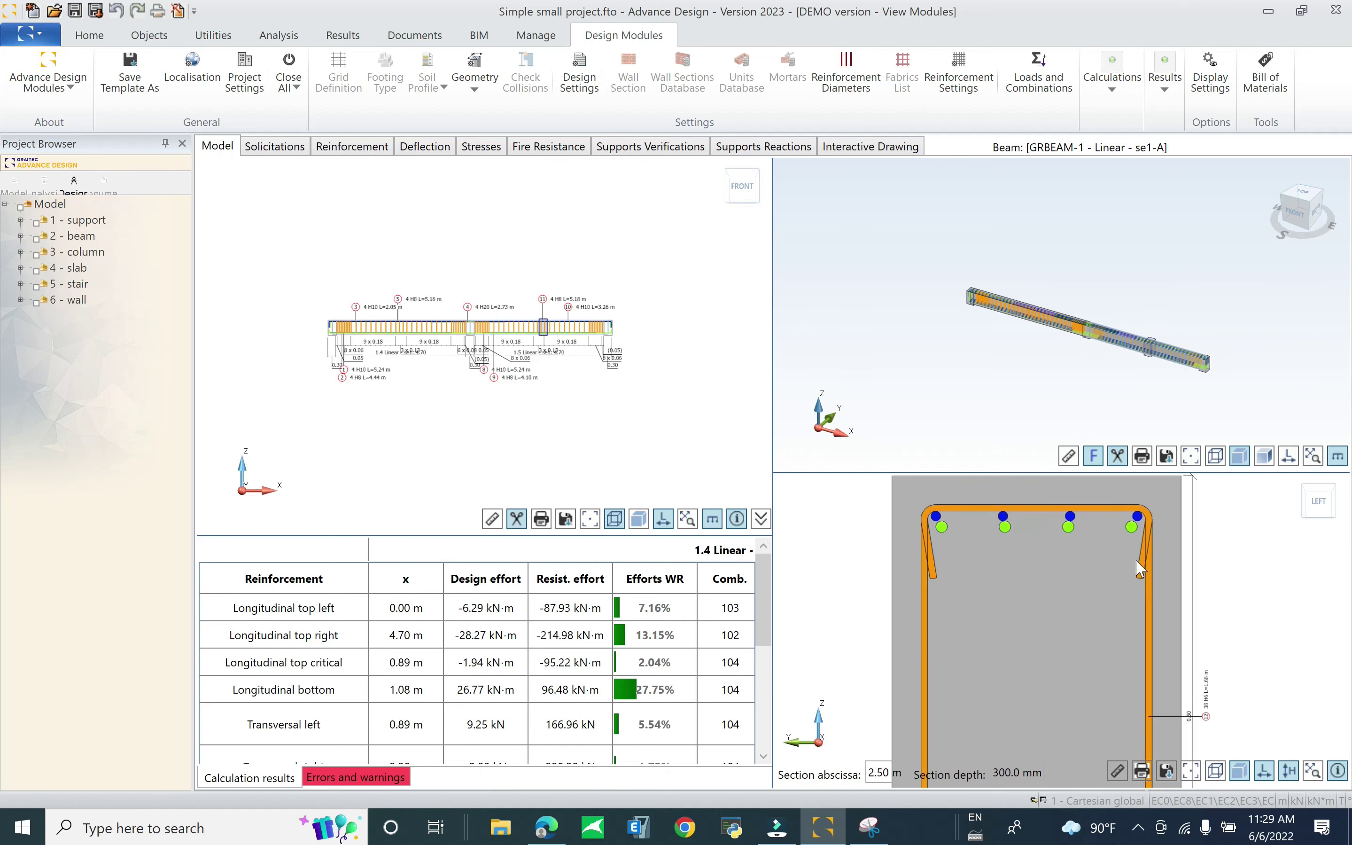
pyautogui.scroll(-2, 1136, 560)
pyautogui.scroll(-1, 1101, 548)
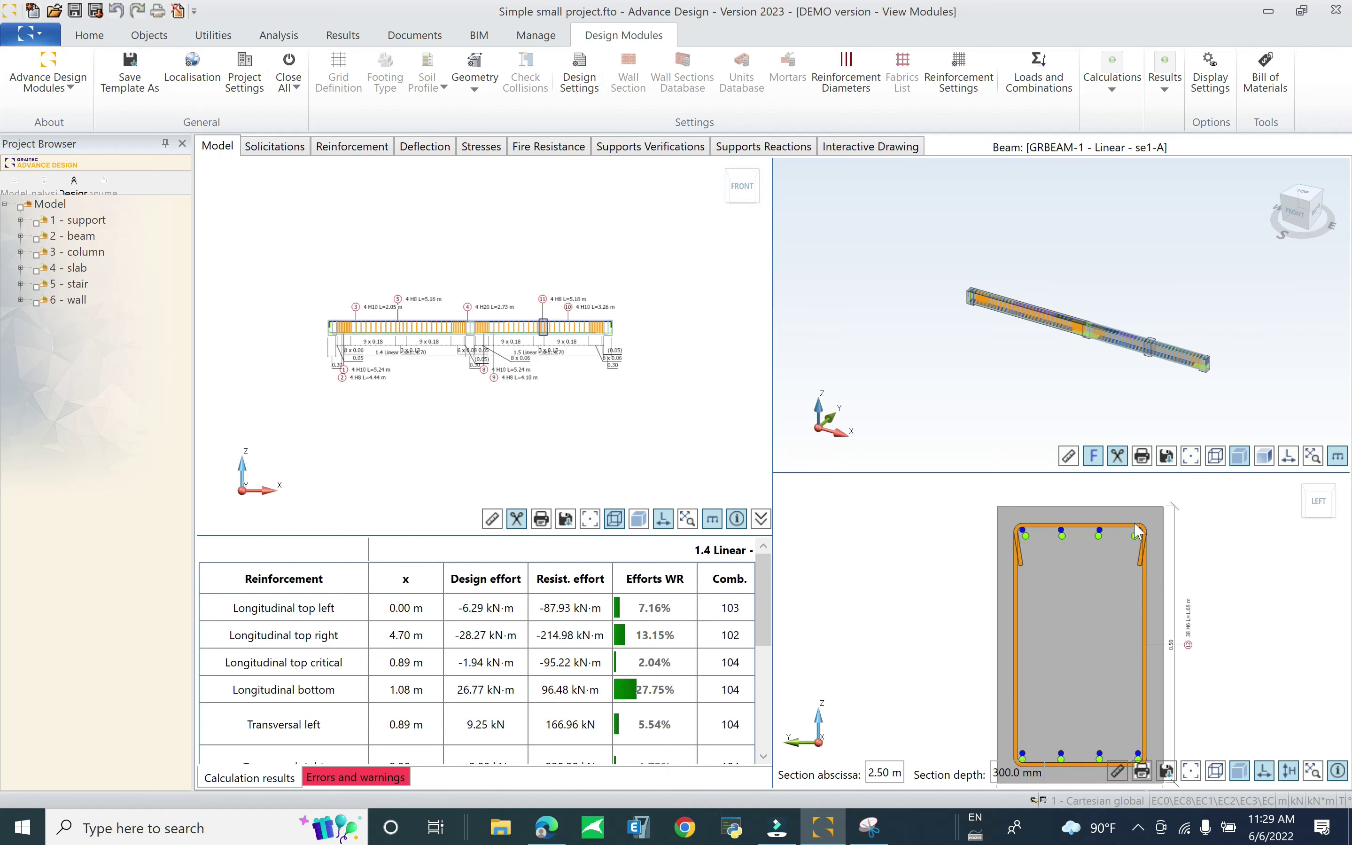
pyautogui.scroll(5, 1131, 533)
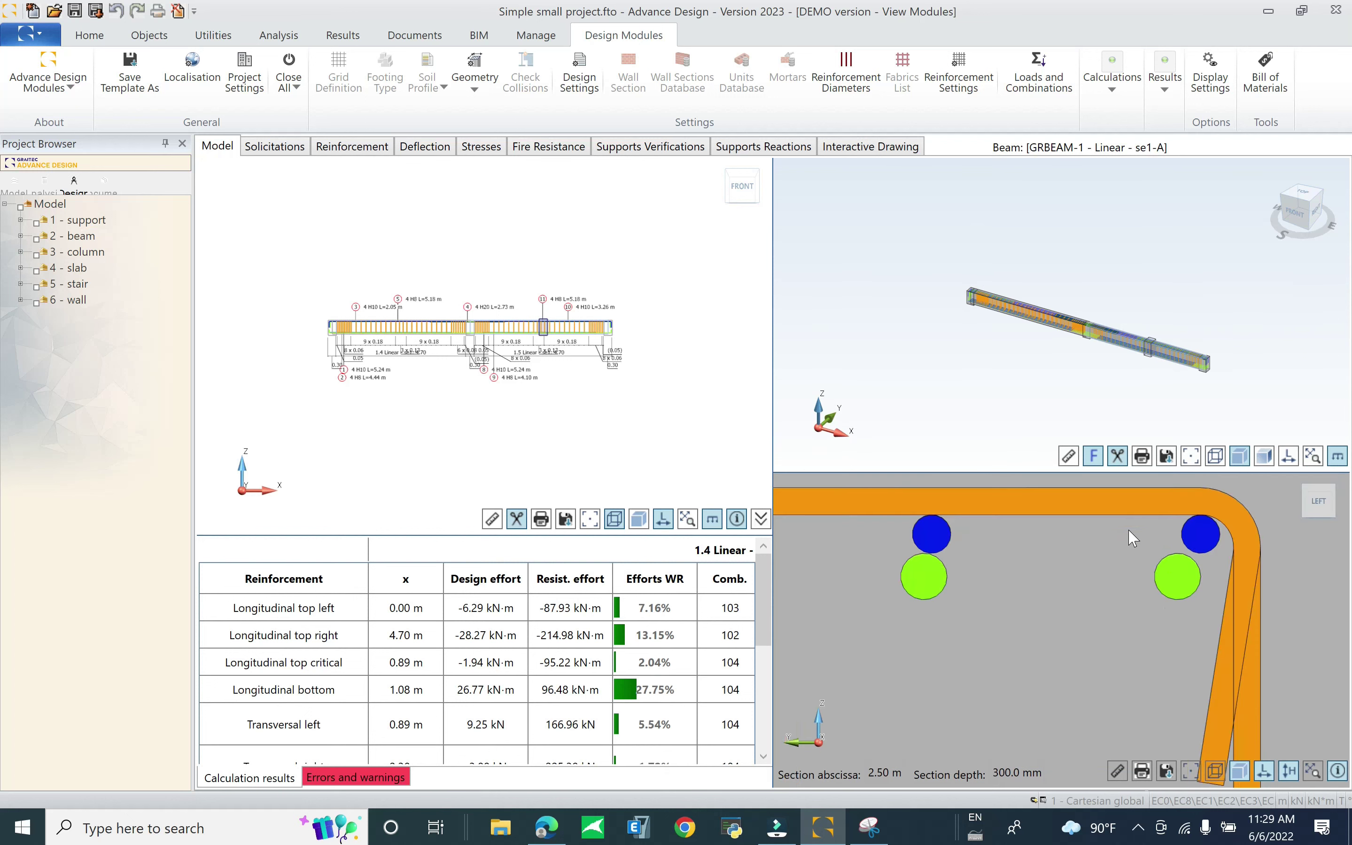
pyautogui.doubleClick(931, 537)
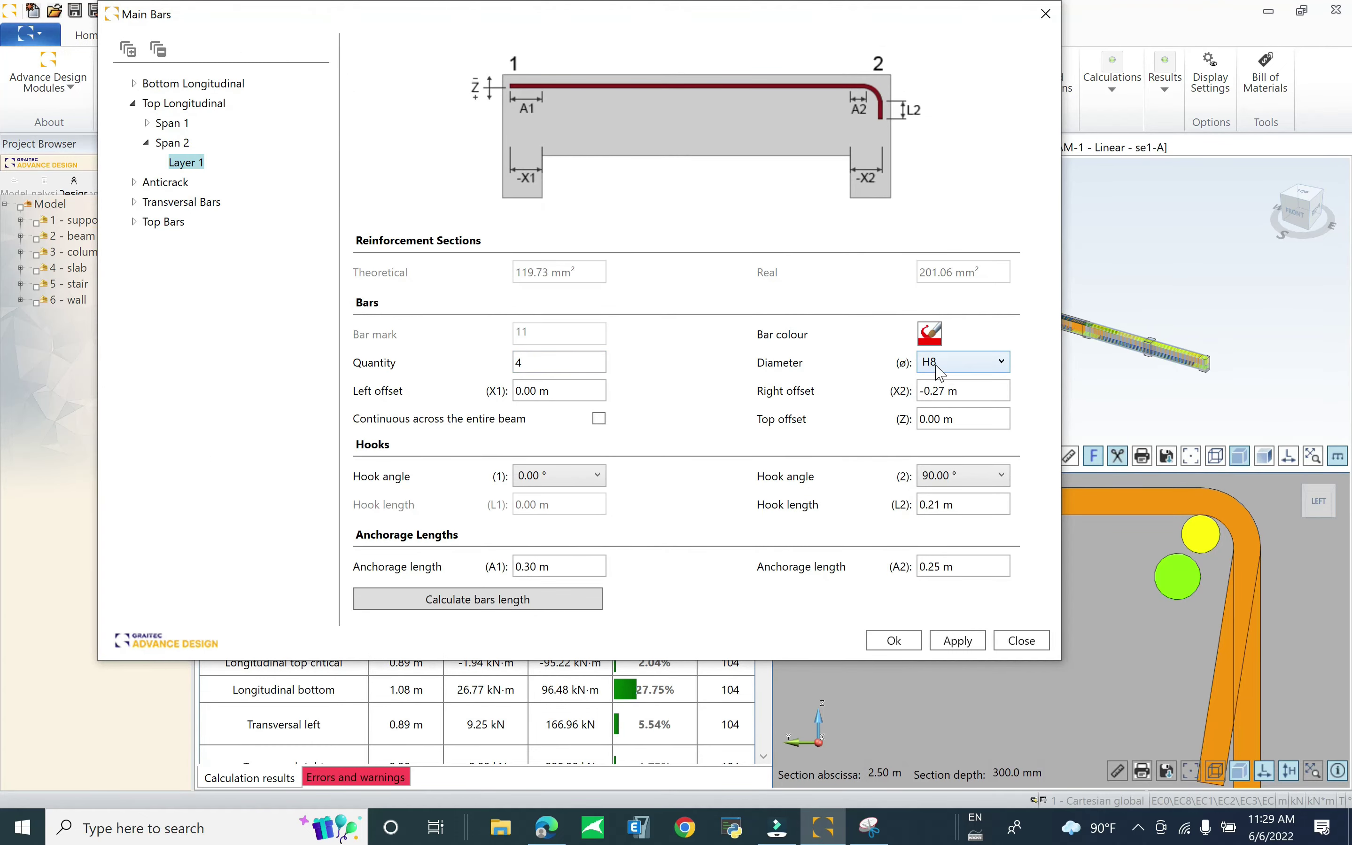
pyautogui.press('Escape')
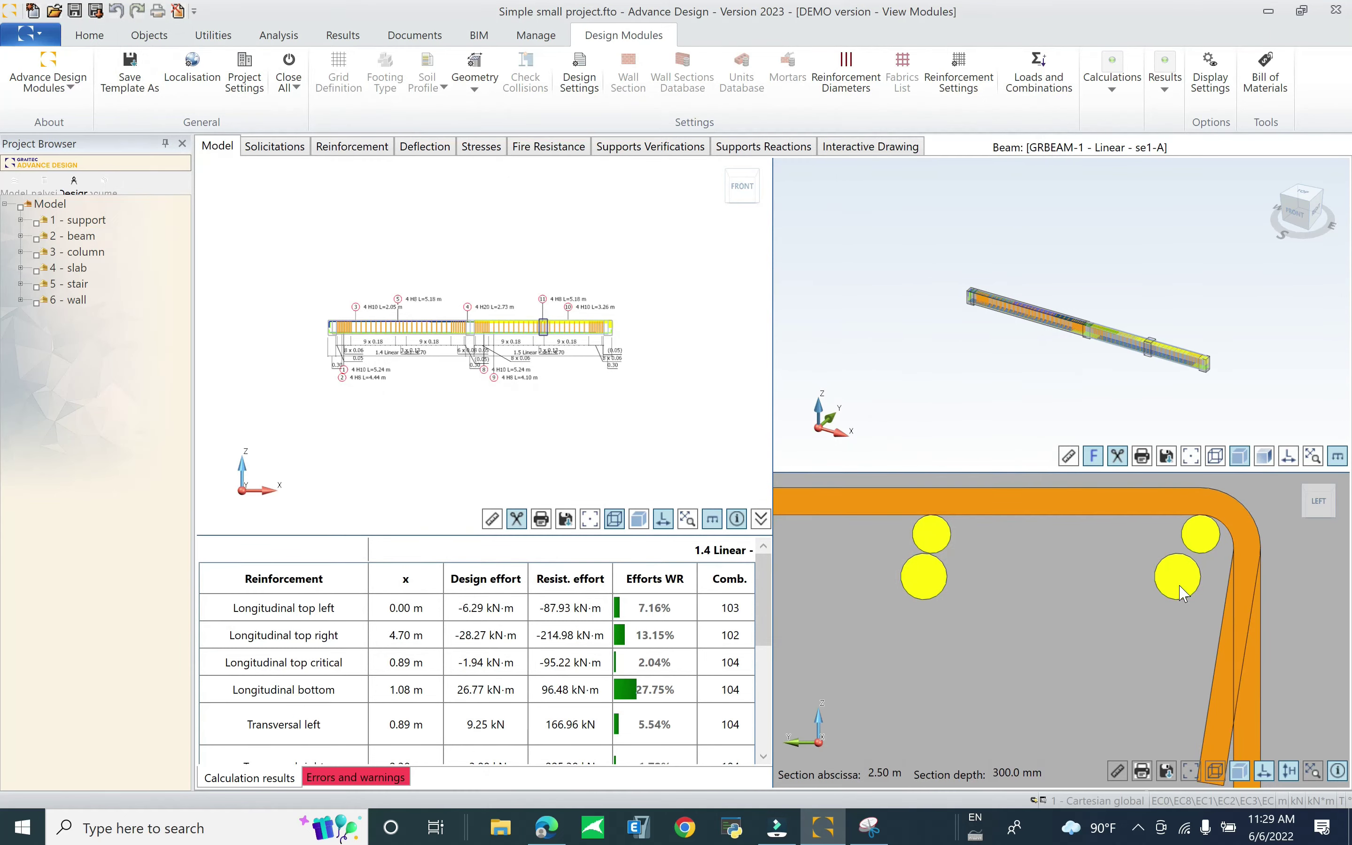
# Check the Main Bars settings of the top bars at Support 3 from the cross-section, and review the whole section
pyautogui.doubleClick(1181, 588)
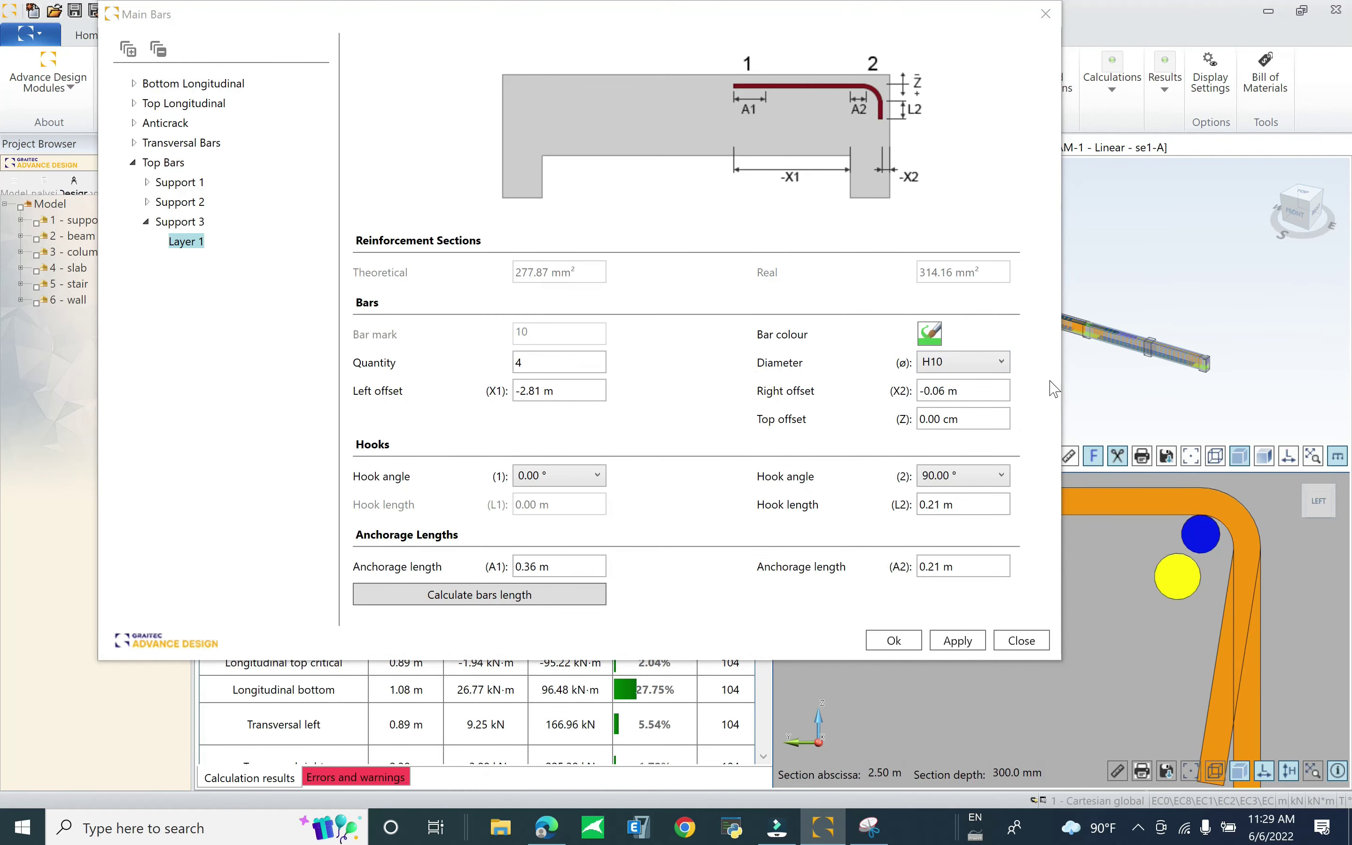
pyautogui.click(1045, 14)
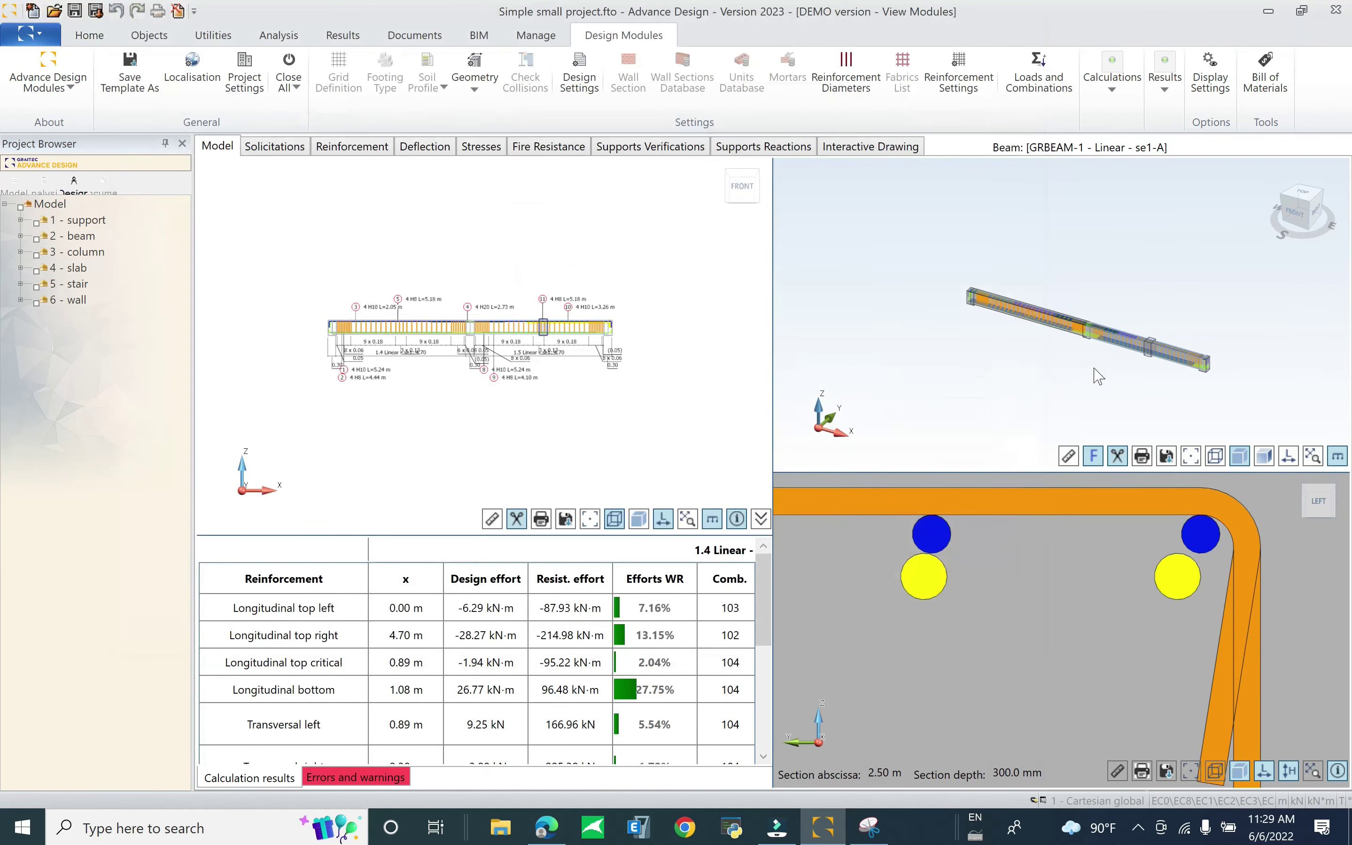
pyautogui.scroll(-2, 1098, 376)
pyautogui.scroll(-3, 1083, 529)
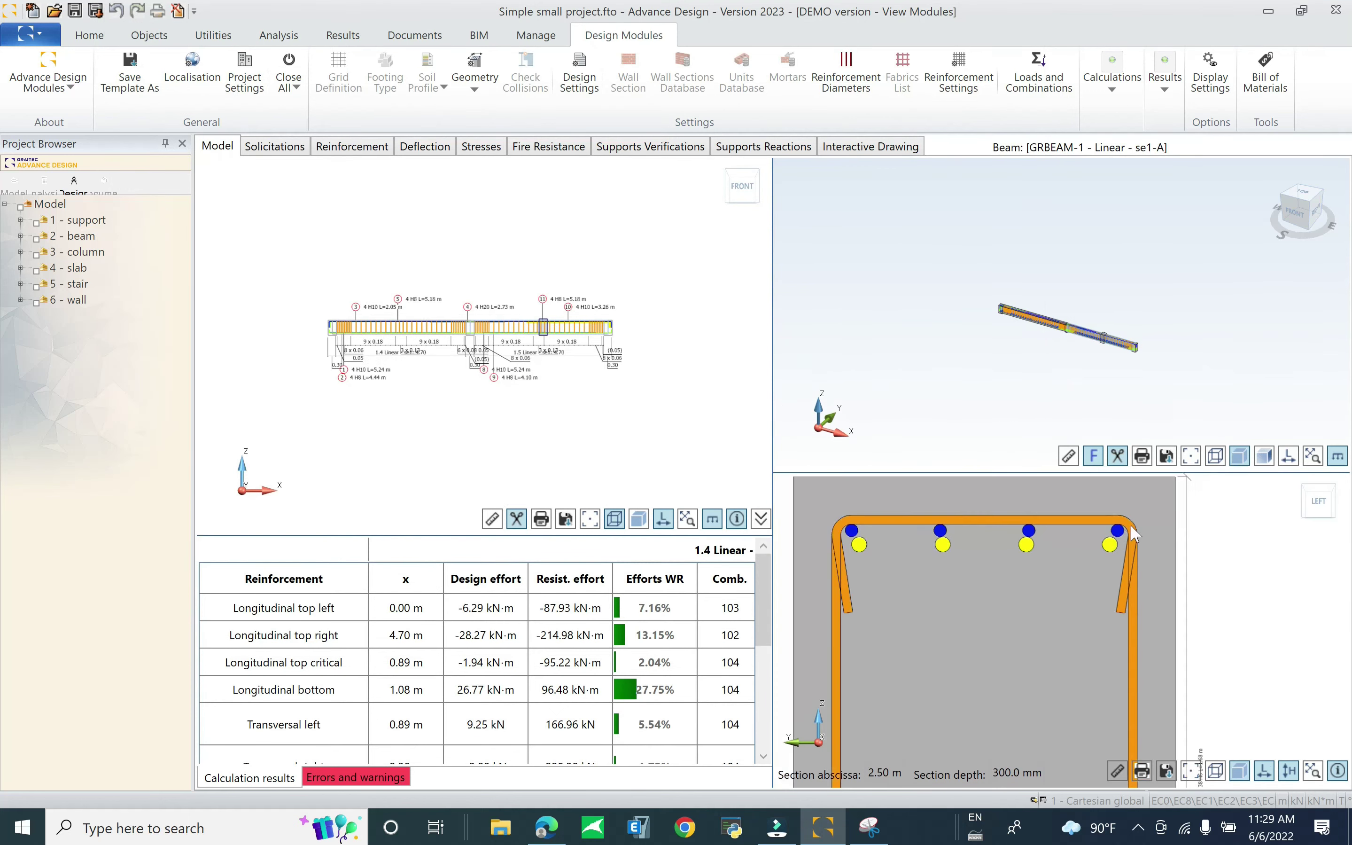
pyautogui.scroll(3, 1106, 624)
pyautogui.scroll(-3, 1139, 576)
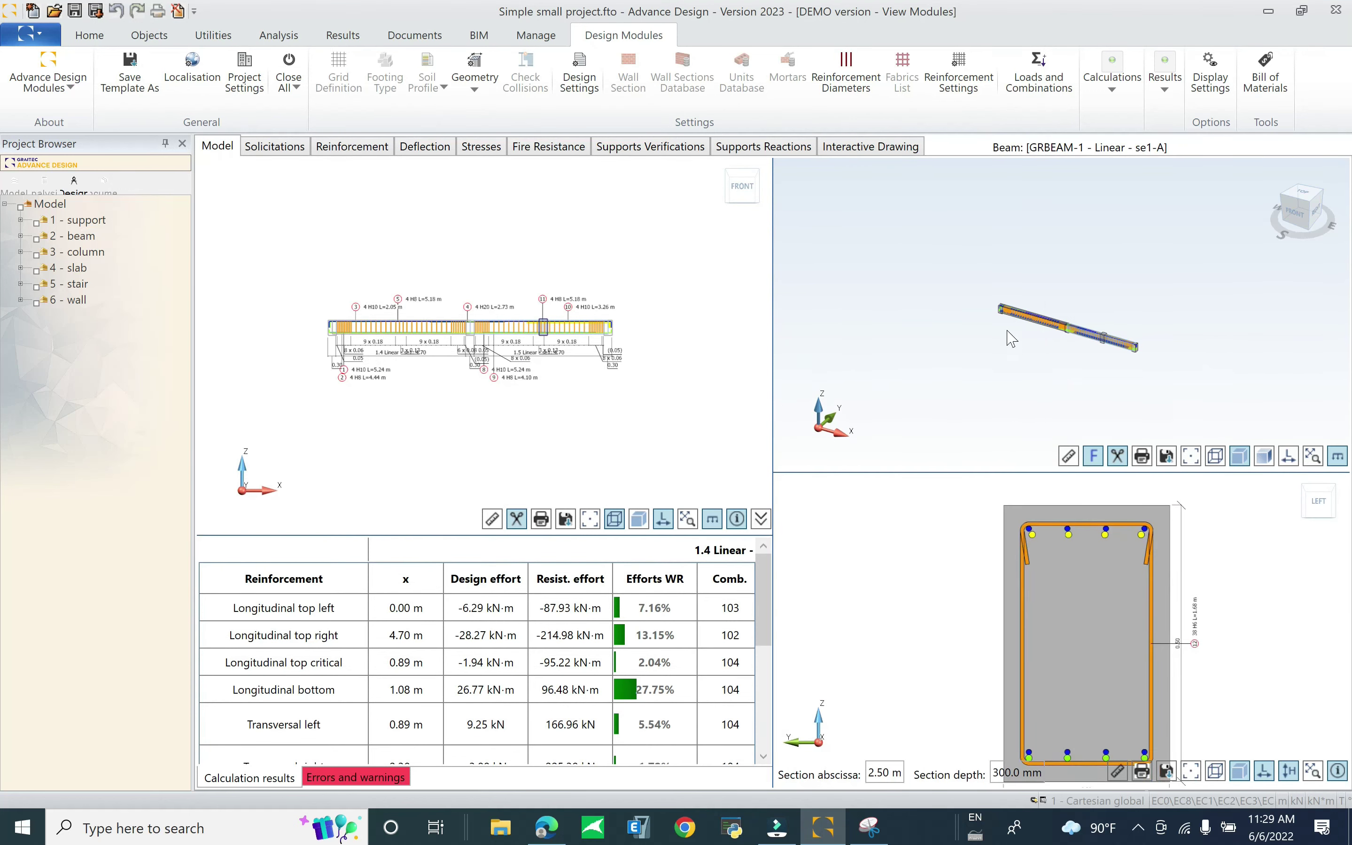
# In the beam's reinforcement diameters, allow only H16 for the longitudinal reinforcement
pyautogui.click(866, 73)
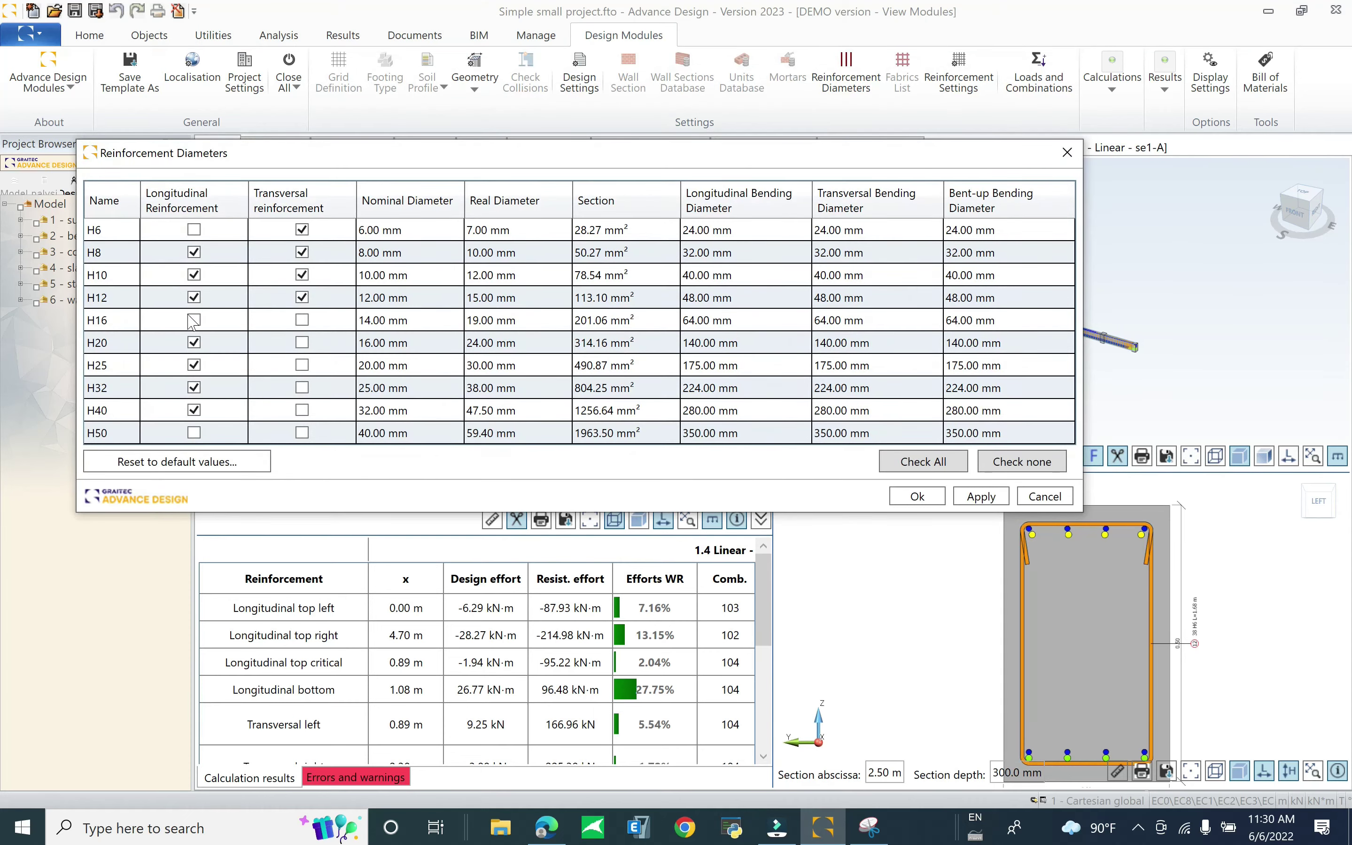
pyautogui.click(194, 320)
pyautogui.click(194, 298)
pyautogui.click(194, 275)
pyautogui.click(194, 252)
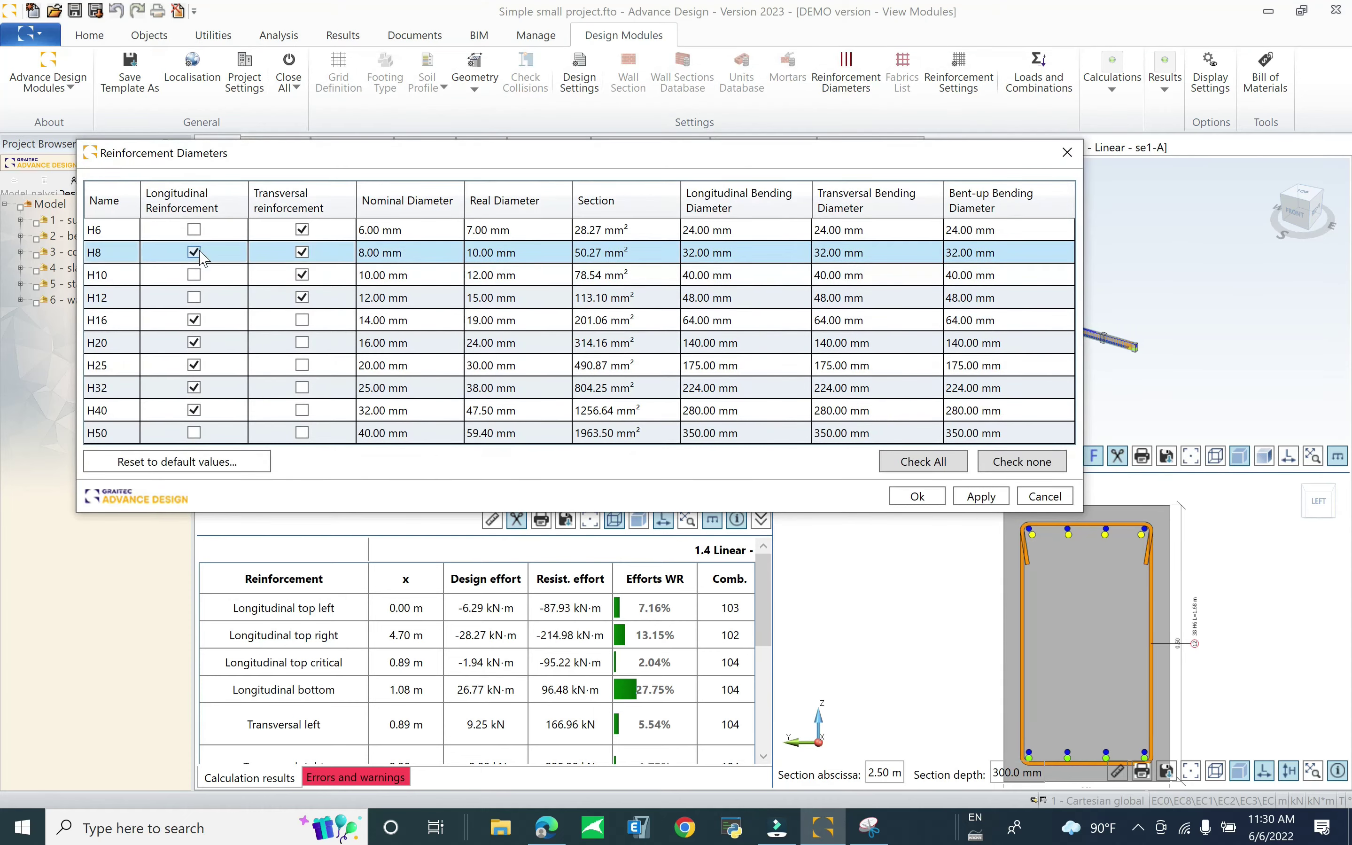
pyautogui.click(194, 343)
pyautogui.click(194, 365)
pyautogui.click(194, 388)
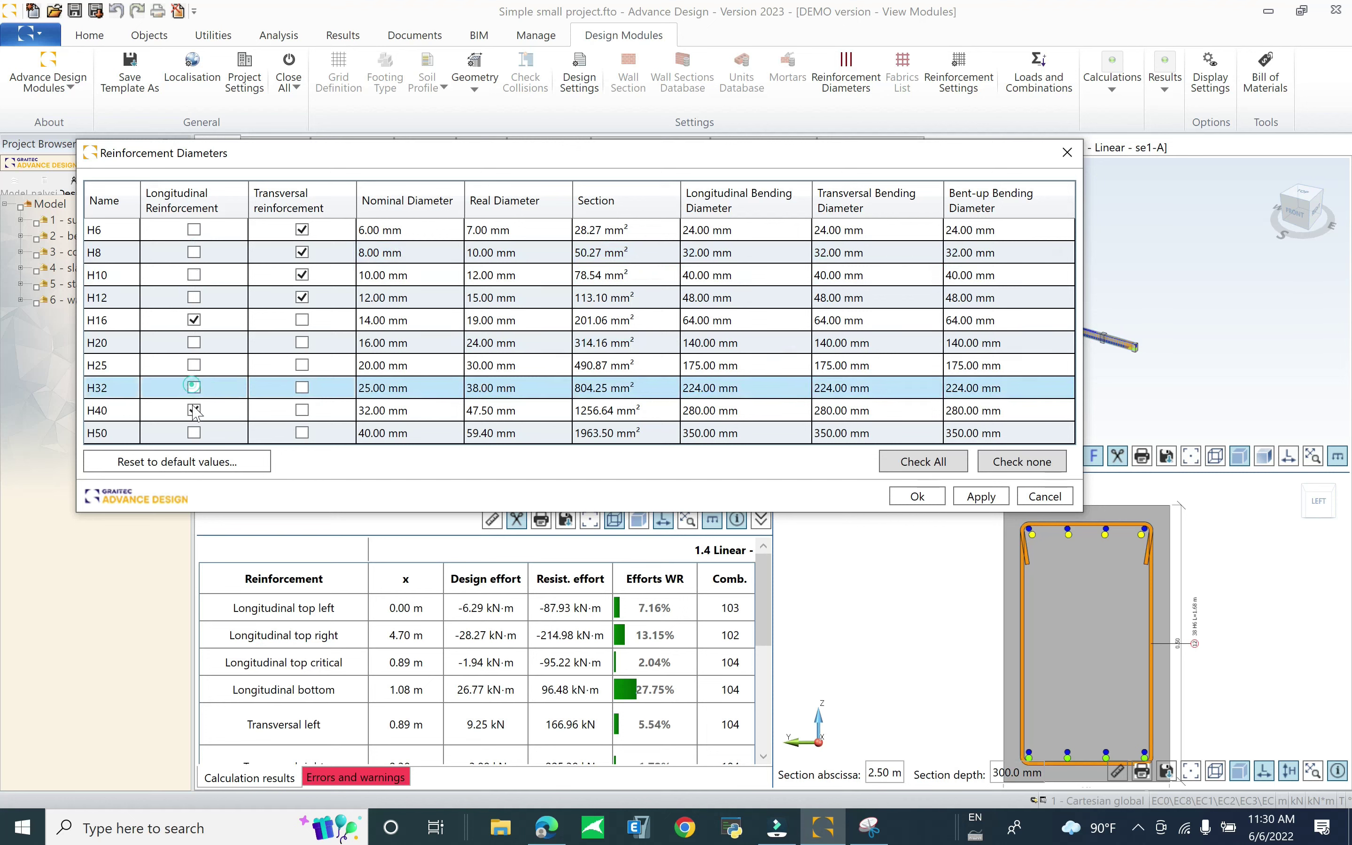
pyautogui.click(194, 411)
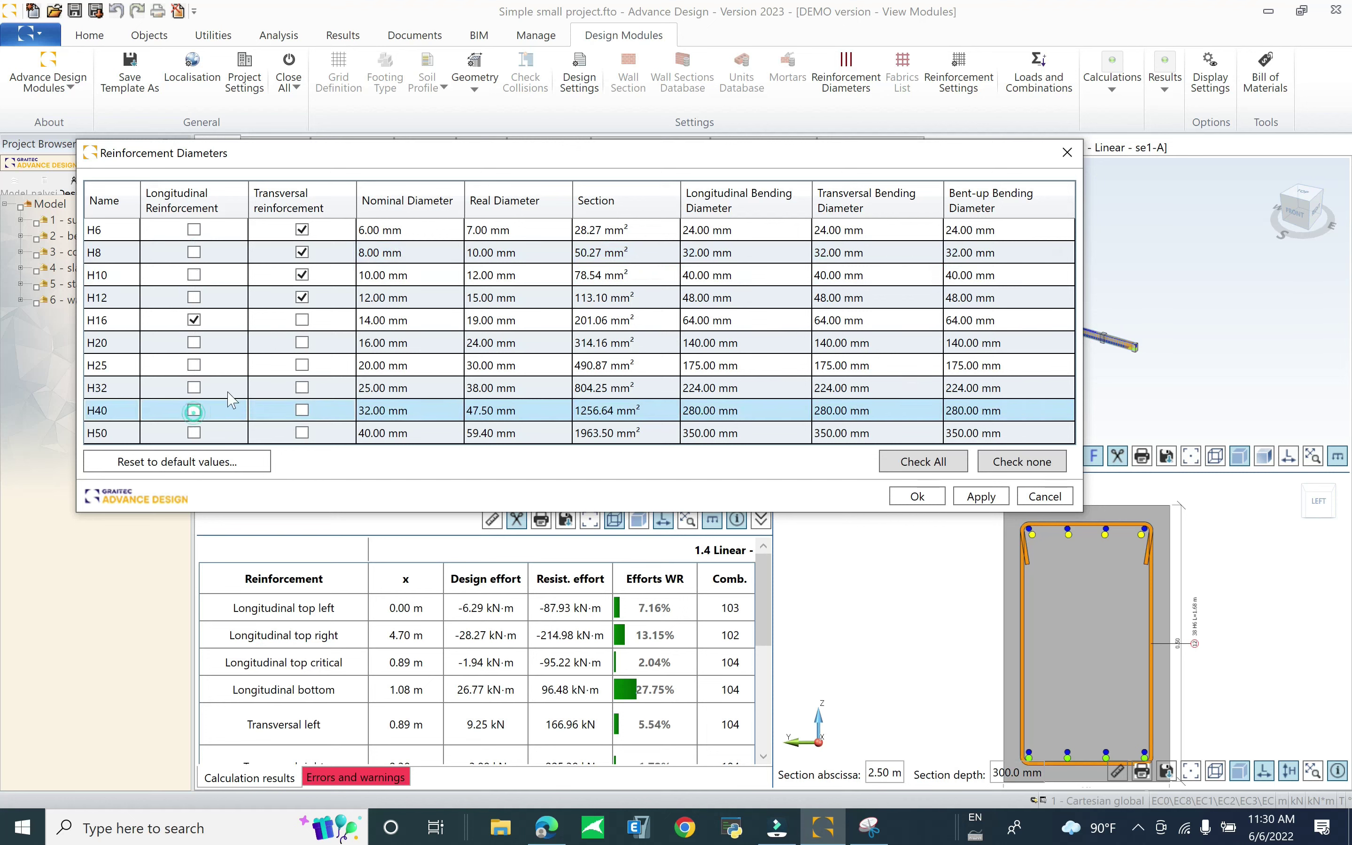
# Allow only H8 for the transversal reinforcement and accept the reinforcement diameters
pyautogui.click(302, 229)
pyautogui.click(301, 275)
pyautogui.click(301, 298)
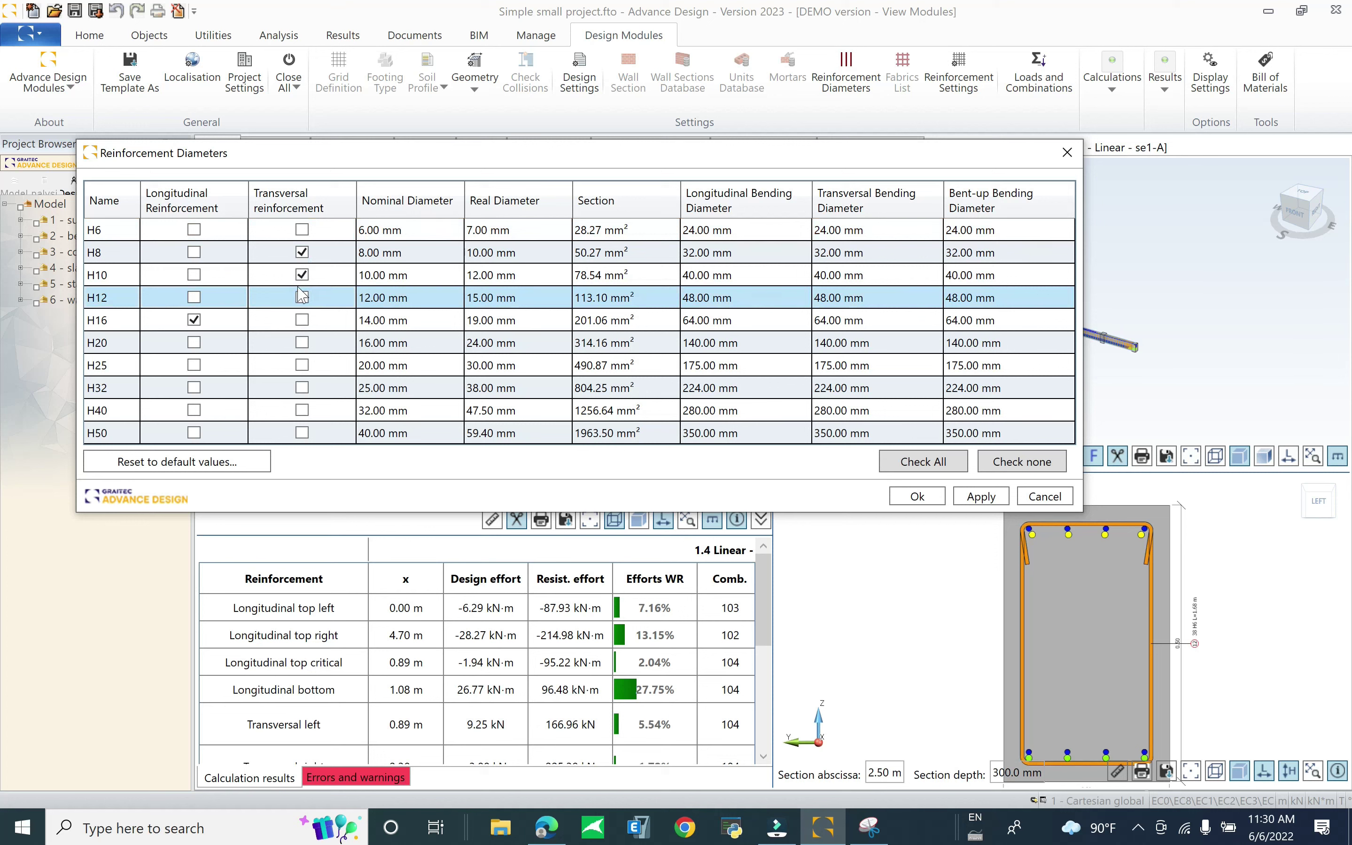
pyautogui.click(301, 252)
pyautogui.click(301, 275)
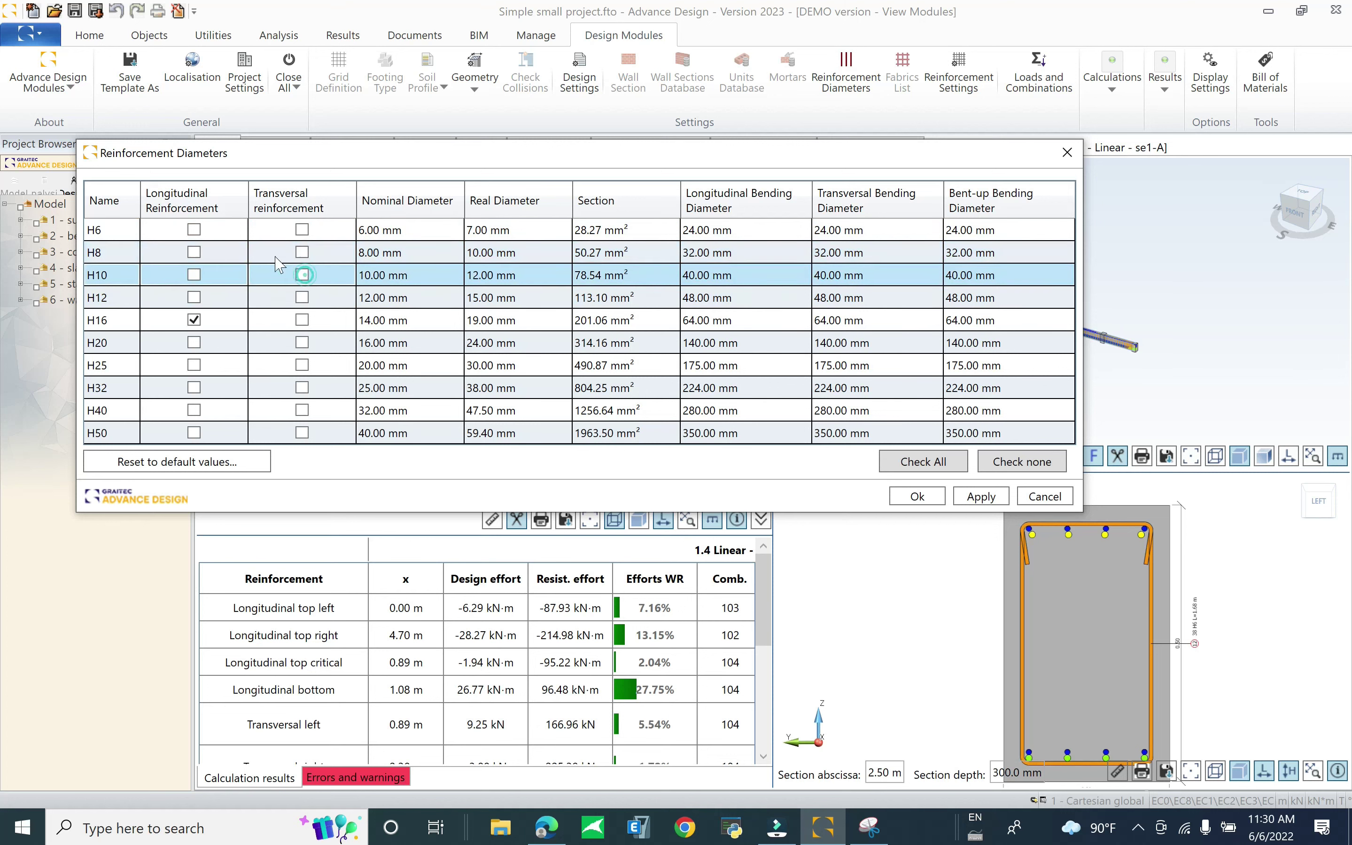
pyautogui.click(95, 253)
pyautogui.click(302, 252)
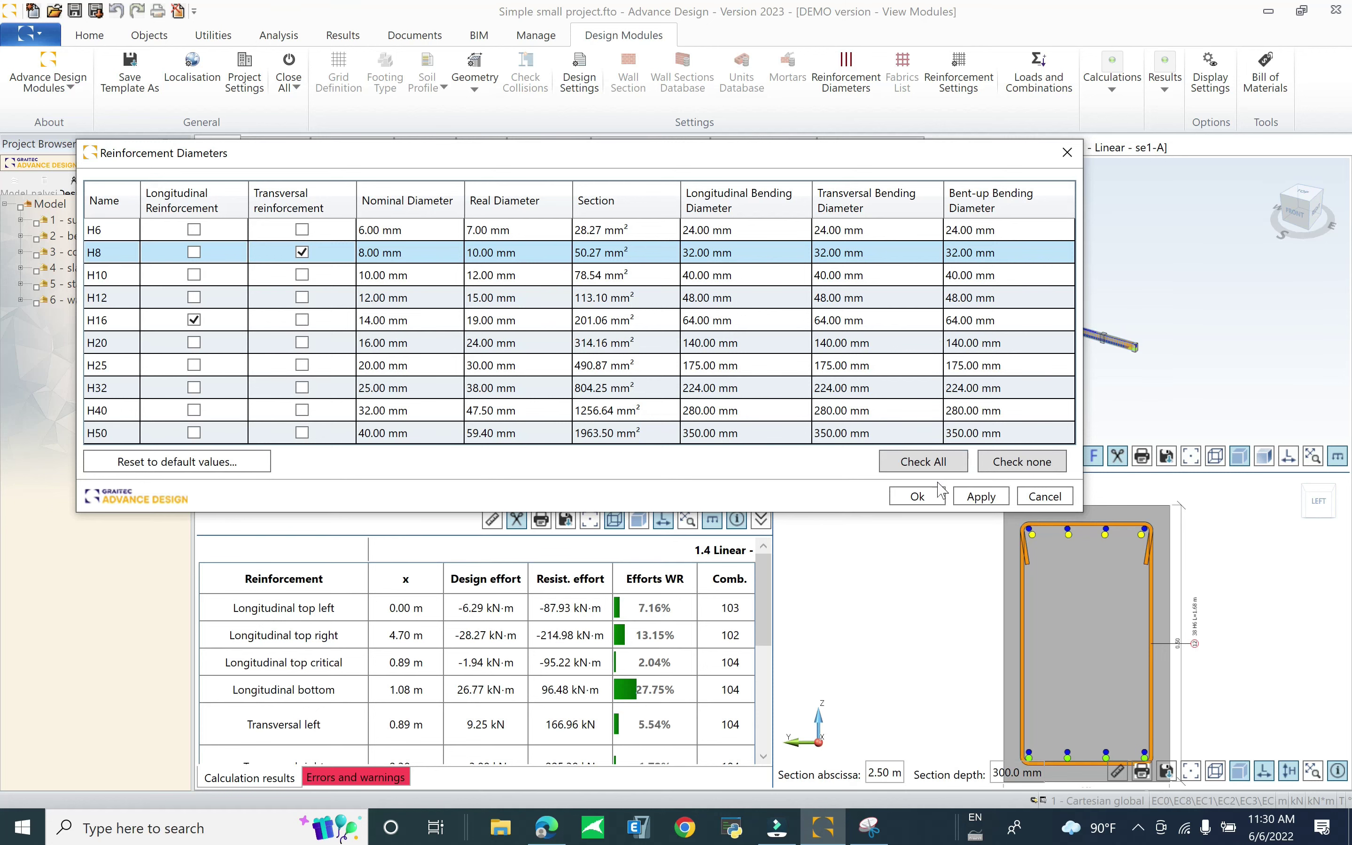
pyautogui.click(919, 497)
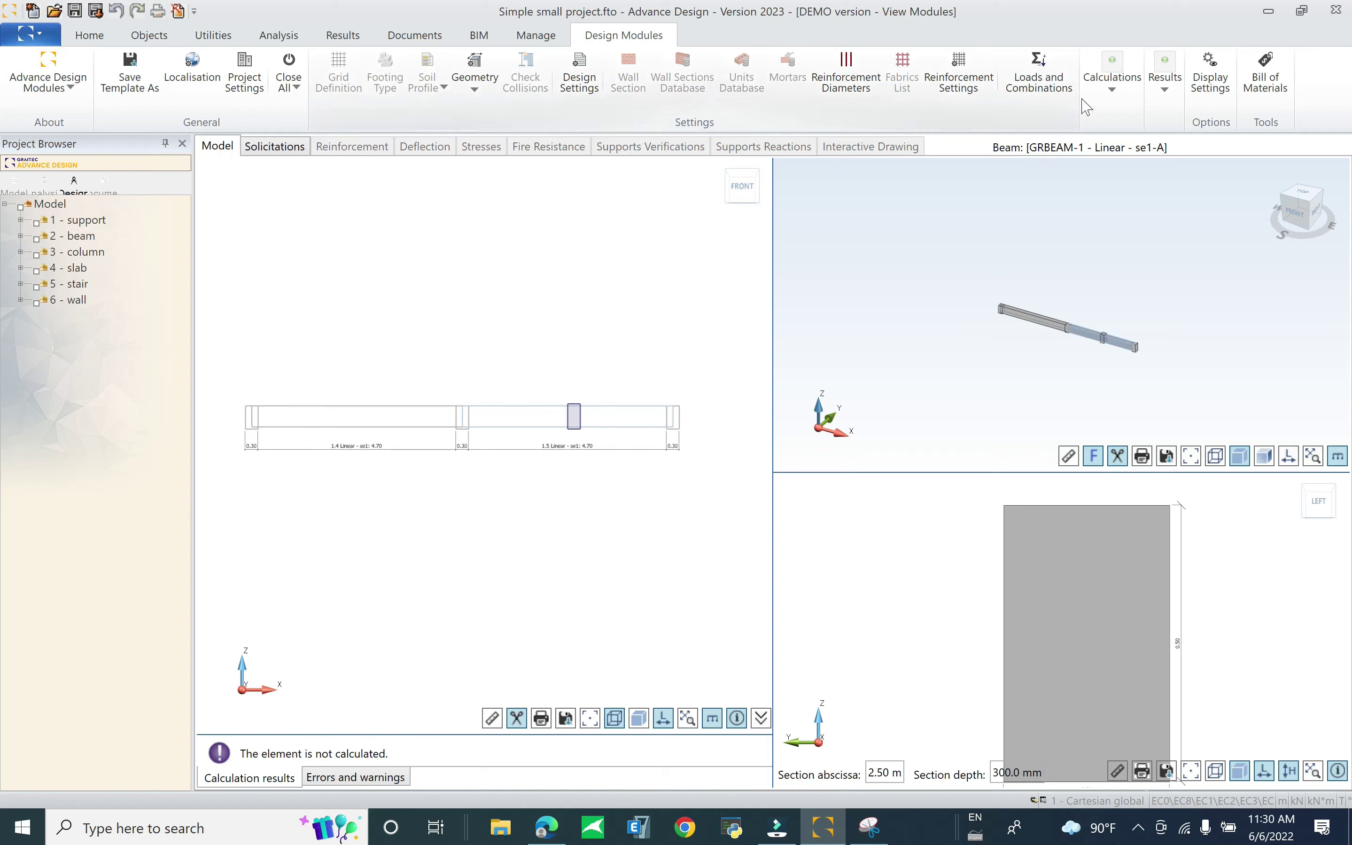
# Recalculate the beam's reinforcement with the restricted diameters and examine the bars in the cross-section
pyautogui.click(1112, 88)
pyautogui.click(1146, 162)
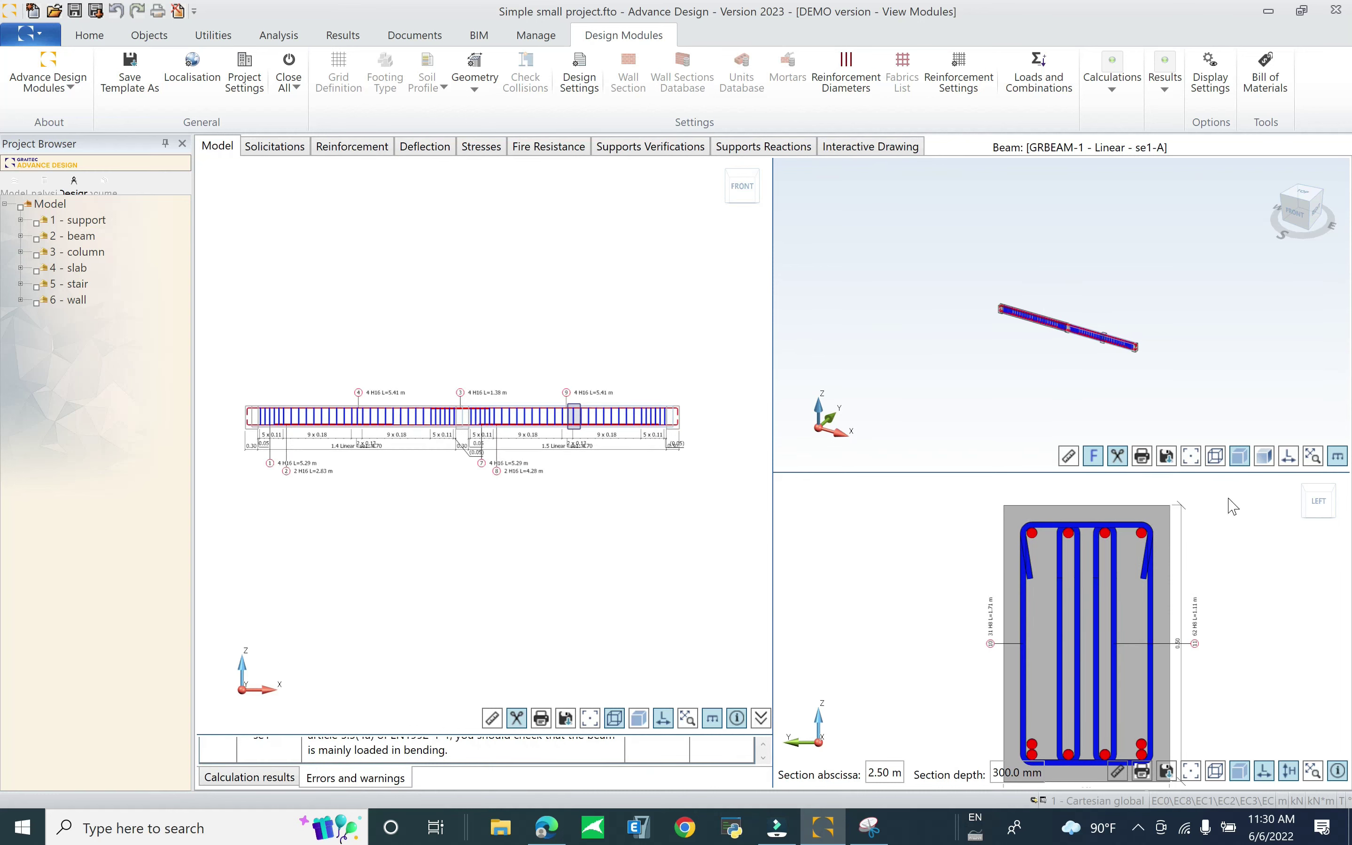
pyautogui.scroll(5, 1129, 708)
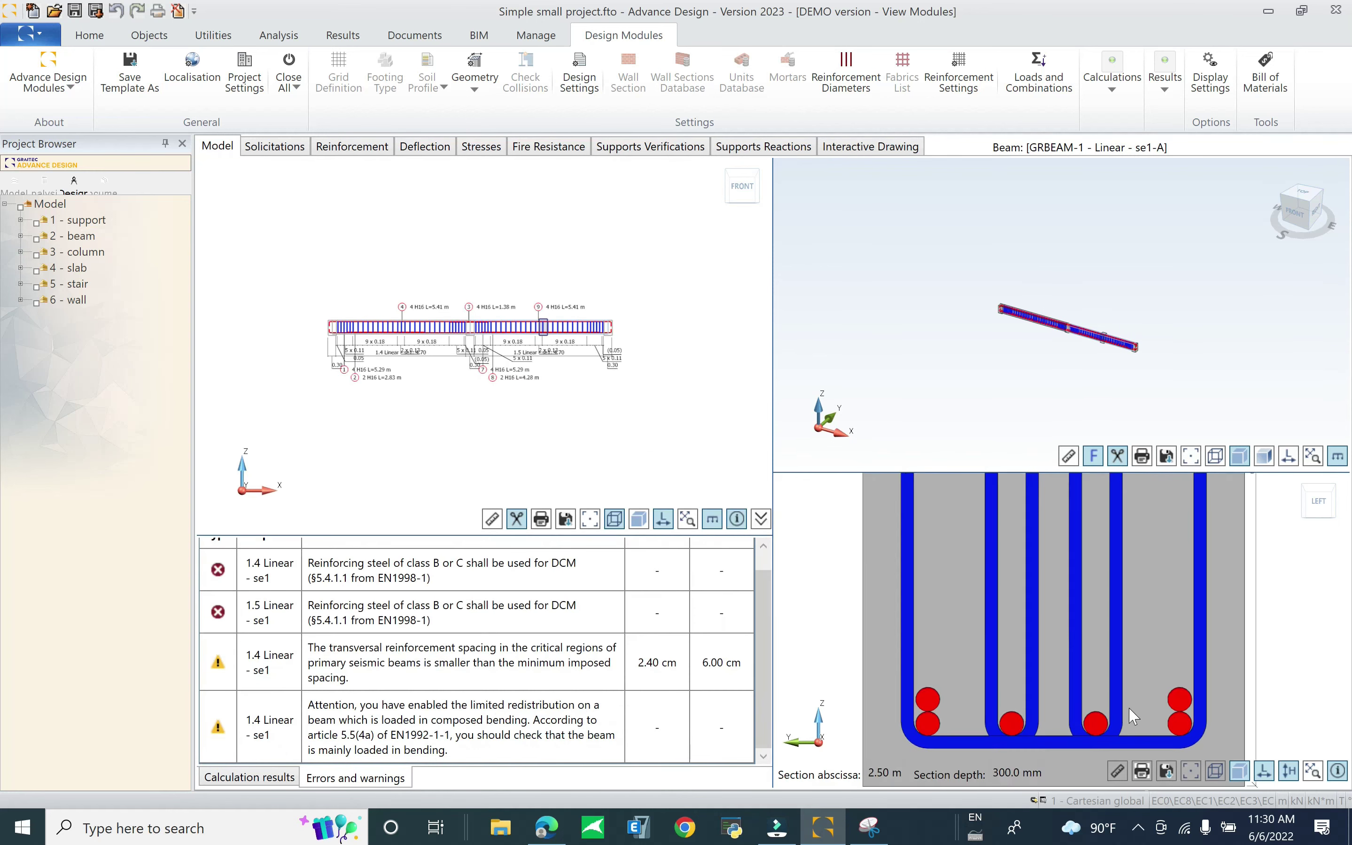
pyautogui.scroll(-3, 1125, 569)
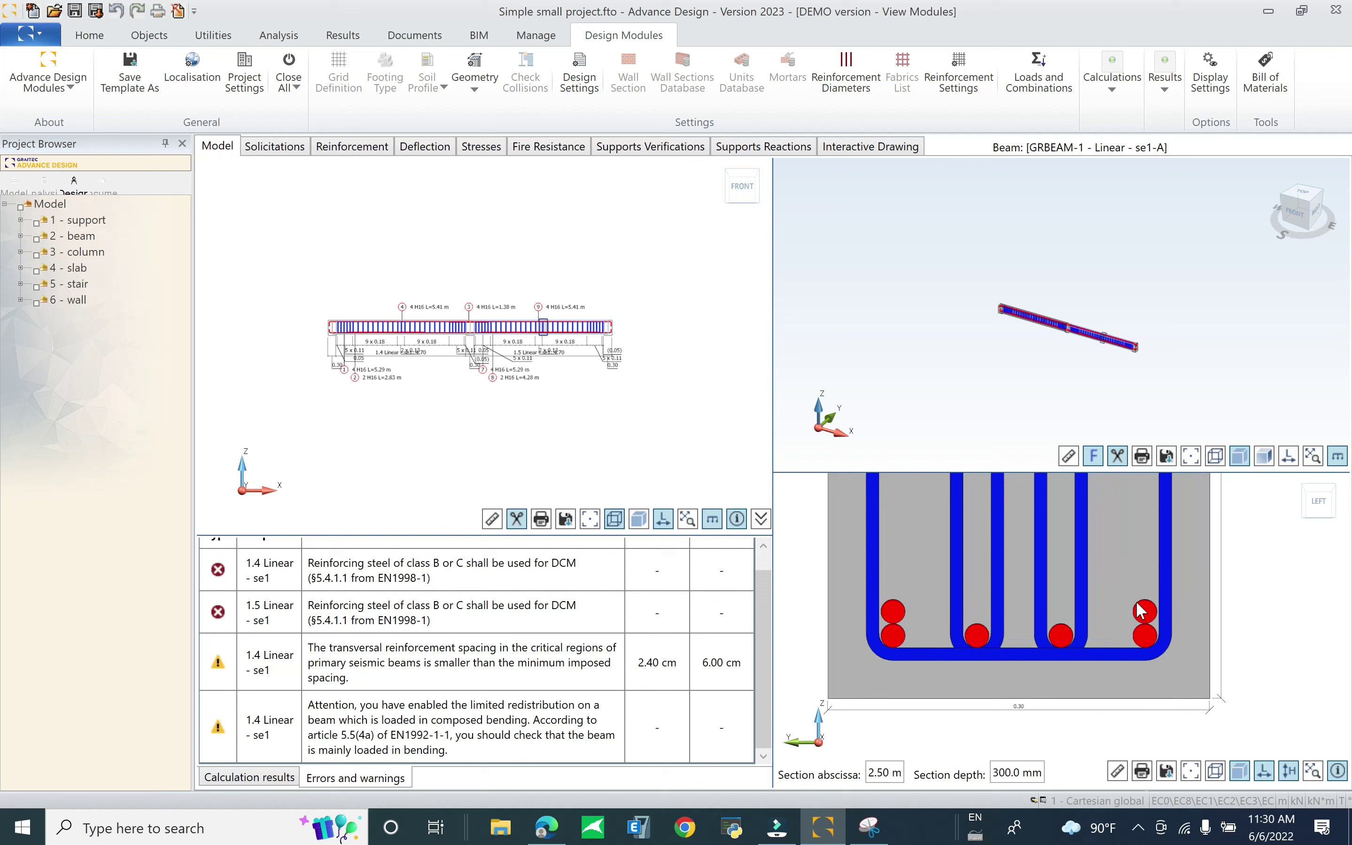
pyautogui.scroll(-3, 1136, 706)
pyautogui.scroll(1, 1136, 565)
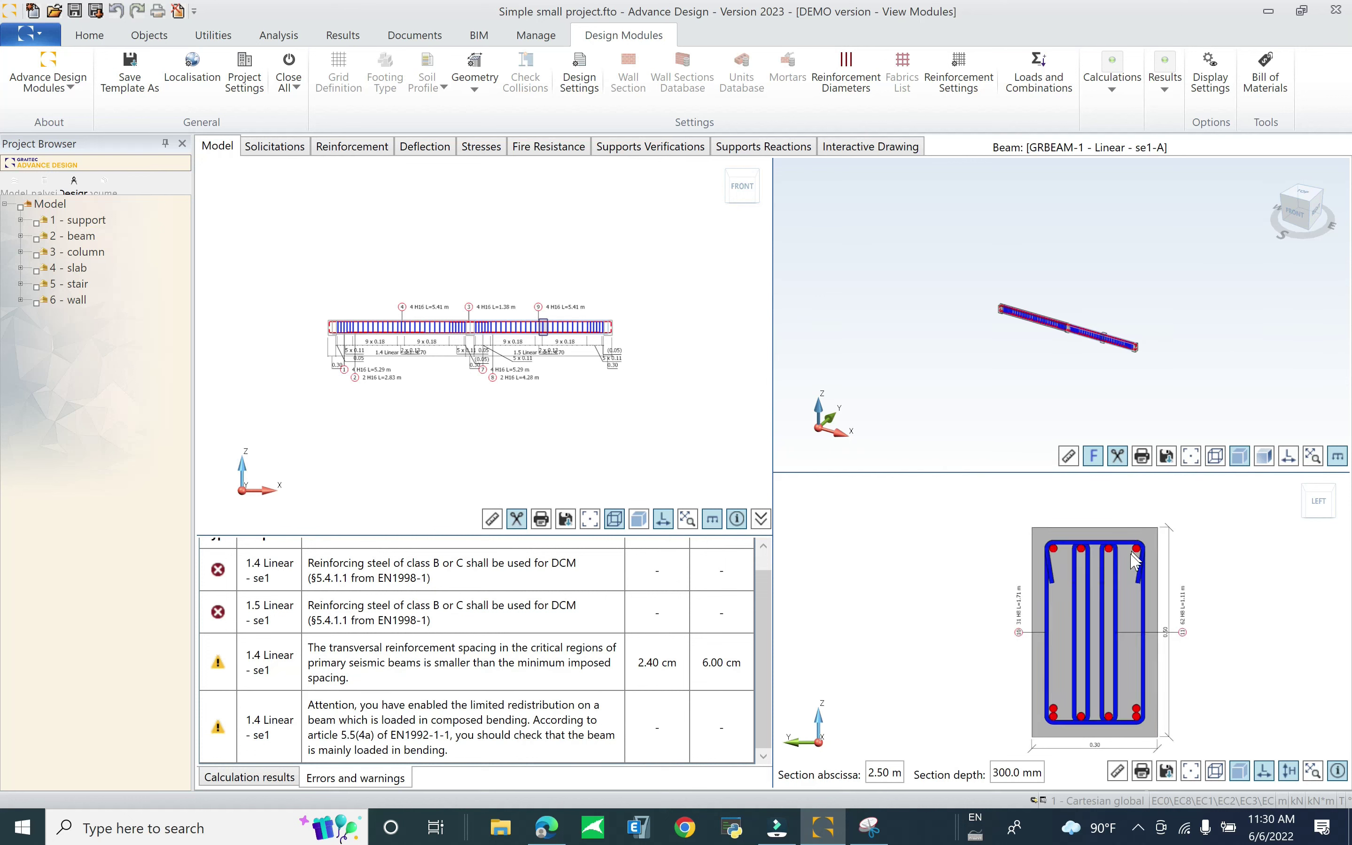
# Check the bar diameter and settings of Span 2's second bottom longitudinal layer from the cross-section
pyautogui.scroll(2, 1138, 726)
pyautogui.click(1139, 717)
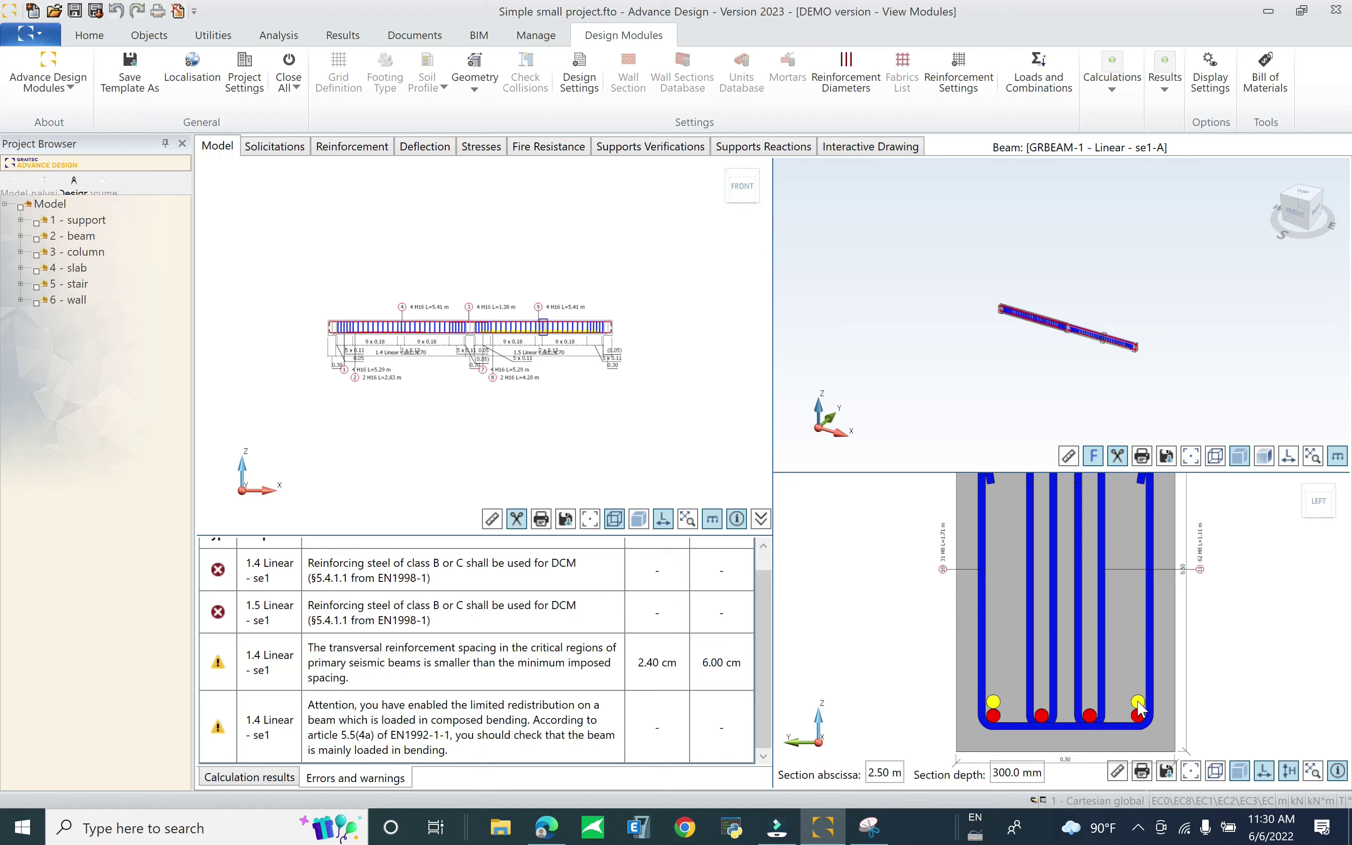
pyautogui.doubleClick(1138, 706)
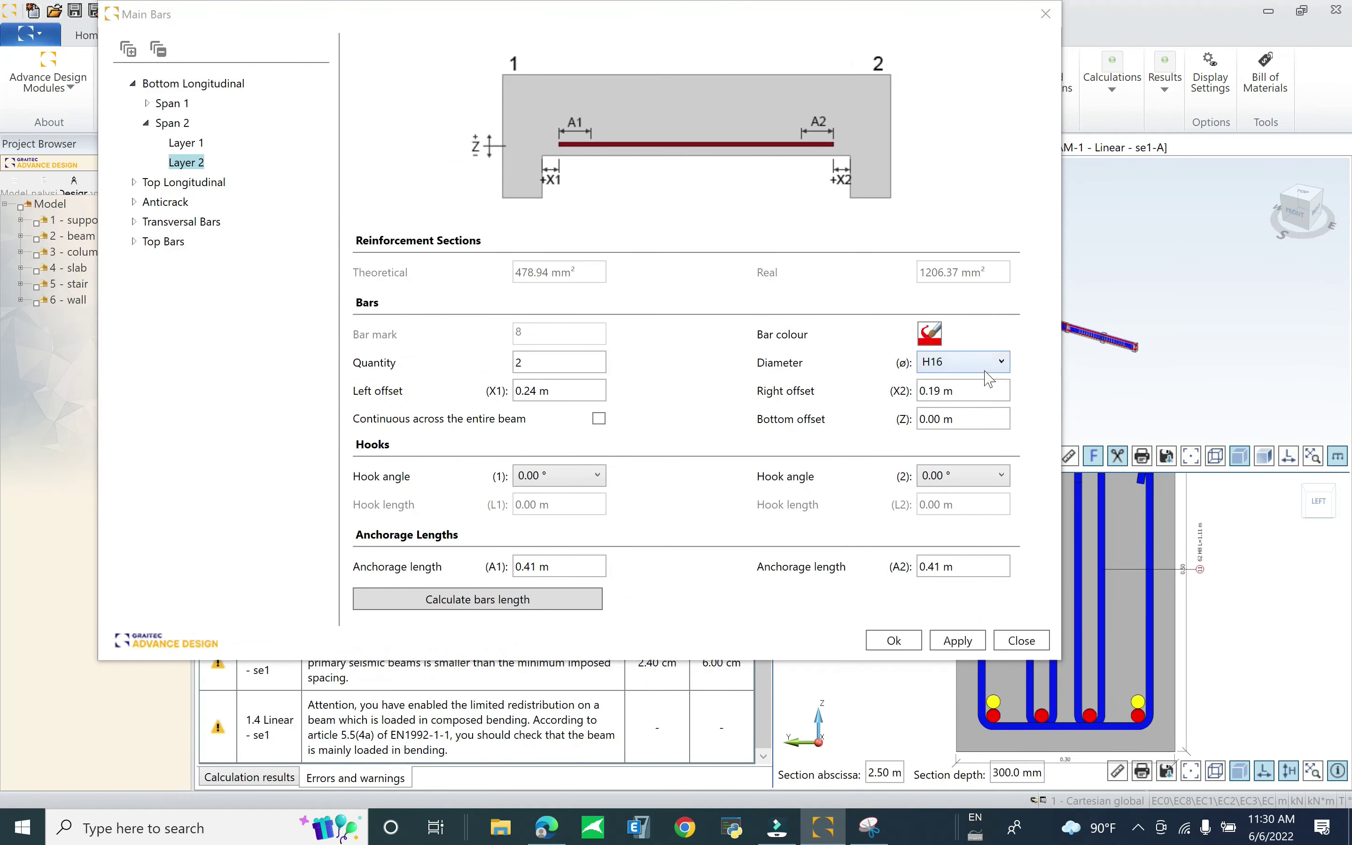
pyautogui.click(1043, 637)
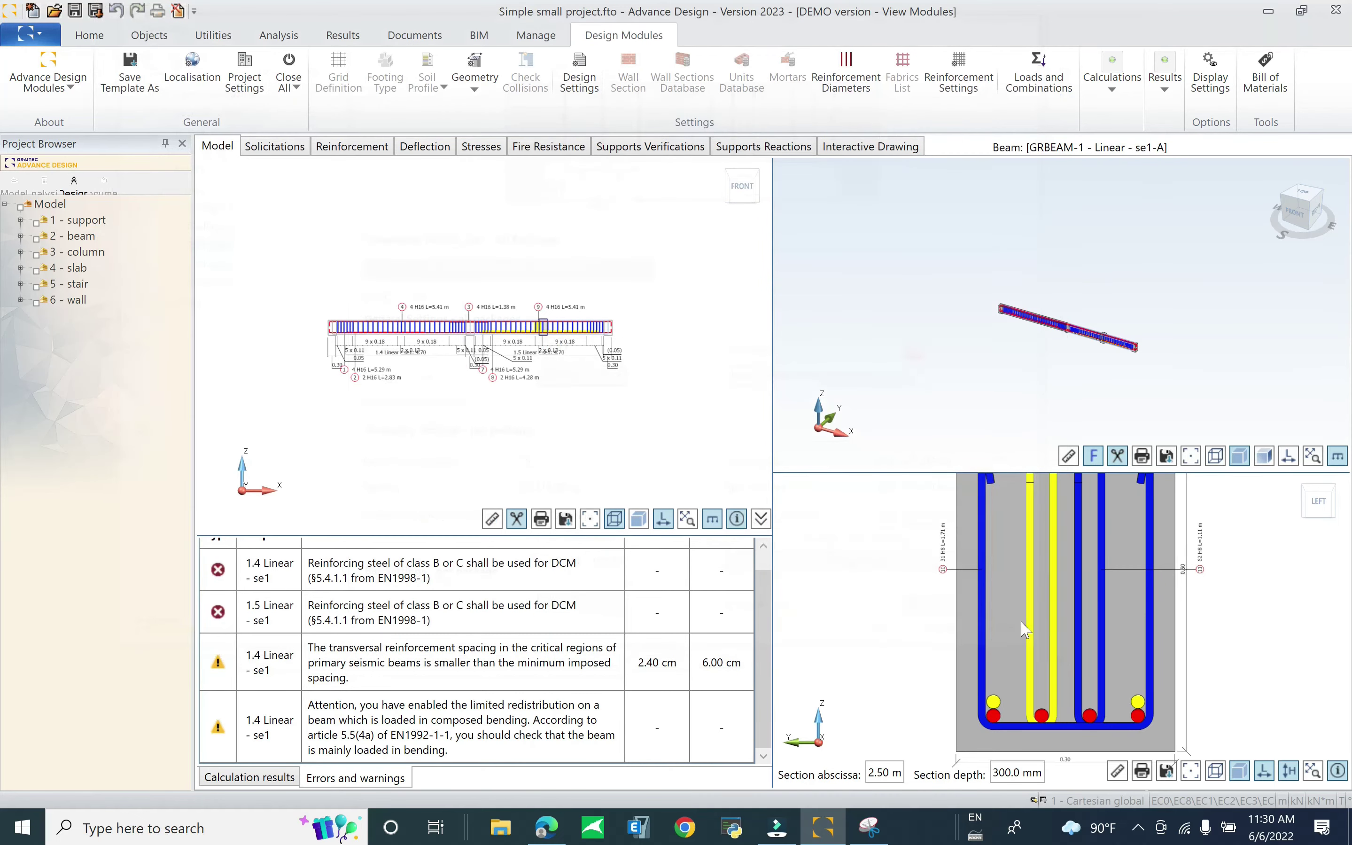
# Remove the inner links from Span 2's recalculated cross-section by setting the transversal bars' configuration to None
pyautogui.click(1052, 613)
pyautogui.doubleClick(1052, 613)
pyautogui.click(603, 379)
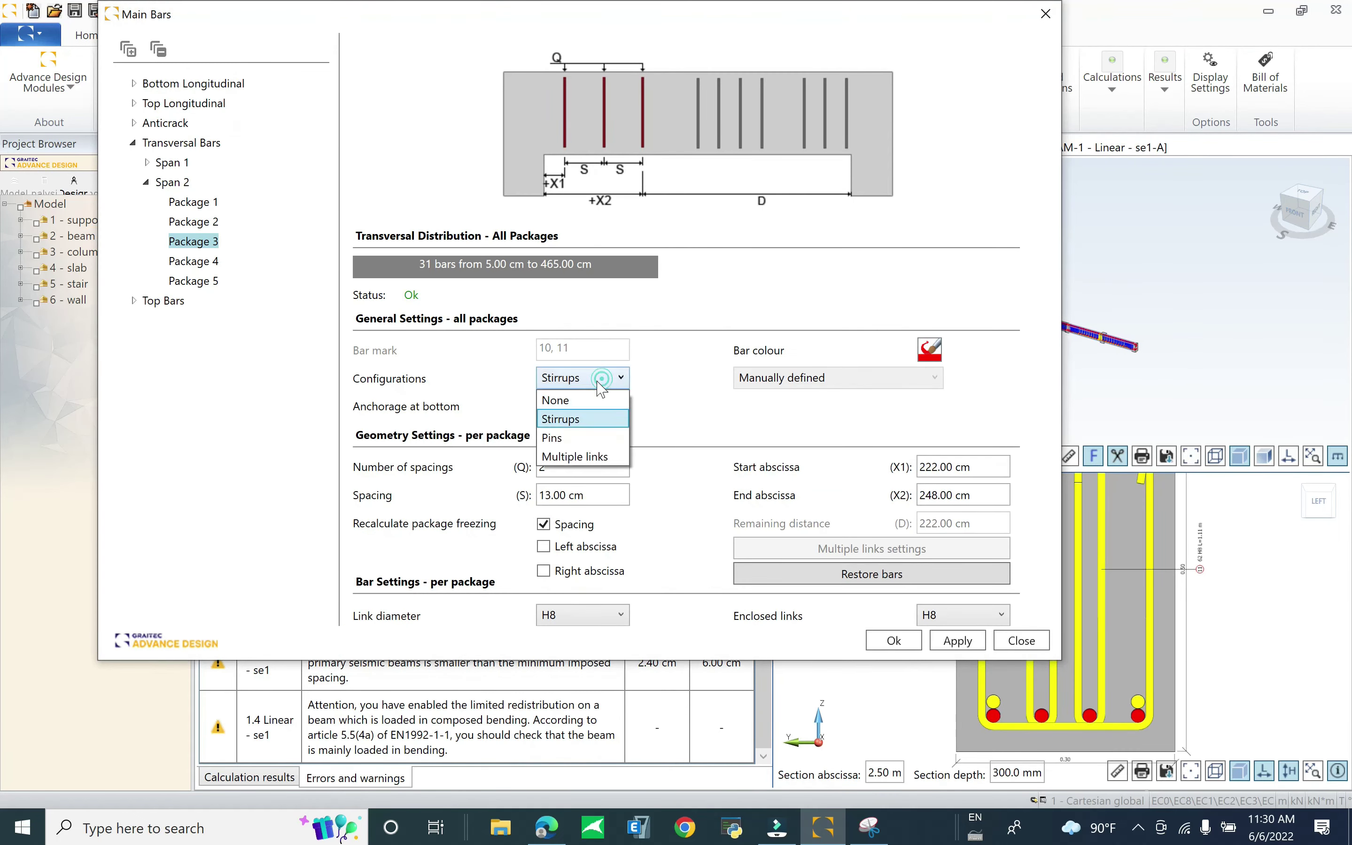
pyautogui.click(578, 394)
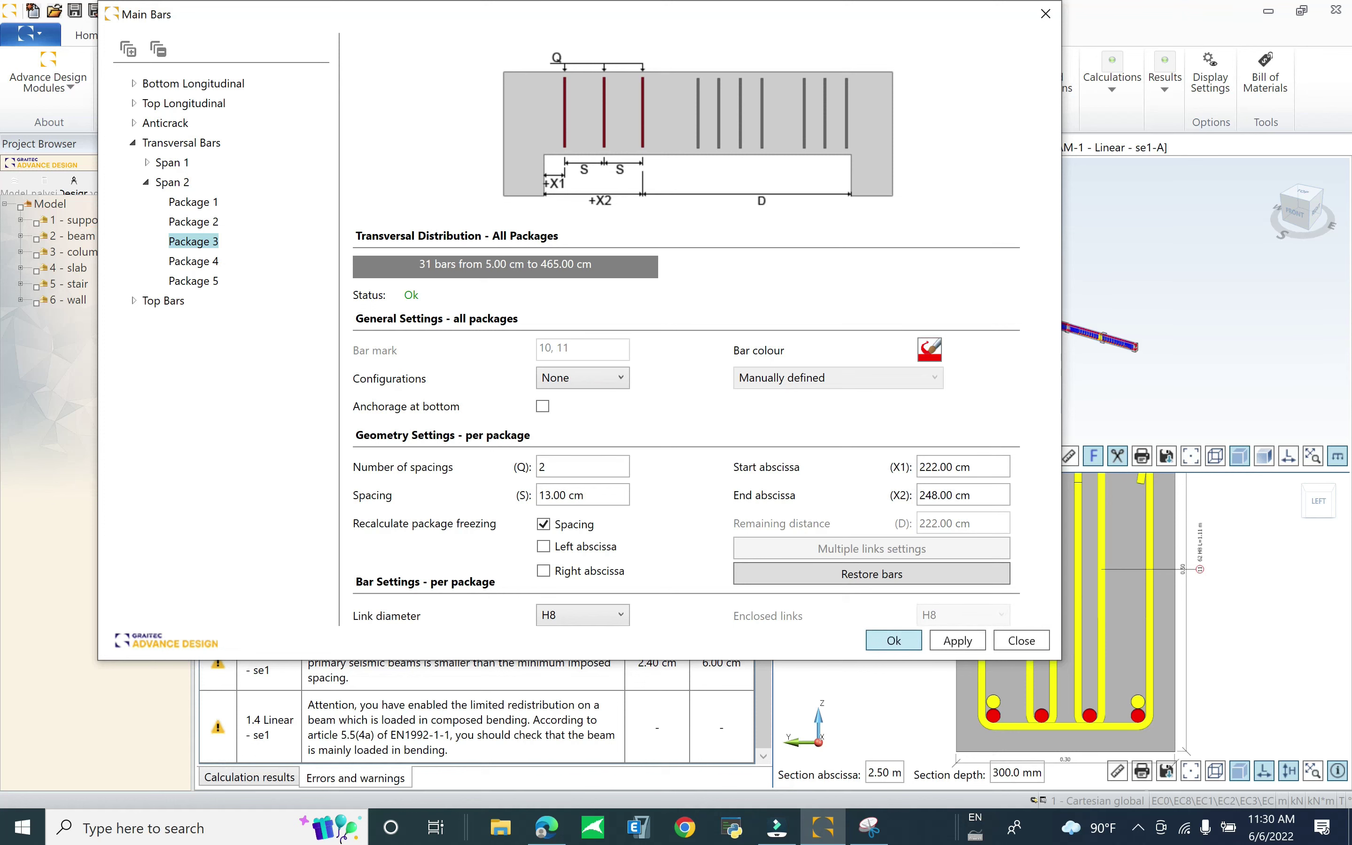
pyautogui.click(894, 641)
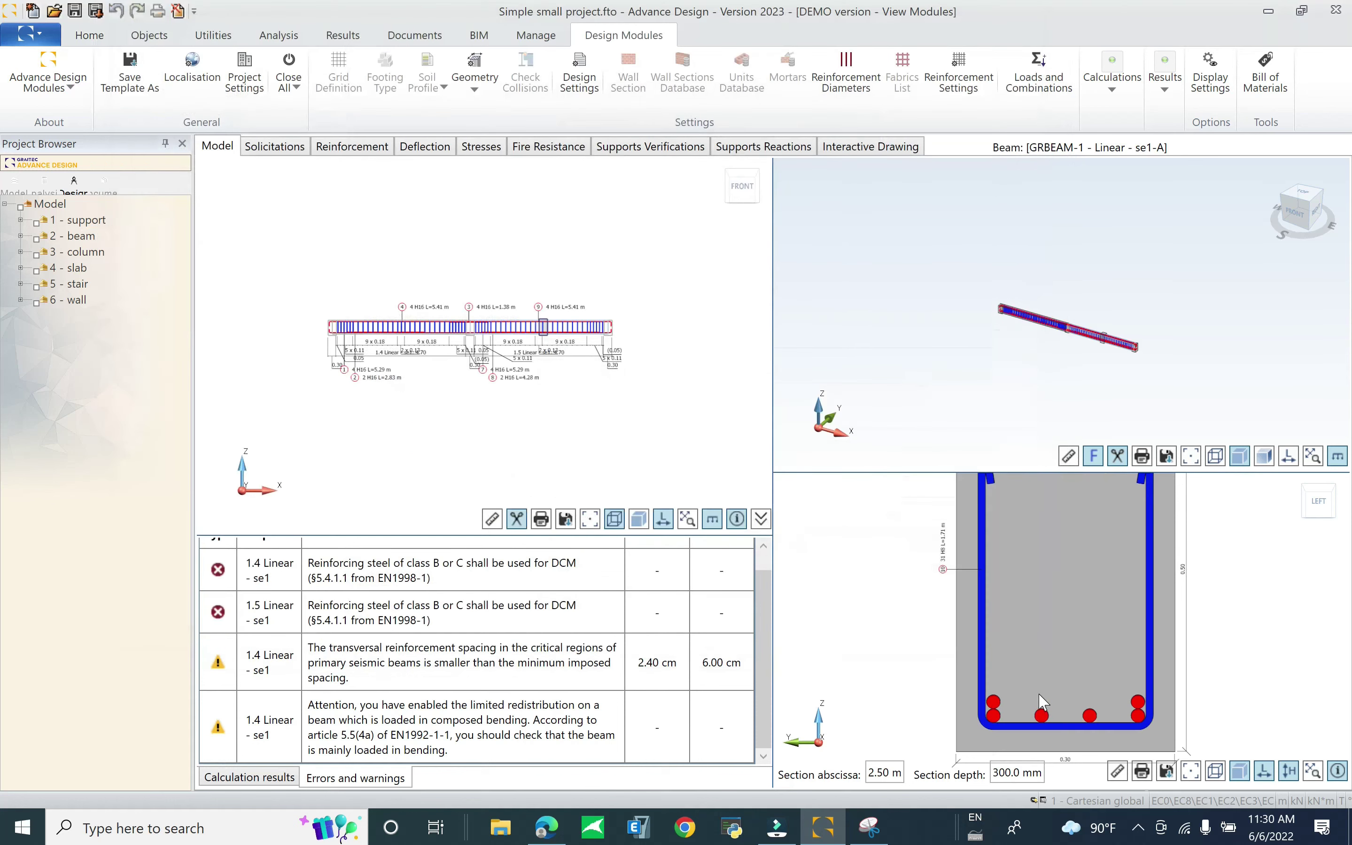
pyautogui.scroll(-1, 1057, 701)
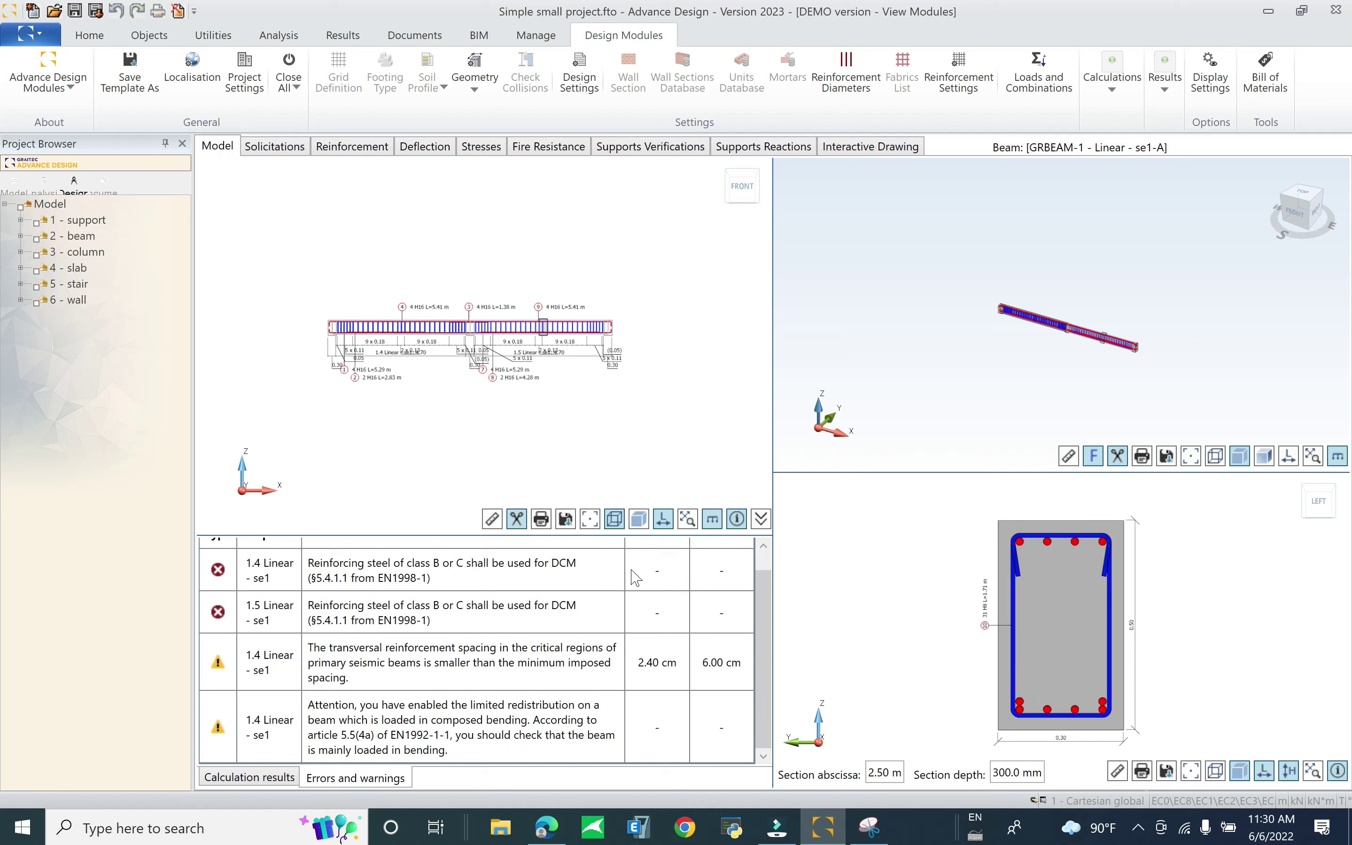
# Review the beam's bending moment and shear force diagrams, and its longitudinal and transversal reinforcement diagrams
pyautogui.click(277, 146)
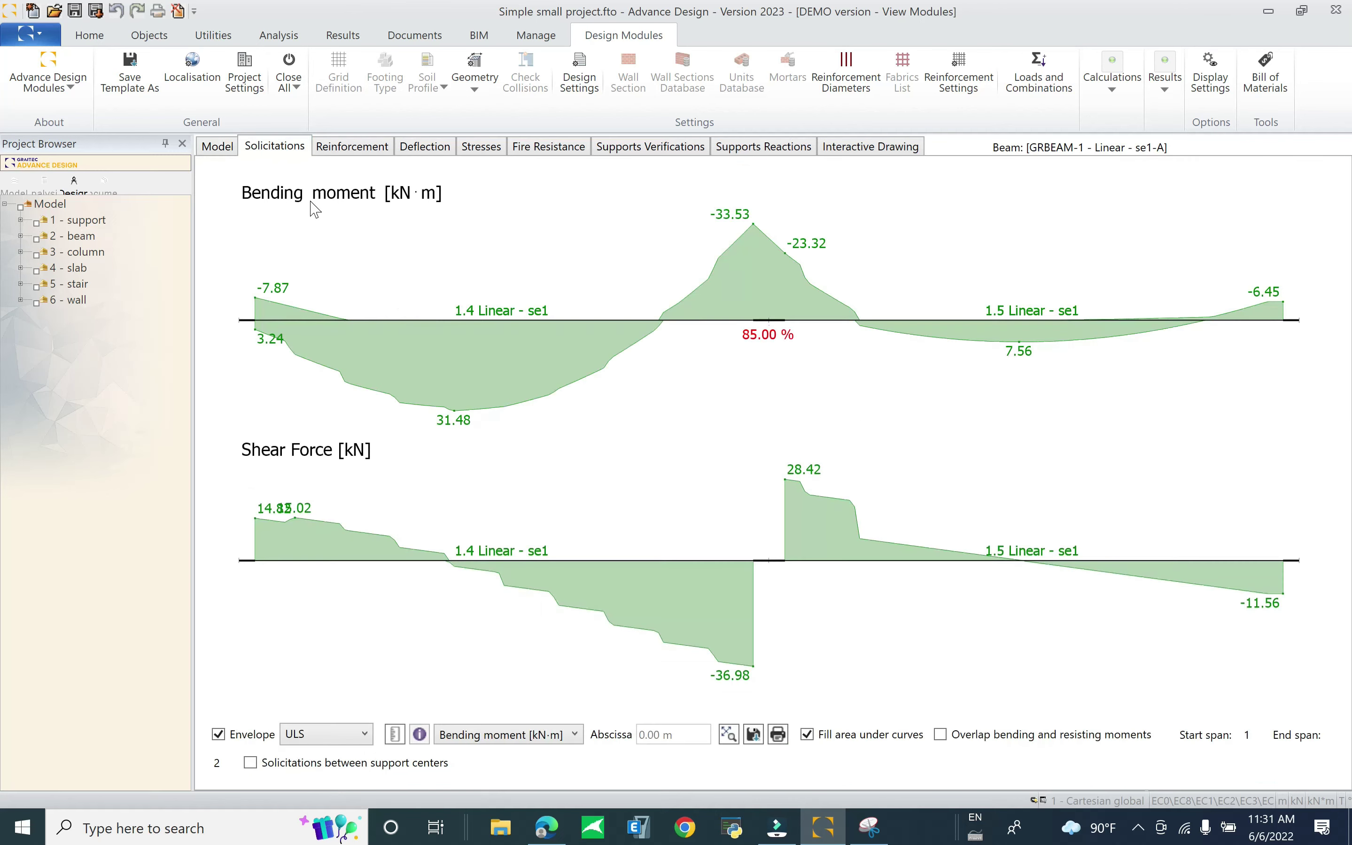
pyautogui.click(367, 150)
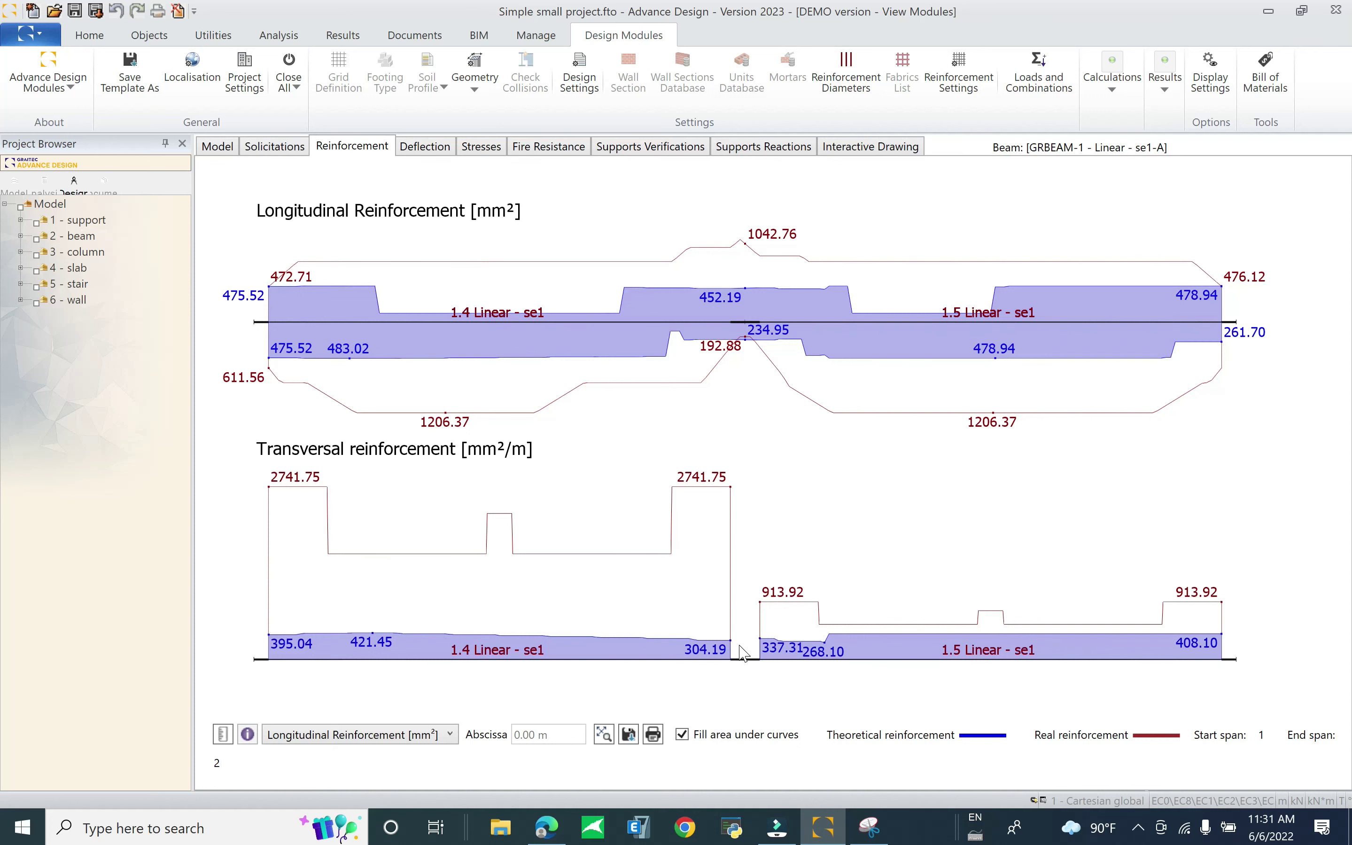
# Review the beam's deflection, stresses, fire resistance, supports verifications and supports reactions
pyautogui.click(429, 150)
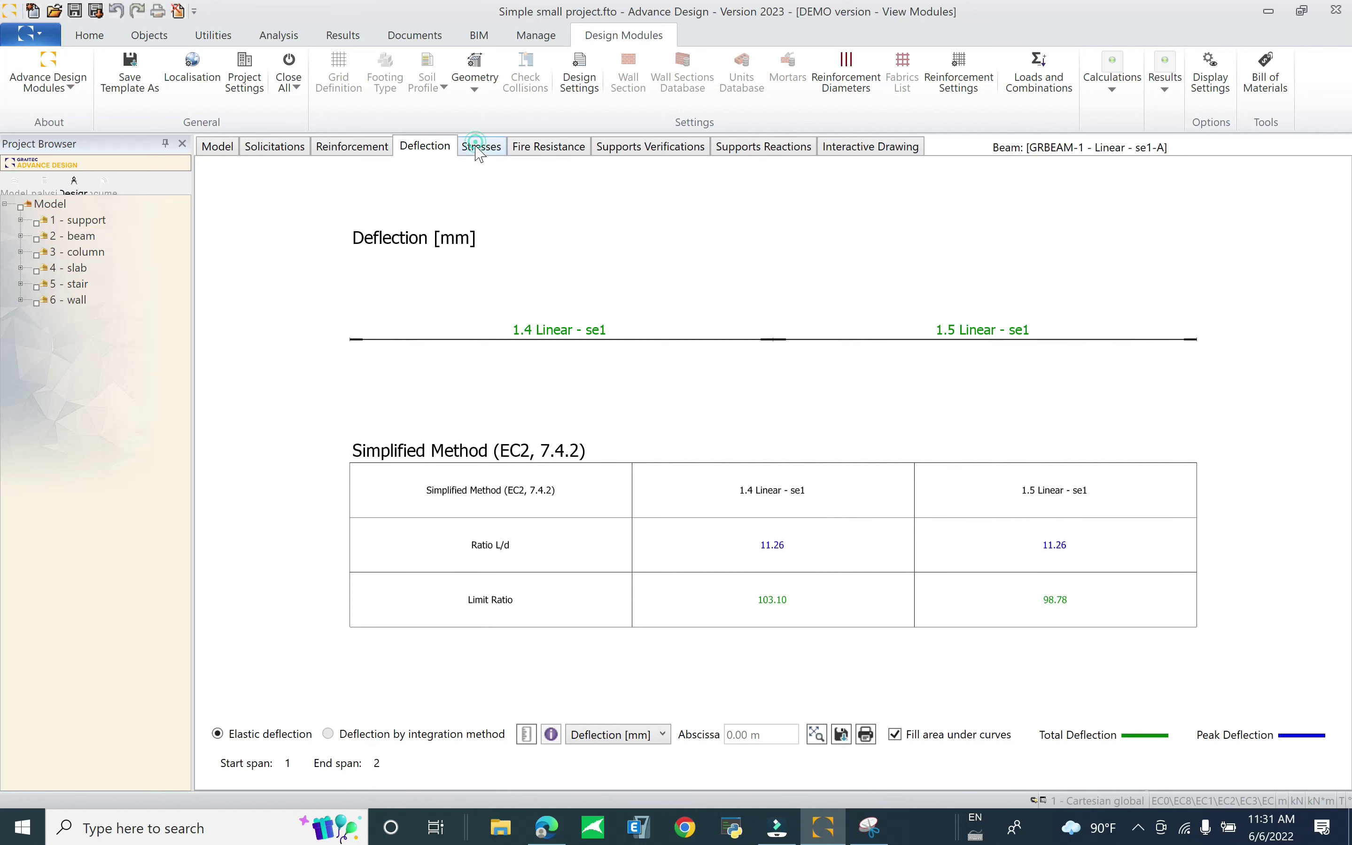
pyautogui.click(479, 157)
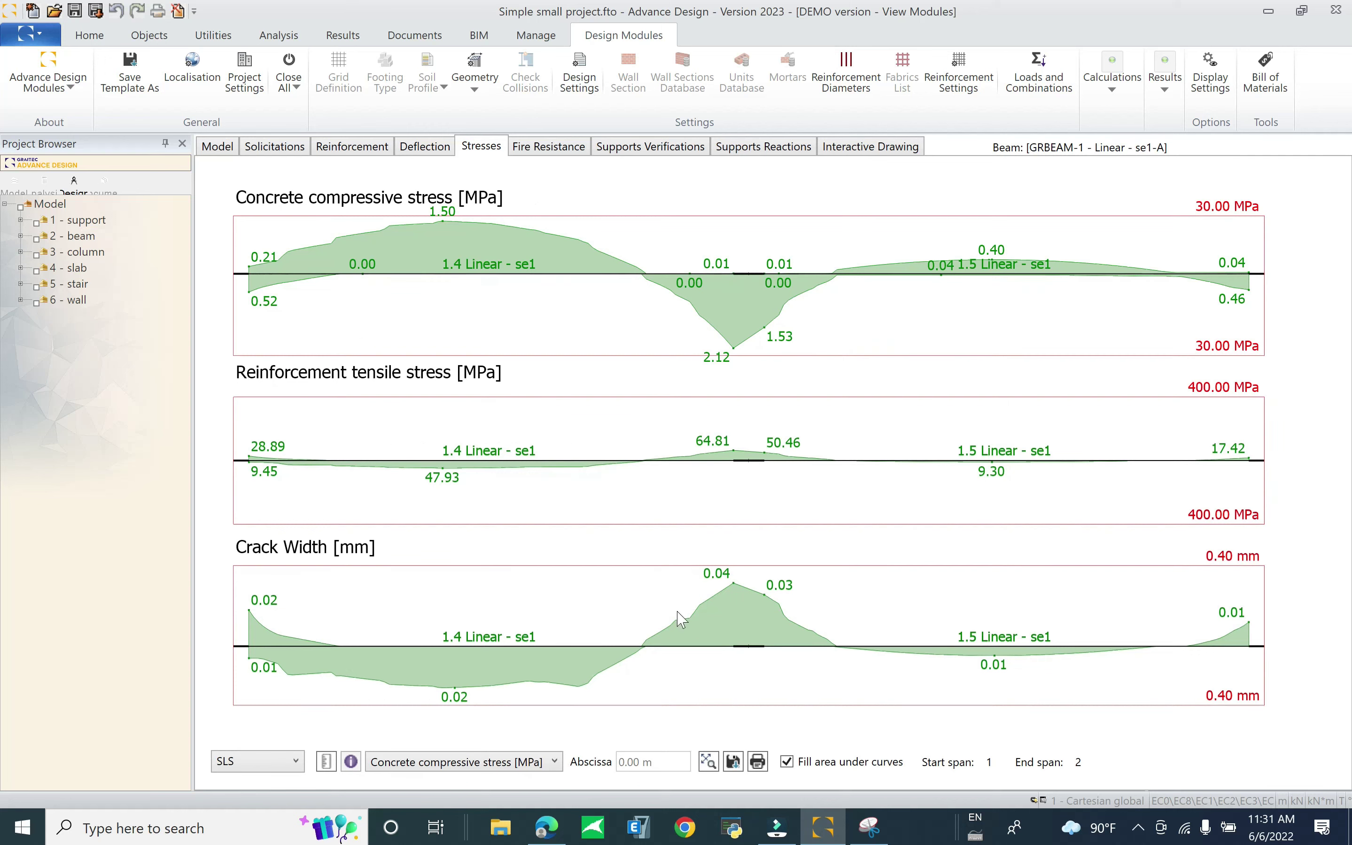
pyautogui.click(543, 151)
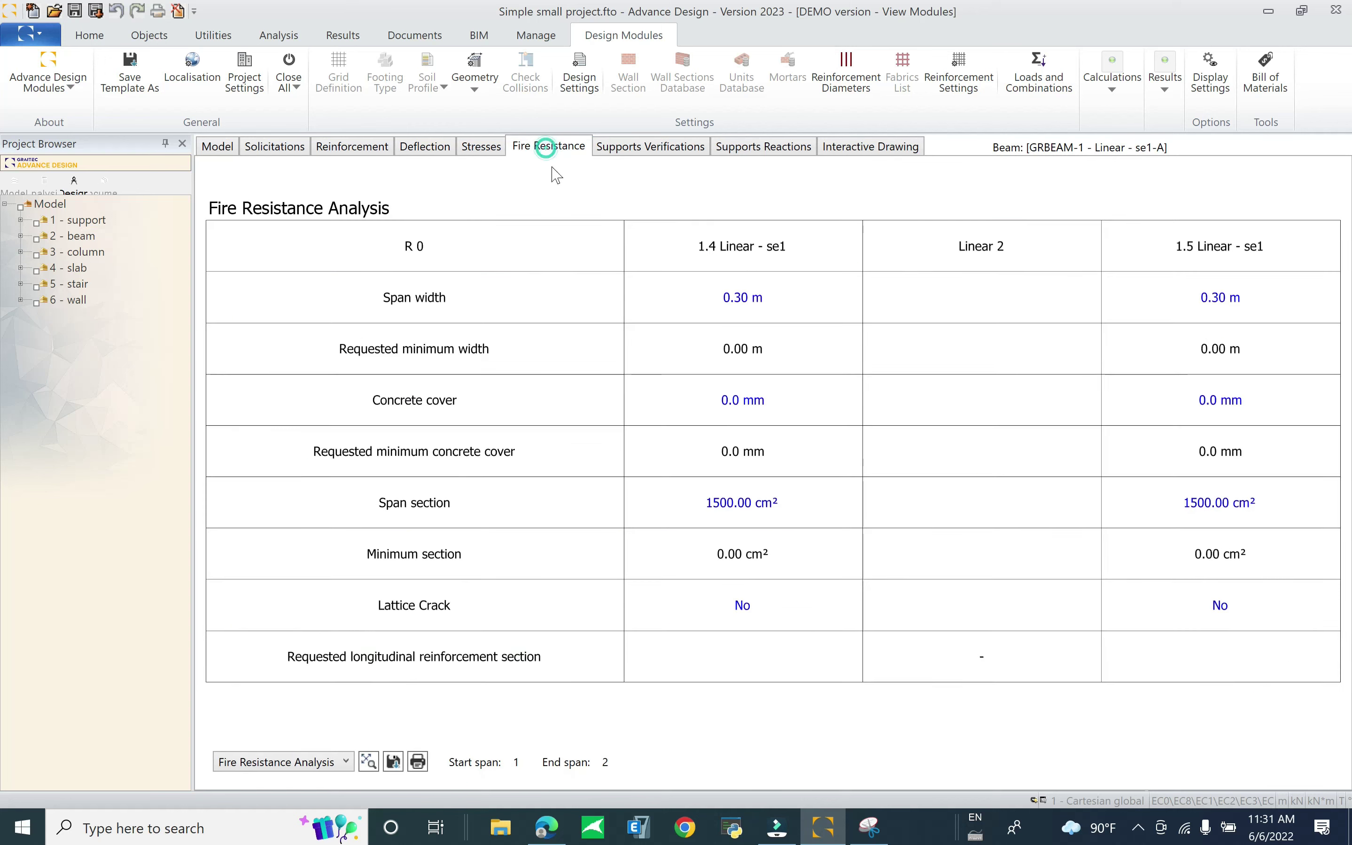
pyautogui.click(643, 150)
pyautogui.click(764, 147)
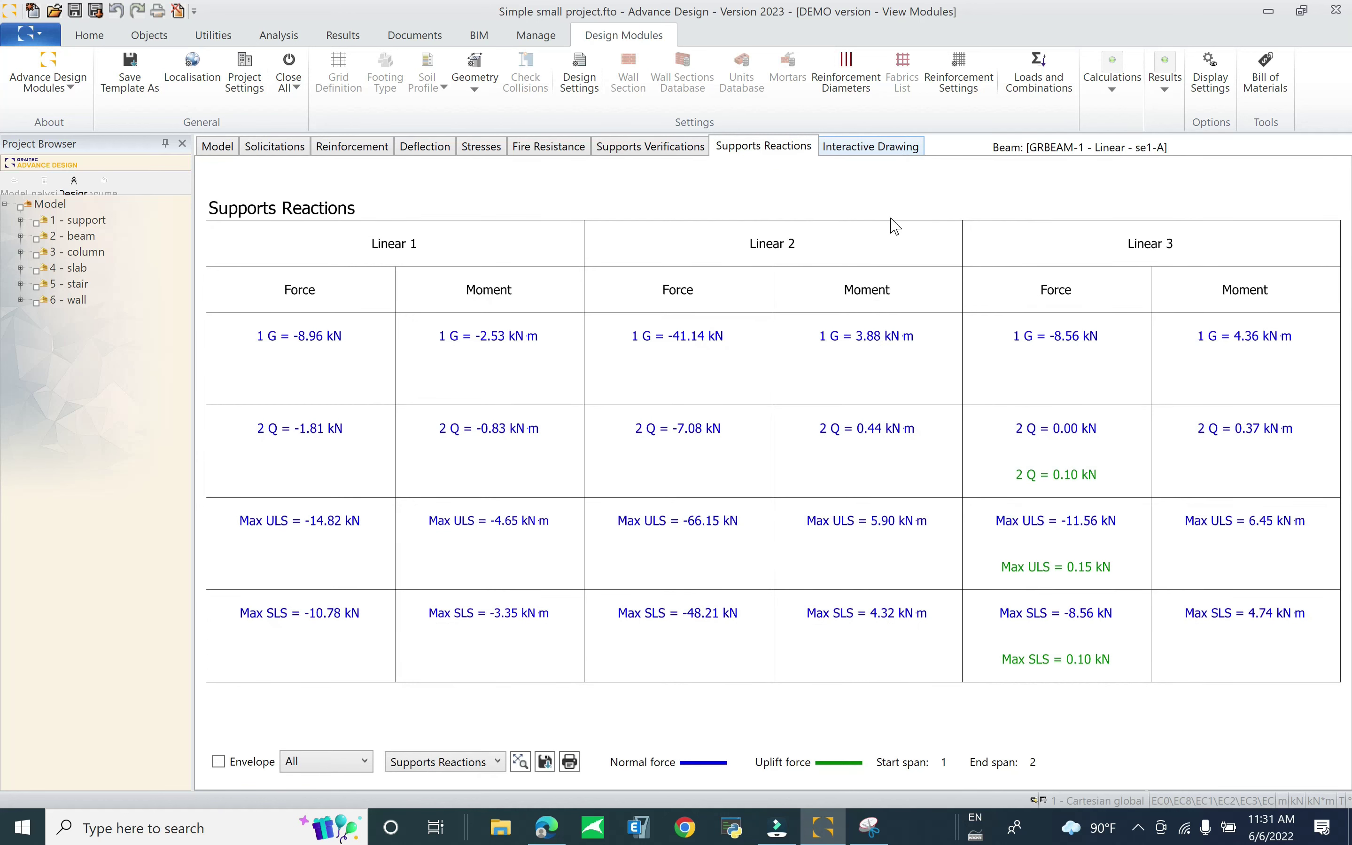
# Examine the beam's elevation and cross-sections on Sheet 2 of the interactive drawing, narrowing the project browser for more drawing space
pyautogui.click(889, 147)
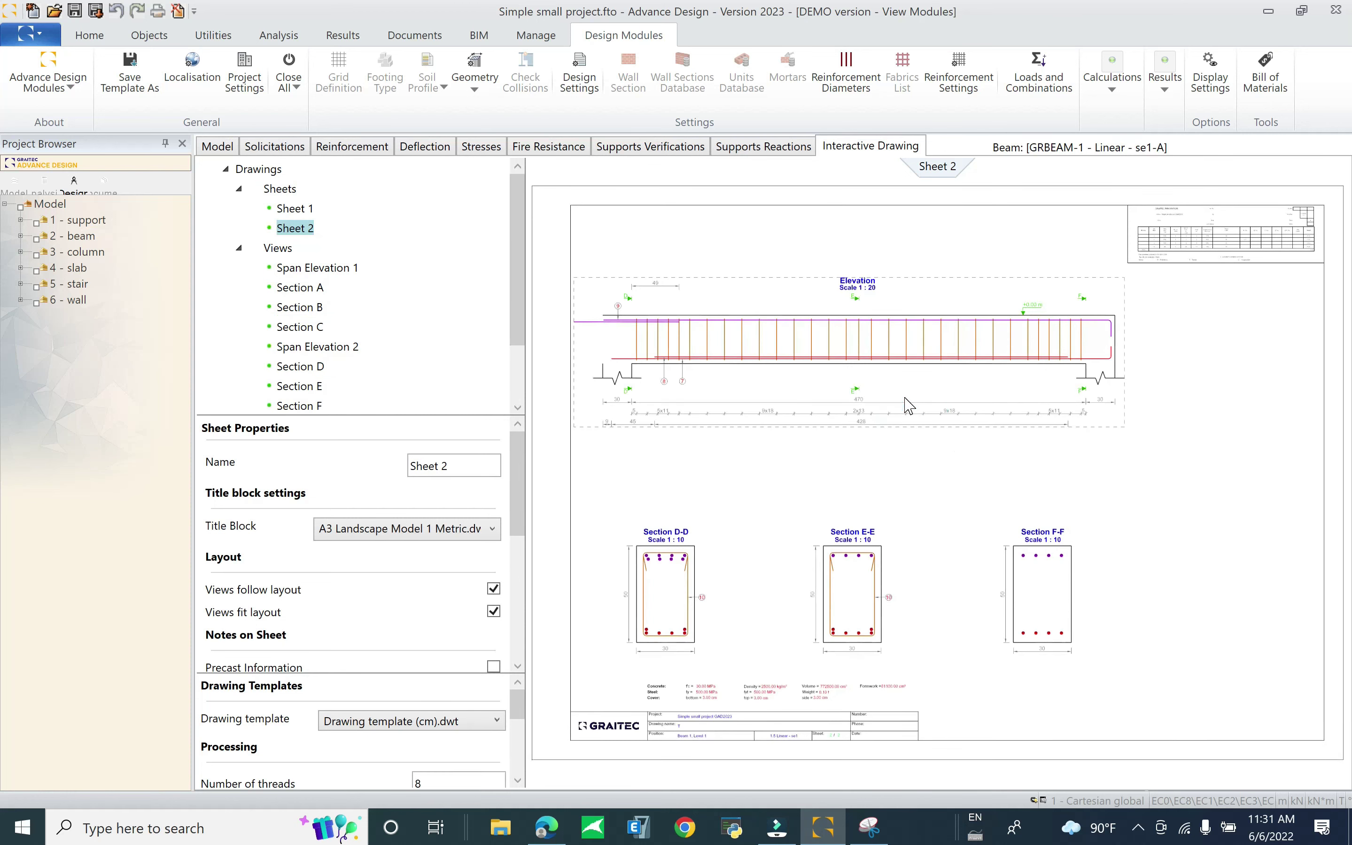
pyautogui.scroll(1, 745, 608)
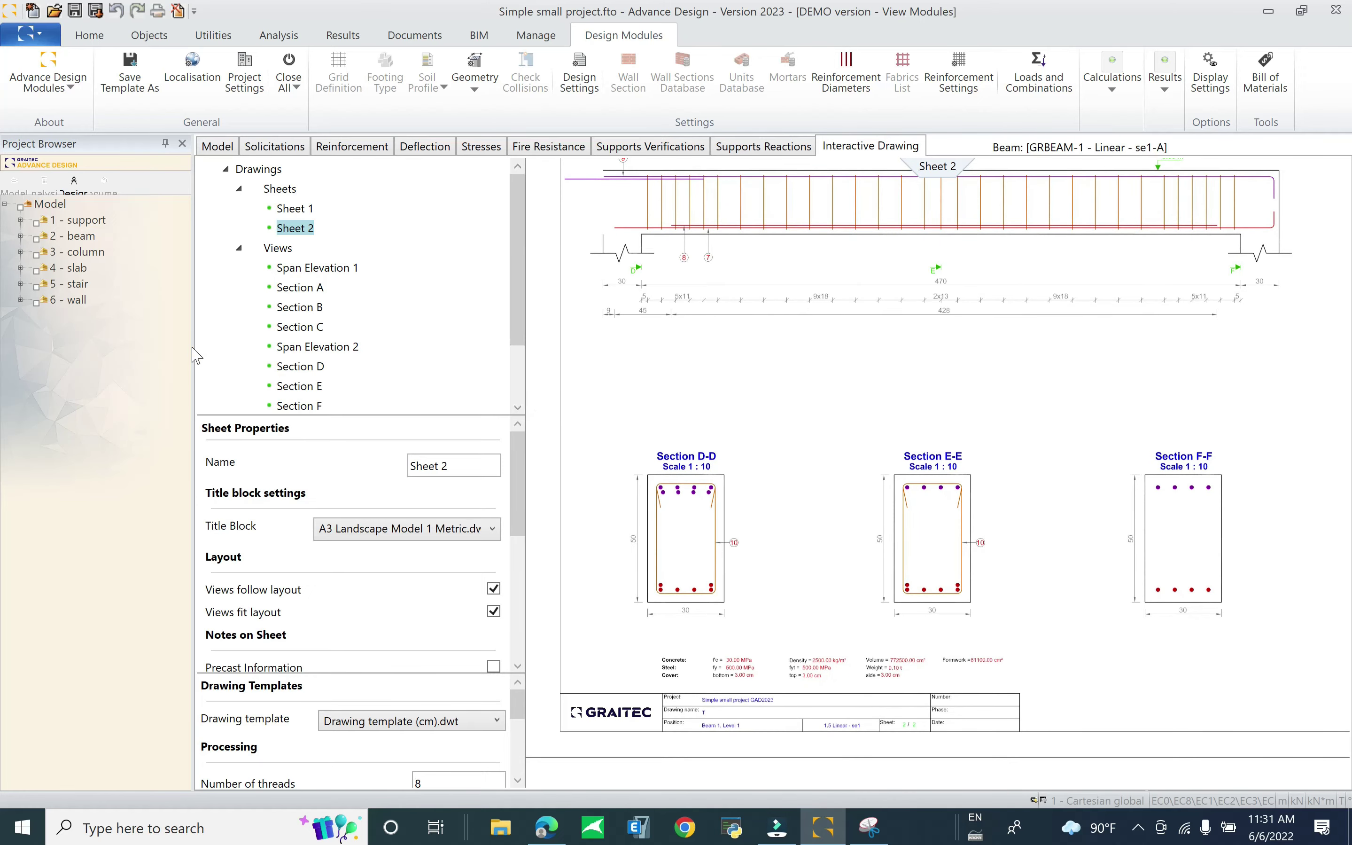
pyautogui.moveTo(195, 351); pyautogui.dragTo(55, 354)
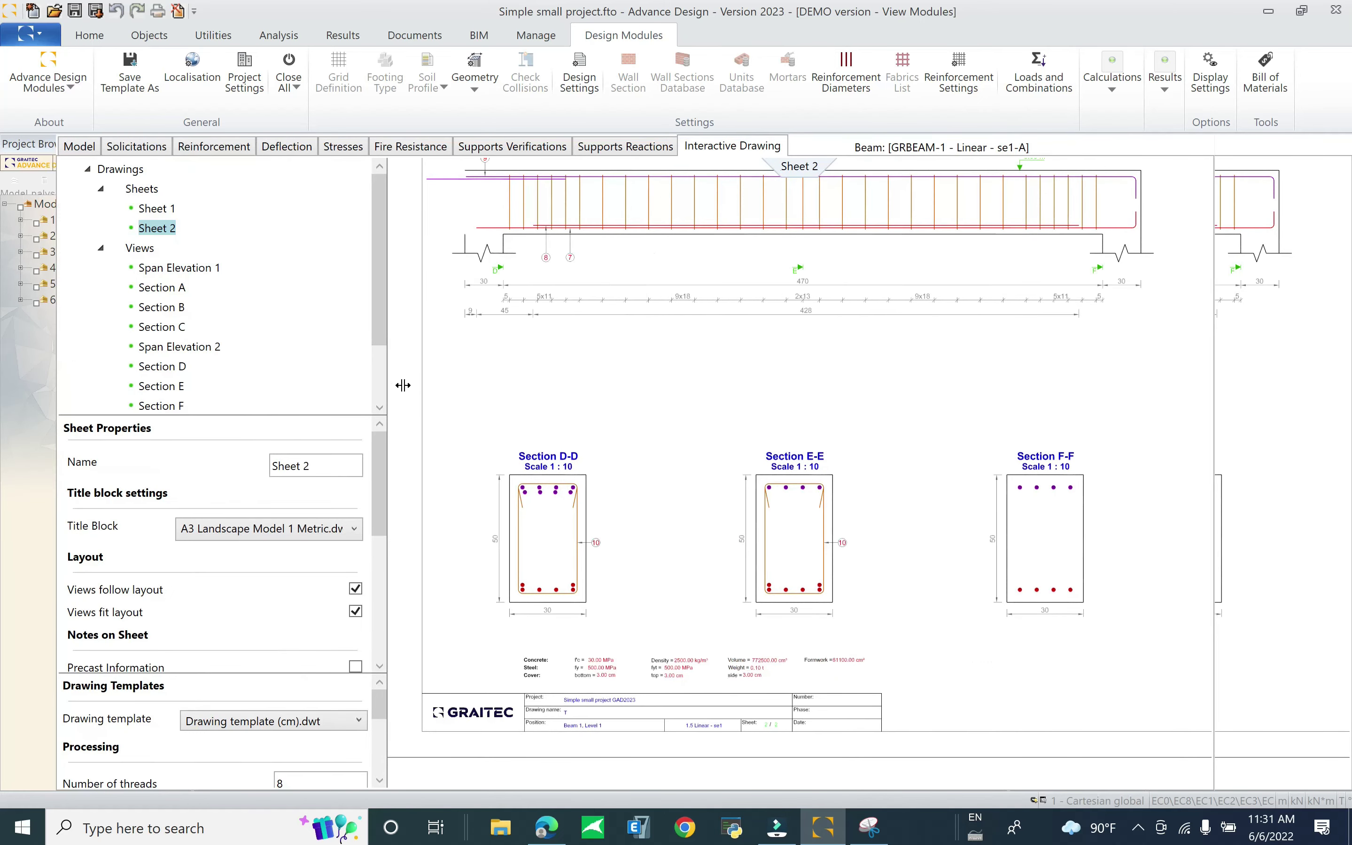
pyautogui.click(384, 393)
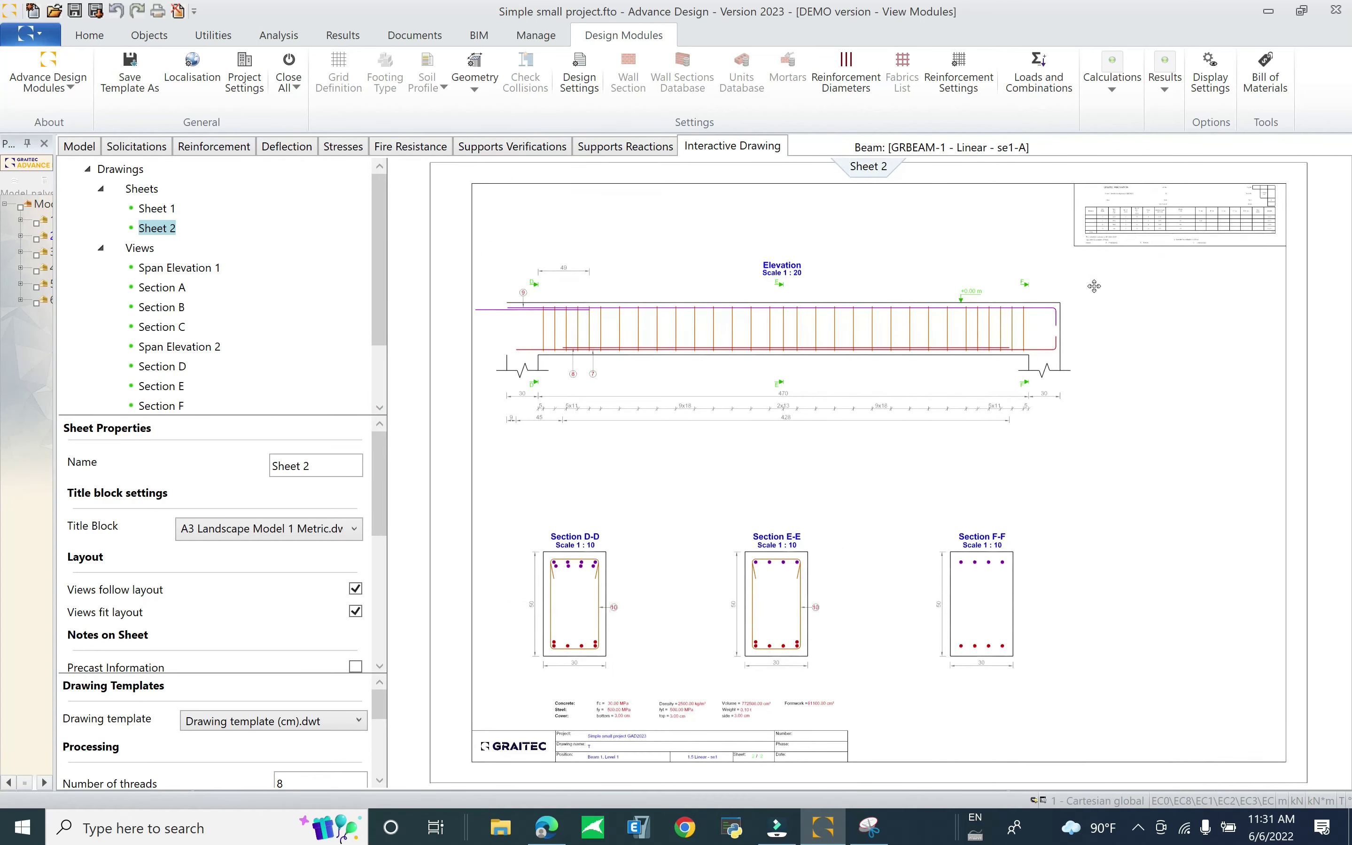
pyautogui.scroll(-2, 886, 511)
pyautogui.scroll(4, 887, 514)
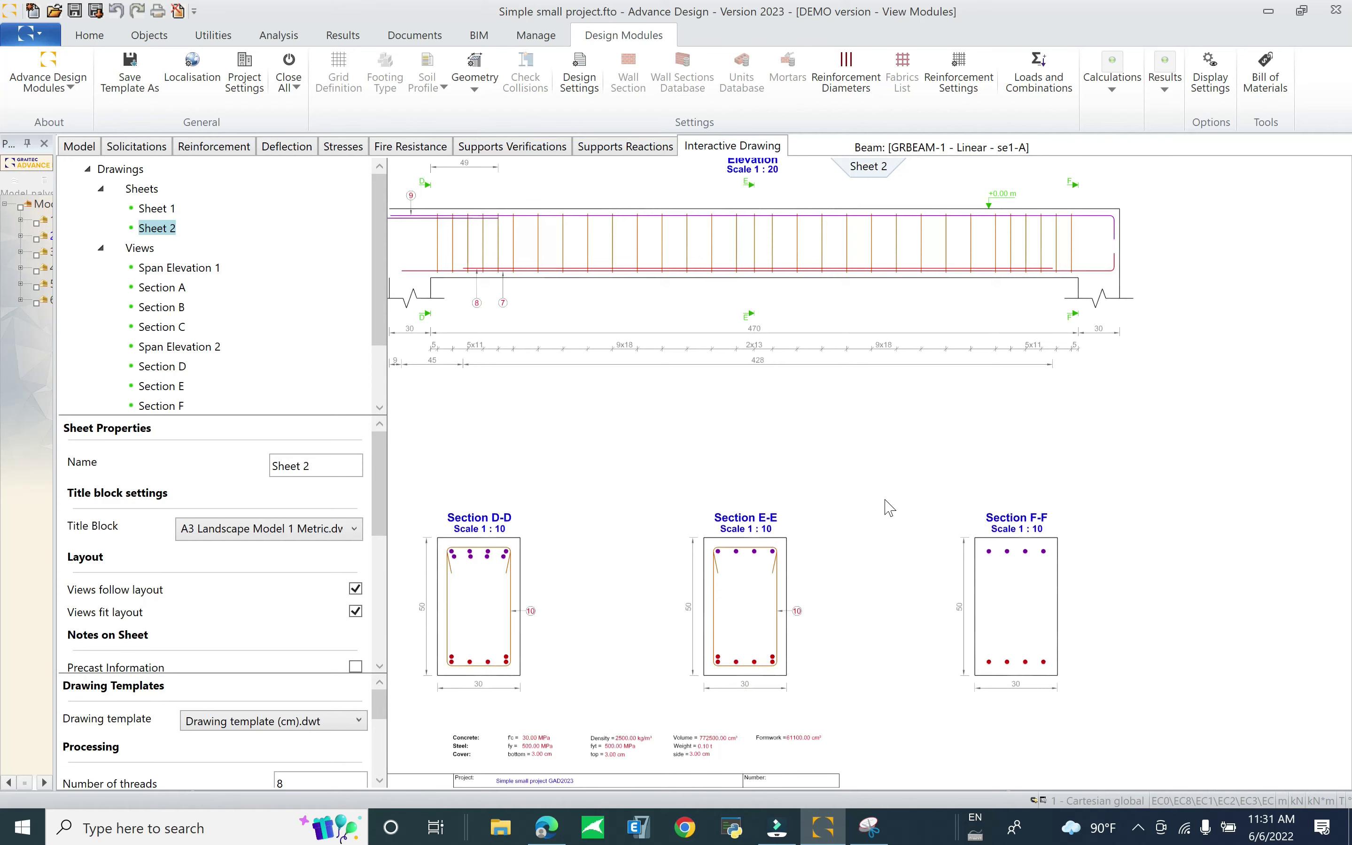
pyautogui.scroll(-2, 886, 516)
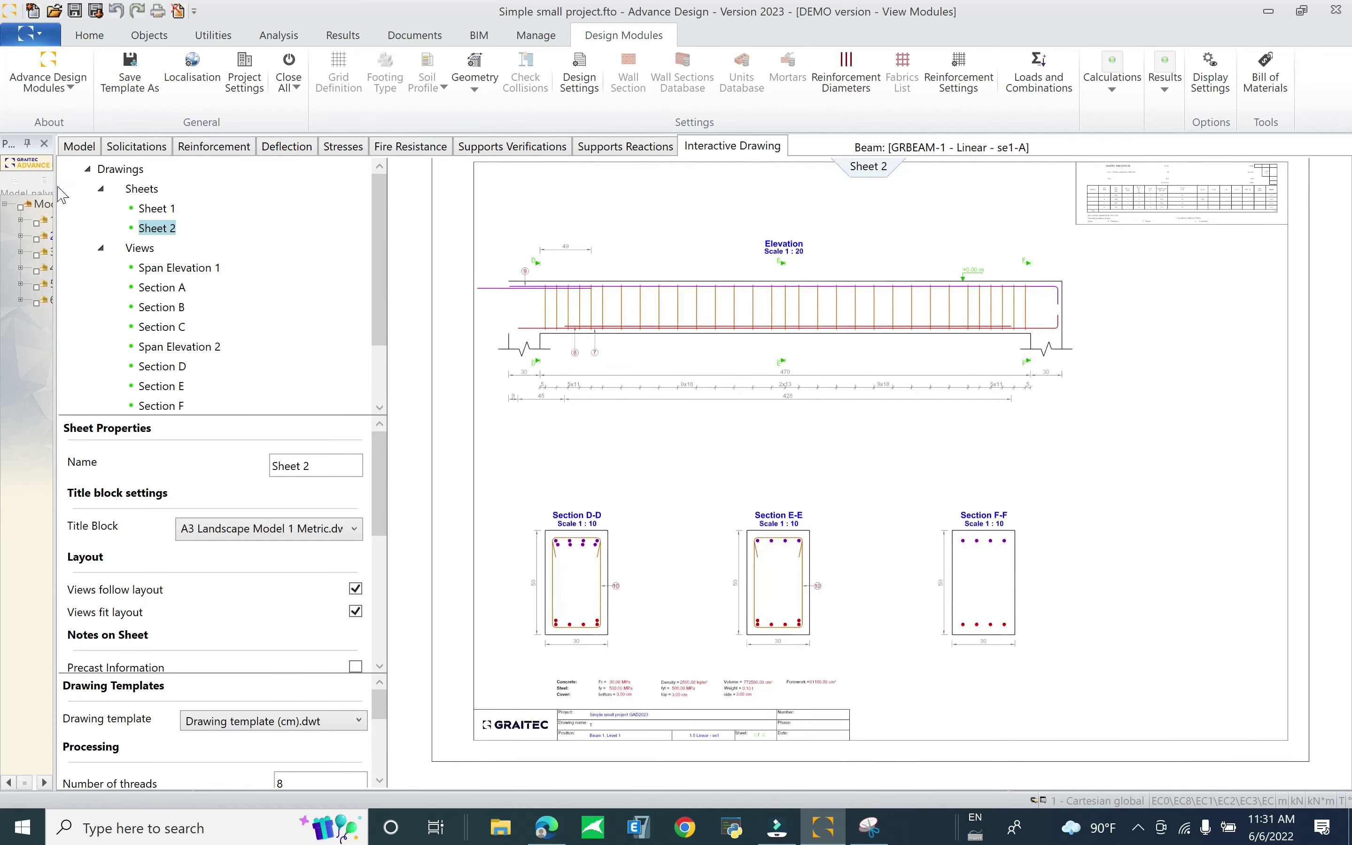
# Widen the project browser again and open the slab element 2 SuperElement - Plate - se2
pyautogui.moveTo(55, 187); pyautogui.dragTo(251, 230)
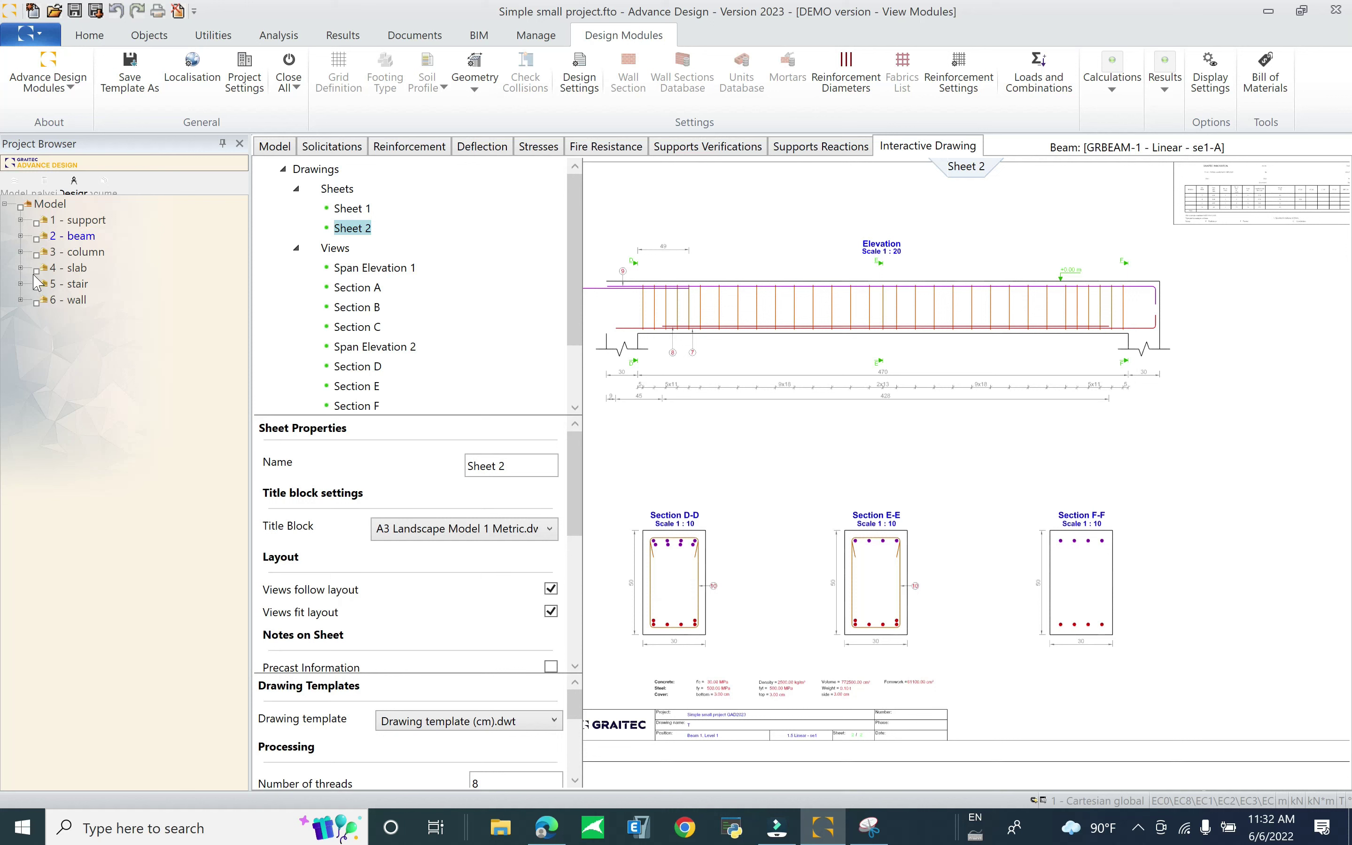
pyautogui.click(21, 268)
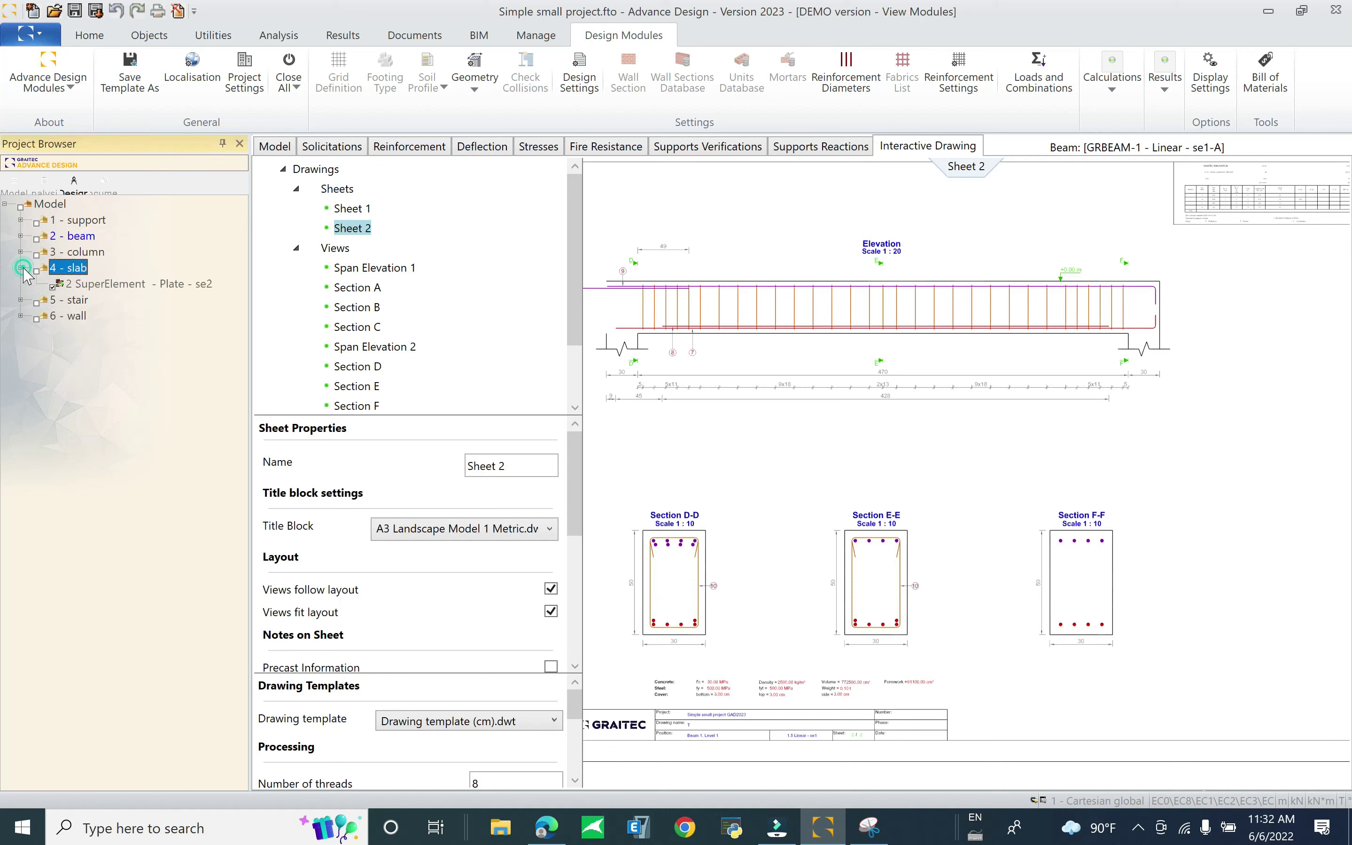
pyautogui.click(98, 285)
pyautogui.doubleClick(115, 284)
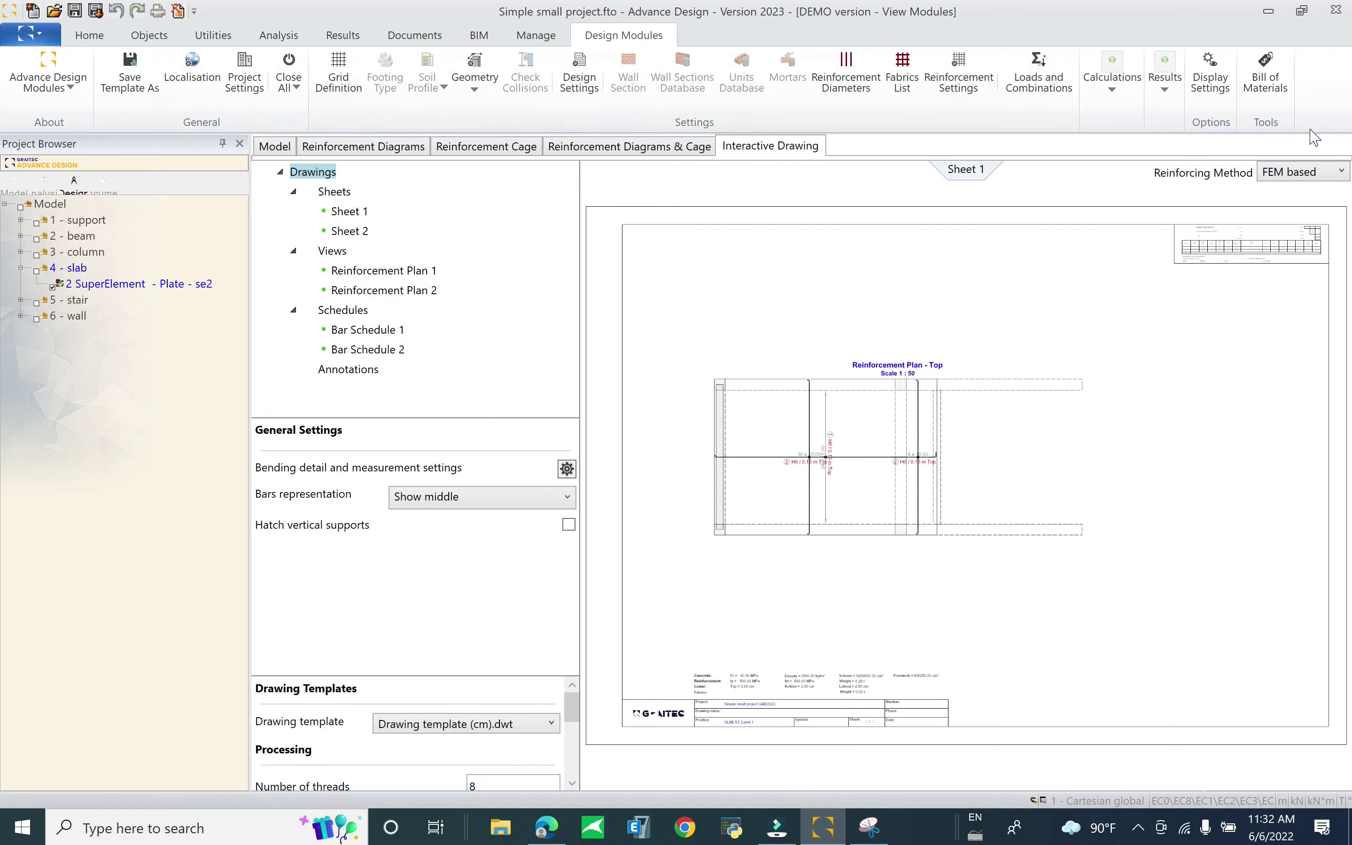
# Check the slab's bill of materials, then dismiss the Design Assumptions dialog
pyautogui.click(1257, 87)
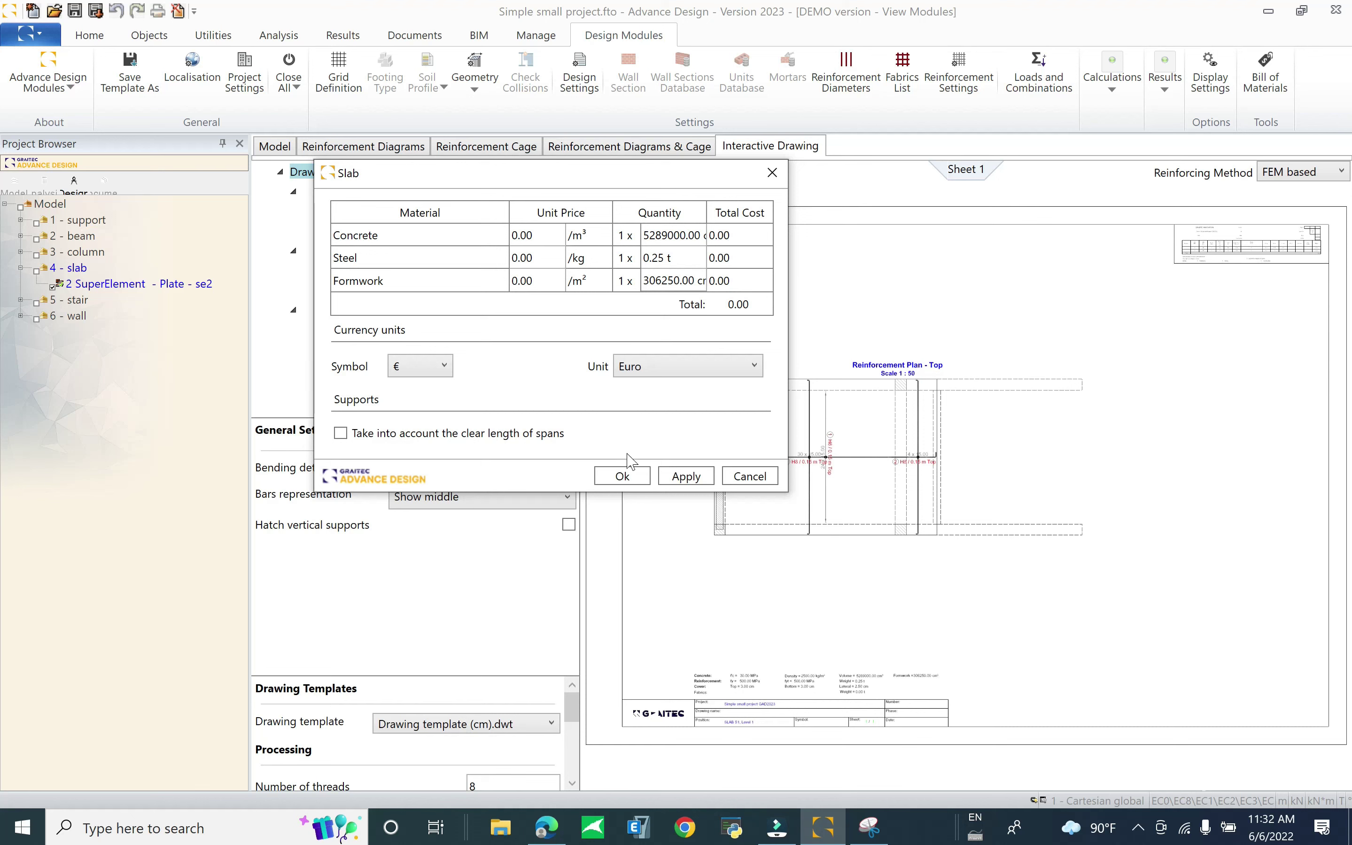
pyautogui.click(615, 477)
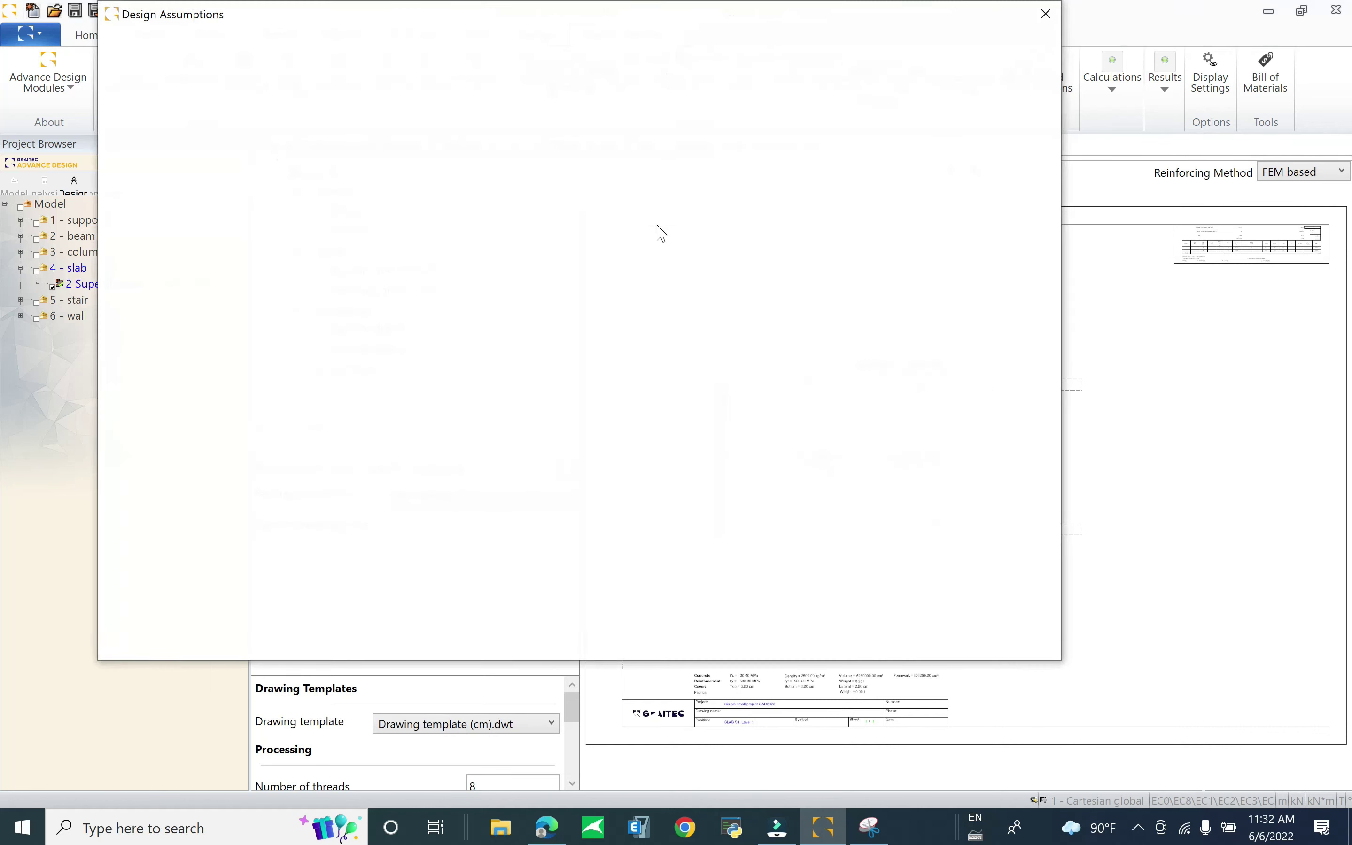
pyautogui.click(1042, 14)
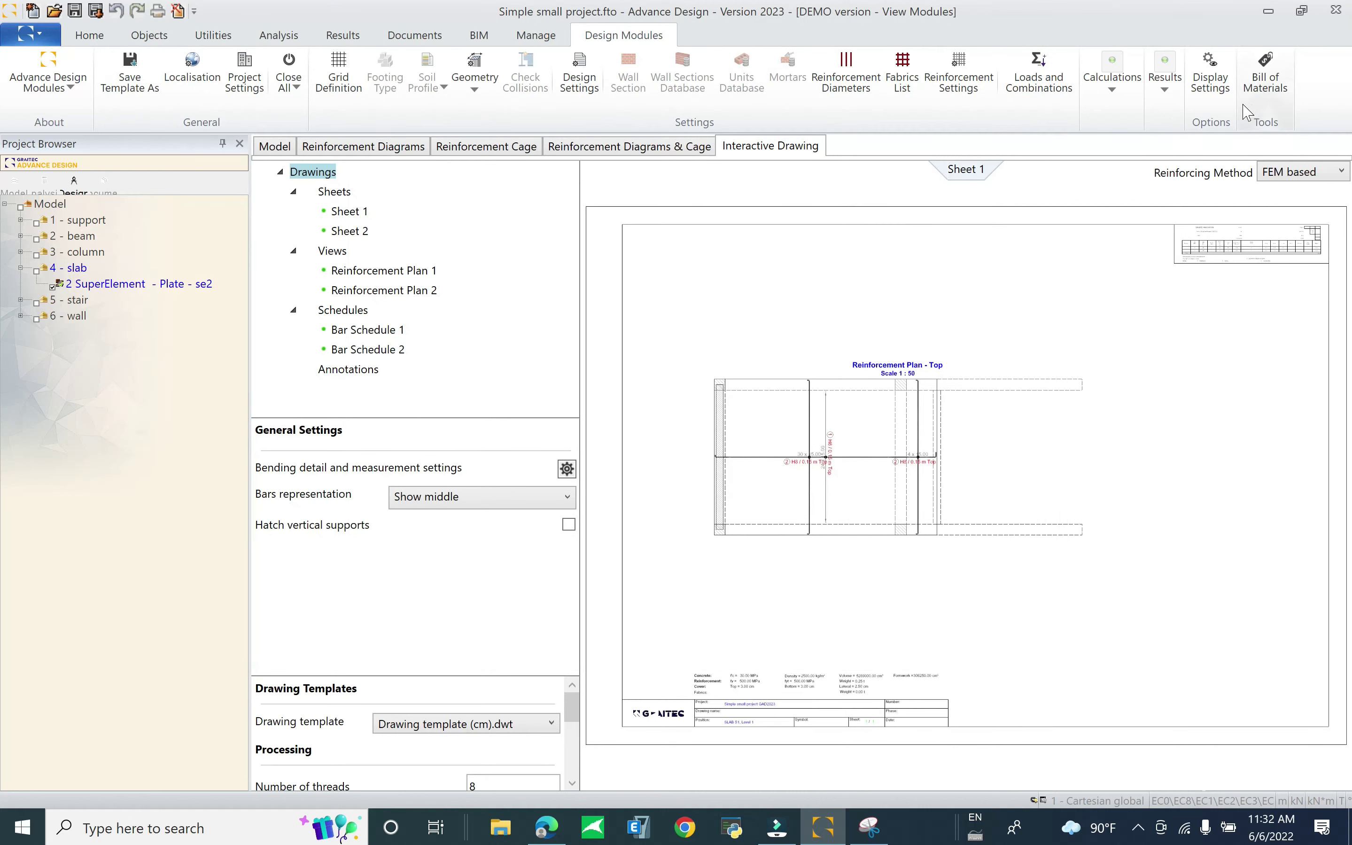
# Choose the Slab Report template in the slab's report settings, keeping PDF as the save format
pyautogui.click(1175, 99)
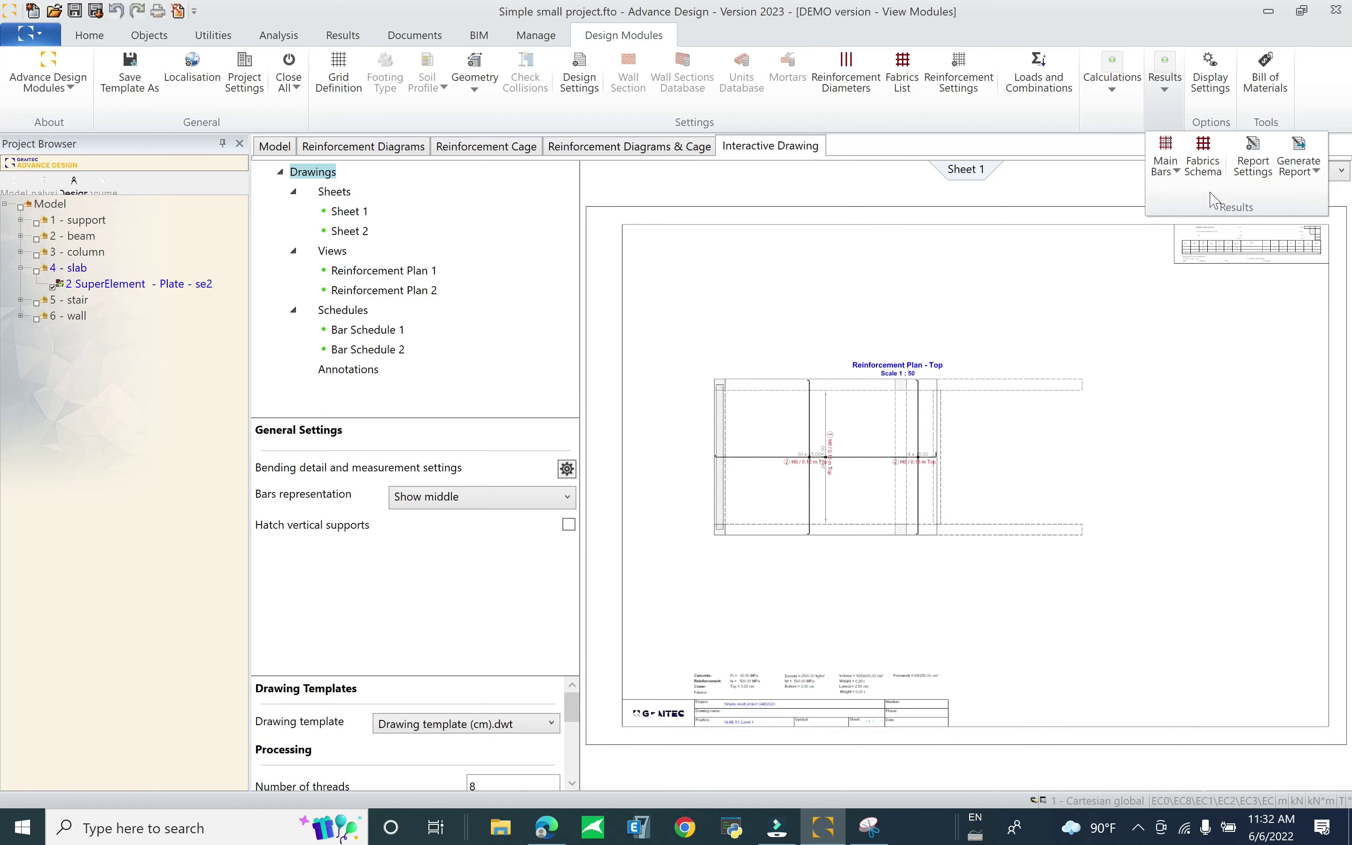
pyautogui.click(1311, 177)
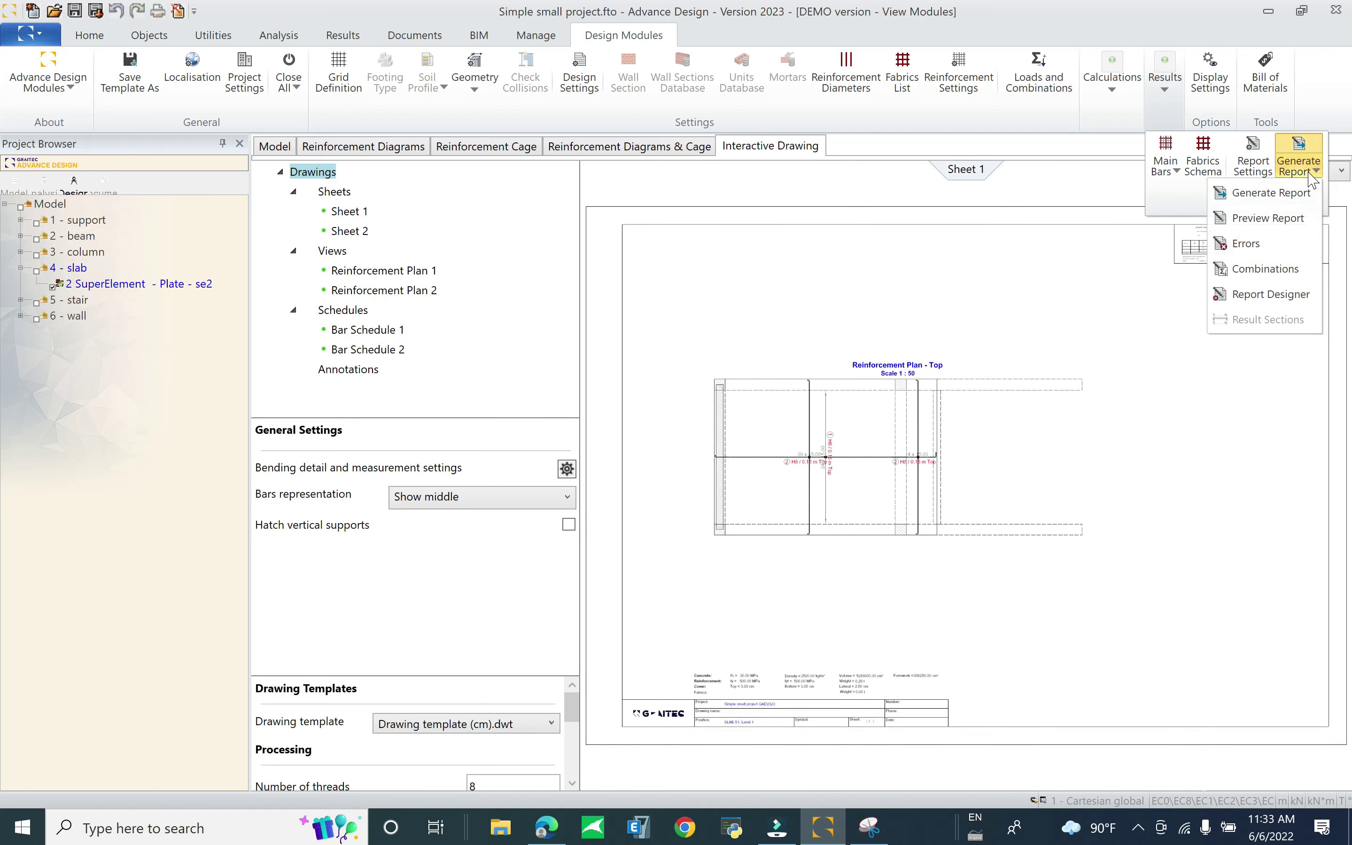
pyautogui.click(1248, 170)
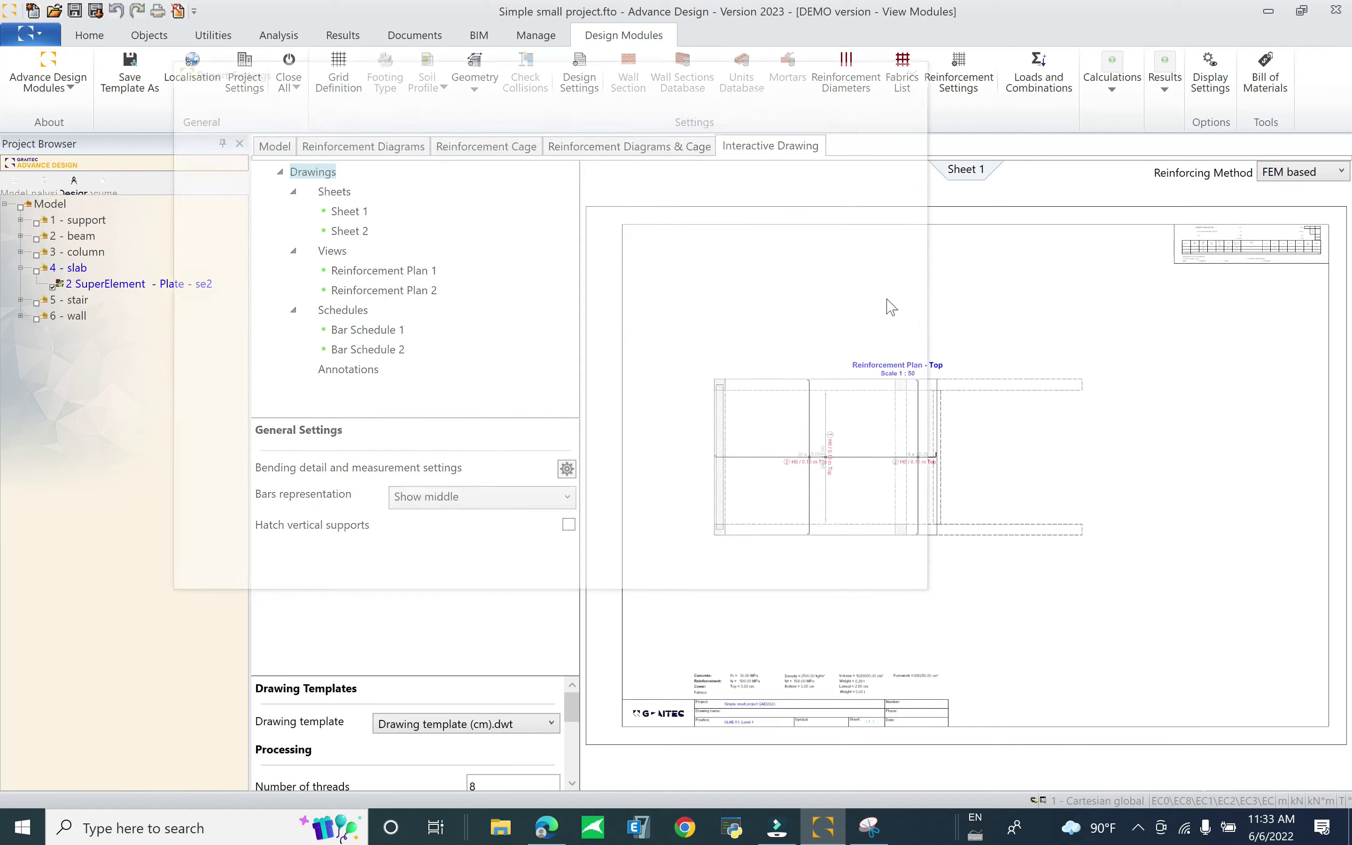
pyautogui.click(499, 134)
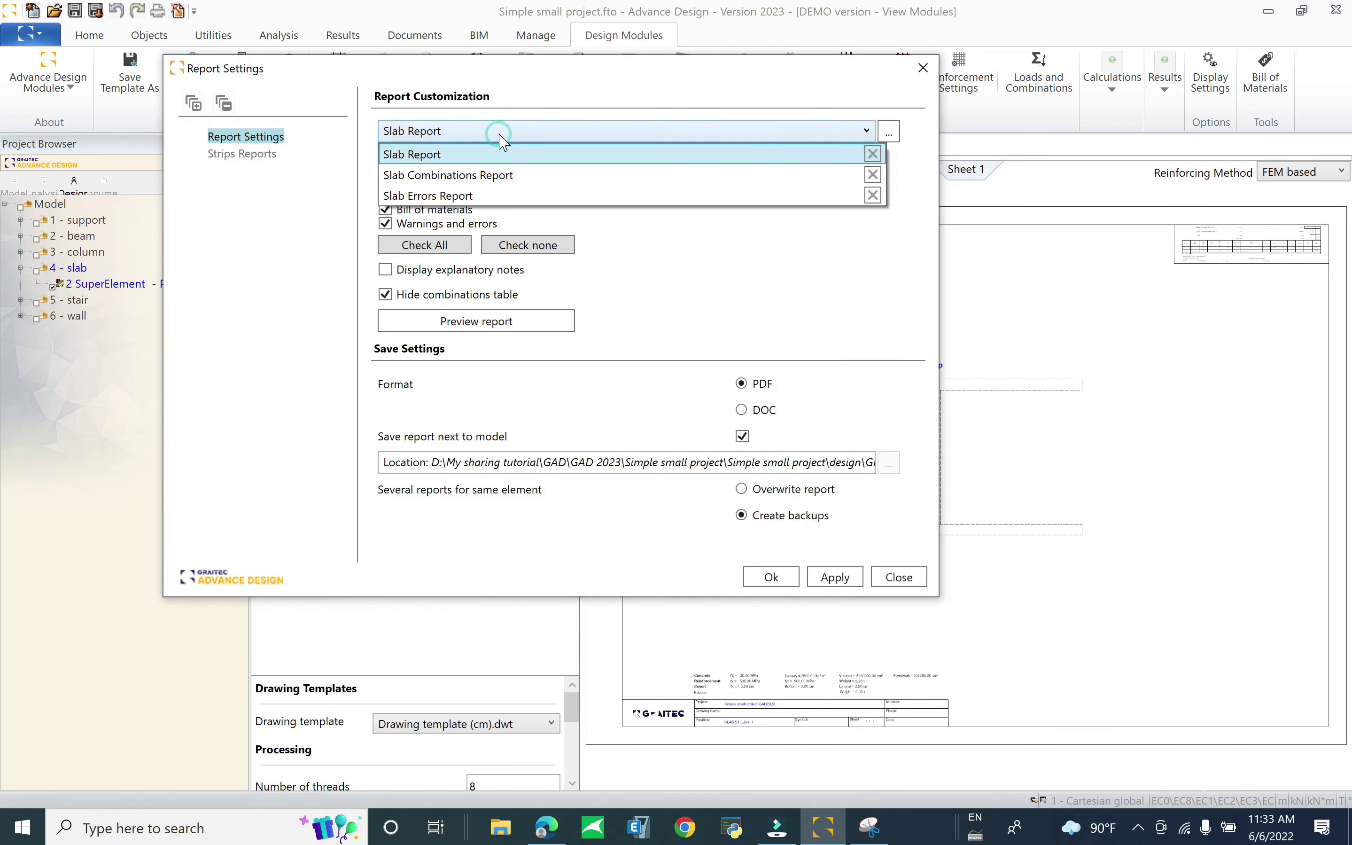
pyautogui.click(536, 153)
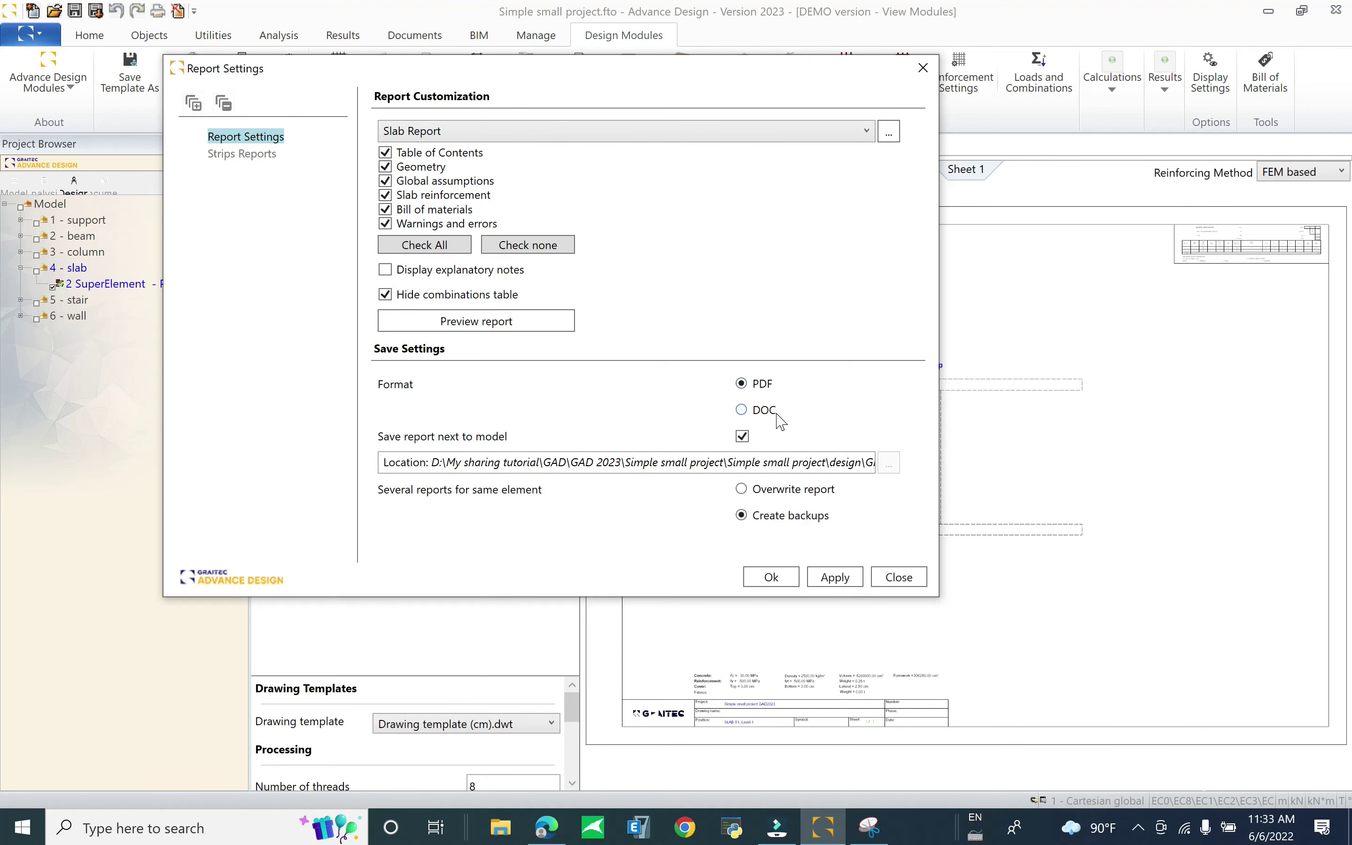
pyautogui.click(772, 576)
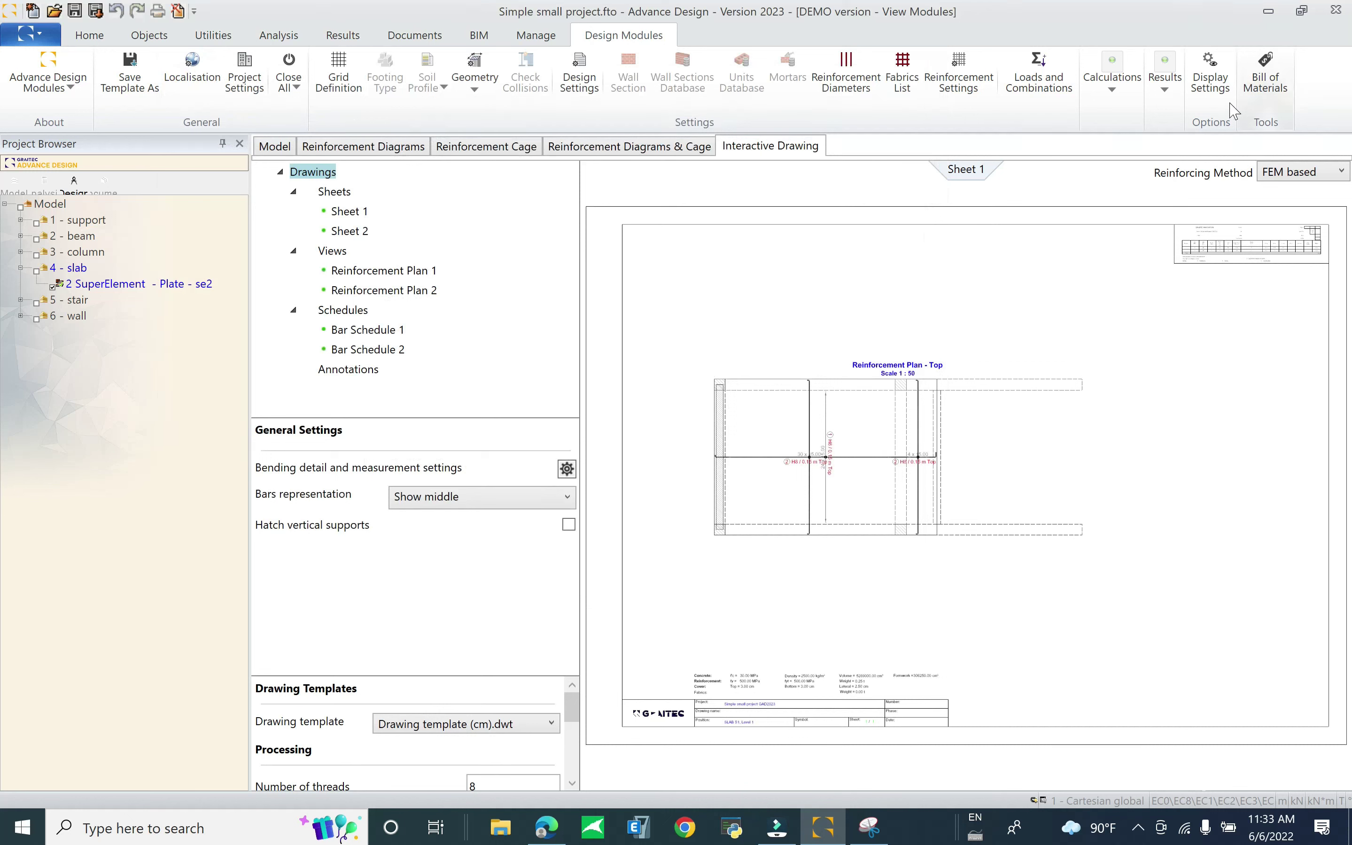
# Generate the slab's PDF report and dismiss the browser's page restore prompt
pyautogui.click(1166, 81)
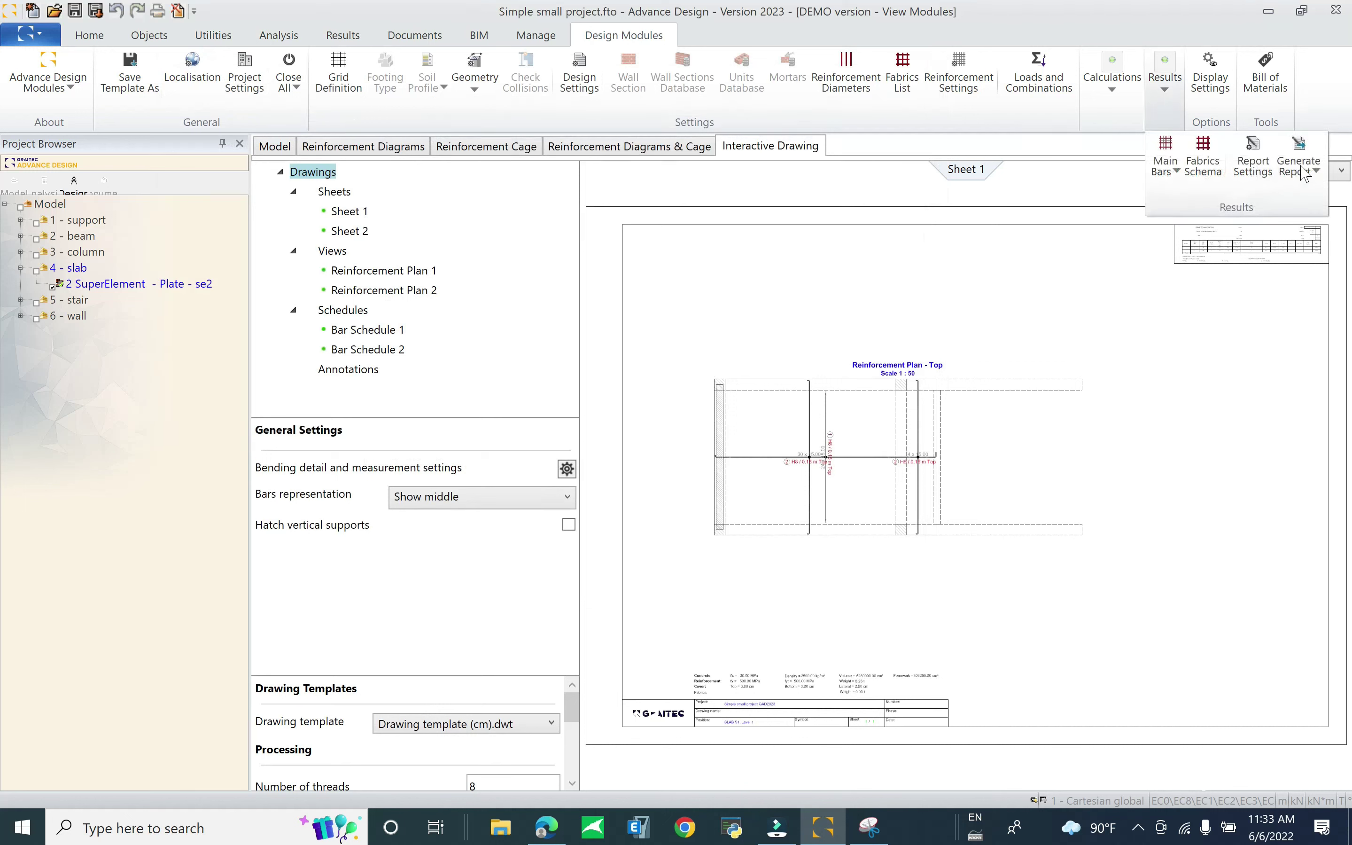
pyautogui.click(1308, 154)
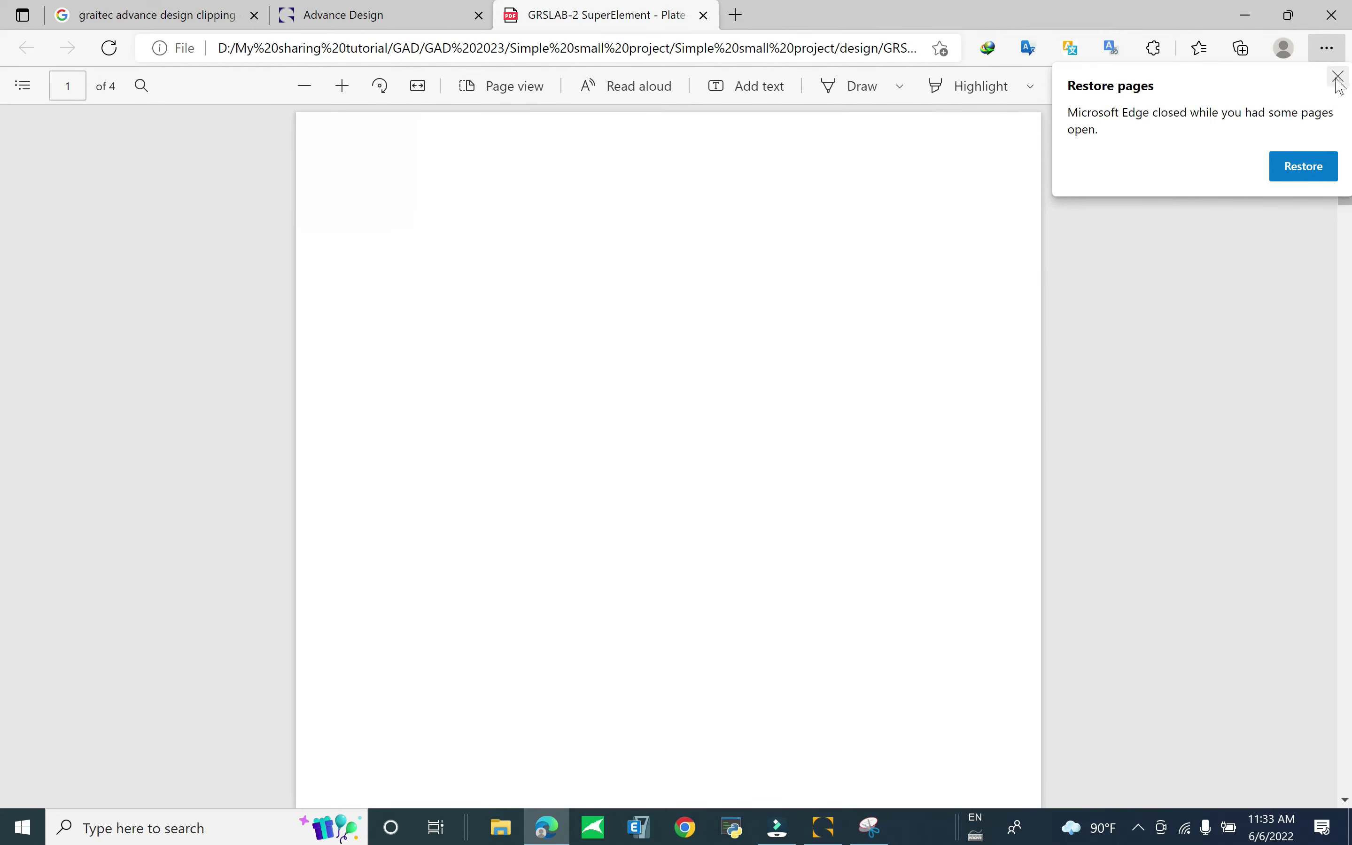
pyautogui.click(1340, 78)
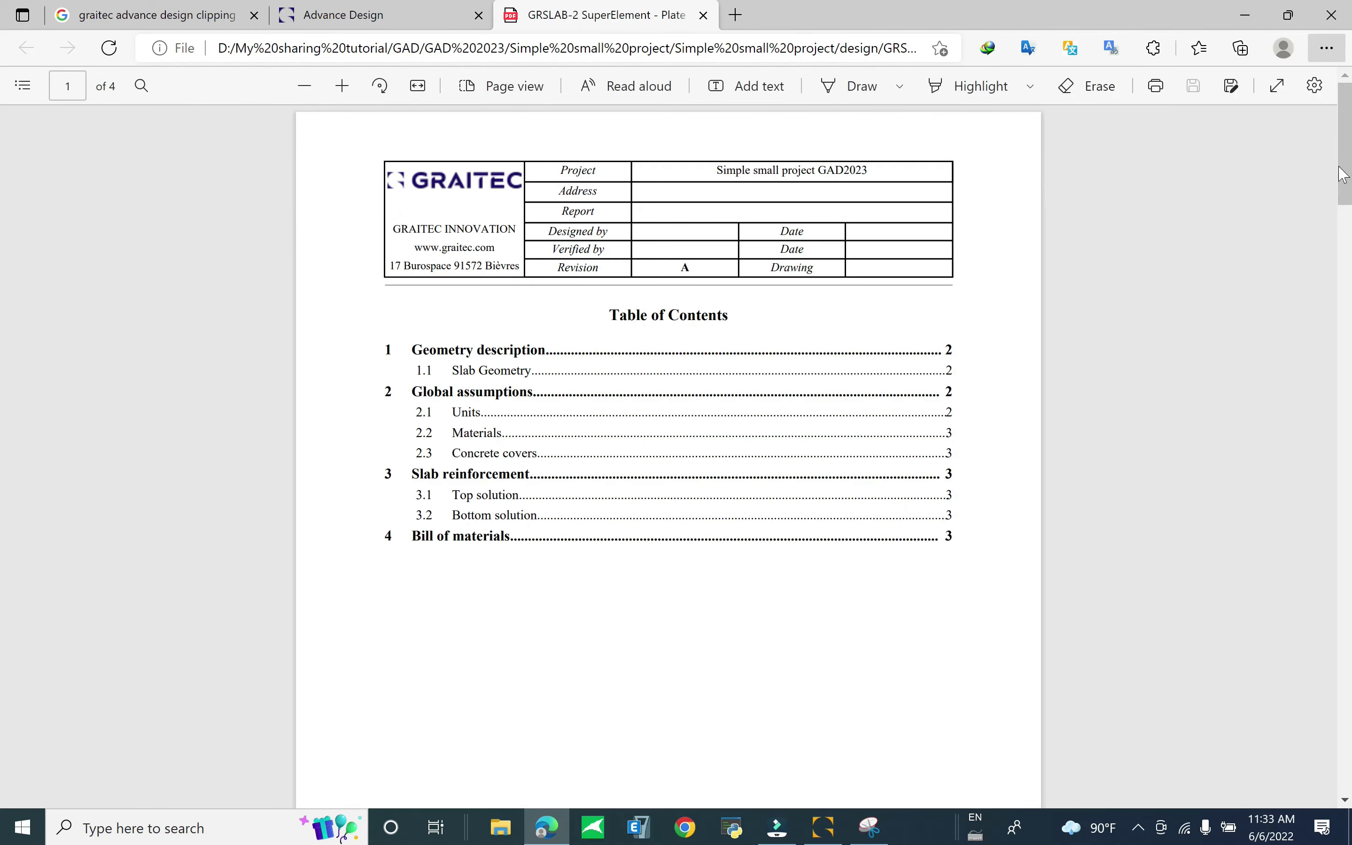
# Read through the slab report's geometry, assumptions, materials and reinforcement pages, then close it and return to Advance Design
pyautogui.scroll(-10, 3, 140)
pyautogui.scroll(-5, 2, 296)
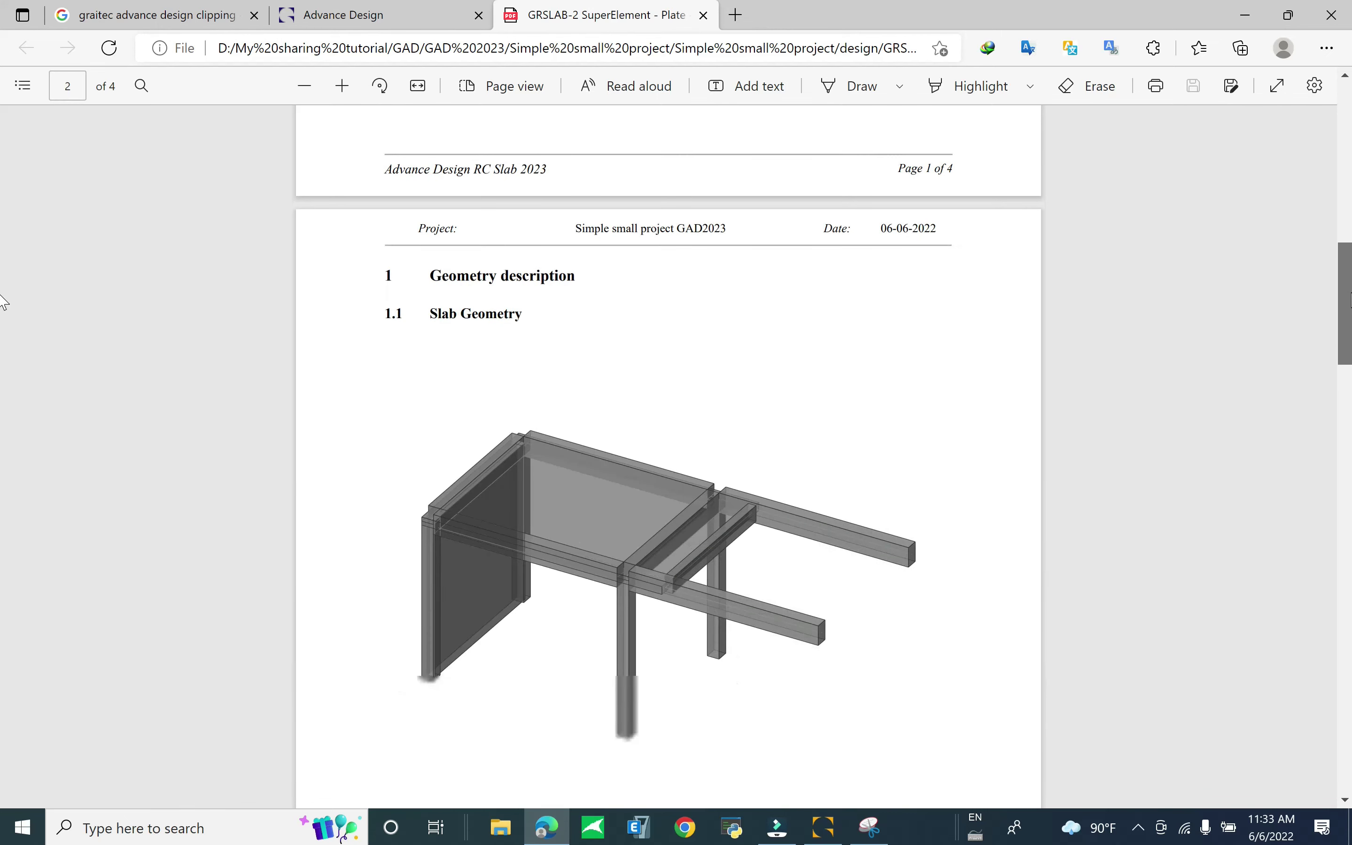
pyautogui.scroll(-5, 3, 319)
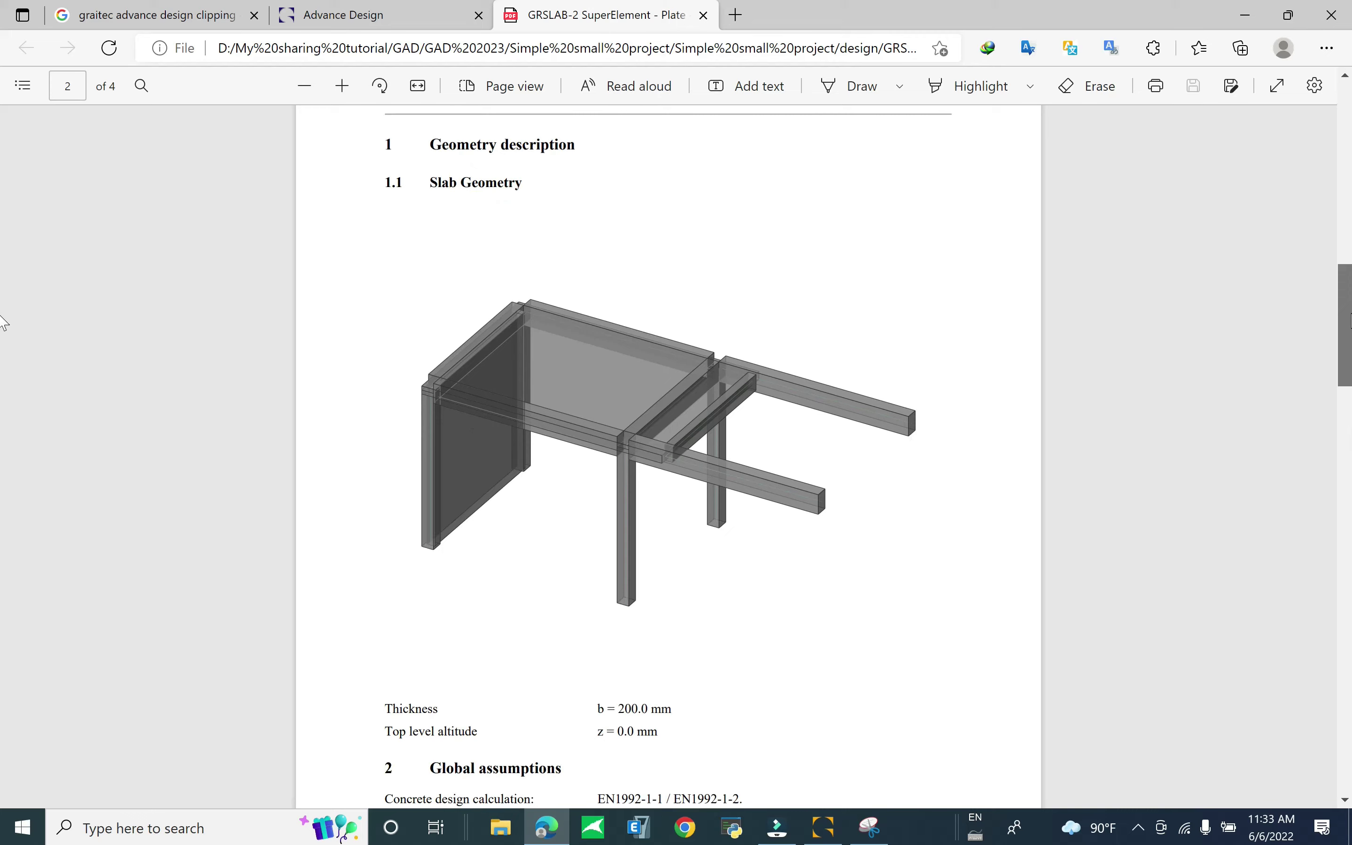
pyautogui.scroll(-5, 3, 380)
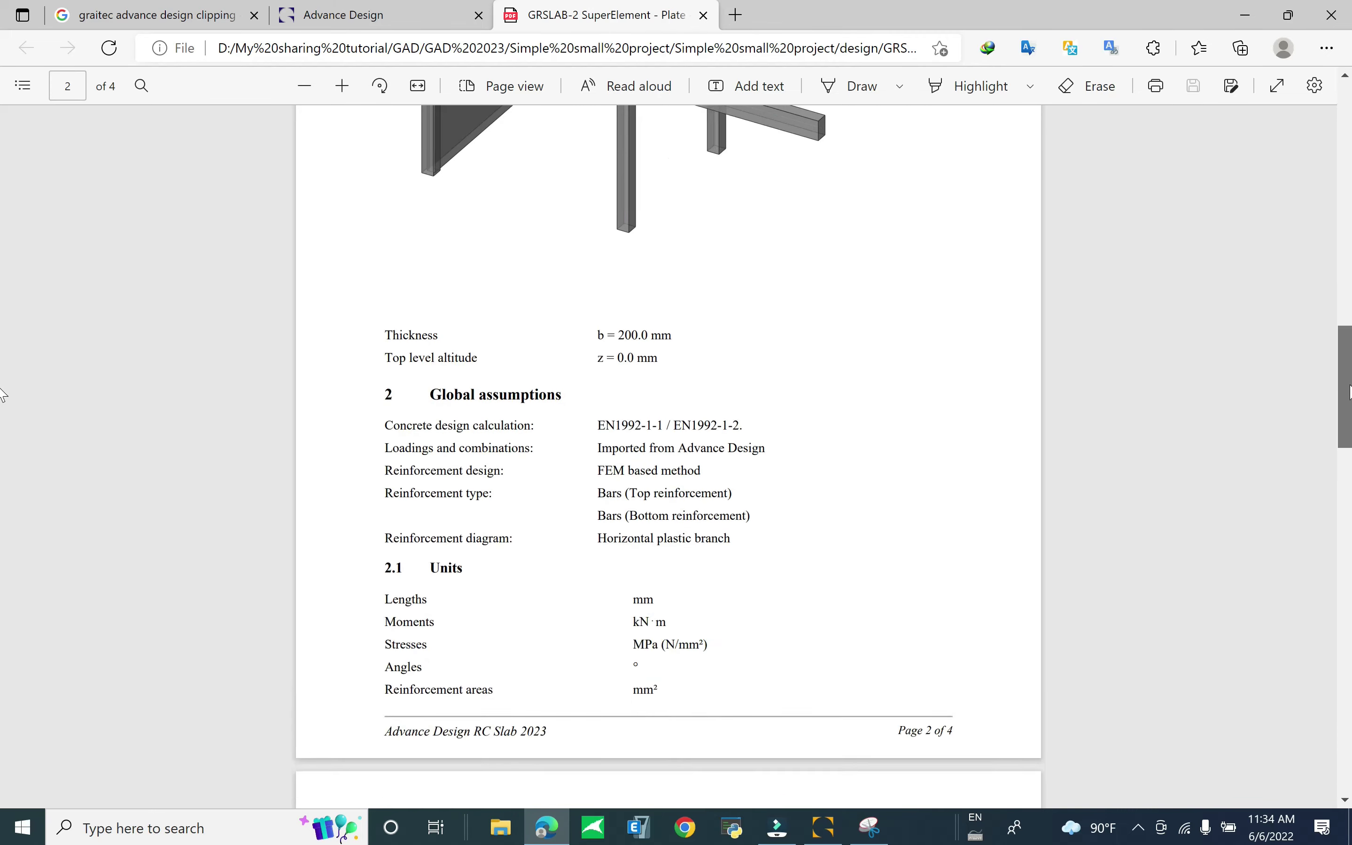
pyautogui.scroll(-4, 2, 427)
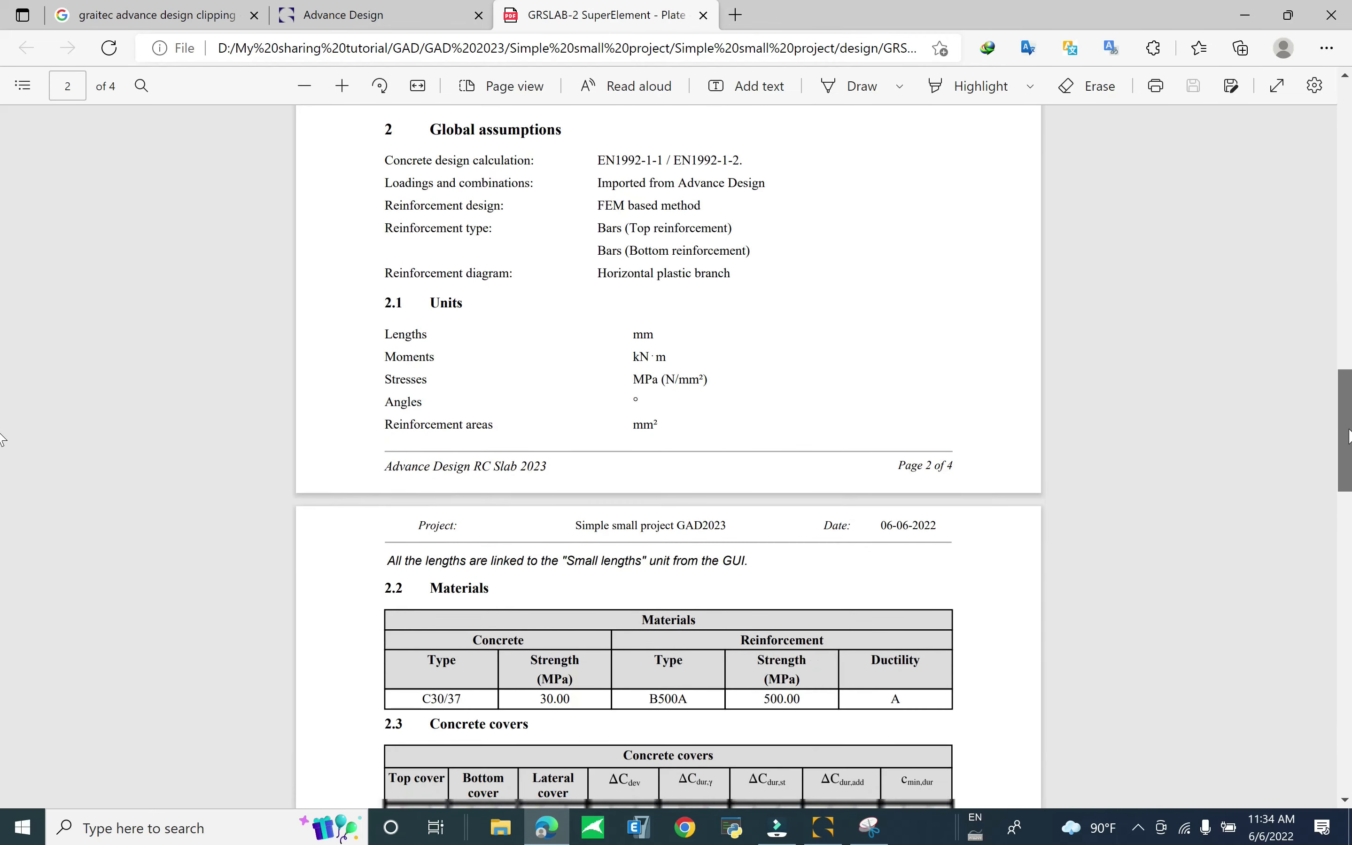
pyautogui.moveTo(1346, 463); pyautogui.dragTo(1249, 667)
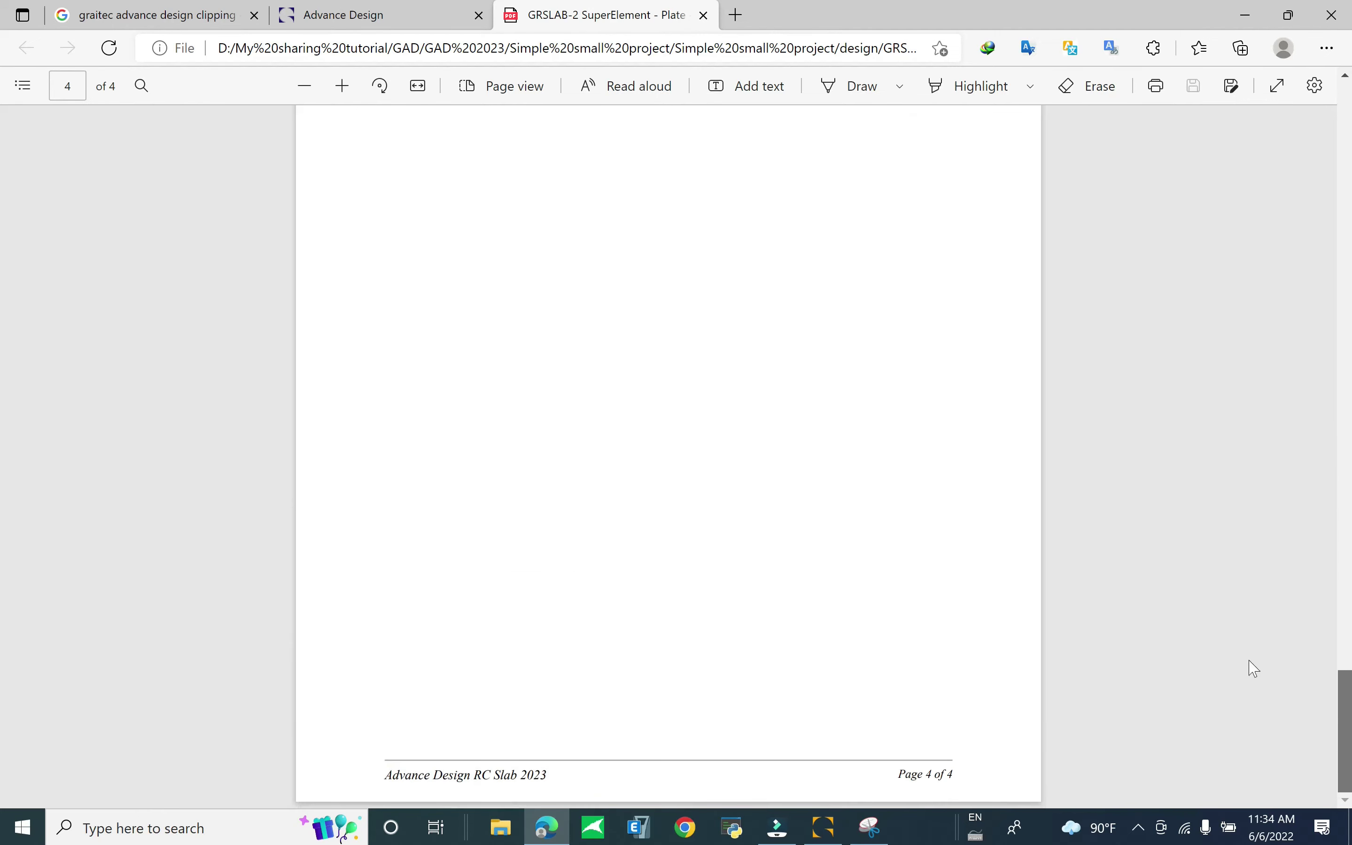
pyautogui.click(703, 15)
pyautogui.click(1245, 15)
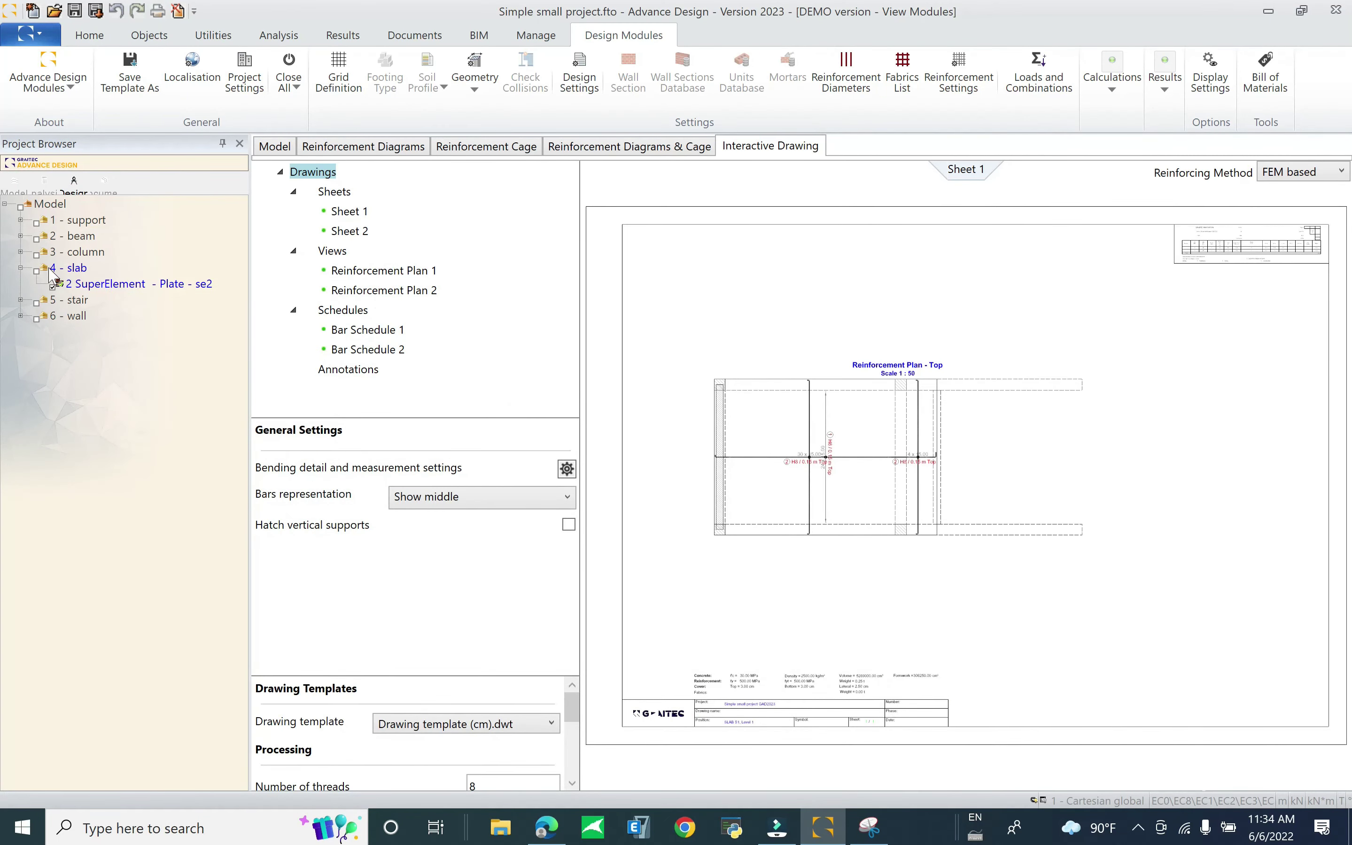
# Open the 1 - Linear - se1 beam from the beam system and check its bill of materials
pyautogui.click(20, 235)
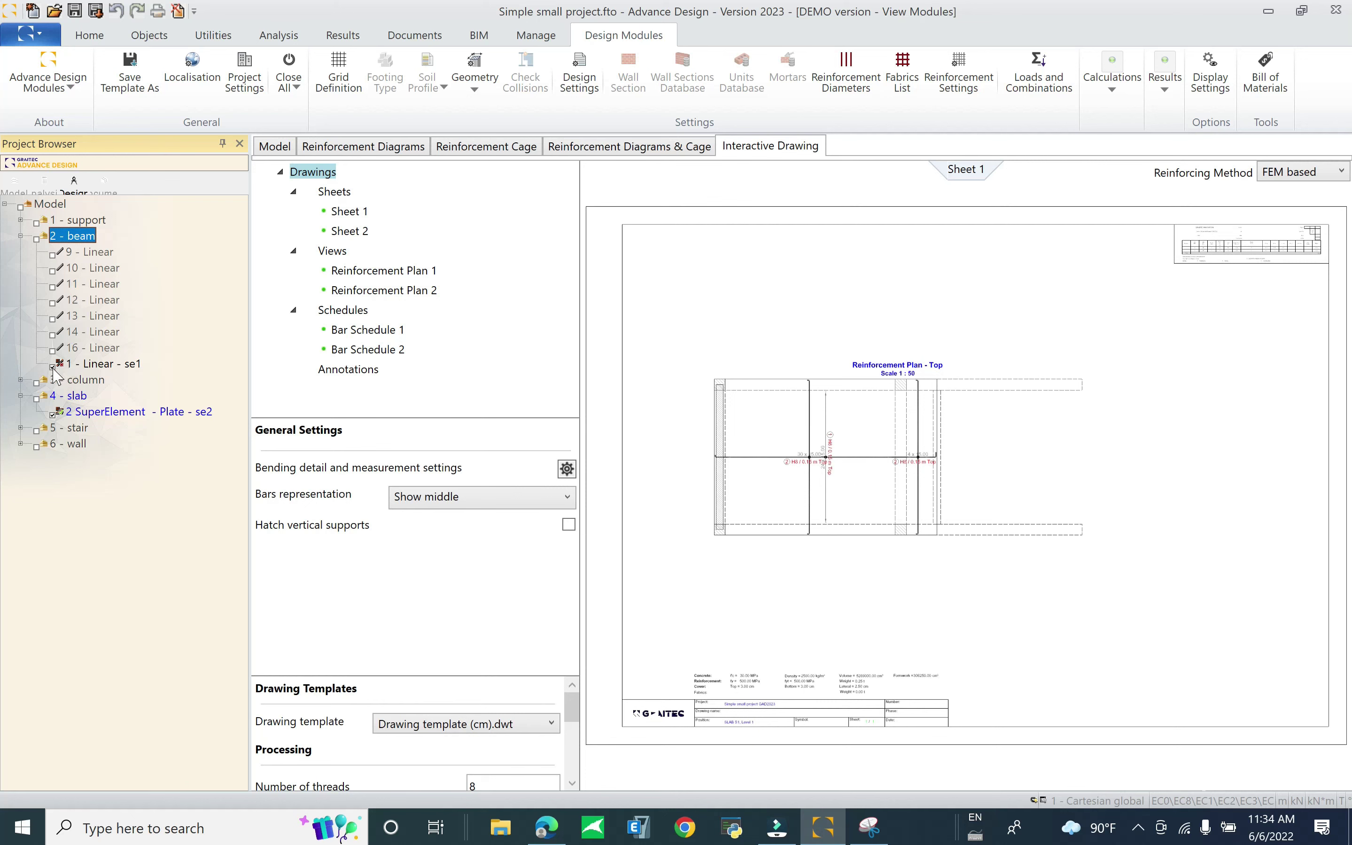
pyautogui.click(118, 364)
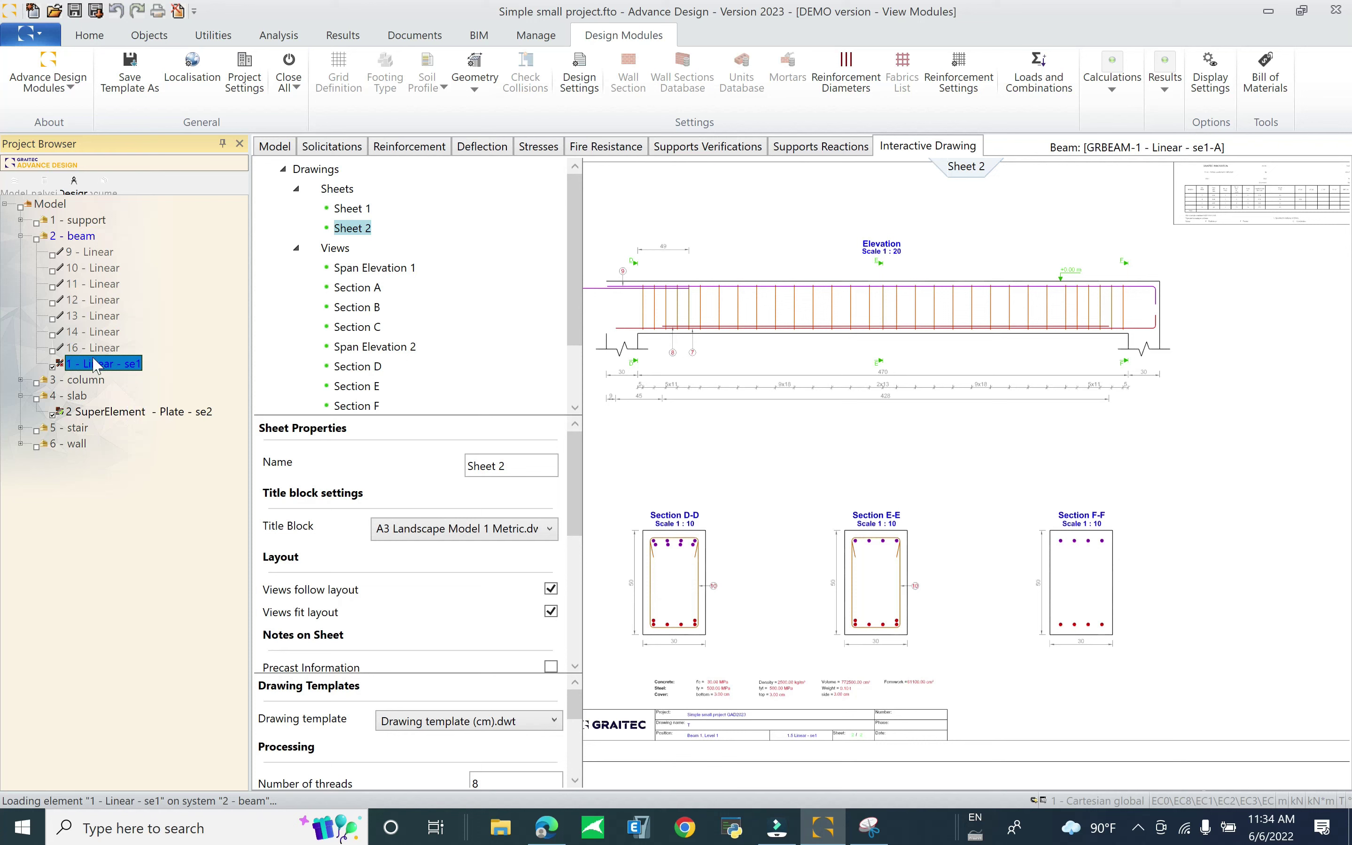
pyautogui.click(1265, 70)
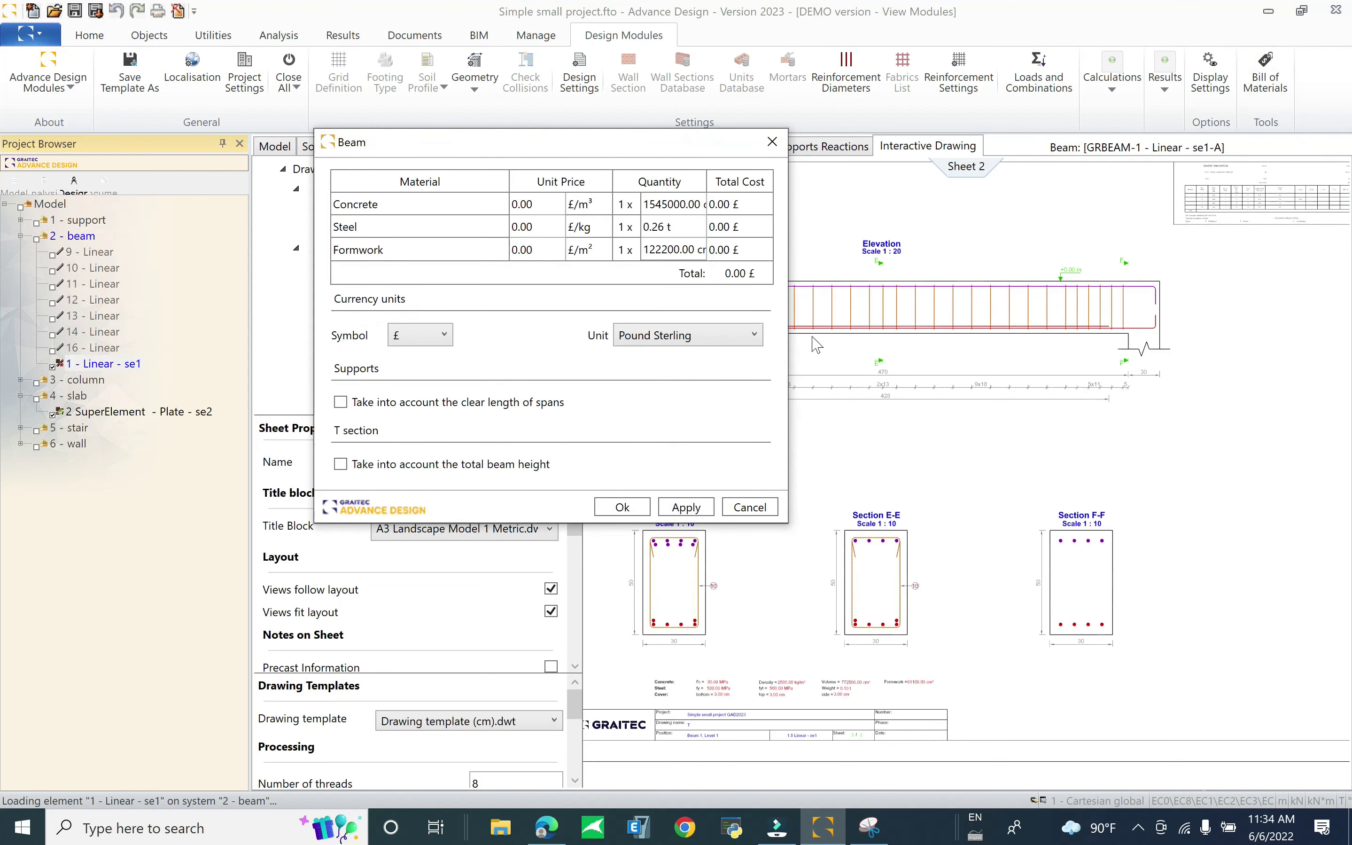
pyautogui.click(623, 507)
pyautogui.click(1254, 94)
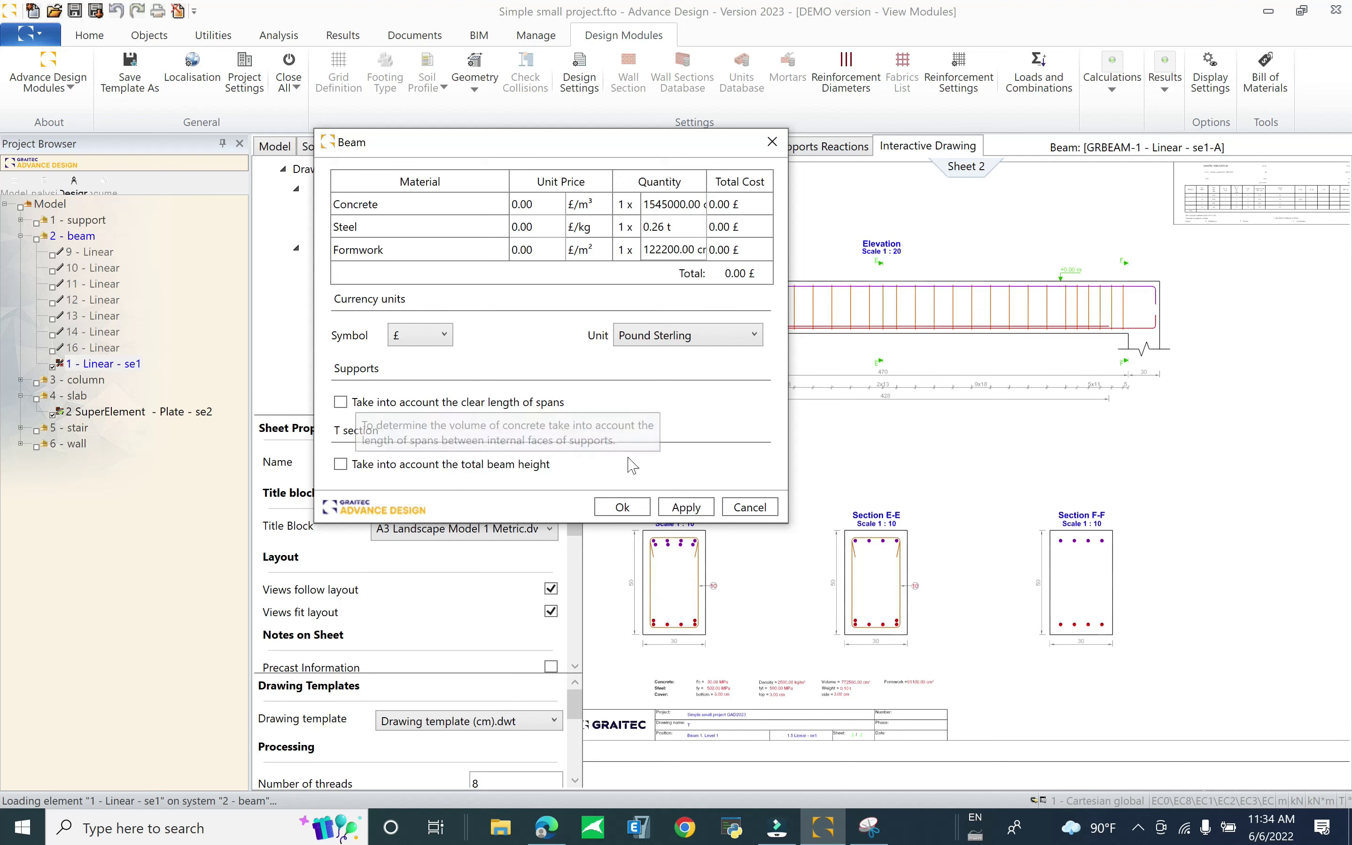
pyautogui.click(624, 507)
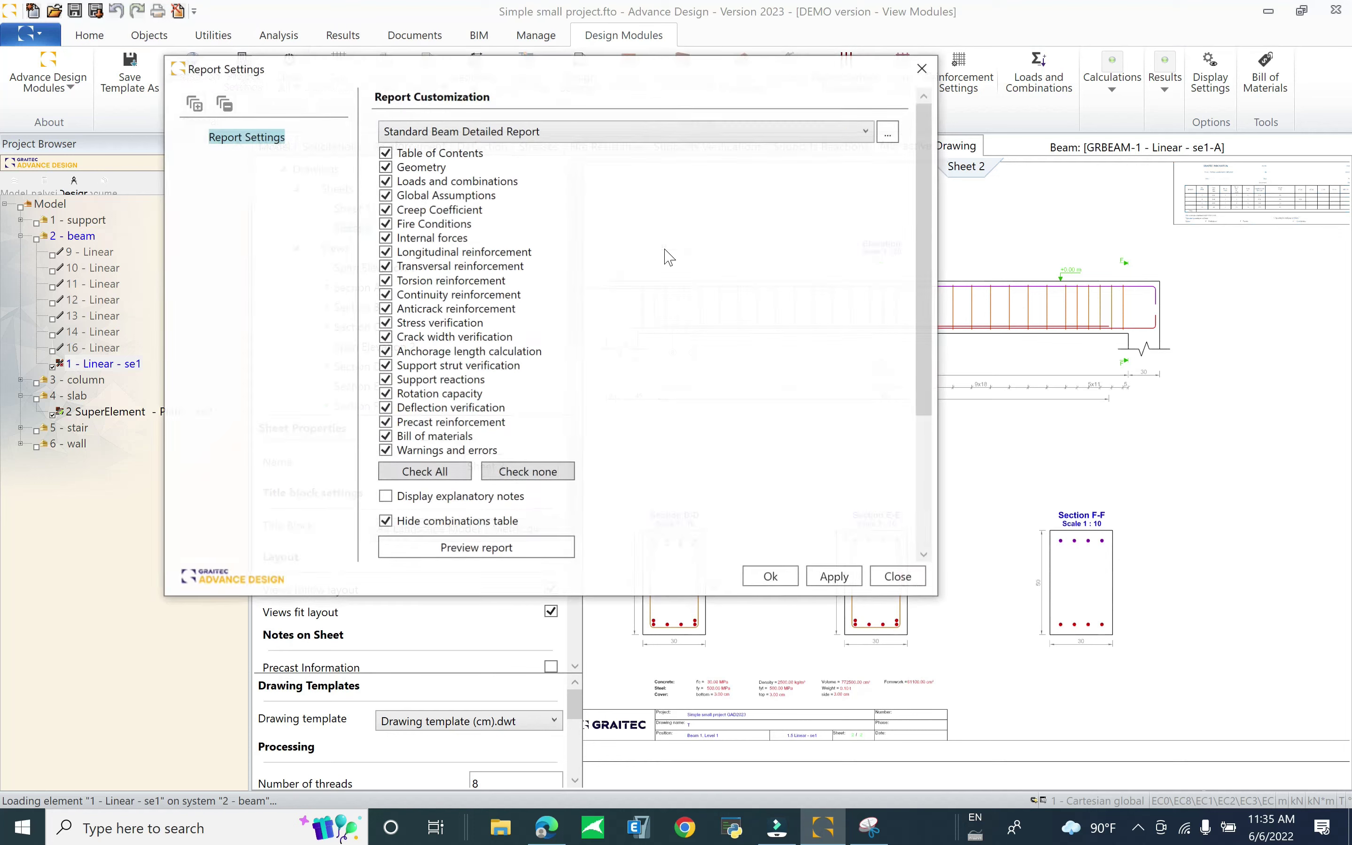
# Choose the Standard Beam Detailed Report template in the beam's report settings and confirm it
pyautogui.click(518, 133)
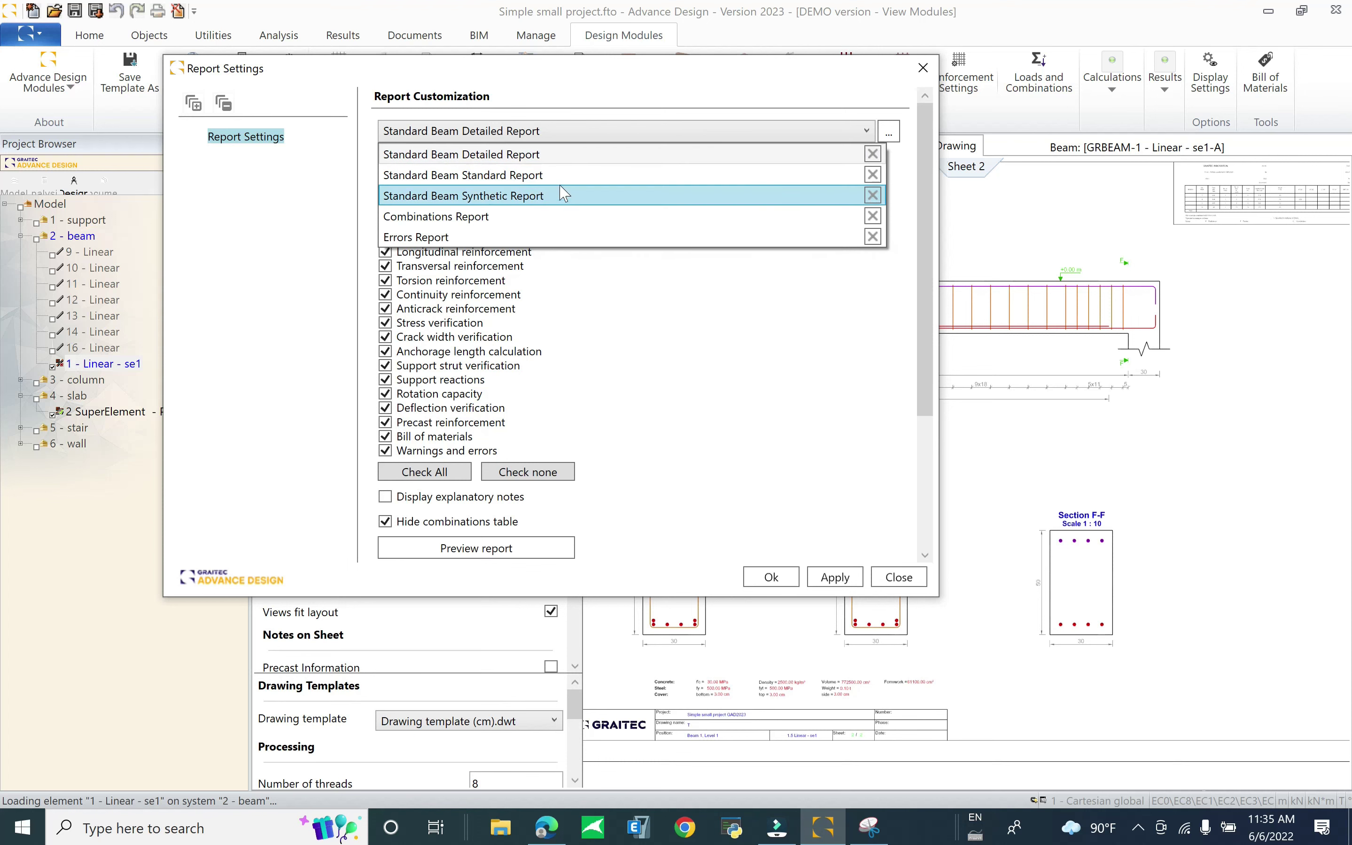
pyautogui.click(563, 158)
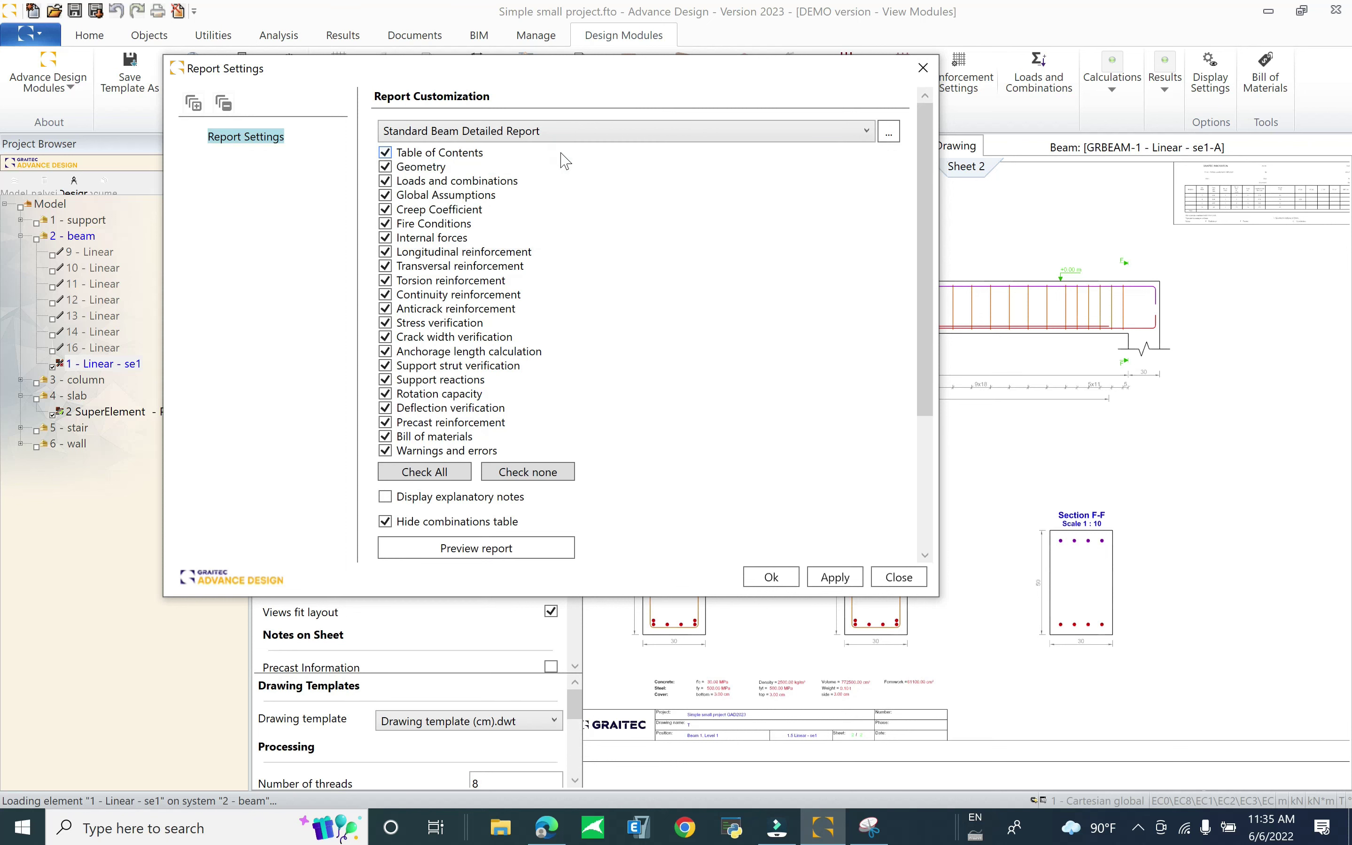
pyautogui.click(773, 582)
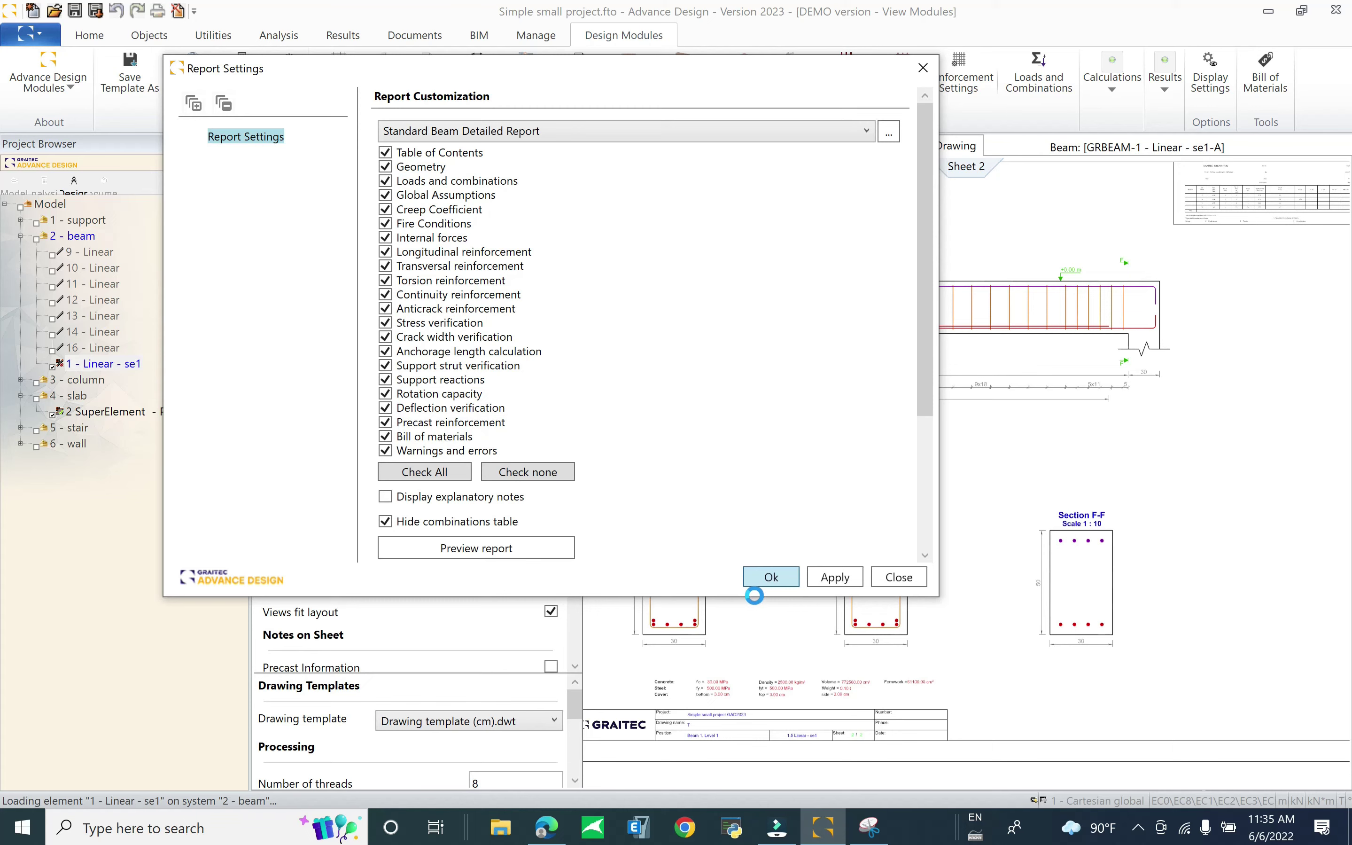
# Generate the beam's detailed report and check the running windows while it is being created
pyautogui.click(1166, 81)
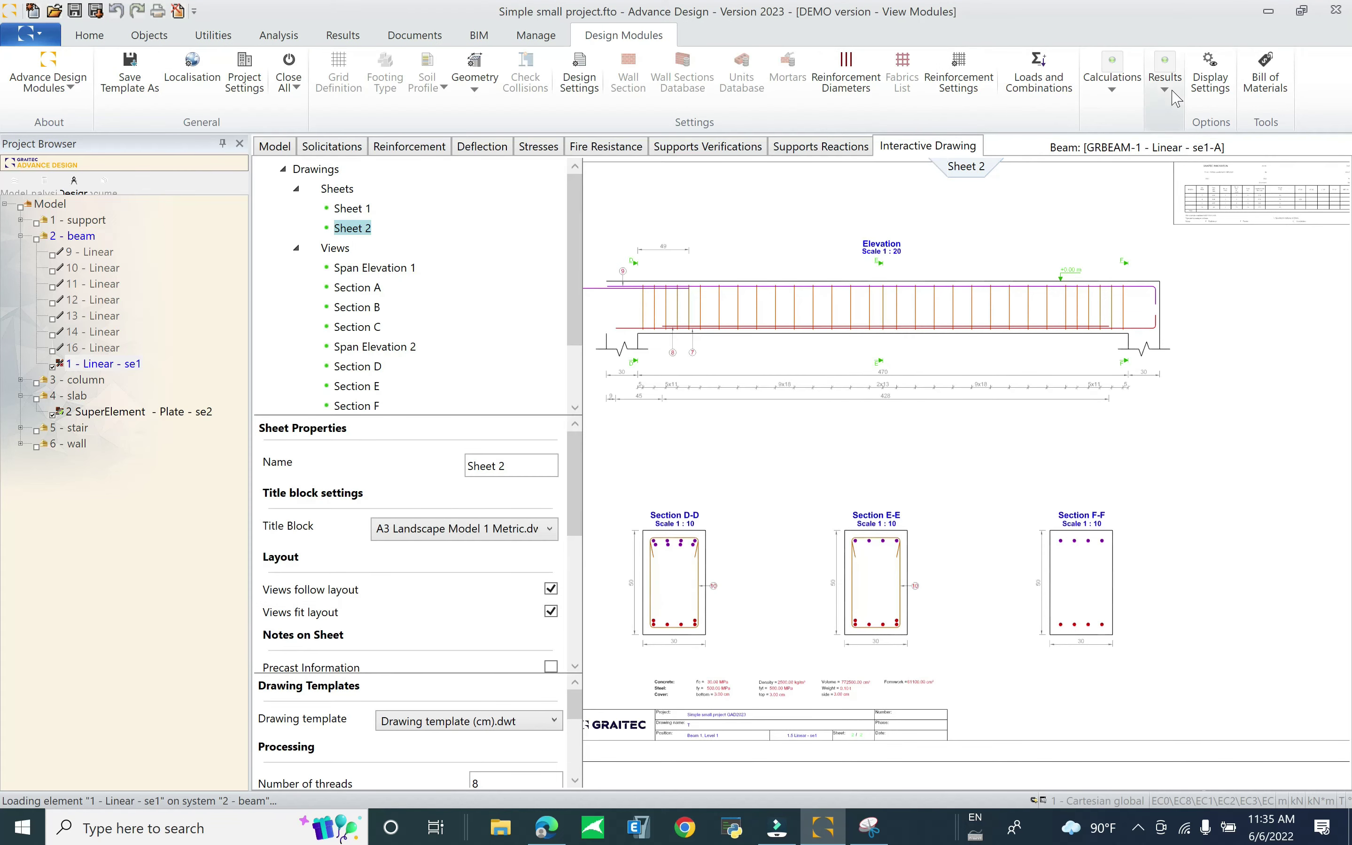
pyautogui.click(1307, 166)
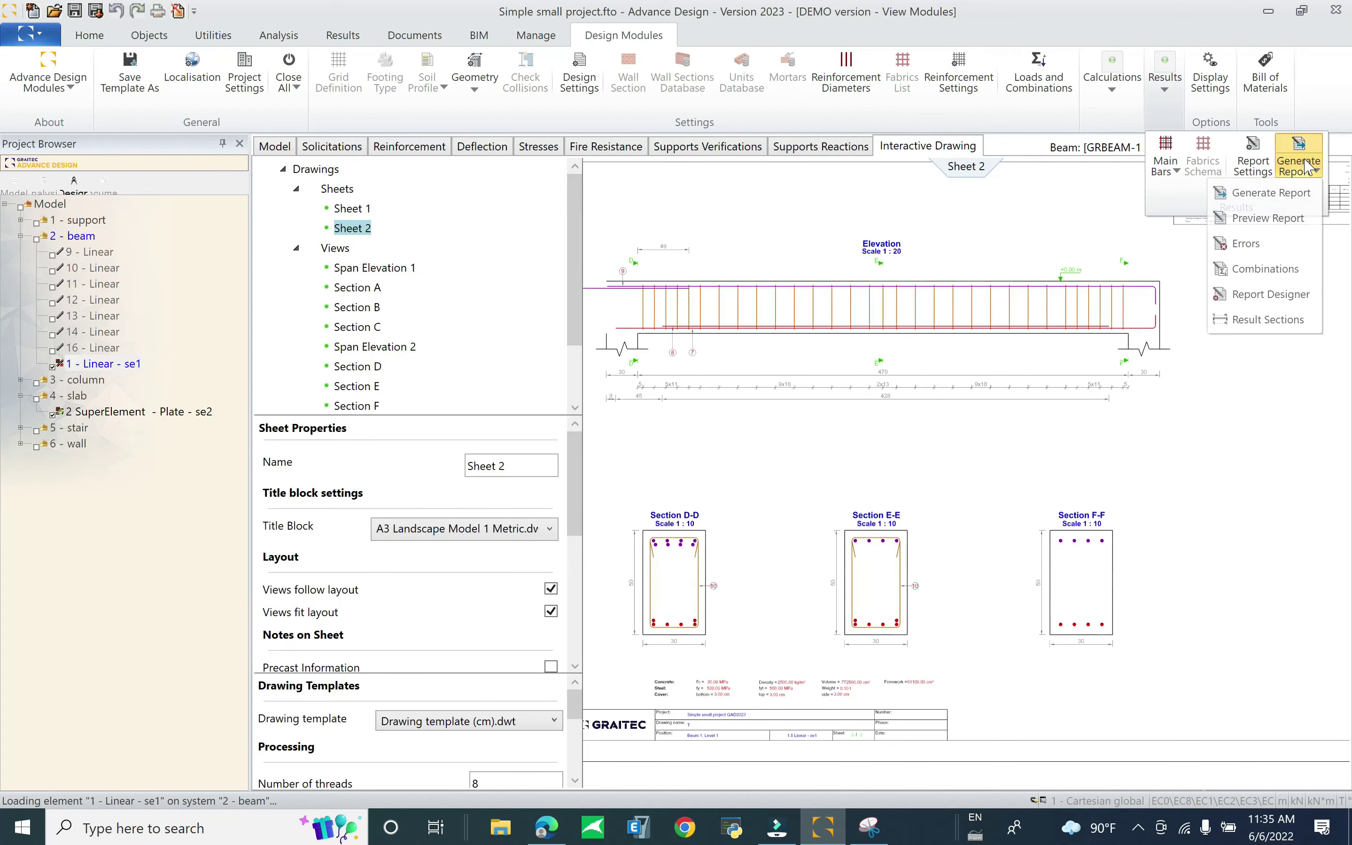
pyautogui.click(1302, 152)
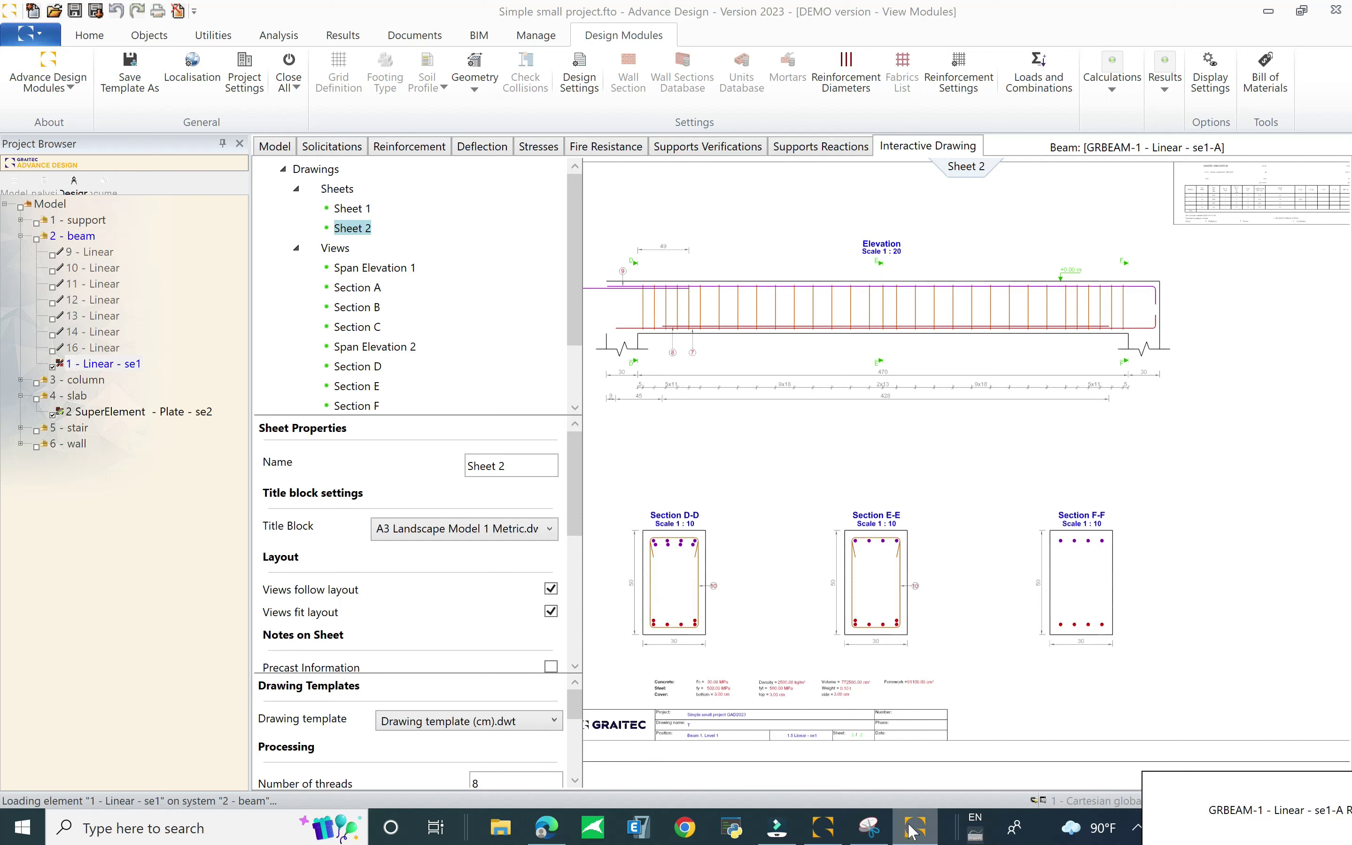
pyautogui.click(824, 833)
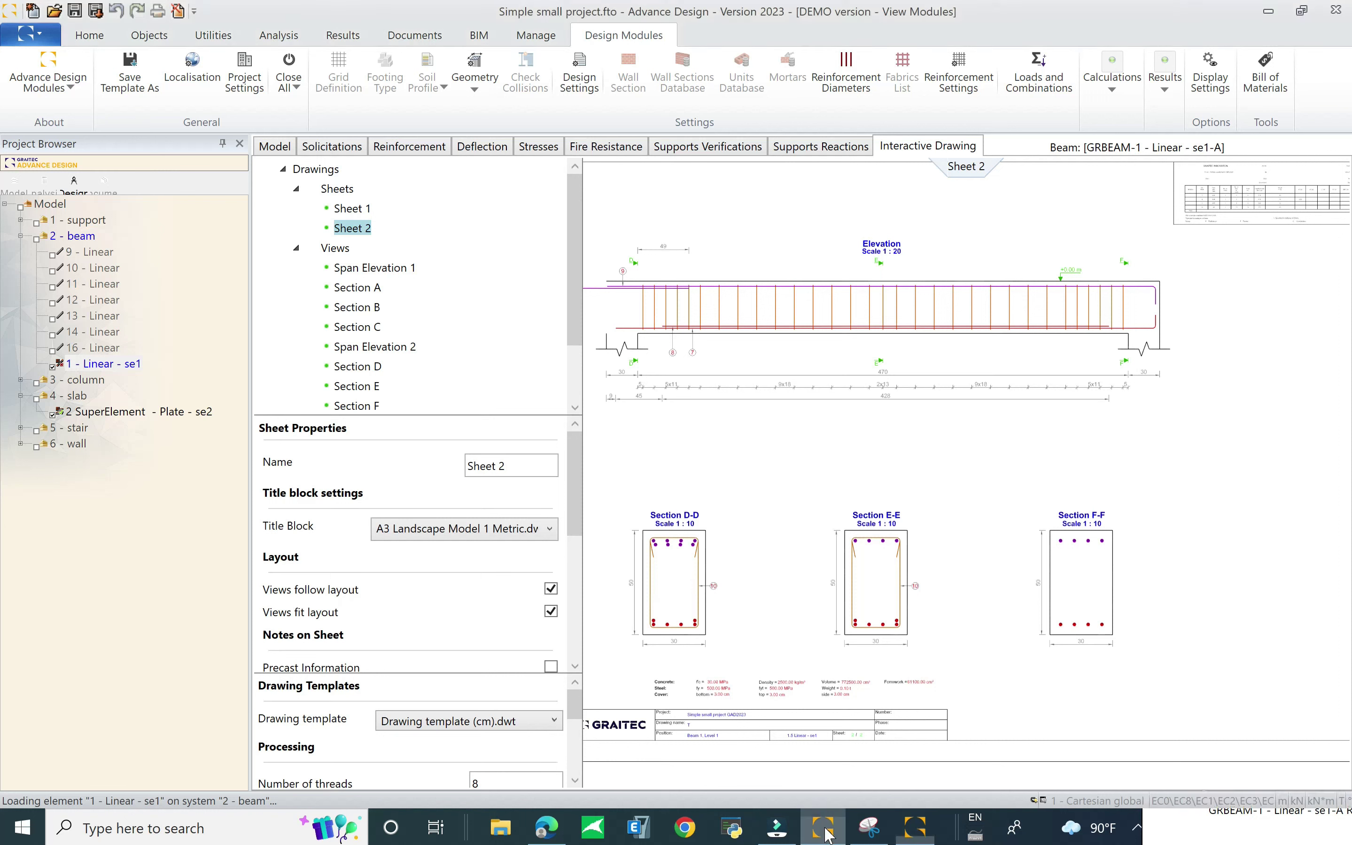
pyautogui.click(915, 827)
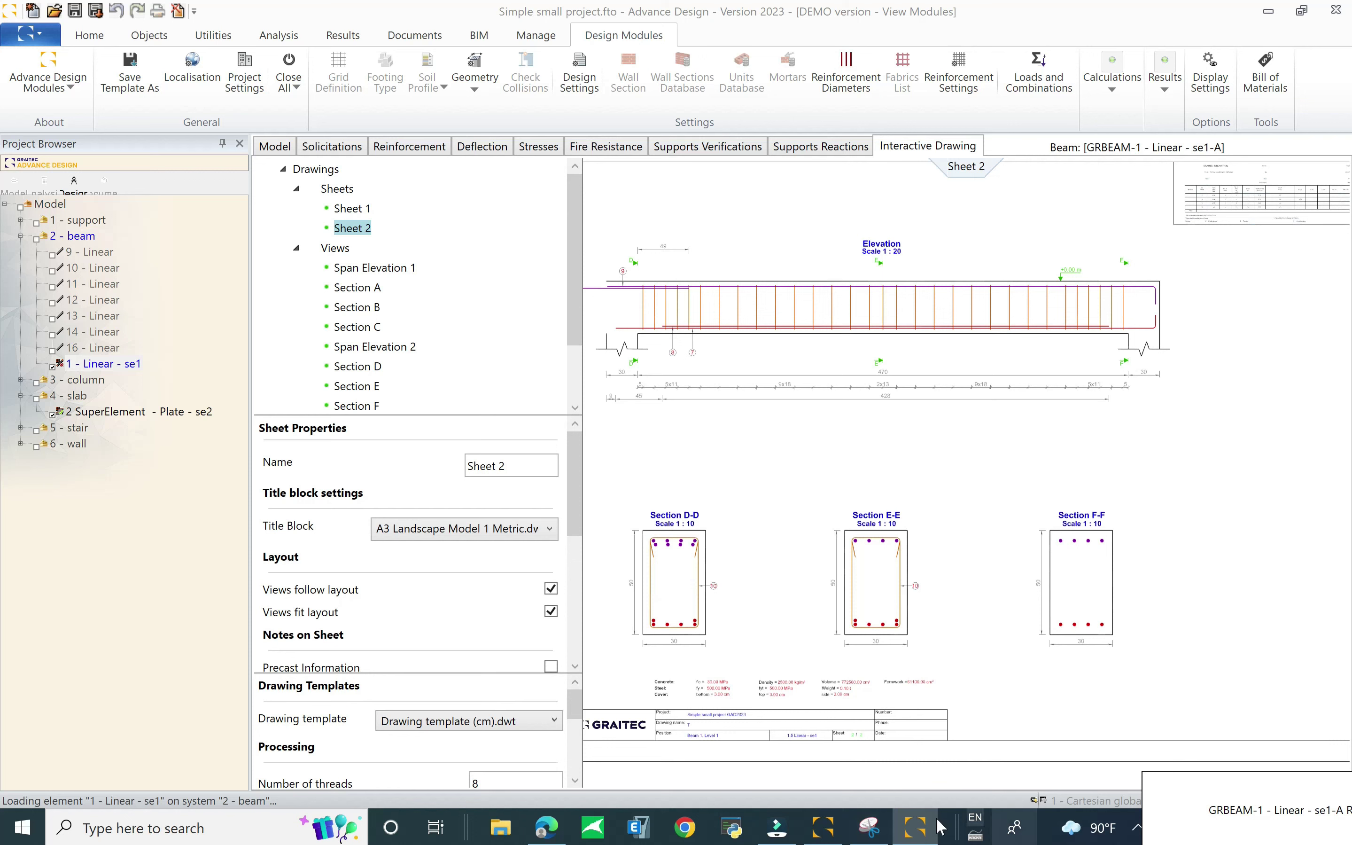
pyautogui.moveTo(820, 836)
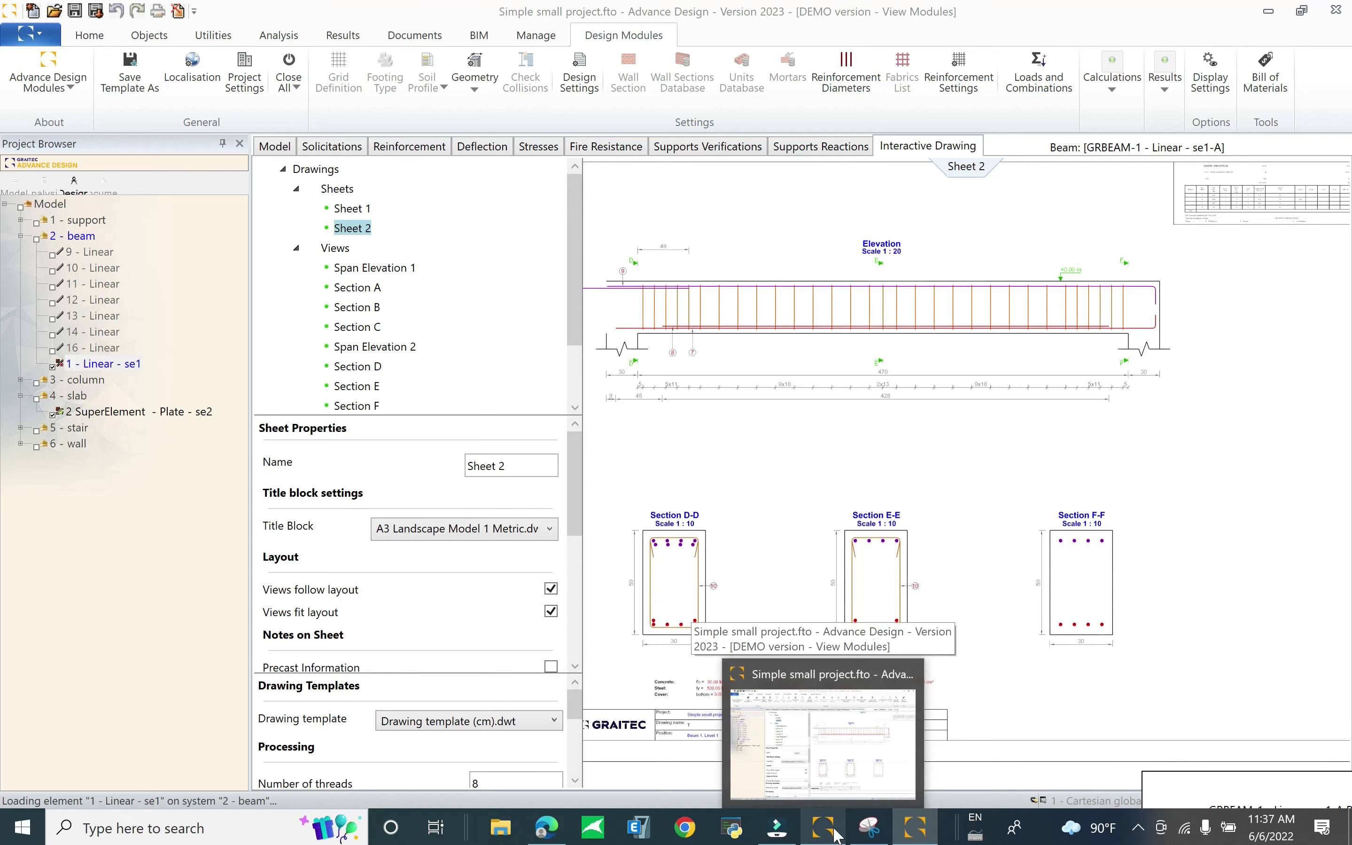
pyautogui.click(820, 836)
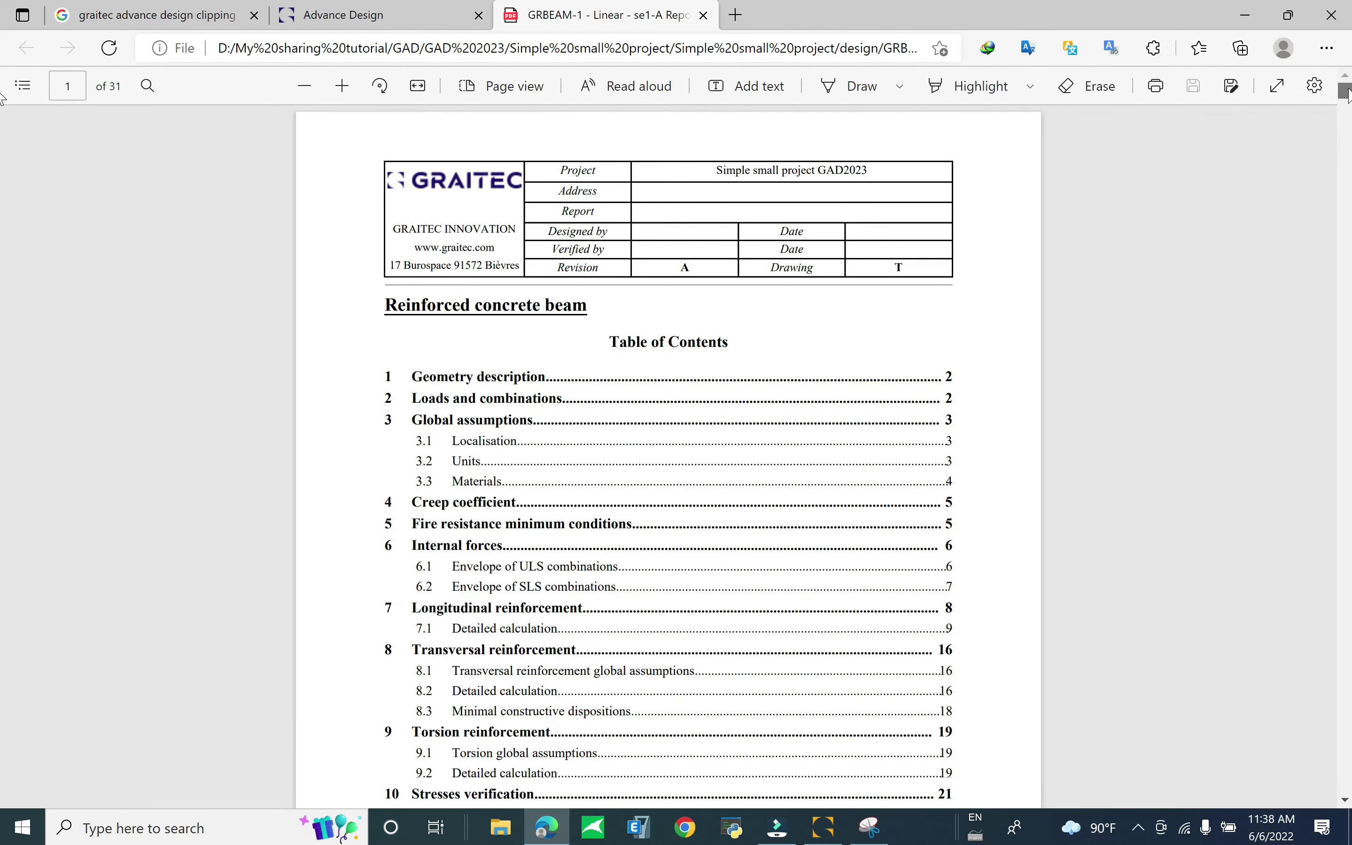
# Read through the beam report's contents, geometry, load combinations, materials, concrete covers, creep coefficient and internal force envelopes
pyautogui.scroll(-4, 814, 163)
pyautogui.scroll(4, 845, 232)
pyautogui.scroll(-10, 1013, 355)
pyautogui.scroll(-15, 3, 181)
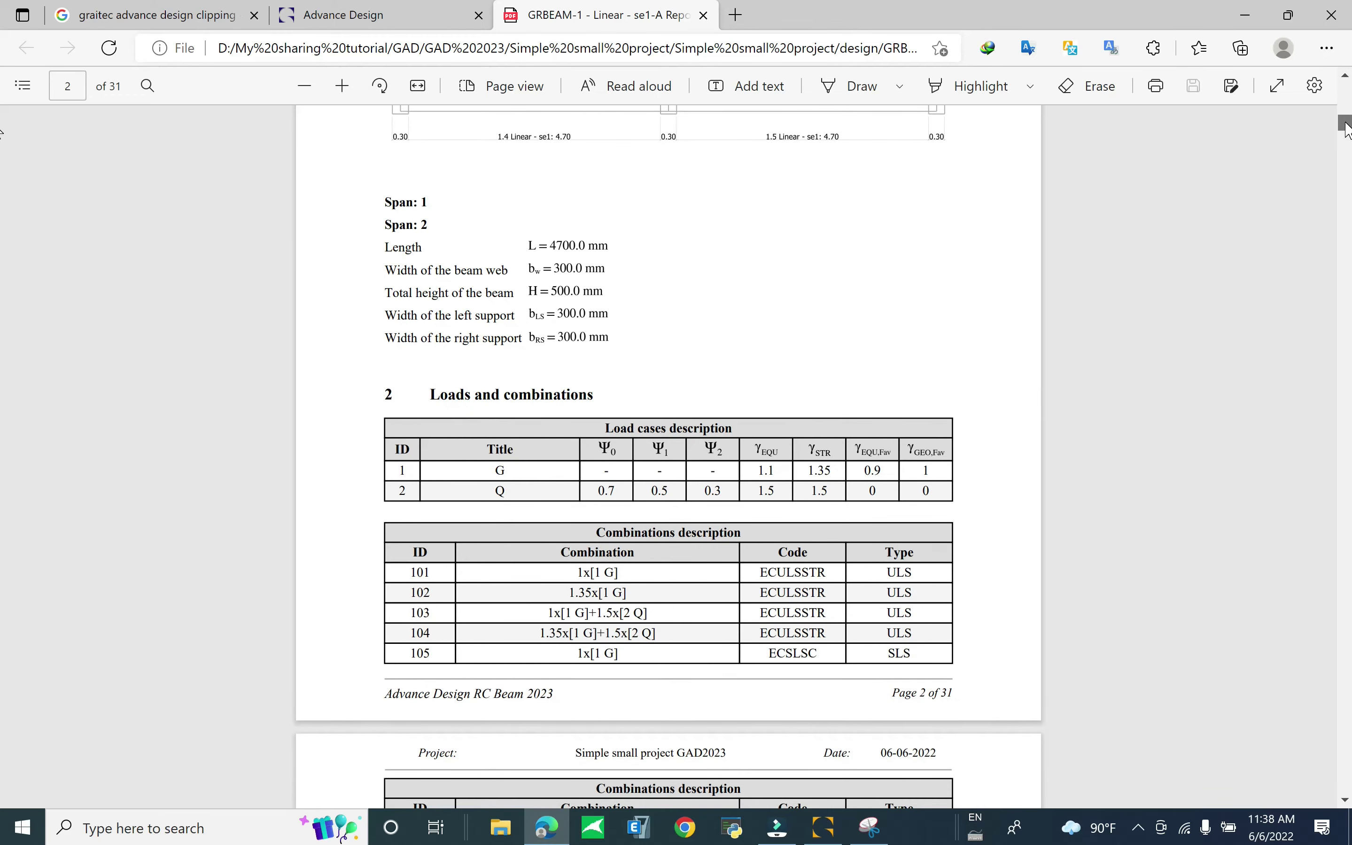
pyautogui.scroll(-15, 1165, 310)
pyautogui.scroll(-12, 1180, 335)
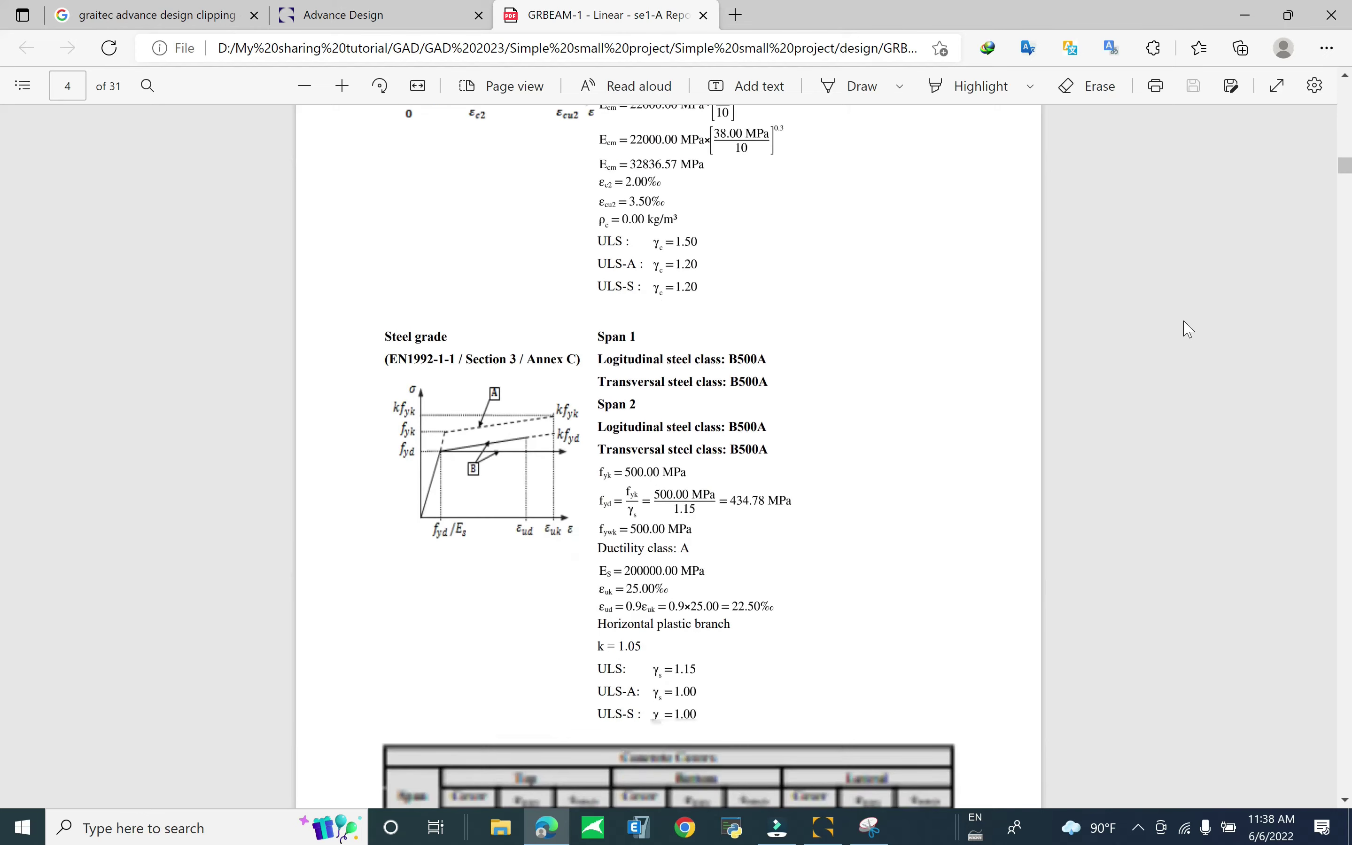
pyautogui.scroll(-10, 1188, 330)
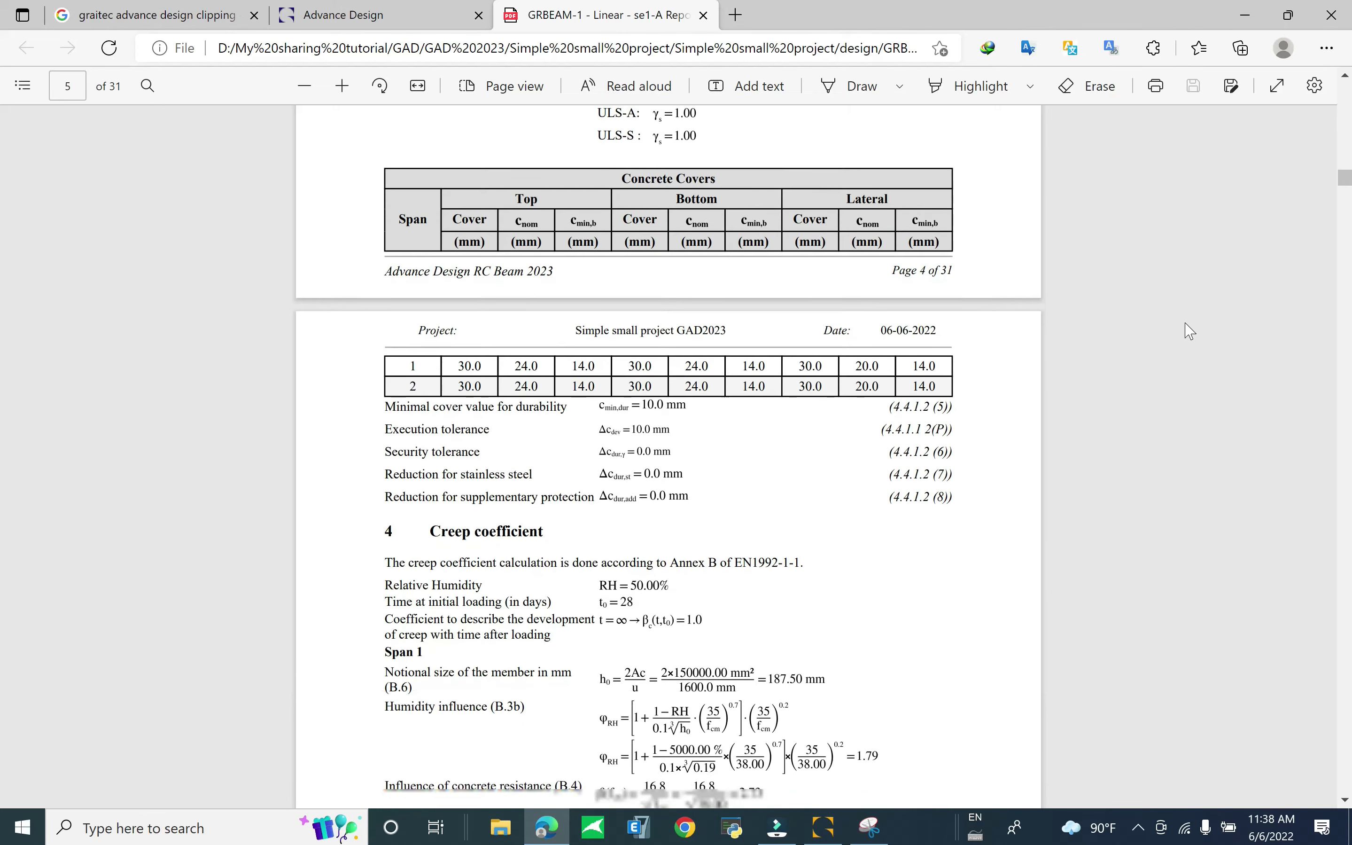
pyautogui.scroll(-4, 1190, 330)
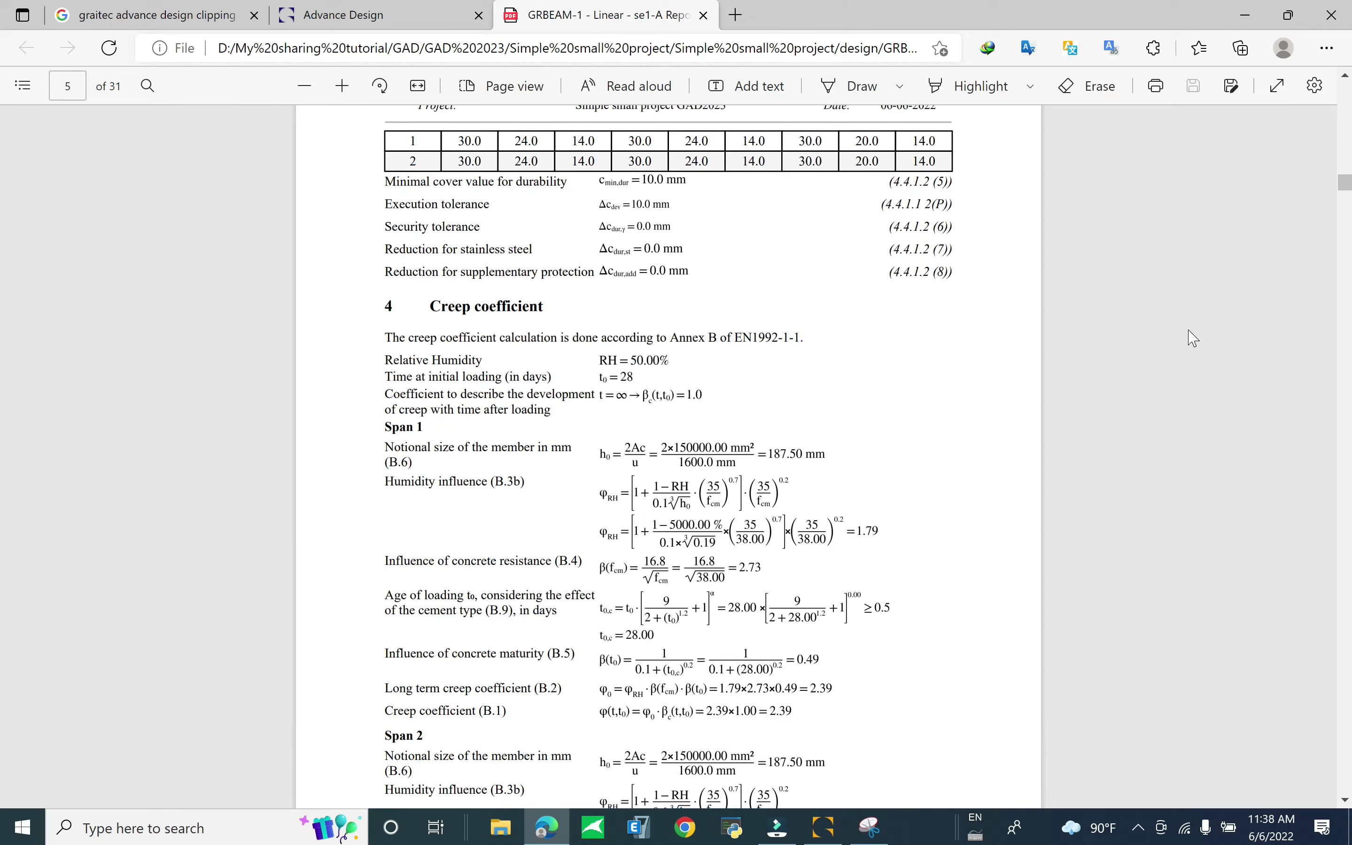
pyautogui.scroll(-20, 1192, 337)
pyautogui.scroll(-20, 1187, 355)
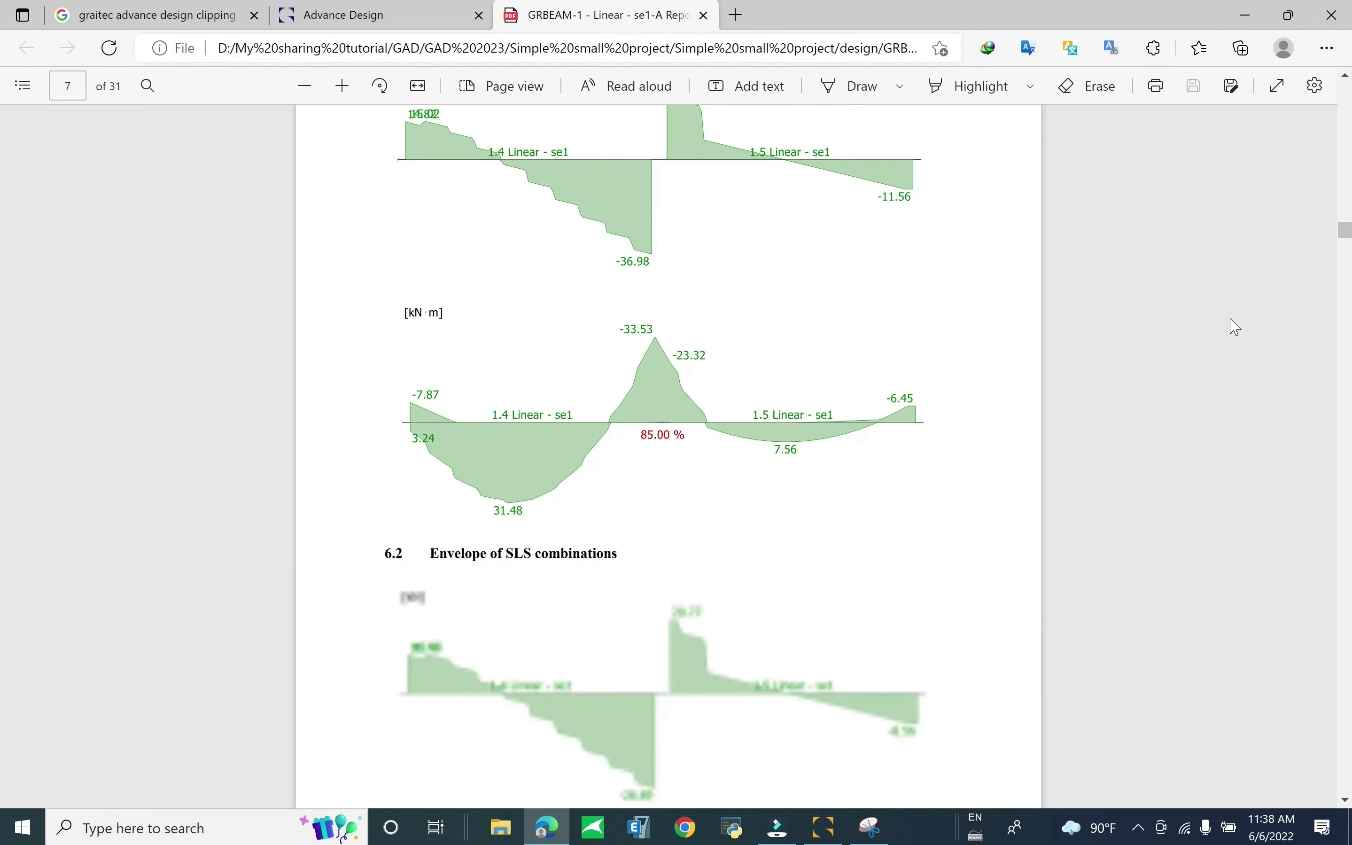
# Examine the longitudinal reinforcement calculations for both spans in the beam report
pyautogui.scroll(-15, 1229, 335)
pyautogui.scroll(-15, 1228, 388)
pyautogui.scroll(-15, 1229, 400)
pyautogui.scroll(-10, 1178, 401)
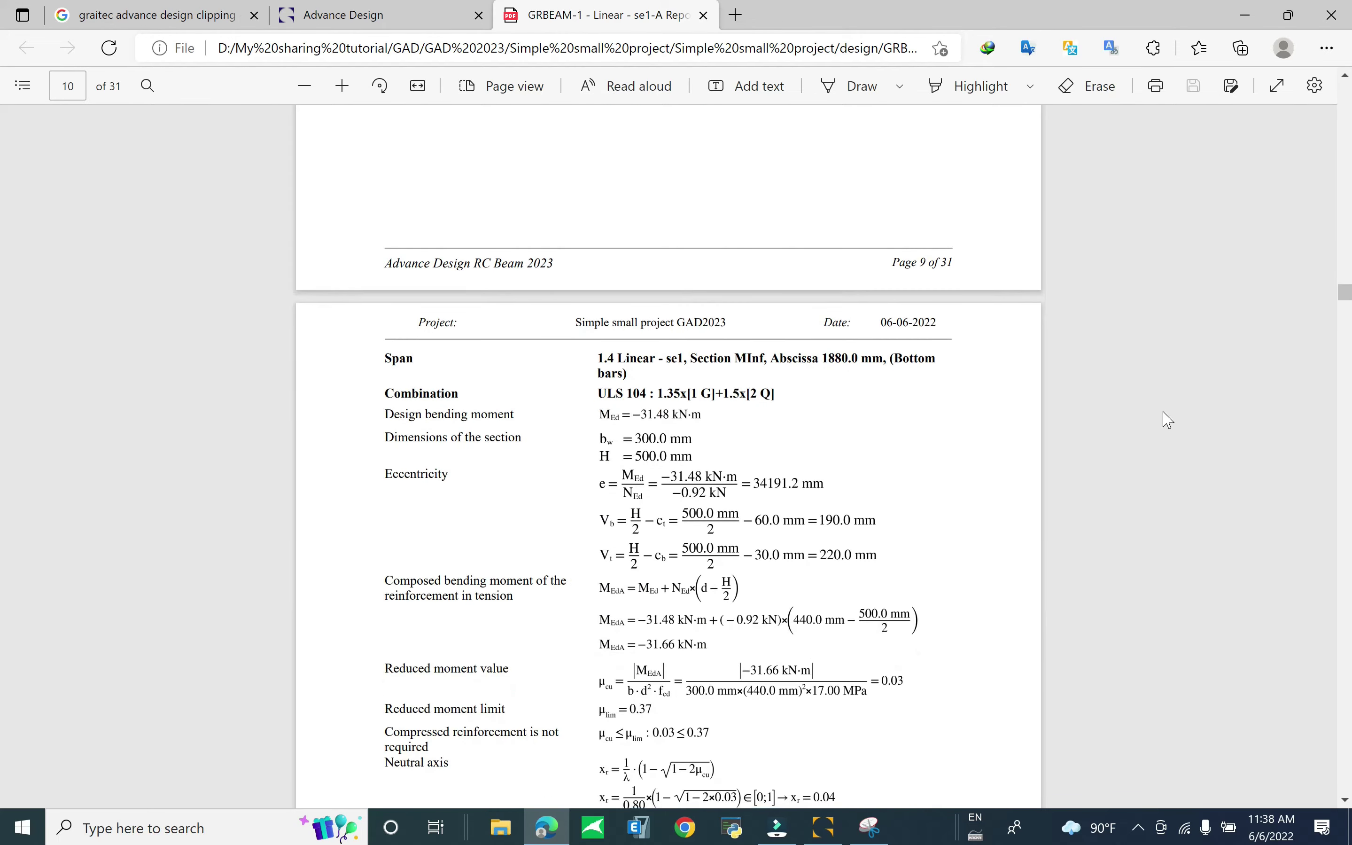
pyautogui.scroll(-15, 1166, 419)
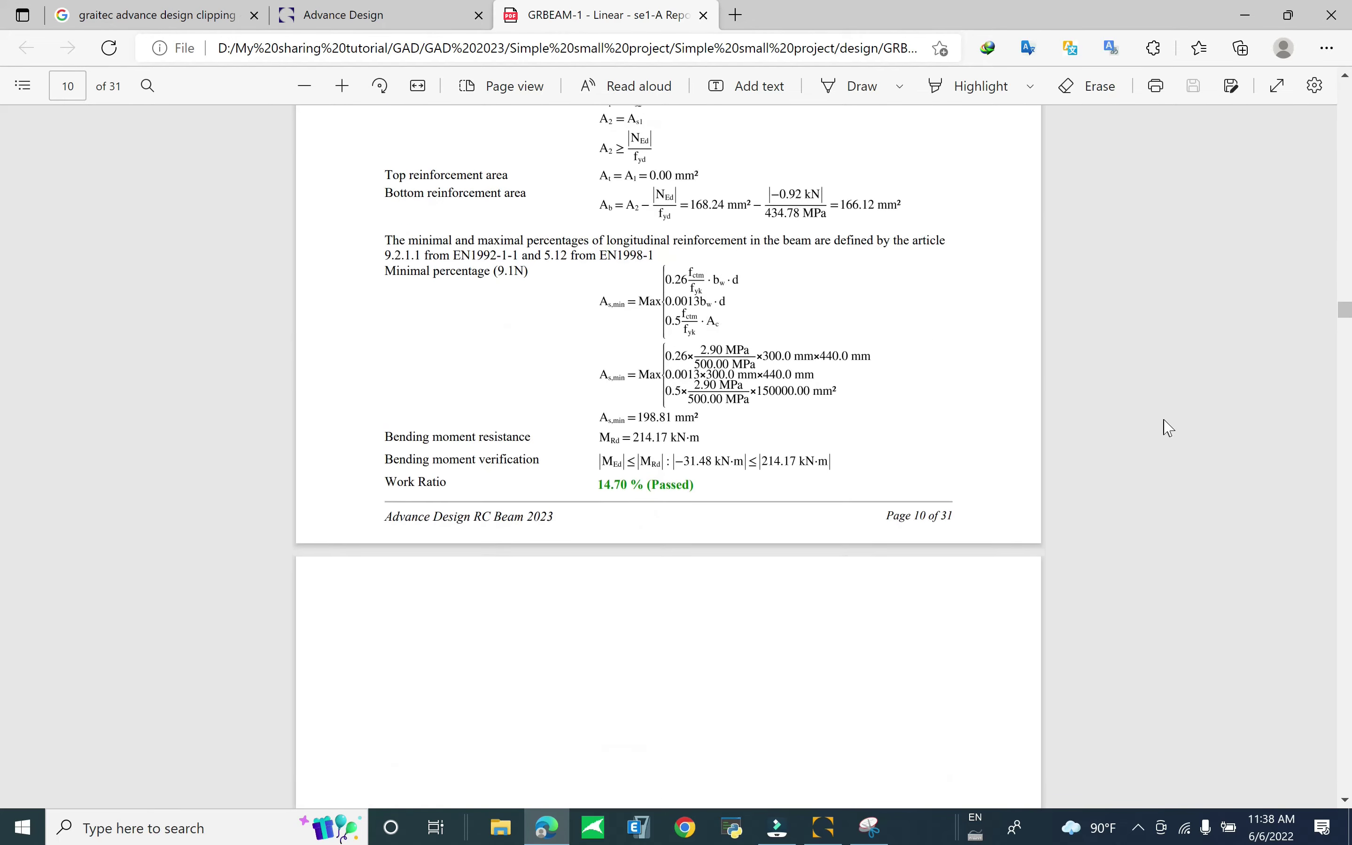
pyautogui.scroll(-12, 1169, 428)
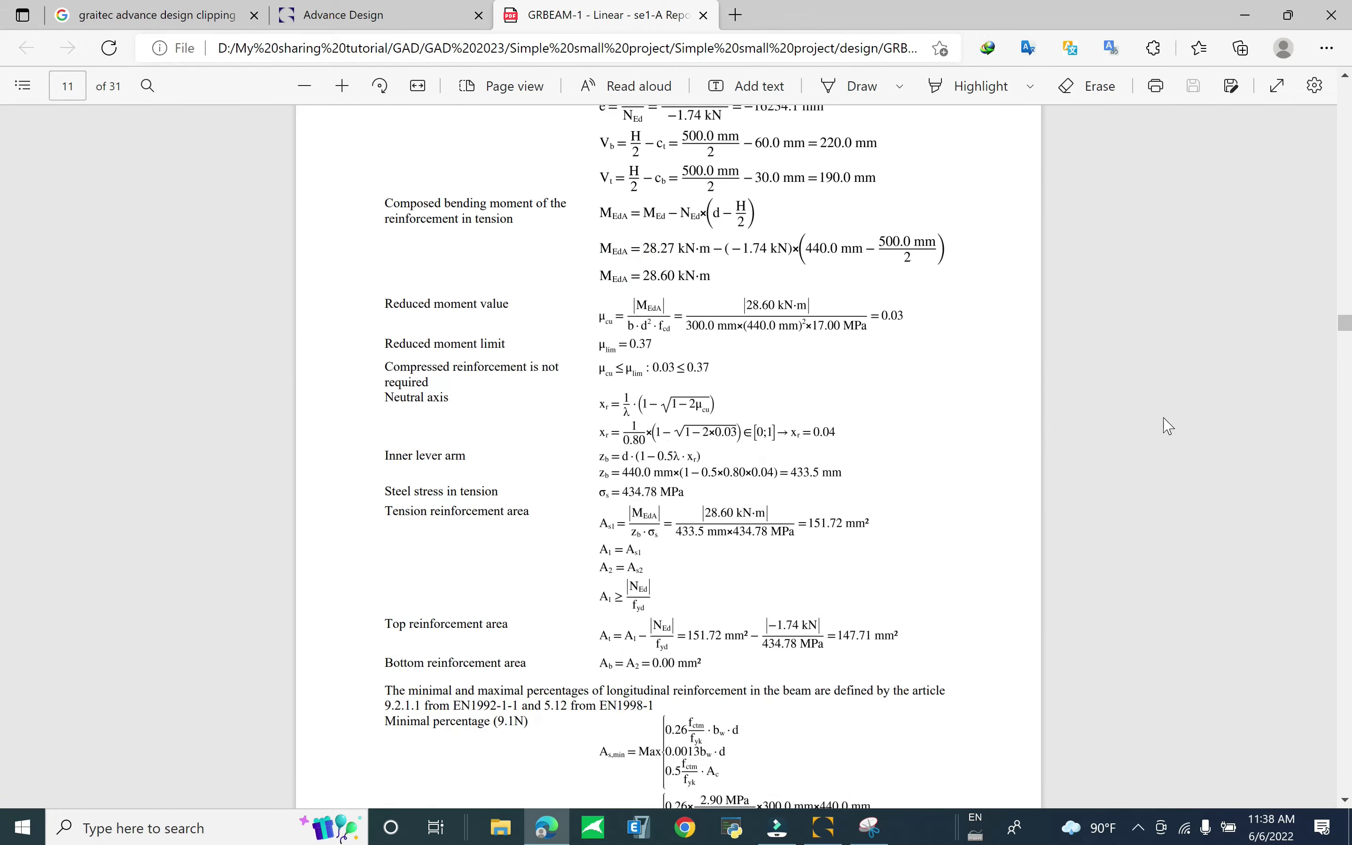
pyautogui.scroll(-15, 1169, 427)
pyautogui.scroll(-15, 1169, 423)
pyautogui.scroll(-15, 1173, 418)
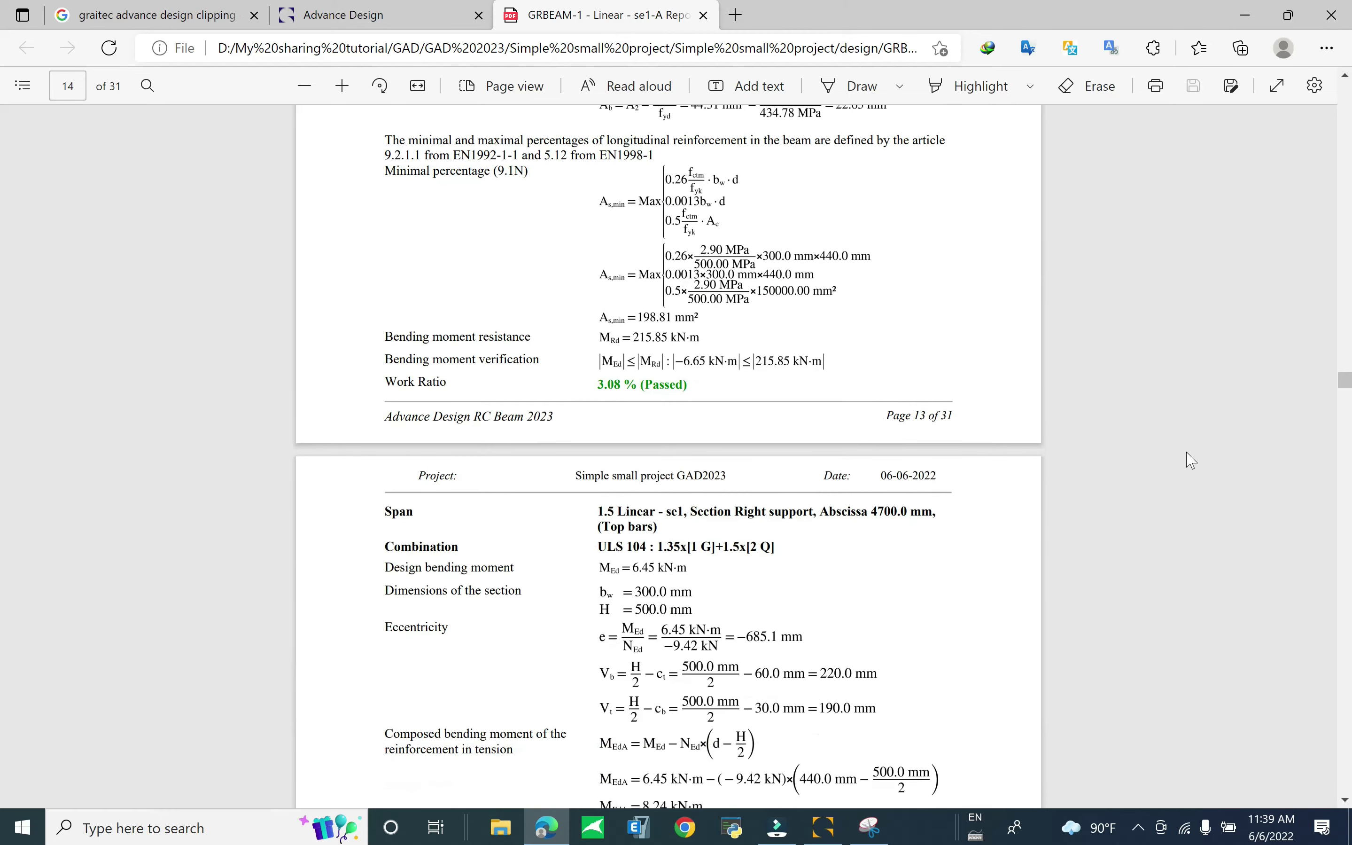
# Examine the transversal and torsion reinforcement calculations in the beam report
pyautogui.scroll(-15, 1190, 460)
pyautogui.scroll(-15, 1166, 490)
pyautogui.scroll(-8, 1171, 487)
pyautogui.scroll(-10, 1172, 486)
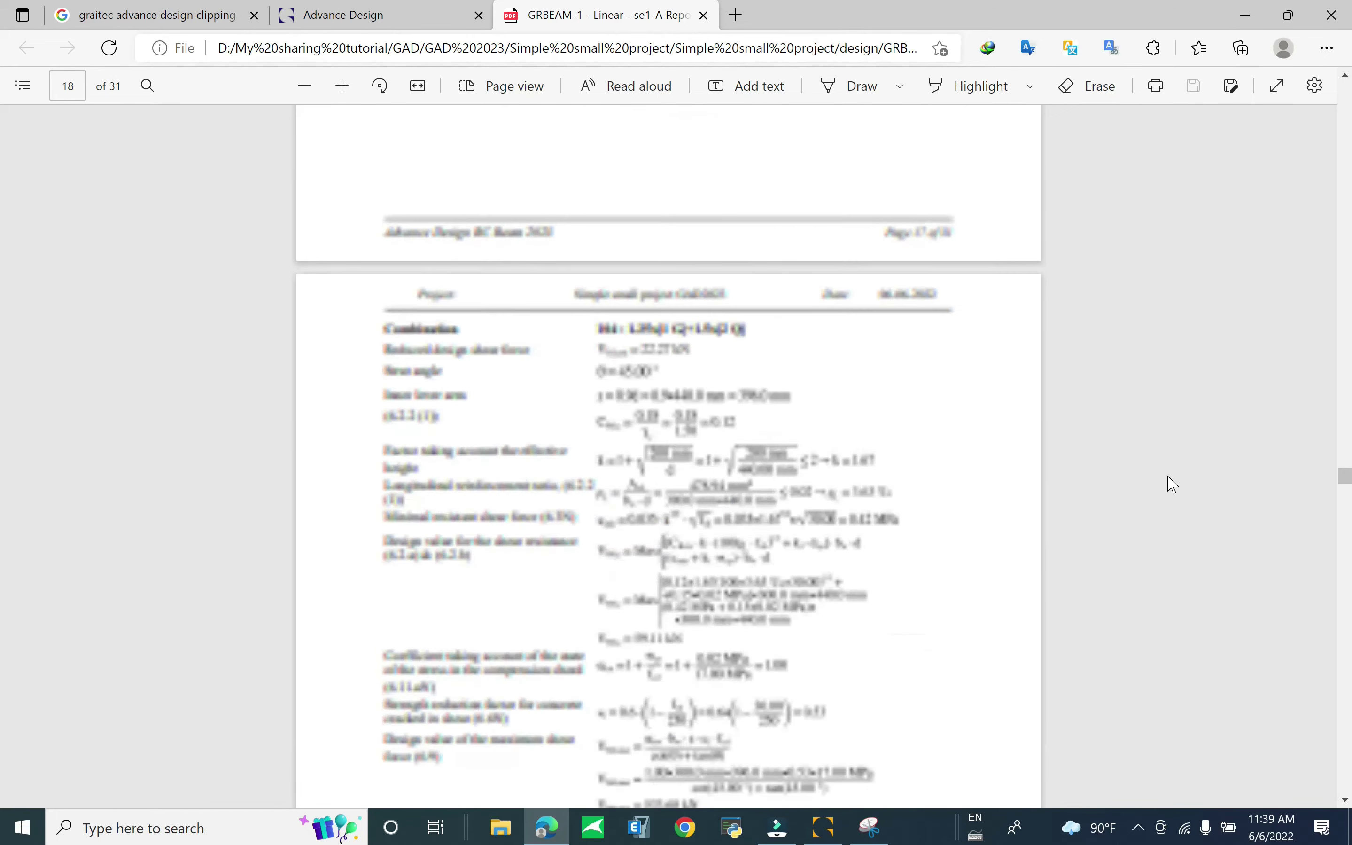
pyautogui.scroll(-15, 1178, 477)
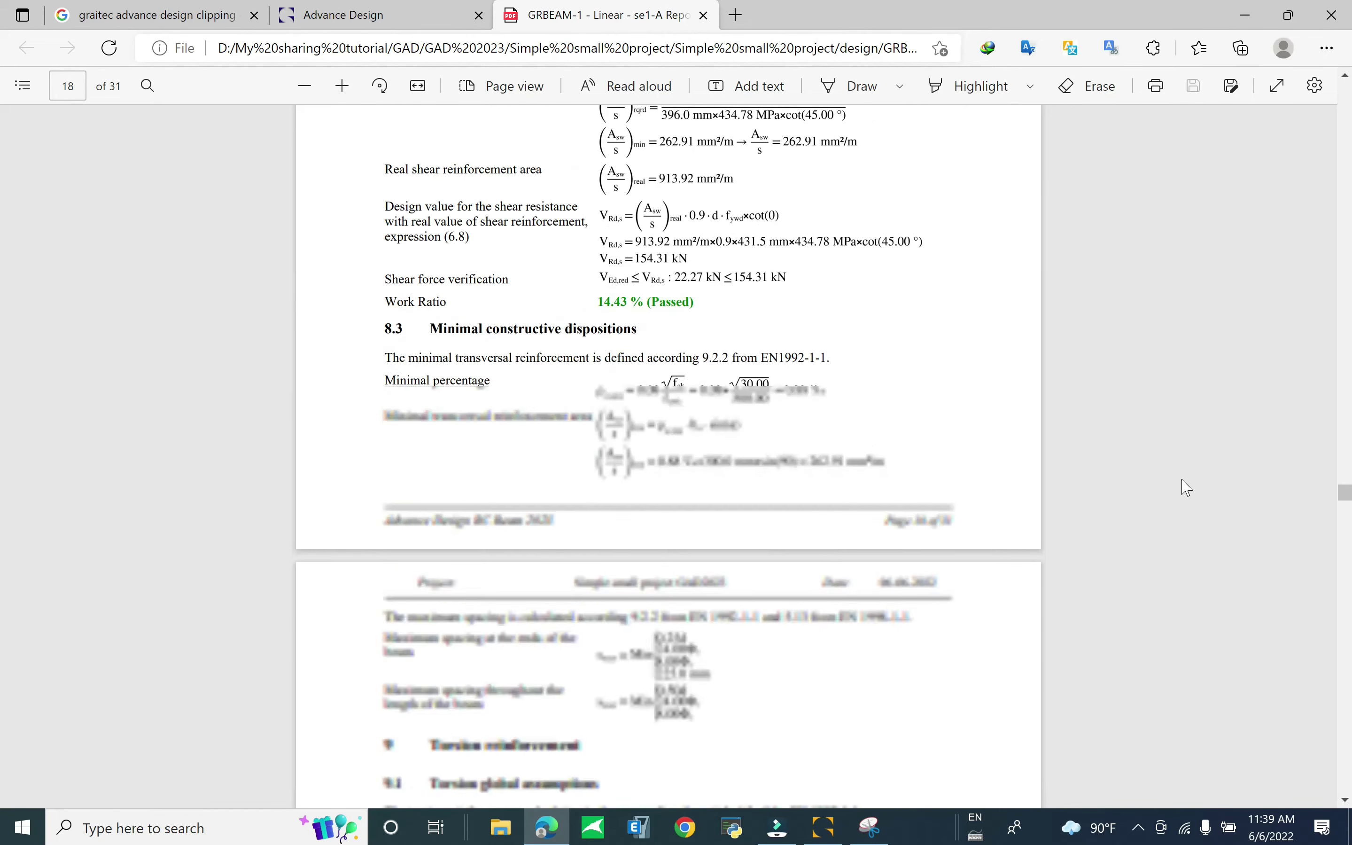
pyautogui.scroll(-15, 1347, 771)
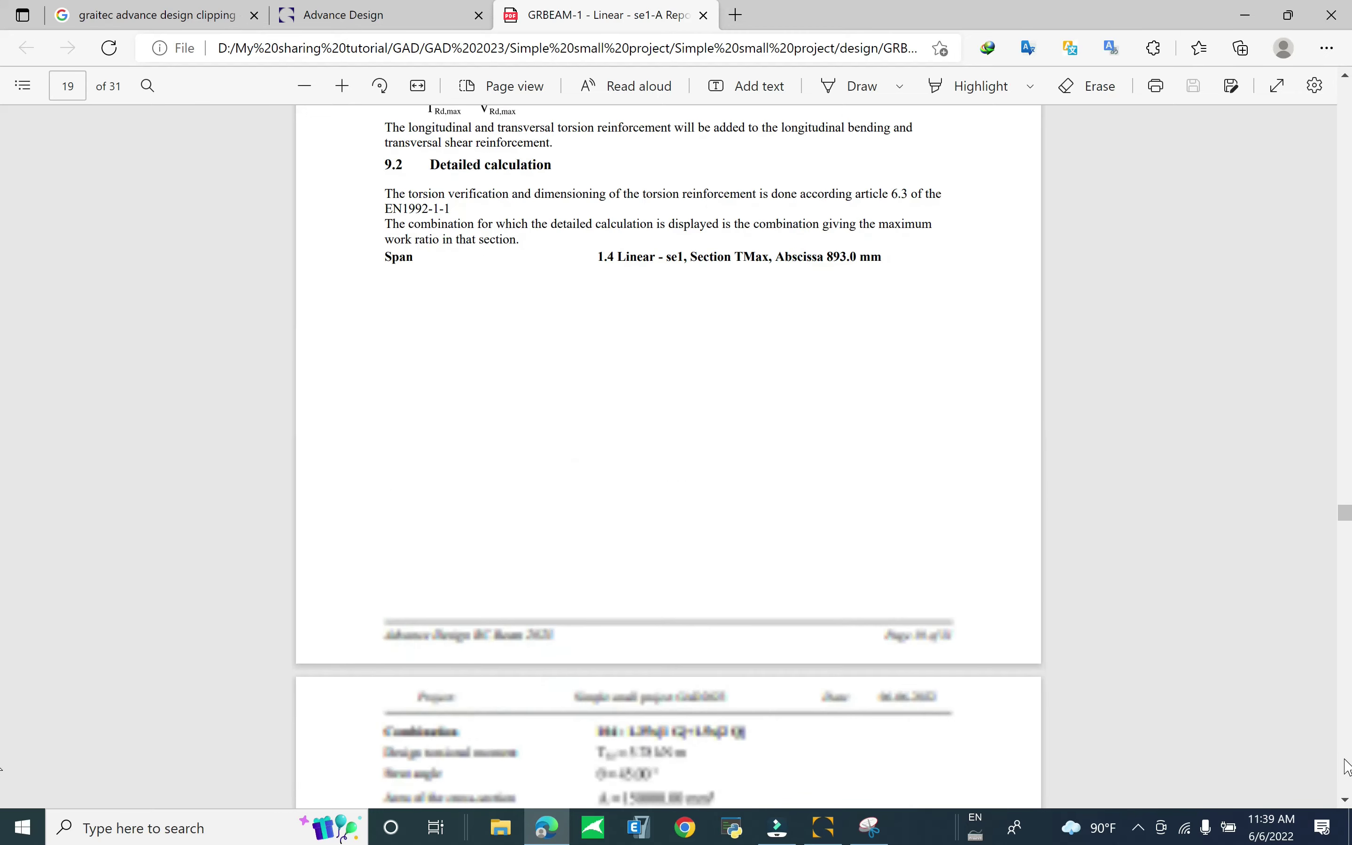
pyautogui.scroll(-20, 1347, 786)
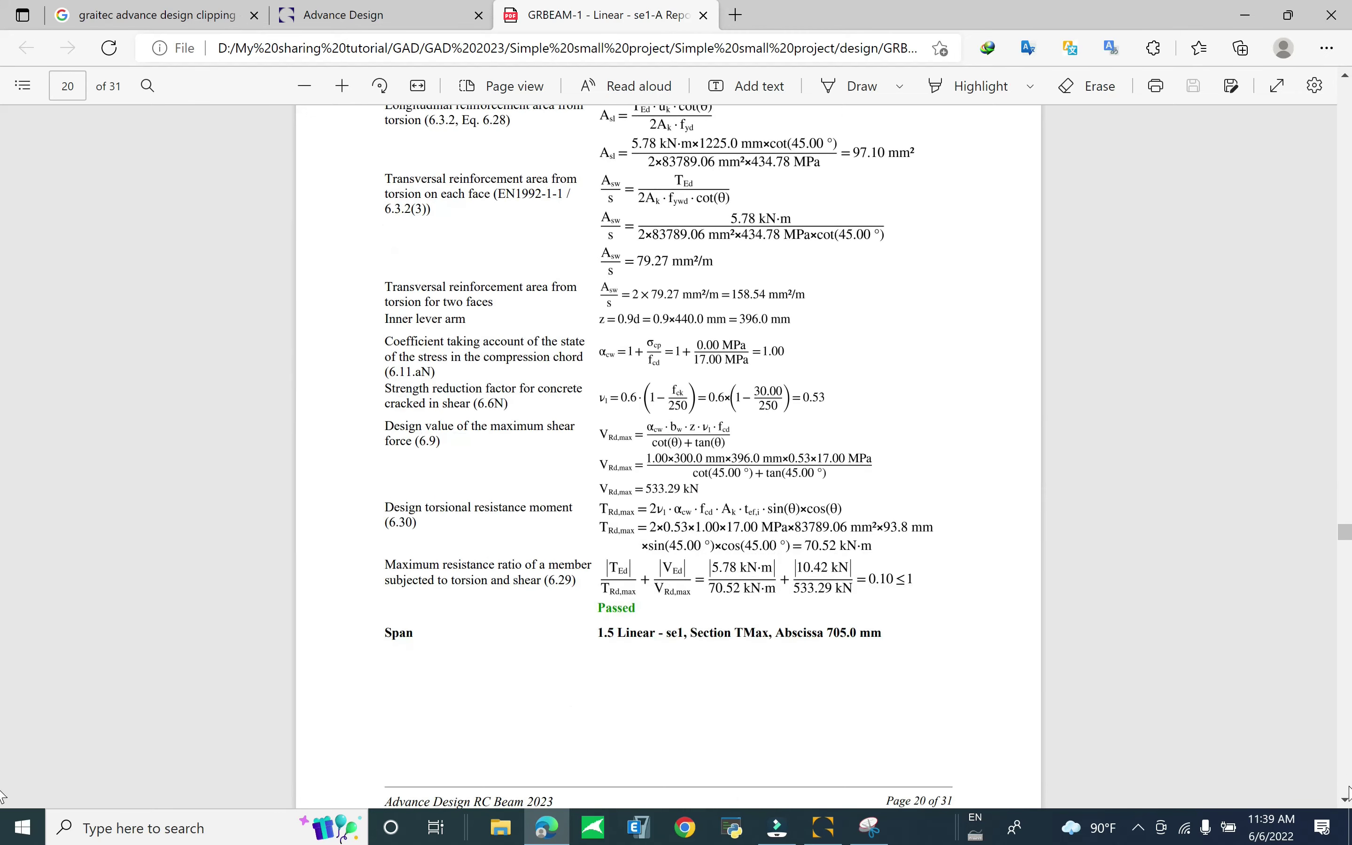
pyautogui.scroll(-10, 1347, 794)
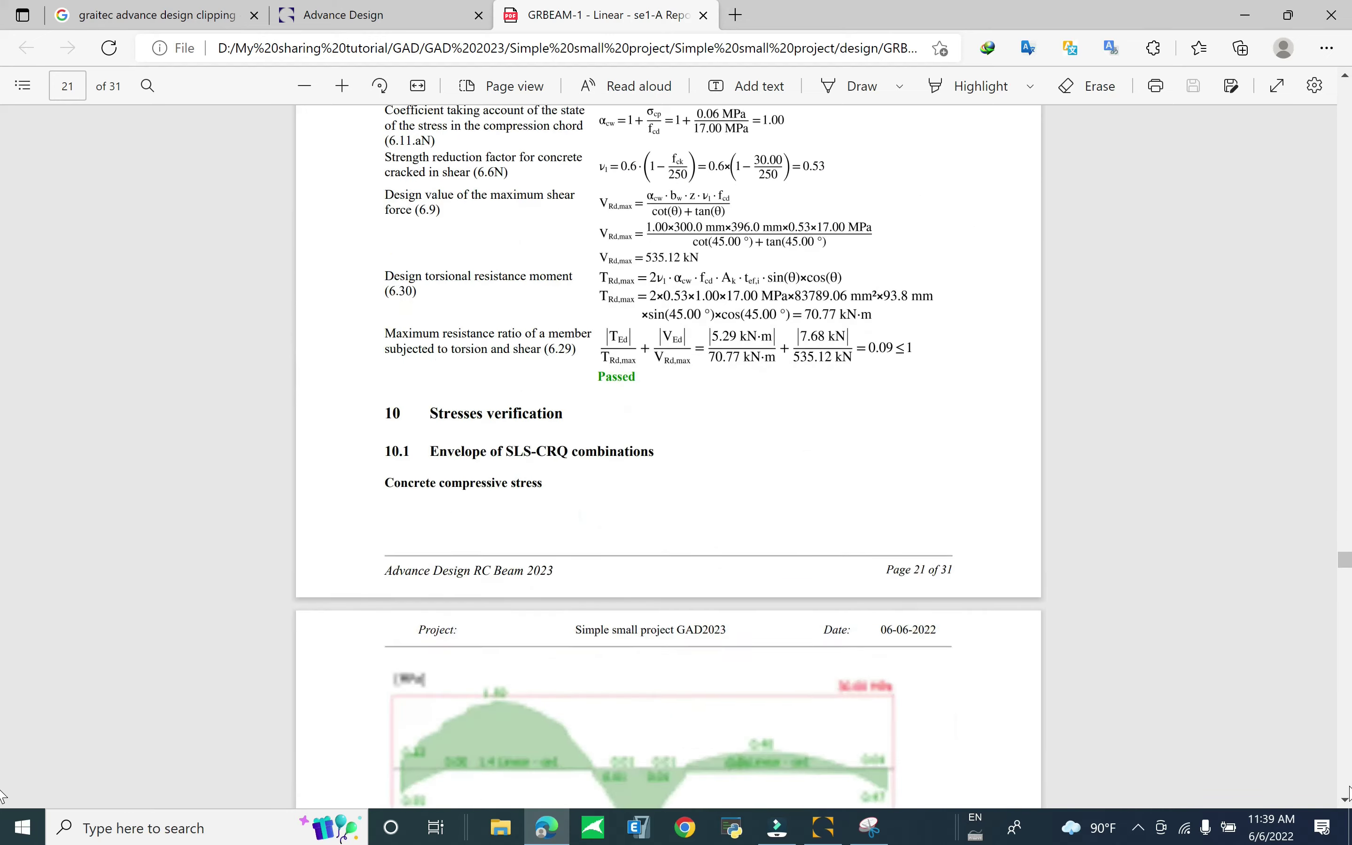
# Review the beam report's stress, crack width, anchorage and support strut verifications, continuing to the support reactions tables
pyautogui.scroll(-20, 1347, 794)
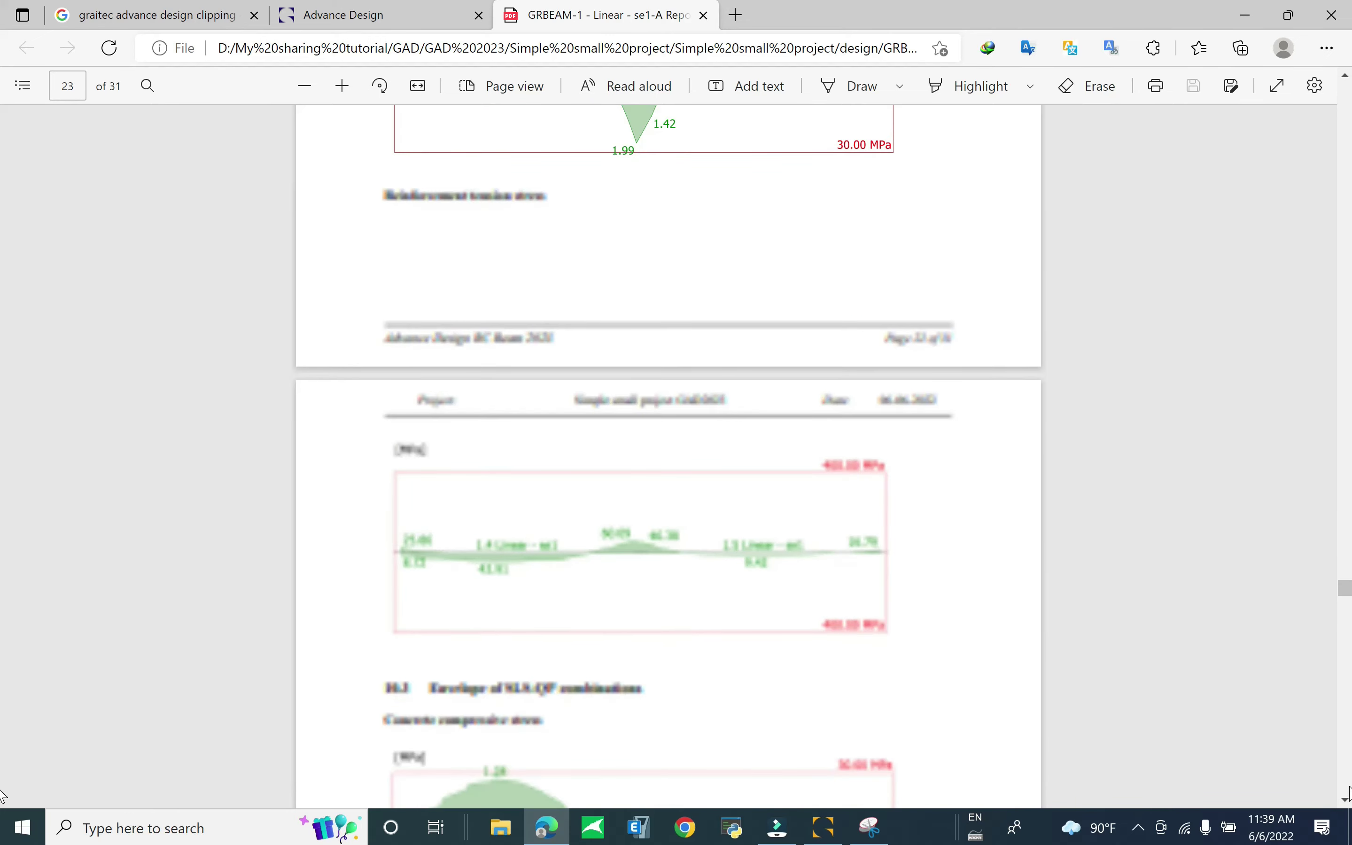
pyautogui.scroll(-20, 1347, 793)
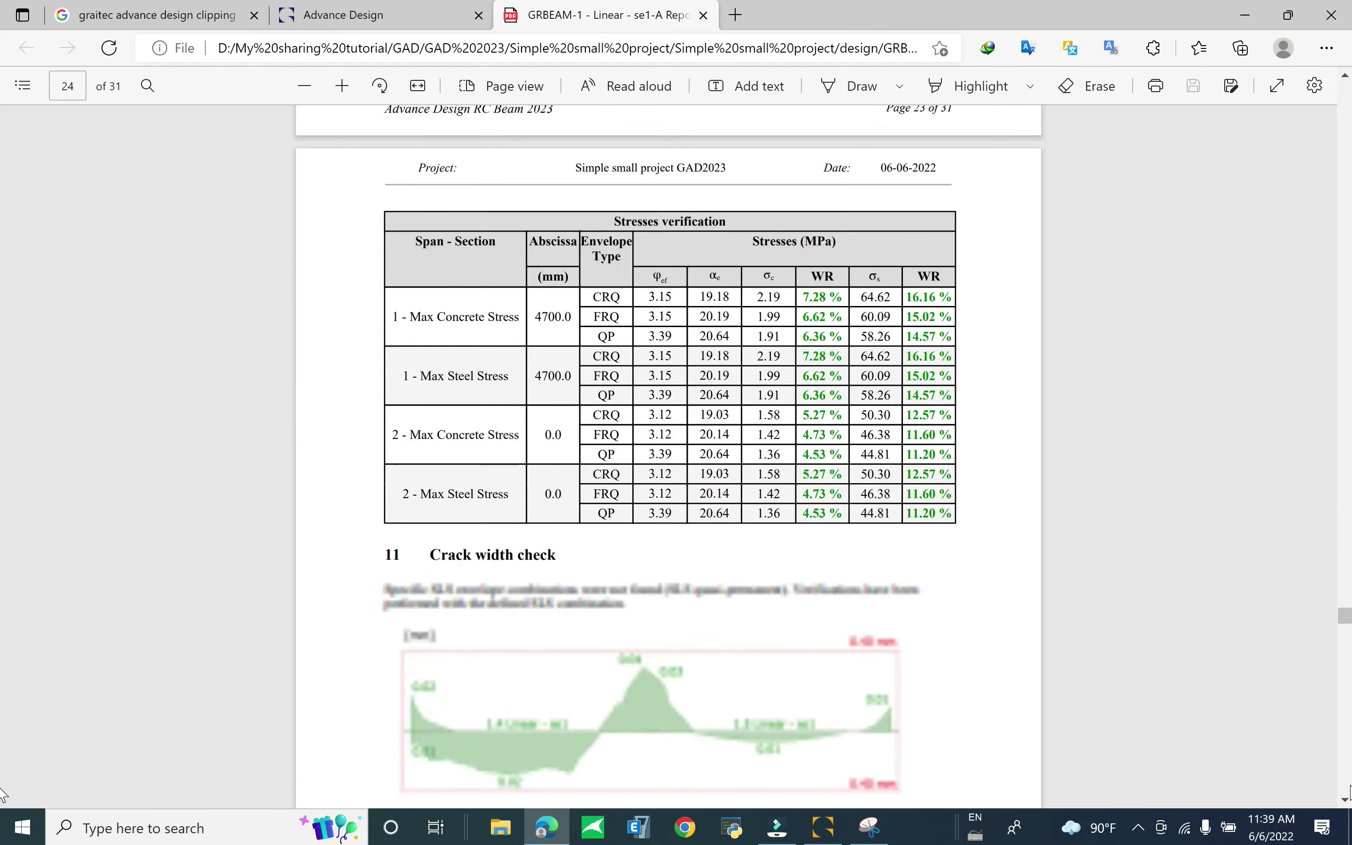
pyautogui.scroll(-20, 1348, 793)
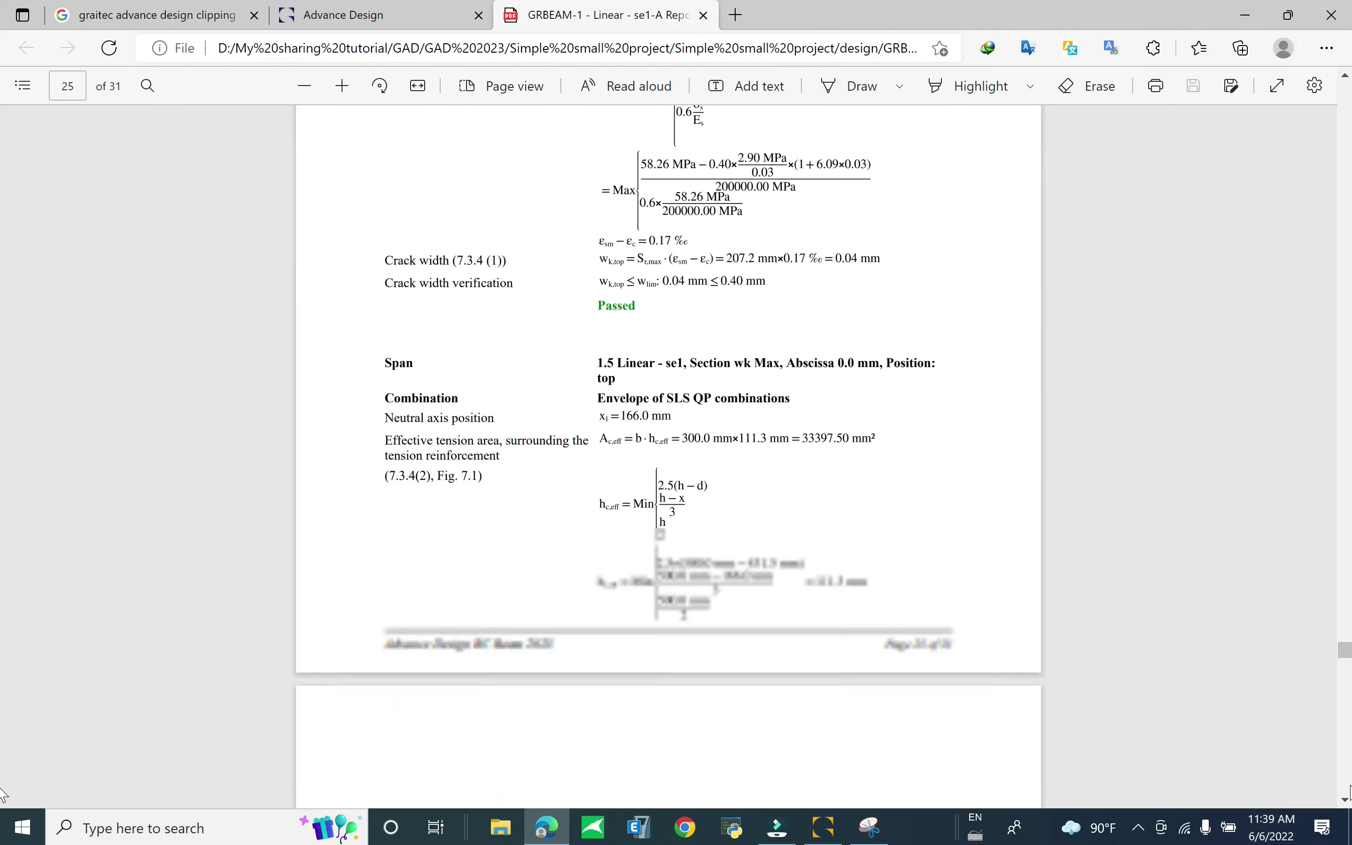
pyautogui.scroll(-20, 4, 792)
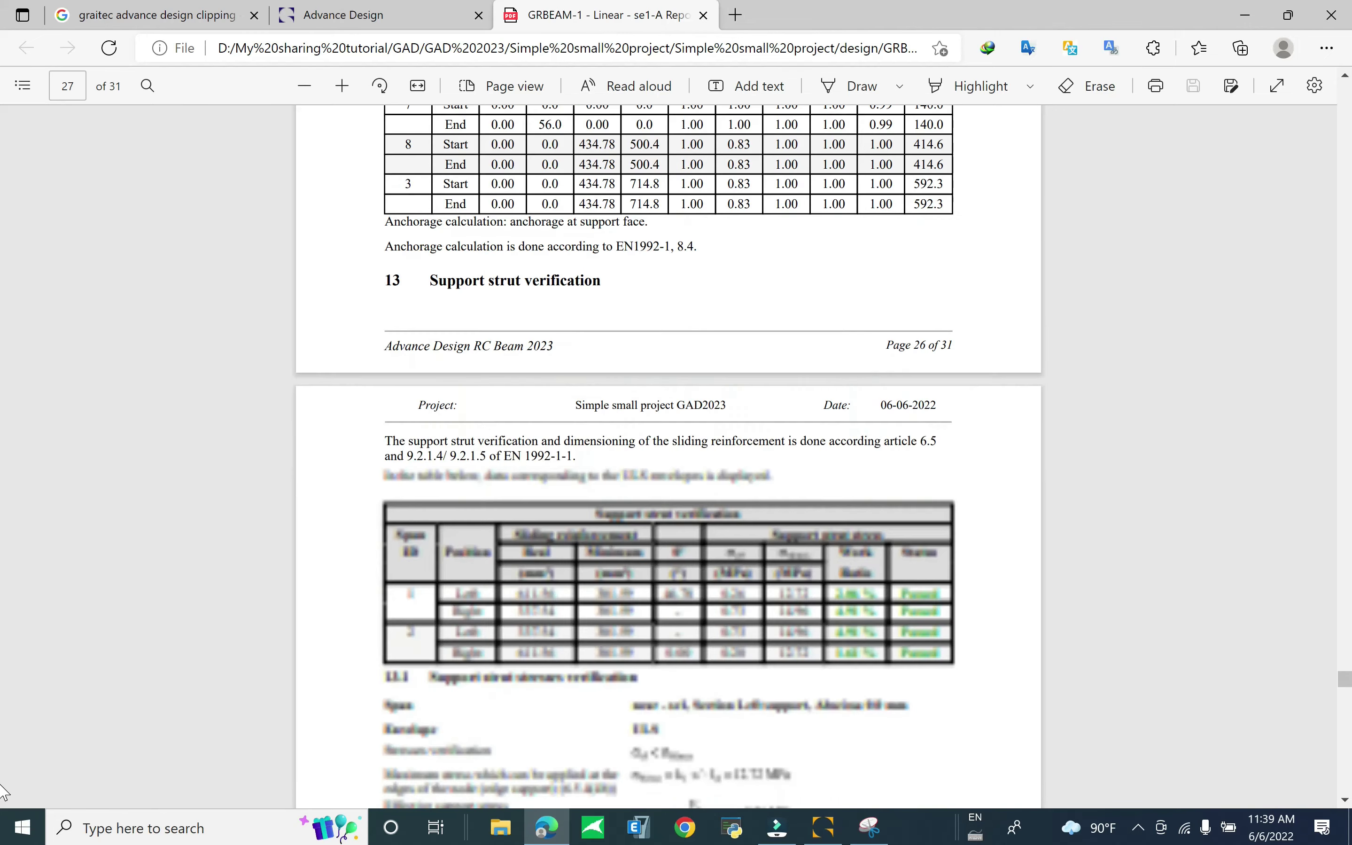
pyautogui.scroll(-20, 1347, 786)
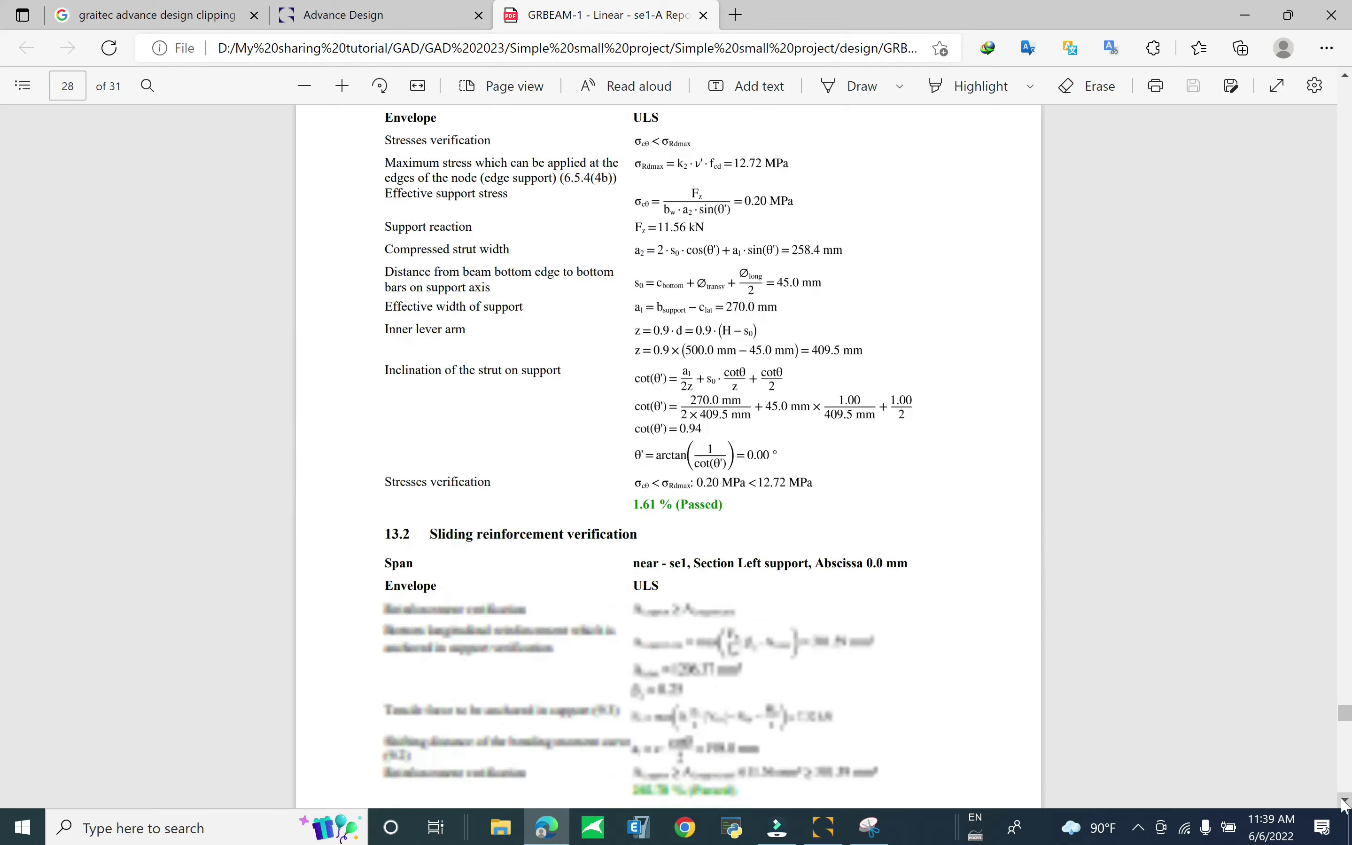
pyautogui.scroll(-20, 1347, 787)
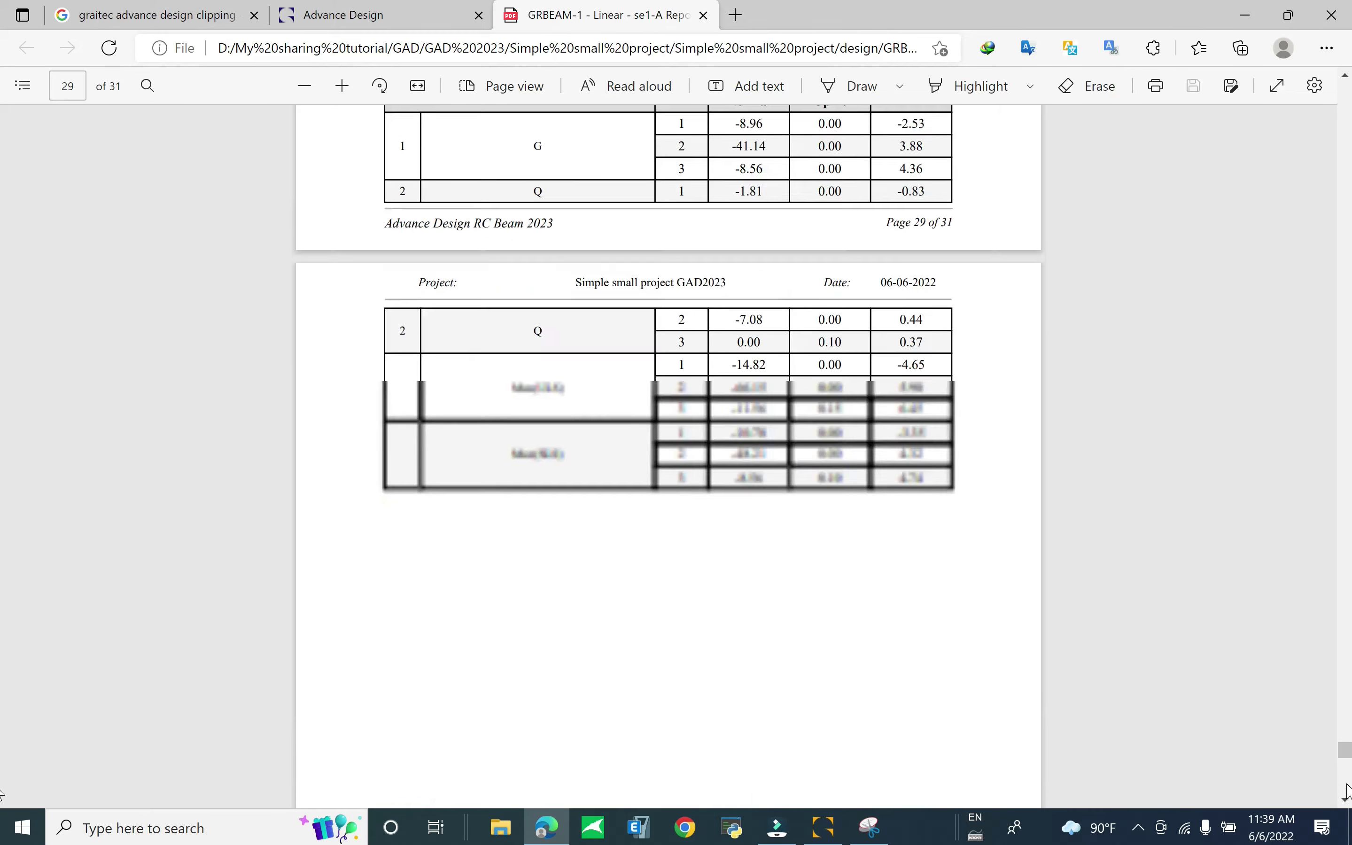
# Read the warnings and error messages at the end of the beam report and return to Advance Design
pyautogui.scroll(-10, 1346, 787)
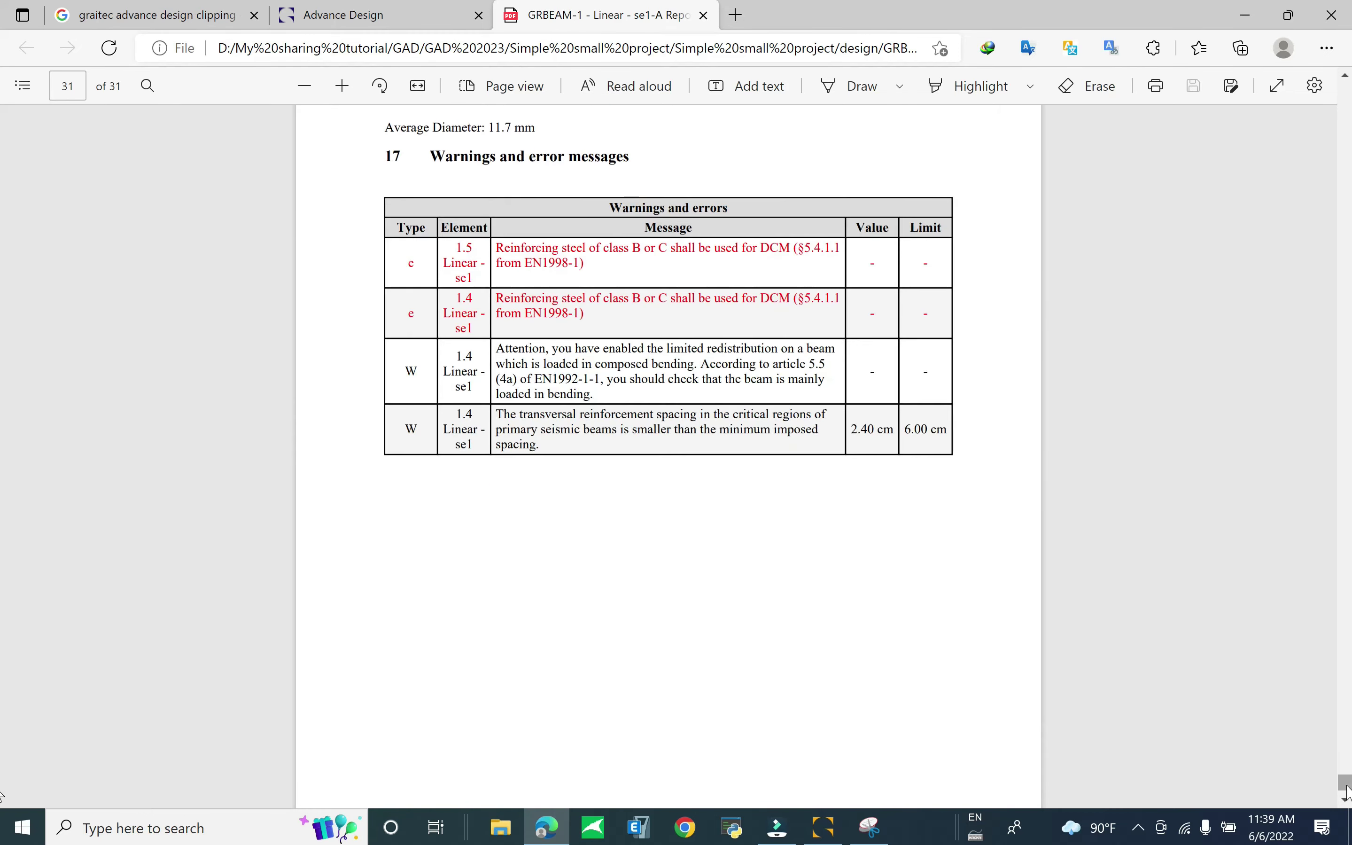
pyautogui.click(1251, 14)
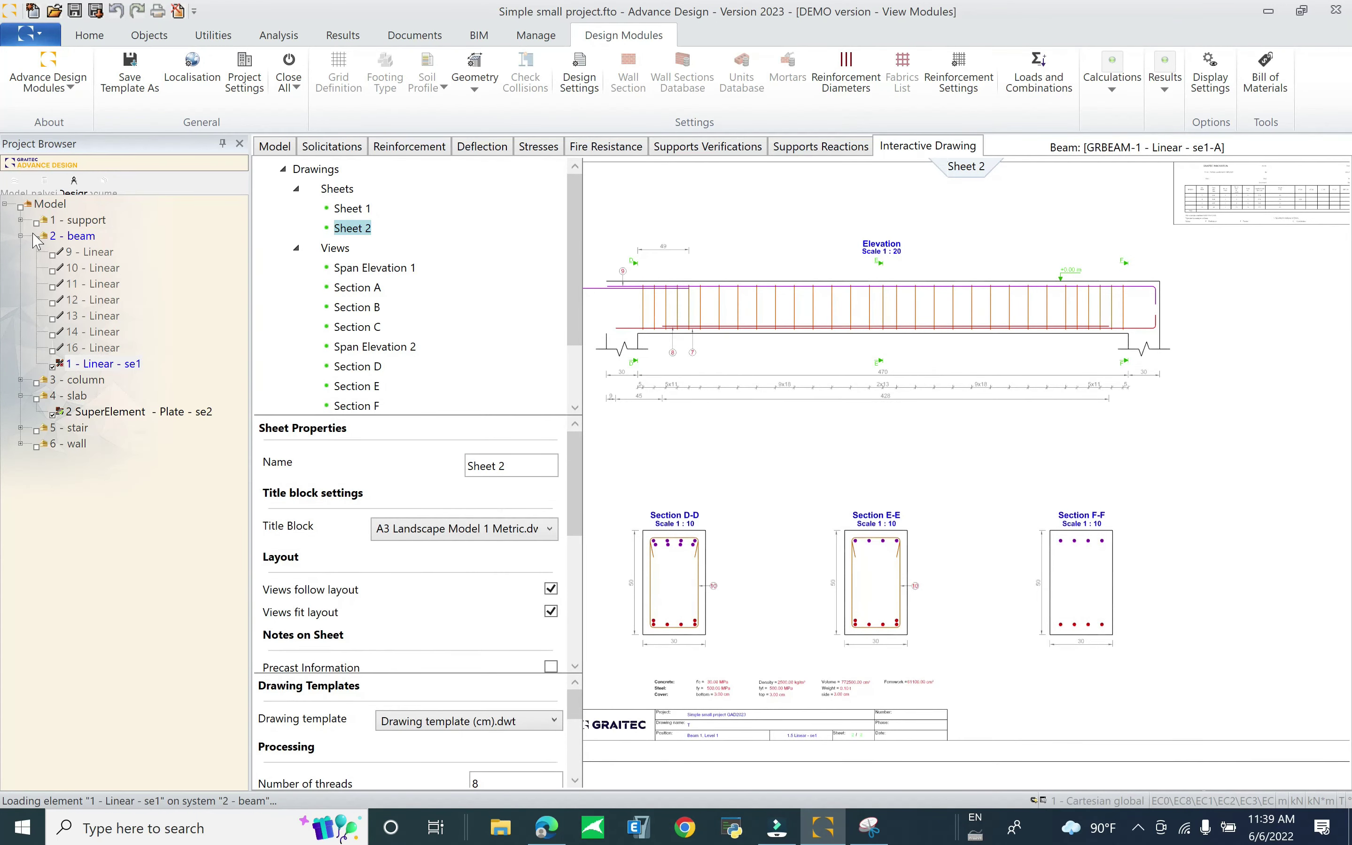
# List the columns in the model tree, then close the beam design, applying its changes to the model, and return to the analysis view
pyautogui.click(20, 380)
pyautogui.click(95, 443)
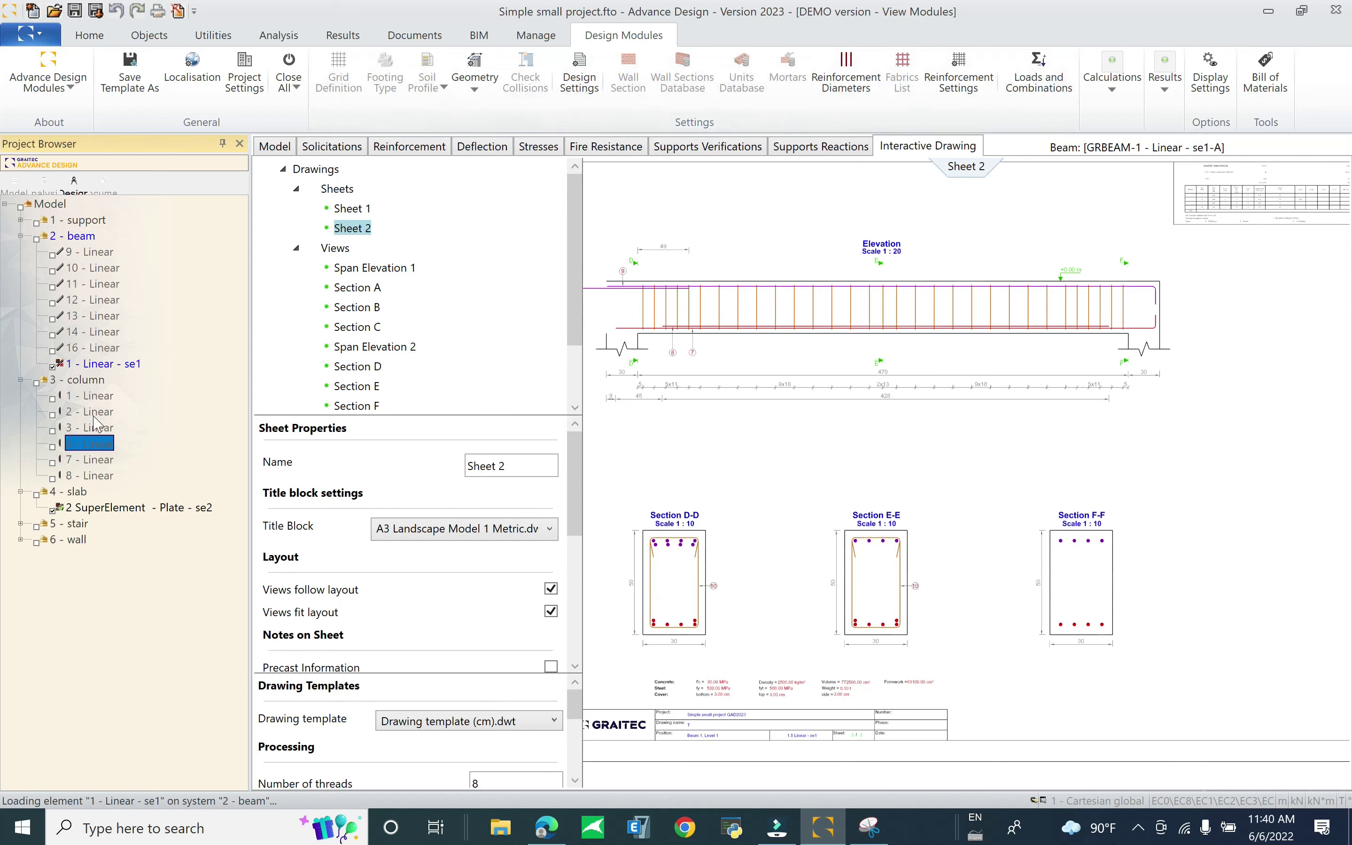
pyautogui.click(45, 182)
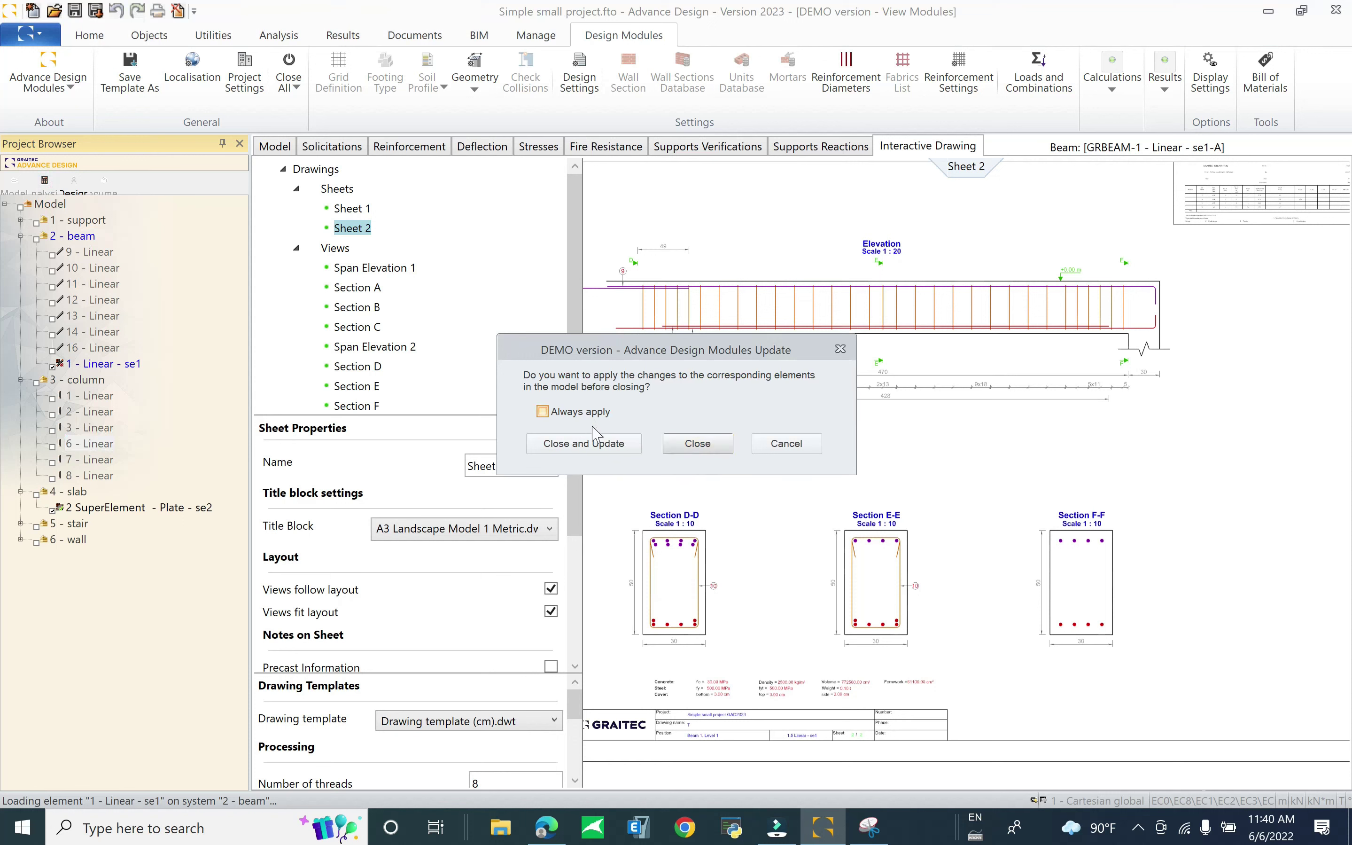
pyautogui.click(598, 450)
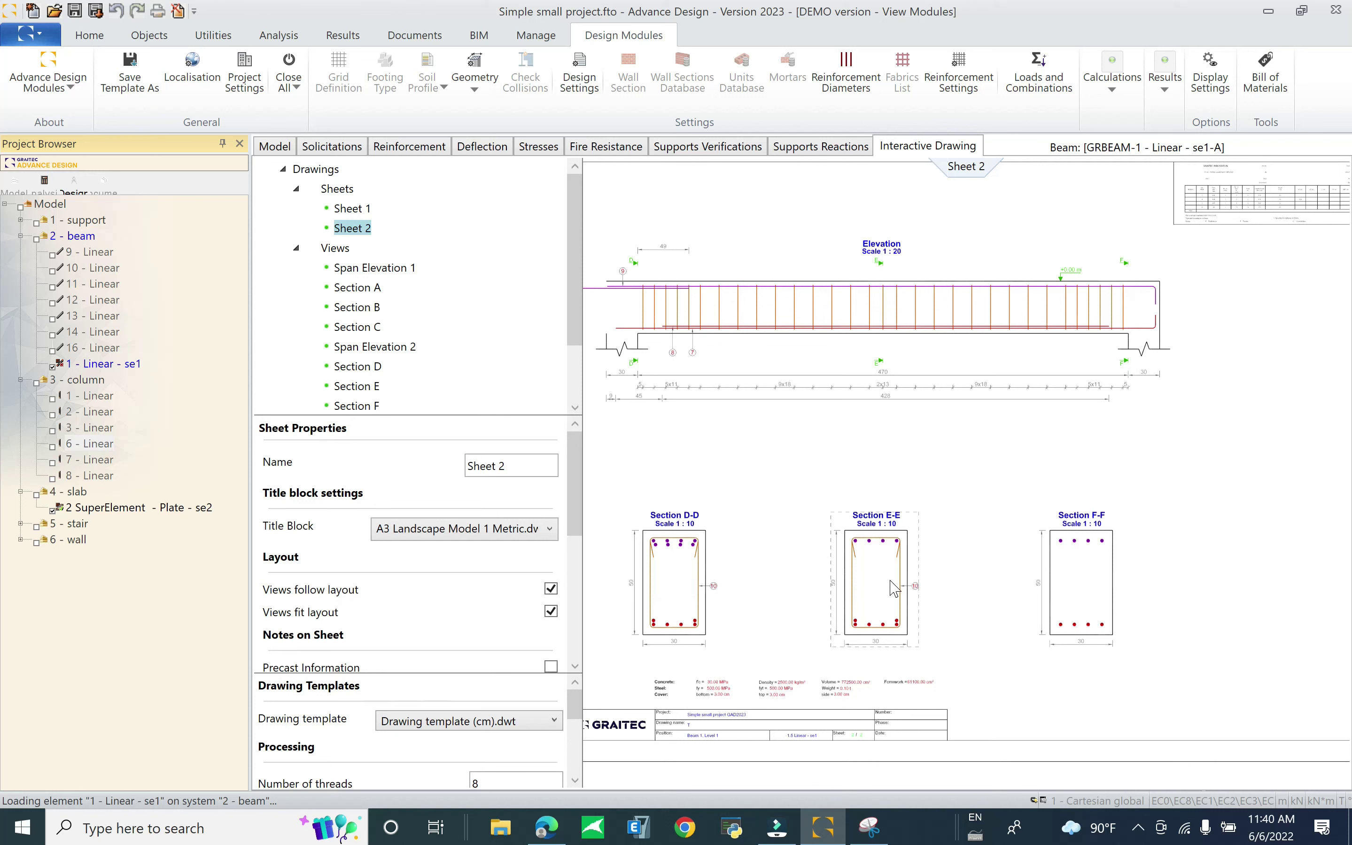
pyautogui.hotkey('ctrl', 'Tab')
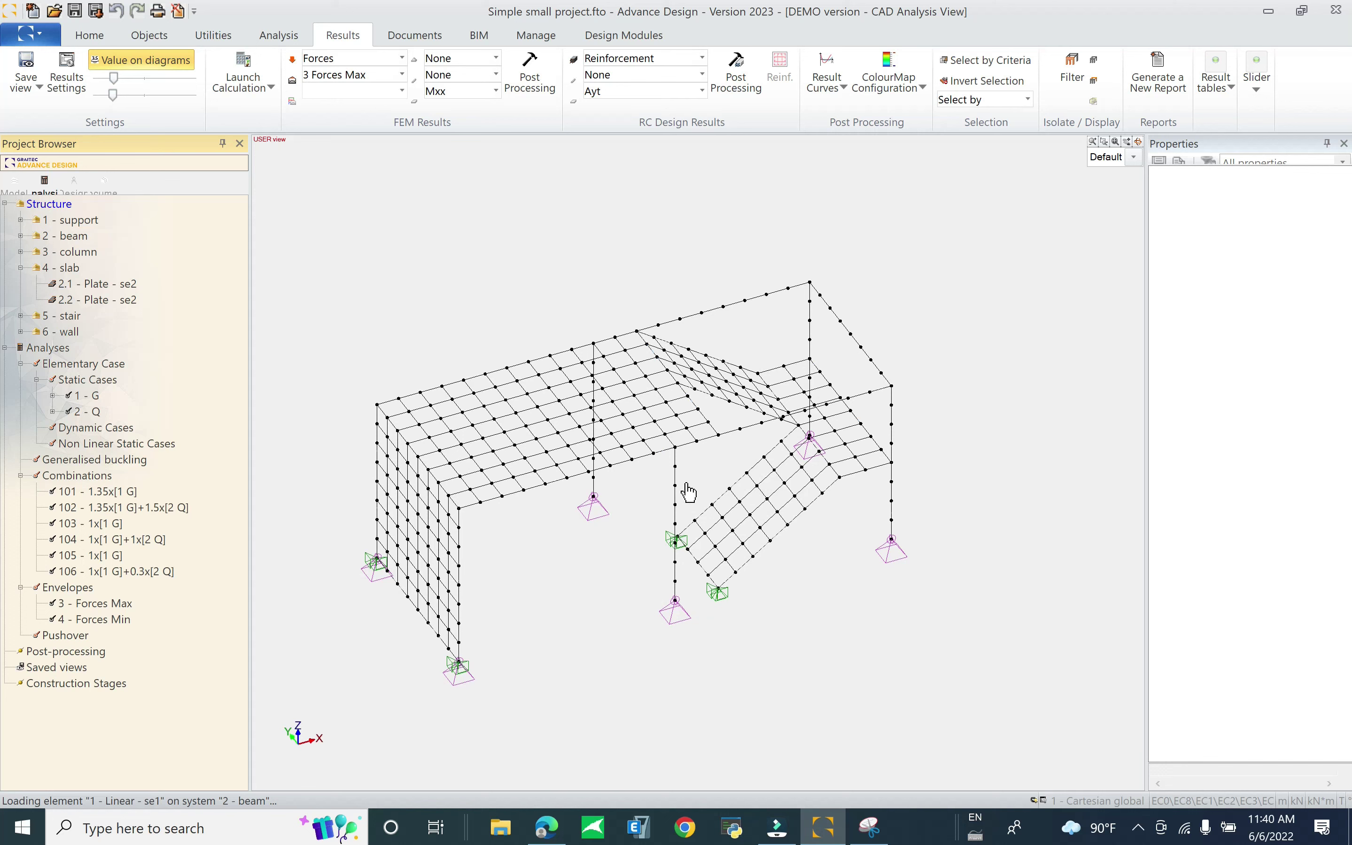
# Open column 2, the R30*30 column beside the stair, in the column design module
pyautogui.click(673, 505)
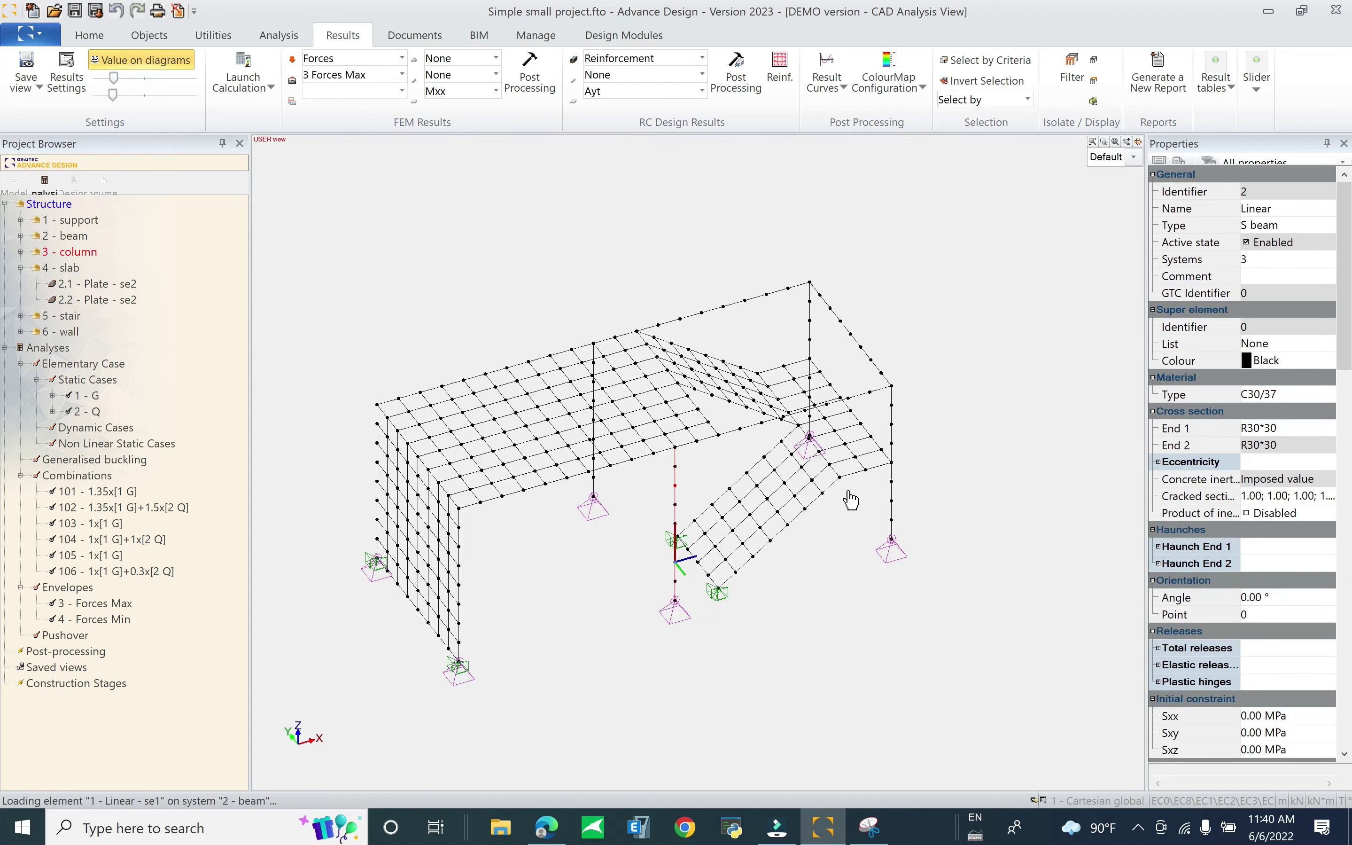
pyautogui.press('Escape')
pyautogui.click(684, 503)
pyautogui.rightClick(676, 496)
pyautogui.click(800, 717)
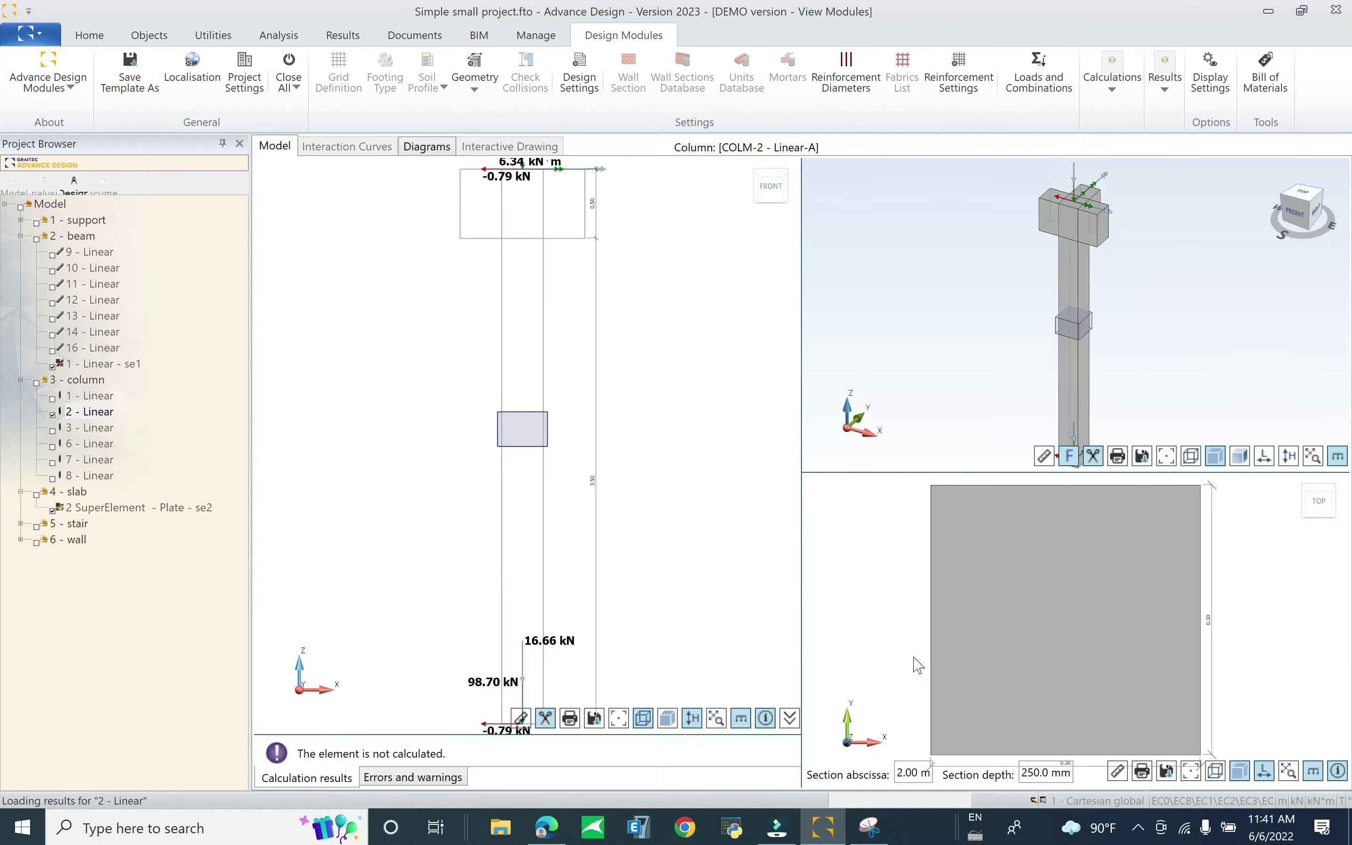
# Review the column's general and column design assumptions, keeping the General reinforcement calculation method
pyautogui.scroll(-2, 670, 503)
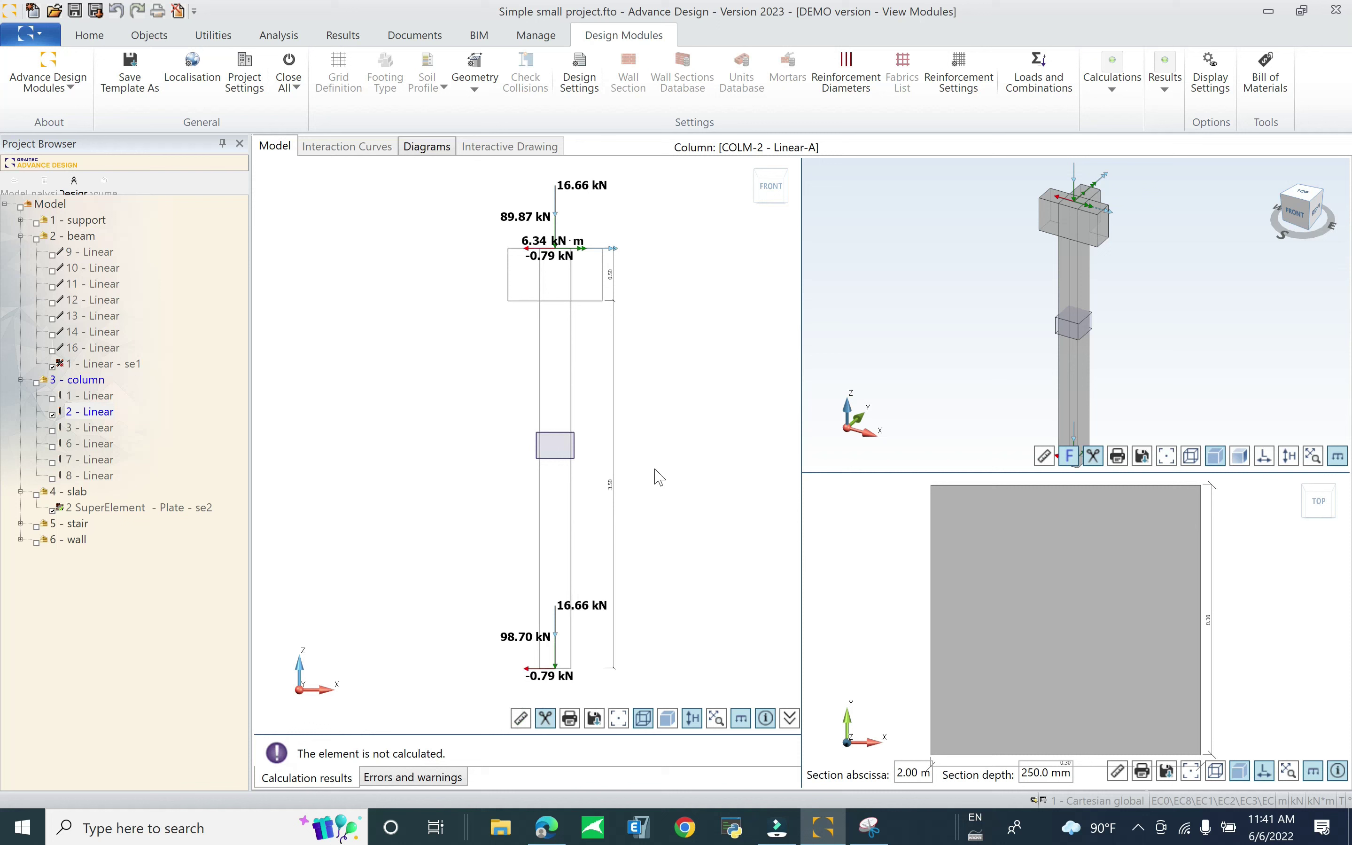
pyautogui.scroll(-2, 973, 355)
pyautogui.moveTo(973, 353); pyautogui.dragTo(963, 320, button='middle')
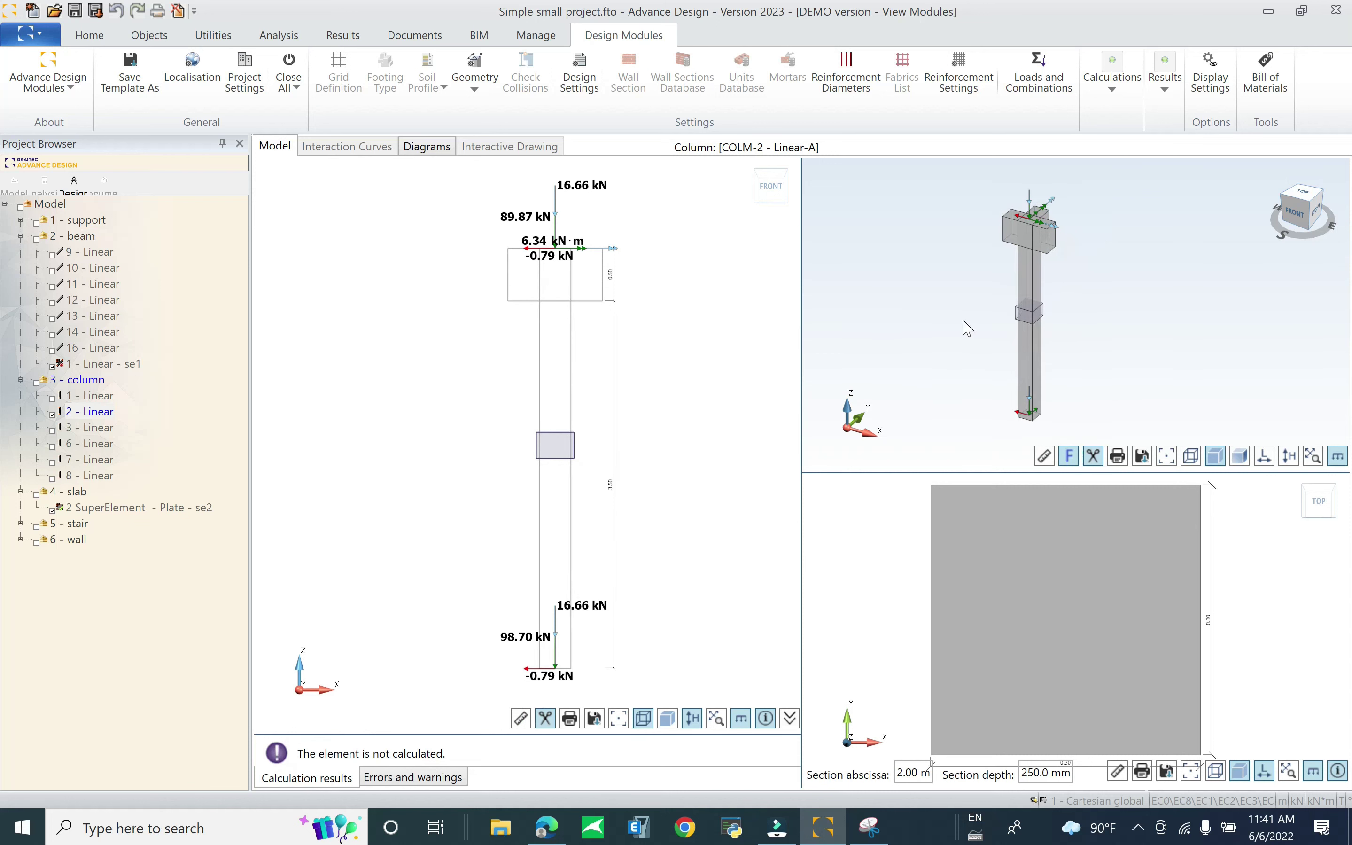
pyautogui.click(579, 70)
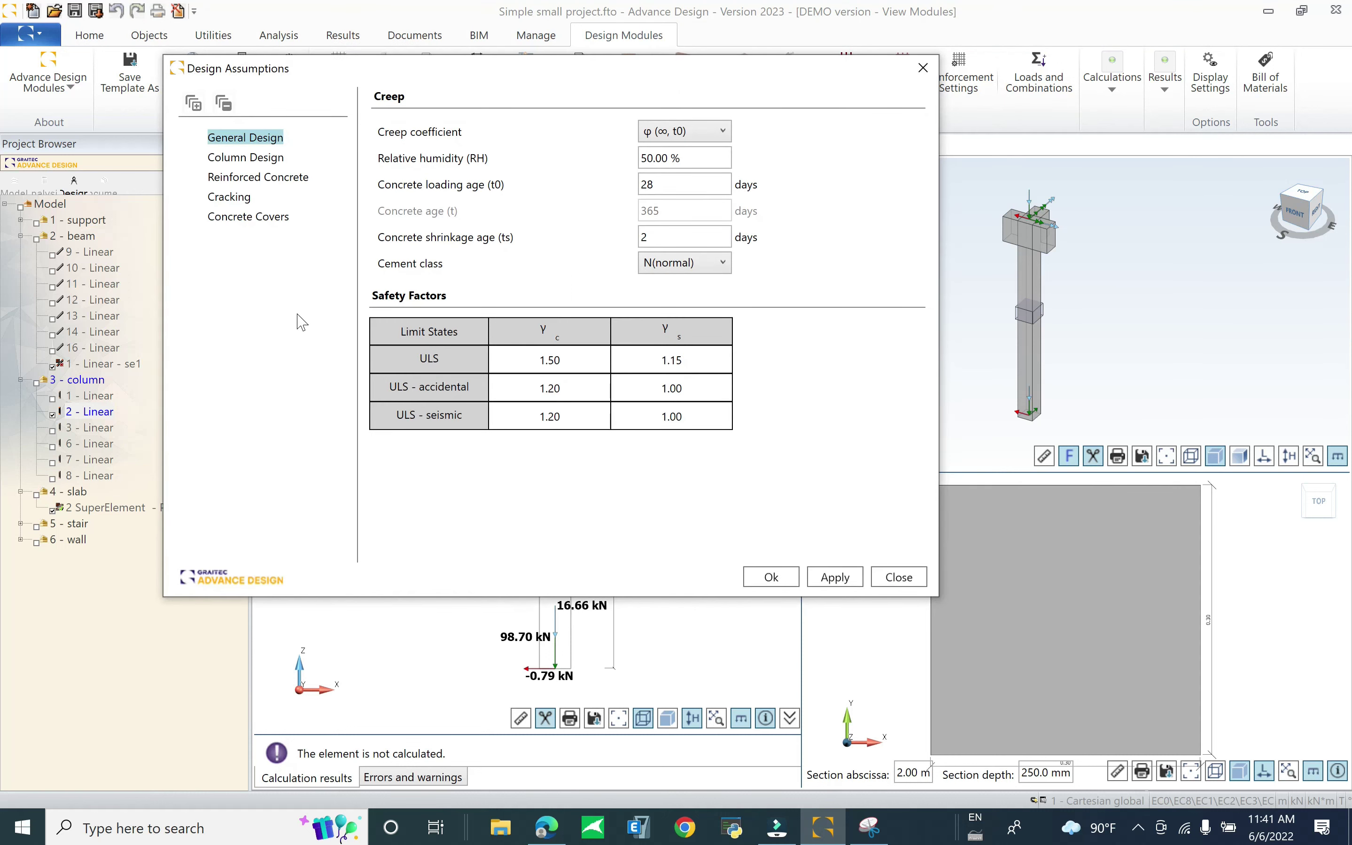
pyautogui.click(267, 157)
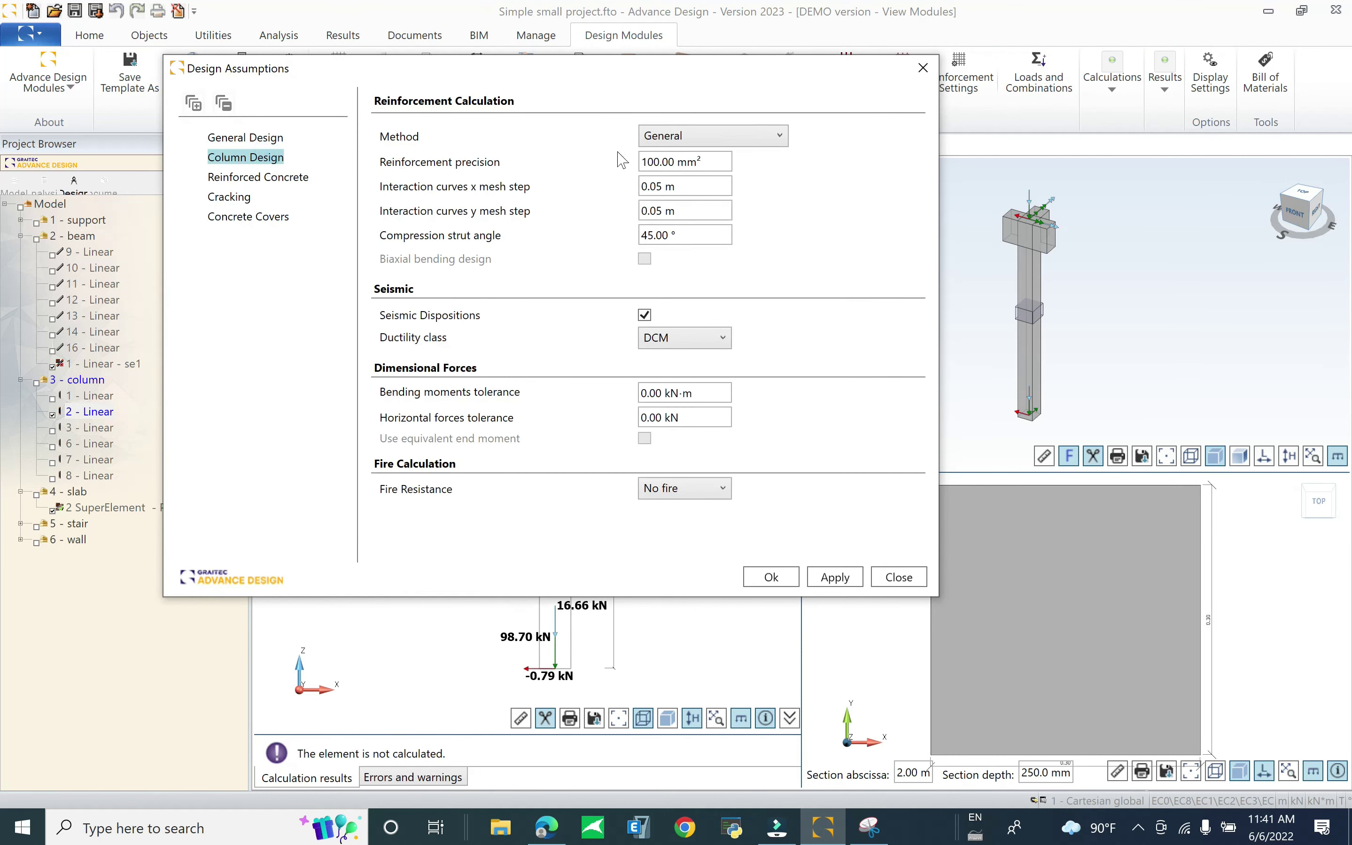
pyautogui.click(752, 136)
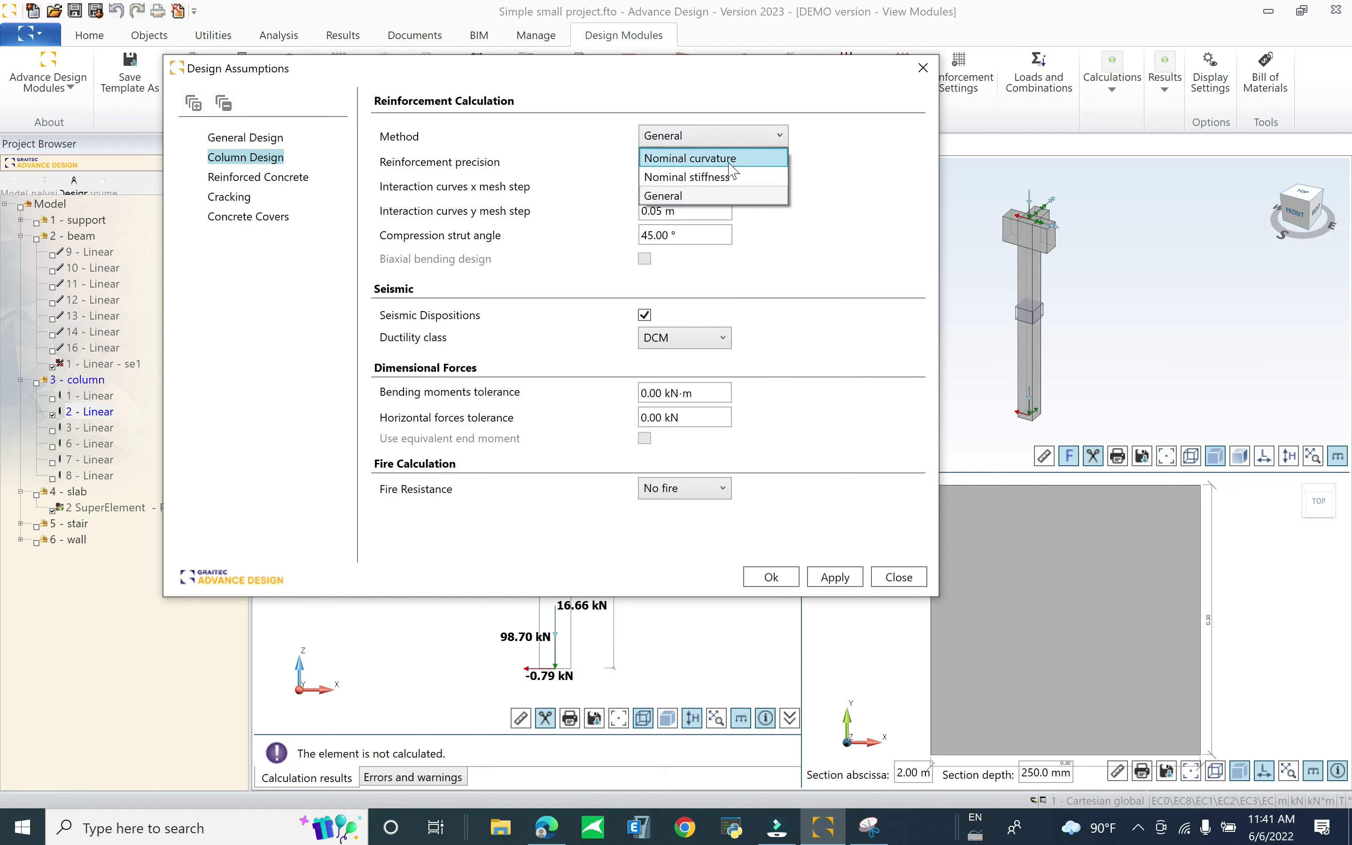
pyautogui.click(733, 198)
# Review the column's reinforced concrete, cracking and concrete cover assumptions
pyautogui.click(263, 178)
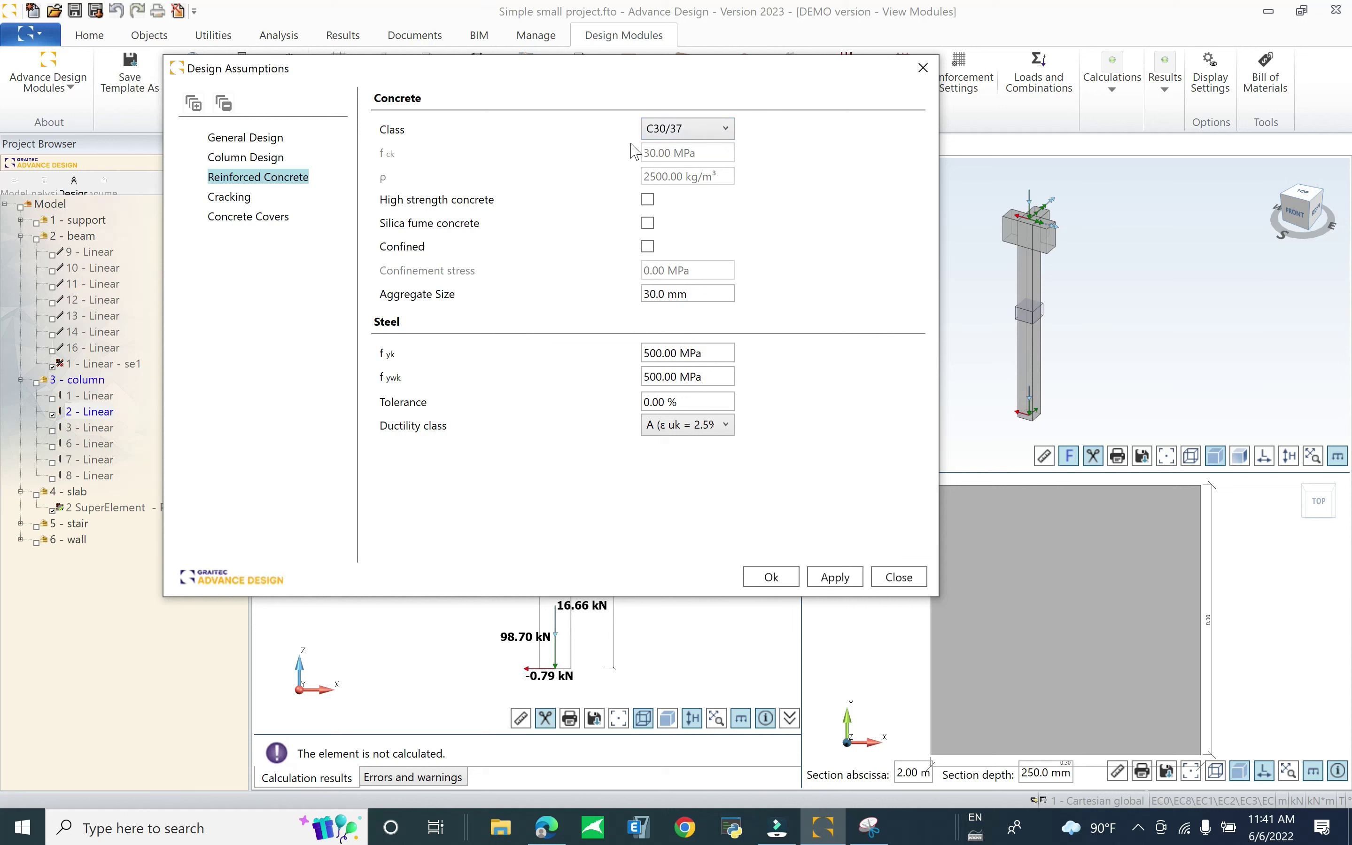
pyautogui.click(676, 362)
pyautogui.press('Tab')
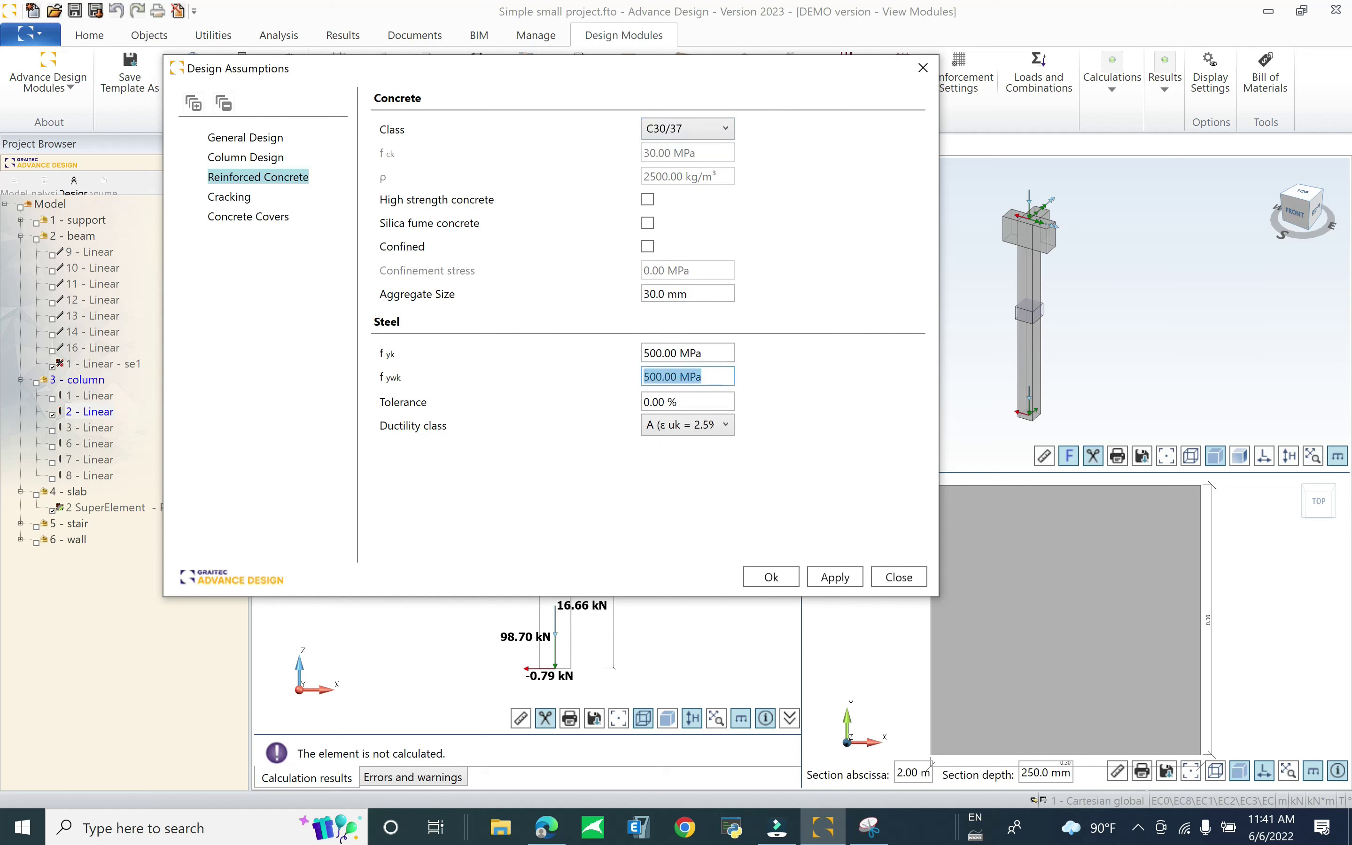
pyautogui.click(234, 197)
pyautogui.click(248, 216)
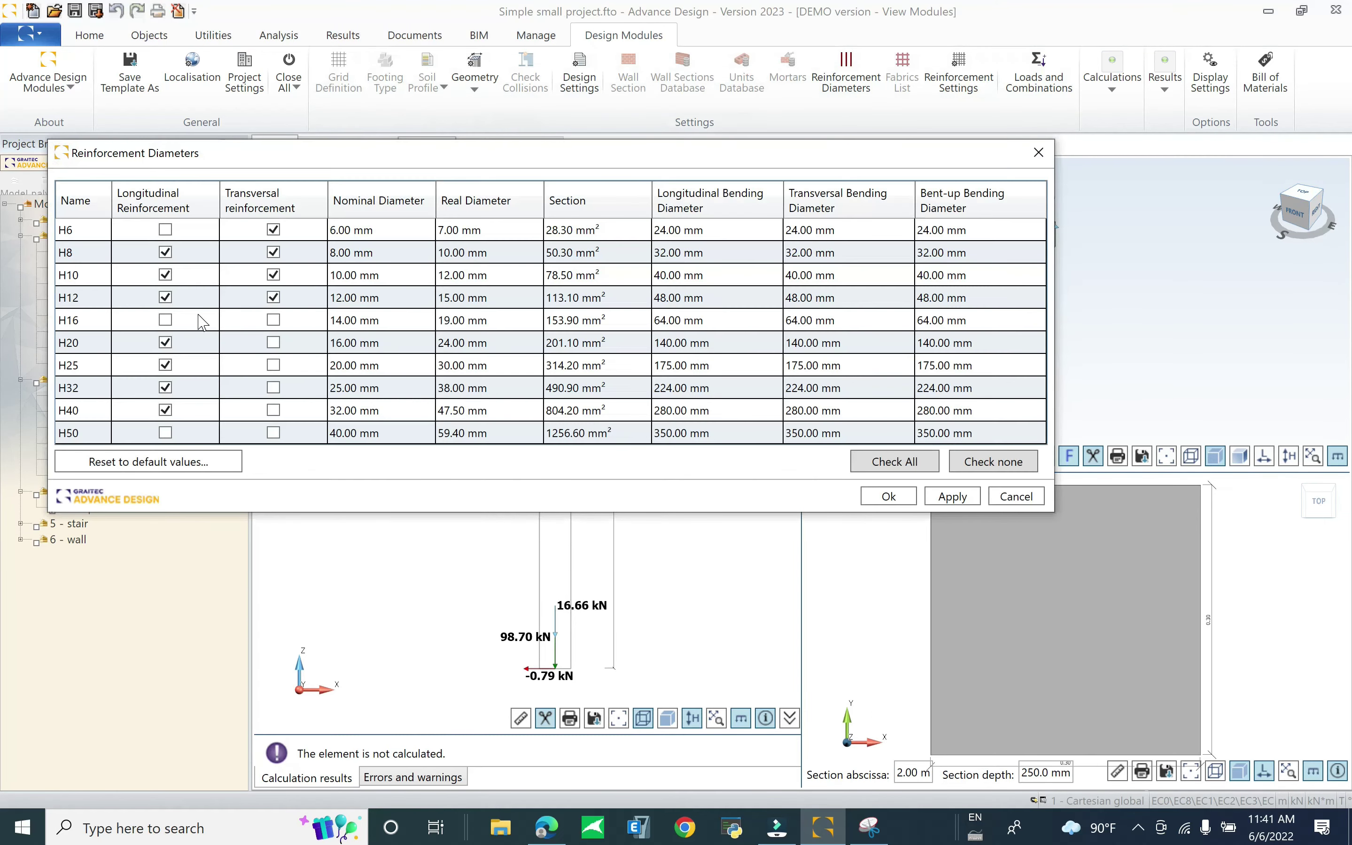
# Allow only the H16 diameter for the column's longitudinal reinforcement
pyautogui.click(165, 320)
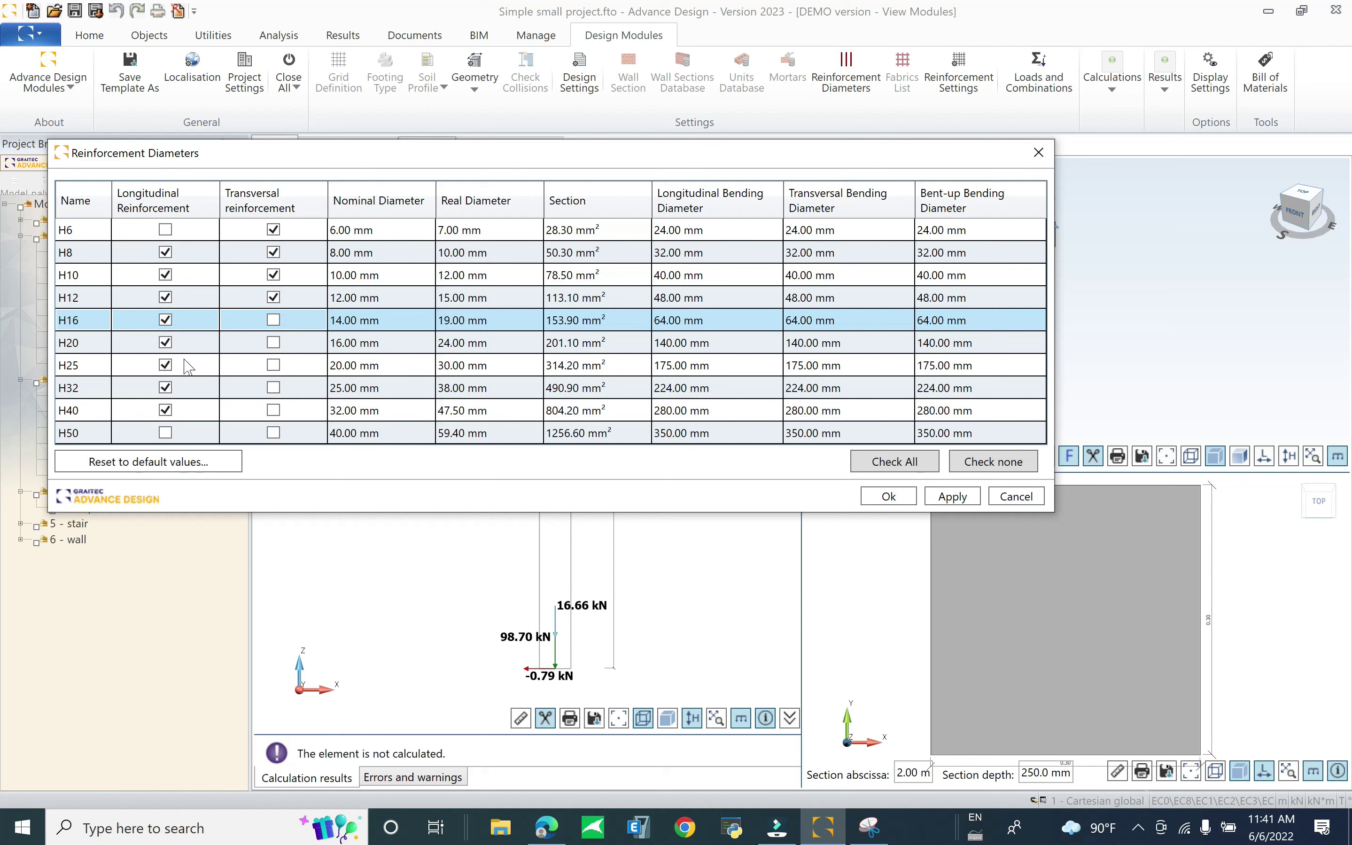
pyautogui.click(165, 343)
pyautogui.click(165, 365)
pyautogui.click(165, 388)
pyautogui.click(165, 410)
pyautogui.click(165, 298)
pyautogui.click(165, 275)
pyautogui.click(165, 252)
# Allow only the H8 diameter for the column's transversal reinforcement and accept the diameter settings
pyautogui.click(275, 234)
pyautogui.click(274, 230)
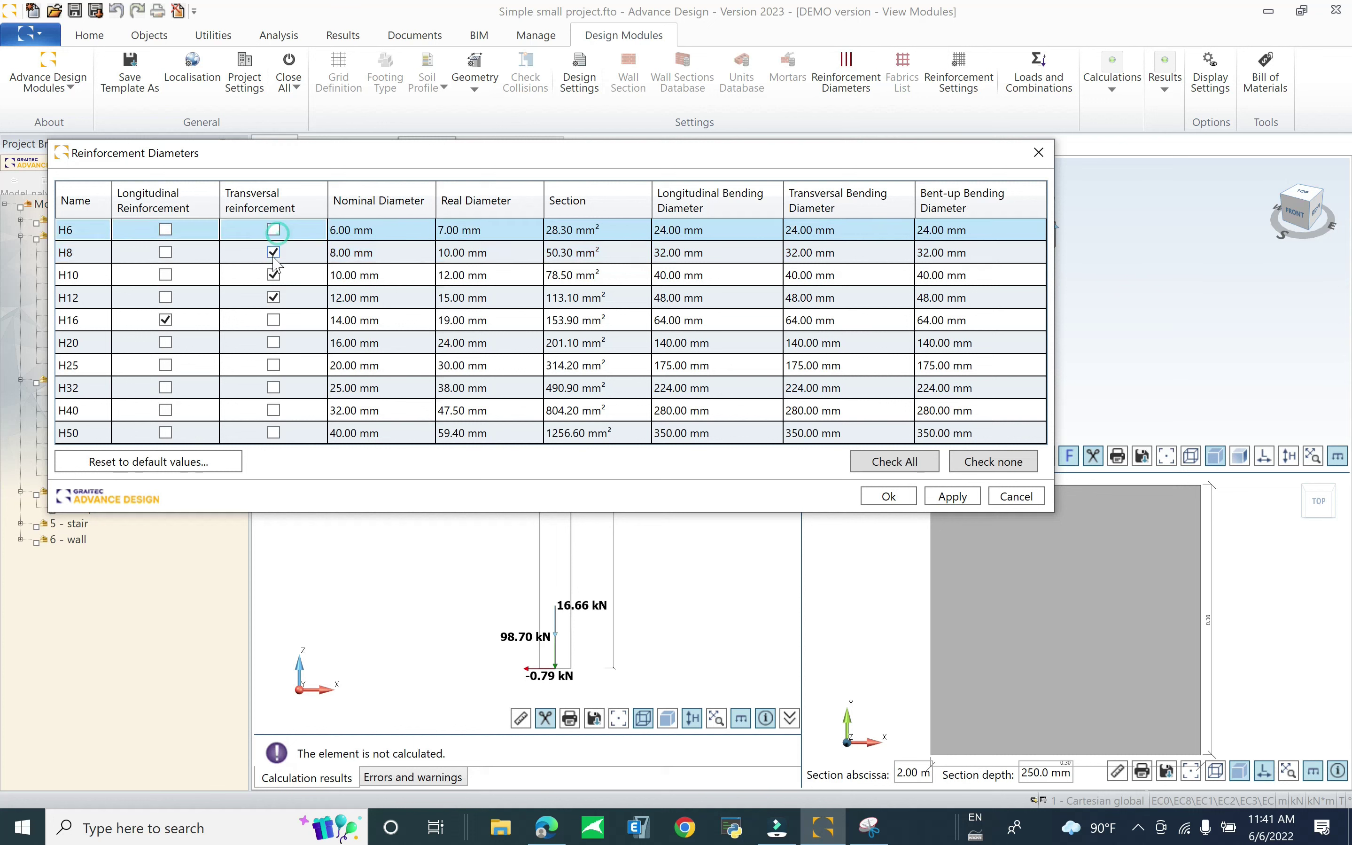
pyautogui.click(274, 276)
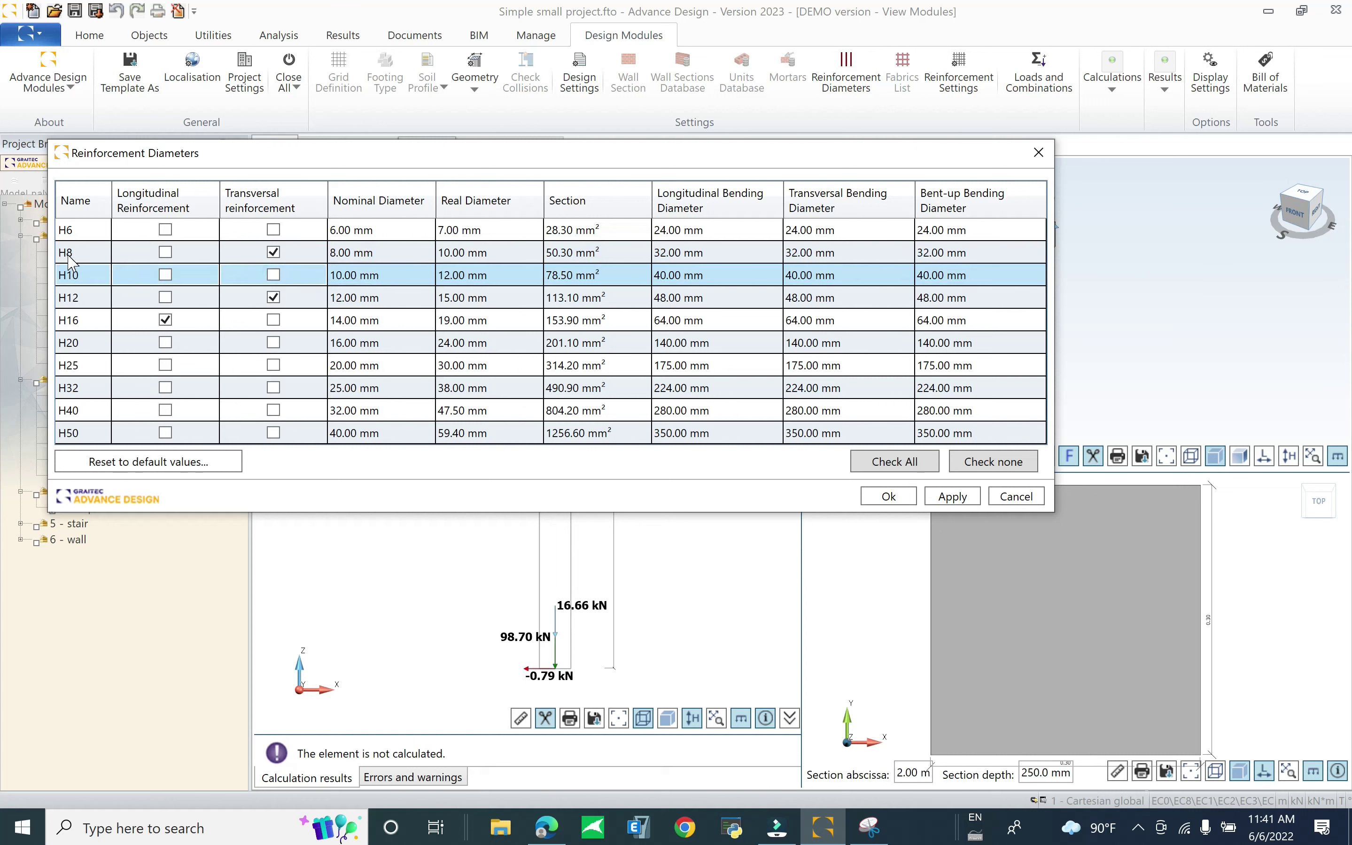
pyautogui.click(274, 297)
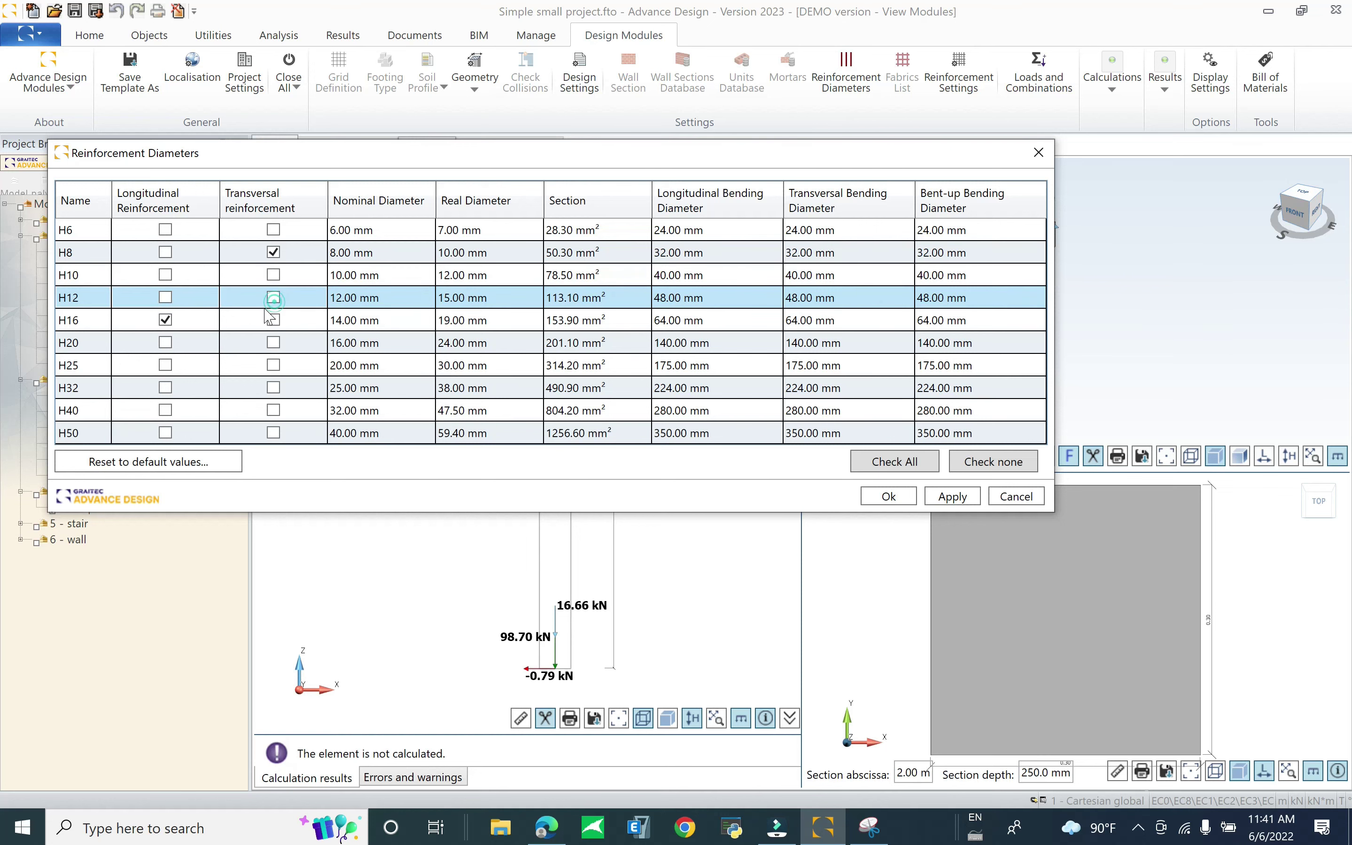
pyautogui.click(77, 246)
pyautogui.click(888, 495)
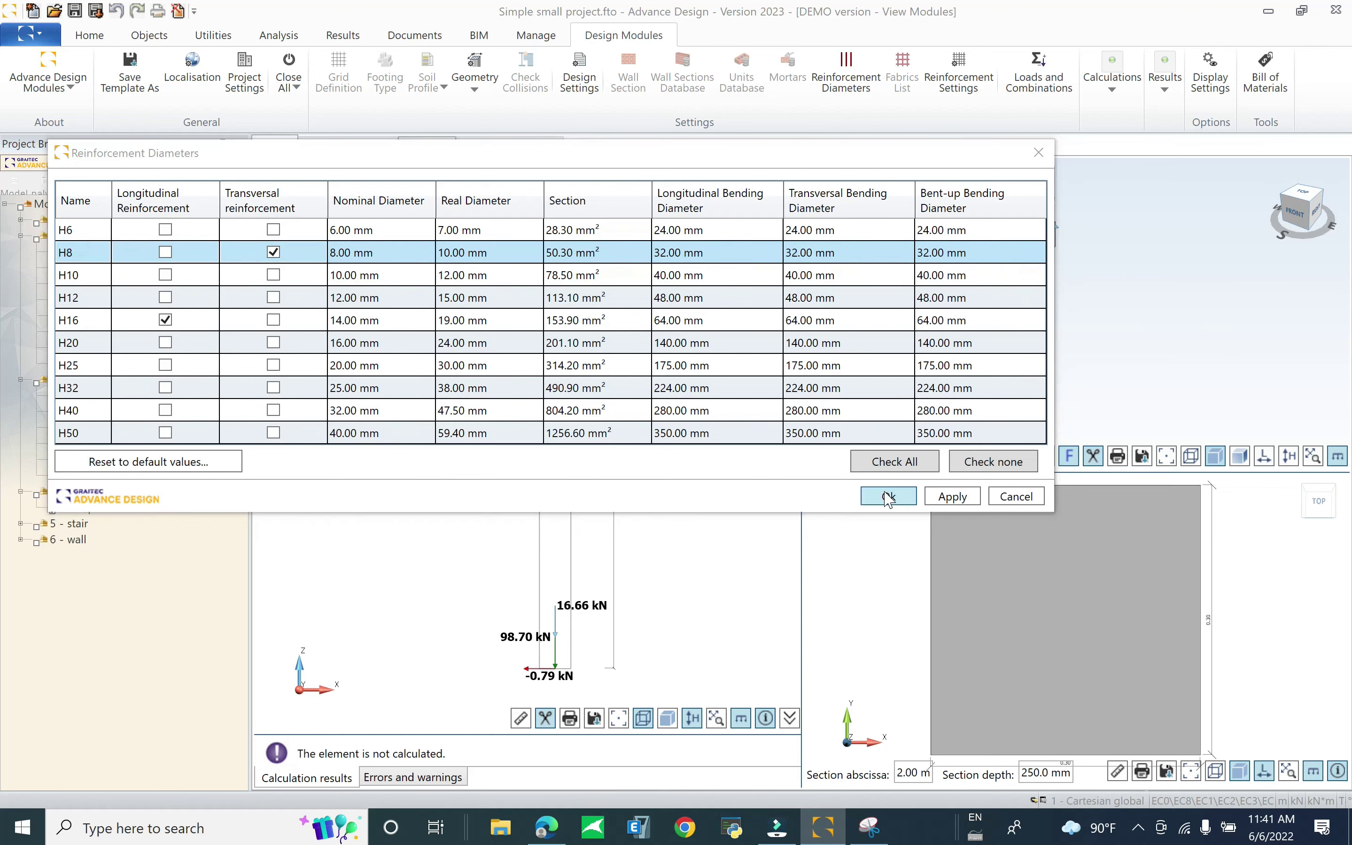
# Review the column's load cases, combinations and internal efforts, and recheck its concrete cover settings
pyautogui.click(1038, 73)
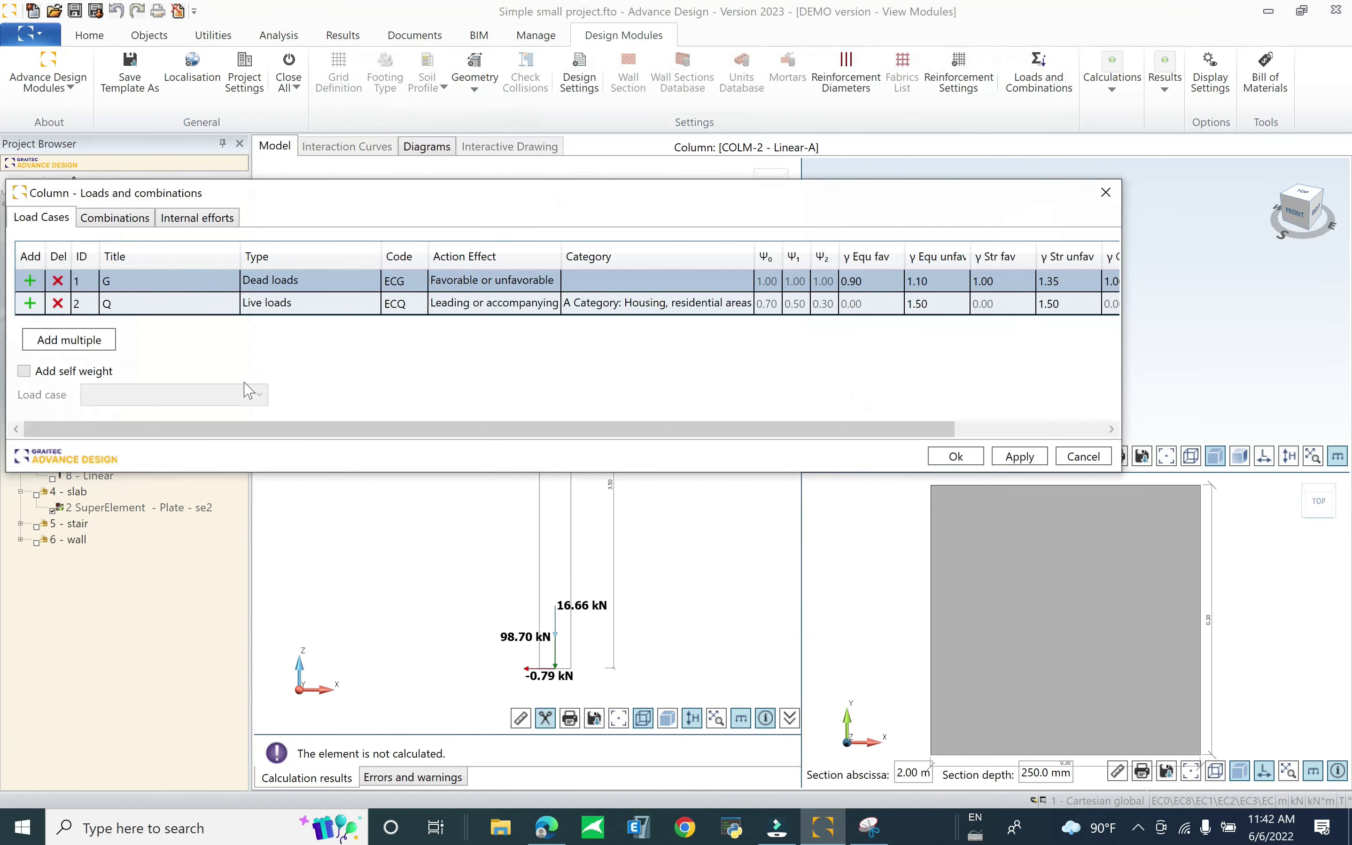
pyautogui.click(127, 222)
pyautogui.click(202, 221)
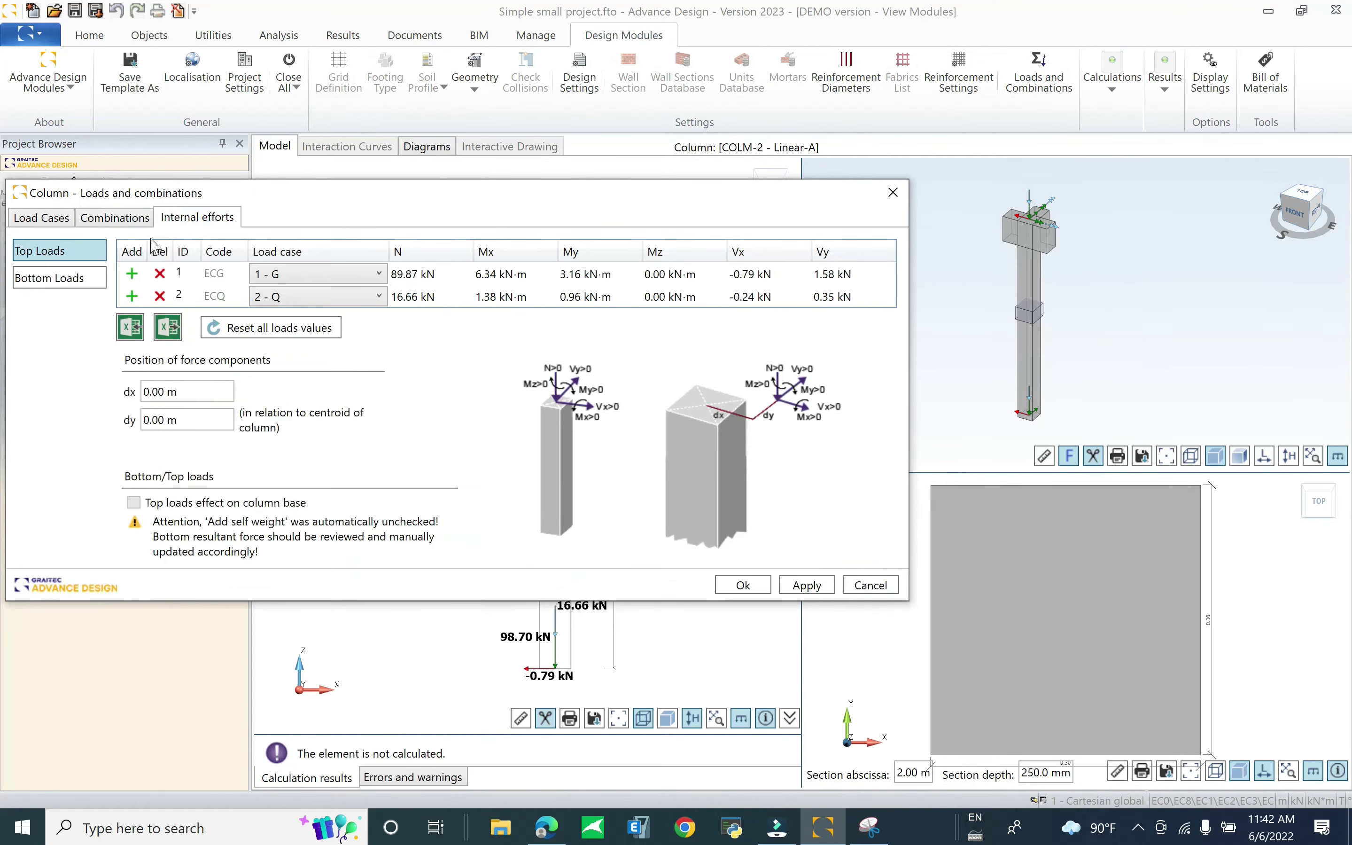
pyautogui.click(743, 585)
pyautogui.click(572, 84)
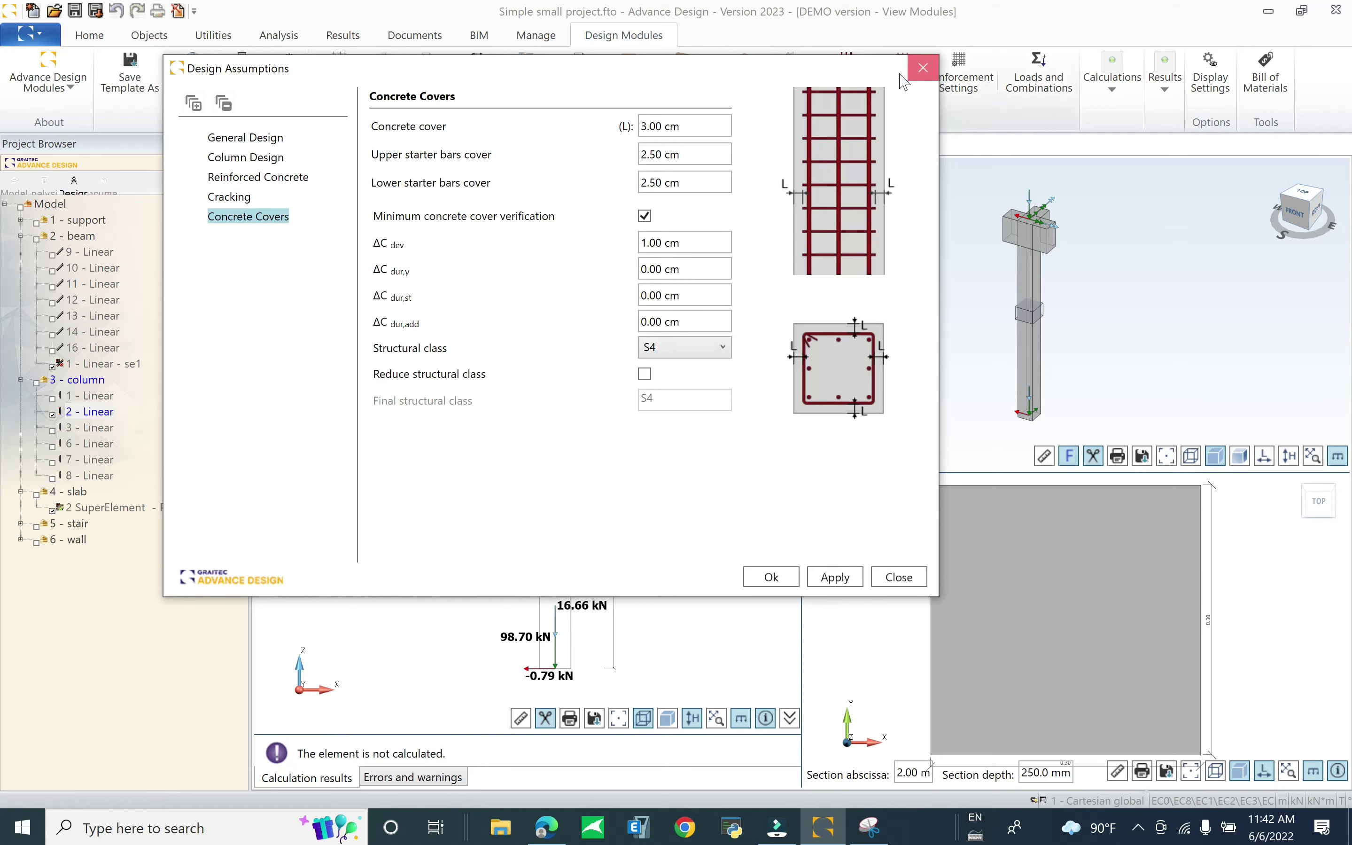
pyautogui.click(922, 67)
# Review the column's section geometry, upper elements and buckling length settings
pyautogui.click(474, 70)
pyautogui.click(473, 71)
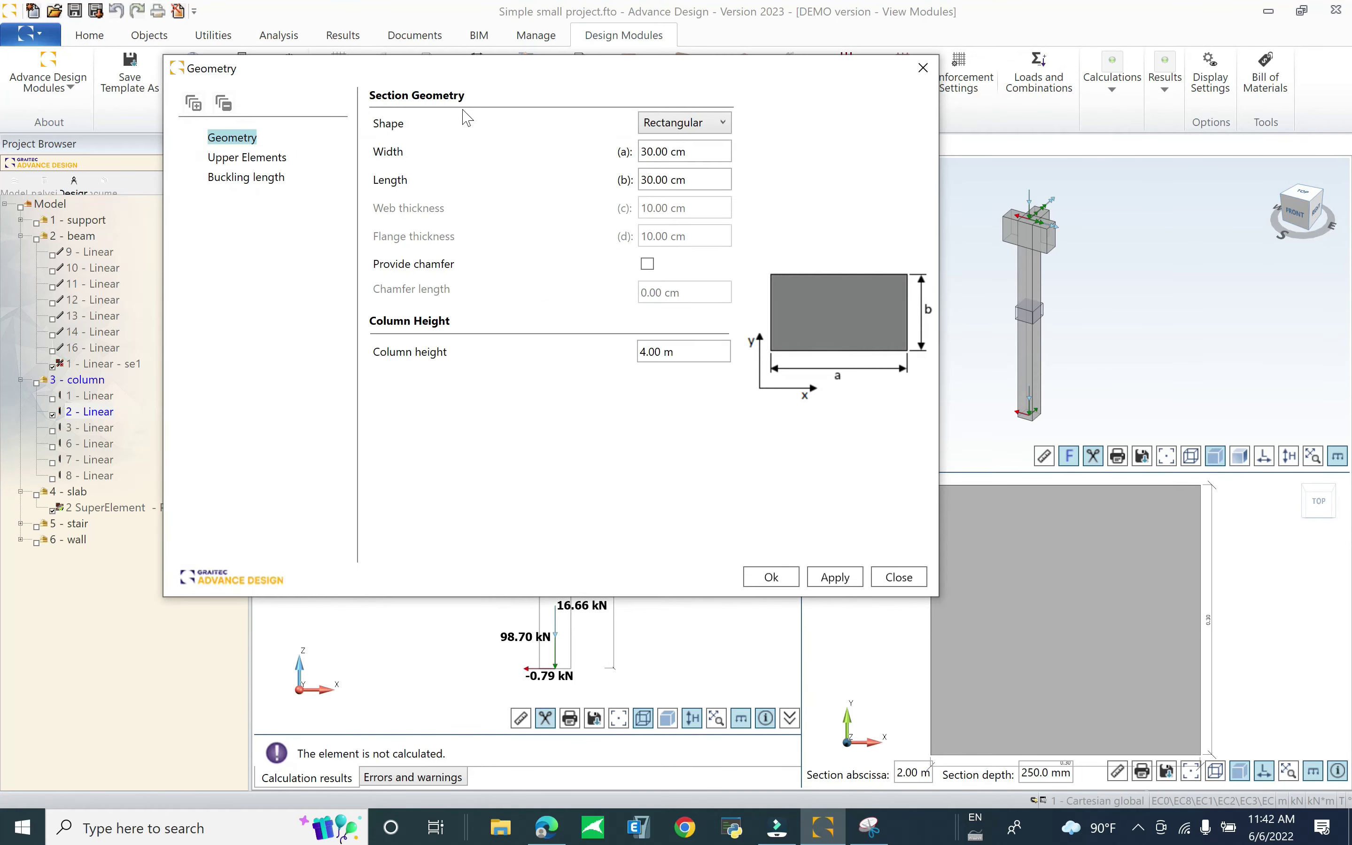
pyautogui.click(670, 151)
pyautogui.press('Tab')
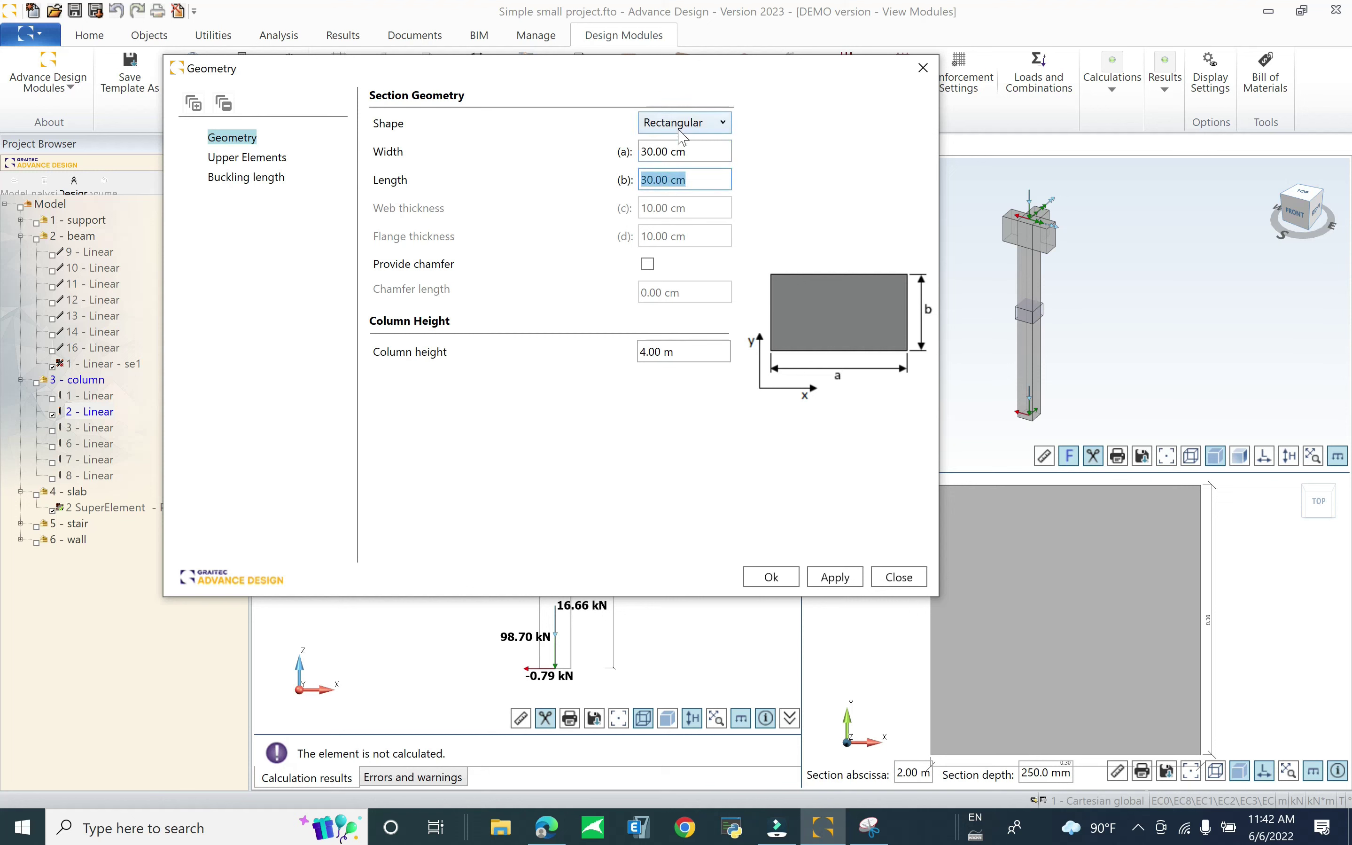
pyautogui.click(250, 159)
pyautogui.click(251, 180)
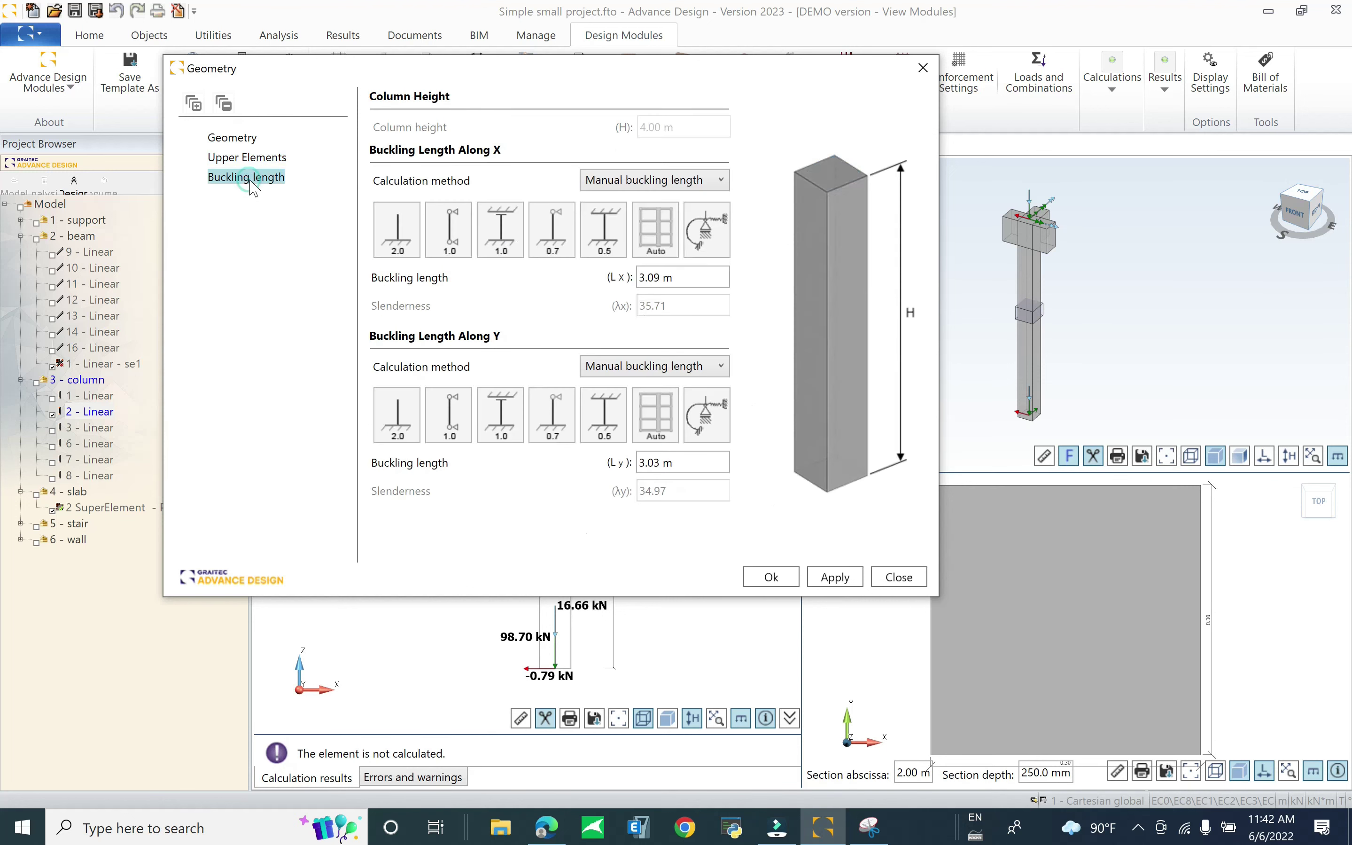
# Compare the column's geometry settings again and check the calculation methods offered for the buckling length along X, keeping the manual buckling length
pyautogui.click(234, 139)
pyautogui.click(246, 176)
pyautogui.click(250, 160)
pyautogui.click(249, 177)
pyautogui.click(234, 158)
pyautogui.click(245, 177)
pyautogui.click(719, 183)
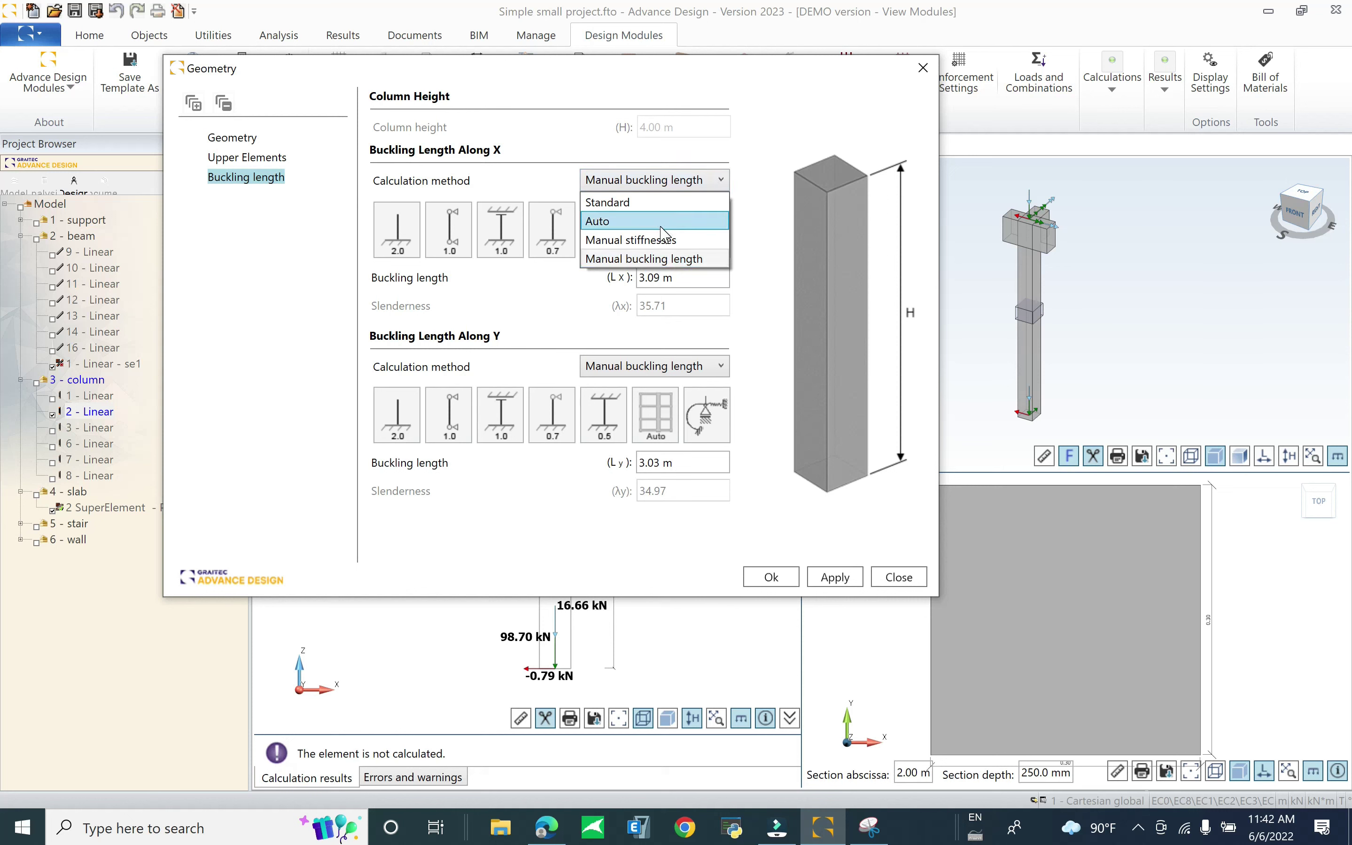
pyautogui.click(767, 130)
pyautogui.click(764, 578)
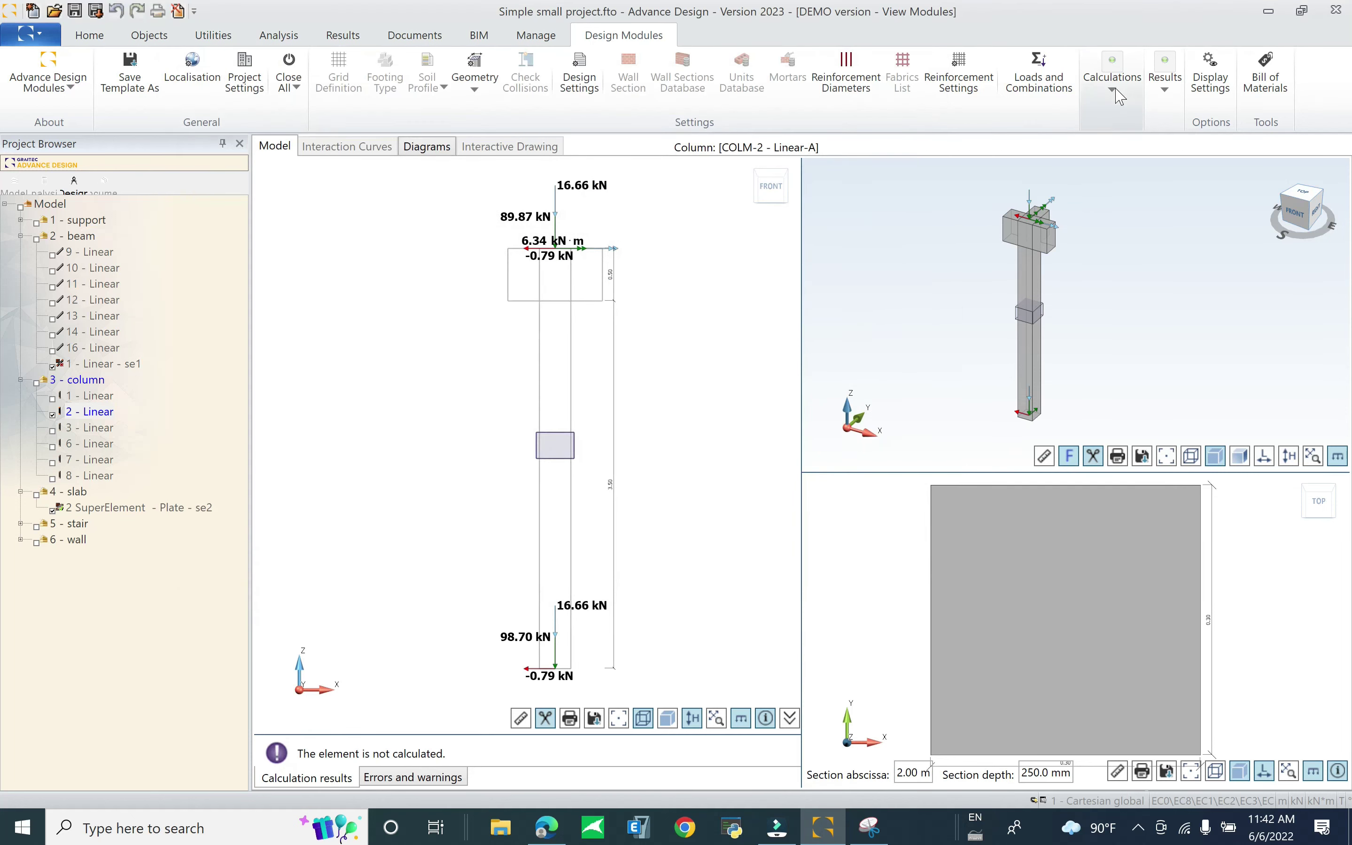
# Calculate the column's reinforcement
pyautogui.click(1118, 95)
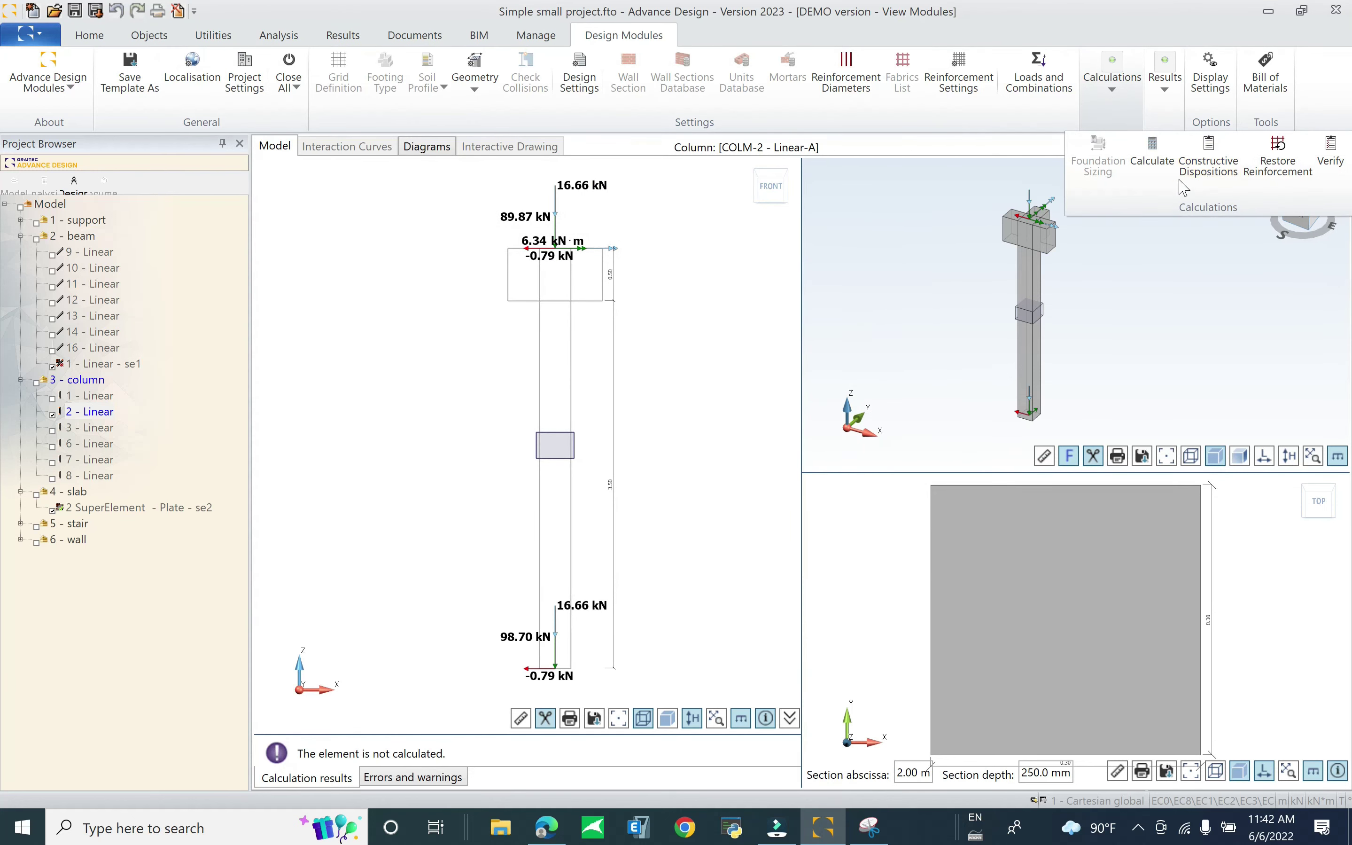
pyautogui.click(1153, 156)
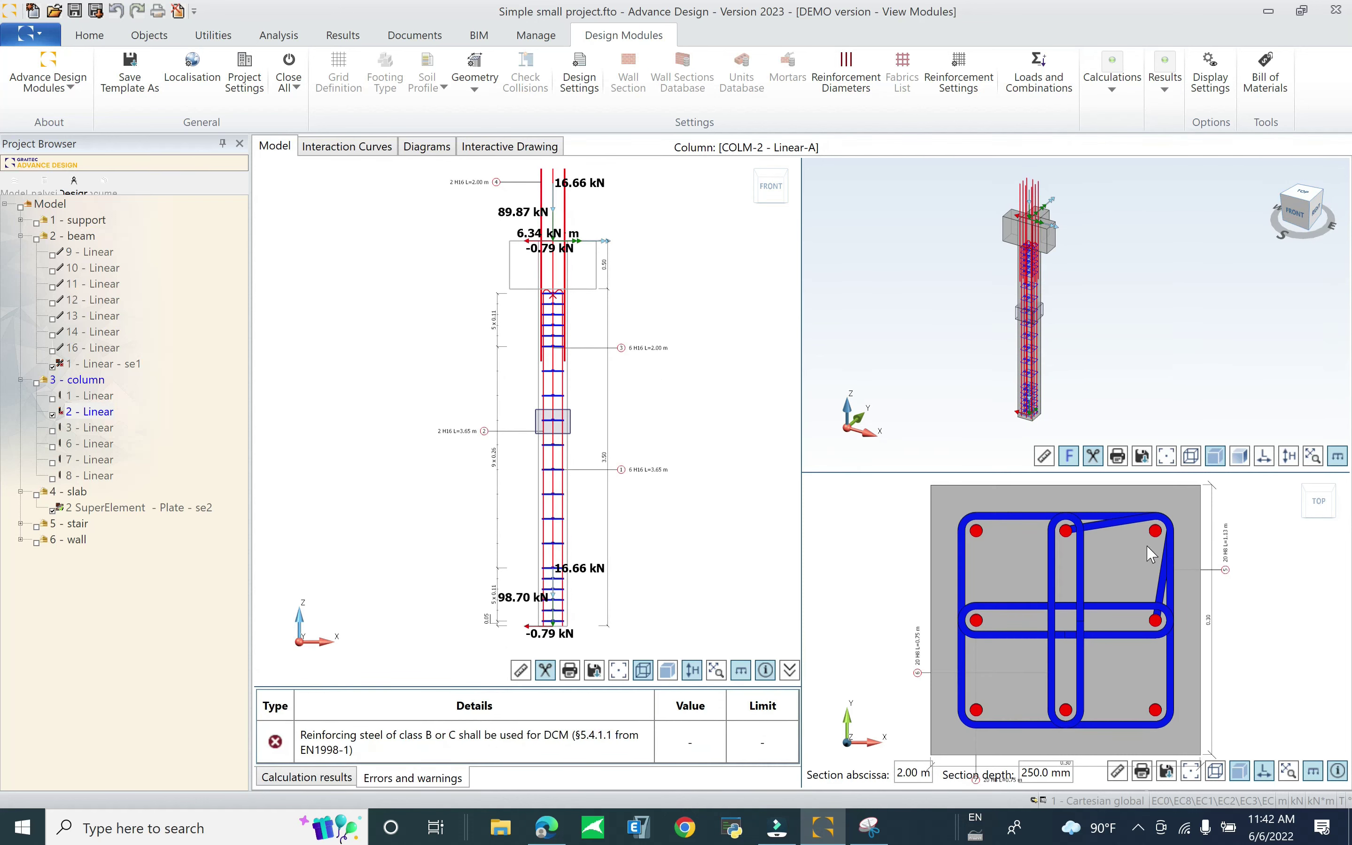
# Set the column's transverse reinforcement to None along both a and b, removing the inner stirrups and keeping the outer one
pyautogui.click(1035, 612)
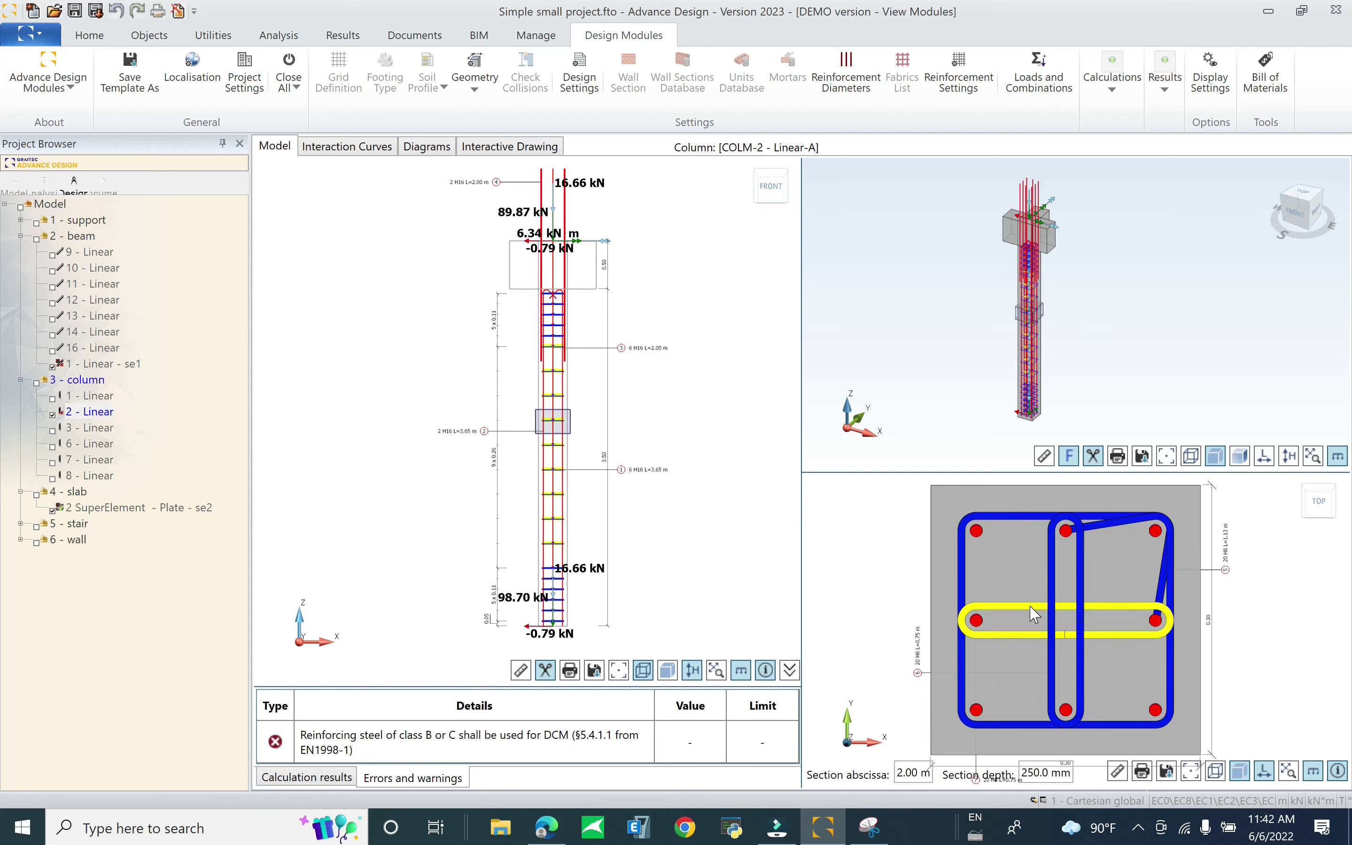
pyautogui.doubleClick(1031, 609)
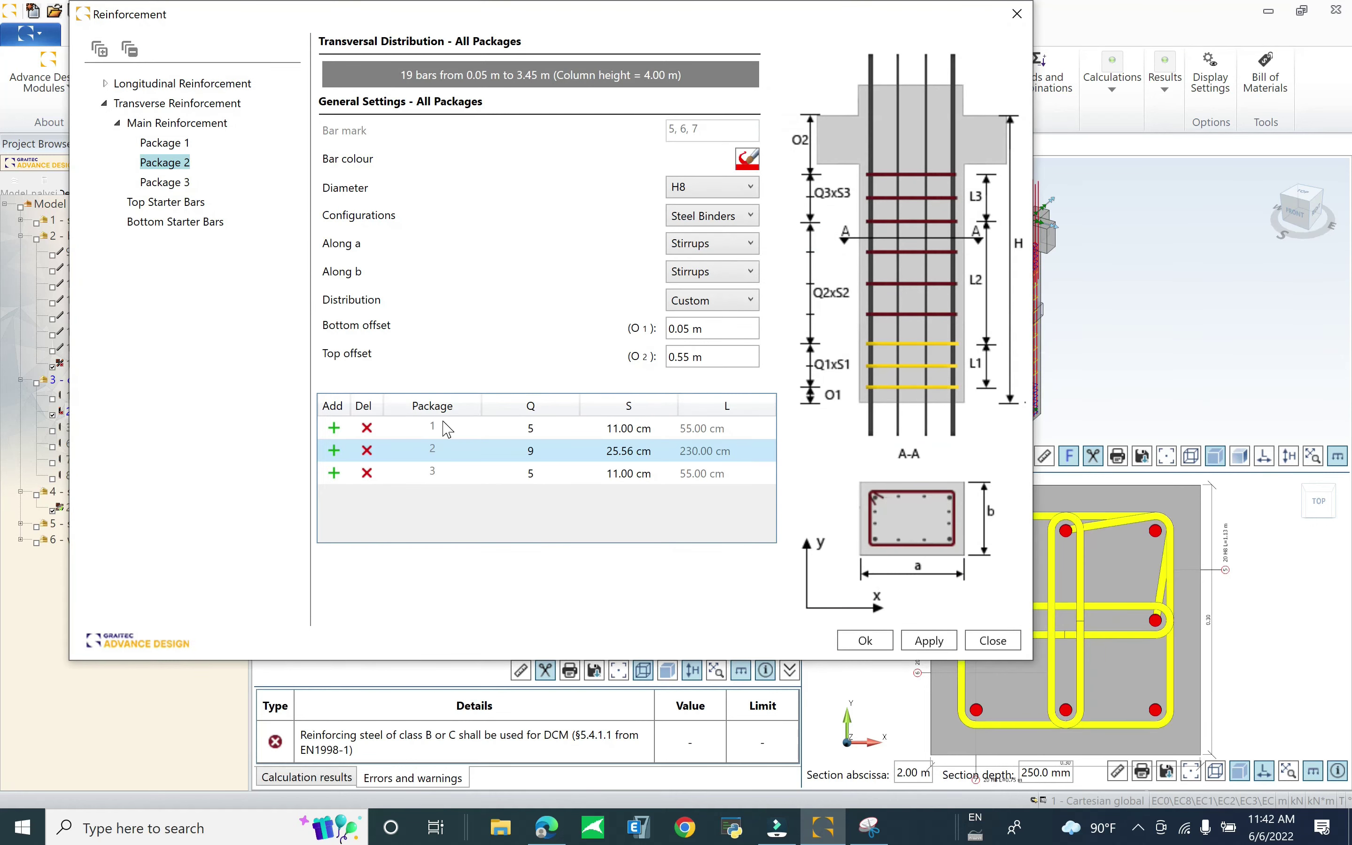
pyautogui.click(749, 244)
pyautogui.click(737, 265)
pyautogui.click(736, 272)
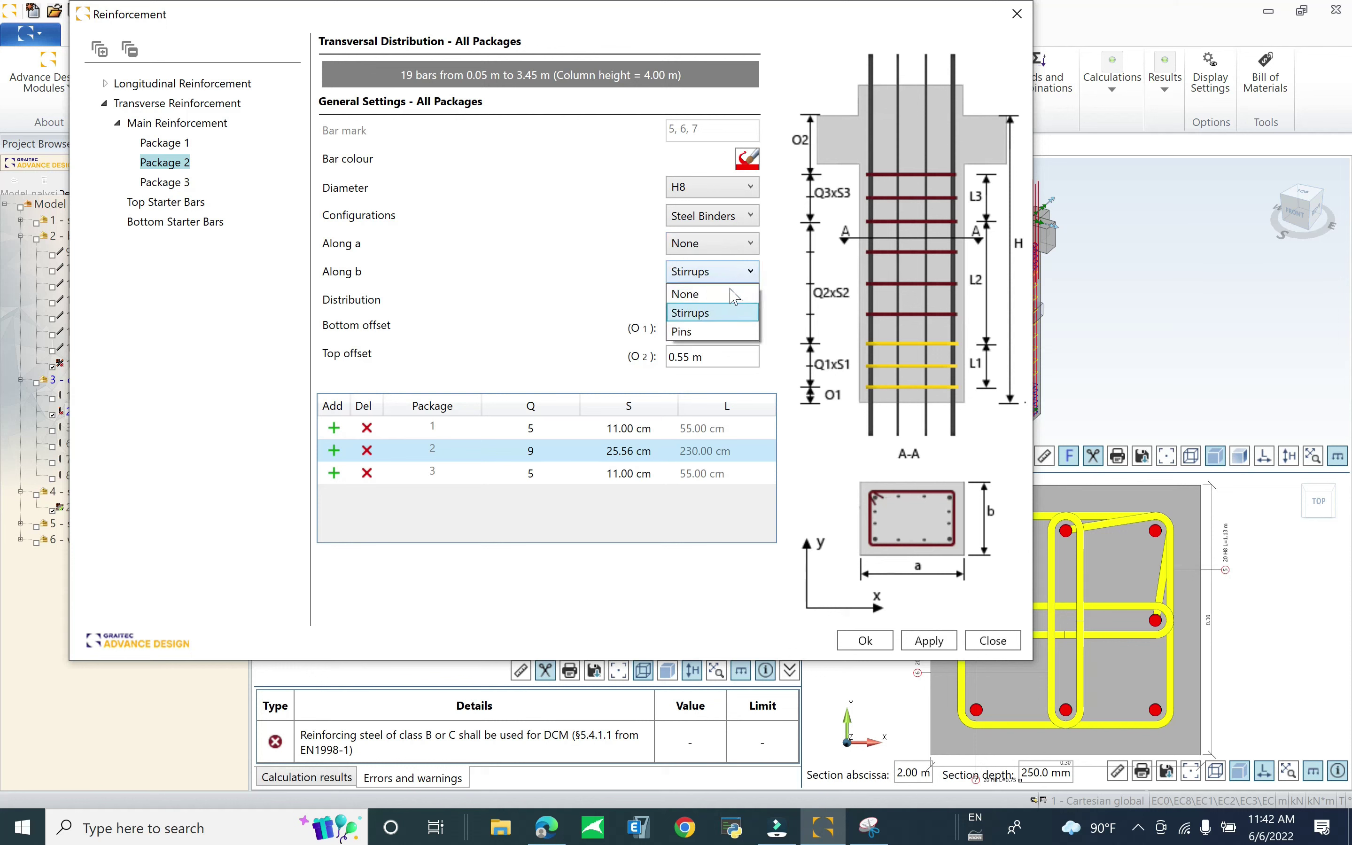
pyautogui.click(730, 294)
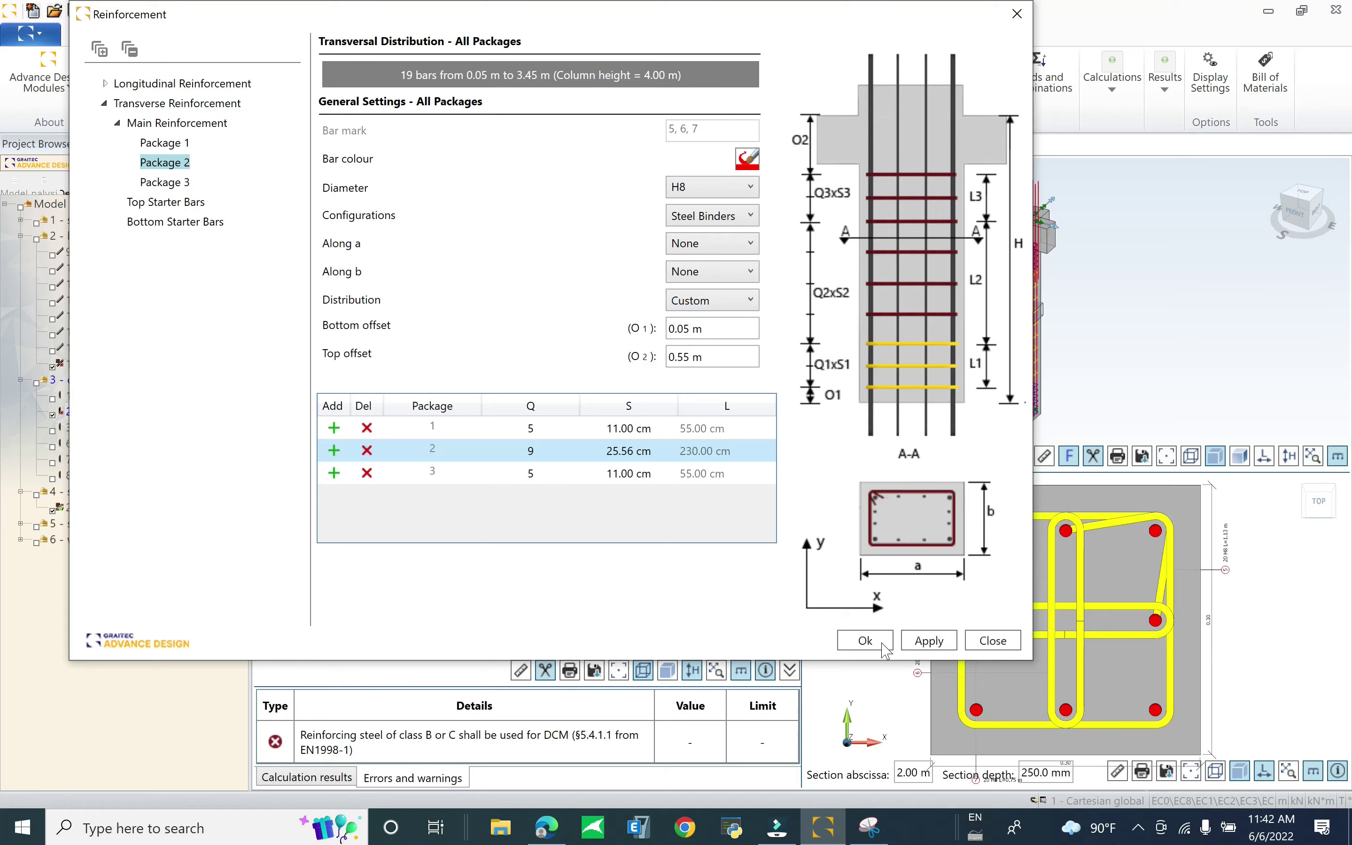
pyautogui.press('Return')
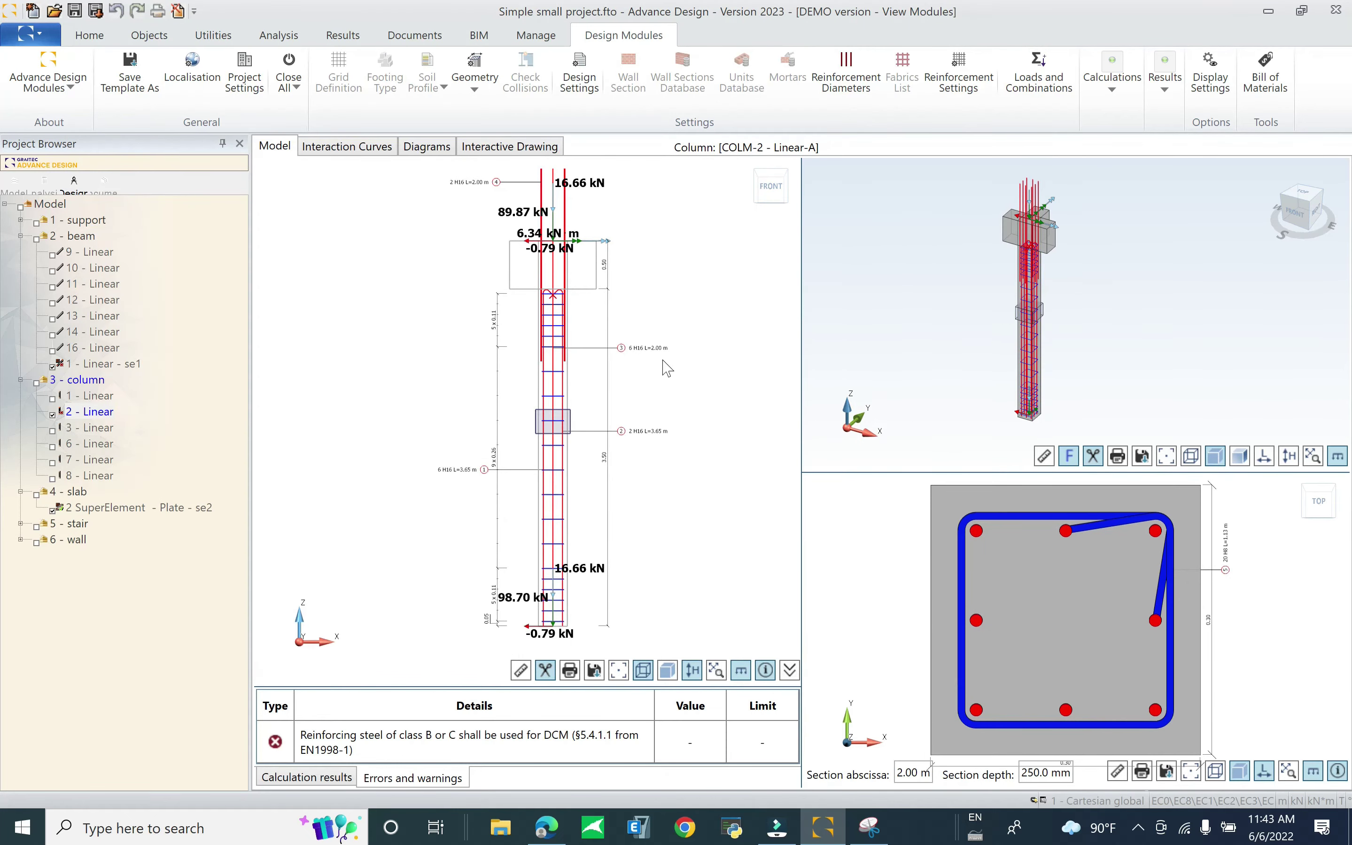
pyautogui.moveTo(660, 364); pyautogui.dragTo(653, 372, button='middle')
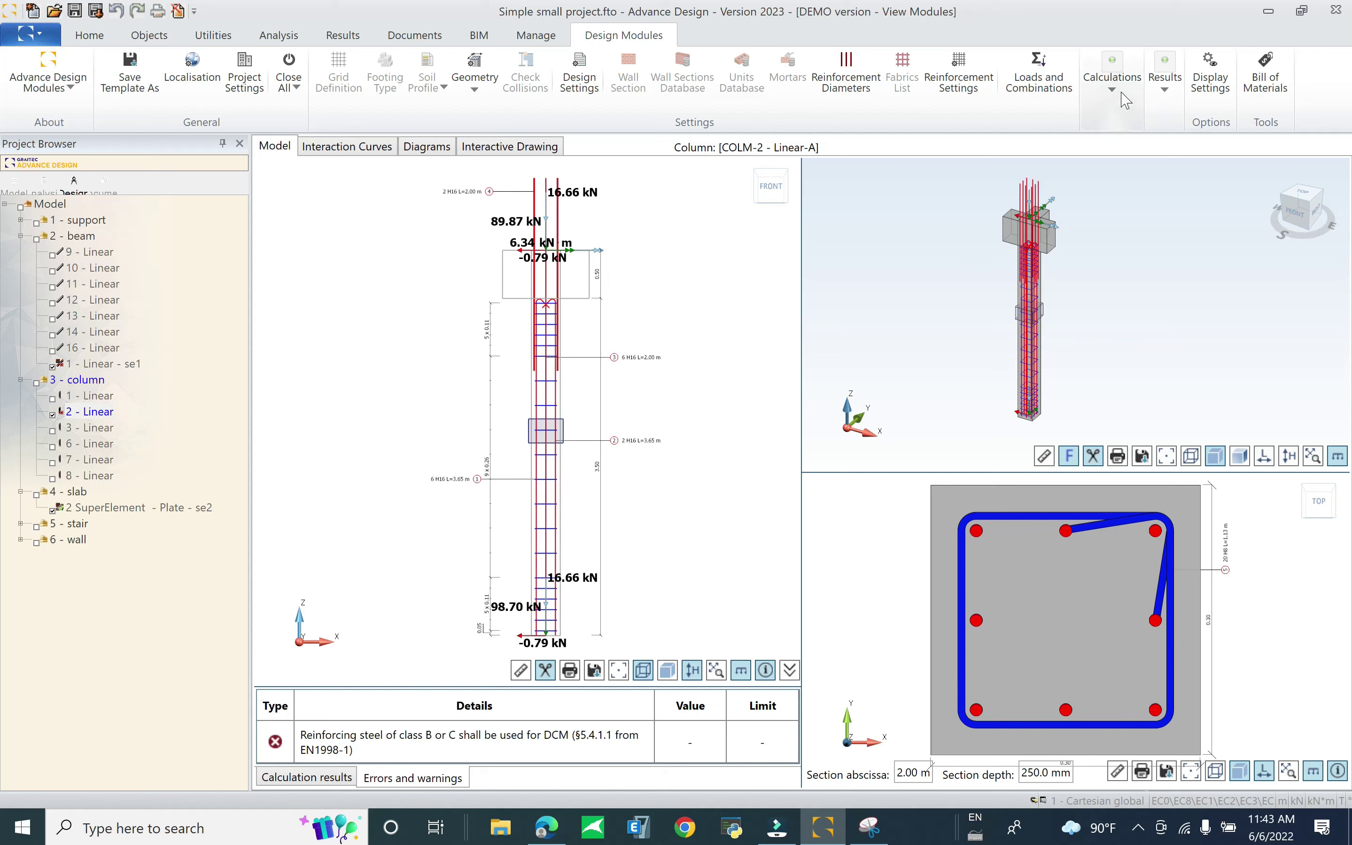
# Open the column's bill of materials and set the currency symbol to $ (US Dollars)
pyautogui.click(1266, 76)
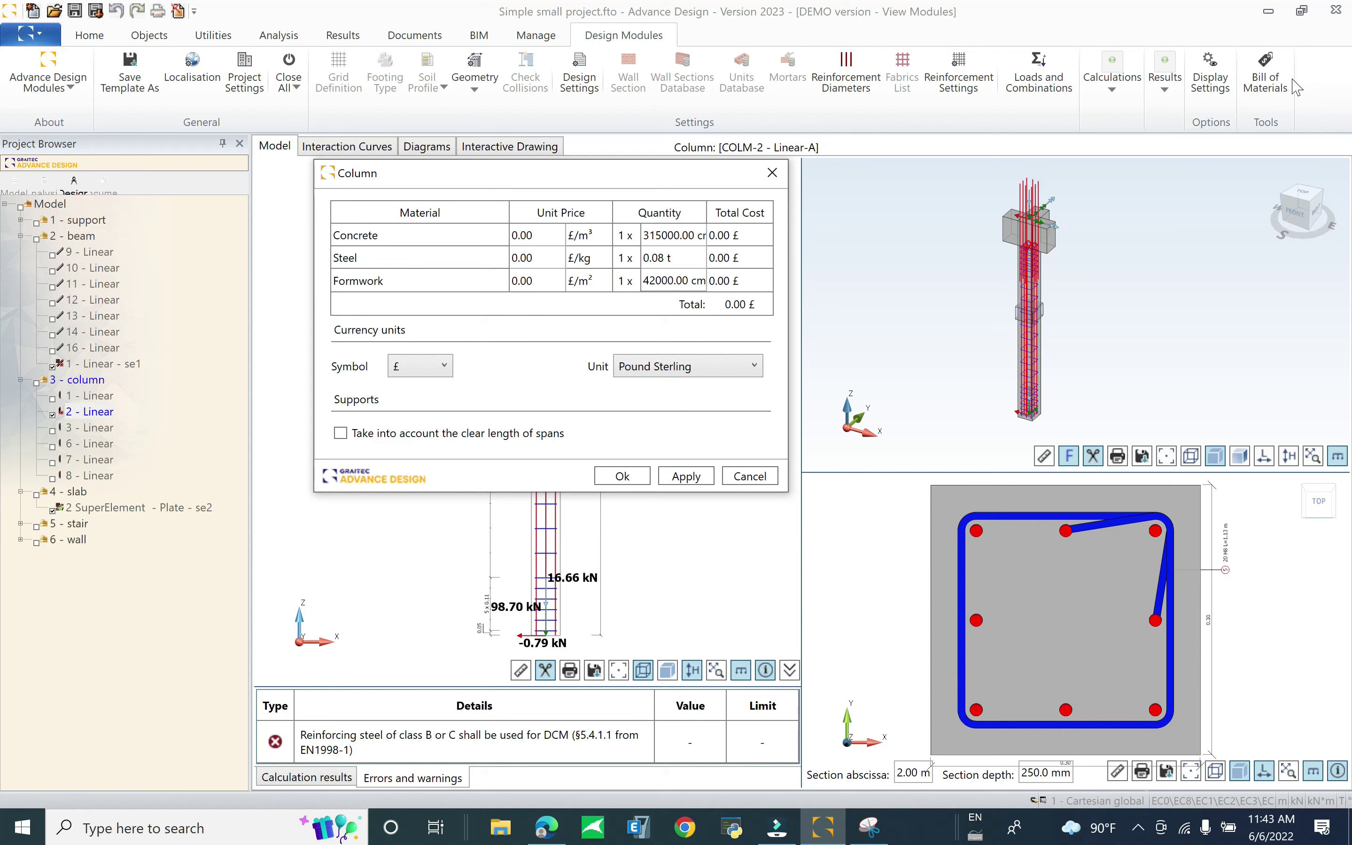
pyautogui.click(532, 234)
pyautogui.click(437, 367)
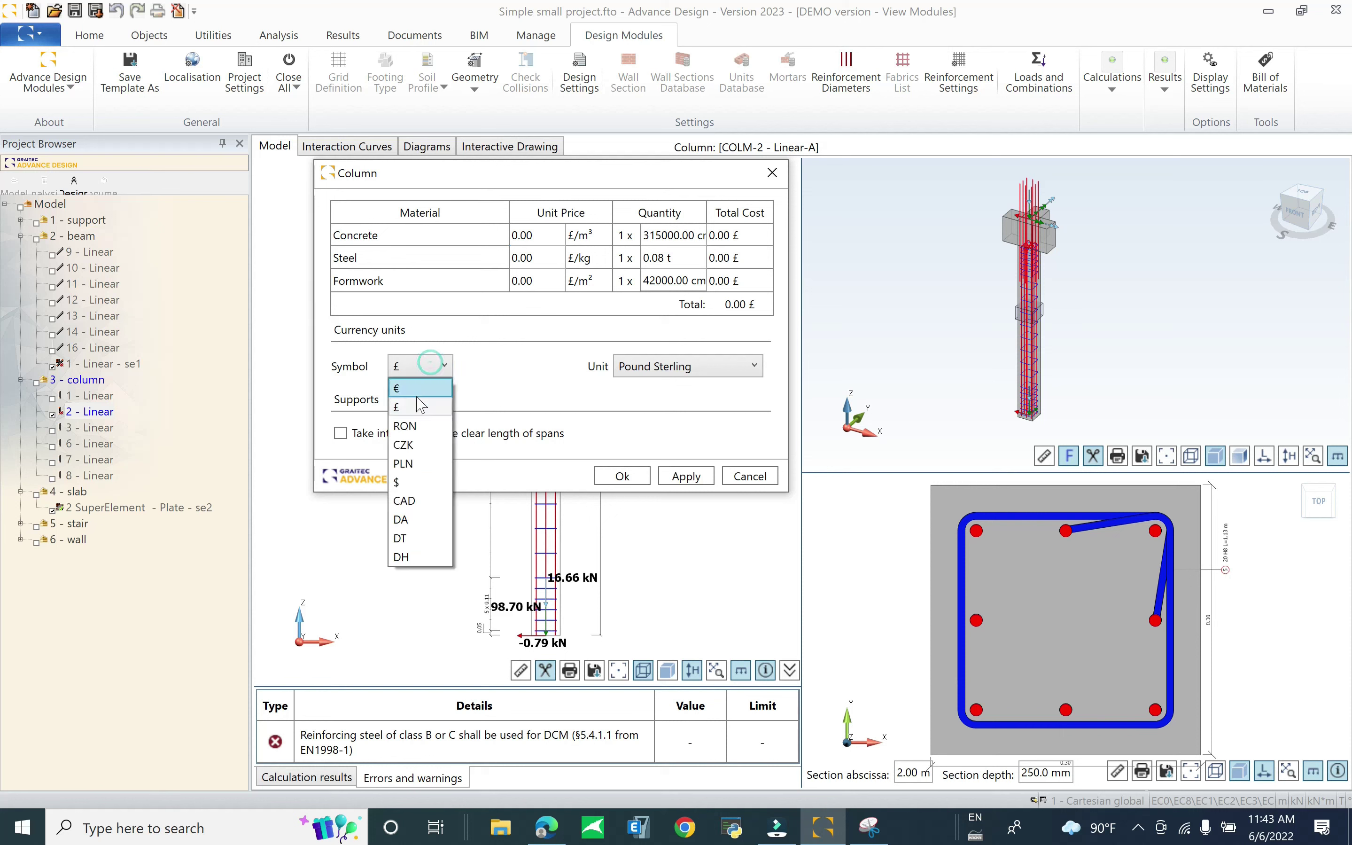
pyautogui.click(407, 482)
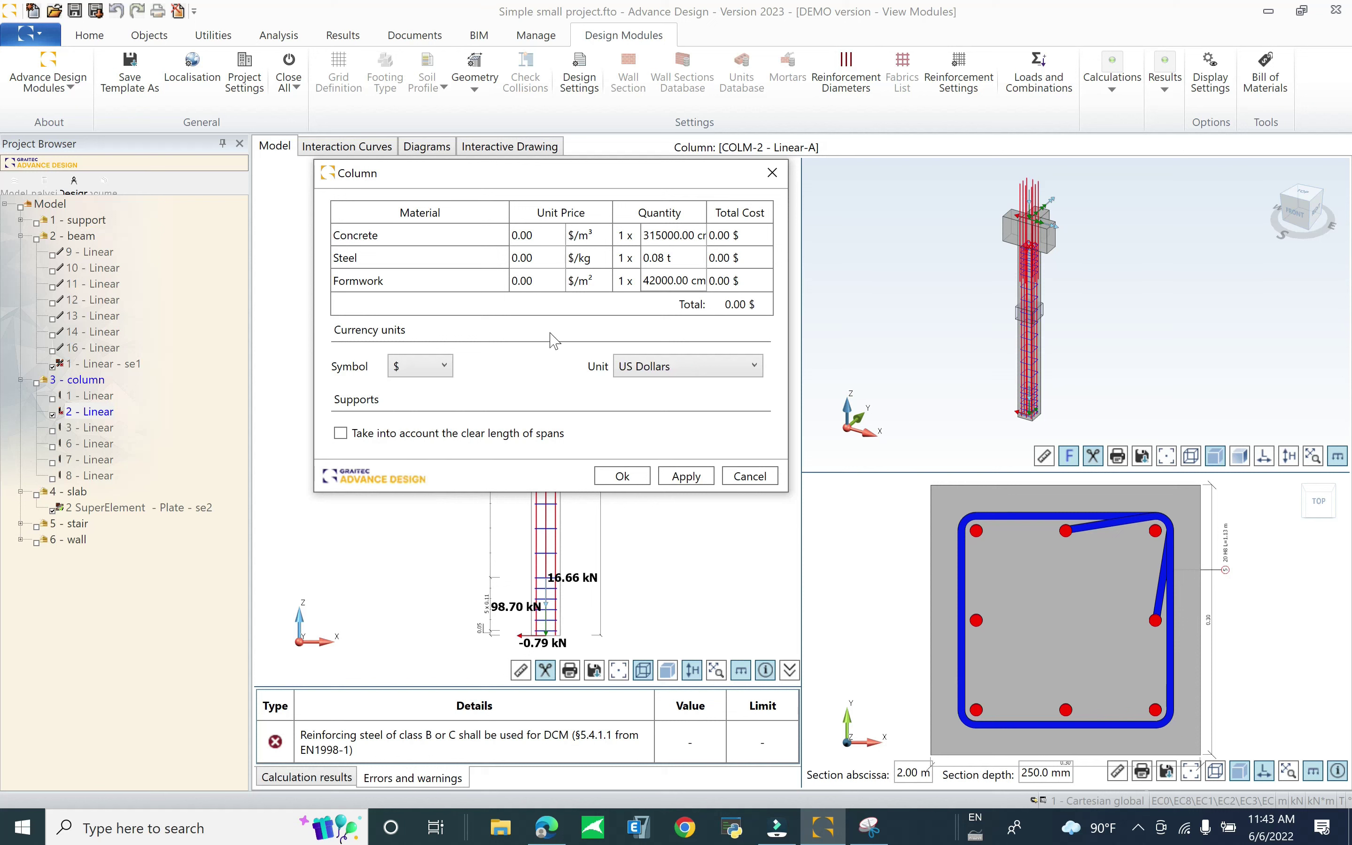
# Set the unit prices to 120 $/m³ for concrete, 750 $/kg for steel and 15 $/m² for formwork, and accept the bill of materials
pyautogui.click(534, 236)
pyautogui.write('120')
pyautogui.press('Return')
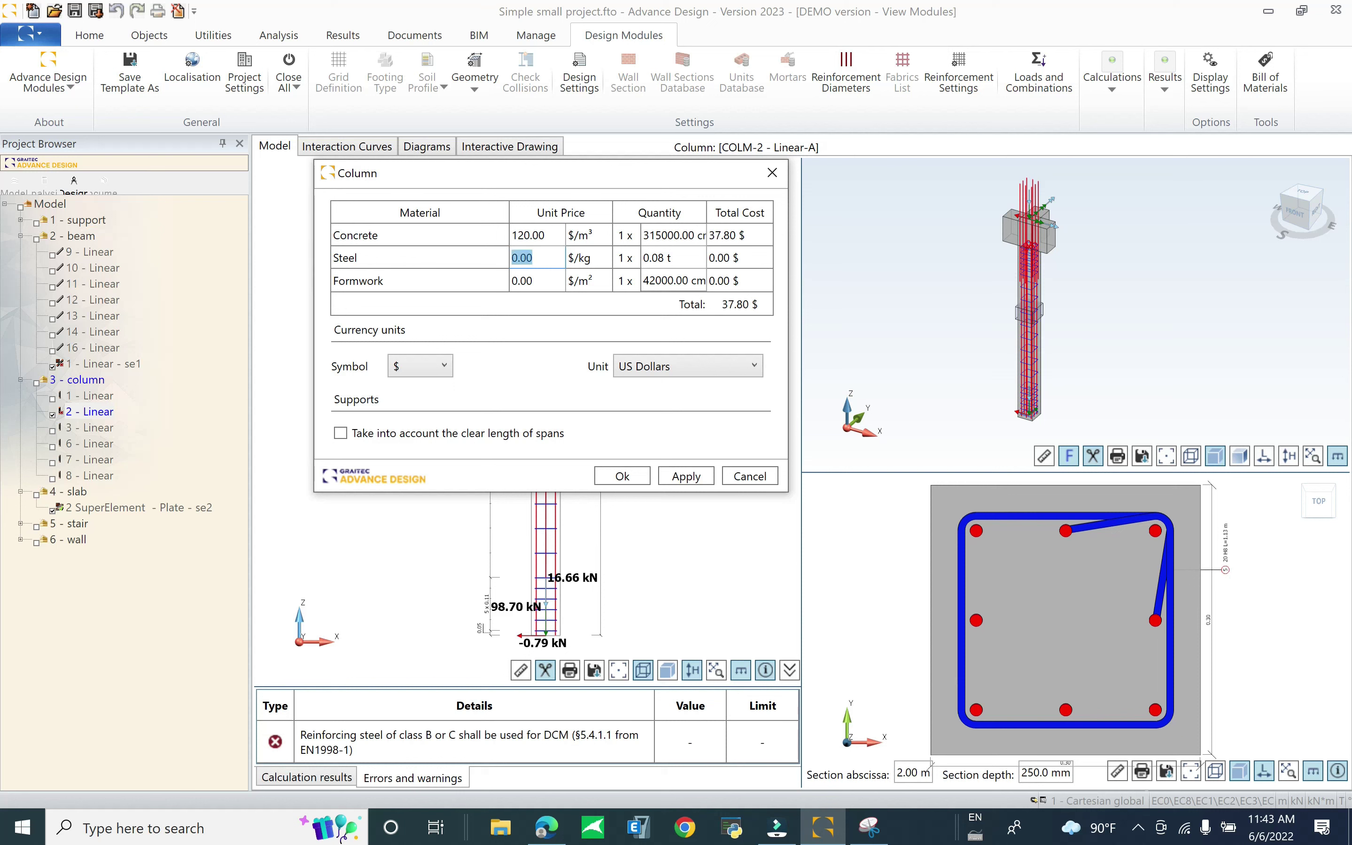
pyautogui.write('750')
pyautogui.press('Return')
pyautogui.click(544, 280)
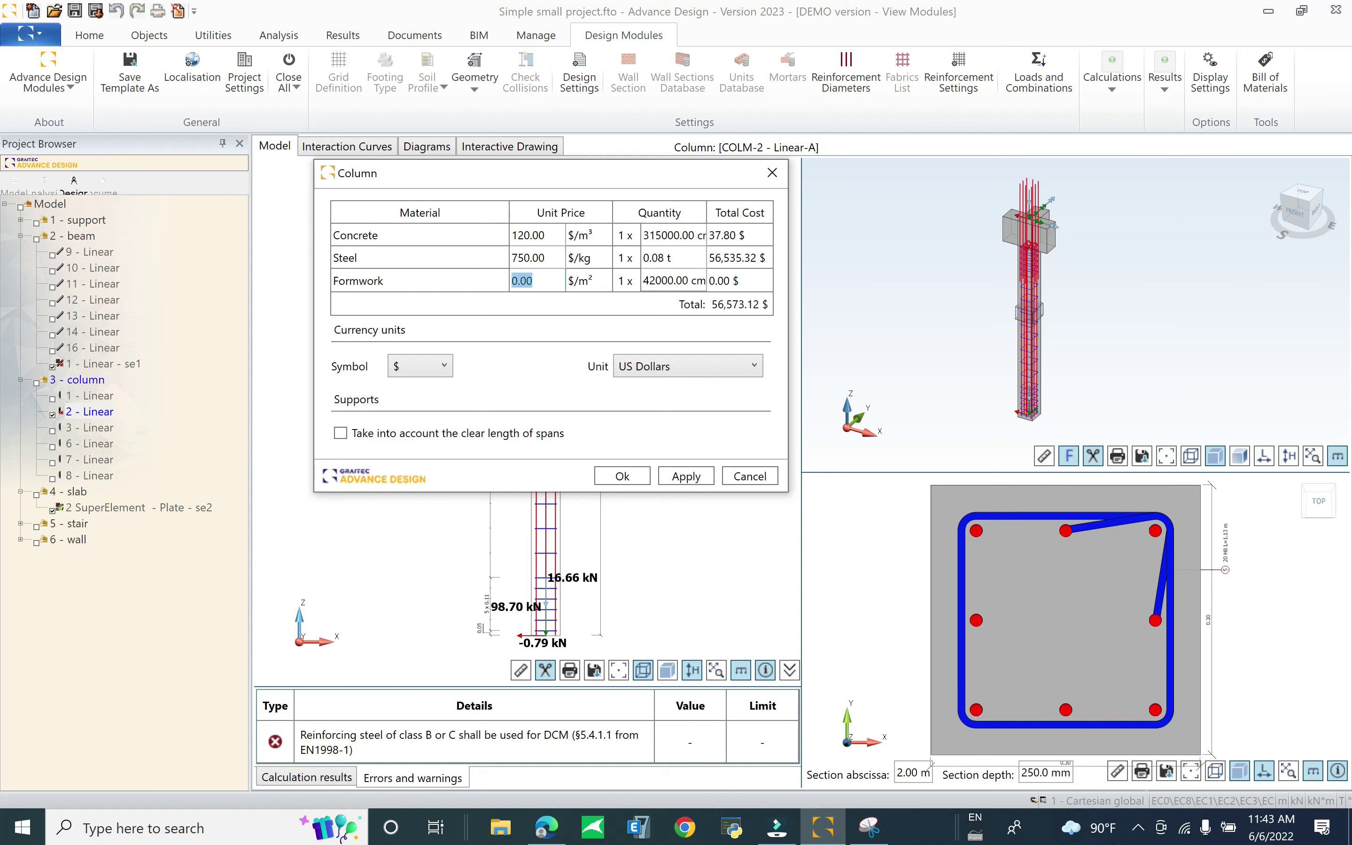
pyautogui.write('15')
pyautogui.click(630, 478)
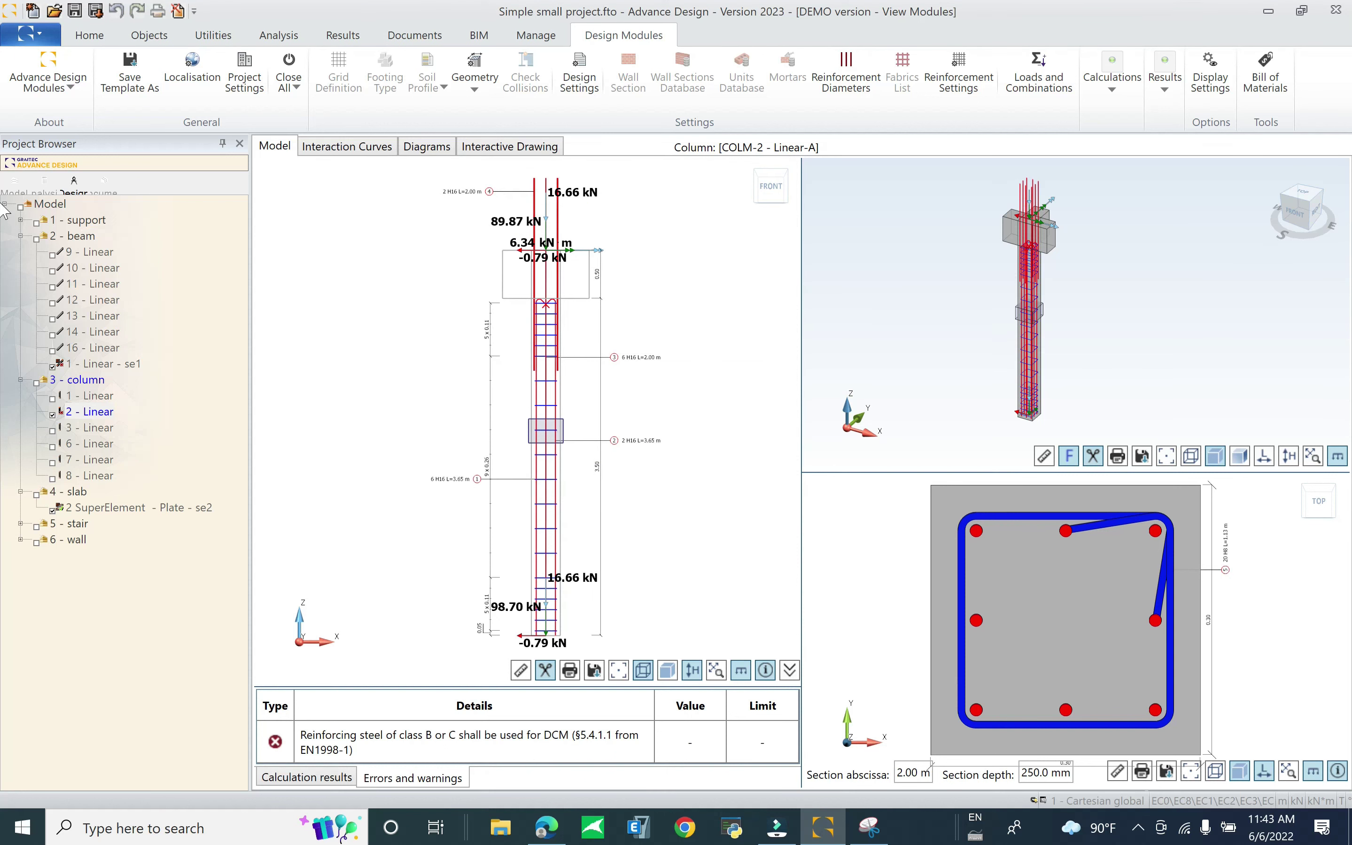
# Preview the Column Detailed Report with all chapters included, keeping the PDF save format
pyautogui.click(1165, 84)
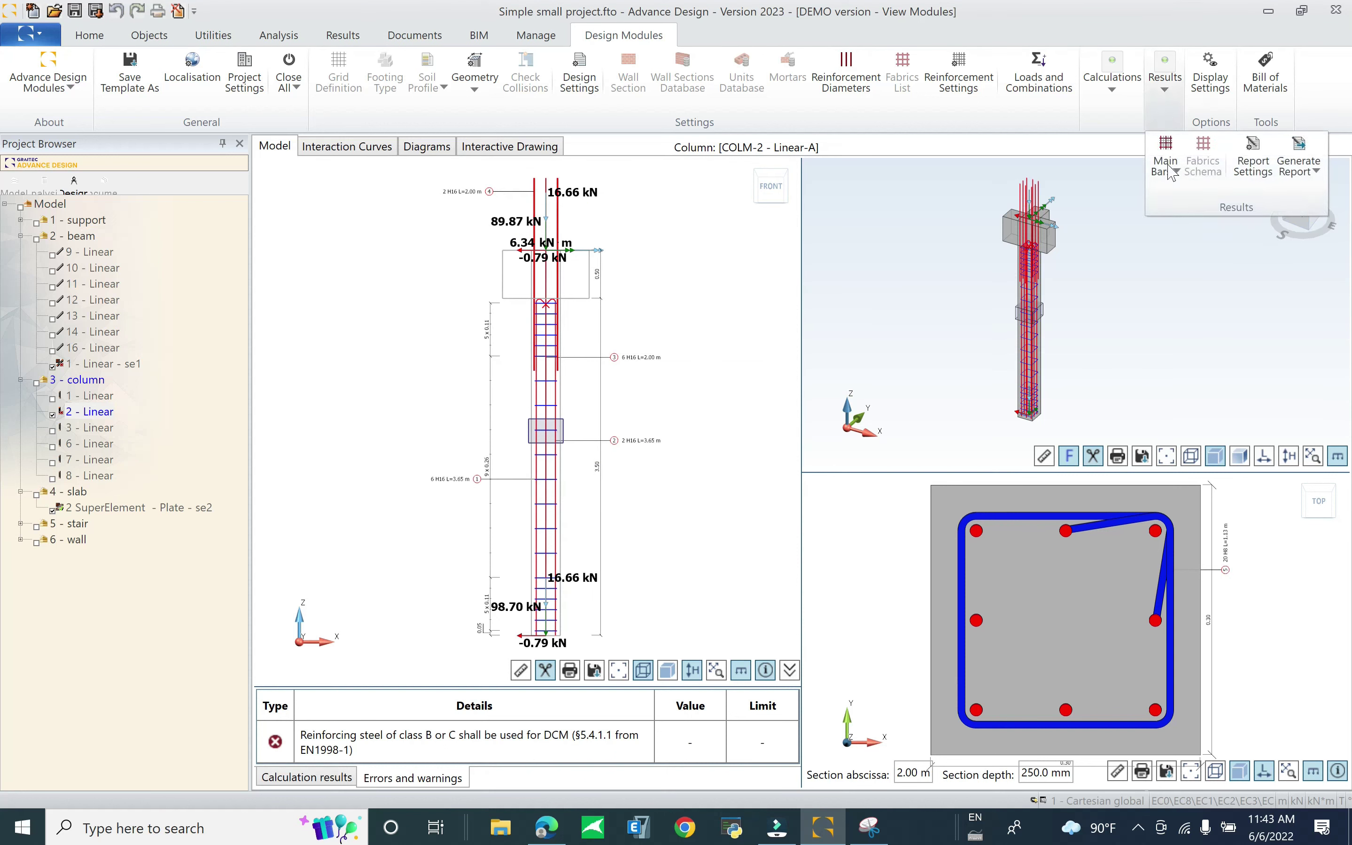
pyautogui.click(1254, 174)
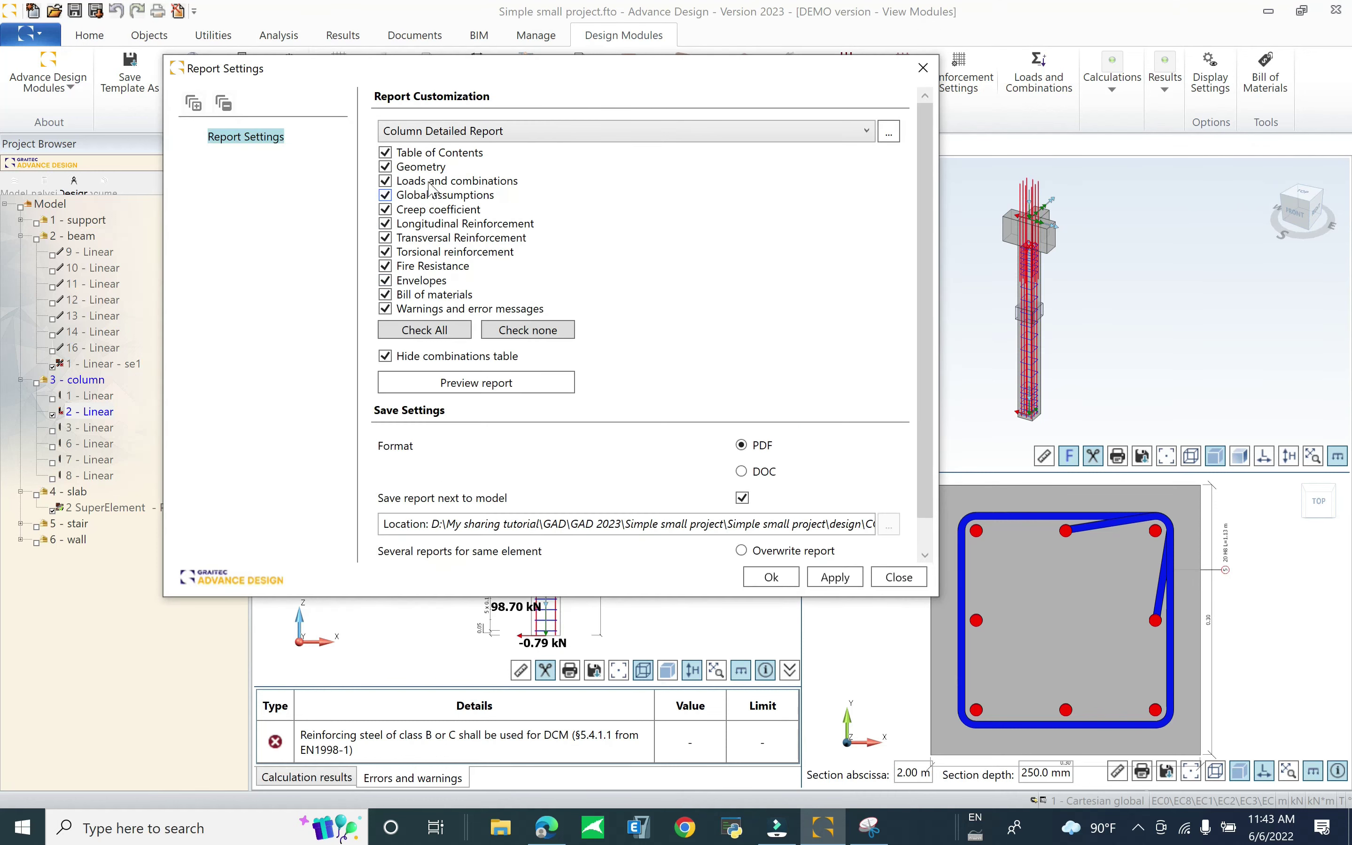
pyautogui.click(481, 134)
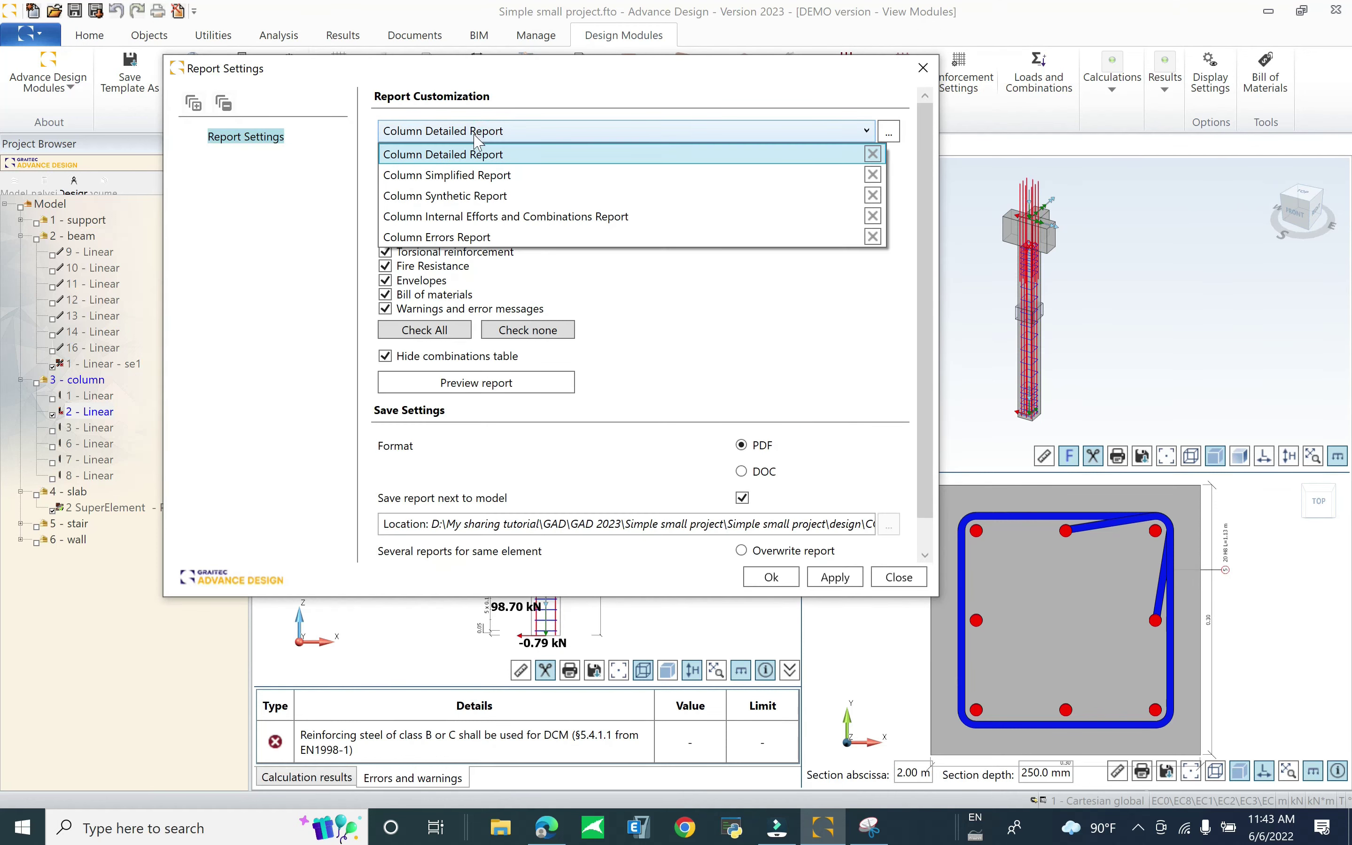
pyautogui.click(513, 154)
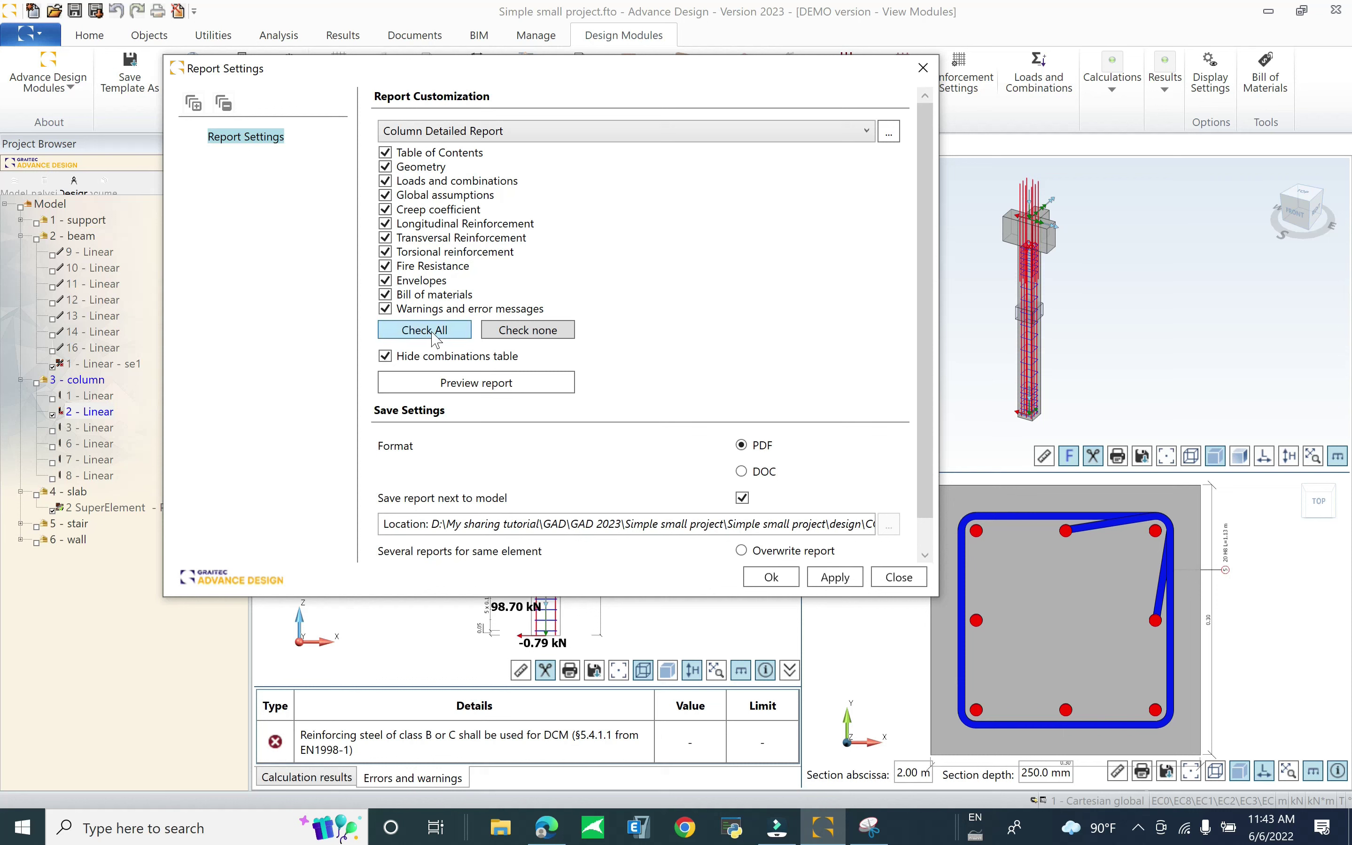
pyautogui.click(517, 334)
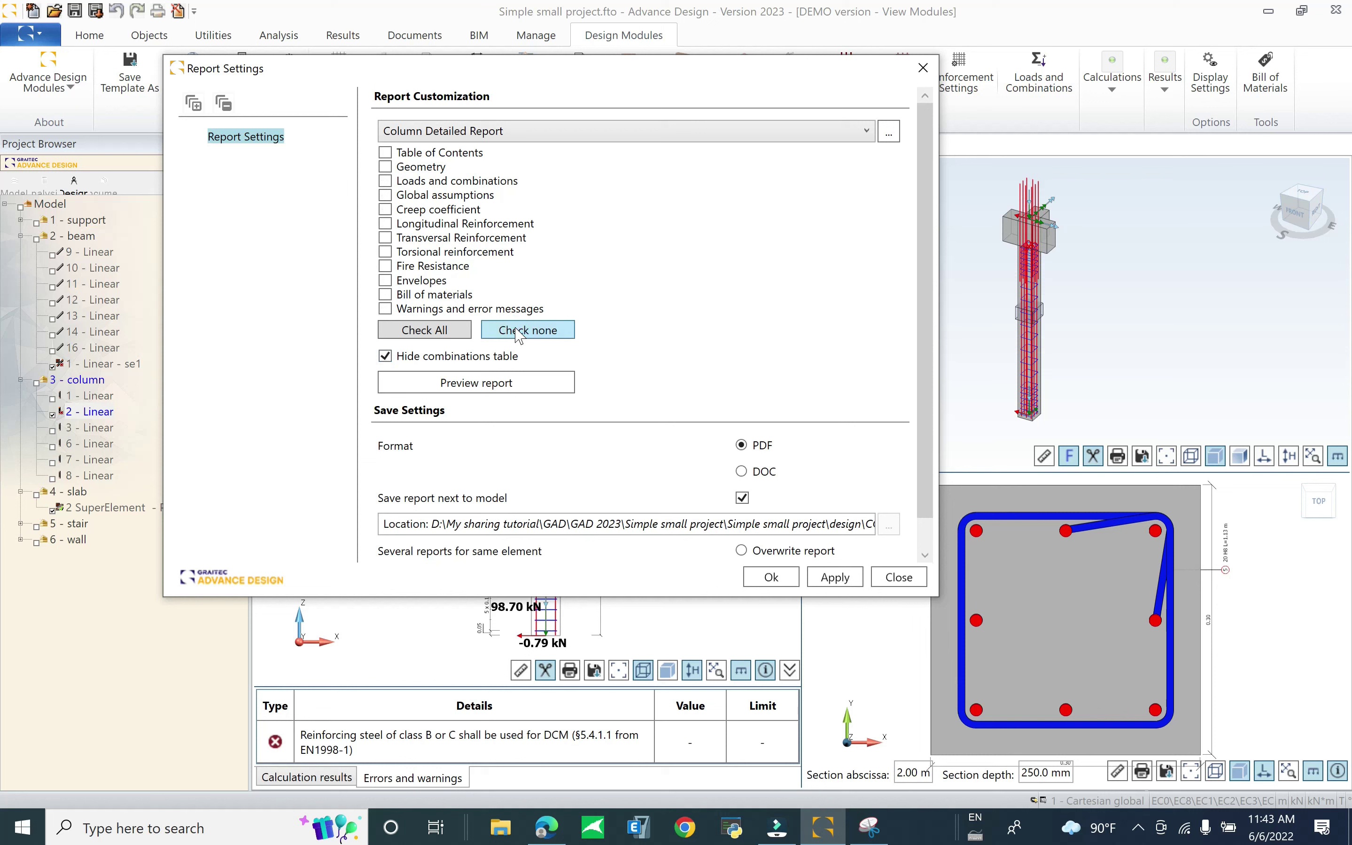
pyautogui.click(434, 336)
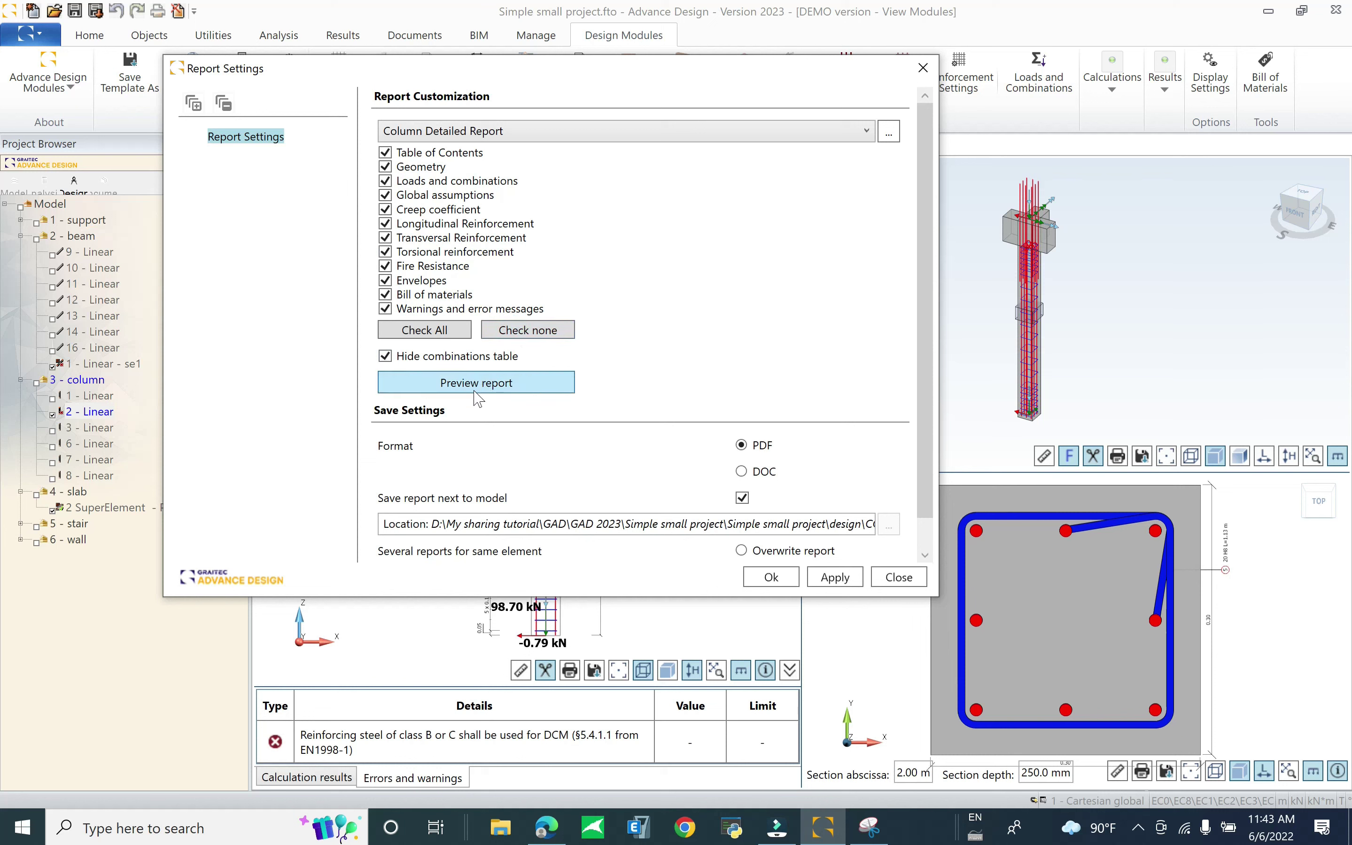
pyautogui.click(500, 387)
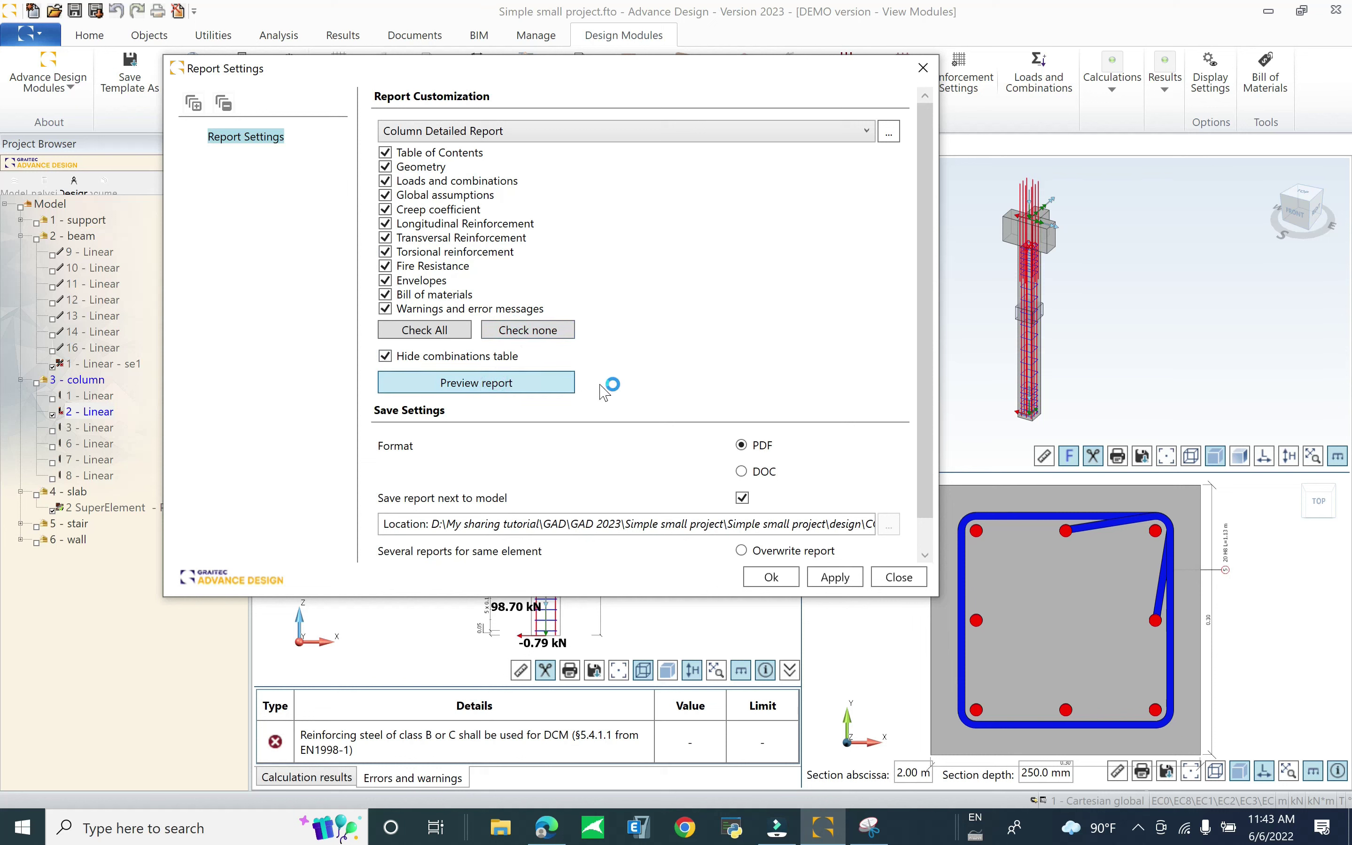
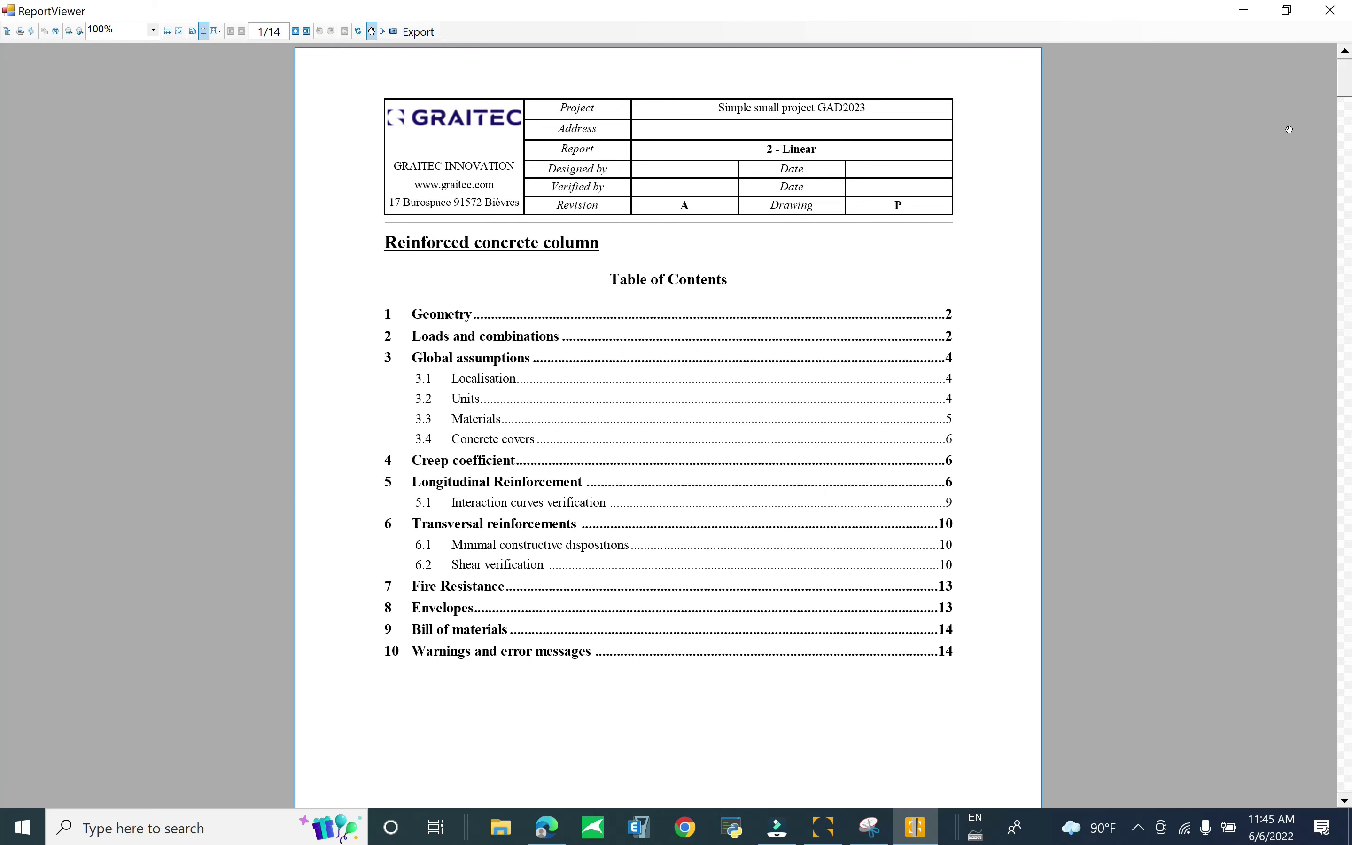
# Read through the column report from geometry, loads and materials to reinforcement checks, interaction curves, shear verification, bill of materials and warnings
pyautogui.scroll(-15, 1248, 330)
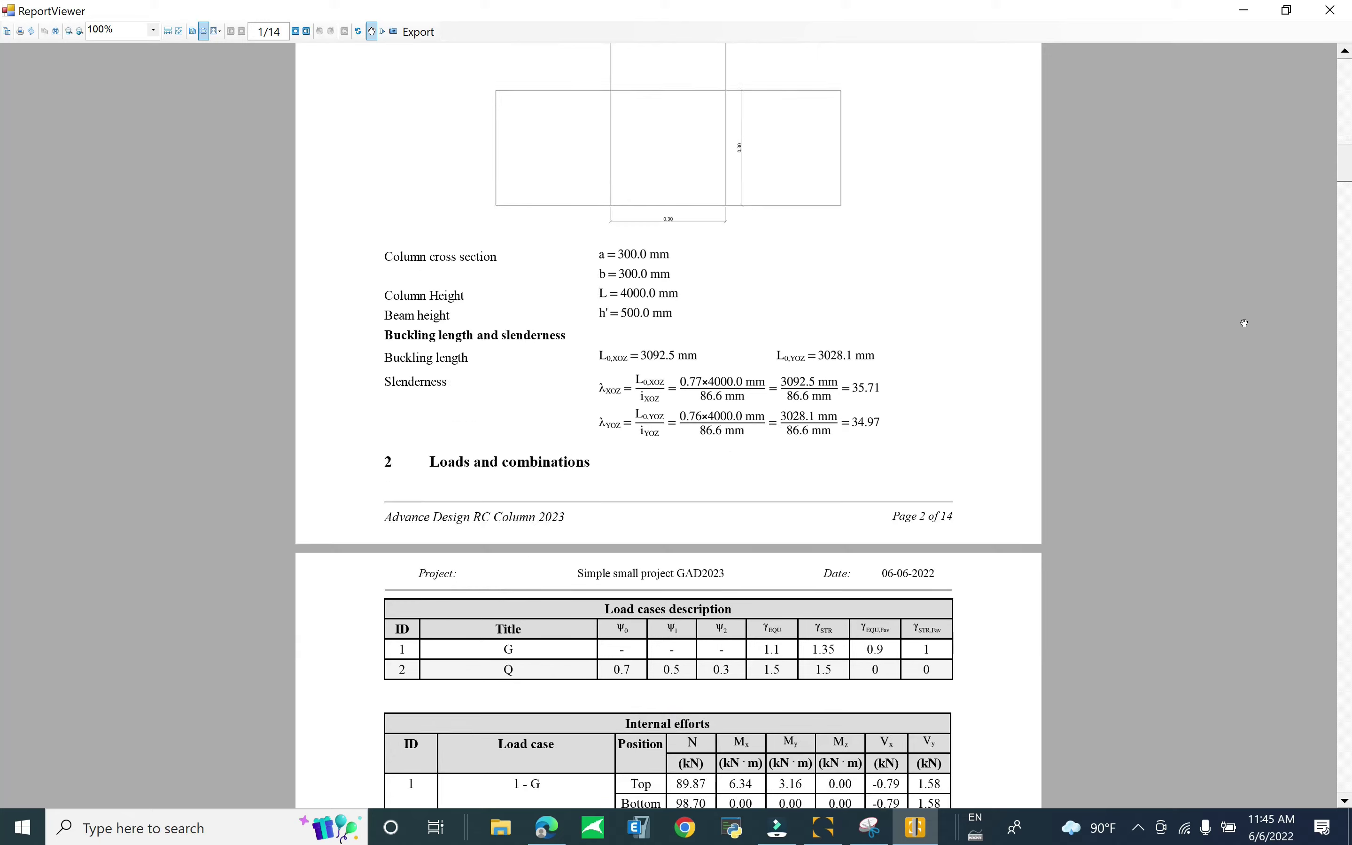
pyautogui.scroll(-10, 1248, 330)
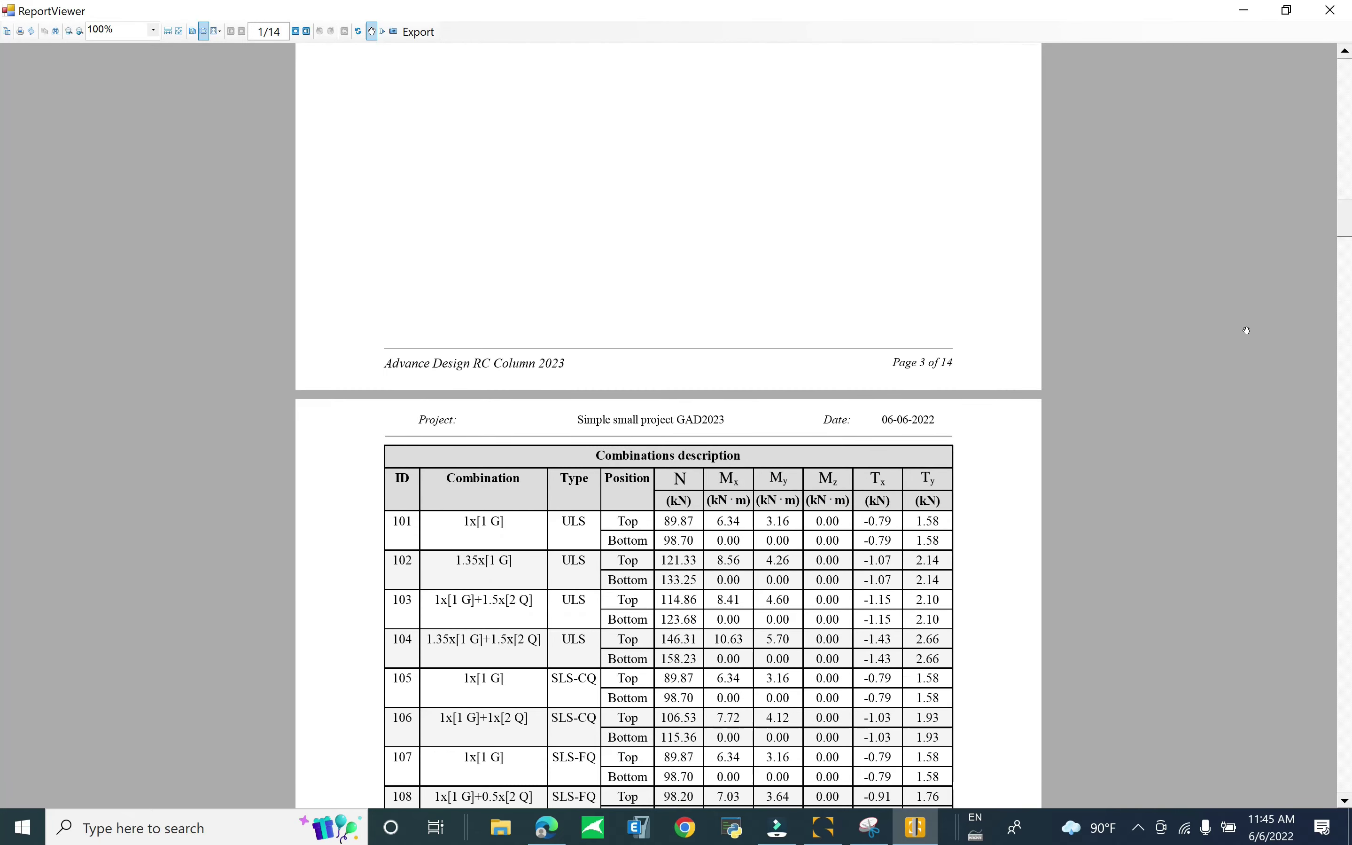
pyautogui.scroll(-10, 1247, 336)
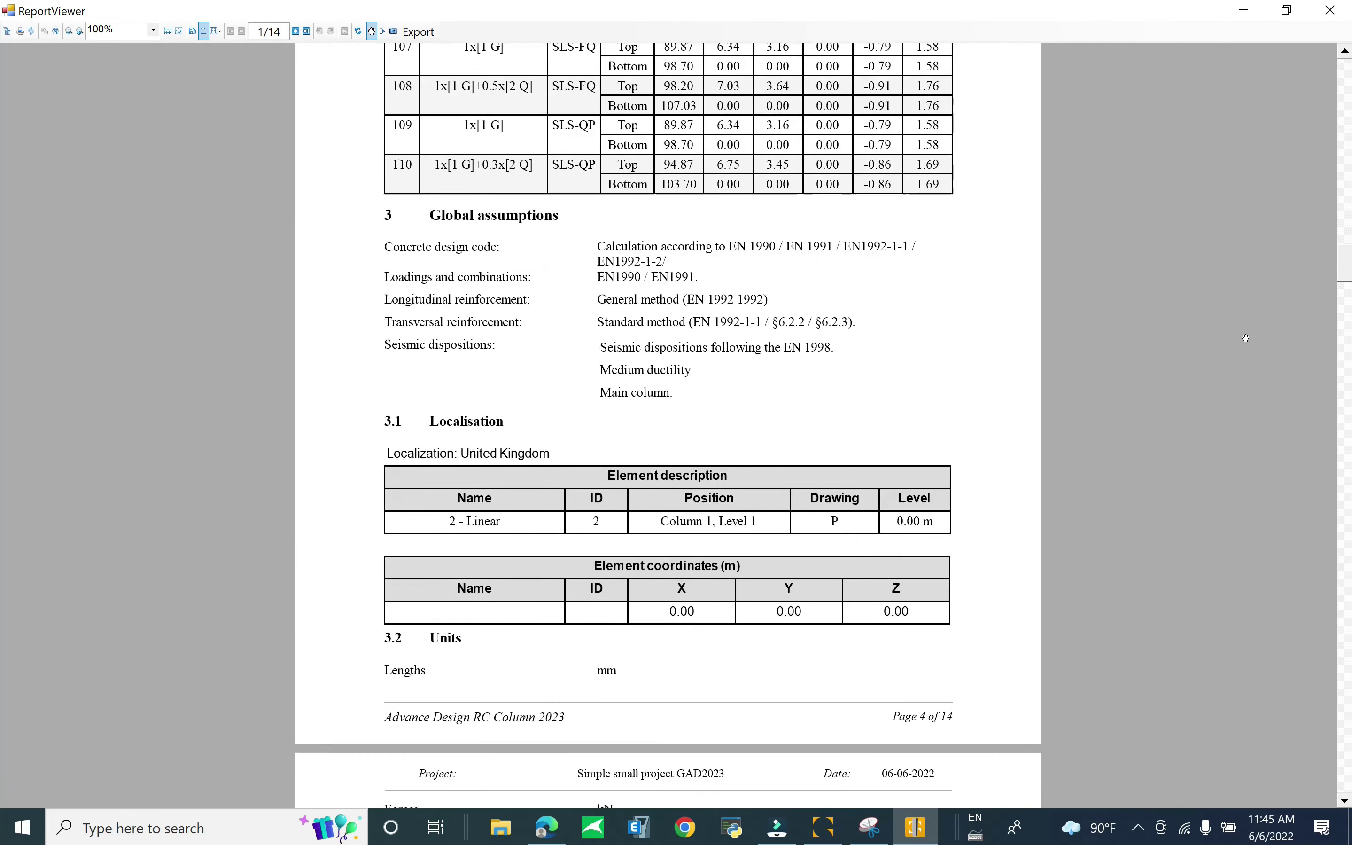
pyautogui.scroll(-10, 1247, 338)
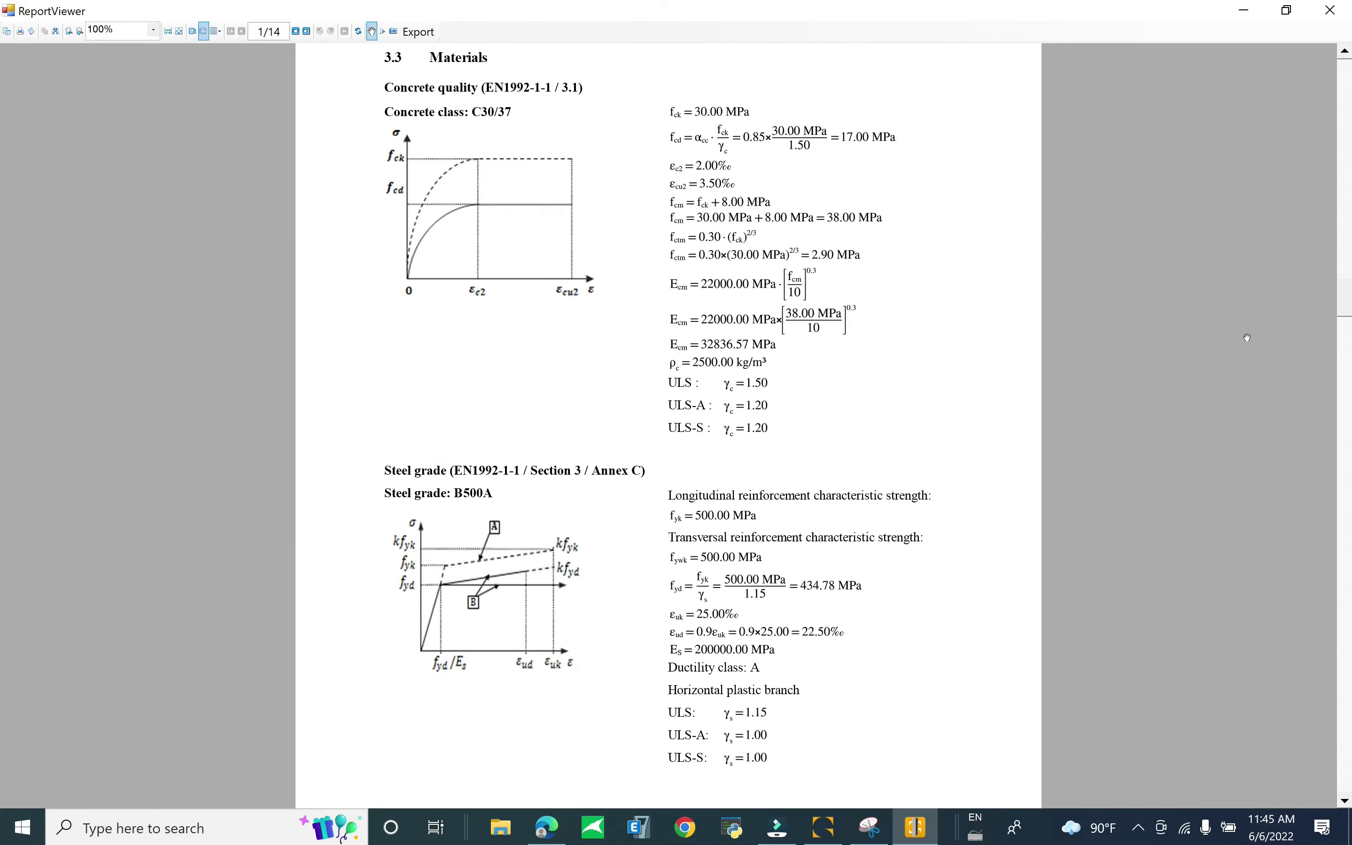
pyautogui.scroll(-10, 1247, 336)
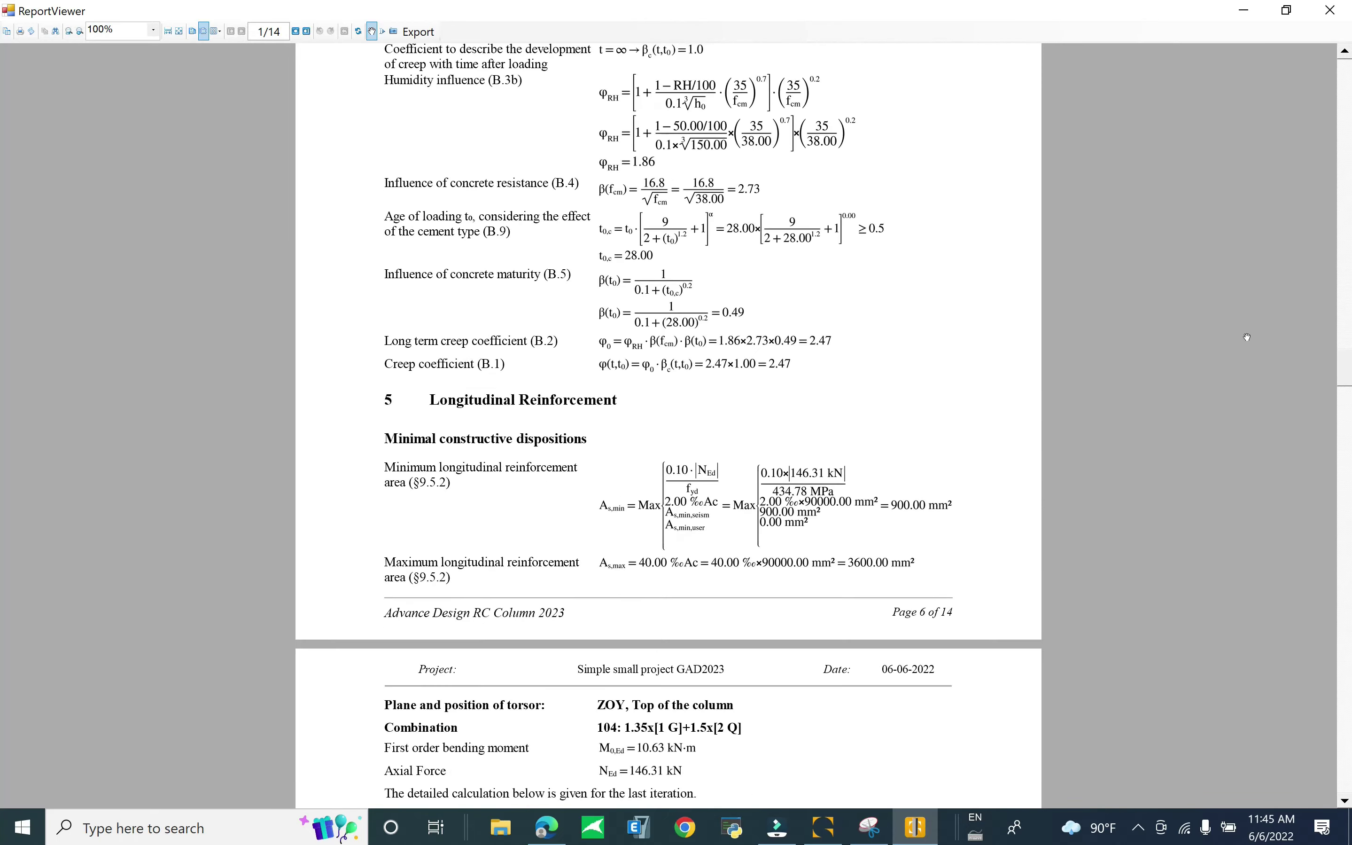
pyautogui.scroll(-10, 1247, 335)
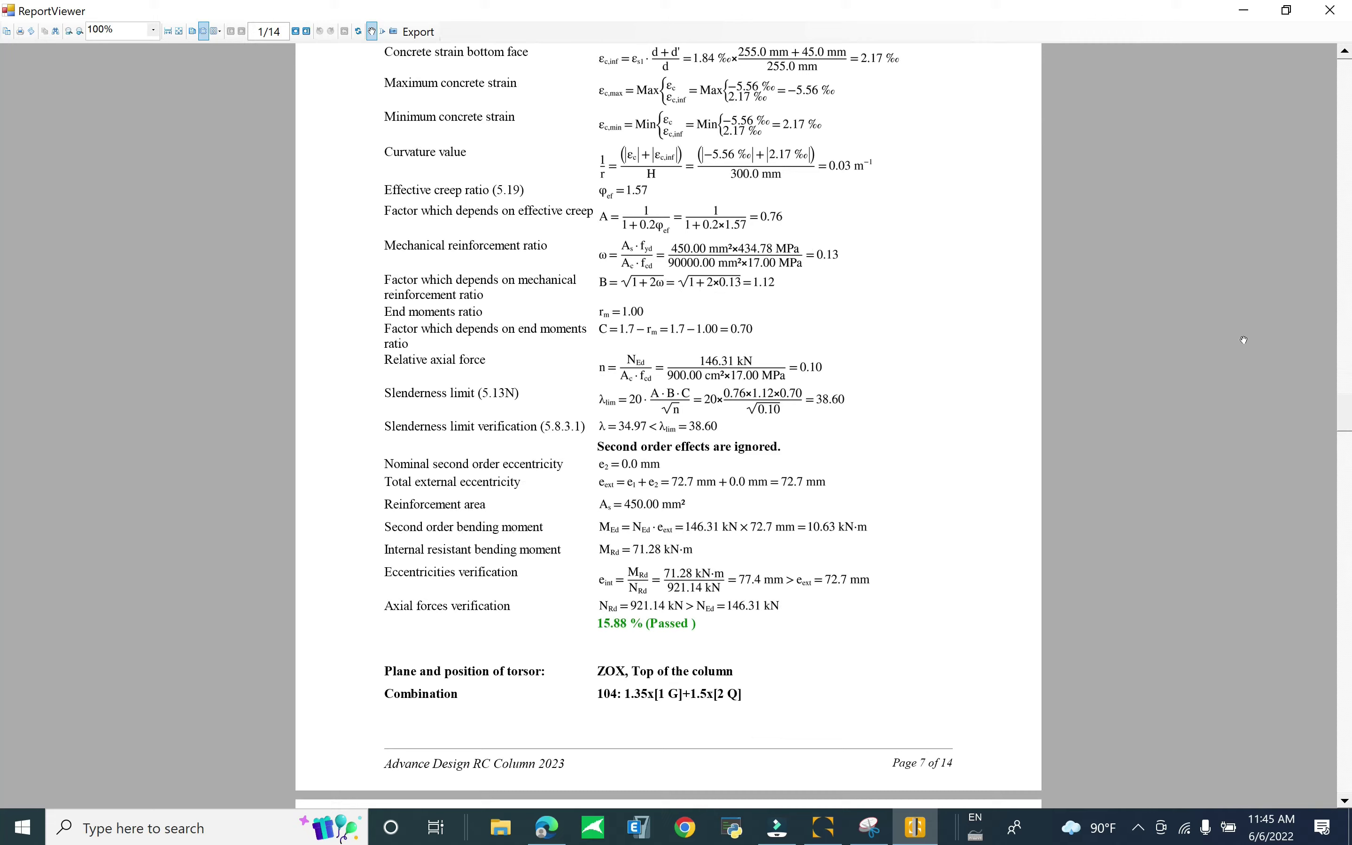
pyautogui.scroll(-5, 1247, 335)
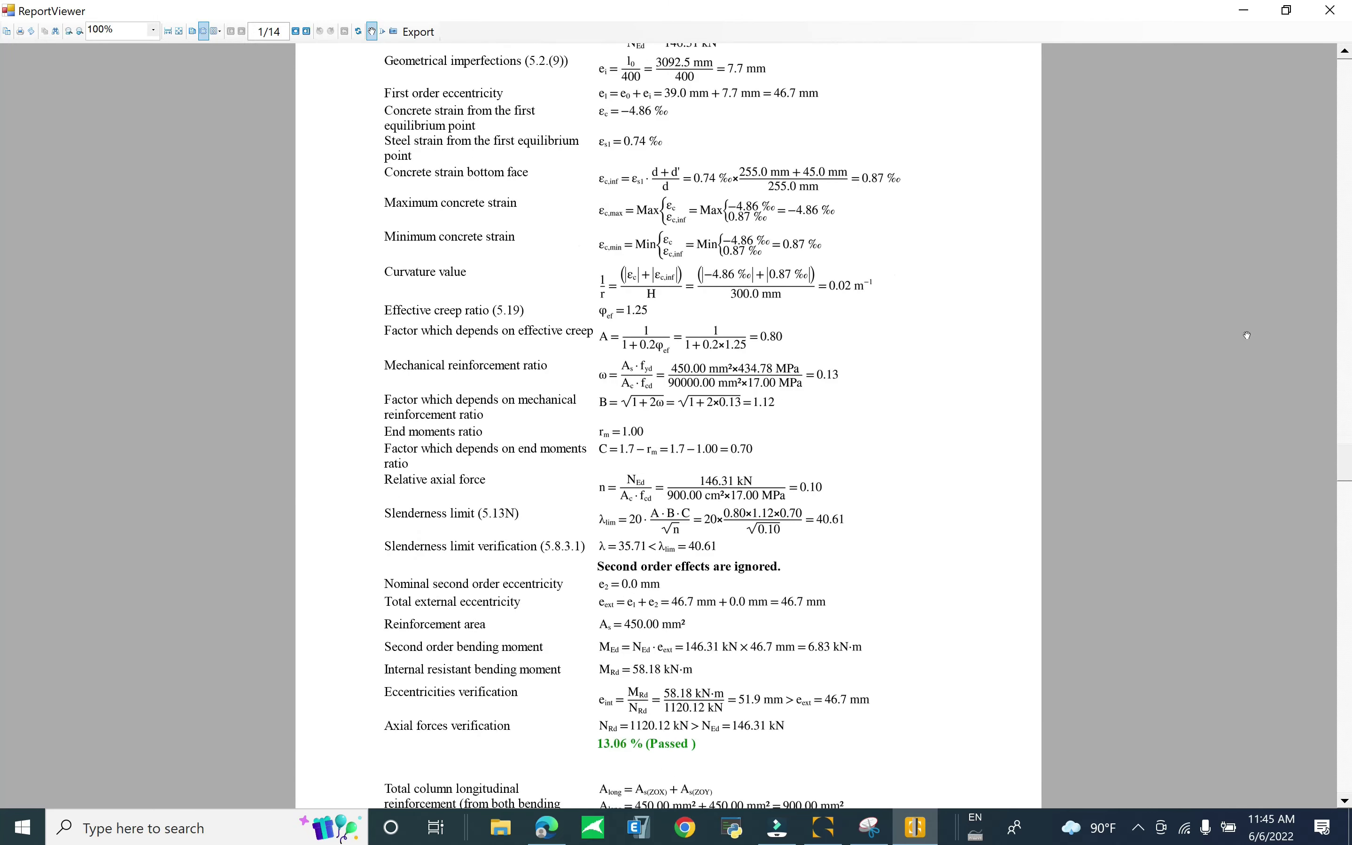
pyautogui.scroll(-5, 1250, 335)
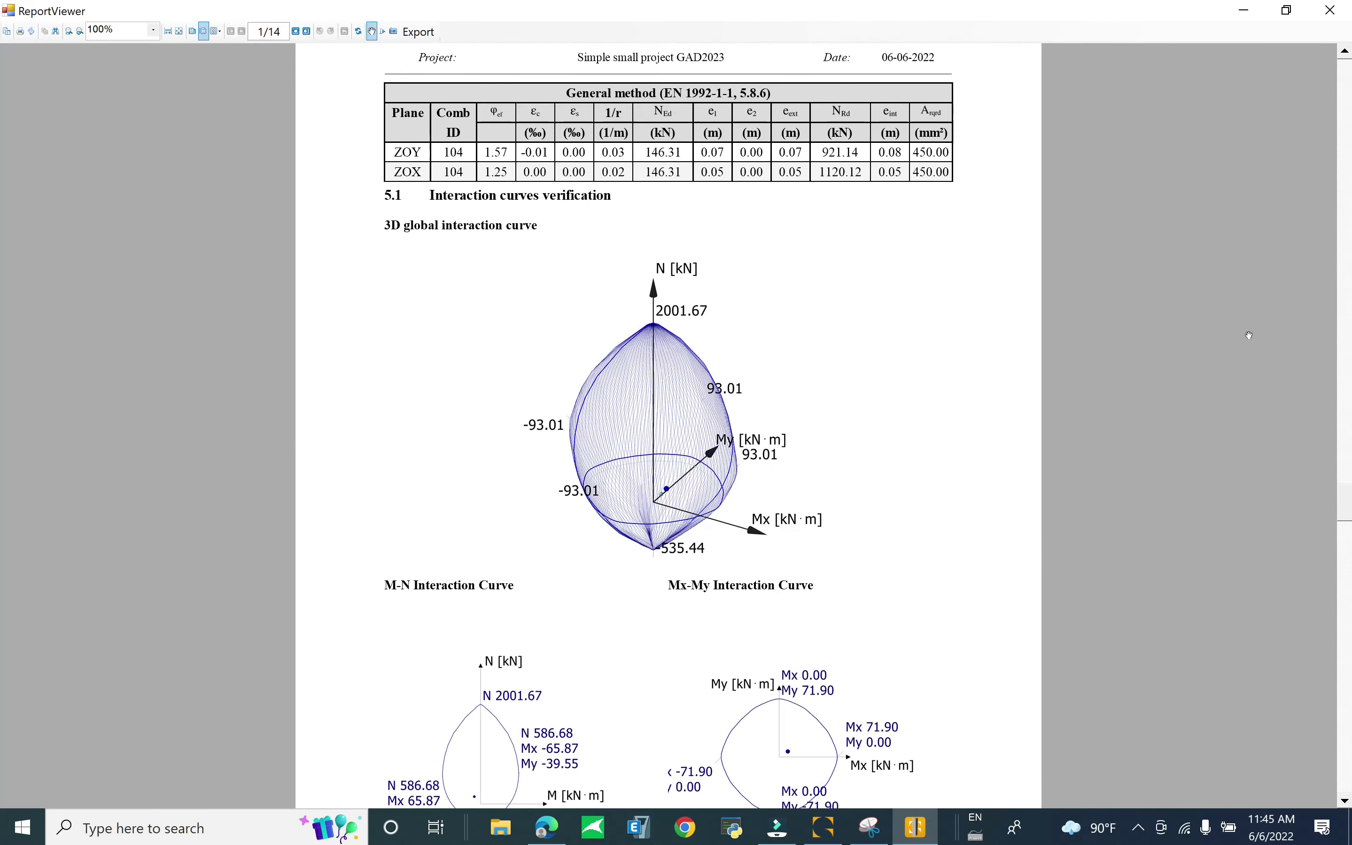
pyautogui.scroll(-1, 1250, 335)
pyautogui.scroll(-11, 1250, 335)
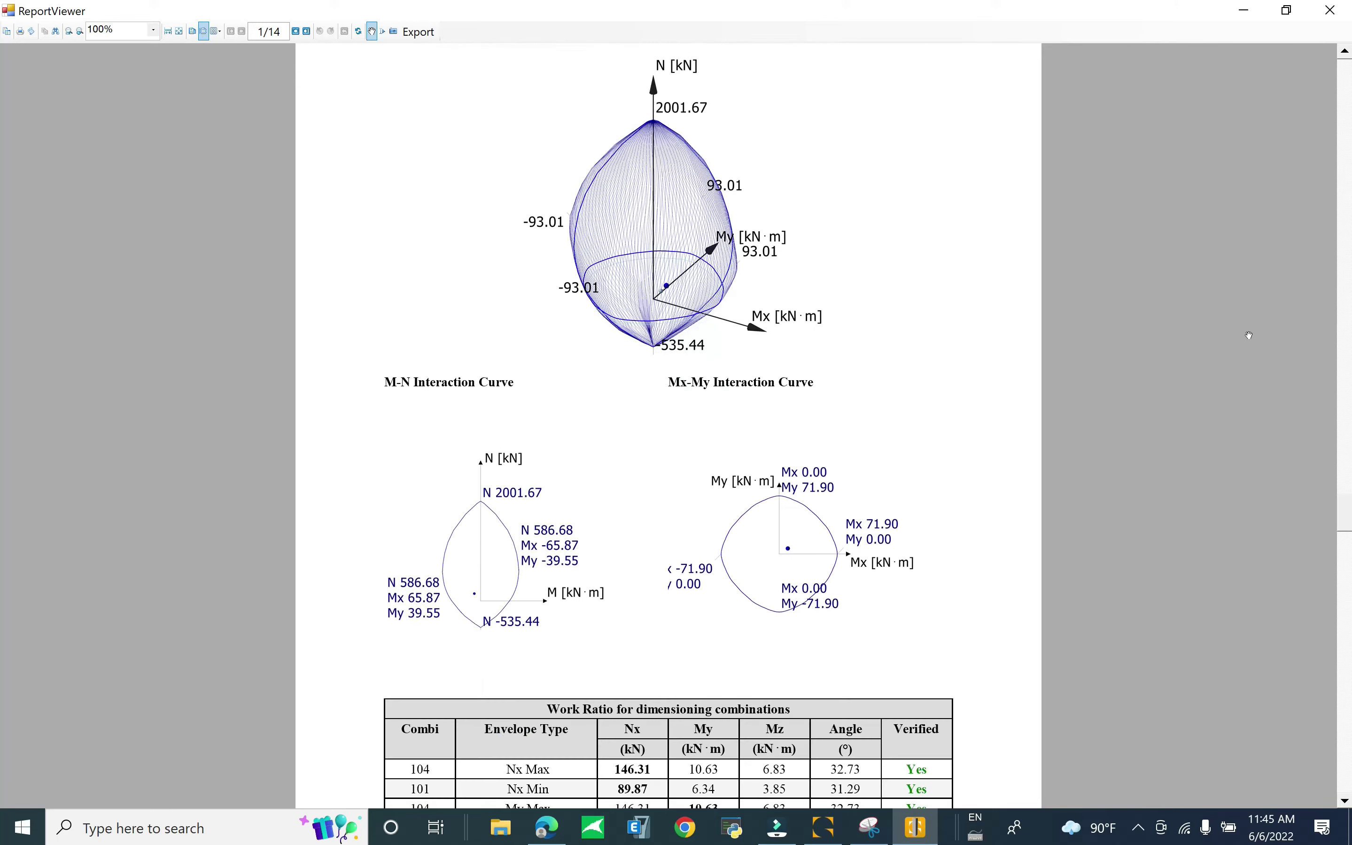
pyautogui.scroll(-10, 1249, 342)
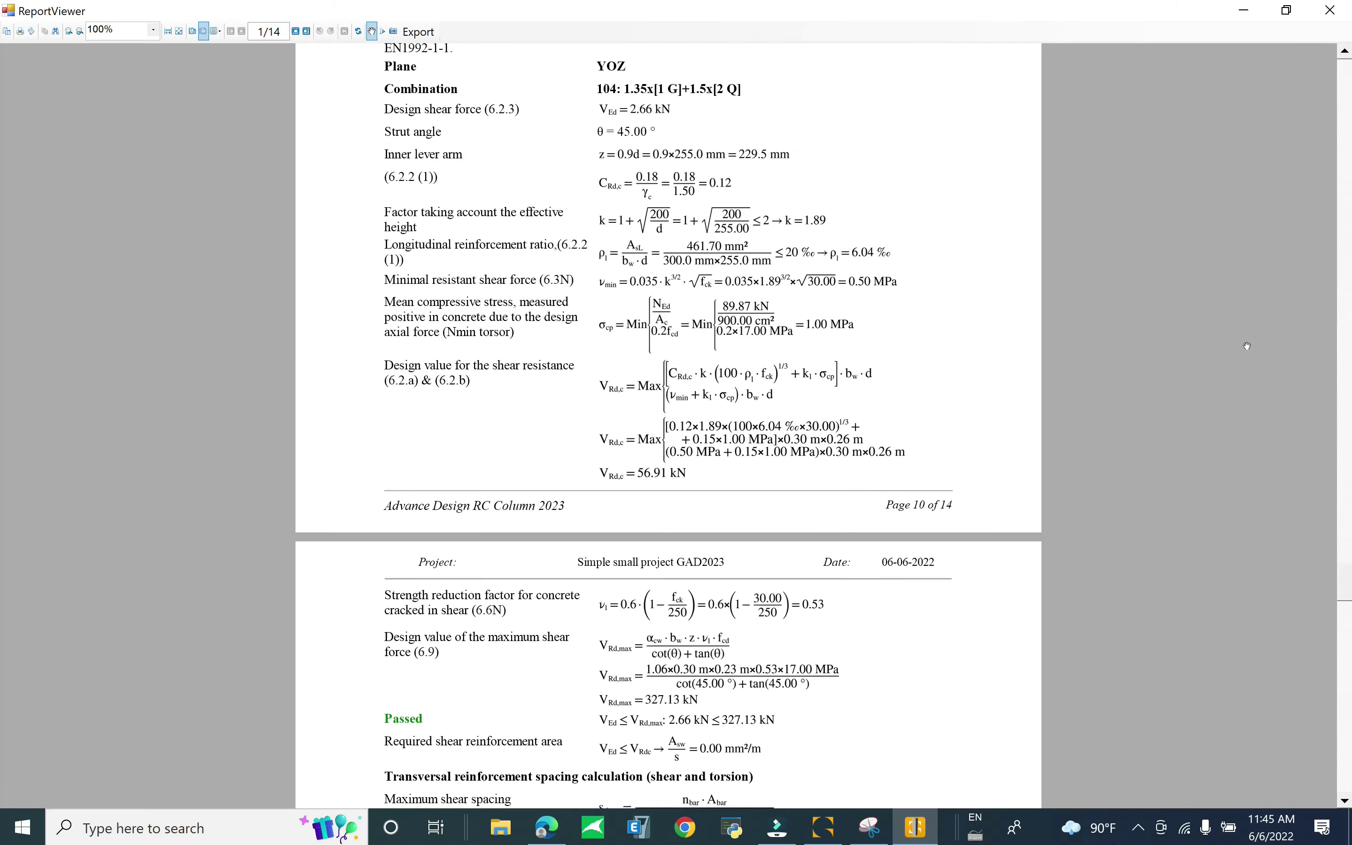
pyautogui.scroll(-20, 1249, 346)
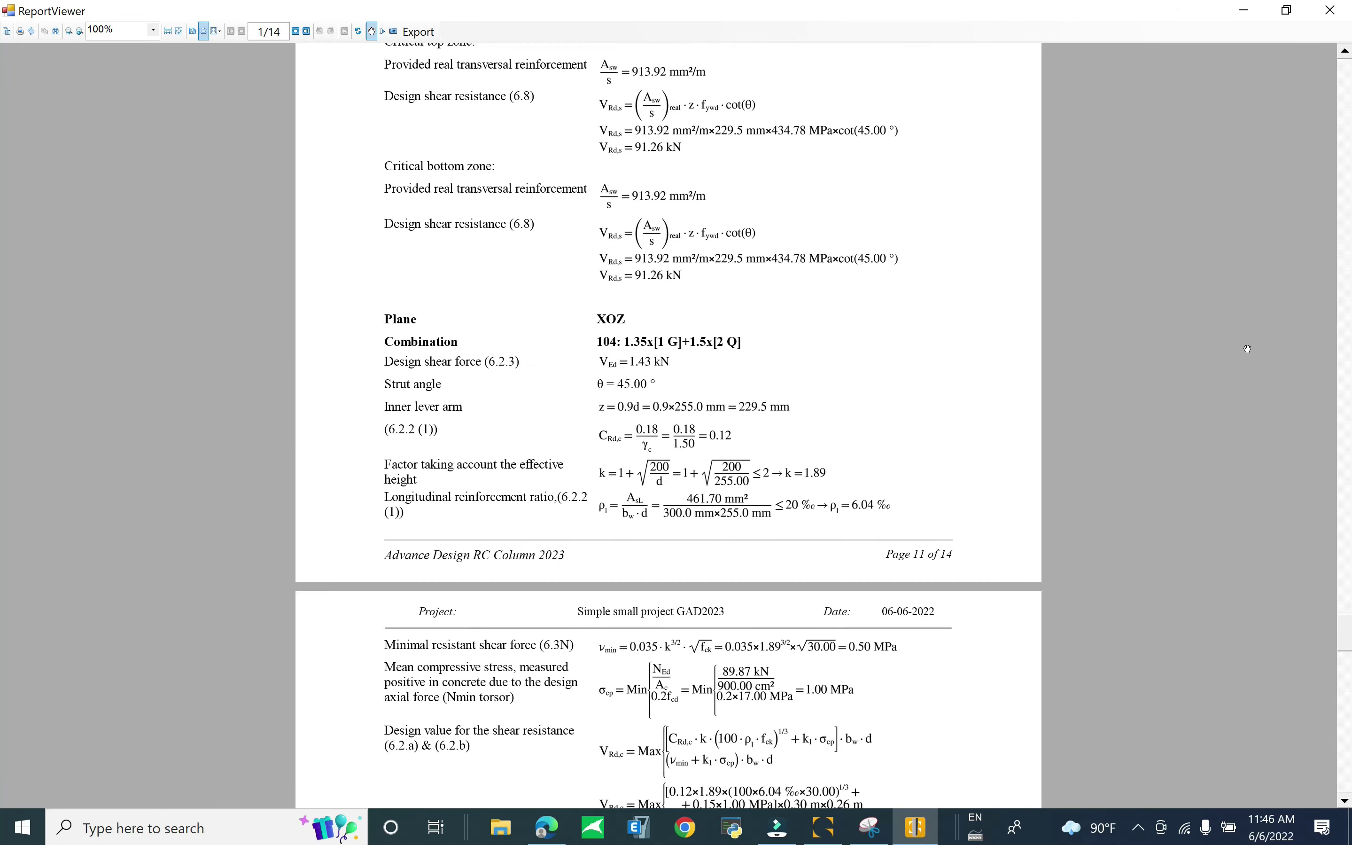
pyautogui.scroll(-13, 1242, 358)
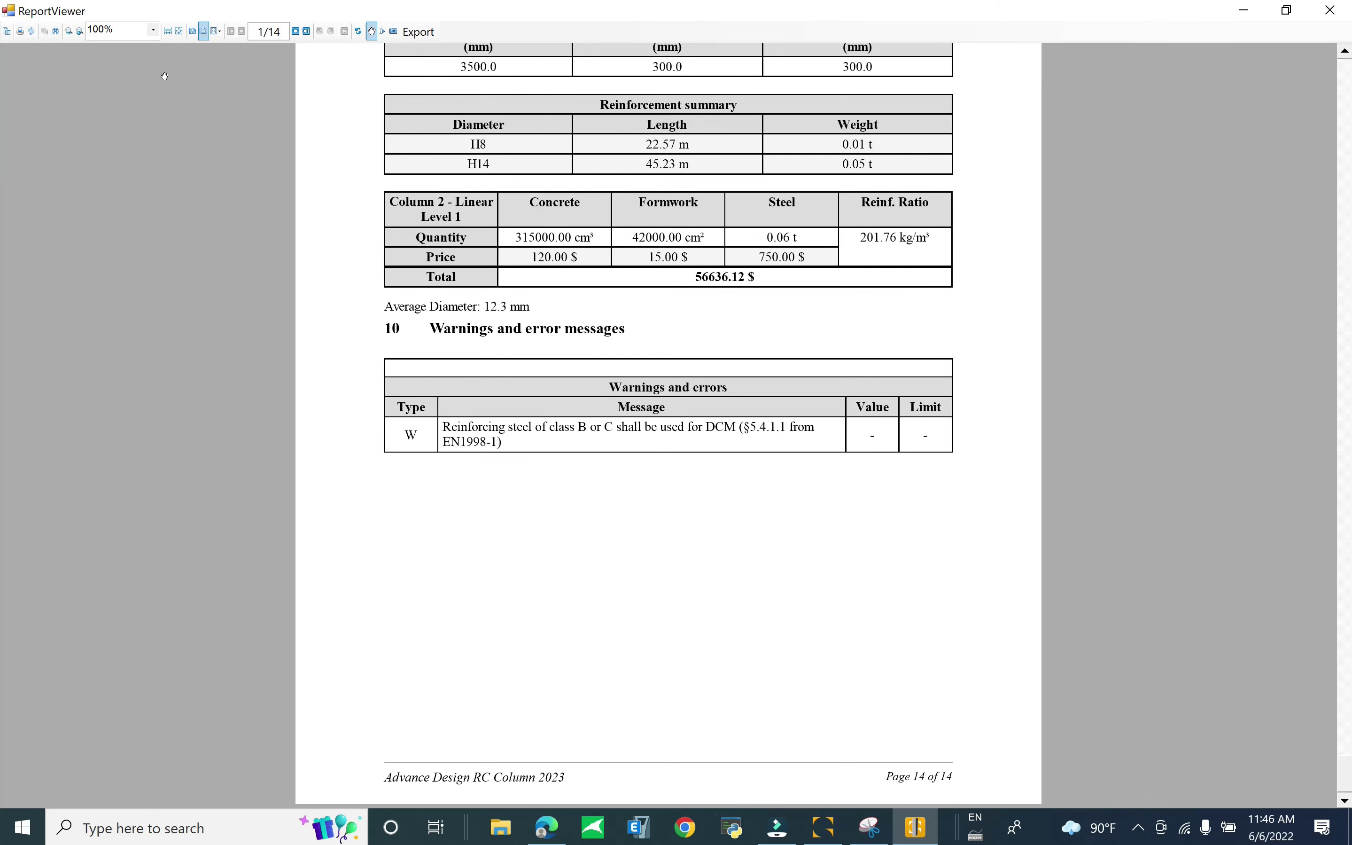
# Start exporting the column report and check the available file formats
pyautogui.click(419, 31)
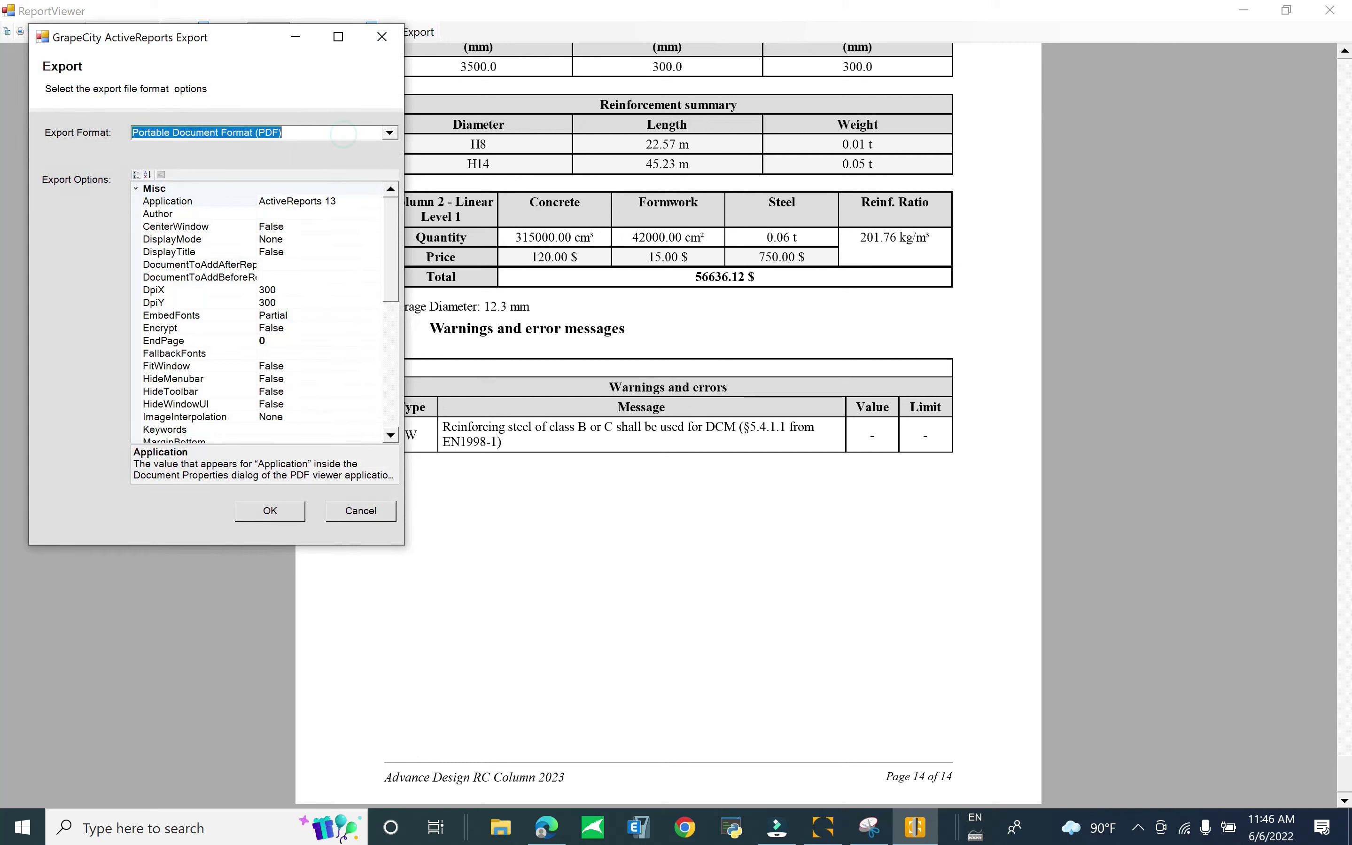
pyautogui.click(389, 132)
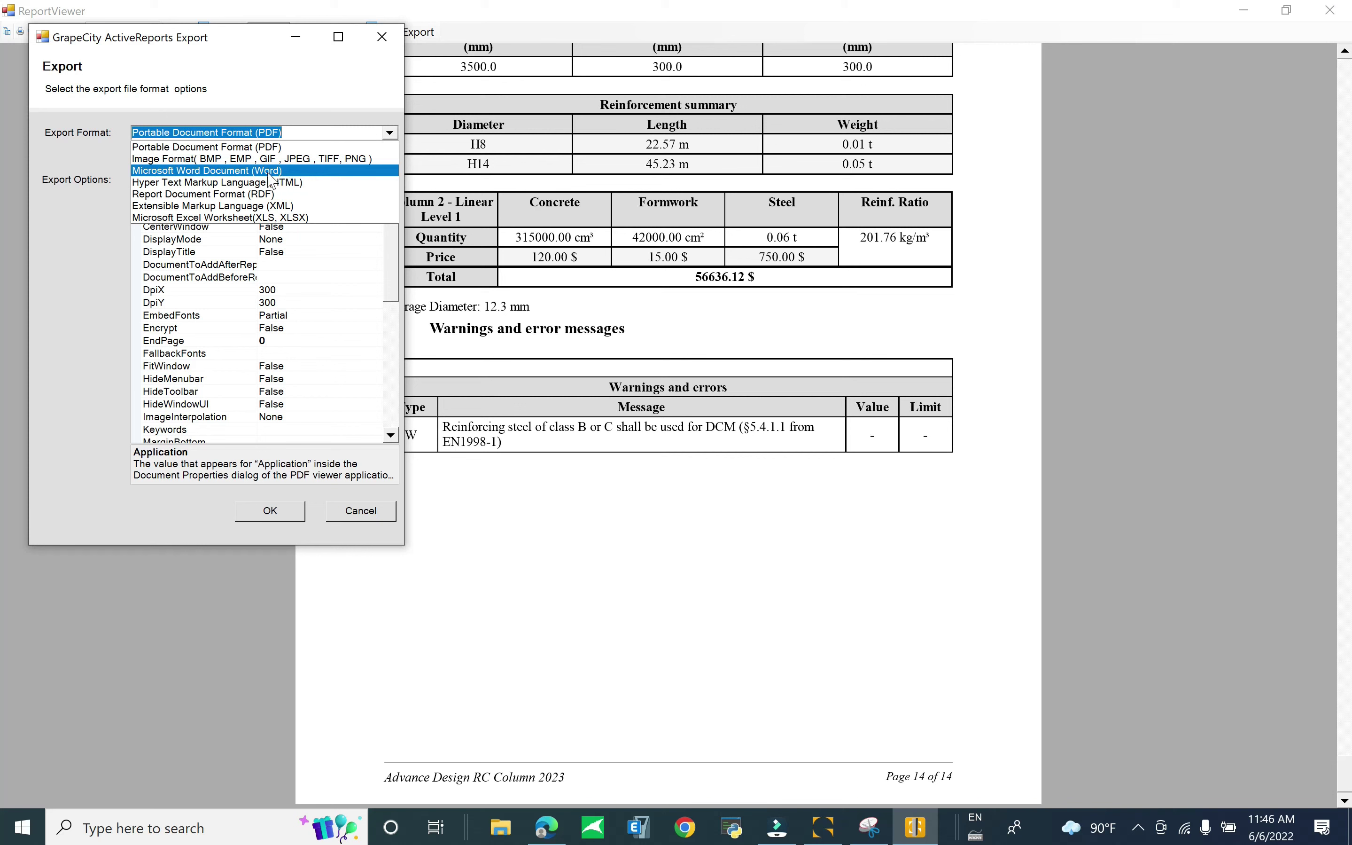
# Cancel the report export and close the report preview and the column's report settings
pyautogui.click(348, 82)
pyautogui.click(382, 36)
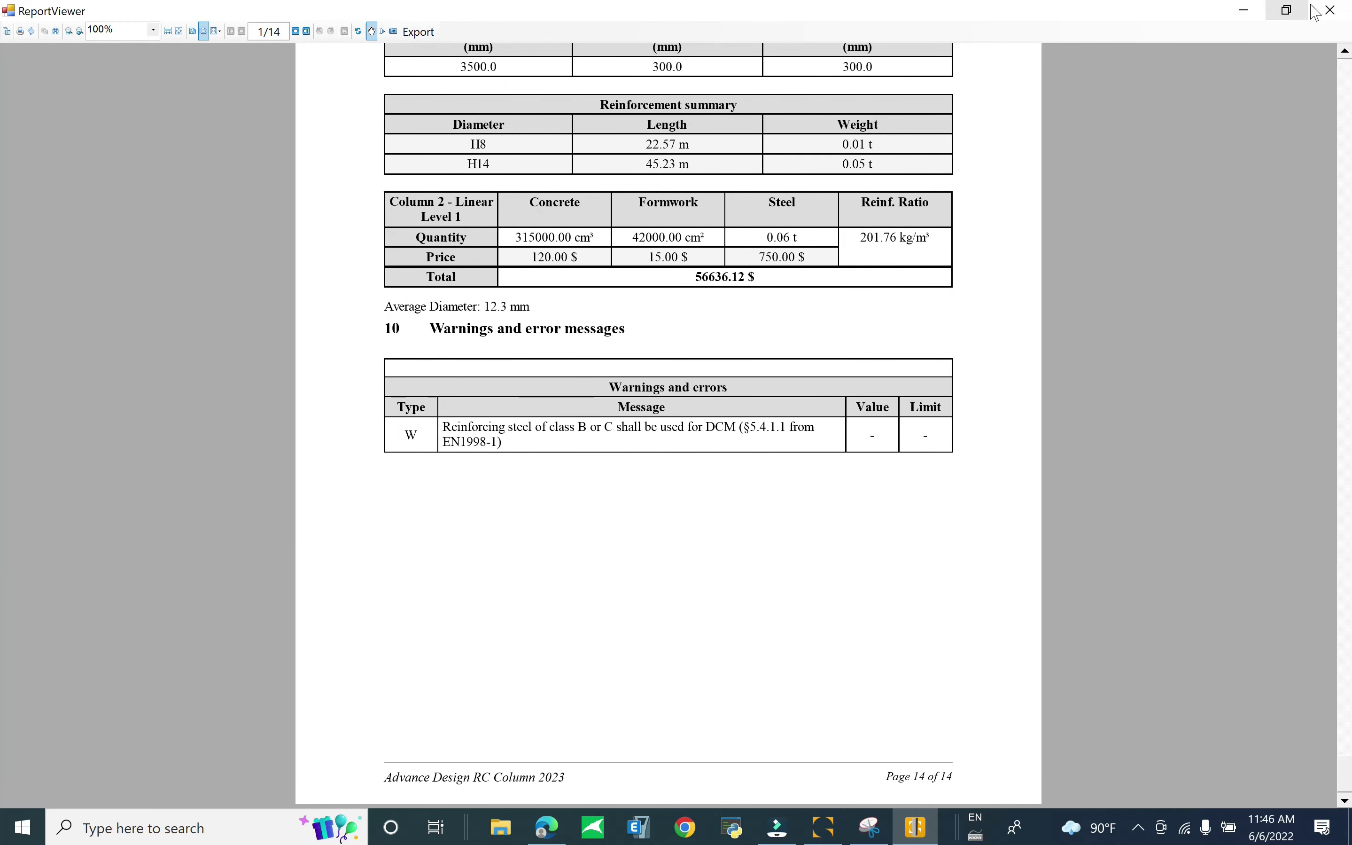
pyautogui.click(1341, 10)
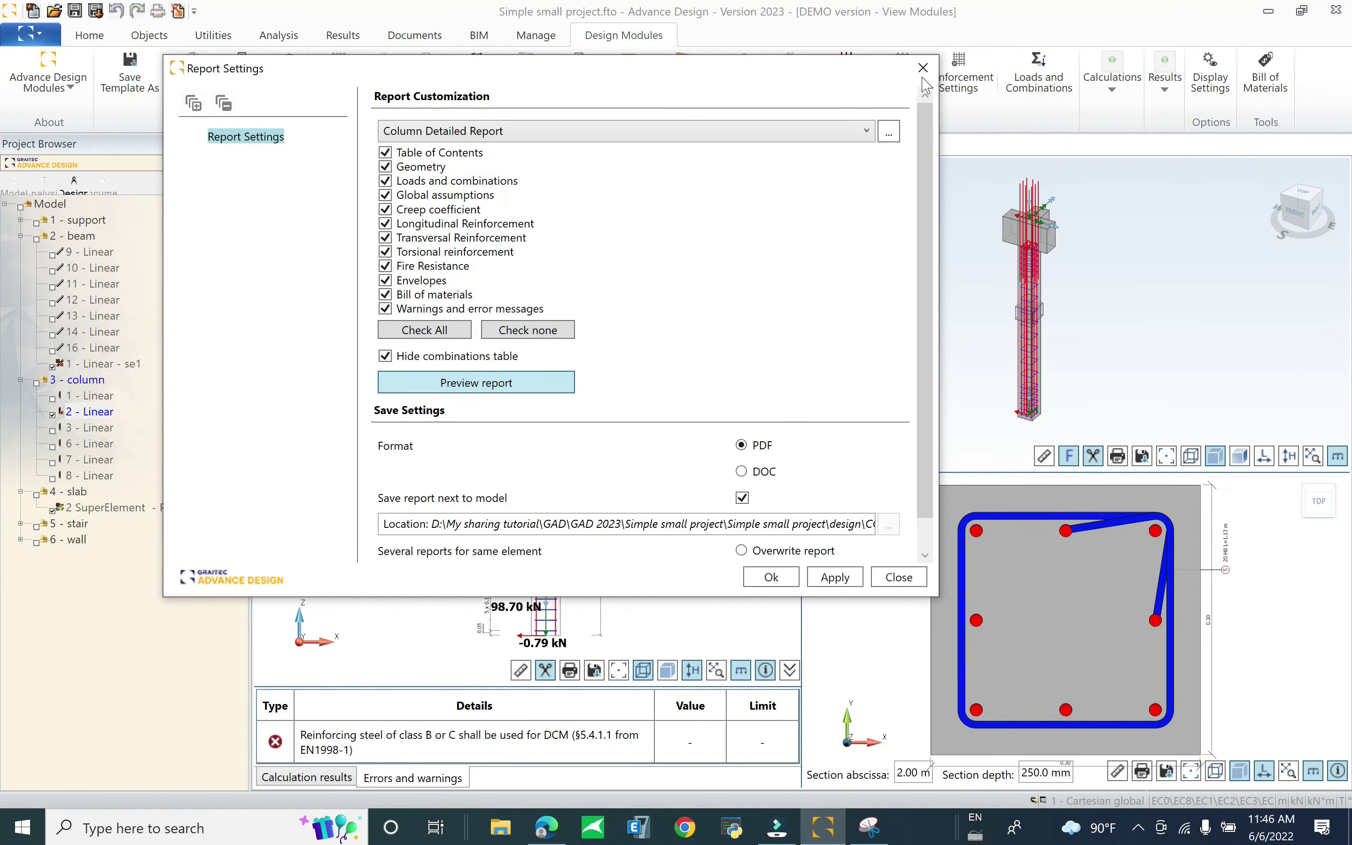
pyautogui.click(922, 67)
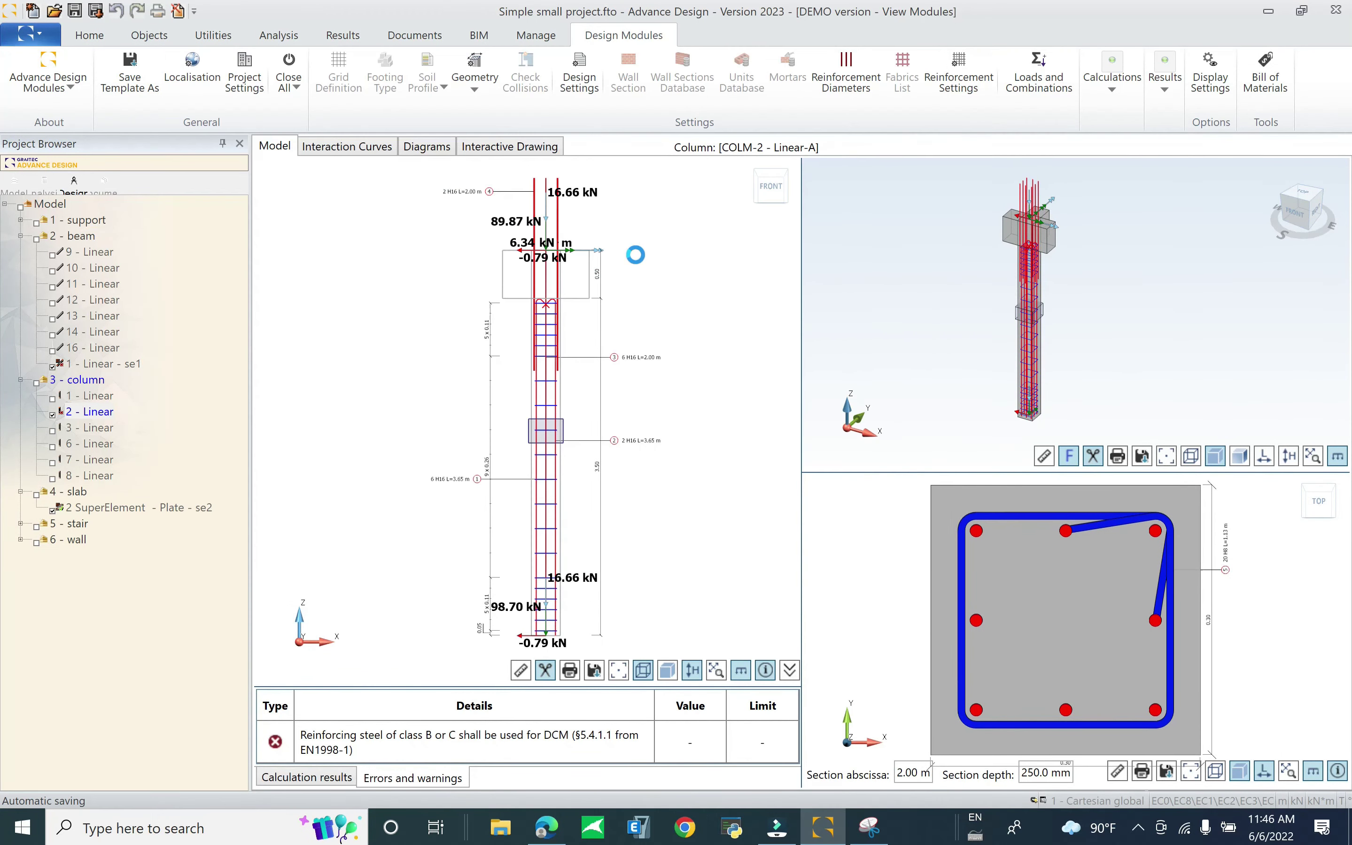
# Return to the analysis model and open plate 6 of the wall system with Design Modules
pyautogui.click(47, 184)
pyautogui.click(700, 440)
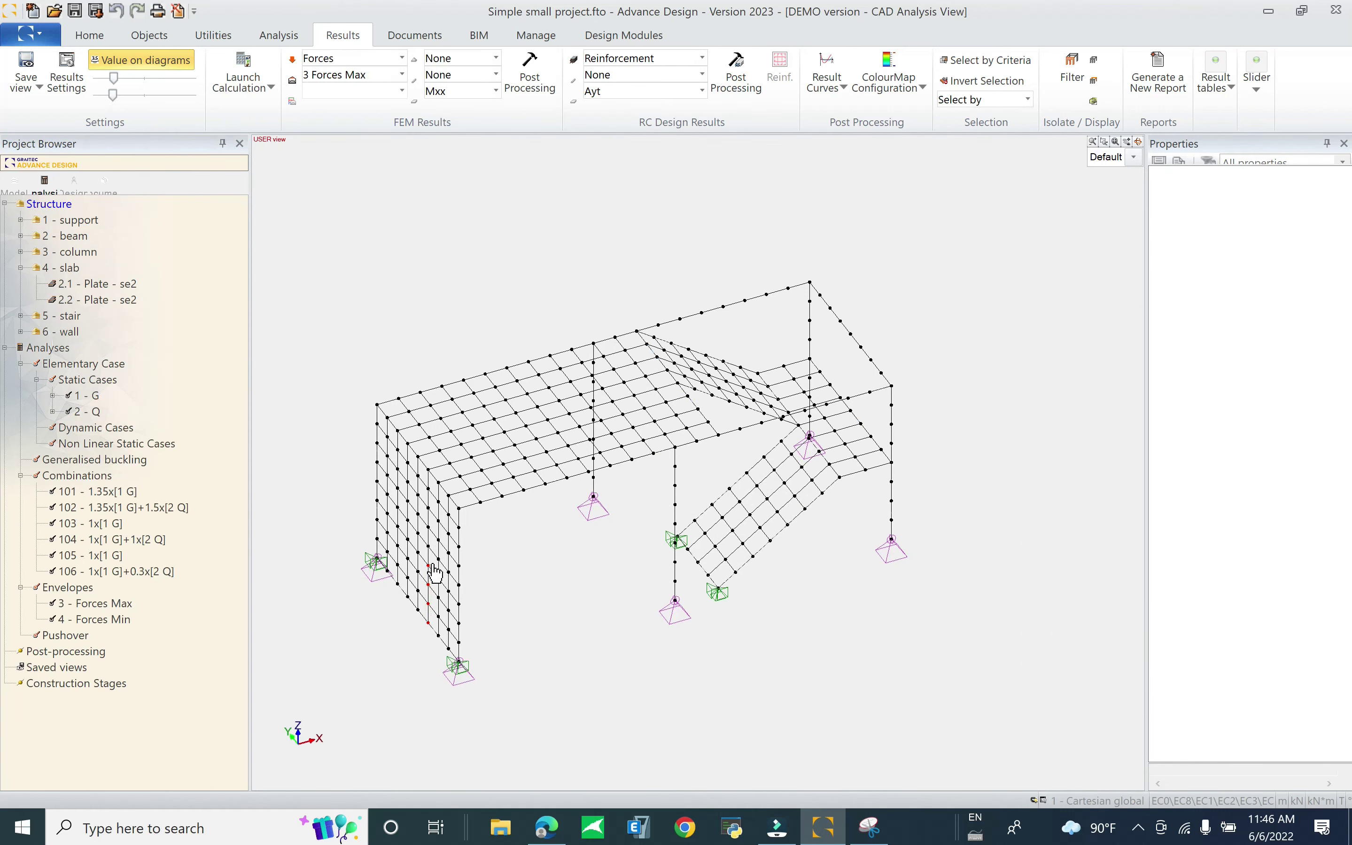
pyautogui.doubleClick(31, 269)
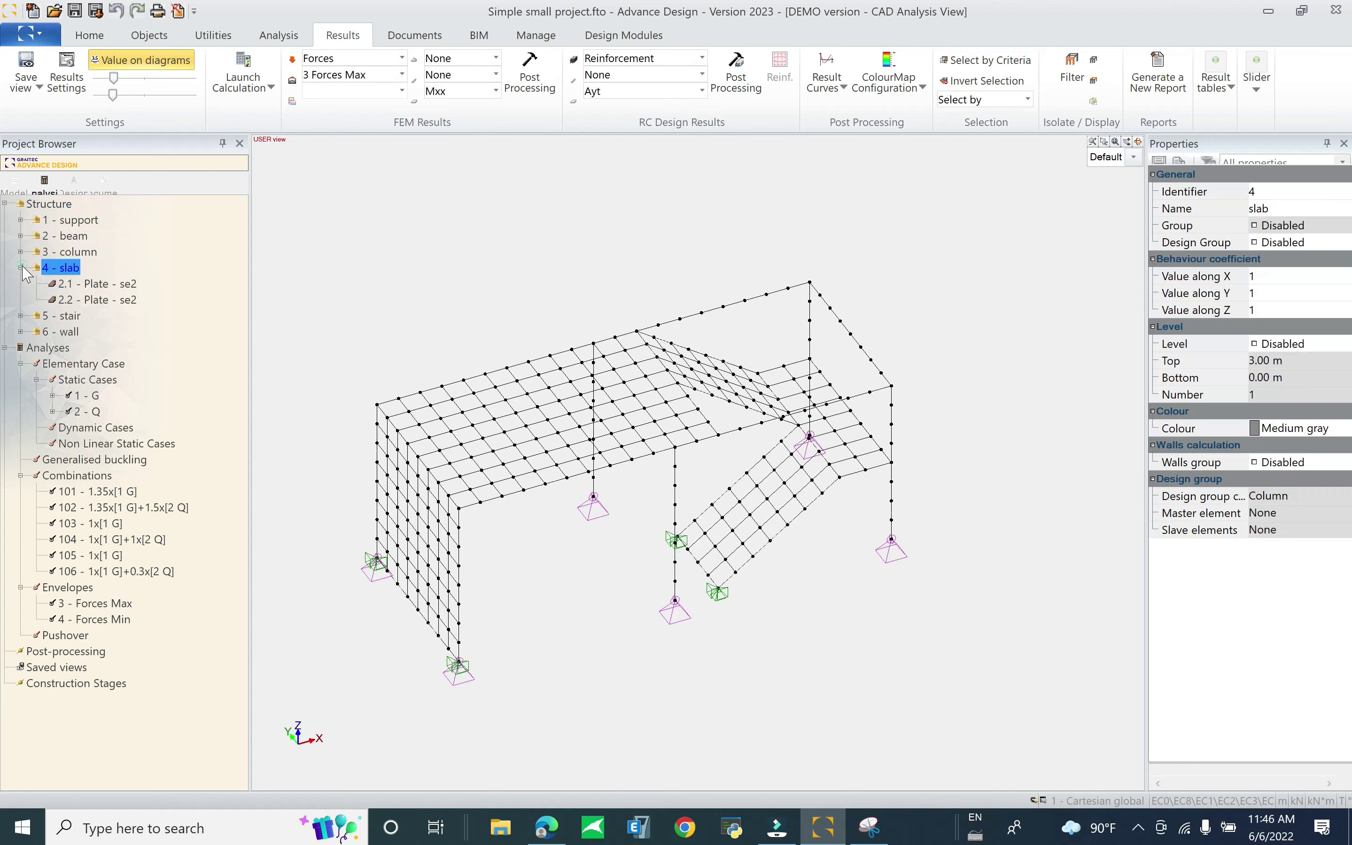
pyautogui.doubleClick(61, 299)
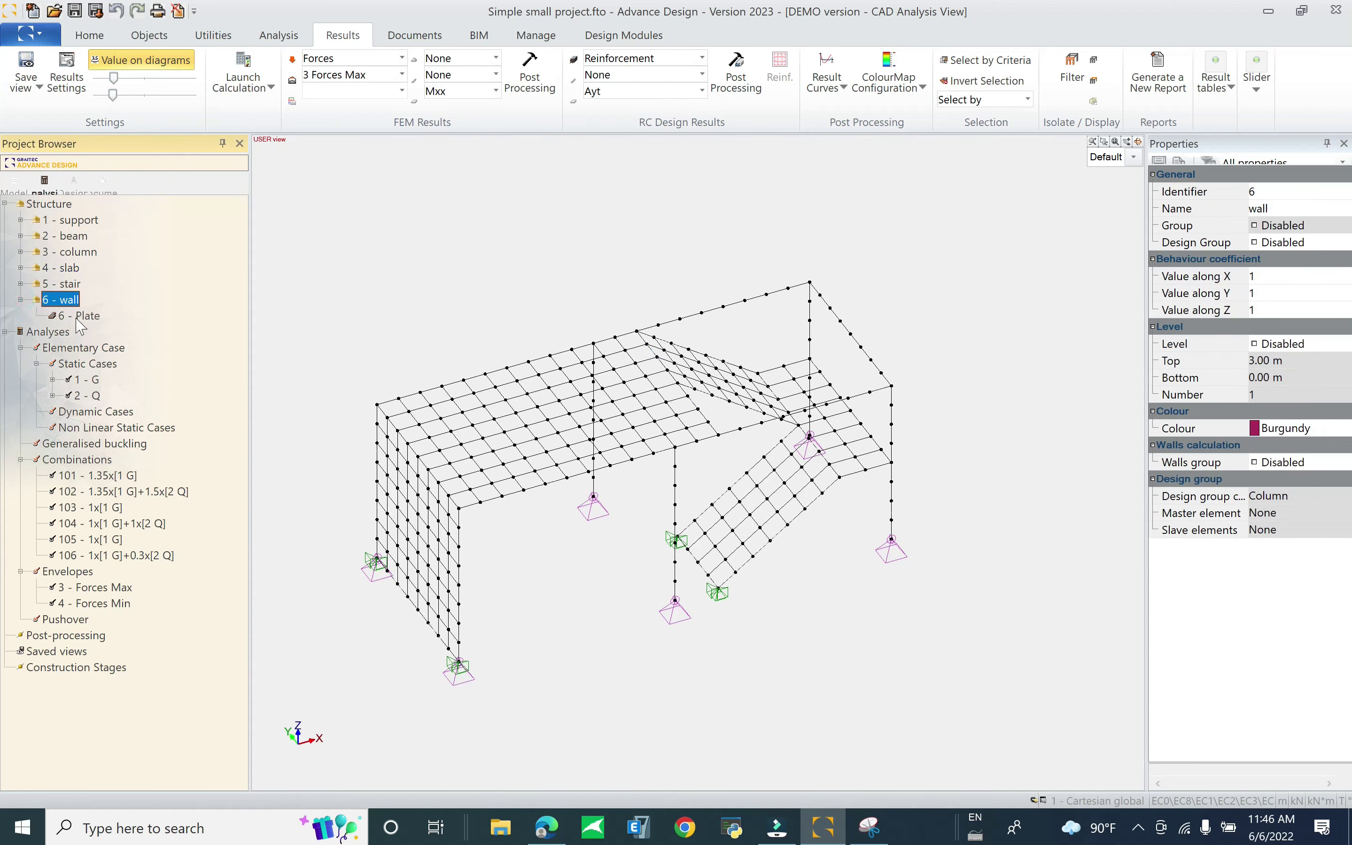
pyautogui.click(79, 316)
pyautogui.rightClick(408, 542)
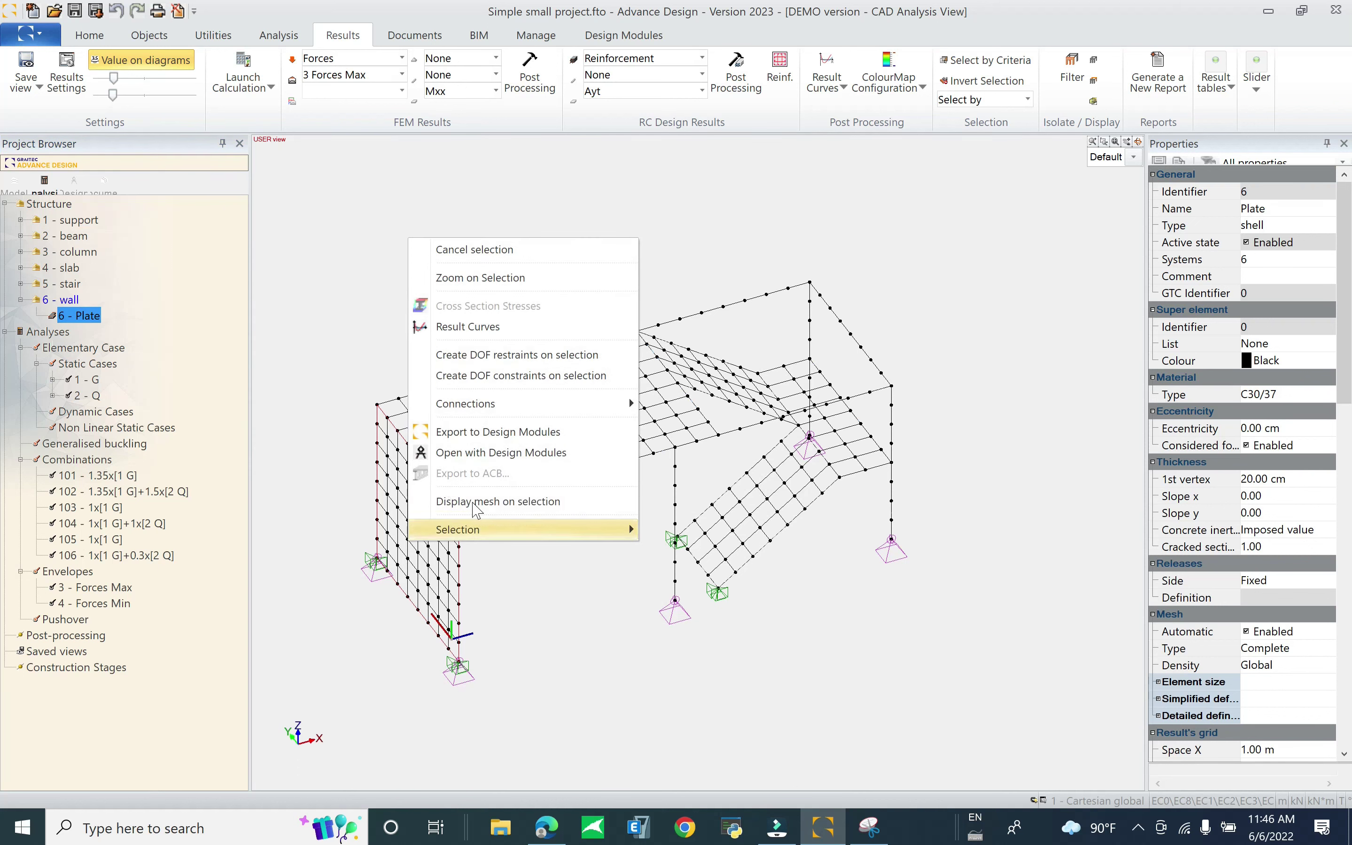
pyautogui.click(562, 452)
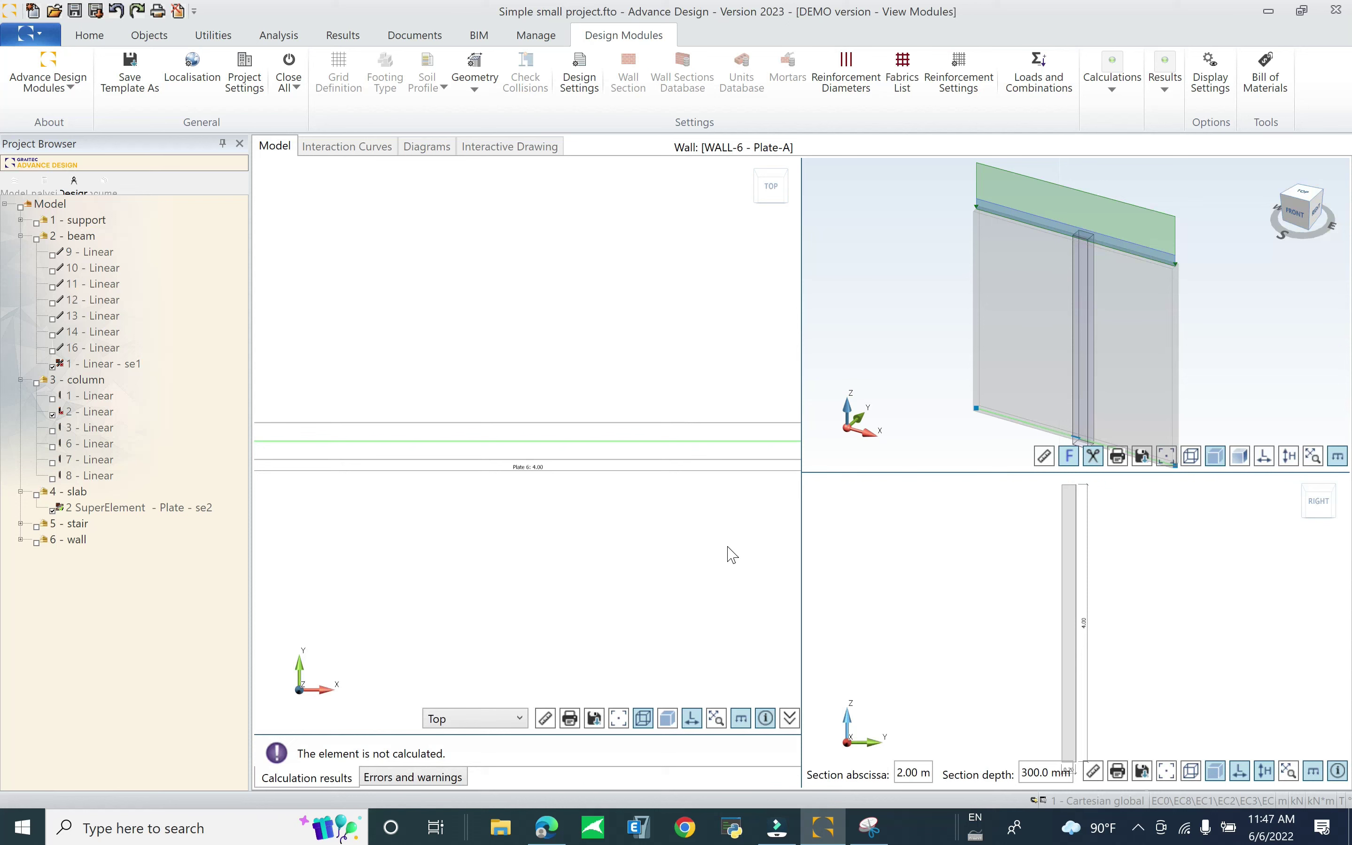
# Review the wall's design assumptions, covering wall design, reinforced concrete, interface verification, buckling and concrete covers
pyautogui.scroll(-2, 705, 479)
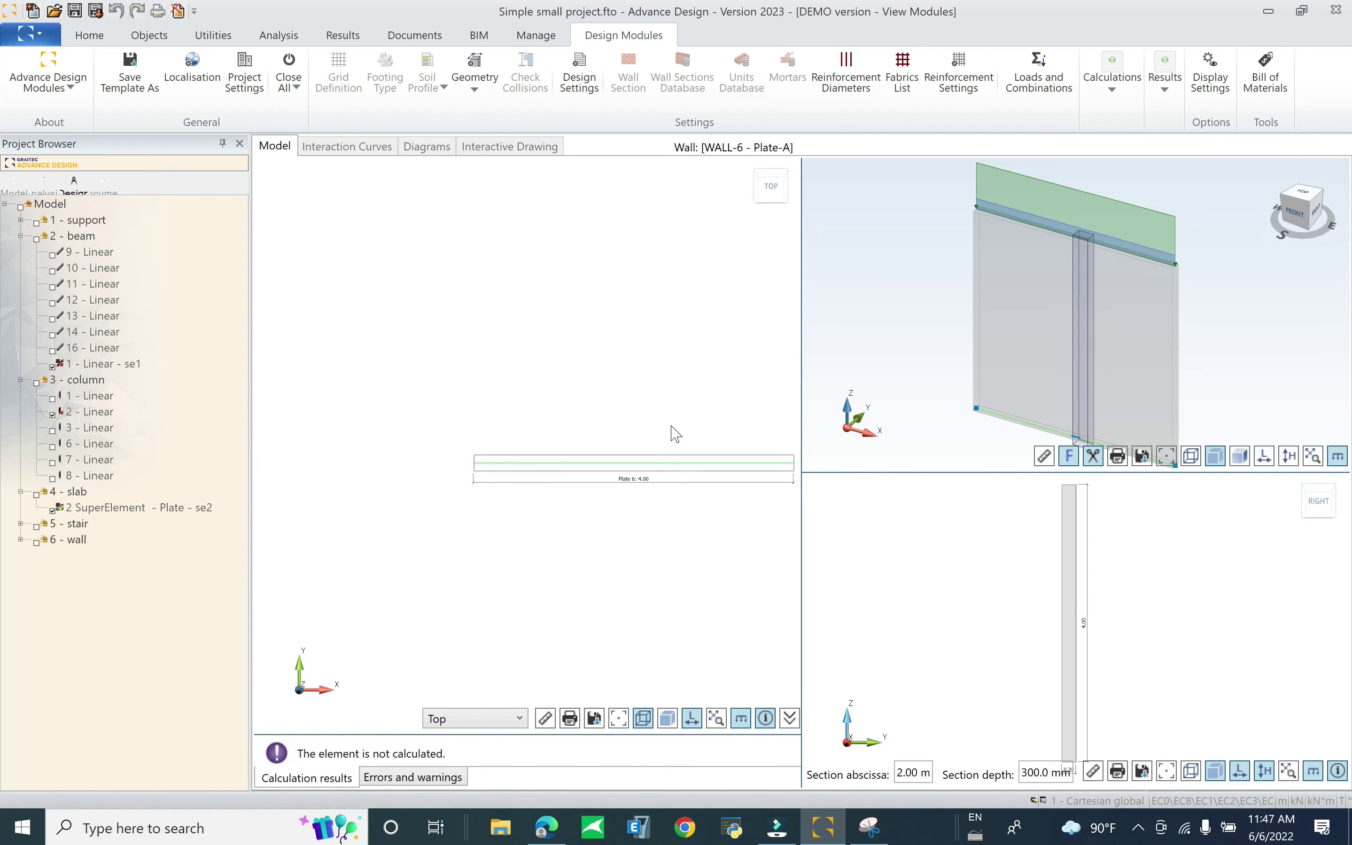
pyautogui.moveTo(647, 428); pyautogui.dragTo(587, 412, button='middle')
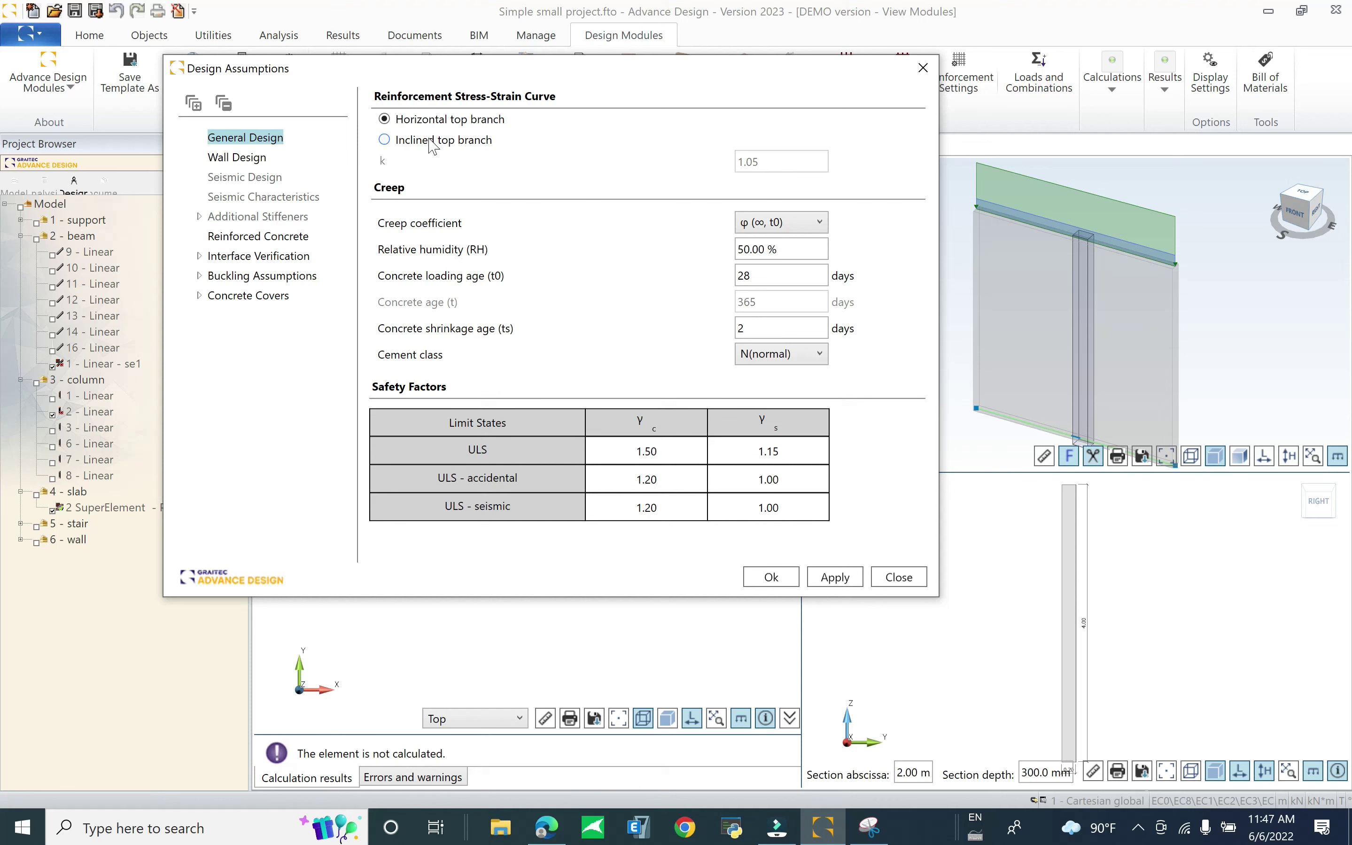
pyautogui.click(241, 159)
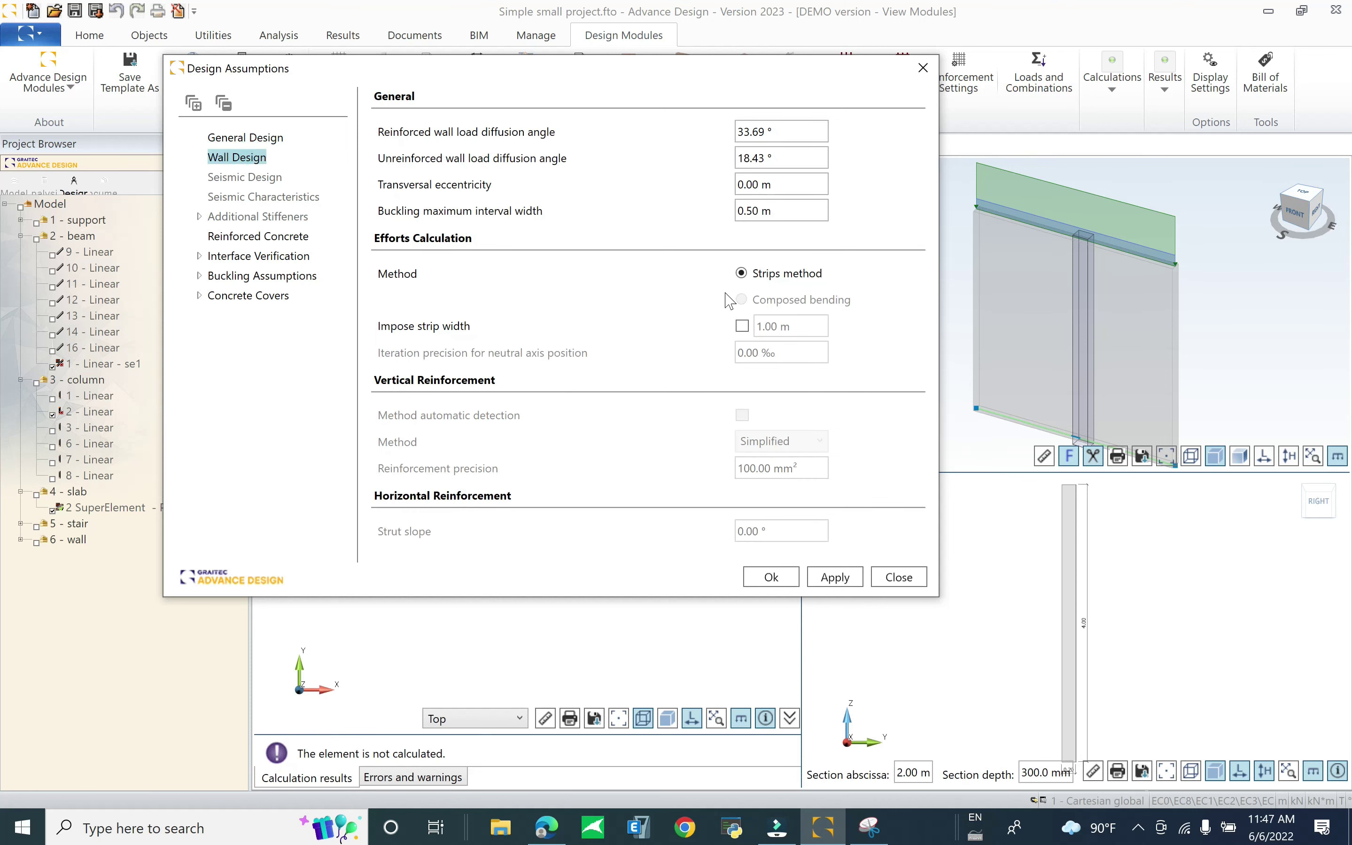
pyautogui.click(260, 236)
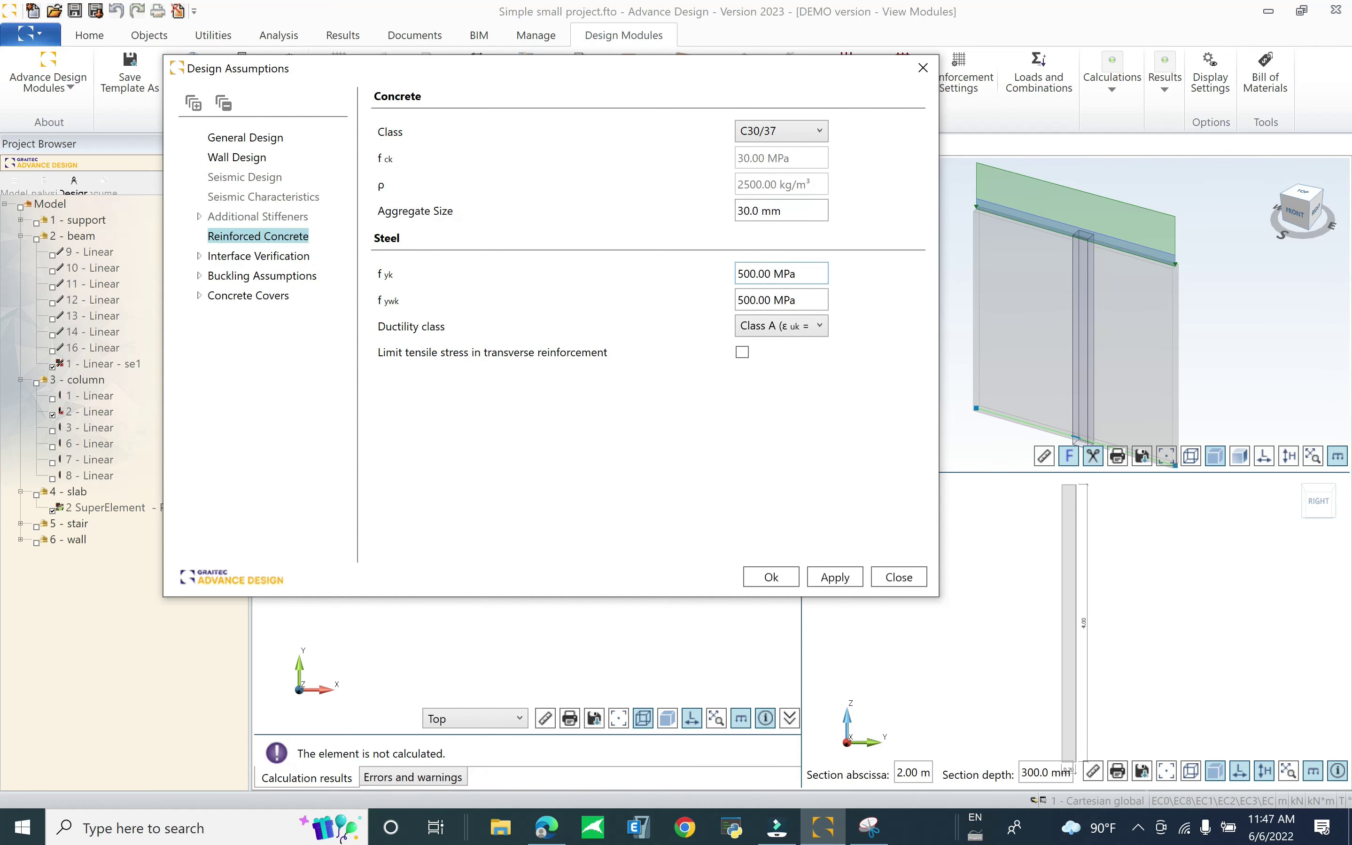
pyautogui.moveTo(805, 274); pyautogui.dragTo(471, 275)
pyautogui.click(233, 257)
pyautogui.click(236, 275)
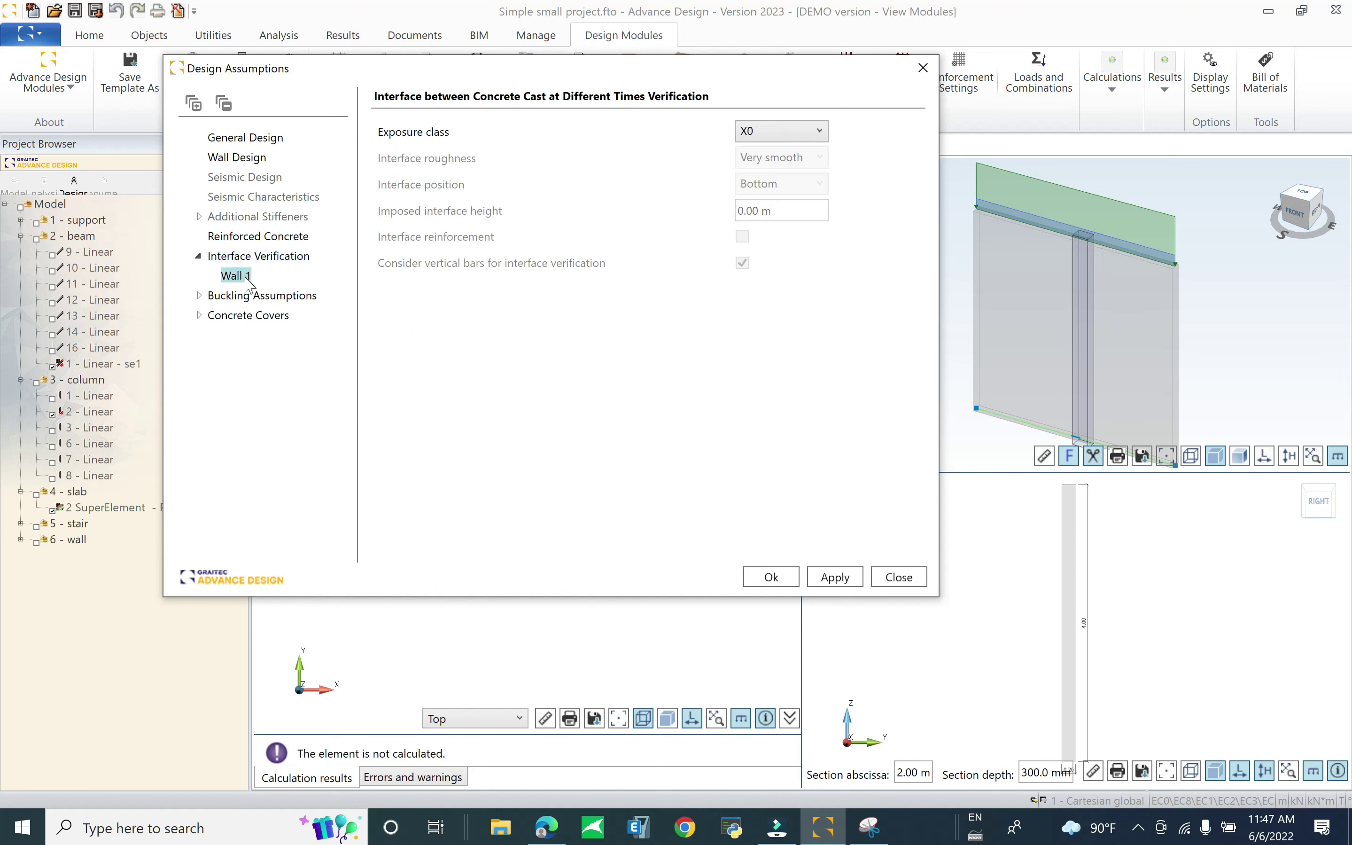
pyautogui.click(219, 296)
pyautogui.click(235, 313)
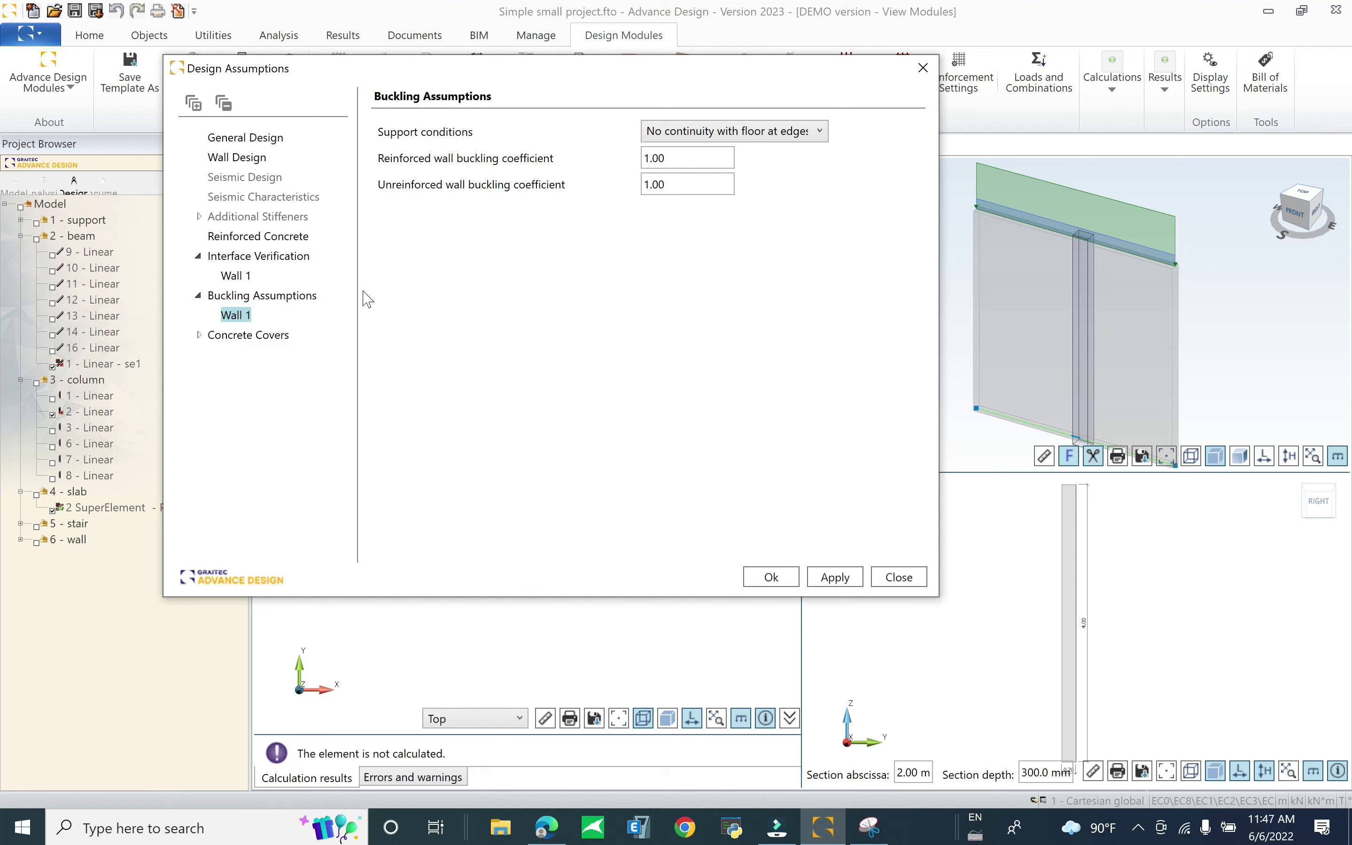
pyautogui.click(218, 336)
pyautogui.click(231, 355)
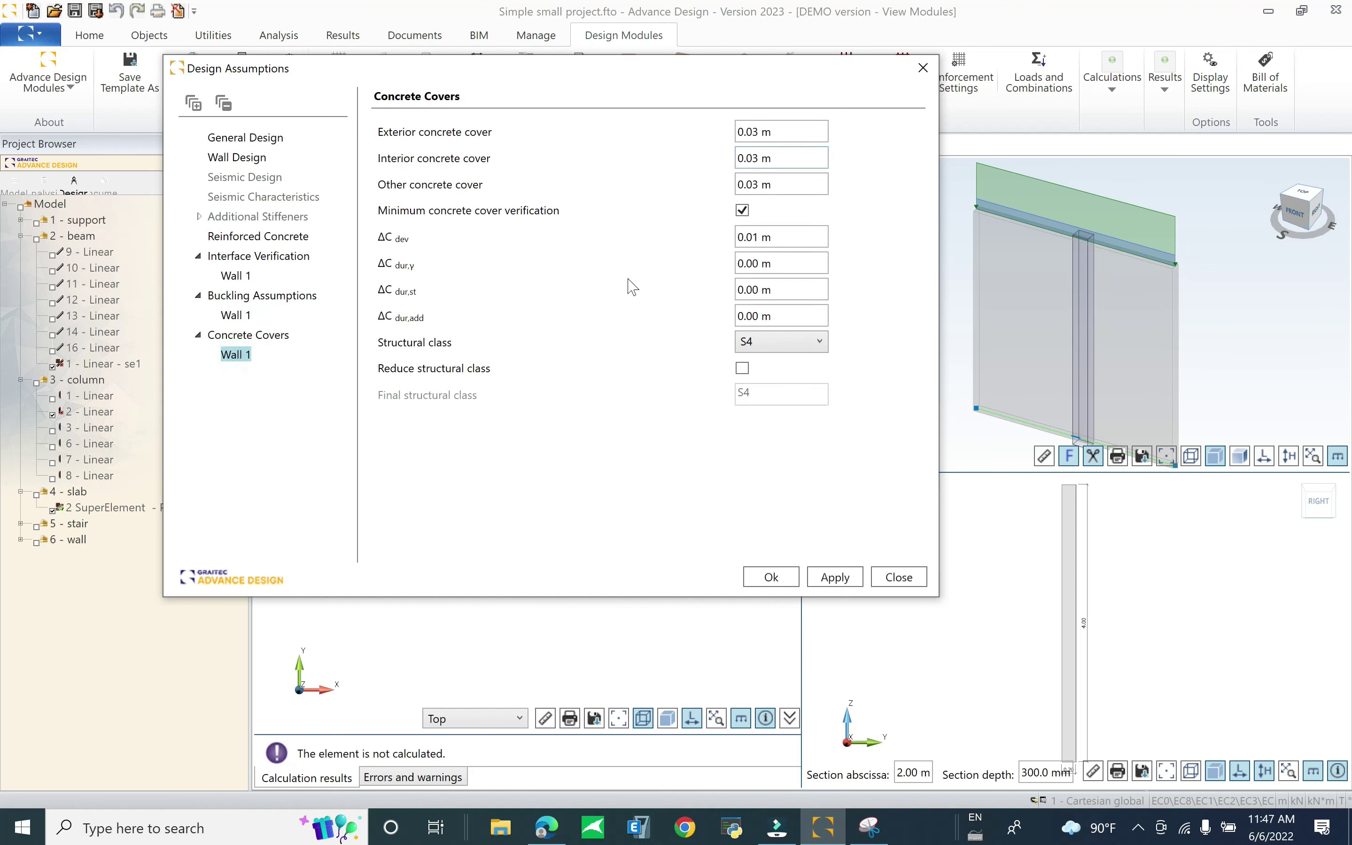
pyautogui.click(772, 576)
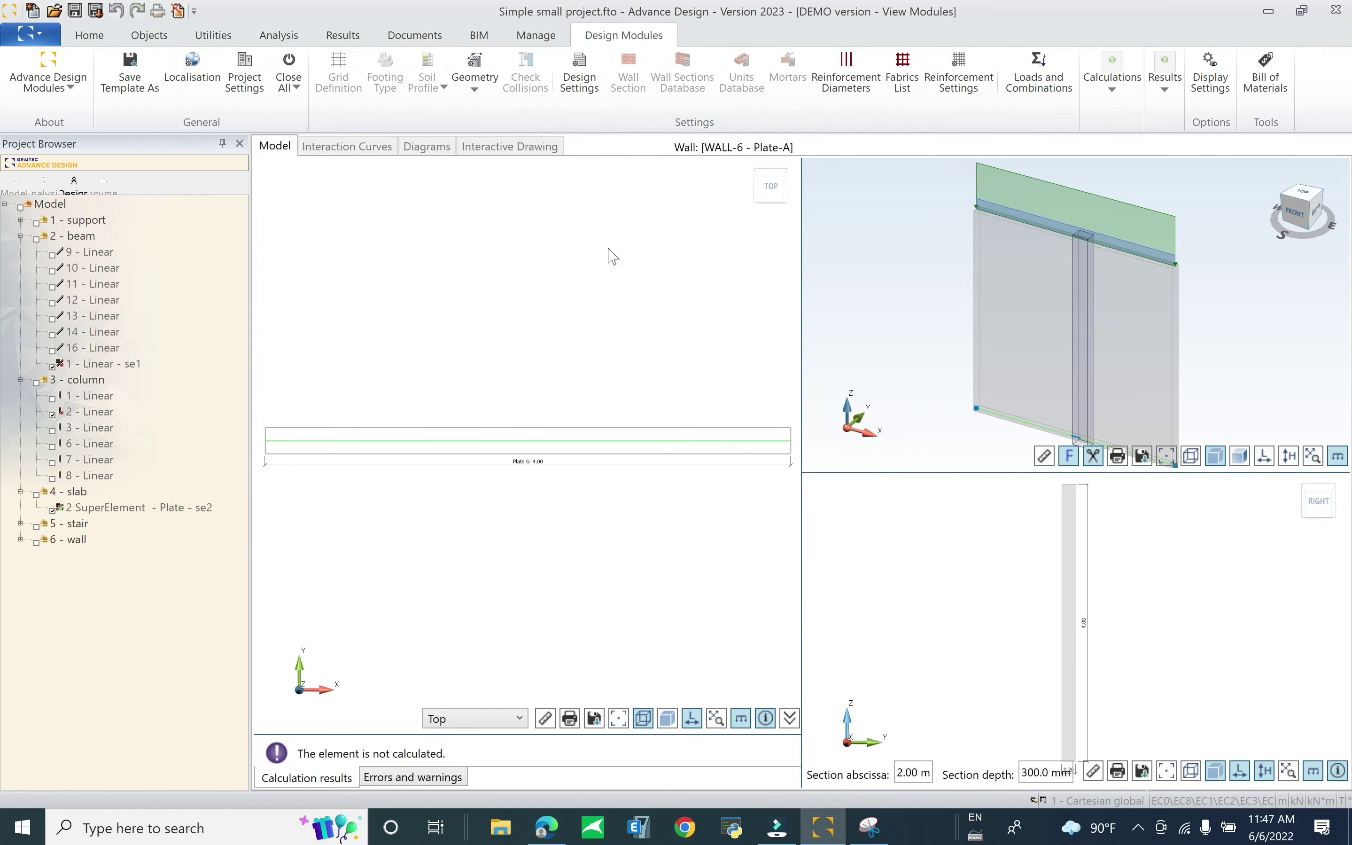
# Exclude H8, H10, H16, H20, H25, H32 and H40 from the wall's longitudinal reinforcement diameters
pyautogui.click(844, 84)
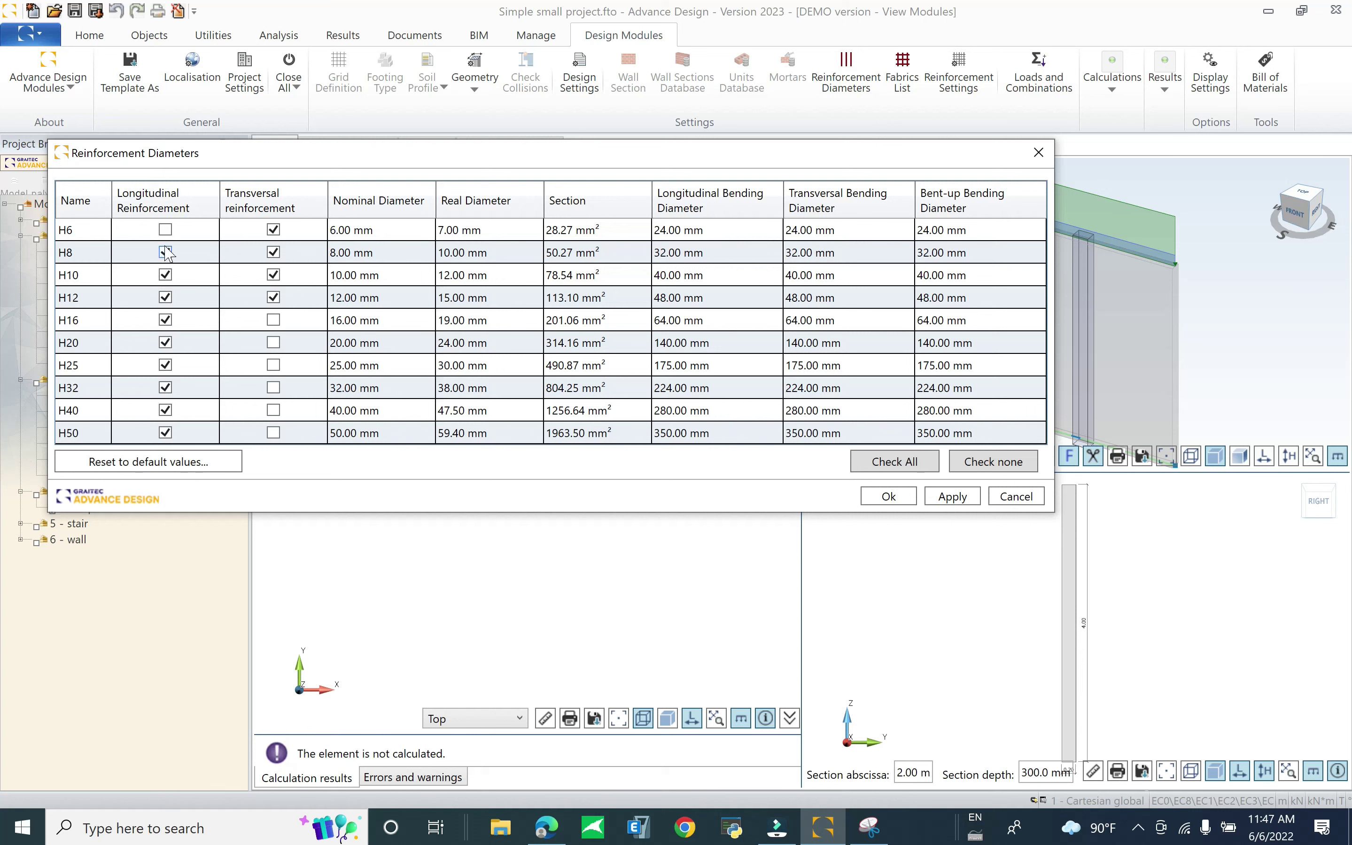
pyautogui.click(166, 297)
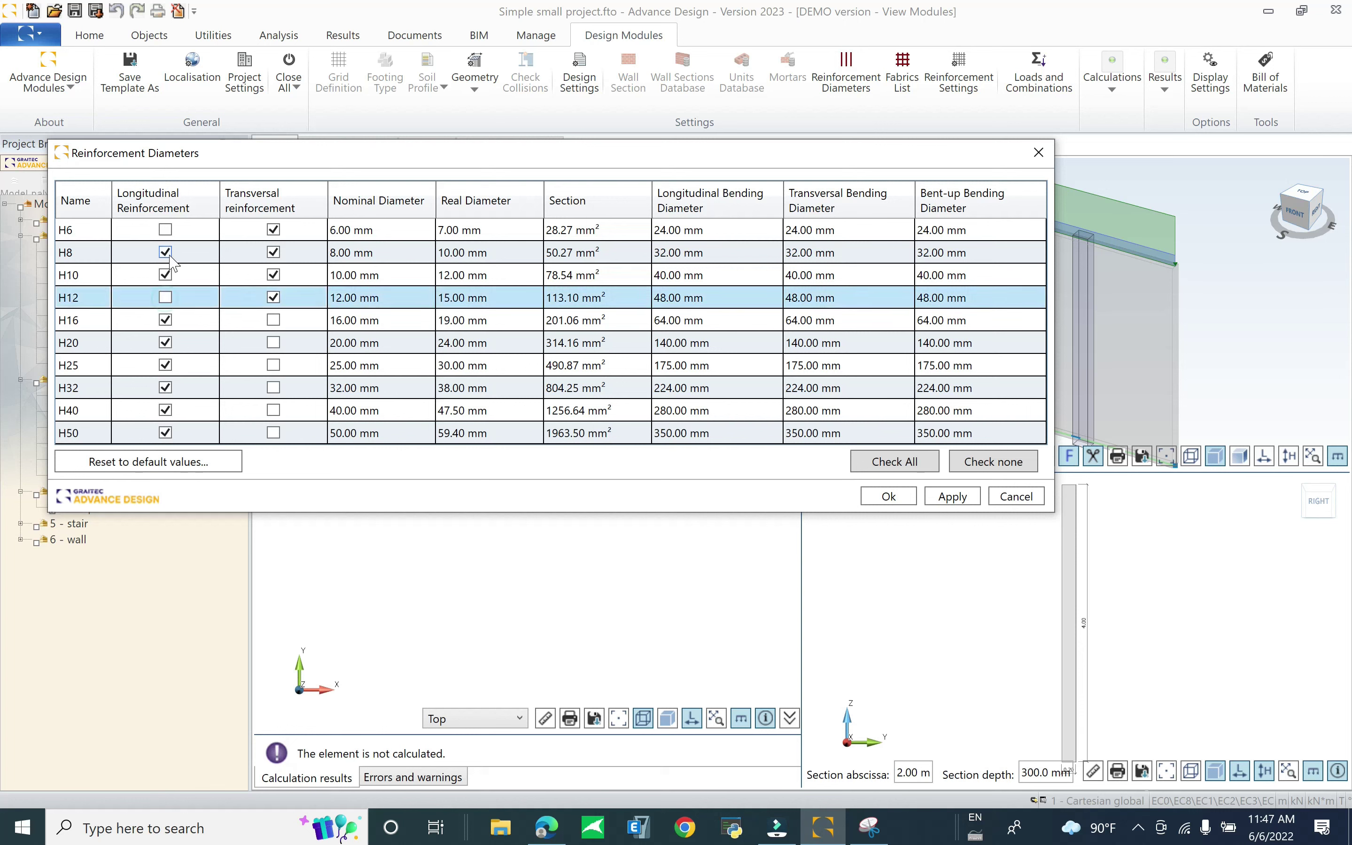
pyautogui.click(165, 252)
pyautogui.click(165, 297)
pyautogui.click(166, 275)
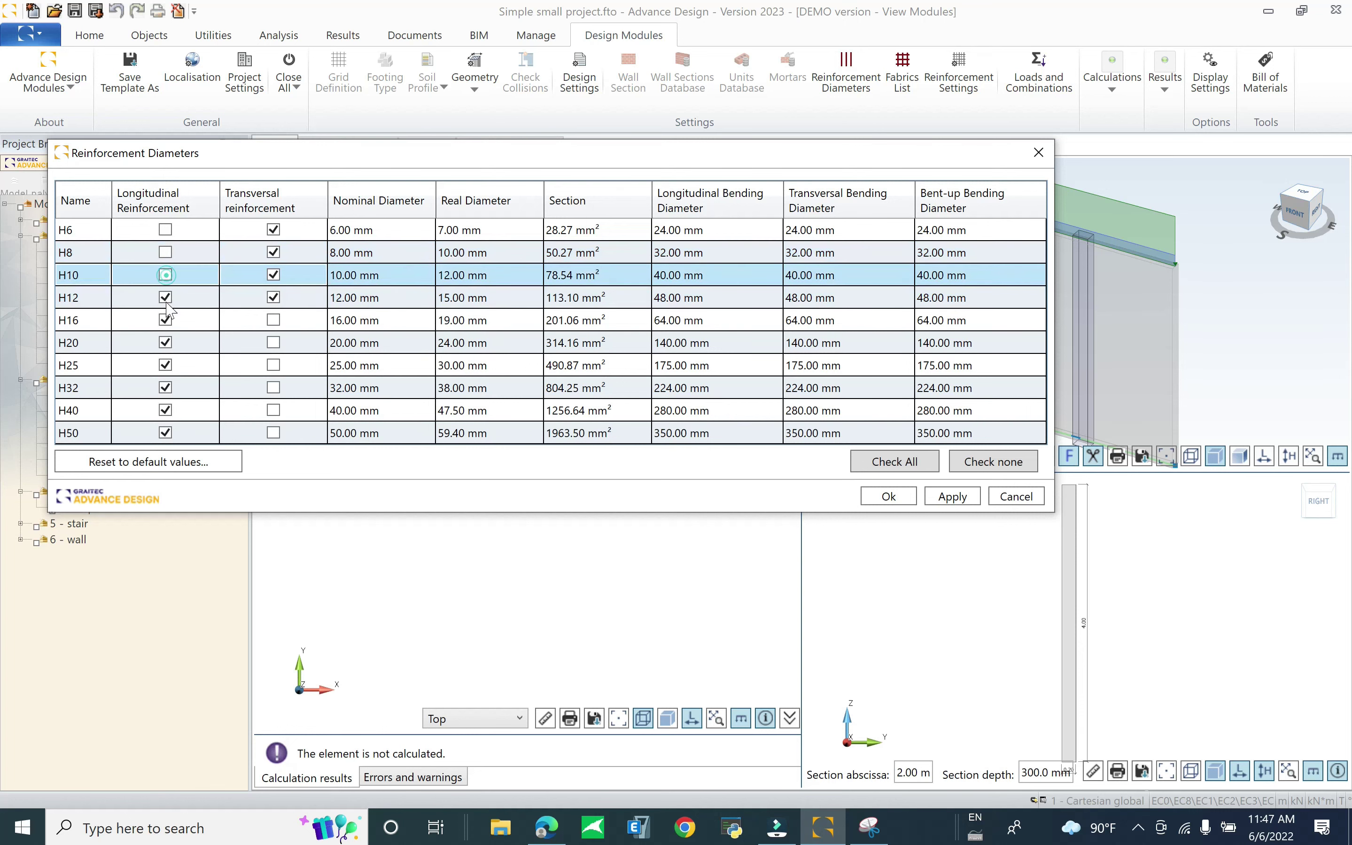
pyautogui.click(165, 319)
pyautogui.click(165, 343)
pyautogui.click(166, 365)
pyautogui.click(166, 388)
pyautogui.click(165, 410)
pyautogui.click(165, 411)
pyautogui.click(166, 433)
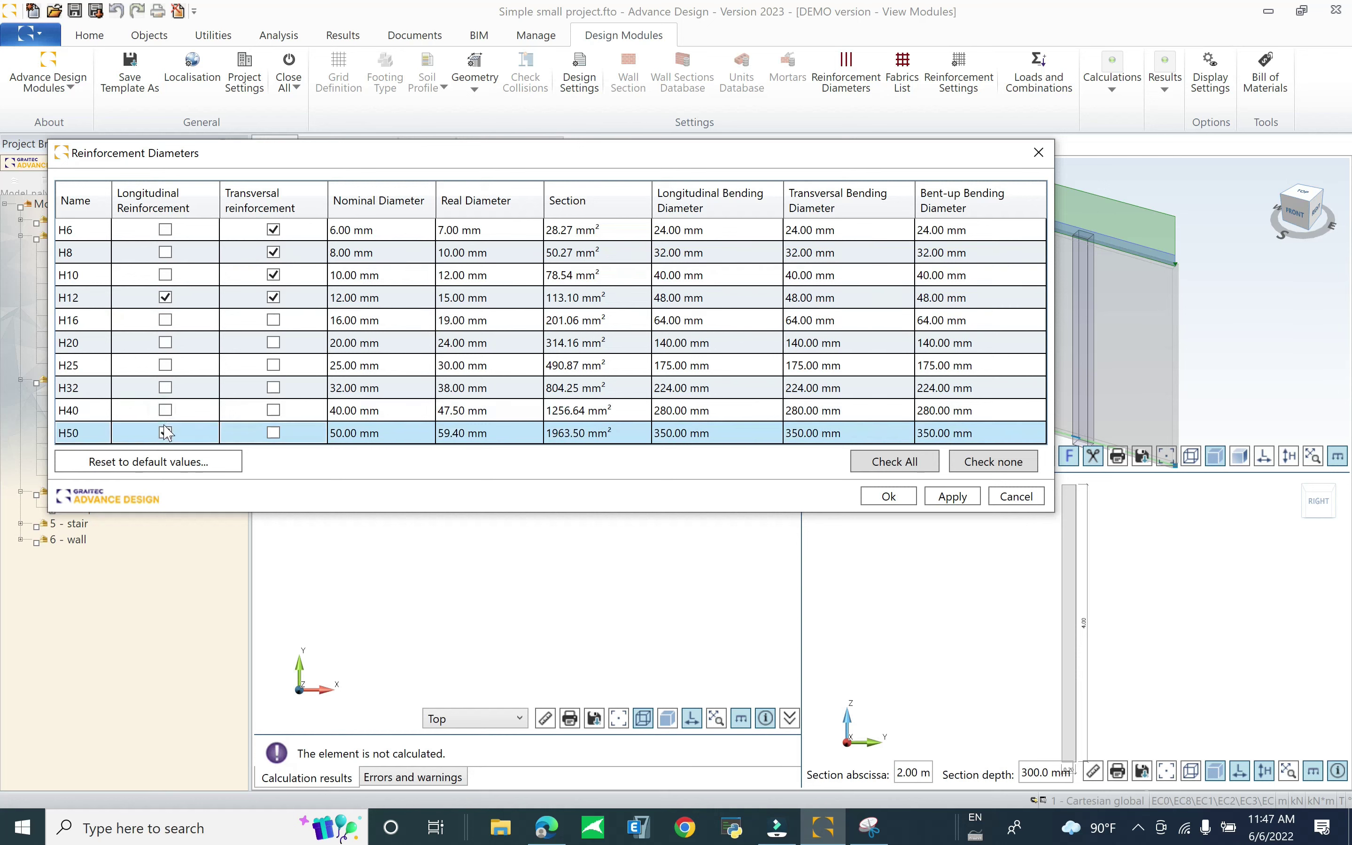
# Exclude H8, H10 and H12 from the transversal reinforcement diameters and accept the diameter settings
pyautogui.click(273, 252)
pyautogui.click(273, 297)
pyautogui.click(274, 275)
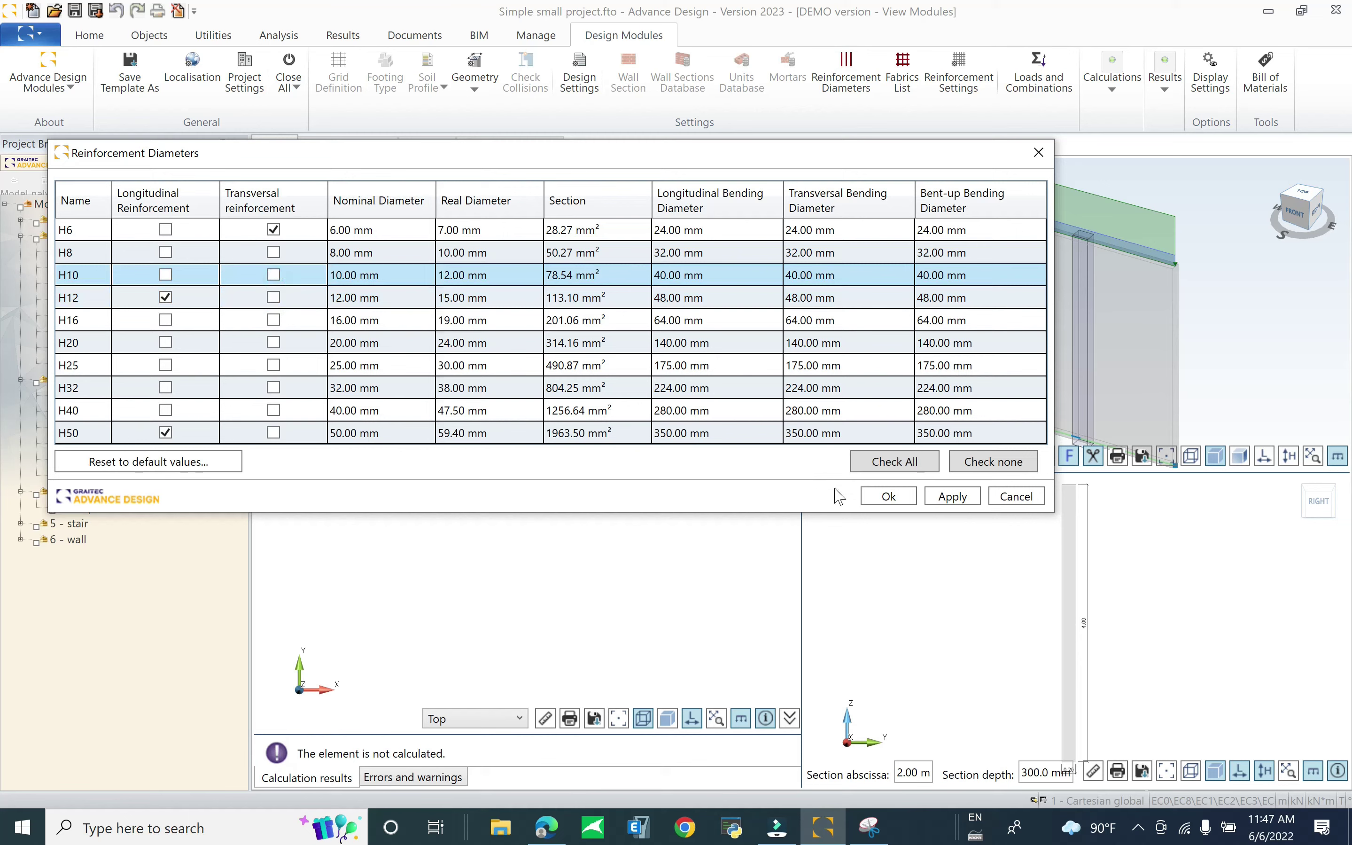
pyautogui.click(889, 496)
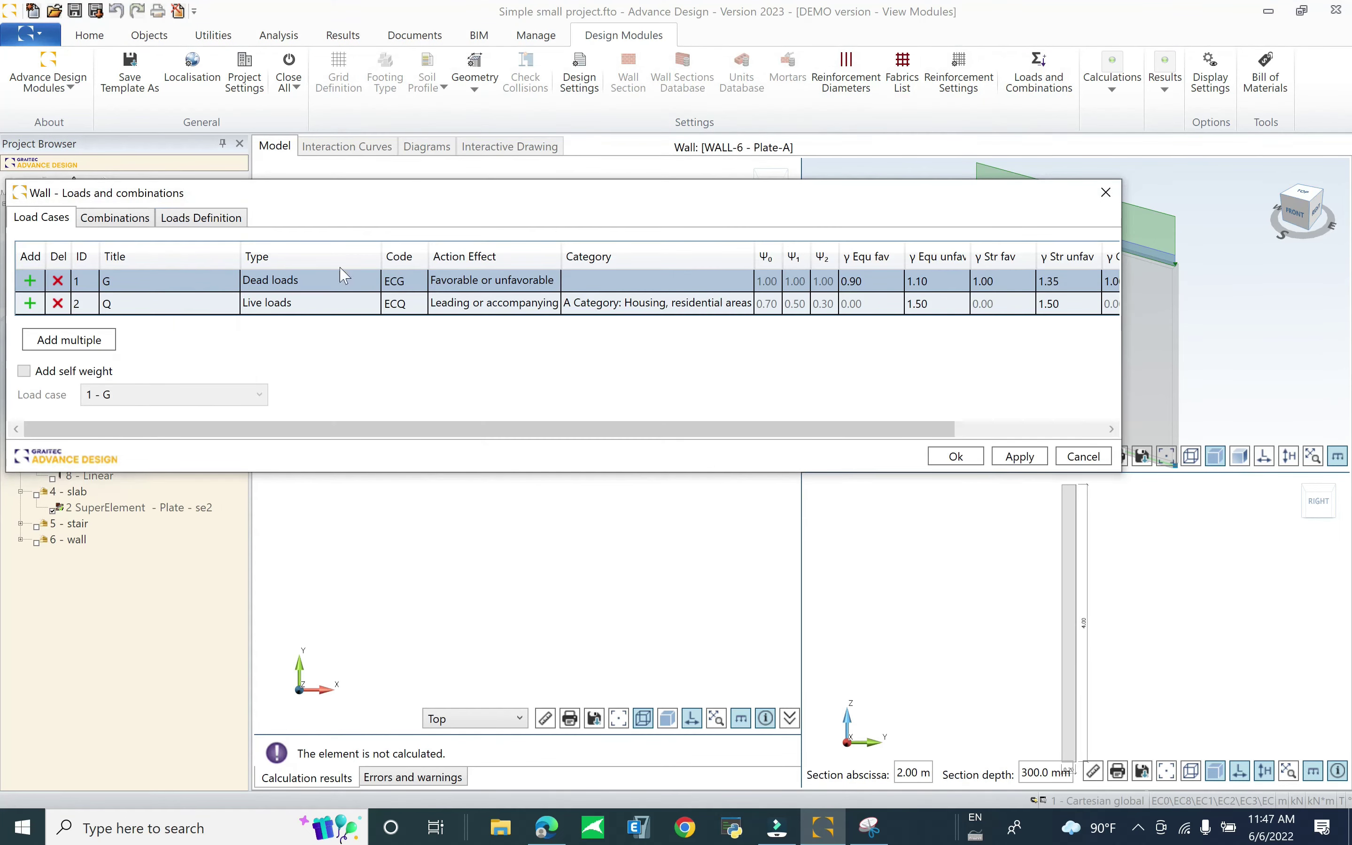
# Review the wall's load cases, its combination table and the design combinations
pyautogui.click(115, 218)
pyautogui.click(71, 273)
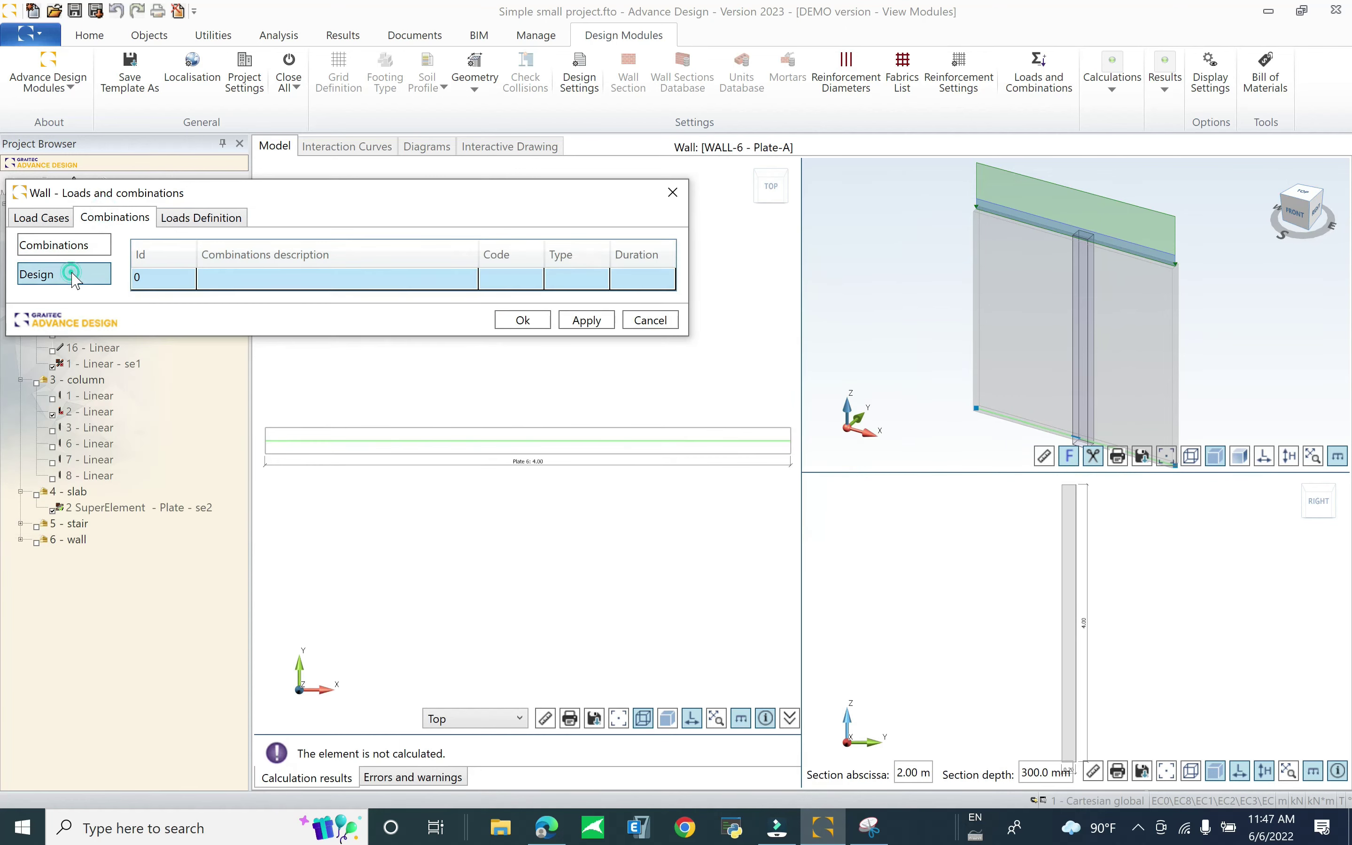
pyautogui.click(63, 245)
pyautogui.click(39, 215)
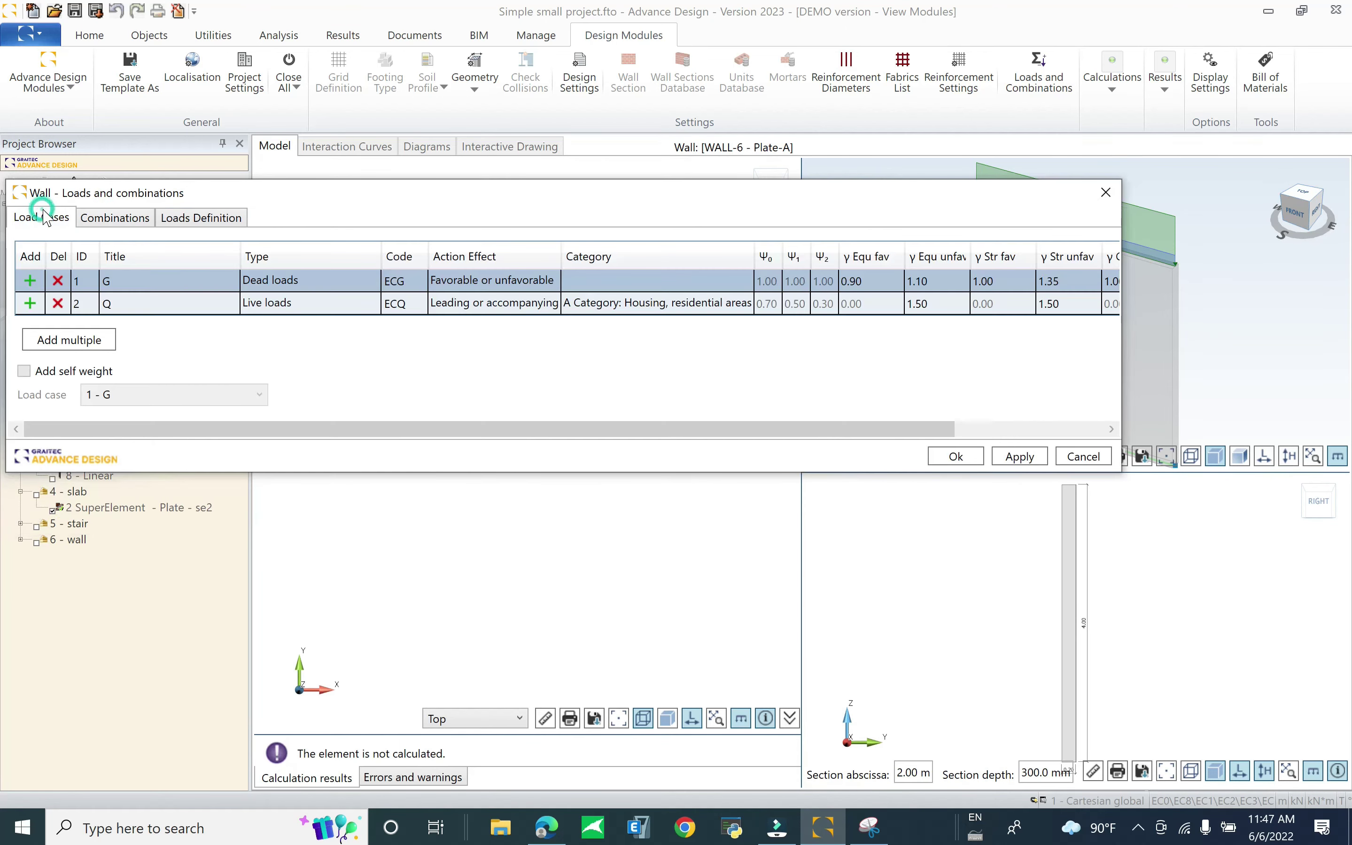
pyautogui.click(116, 219)
pyautogui.click(787, 473)
pyautogui.click(696, 428)
pyautogui.click(63, 273)
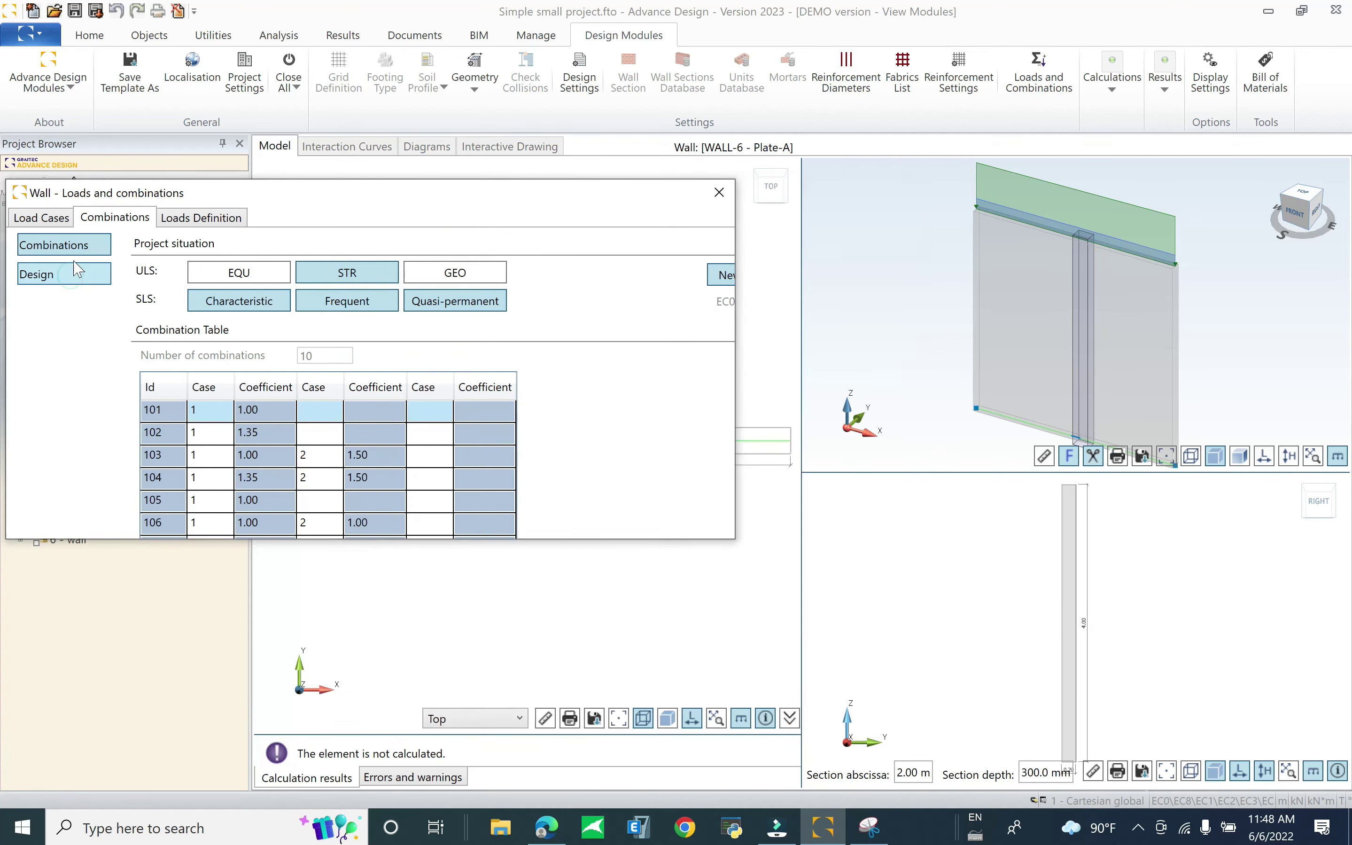
# Decline applying the pending combination changes, inspect the wall's vertical and planar load definitions, and close the loads settings
pyautogui.click(202, 218)
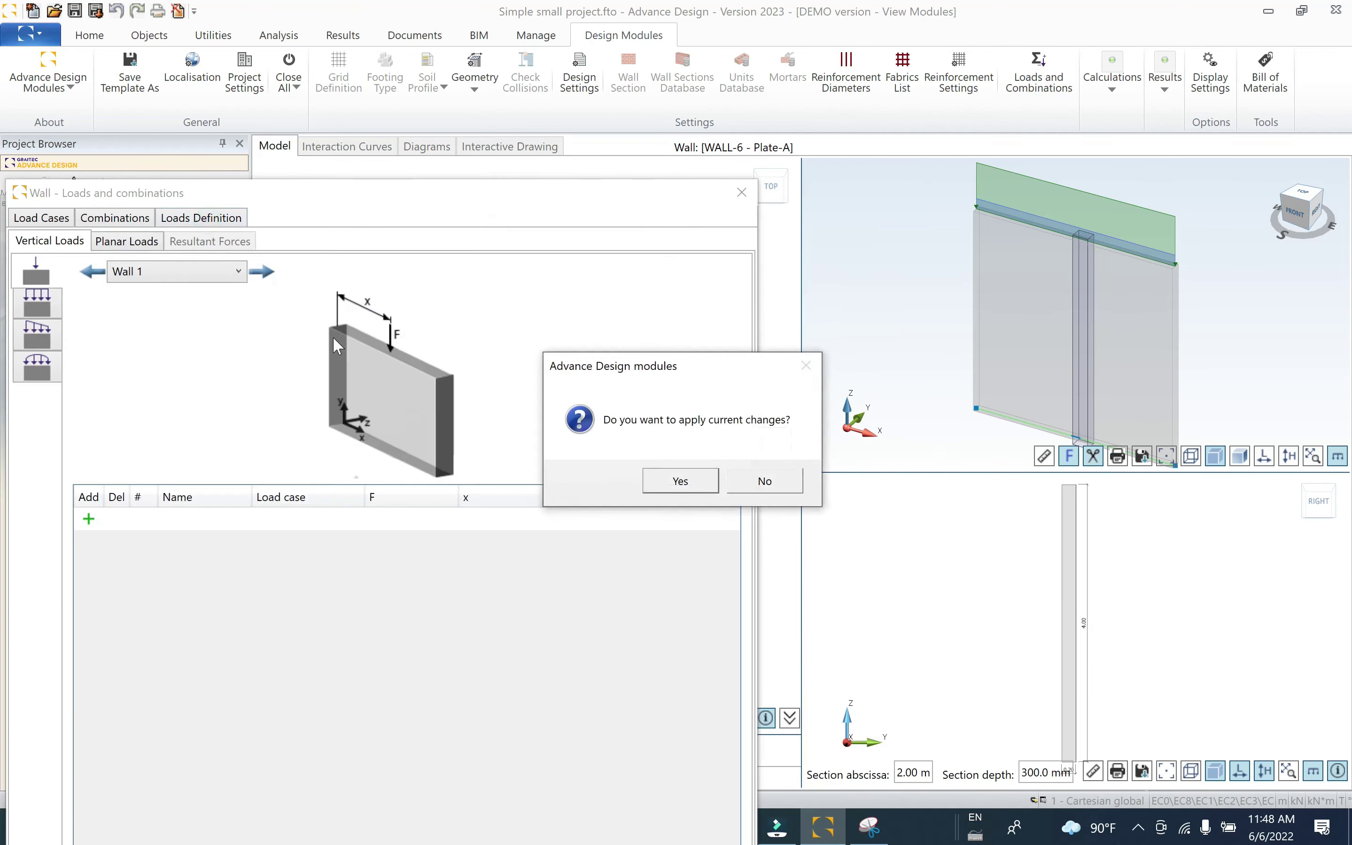
pyautogui.click(745, 488)
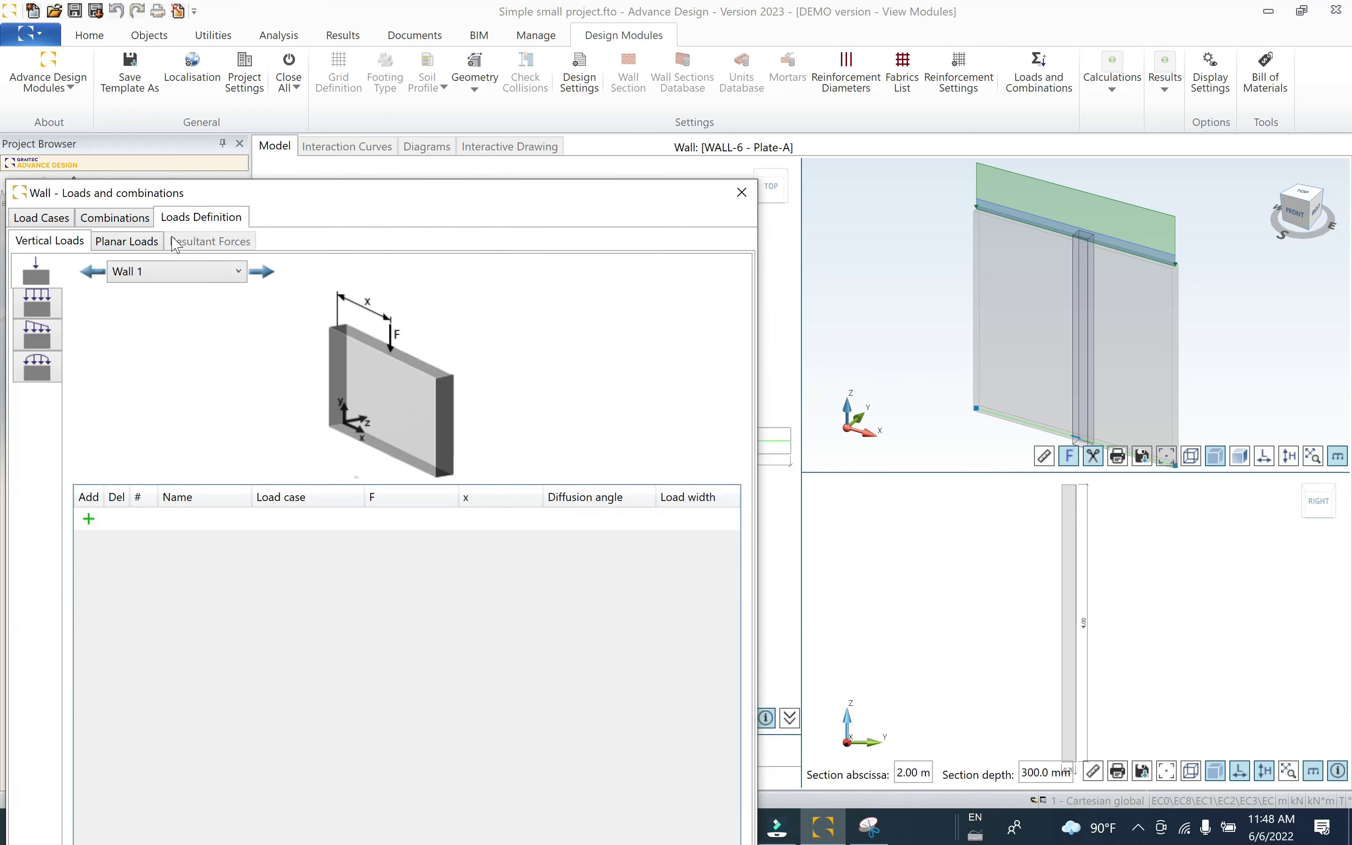
pyautogui.click(126, 242)
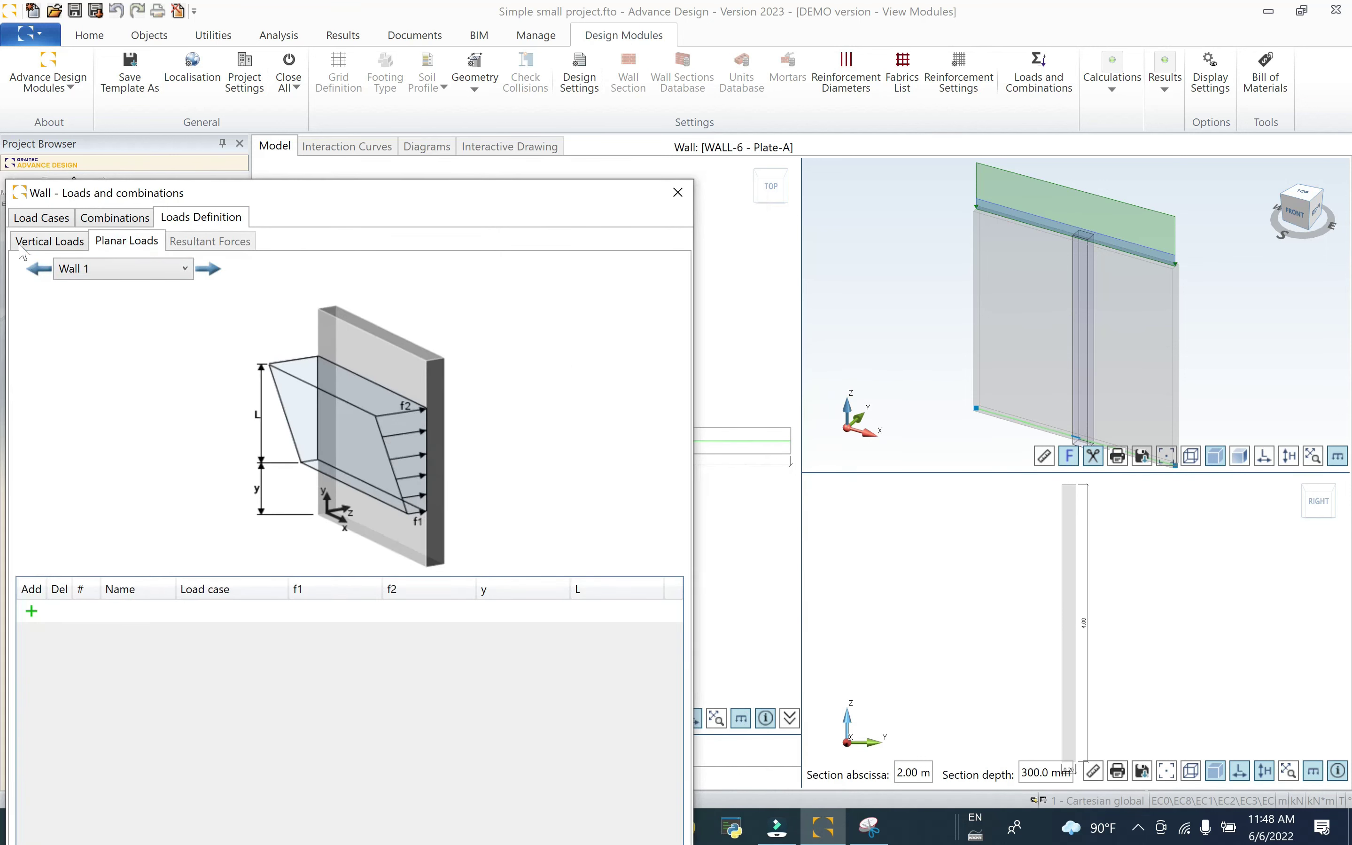
pyautogui.click(33, 242)
pyautogui.moveTo(257, 193); pyautogui.dragTo(482, 15)
pyautogui.click(897, 714)
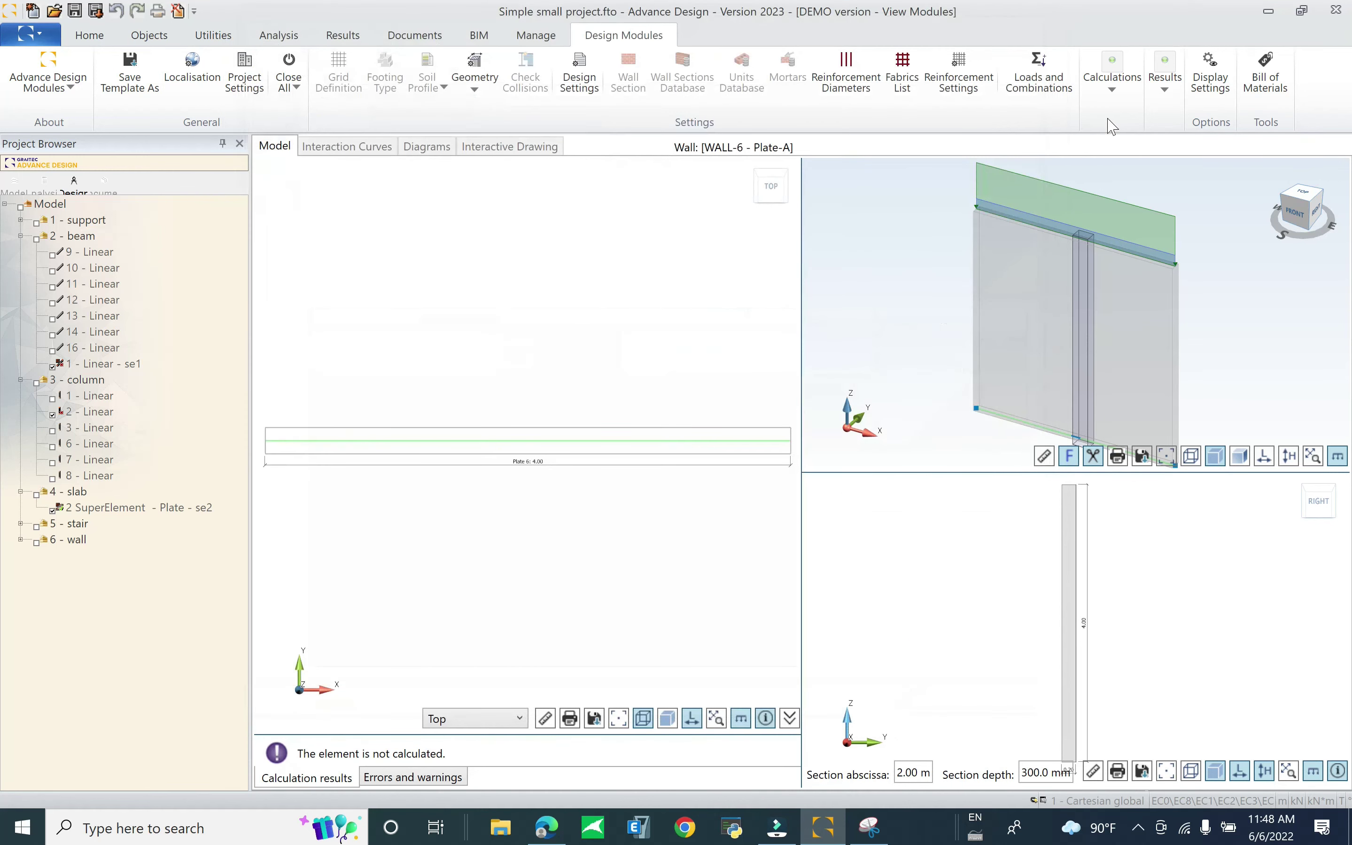
# Accept the wall's bill of materials as it is and calculate the wall reinforcement
pyautogui.click(537, 236)
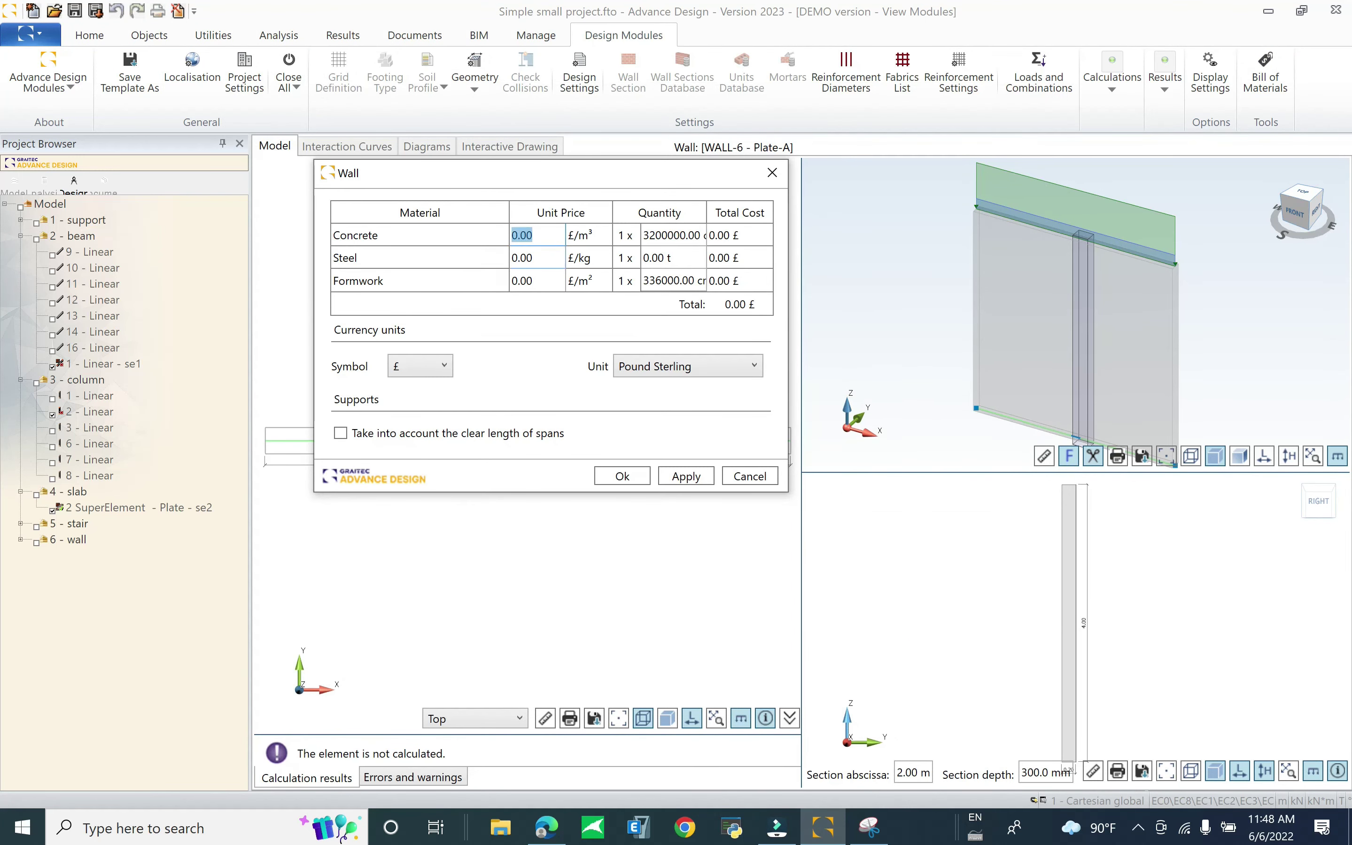
pyautogui.click(622, 475)
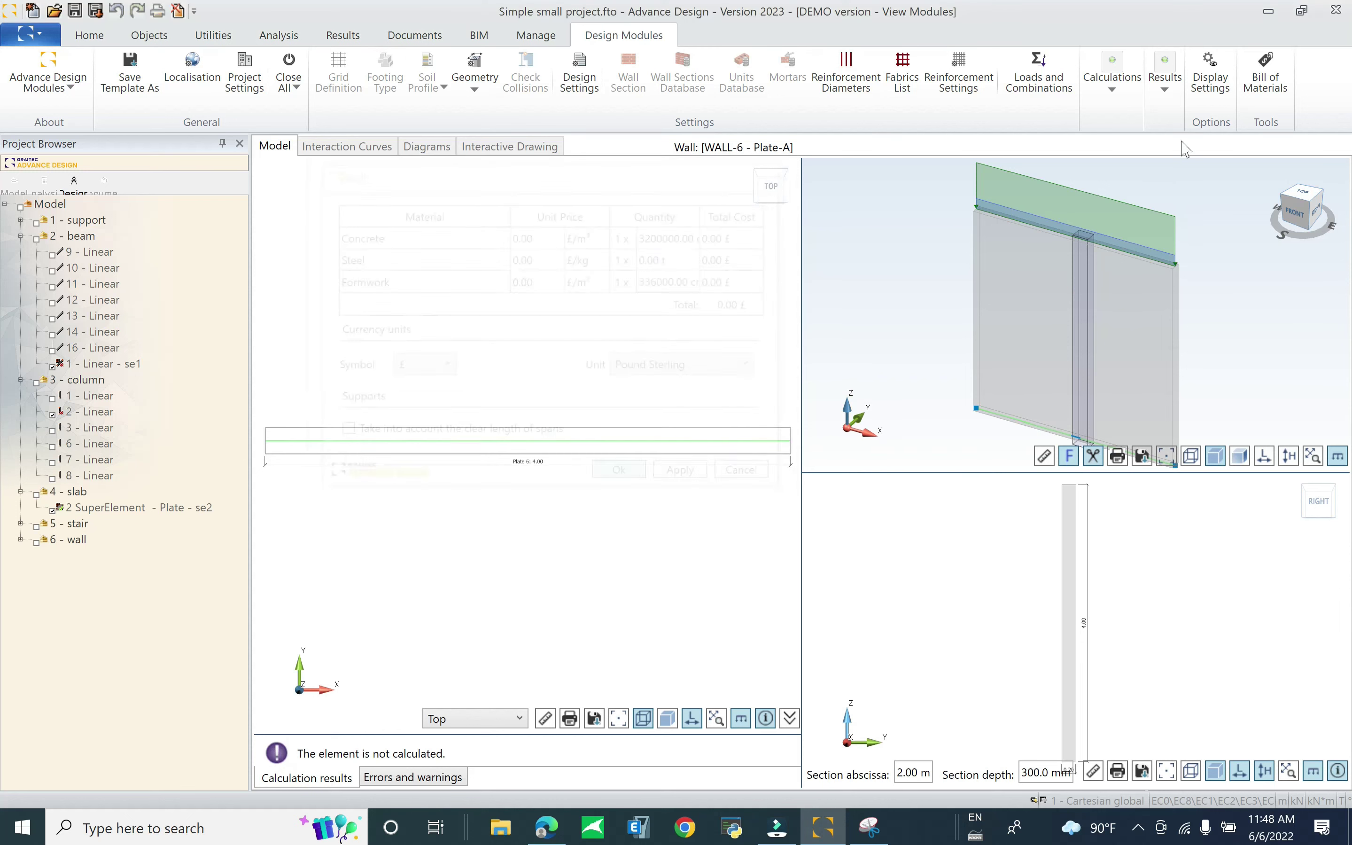
pyautogui.click(1169, 88)
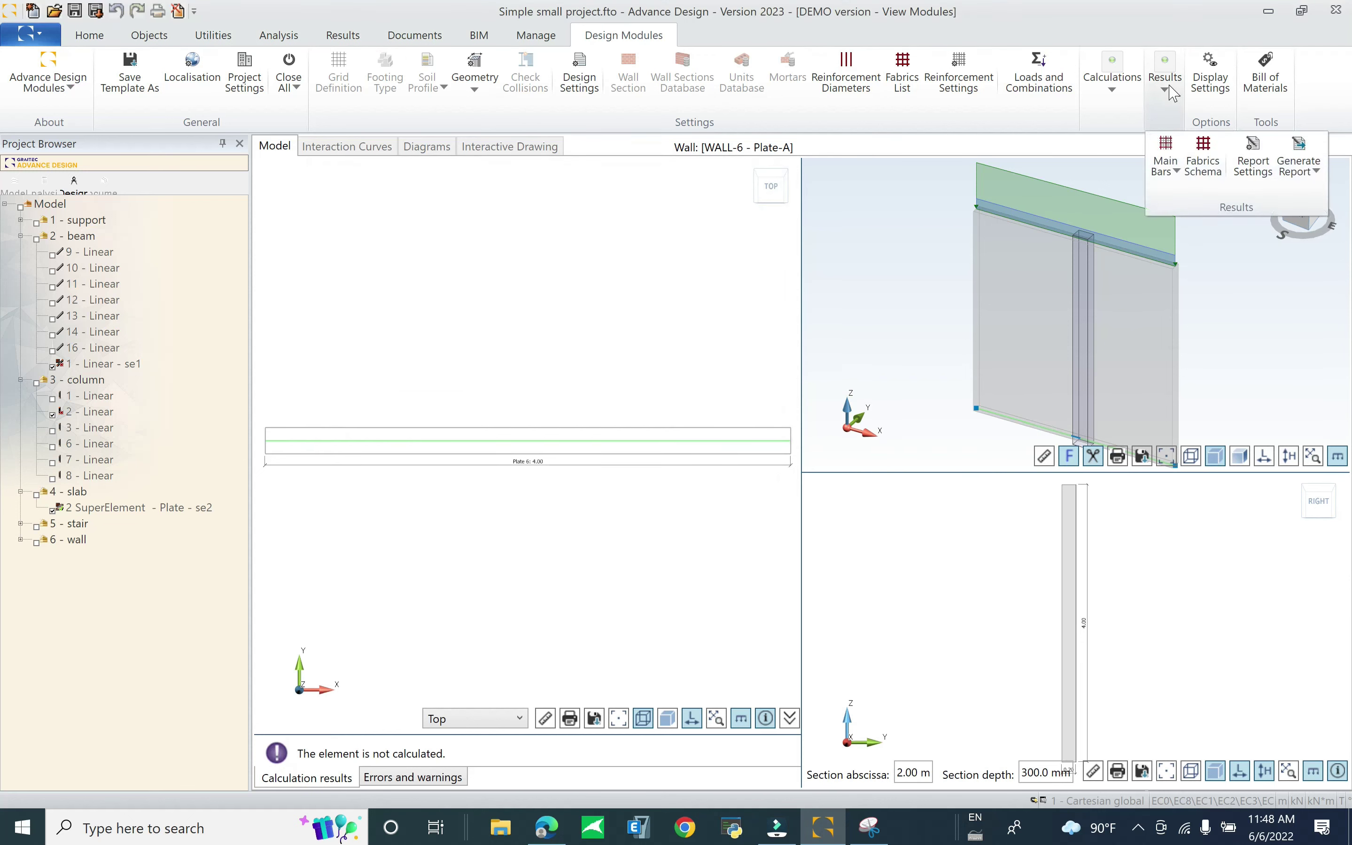
pyautogui.click(1112, 83)
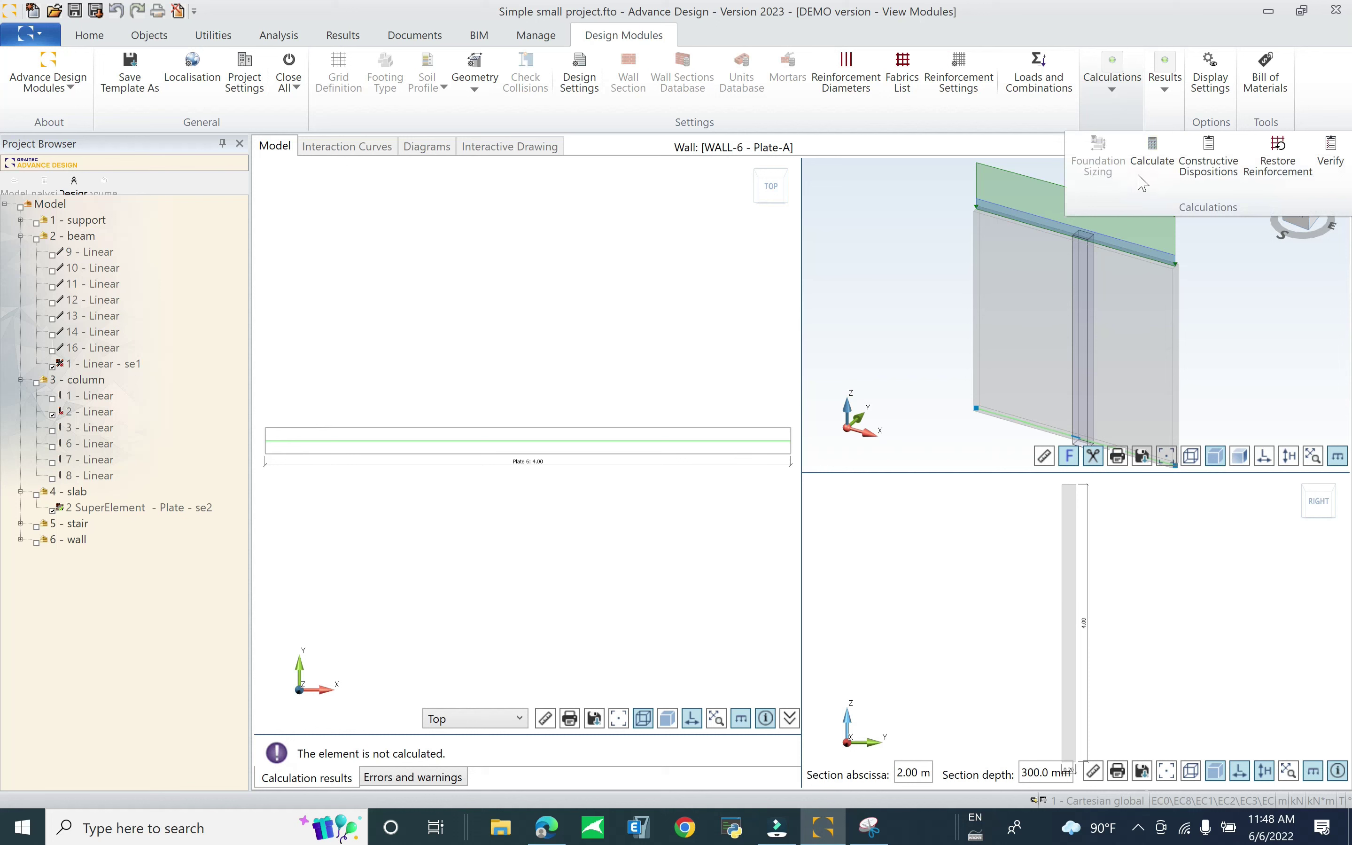
pyautogui.click(1153, 150)
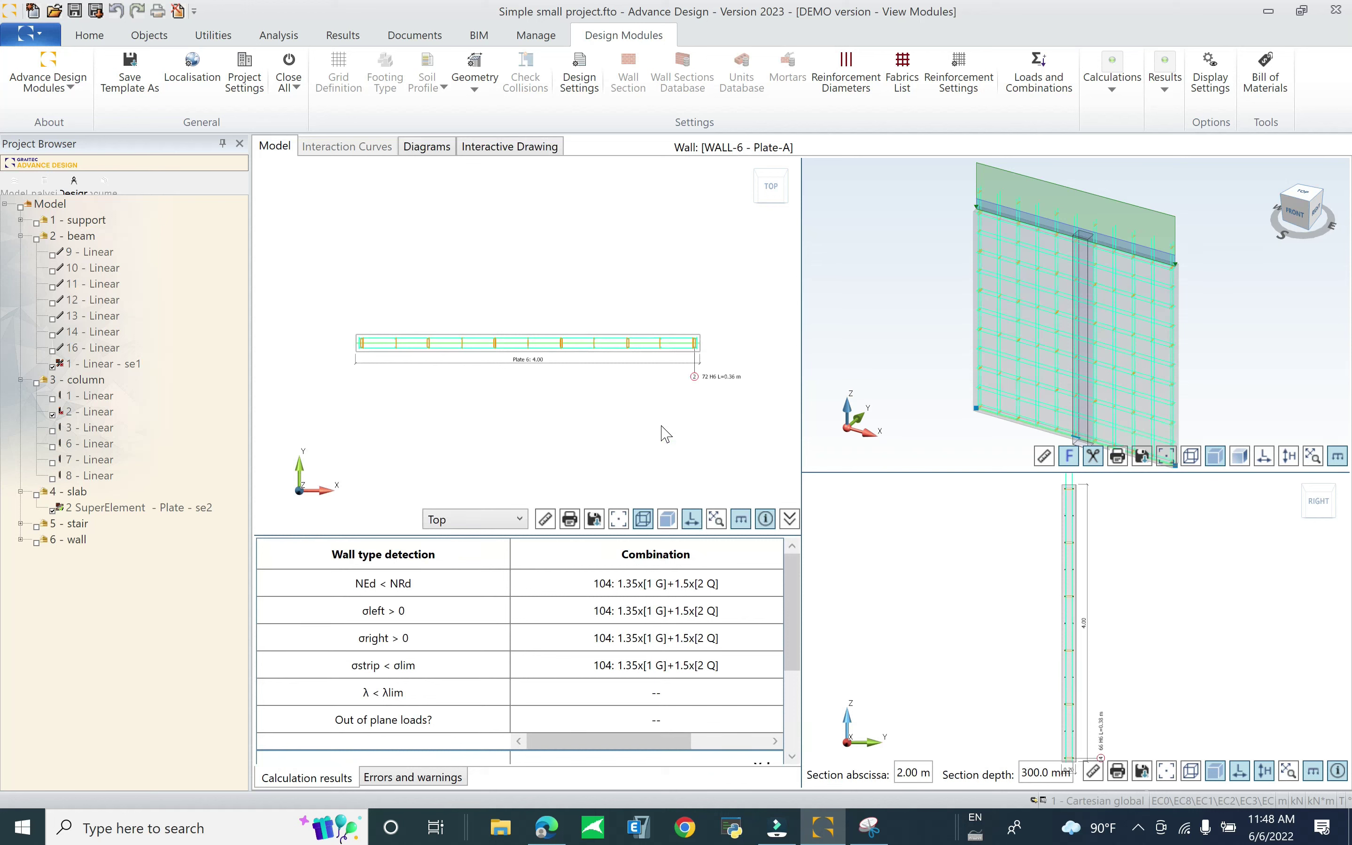
# Check the wall's errors and calculation results, and enlarge the 3D view to inspect the reinforcement
pyautogui.click(386, 780)
pyautogui.click(320, 777)
pyautogui.moveTo(965, 355); pyautogui.dragTo(943, 345, button='middle')
pyautogui.moveTo(801, 387); pyautogui.dragTo(441, 387)
pyautogui.moveTo(775, 477); pyautogui.dragTo(764, 592)
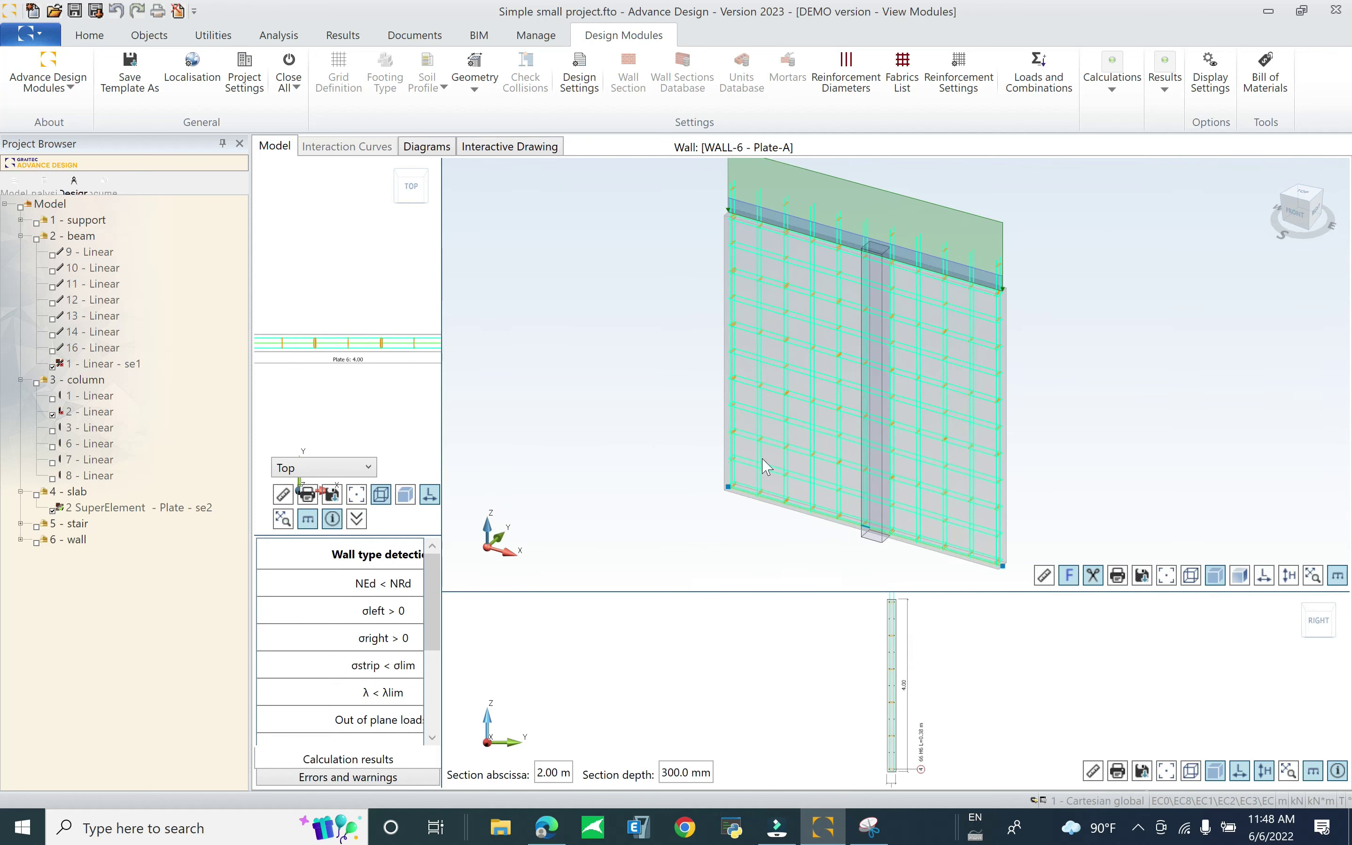
# Preview the Wall Detailed Report with all its sections included, and enlarge the report window to full size
pyautogui.scroll(5, 880, 321)
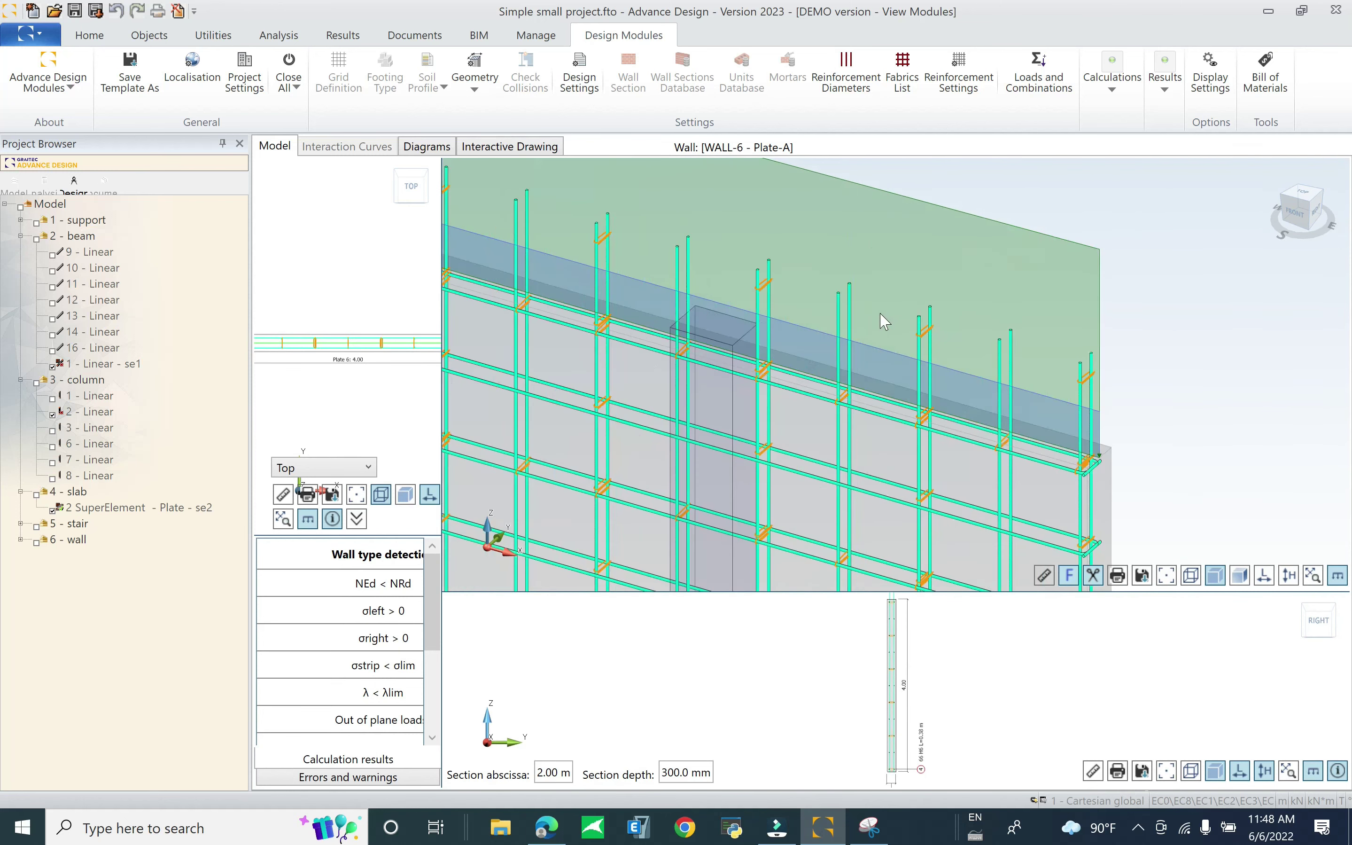
pyautogui.scroll(-10, 859, 440)
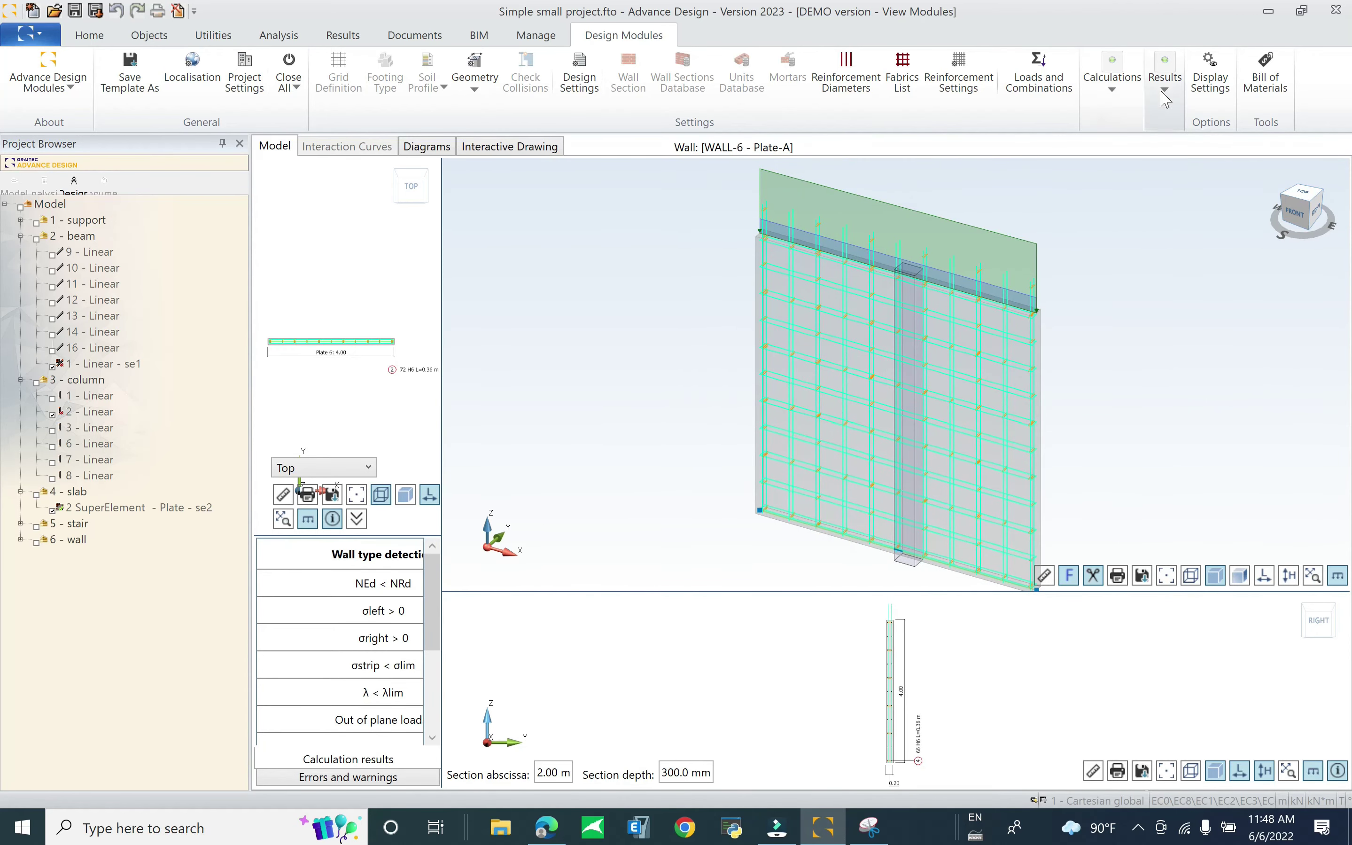
pyautogui.click(1165, 78)
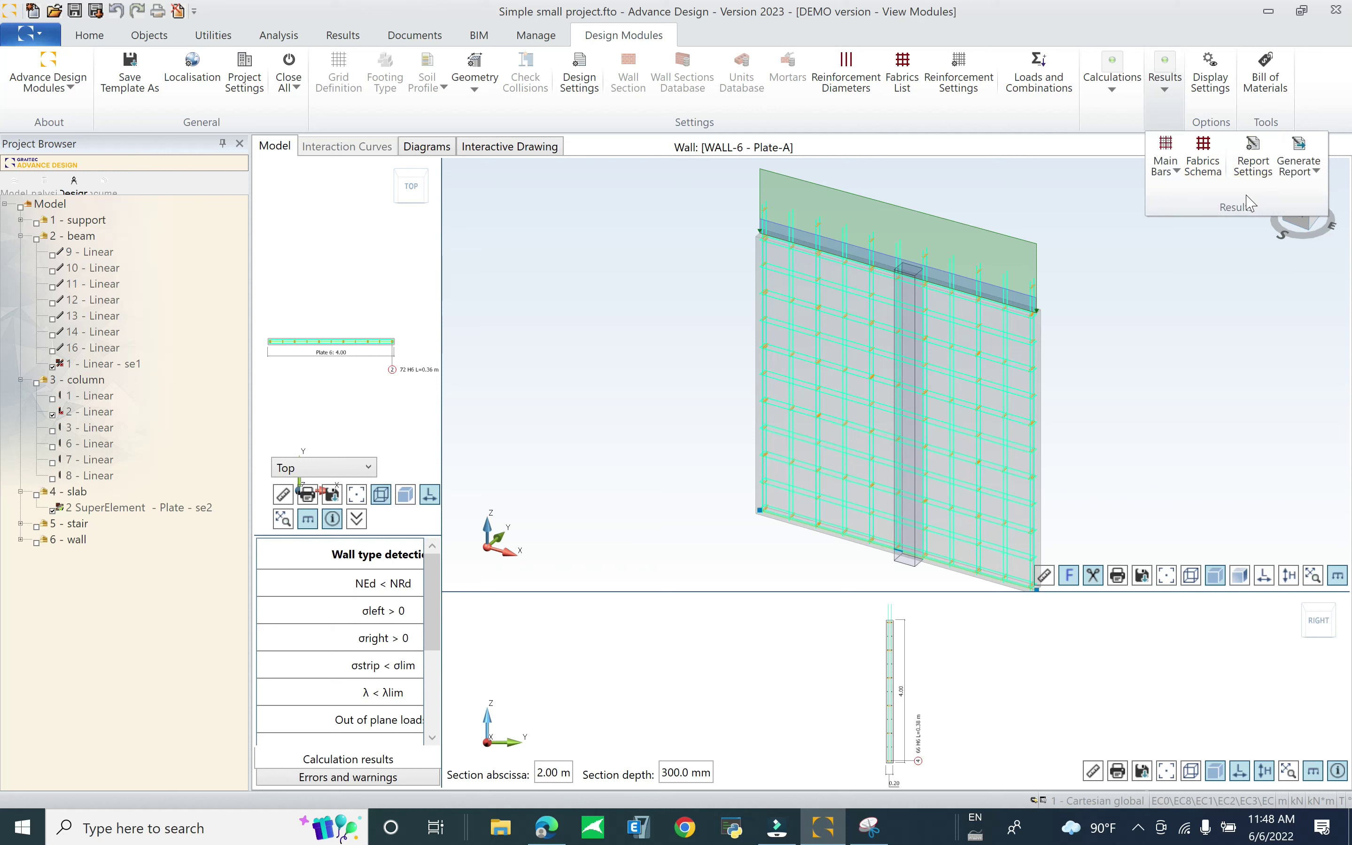
pyautogui.click(1255, 152)
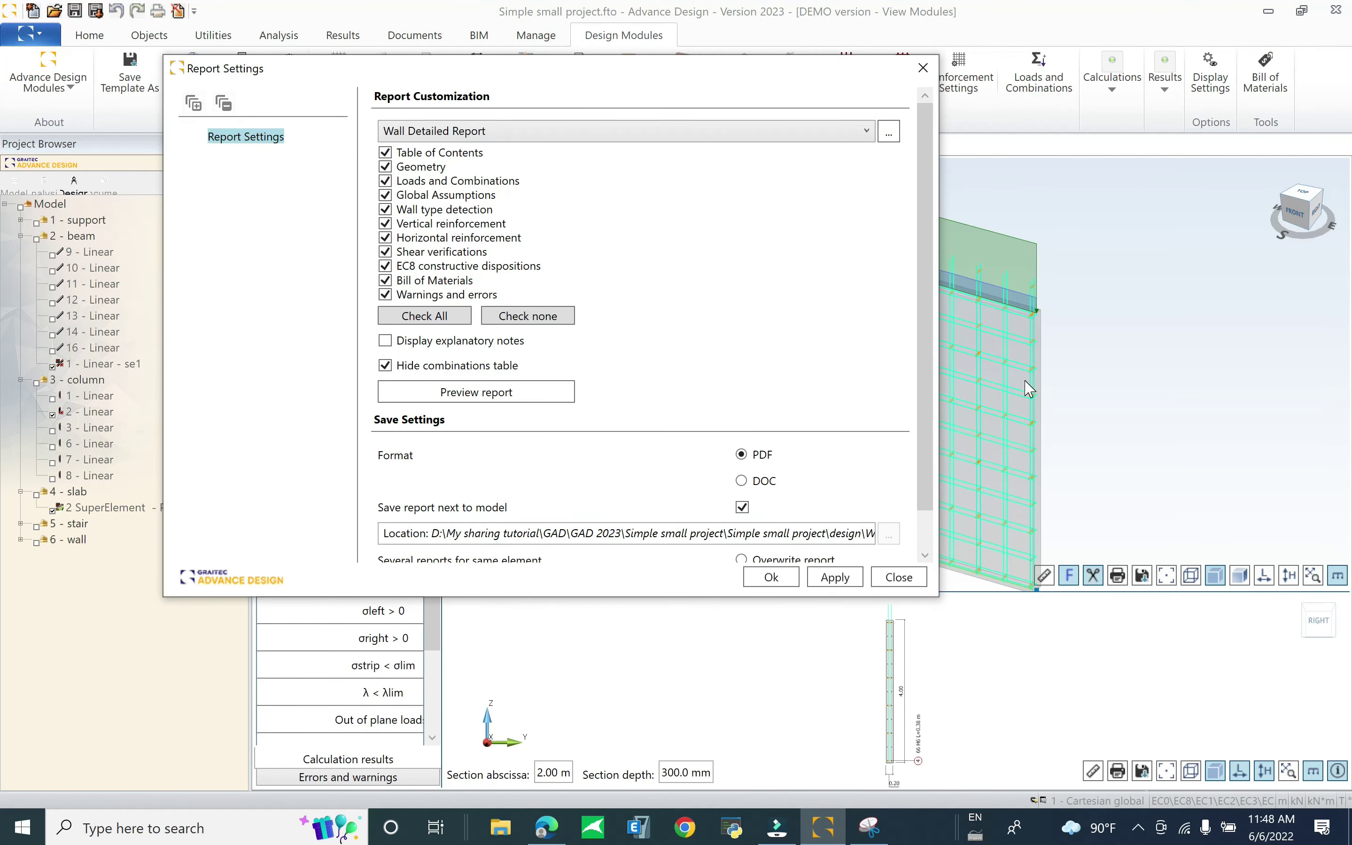
pyautogui.click(471, 131)
pyautogui.click(469, 152)
pyautogui.click(493, 392)
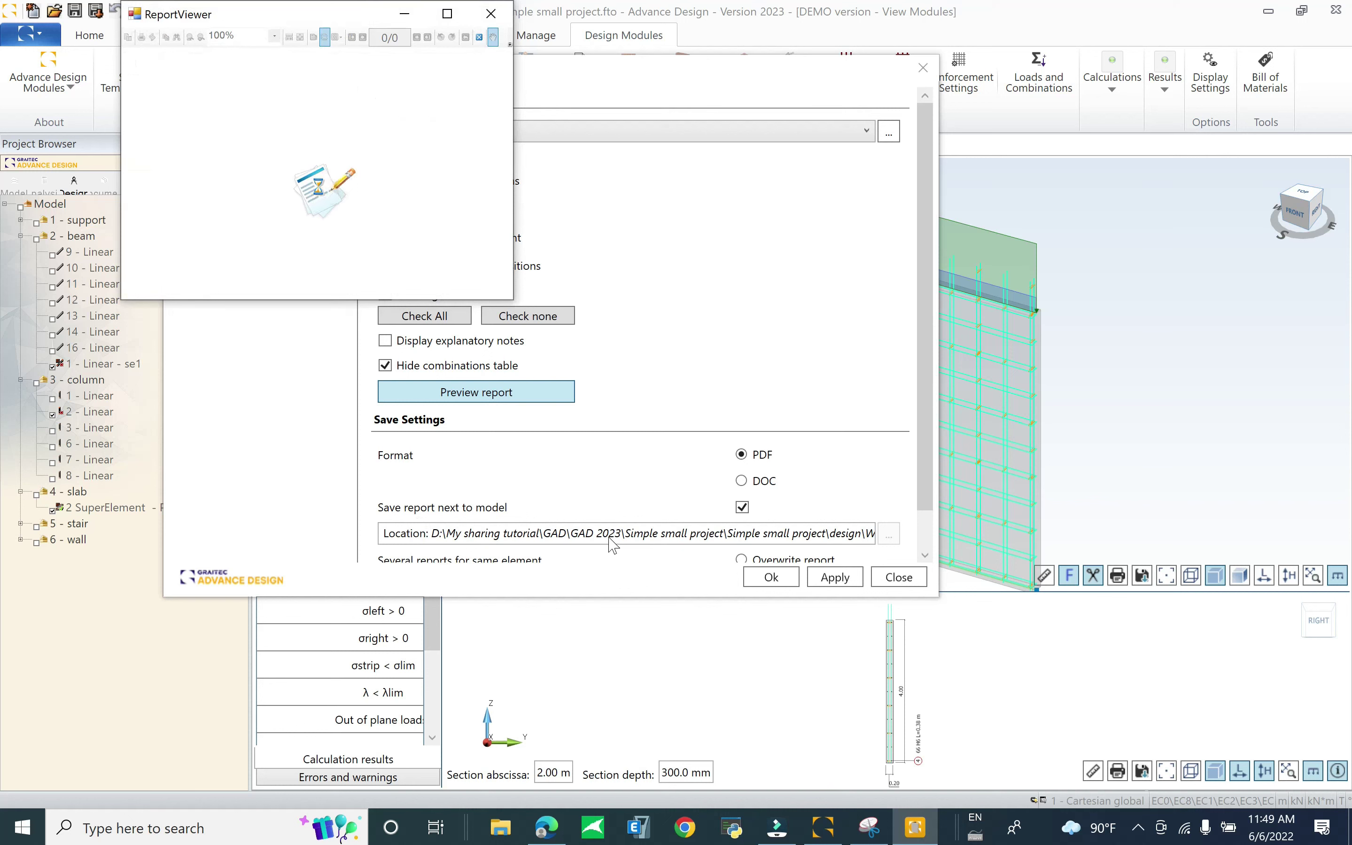
pyautogui.click(748, 582)
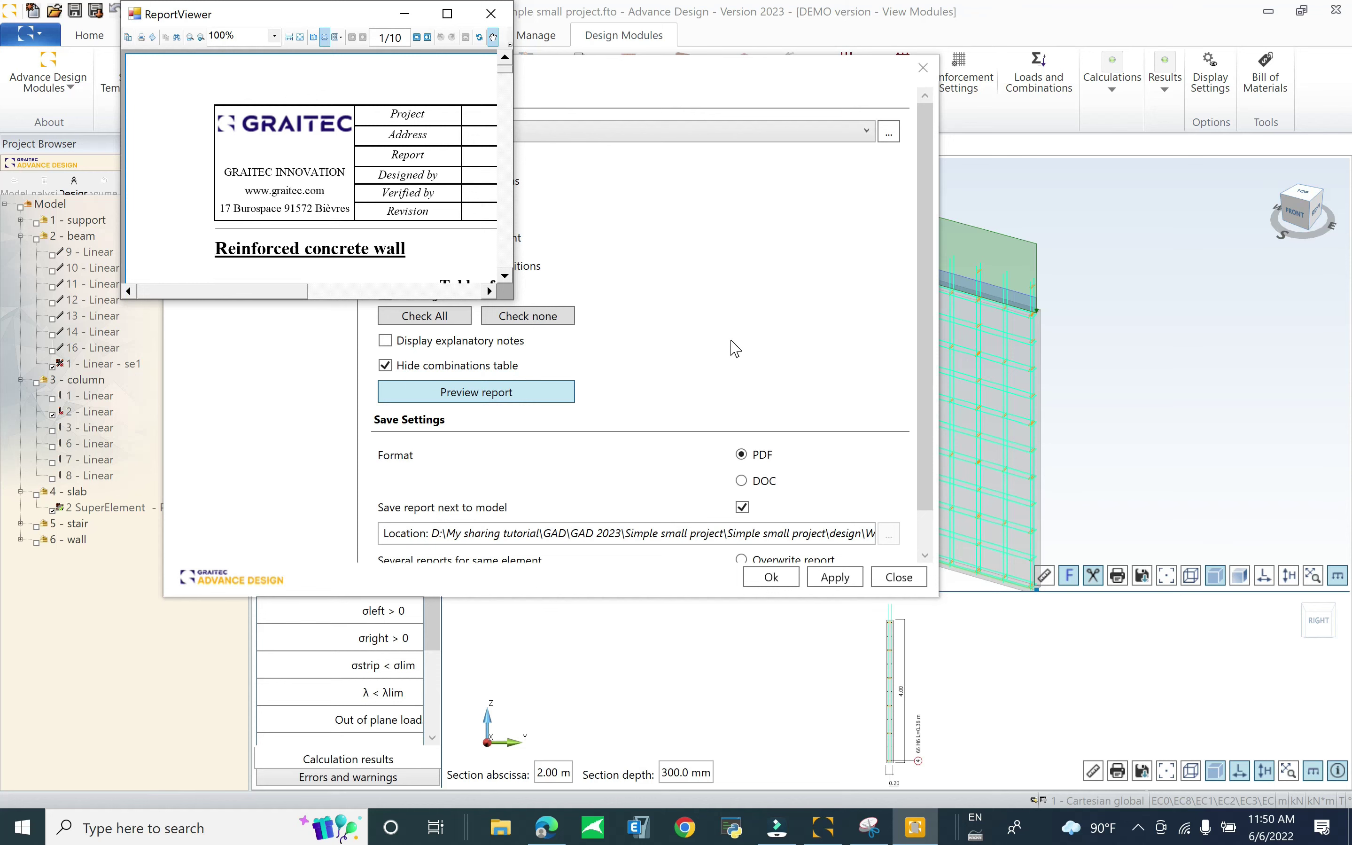
pyautogui.click(447, 14)
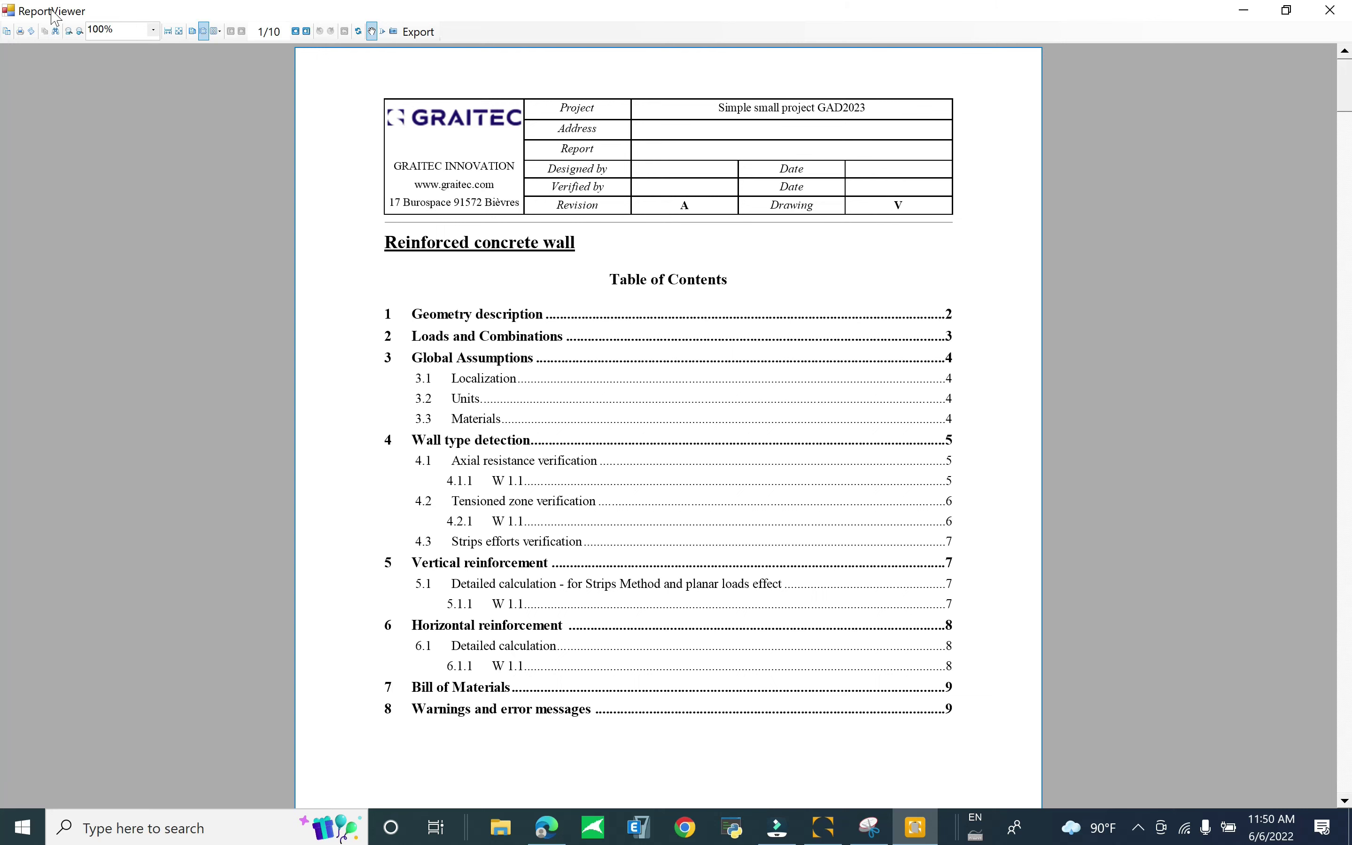
# Read the wall report's table of contents, geometry description, slenderness calculation, and loads and combinations tables
pyautogui.scroll(-10, 1062, 369)
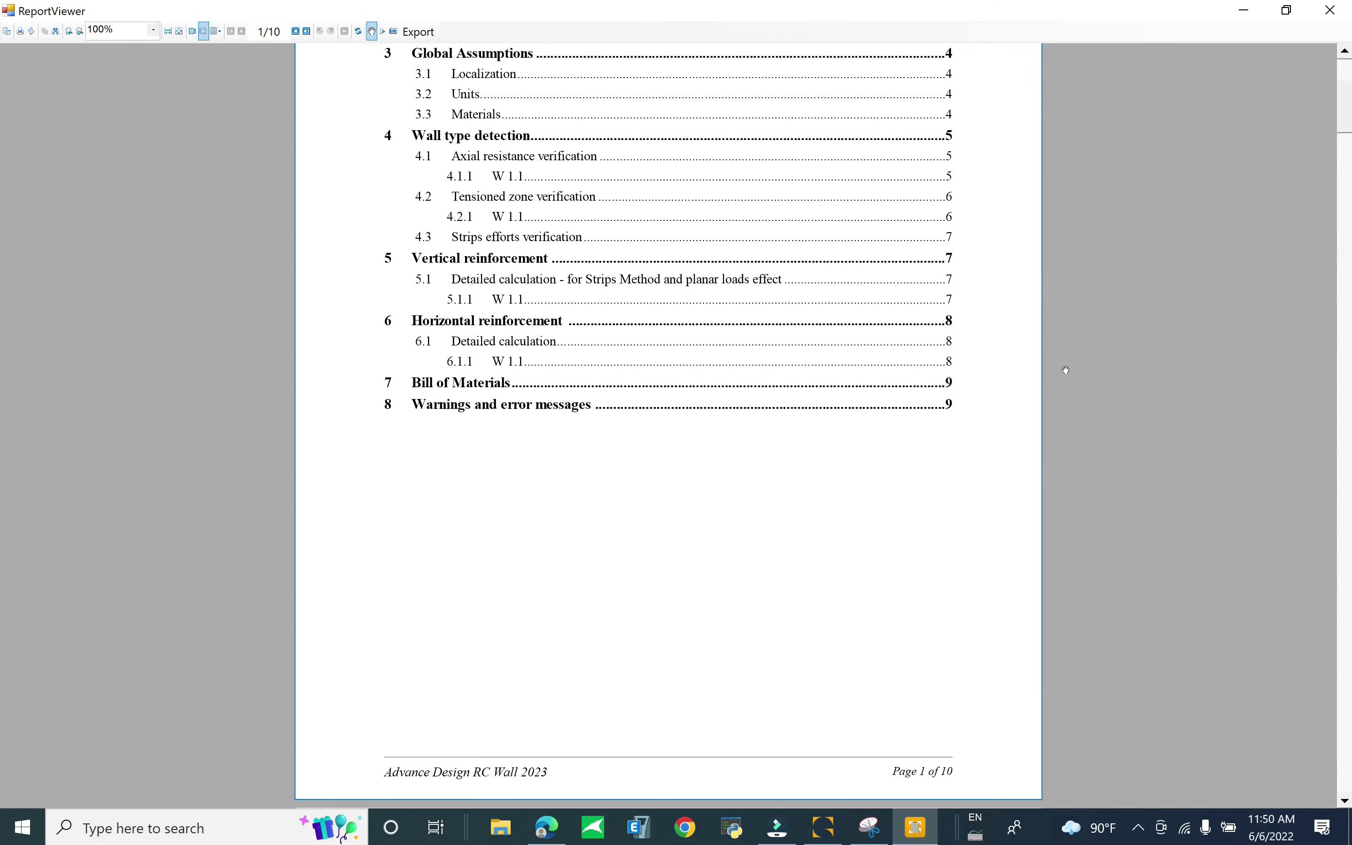
pyautogui.scroll(-3, 1072, 368)
pyautogui.scroll(8, 752, 380)
pyautogui.scroll(-5, 911, 480)
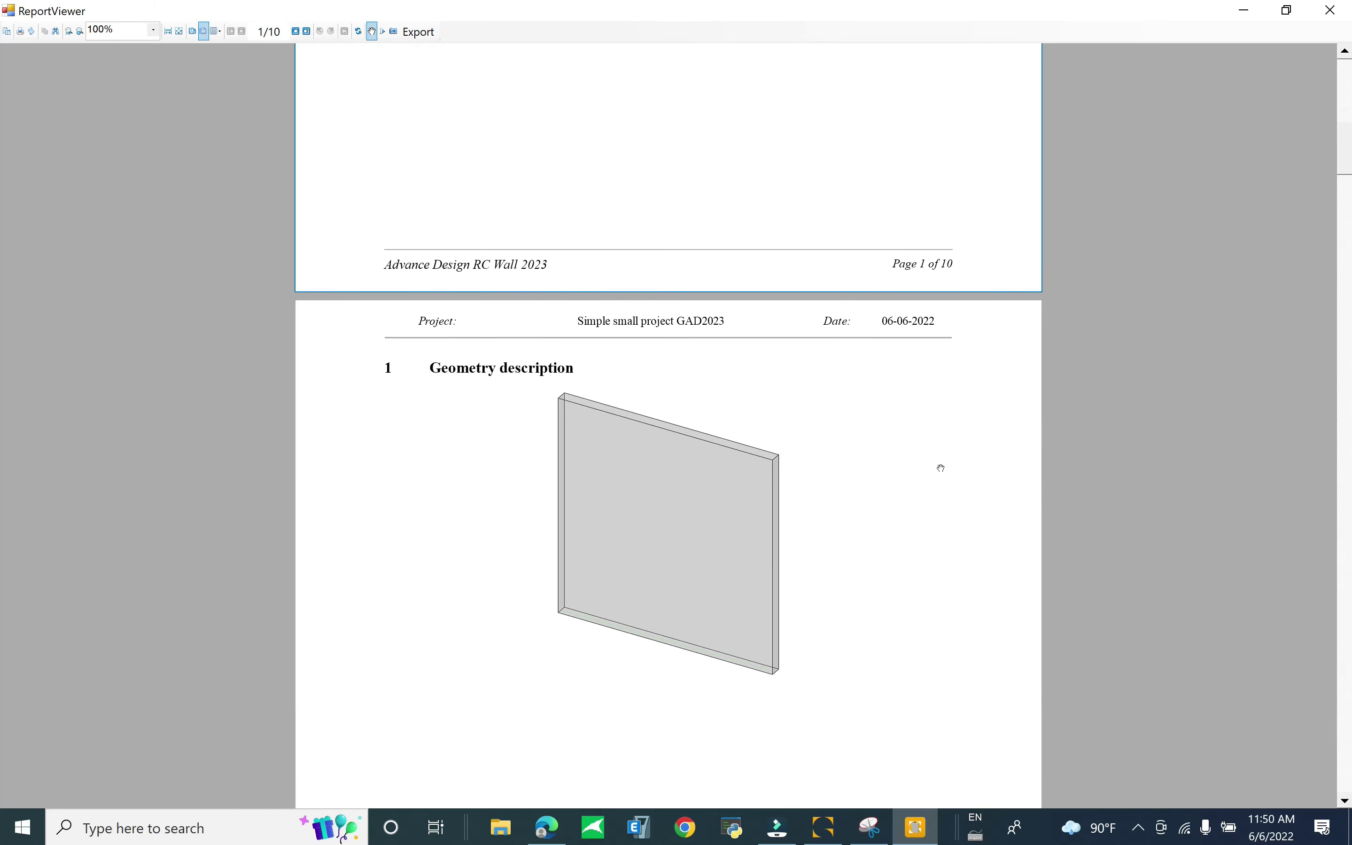
pyautogui.scroll(-2, 617, 417)
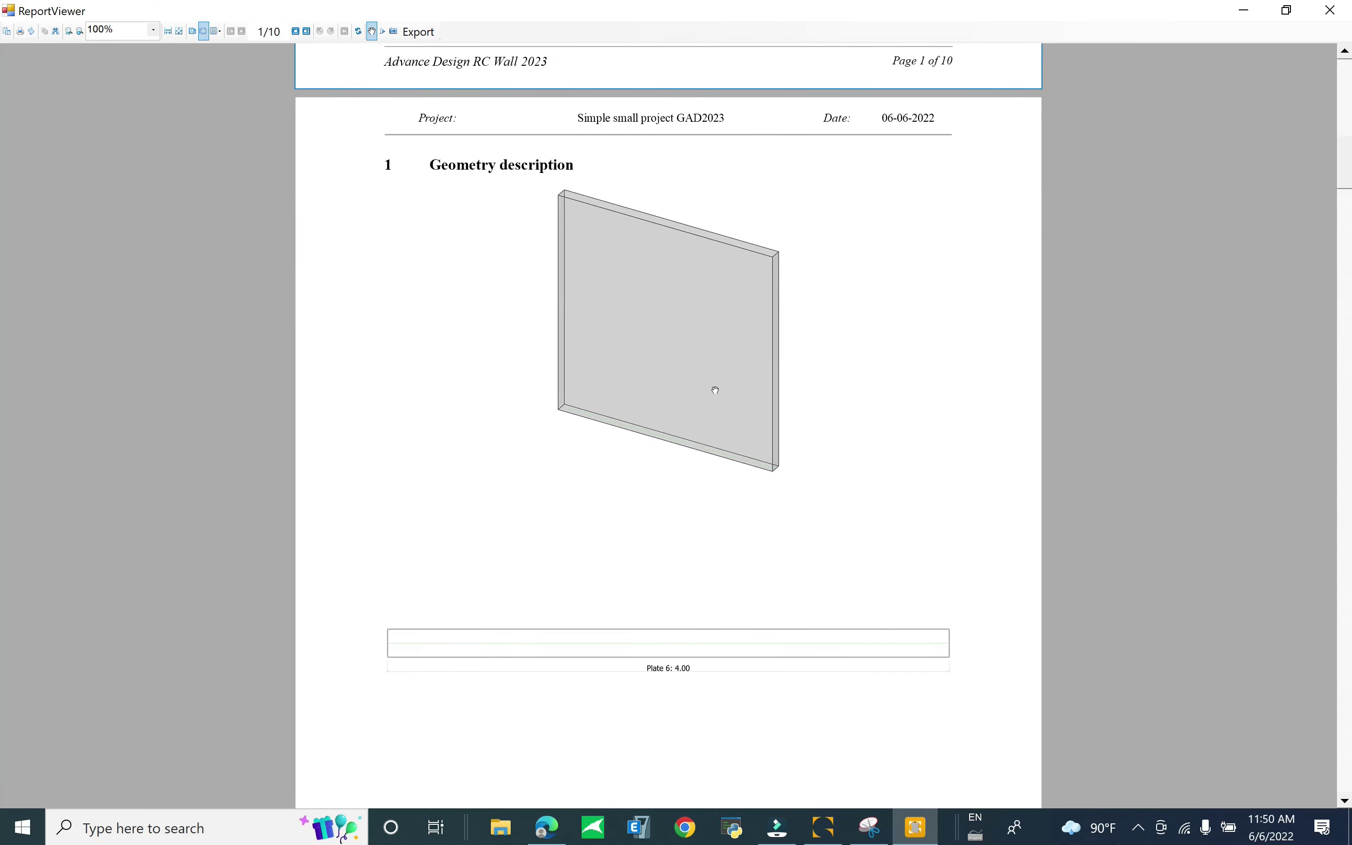
pyautogui.scroll(-5, 717, 390)
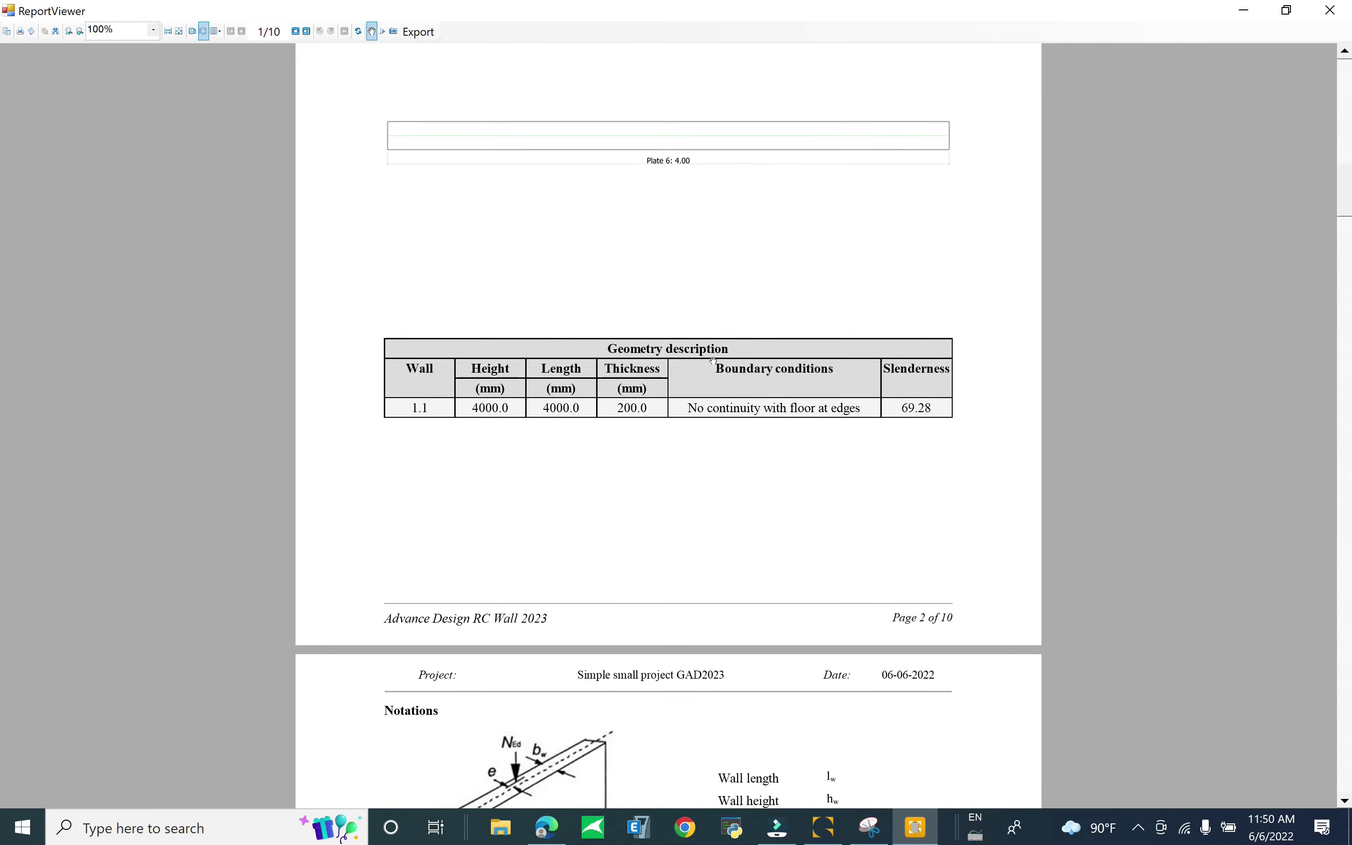
pyautogui.scroll(-5, 809, 471)
pyautogui.scroll(-10, 811, 473)
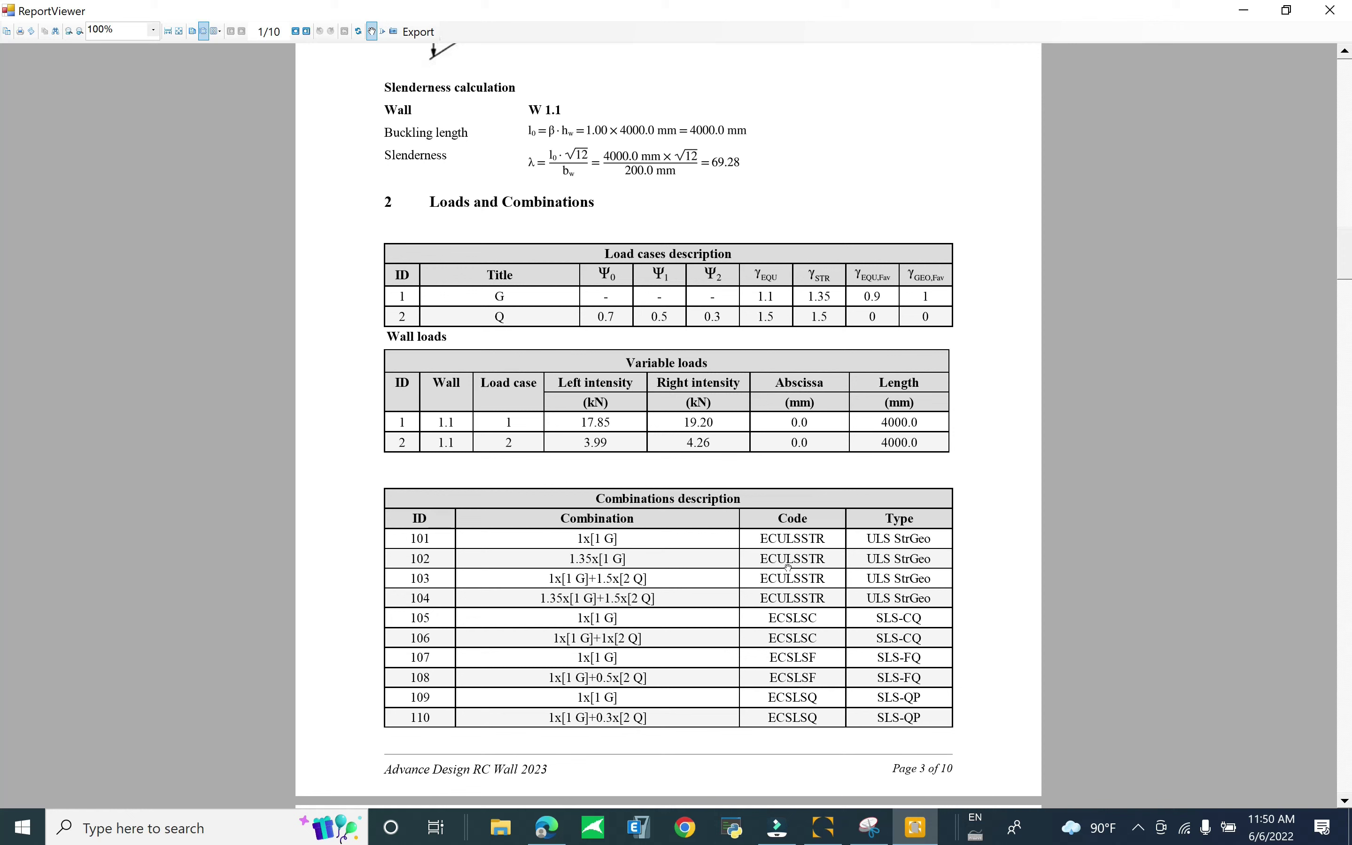
pyautogui.scroll(-10, 895, 458)
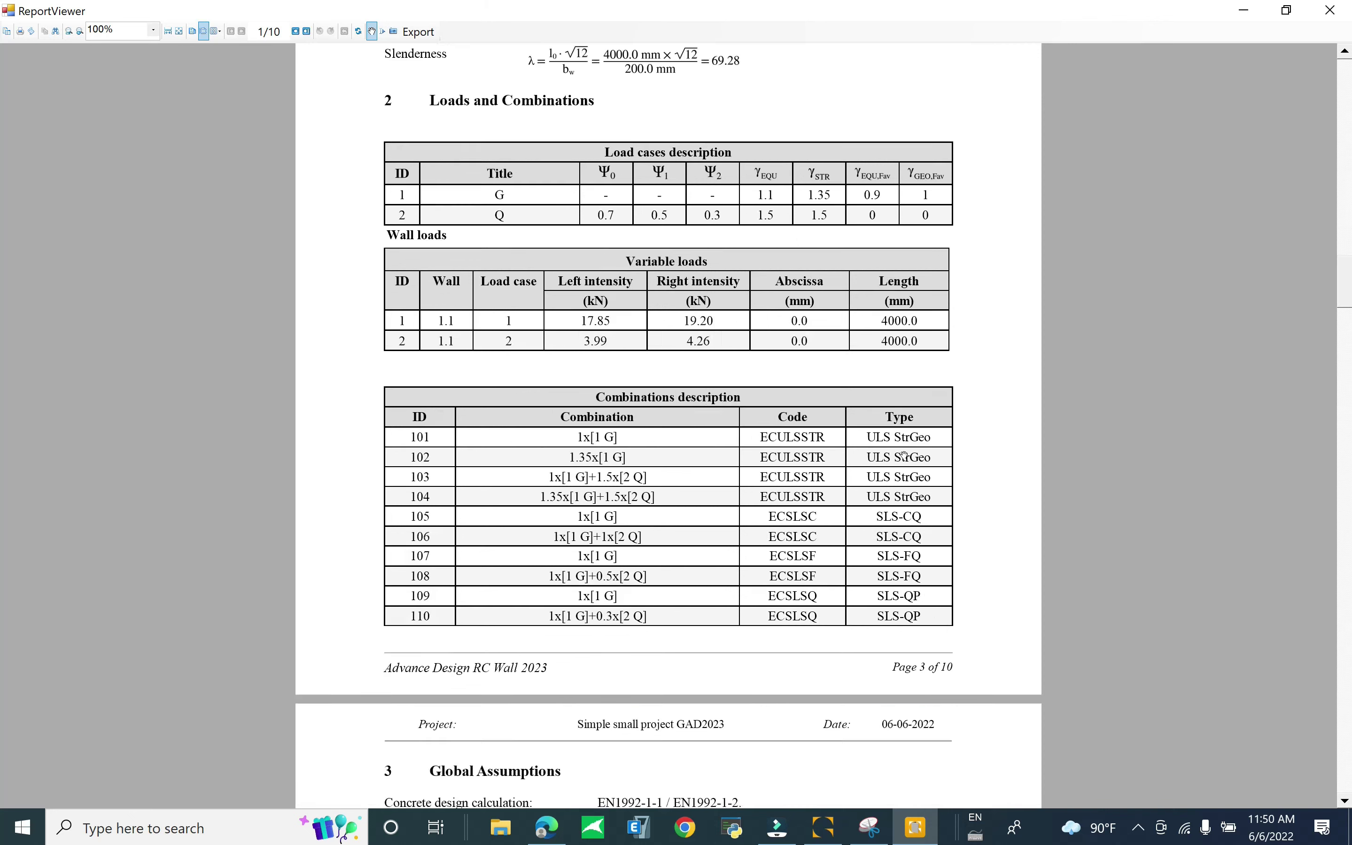
# Review the wall report from the global assumptions and wall type detection through to the bill of materials, and close the report and its settings
pyautogui.scroll(-3, 642, 408)
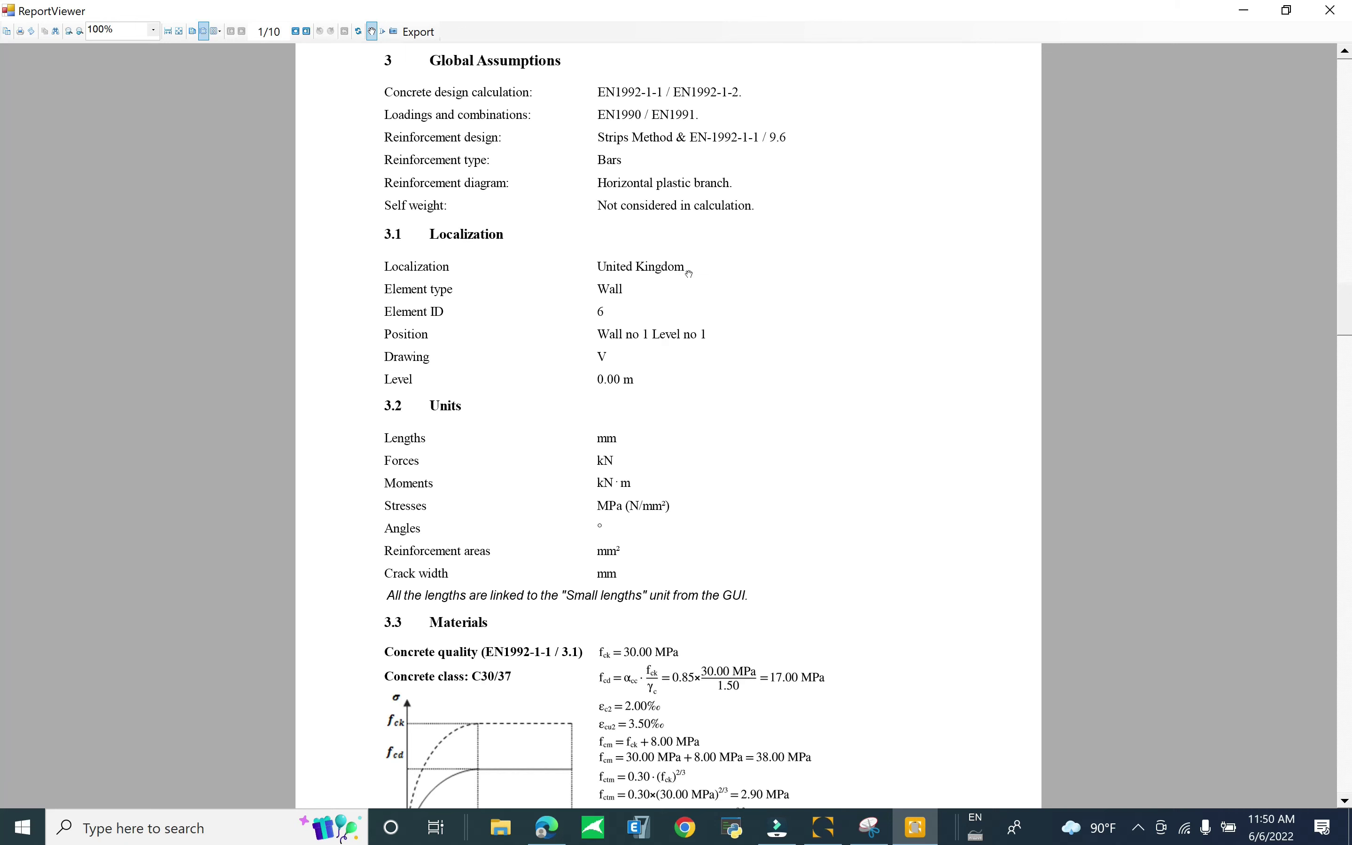
pyautogui.scroll(-10, 513, 417)
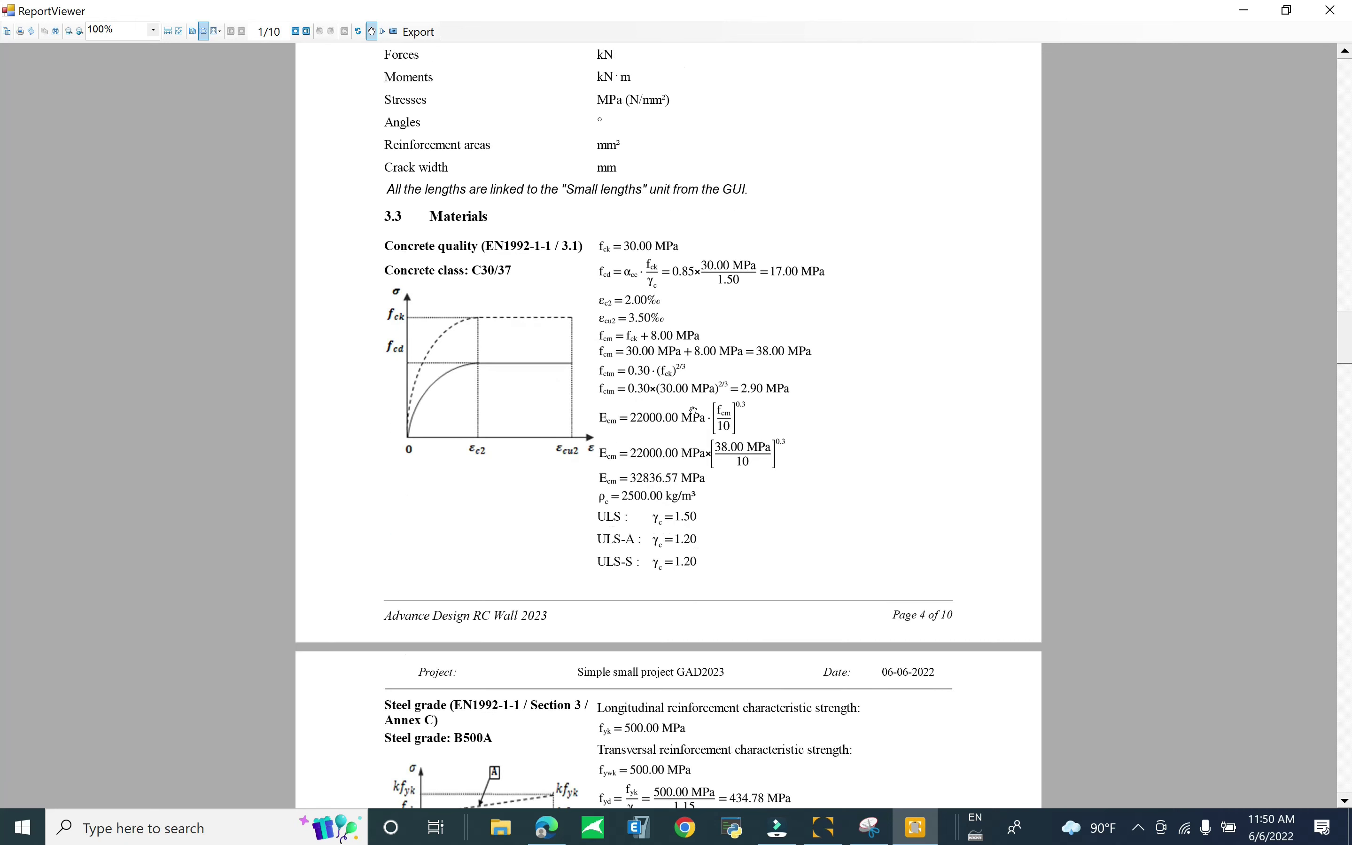
pyautogui.scroll(-12, 794, 432)
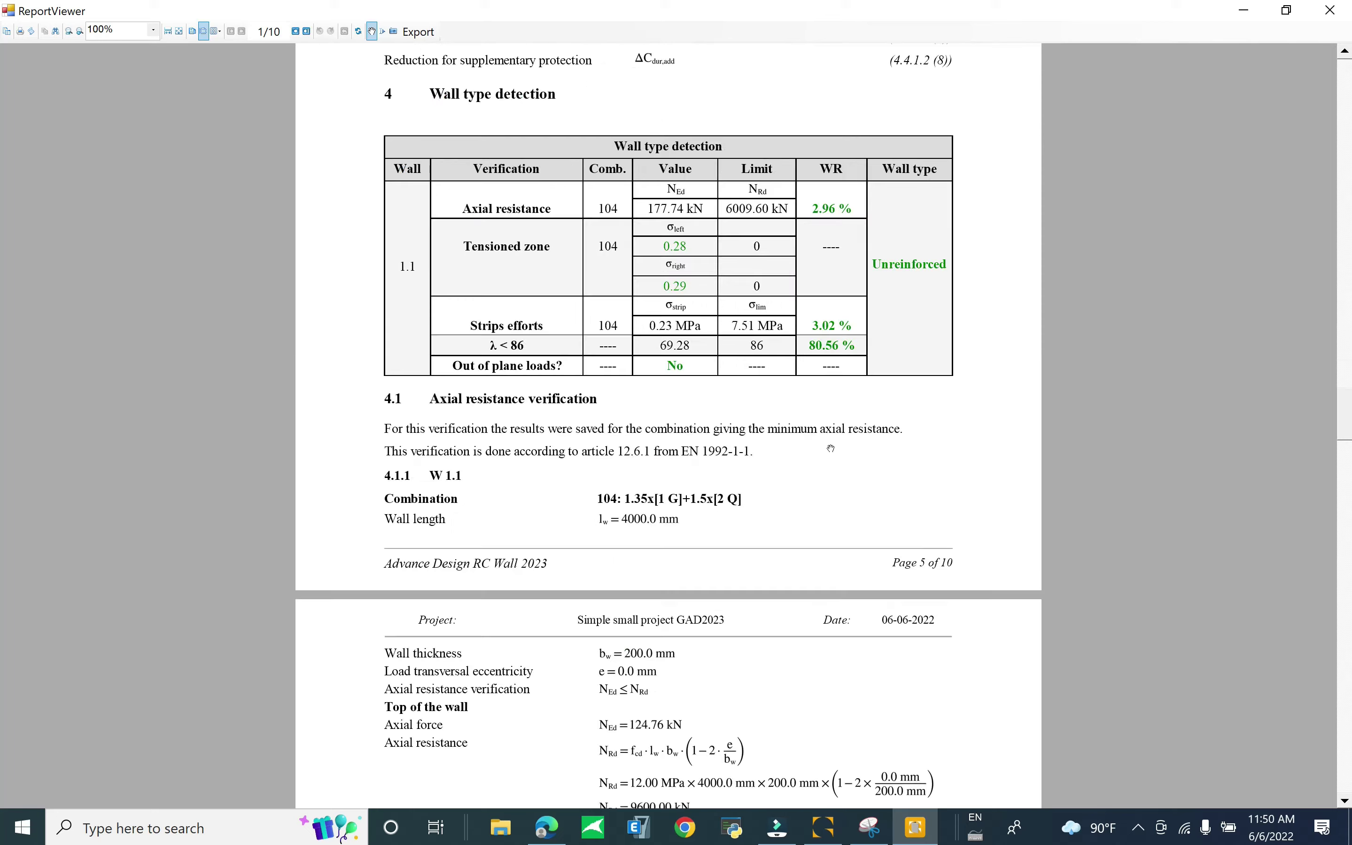
pyautogui.scroll(-5, 828, 449)
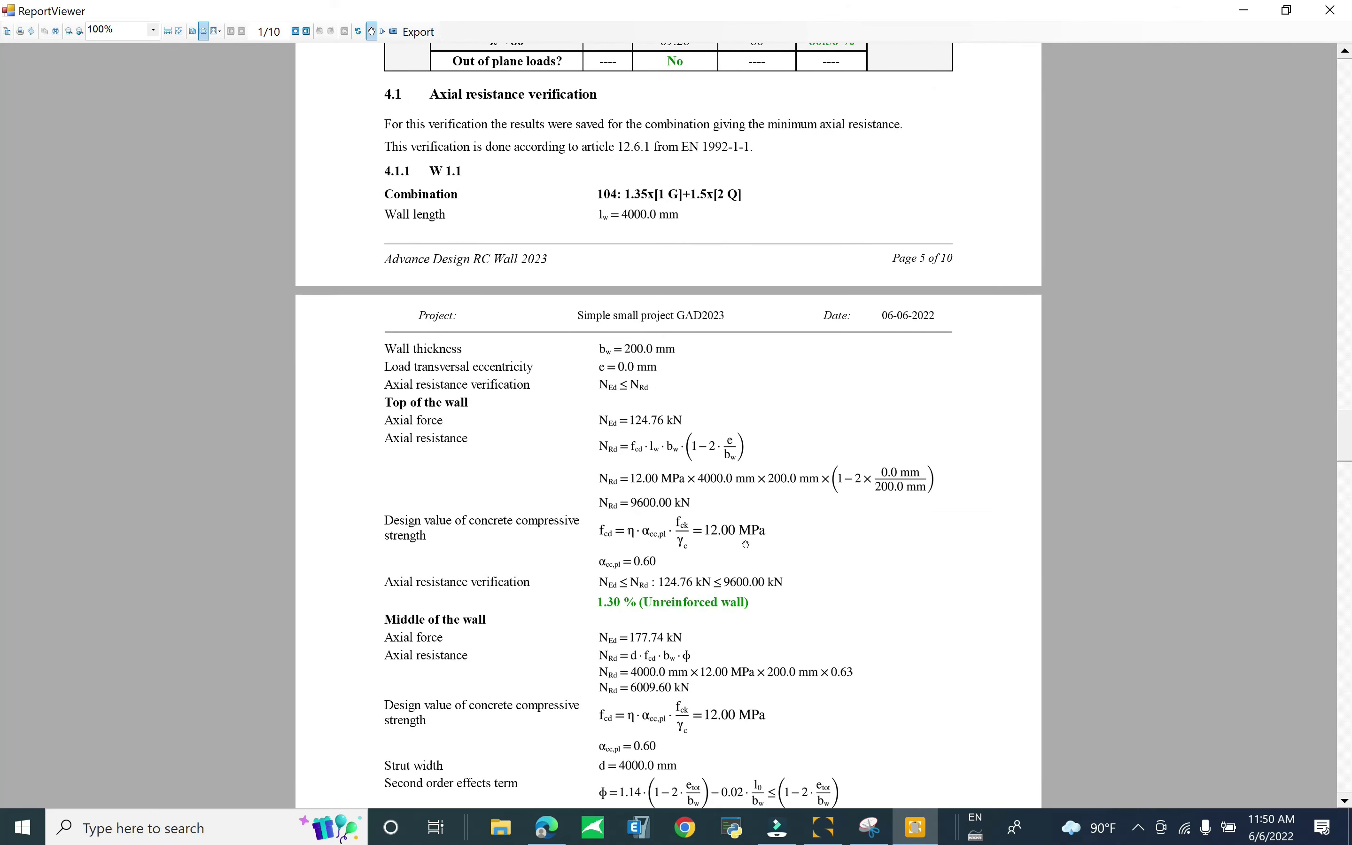
pyautogui.scroll(-20, 746, 543)
pyautogui.scroll(-20, 837, 543)
pyautogui.scroll(-12, 897, 543)
pyautogui.scroll(2, 884, 546)
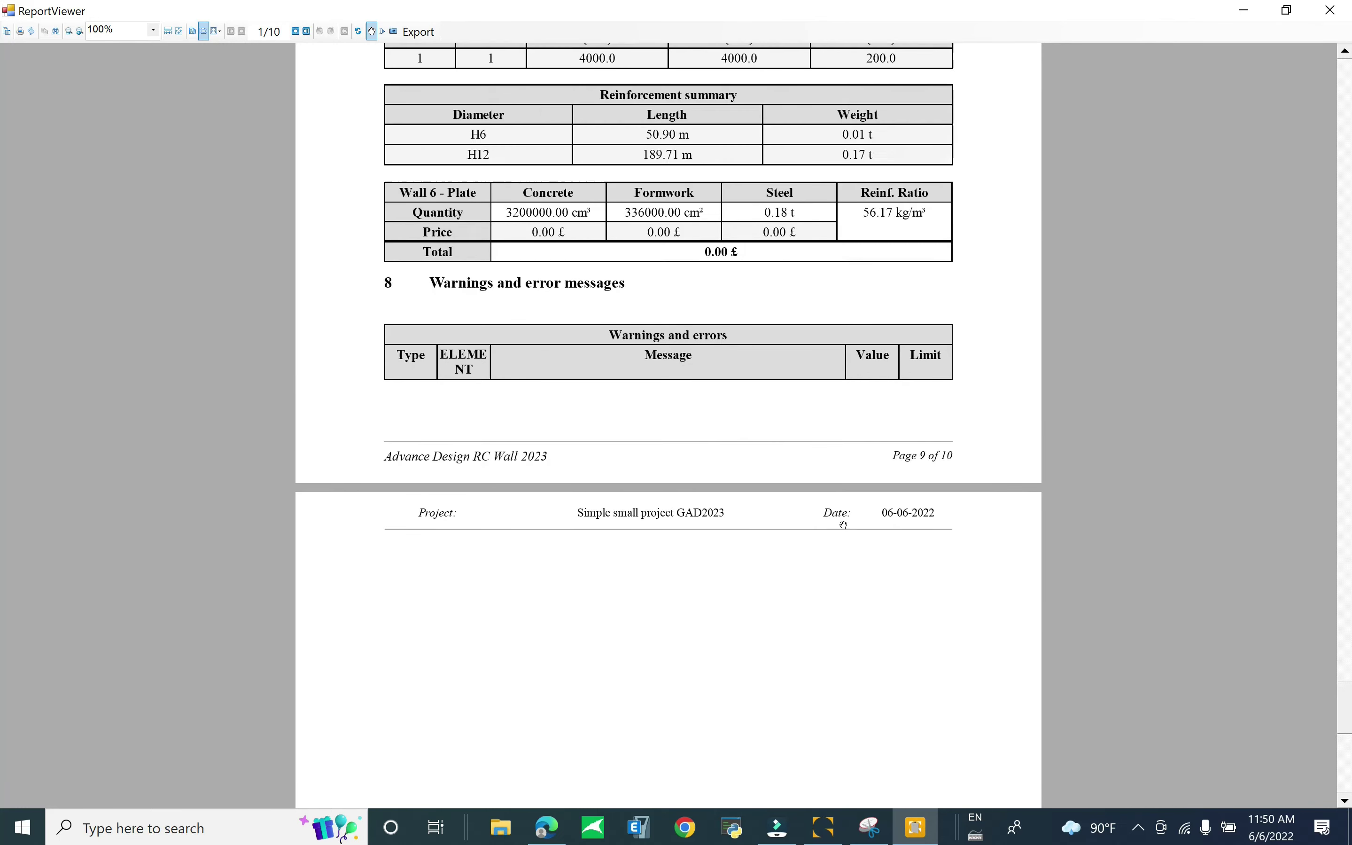
pyautogui.scroll(2, 822, 524)
pyautogui.scroll(3, 5, 11)
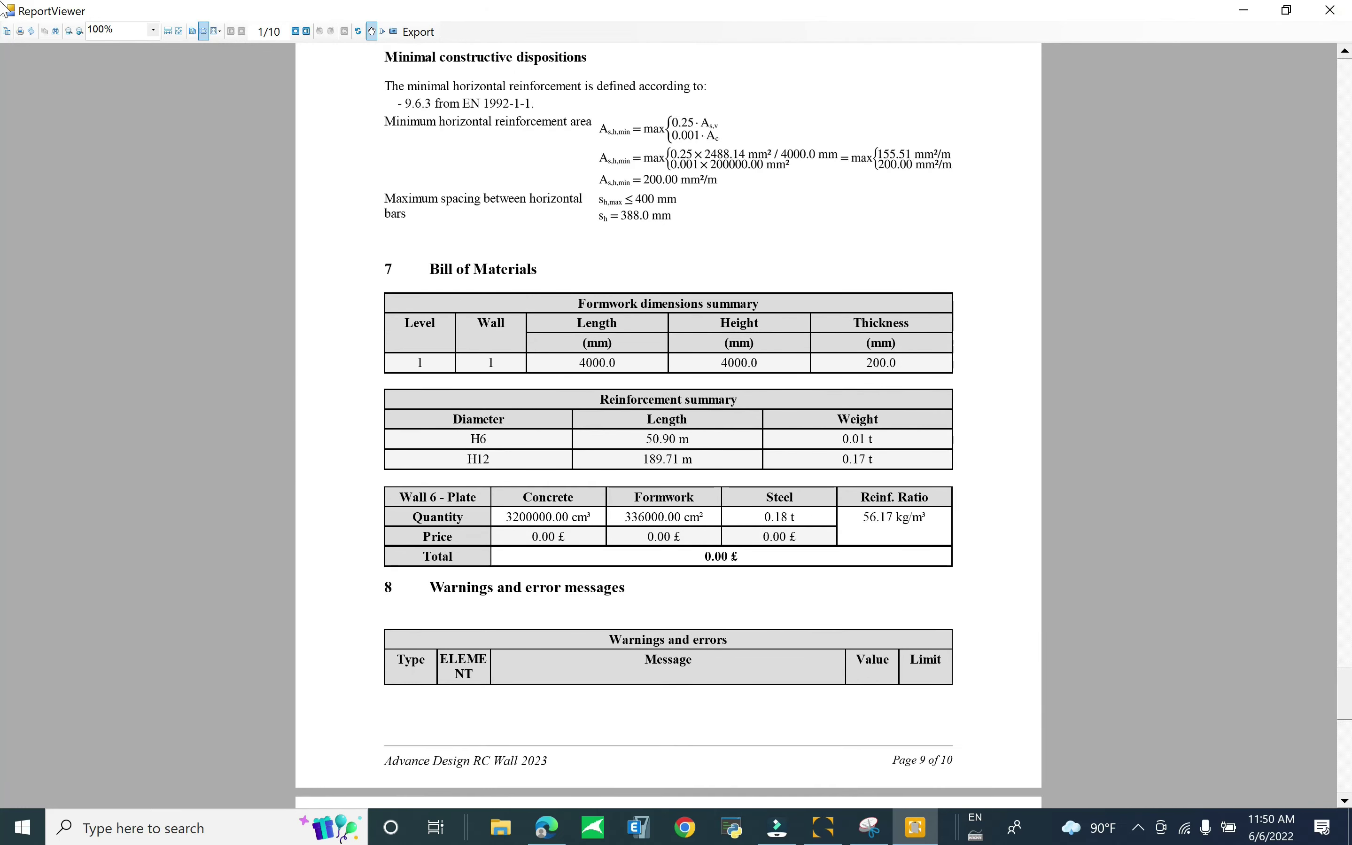
pyautogui.click(1331, 10)
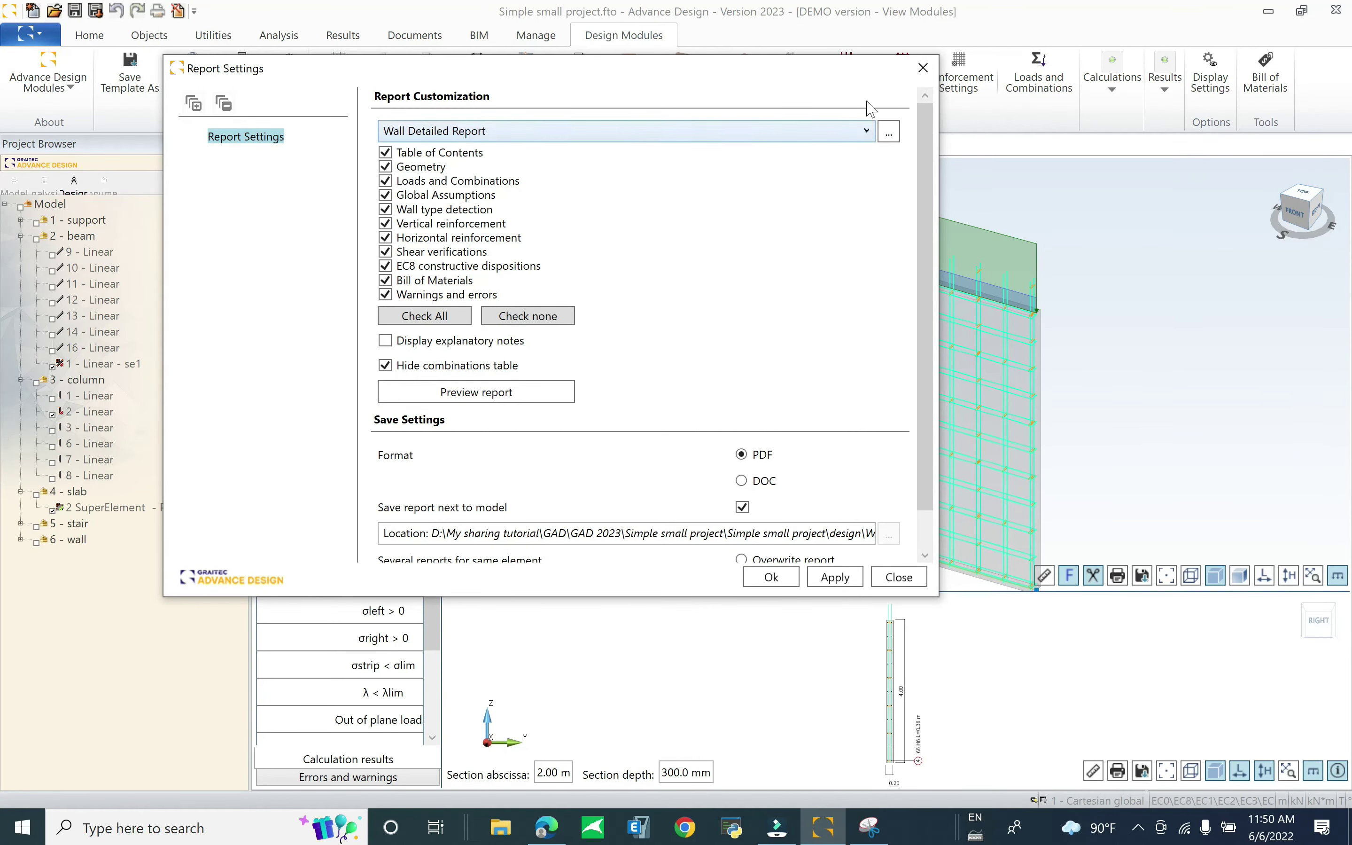
pyautogui.click(923, 68)
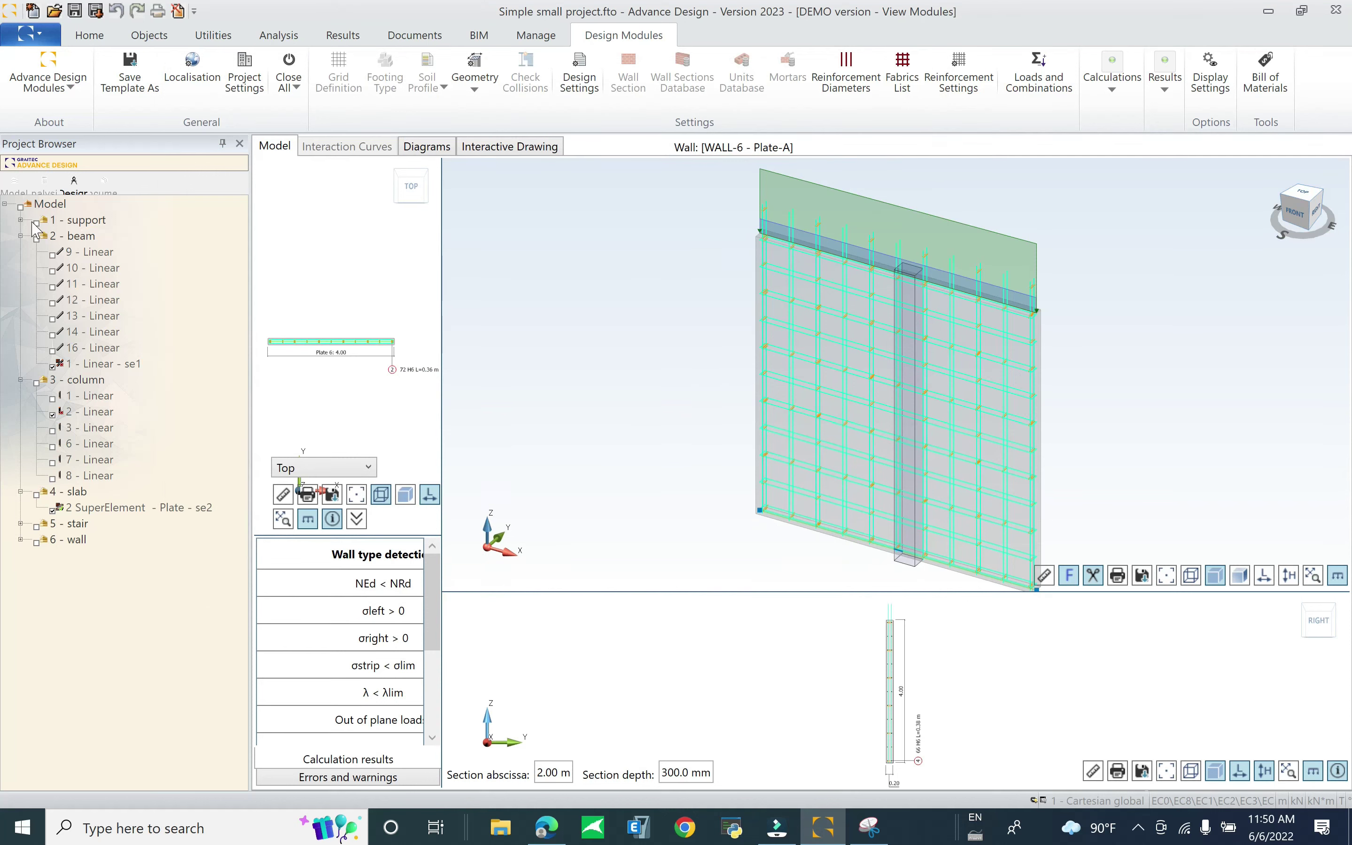
# Close the wall module without updating the model, and open the rigid point support under the column beside the stair for footing design
pyautogui.click(44, 180)
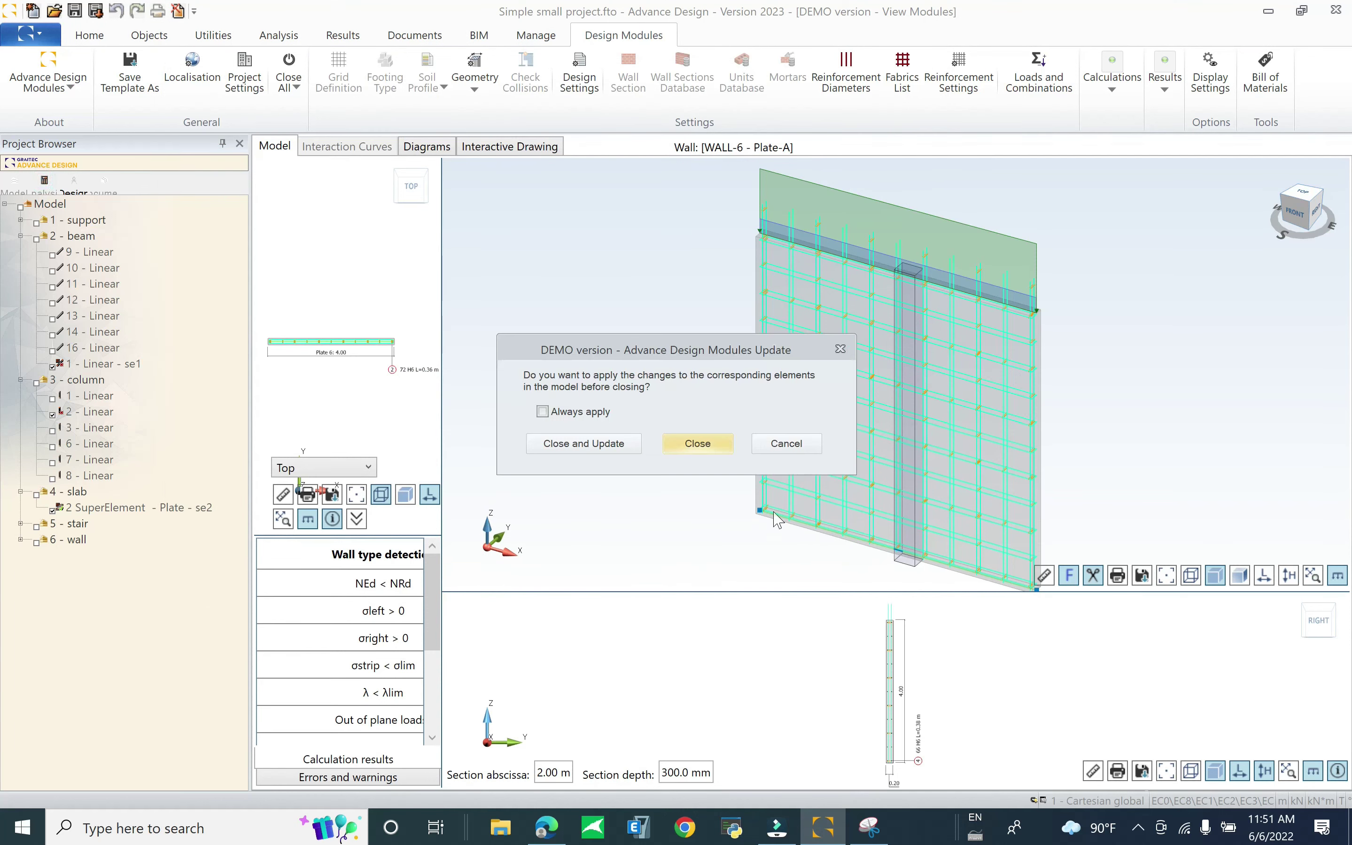
pyautogui.click(717, 448)
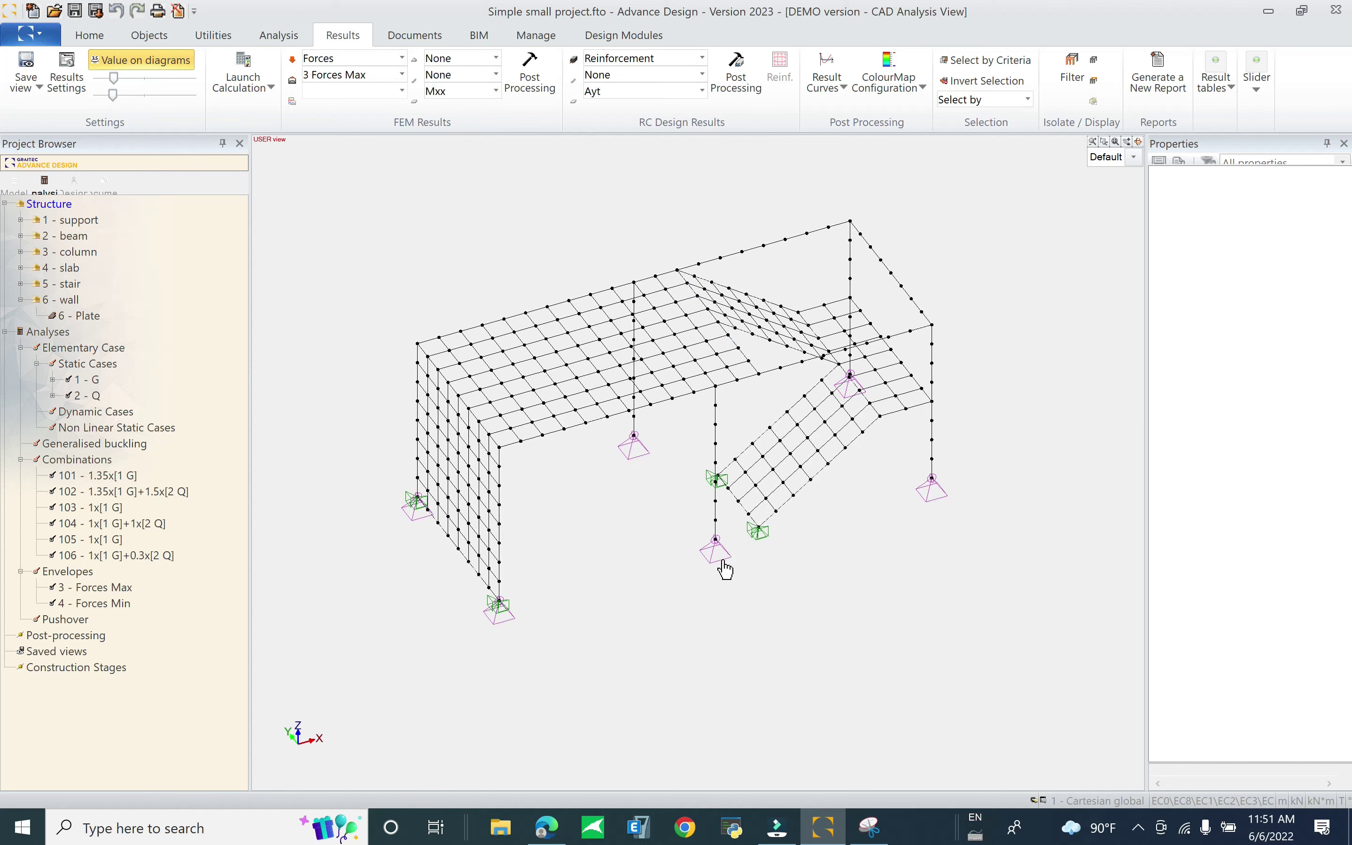
pyautogui.click(724, 563)
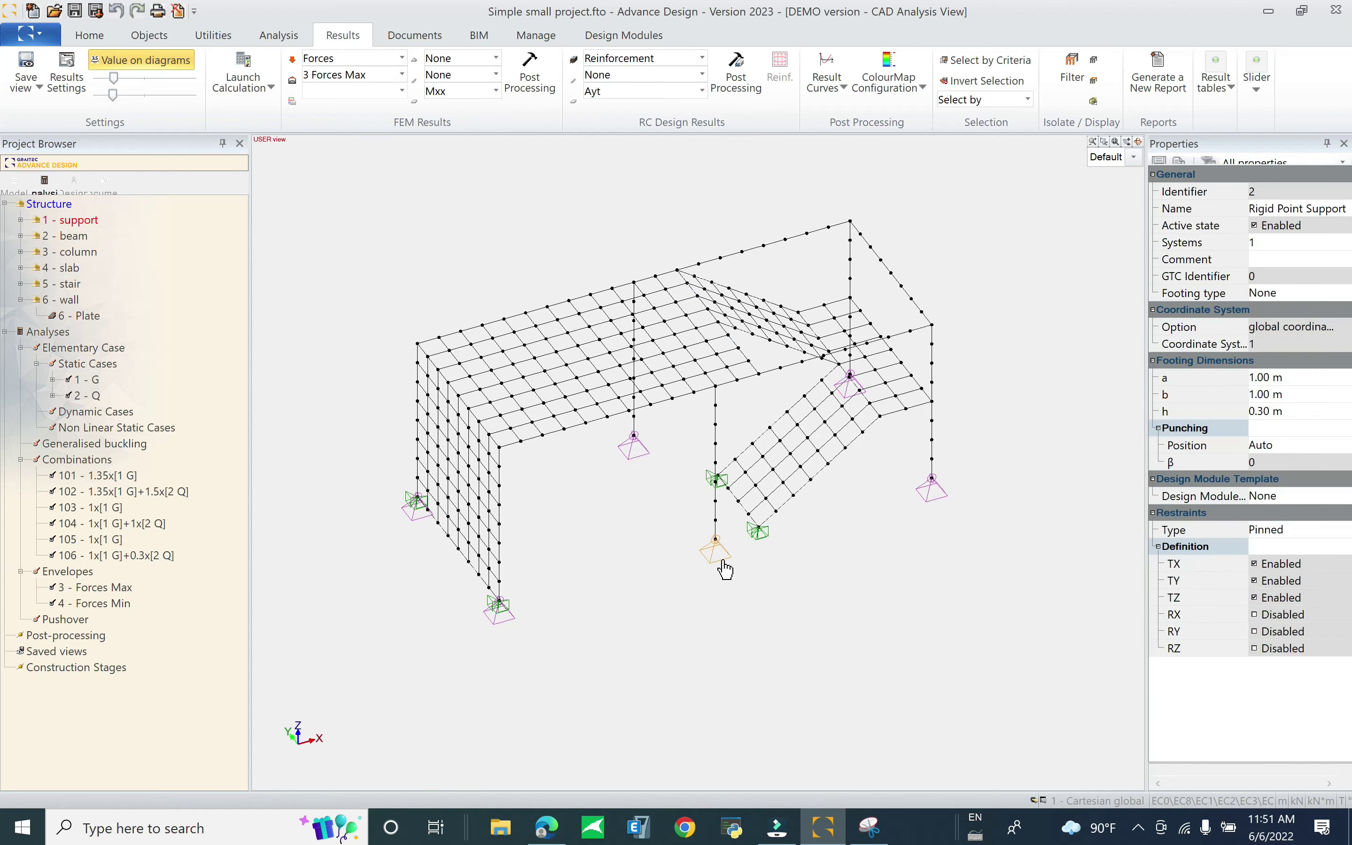
pyautogui.rightClick(724, 563)
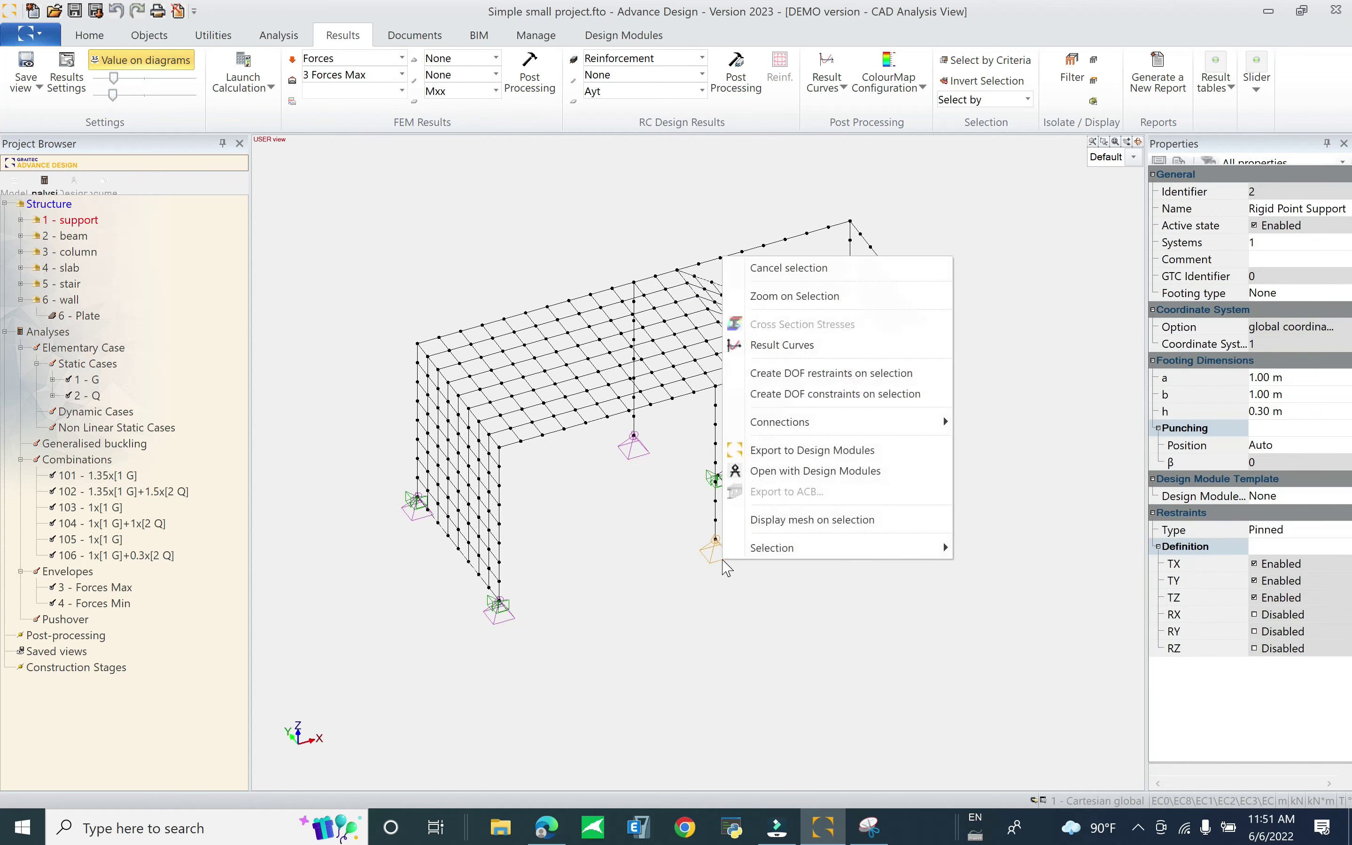
pyautogui.click(836, 471)
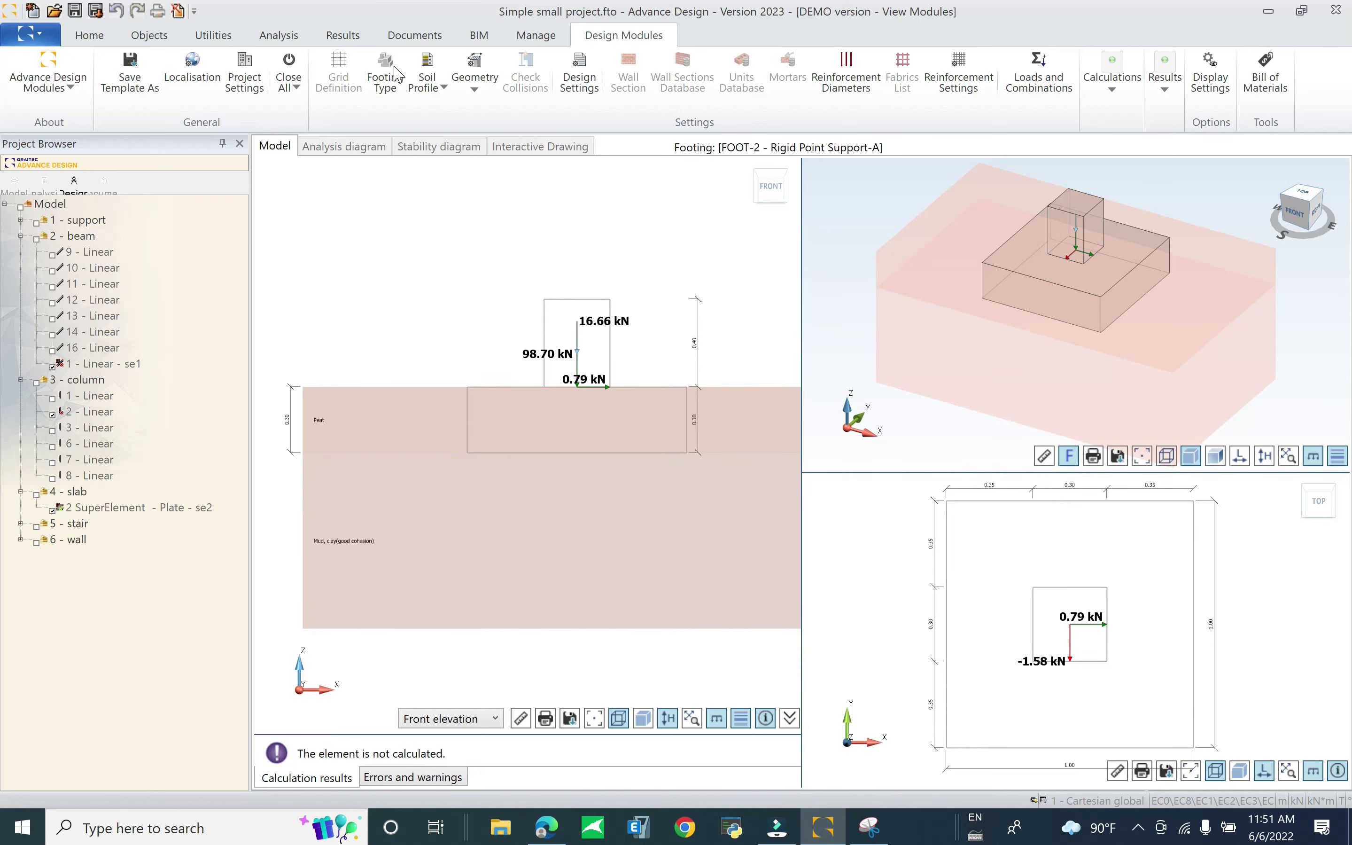
# Check the footing type options and the soil profile layers, leaving both without changes
pyautogui.click(386, 78)
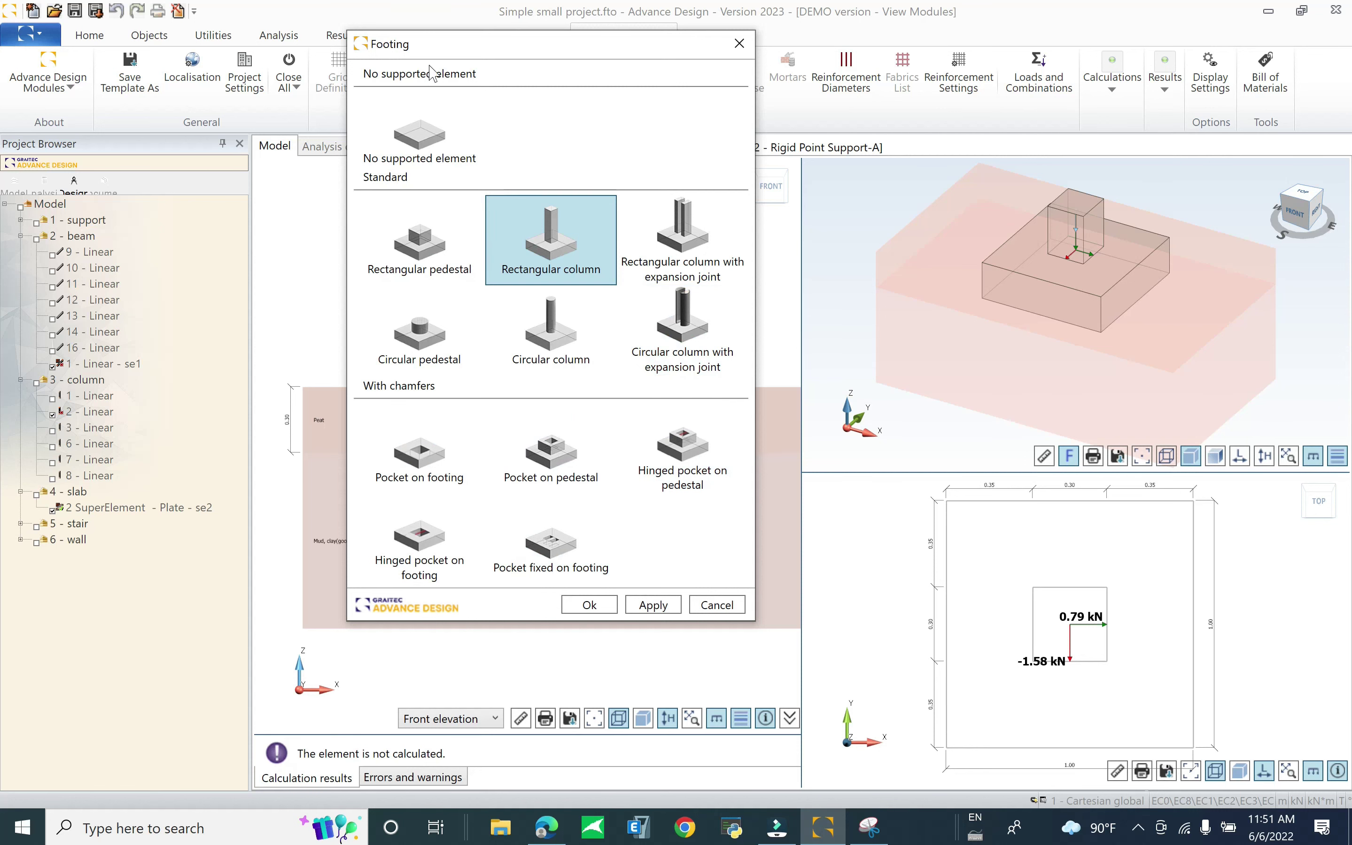
pyautogui.click(718, 605)
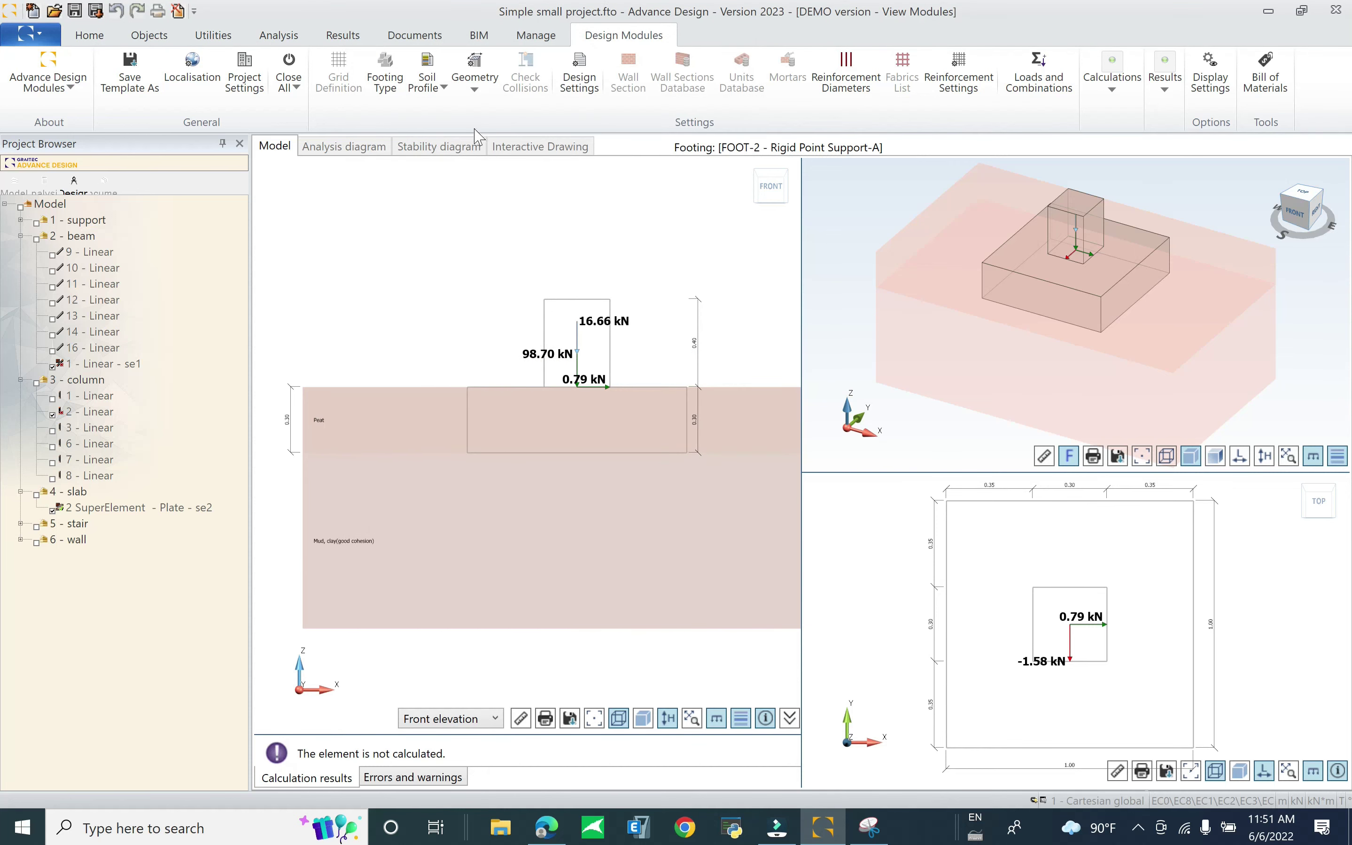
pyautogui.click(427, 67)
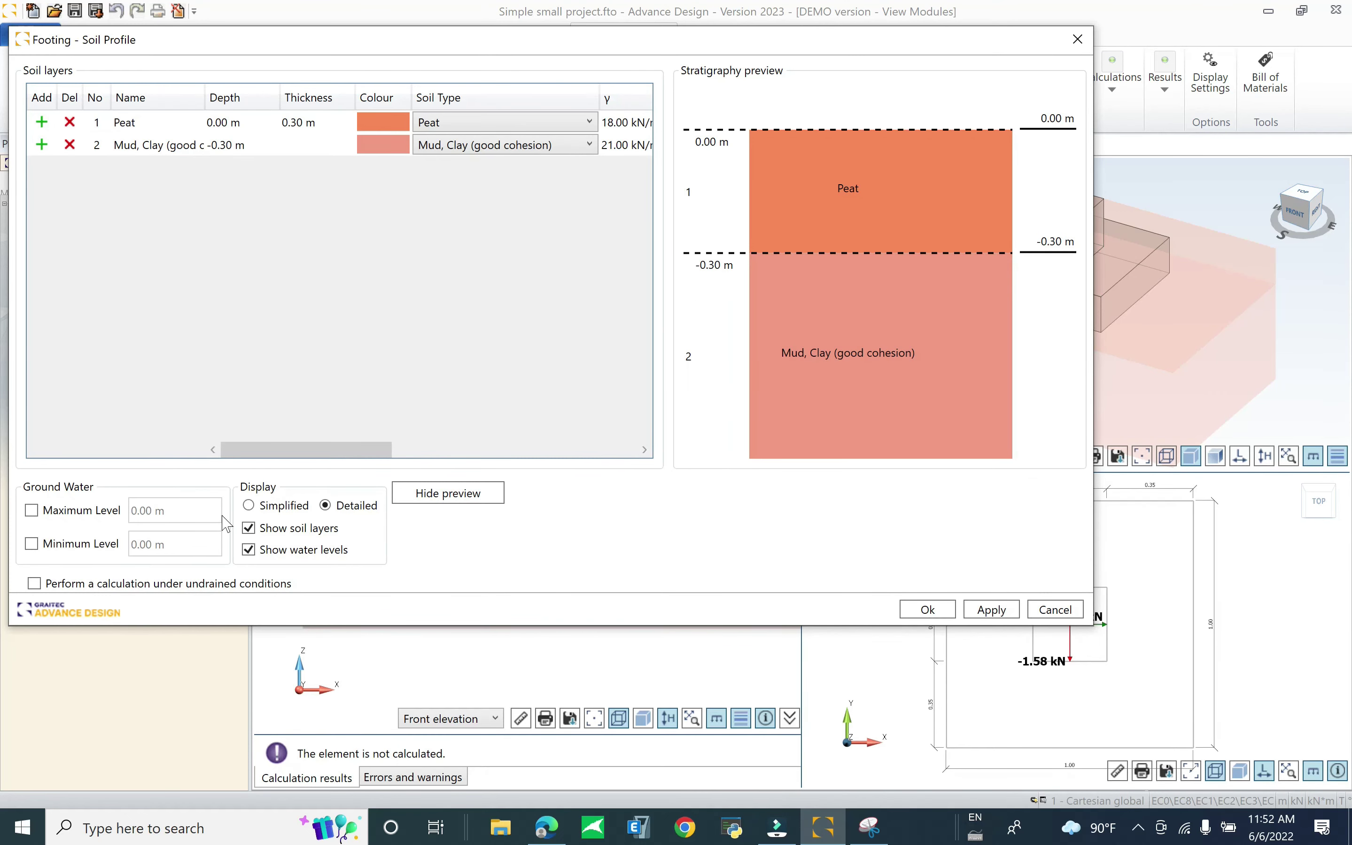
pyautogui.click(1055, 609)
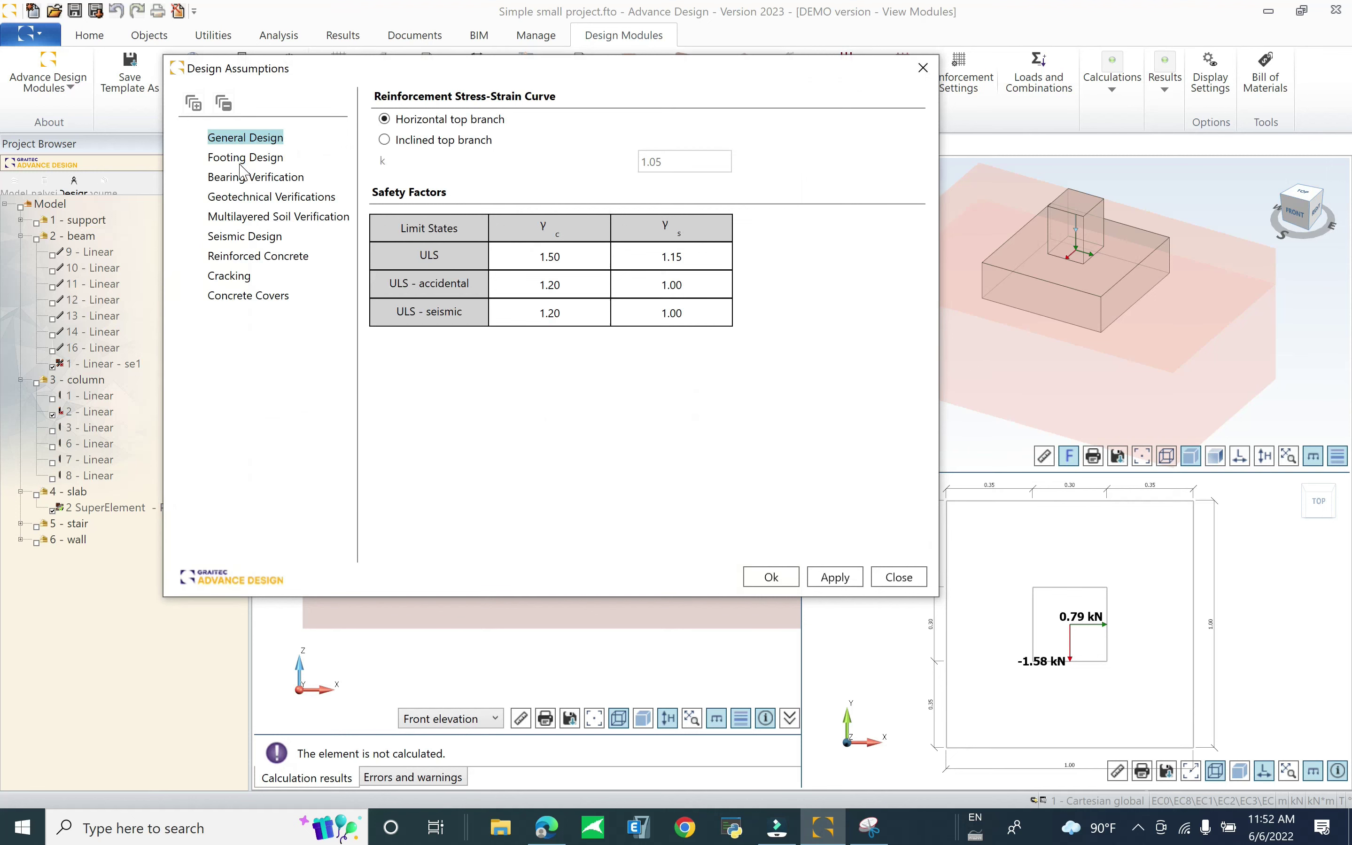
# Include the pedestal self-weight in the footing design assumptions
pyautogui.click(245, 159)
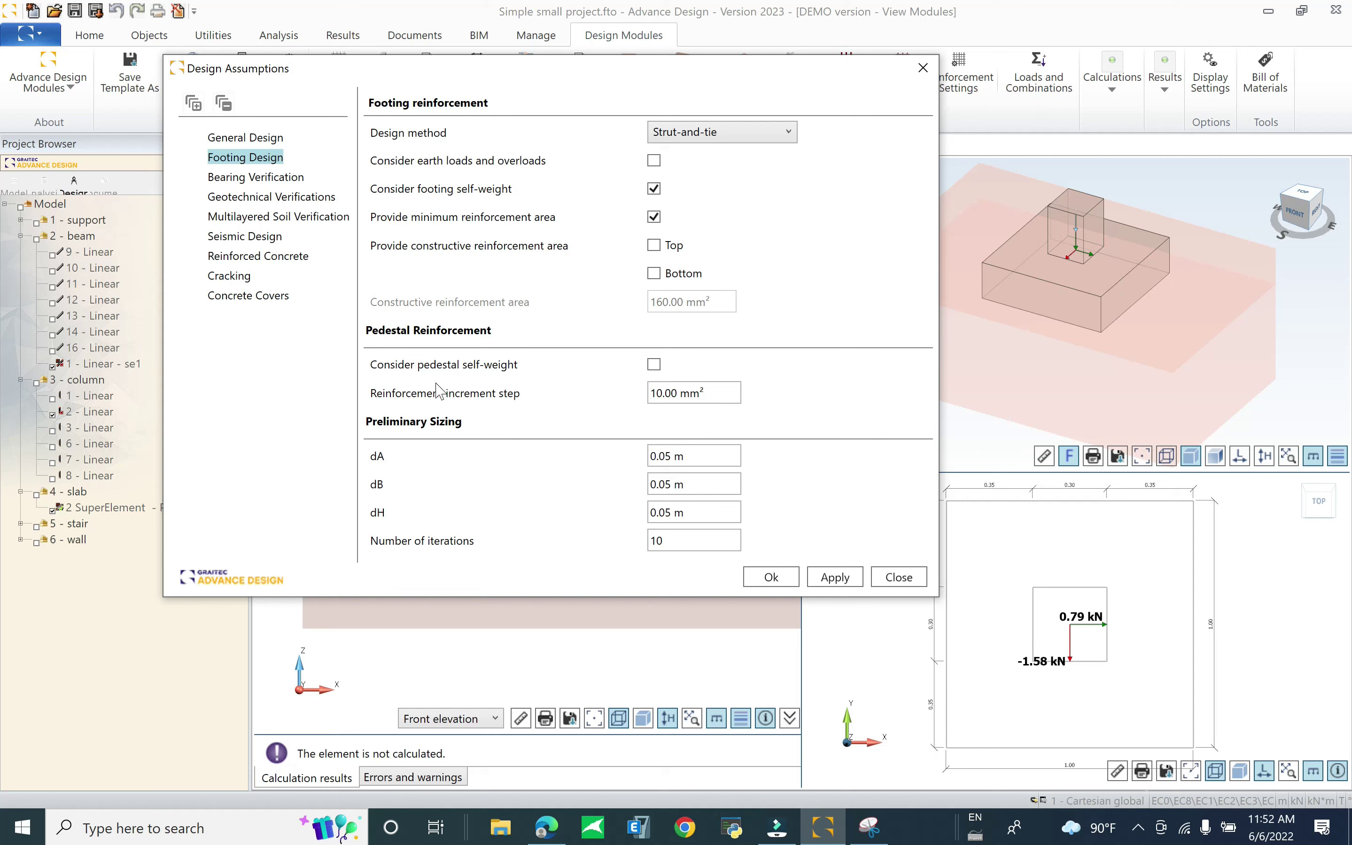
pyautogui.click(655, 365)
# Set the footing's bearing verification to a Linear pressure distribution and an Imposed bearing capacity defined as Pressure
pyautogui.click(281, 184)
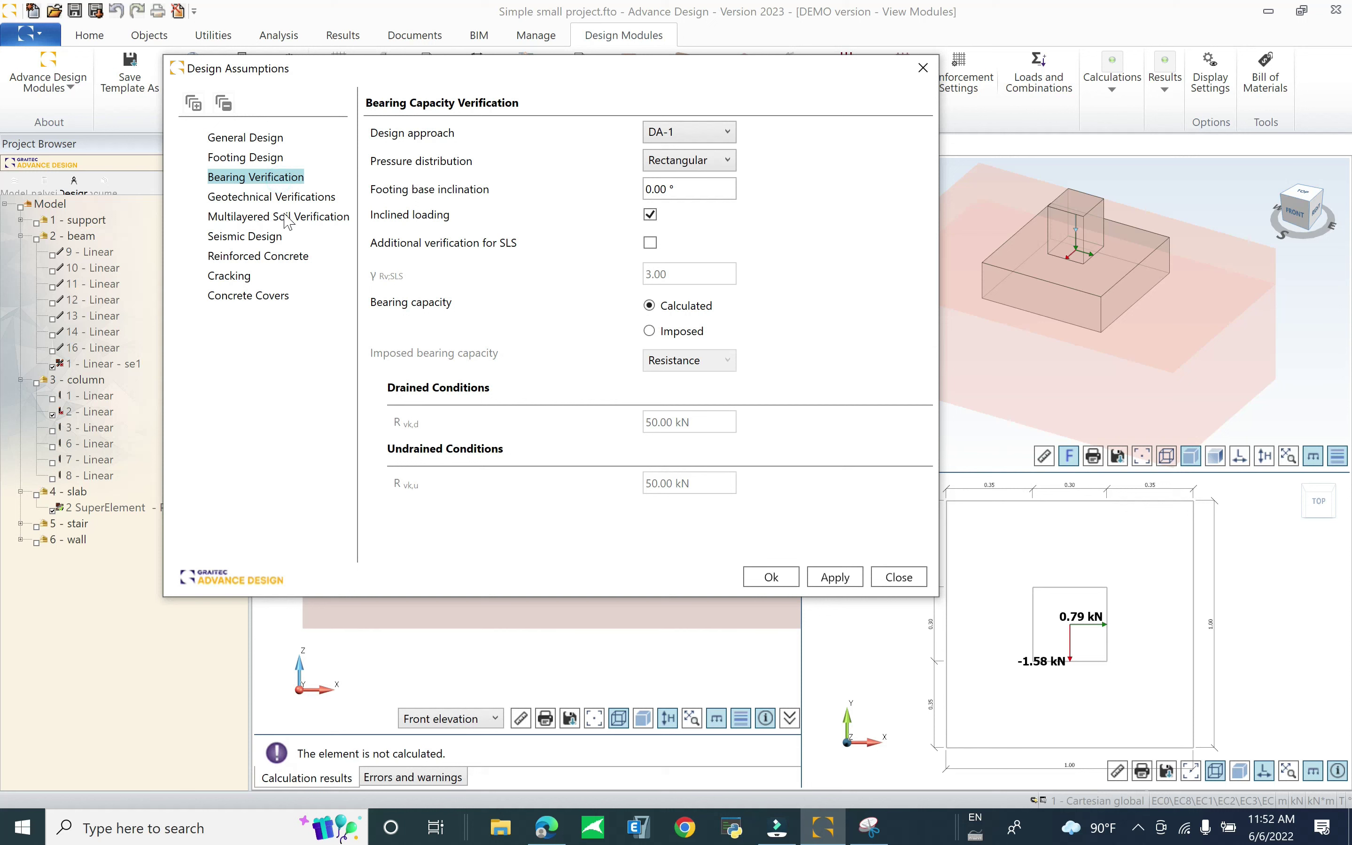
pyautogui.click(732, 165)
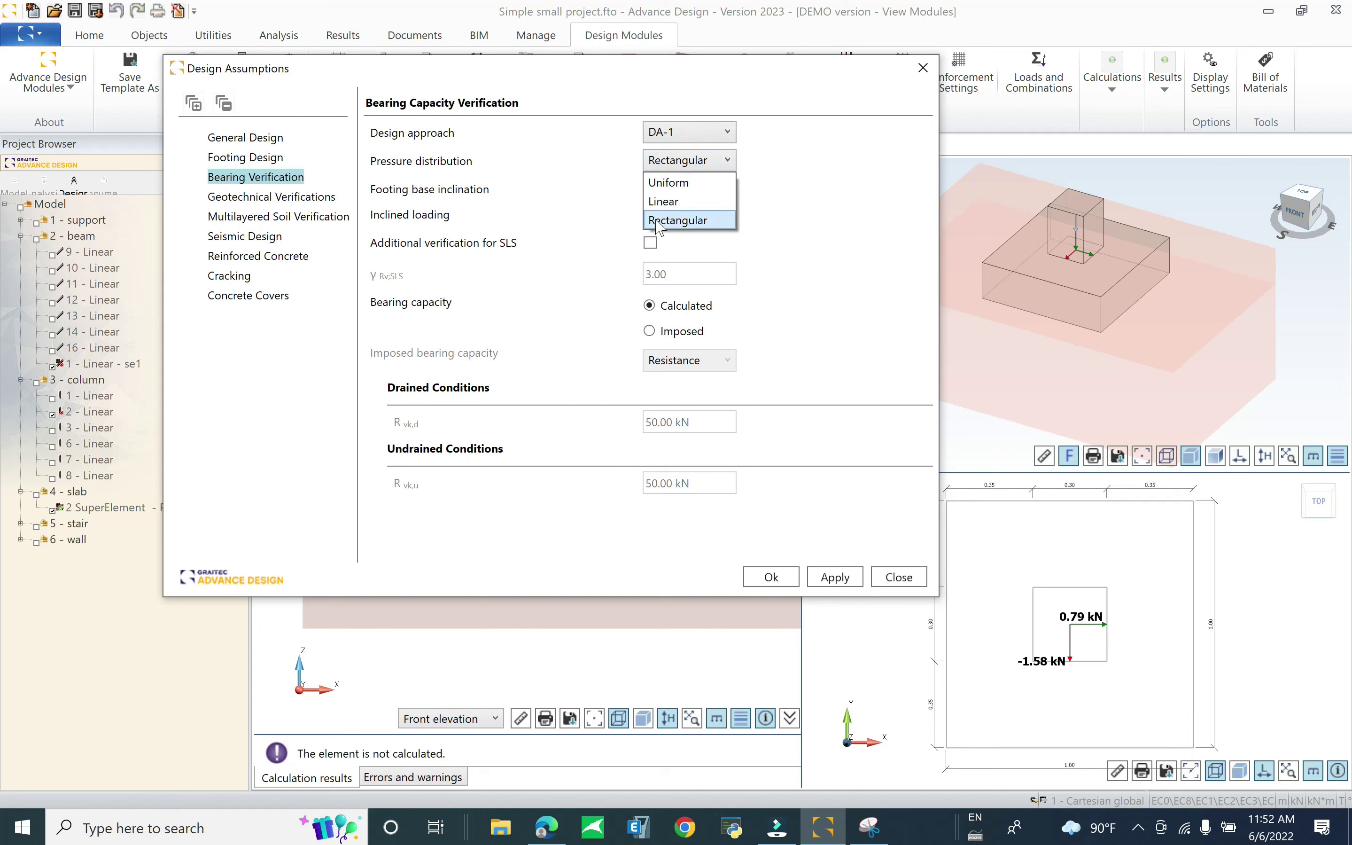
pyautogui.click(681, 211)
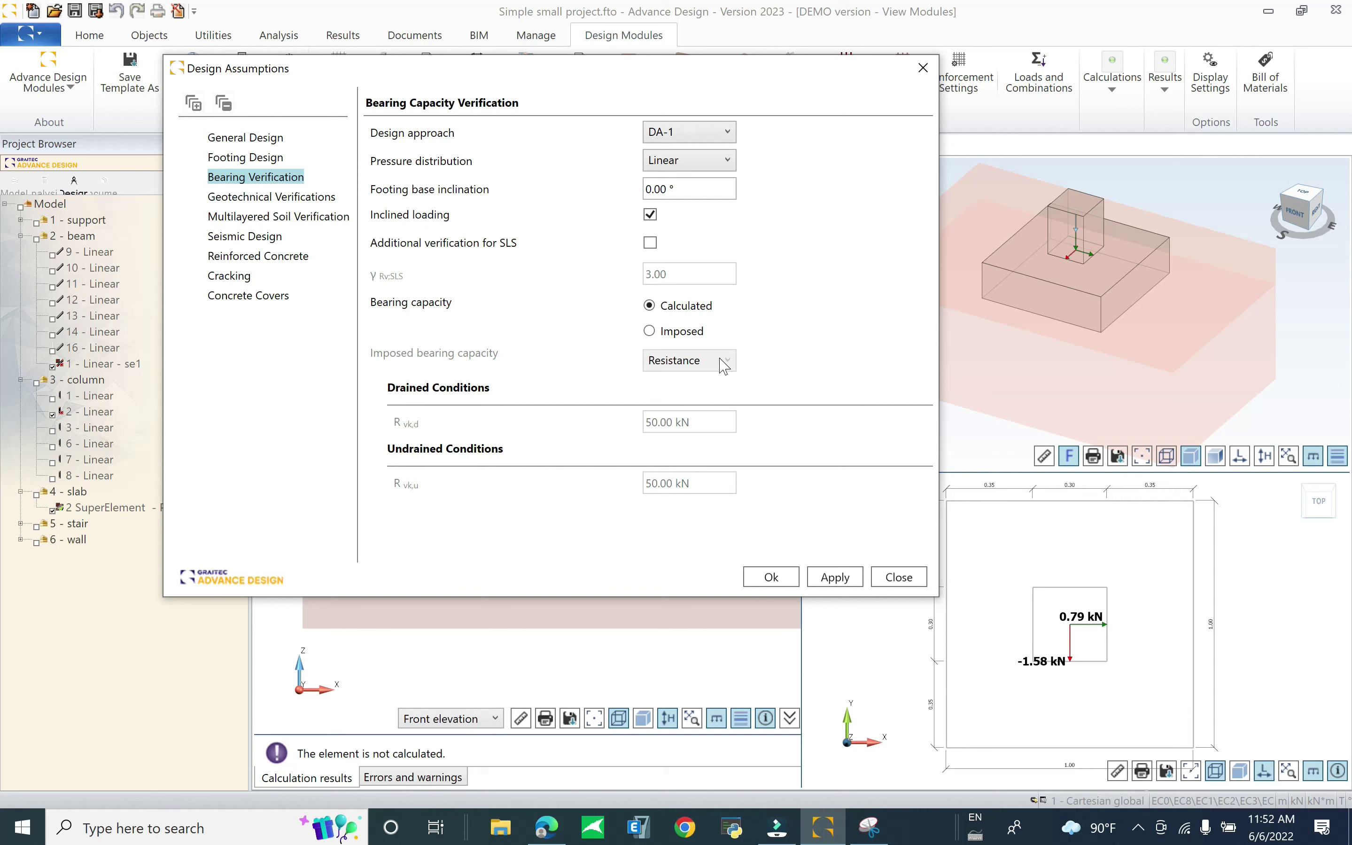
pyautogui.click(670, 332)
pyautogui.click(702, 360)
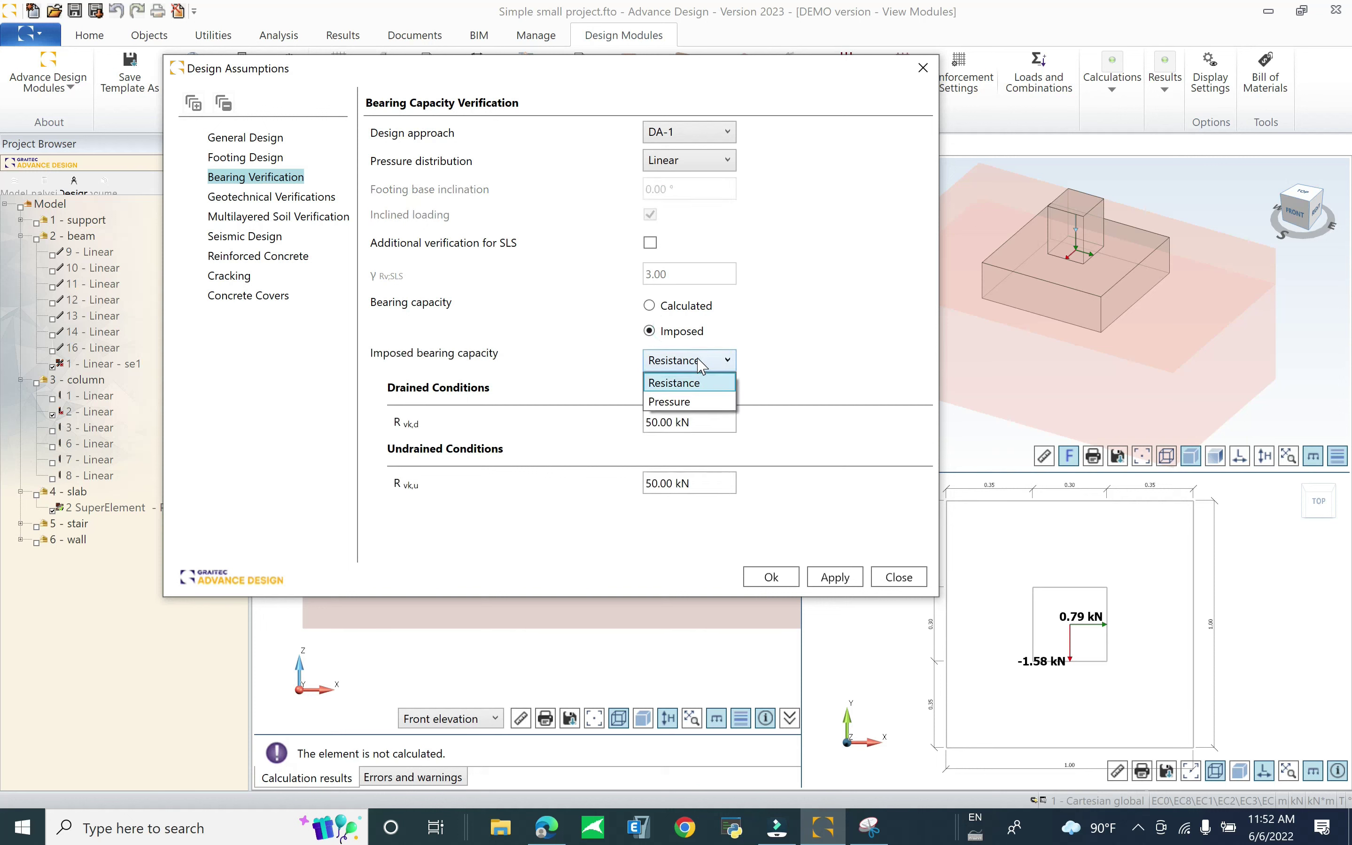
pyautogui.click(687, 403)
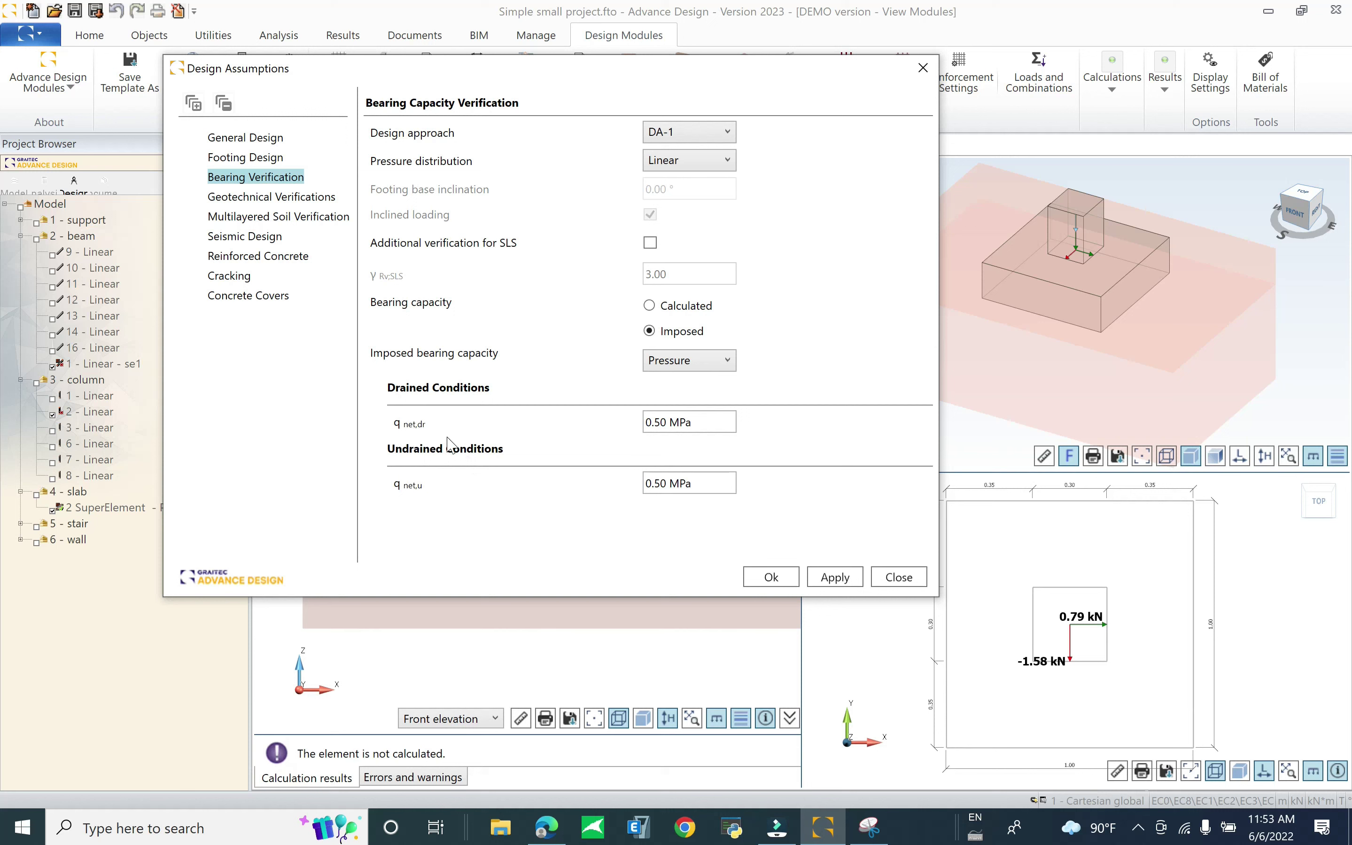
# Check the imposed net bearing pressures for the drained and undrained conditions
pyautogui.doubleClick(661, 425)
pyautogui.click(470, 451)
pyautogui.click(662, 483)
pyautogui.click(690, 482)
pyautogui.click(668, 425)
pyautogui.click(668, 483)
pyautogui.click(685, 425)
pyautogui.click(685, 424)
pyautogui.click(660, 496)
# Review the footing's geotechnical, multilayered soil and seismic verification settings
pyautogui.click(271, 198)
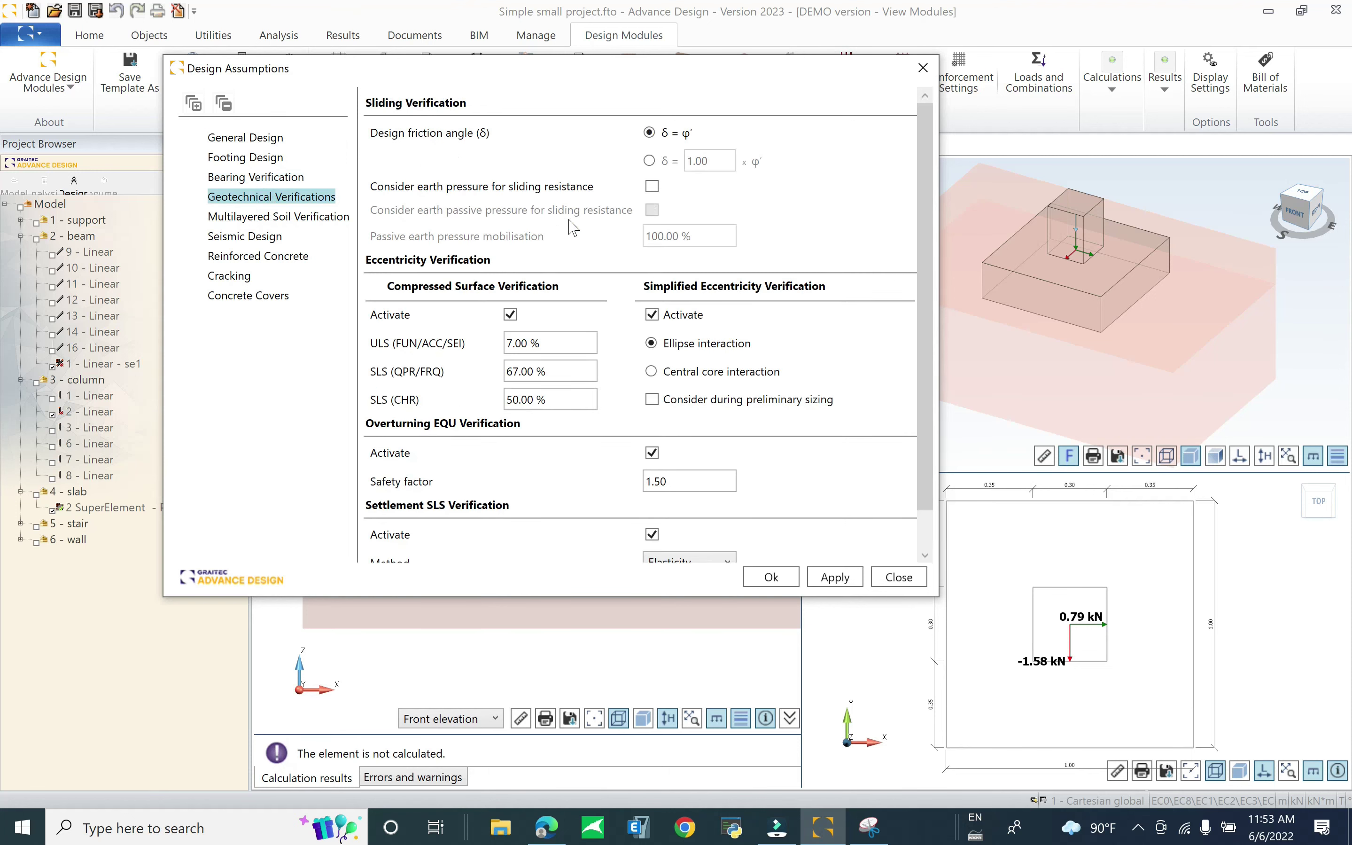
pyautogui.click(276, 217)
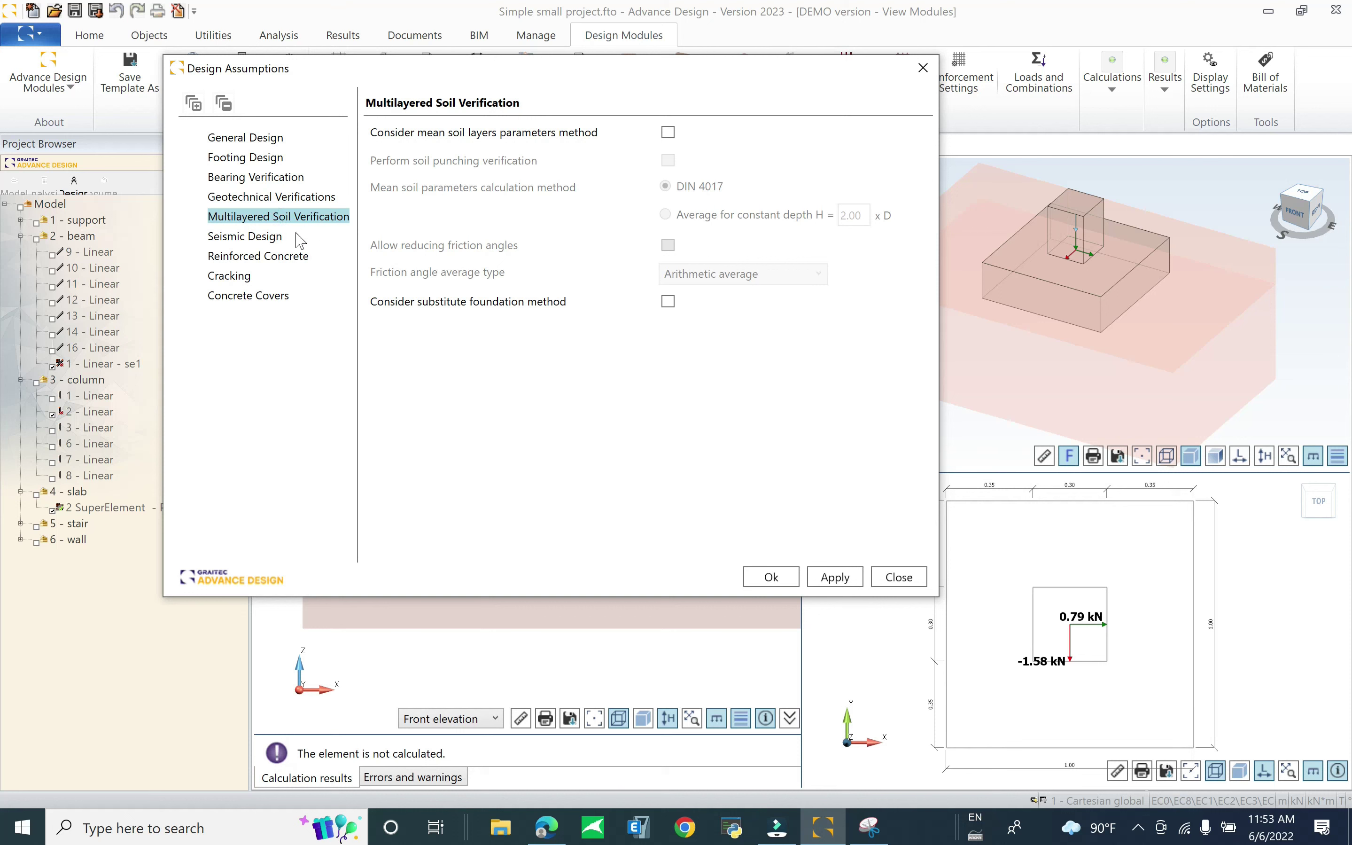
pyautogui.click(283, 236)
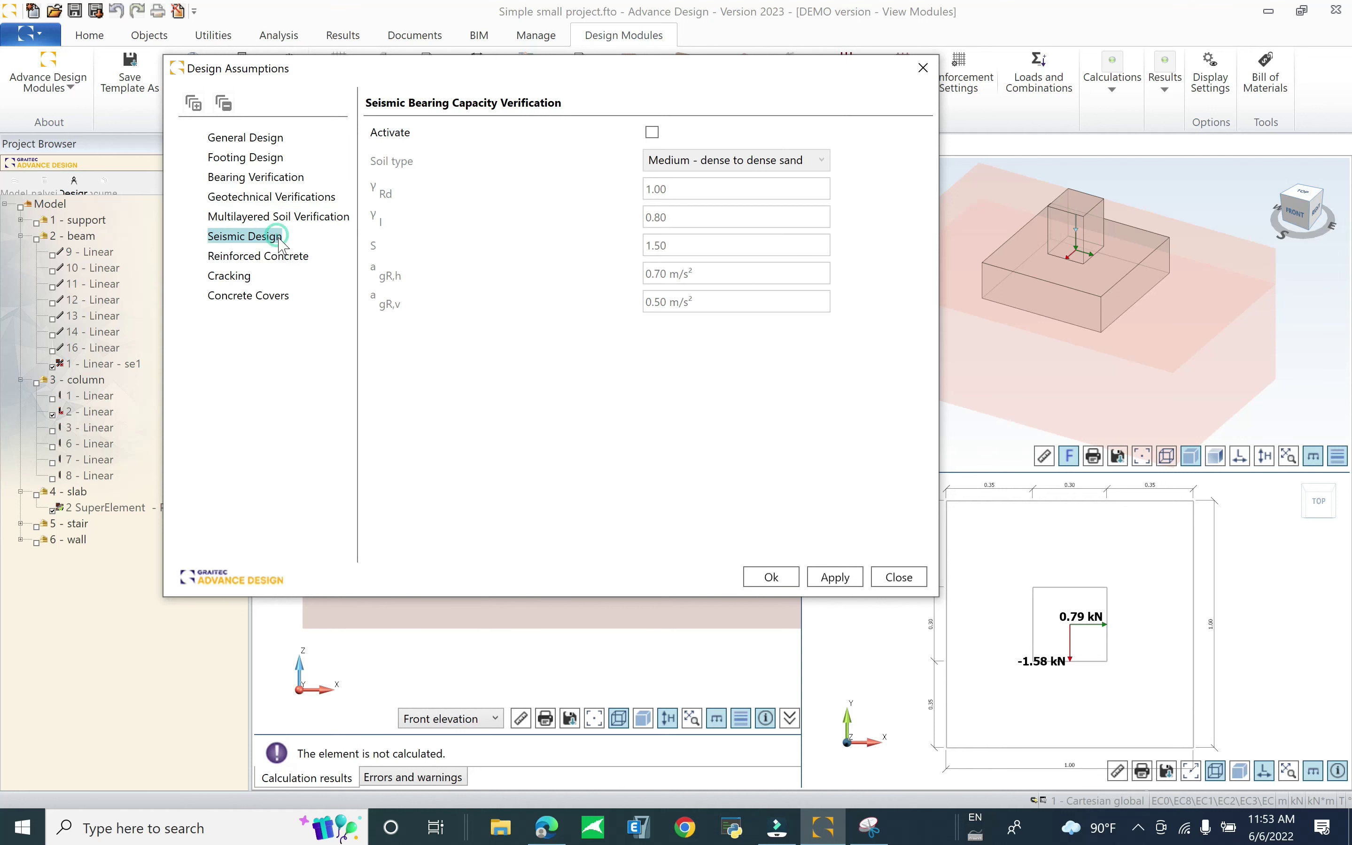
# Set the footing's concrete class to C30/37, check the cracking and concrete cover settings, and accept the design assumptions
pyautogui.click(257, 255)
pyautogui.click(694, 132)
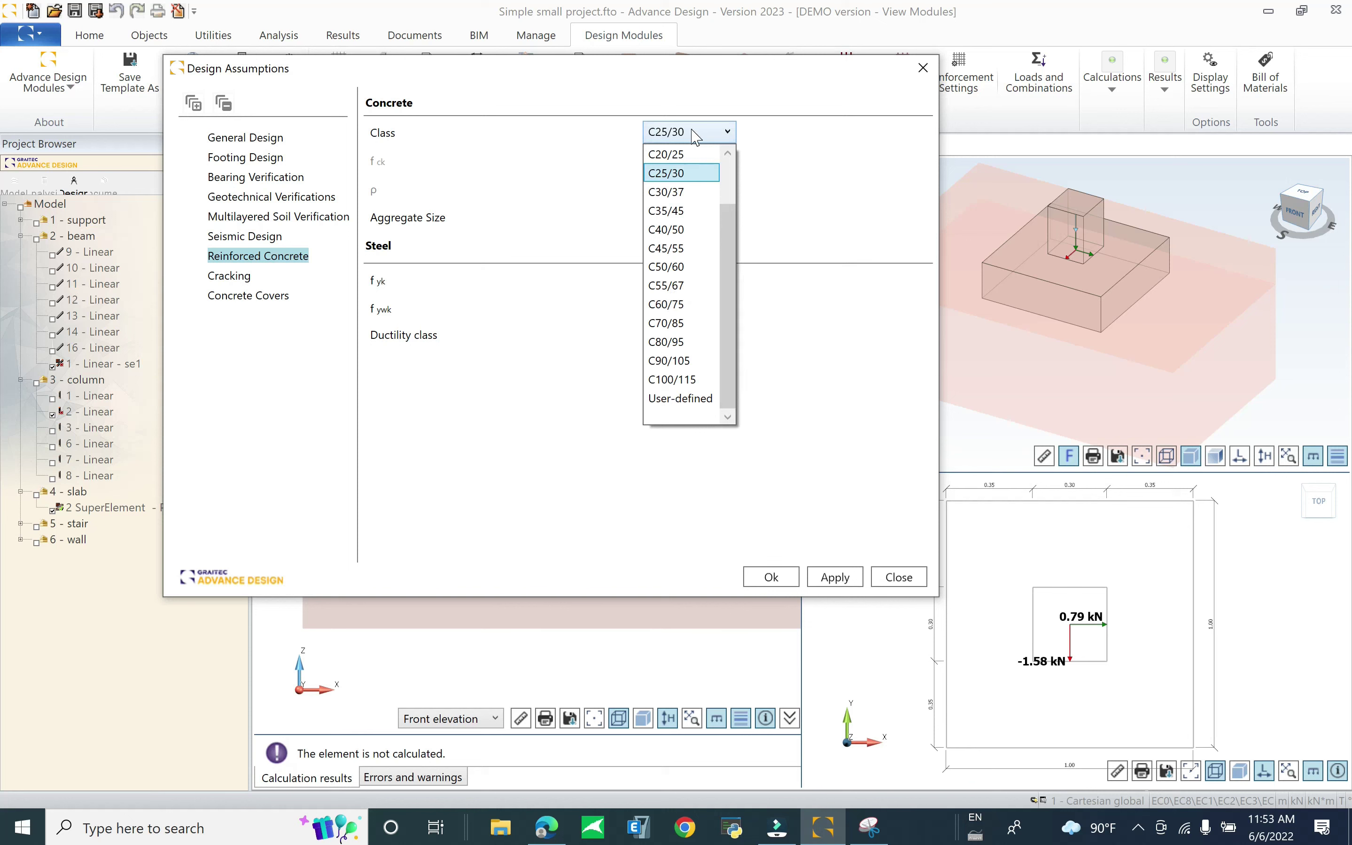
pyautogui.click(674, 192)
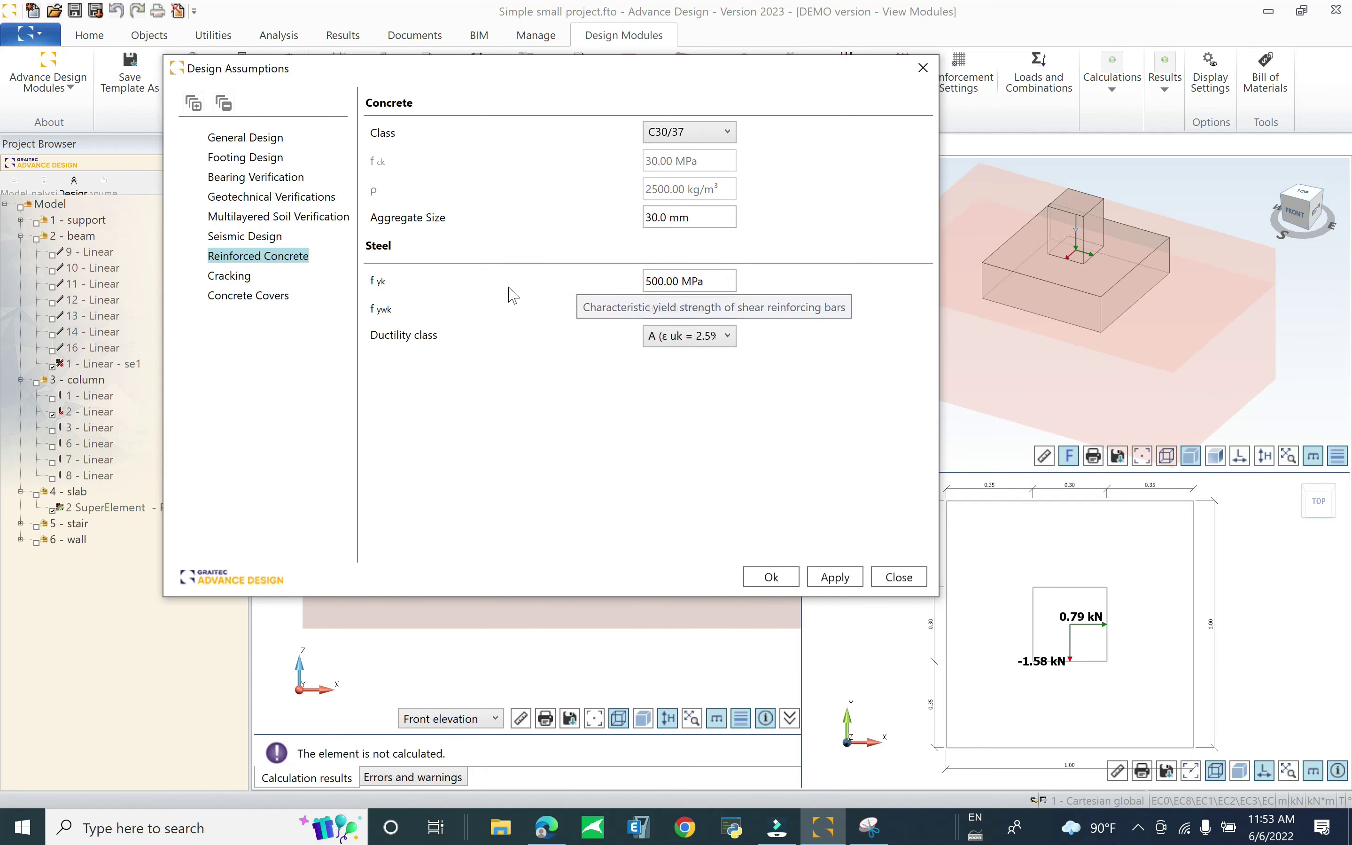
pyautogui.press('Tab')
pyautogui.click(246, 278)
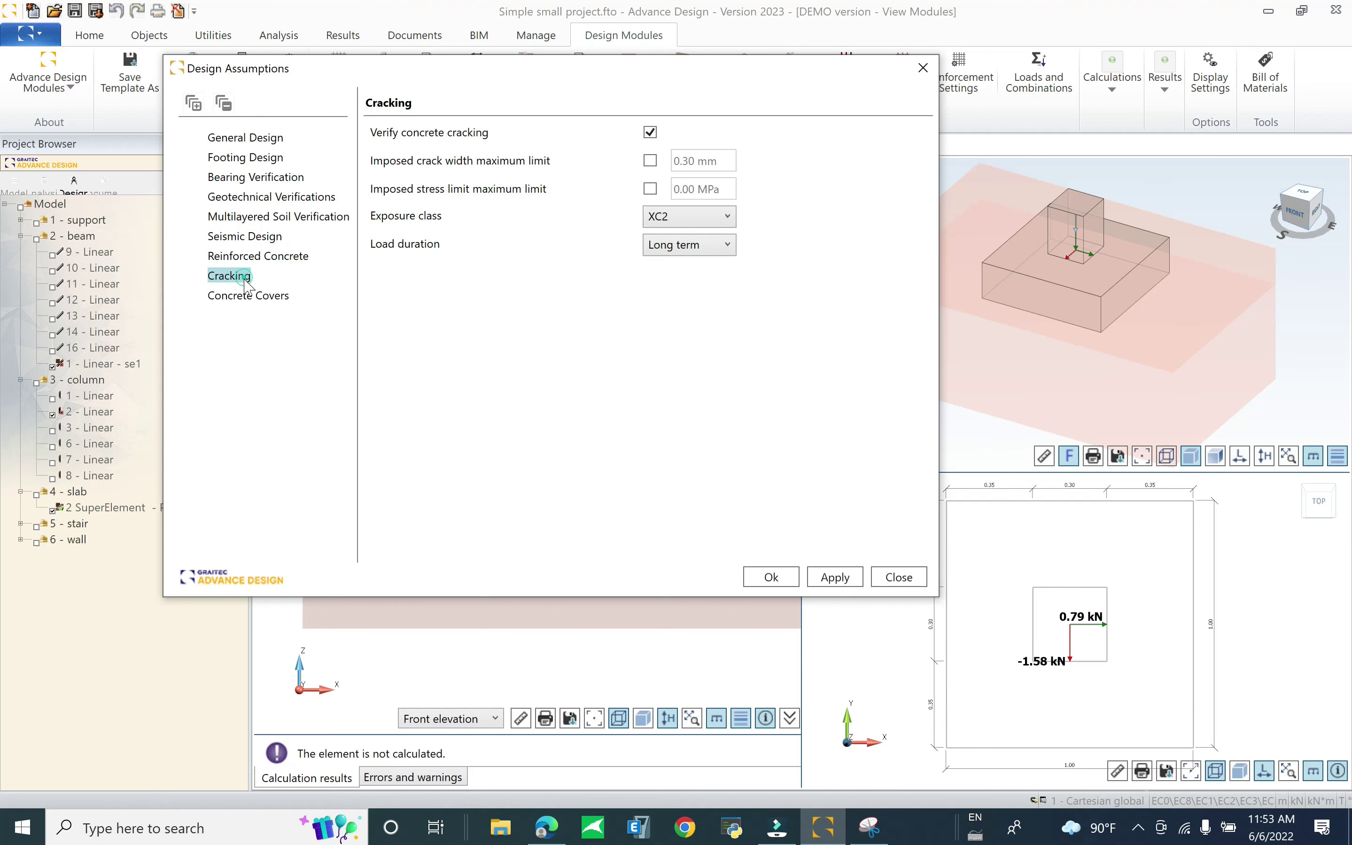
pyautogui.click(251, 297)
pyautogui.click(771, 577)
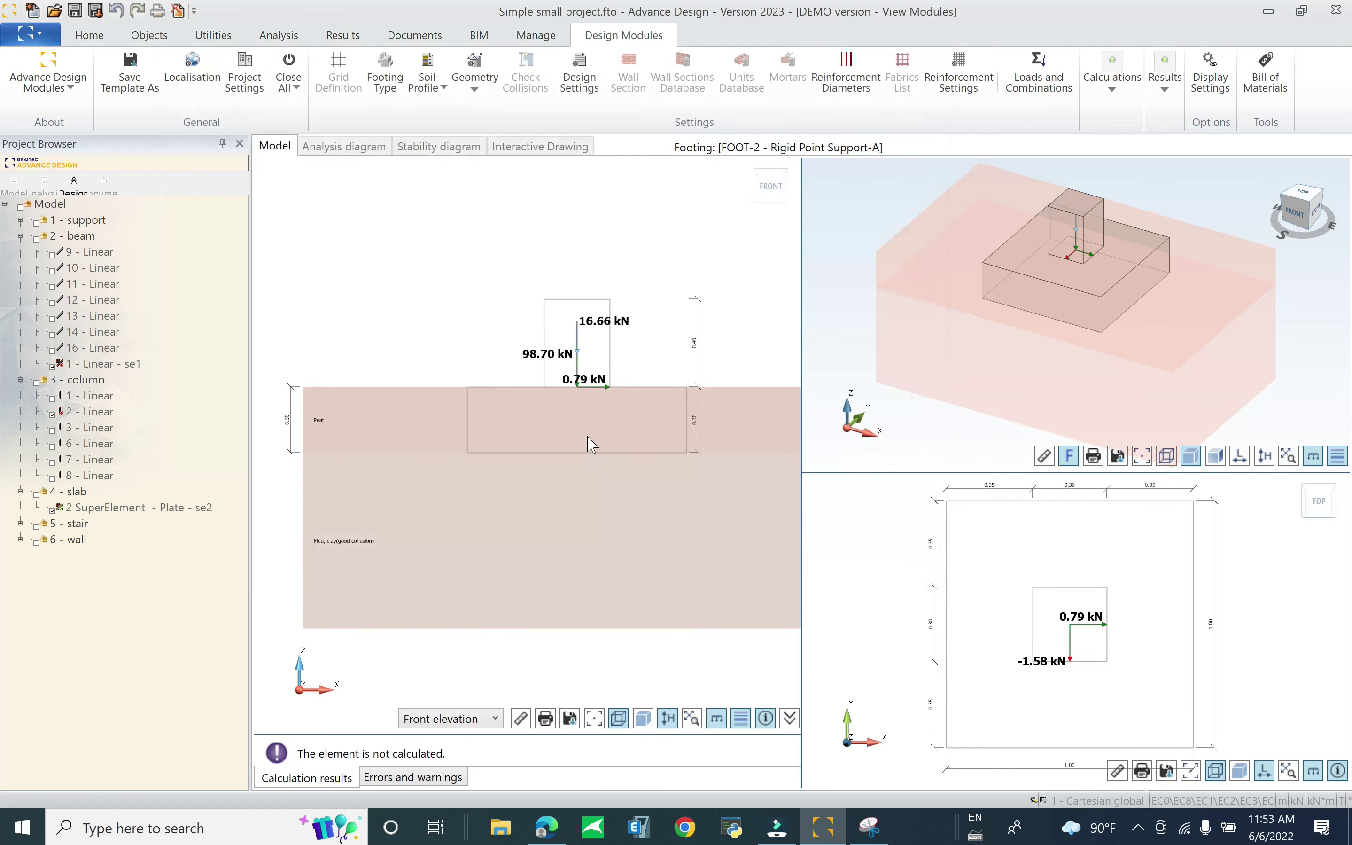
# Restrict the footing's longitudinal reinforcement diameters to H12 by excluding H8, H10, H20, H25, H32 and H40
pyautogui.click(847, 78)
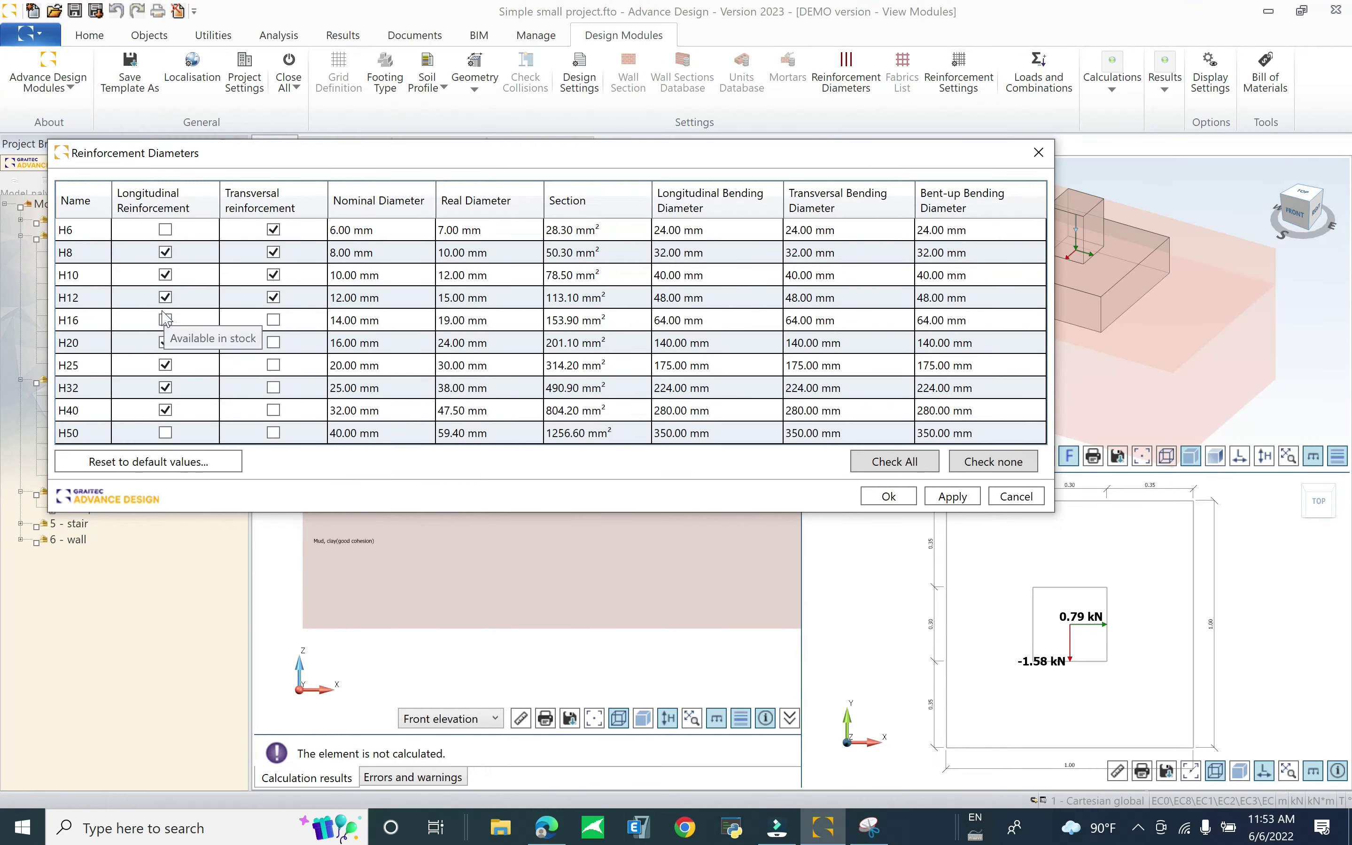
pyautogui.click(166, 275)
pyautogui.click(165, 251)
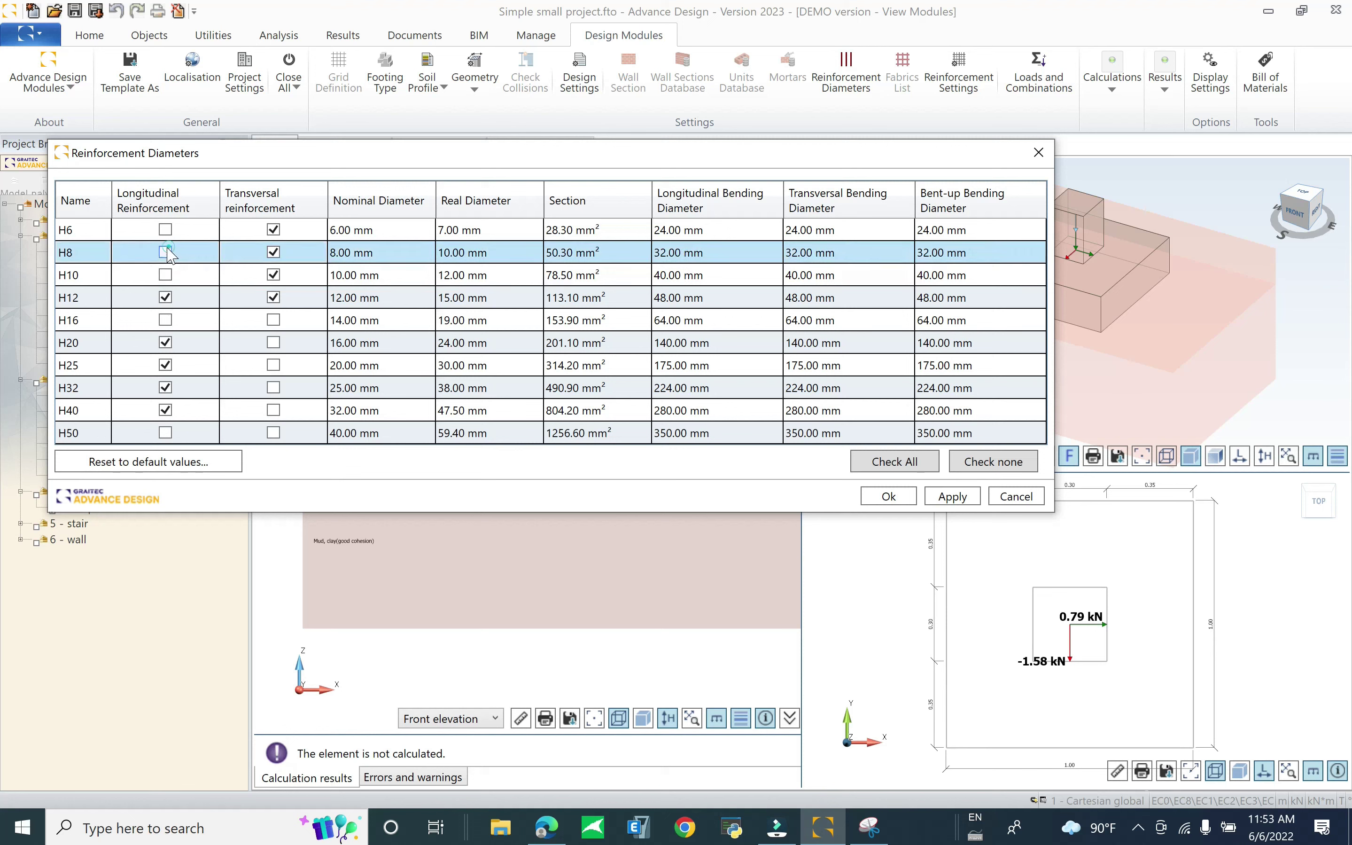
pyautogui.click(166, 342)
pyautogui.click(167, 366)
pyautogui.click(166, 387)
pyautogui.click(165, 409)
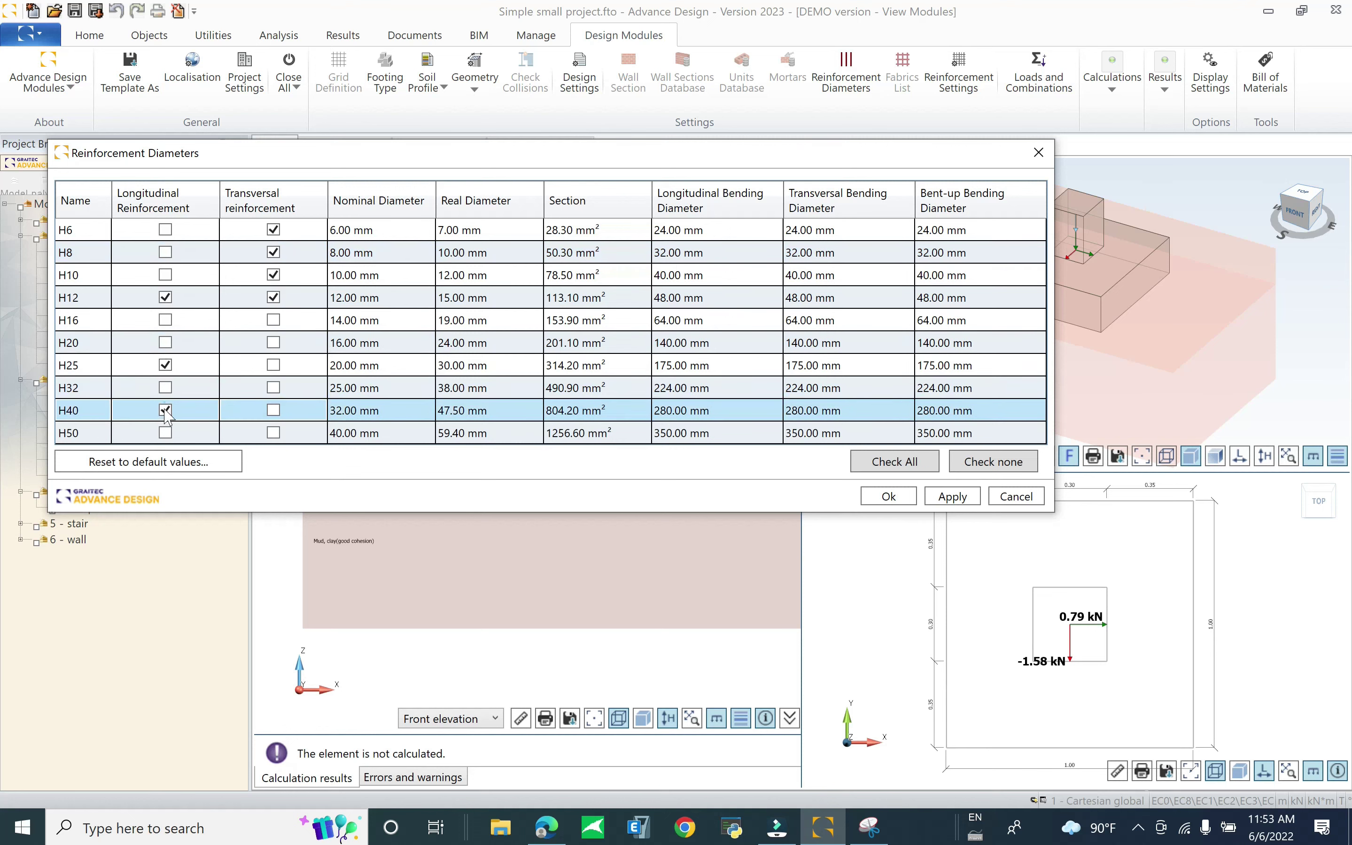
pyautogui.click(166, 365)
pyautogui.click(166, 409)
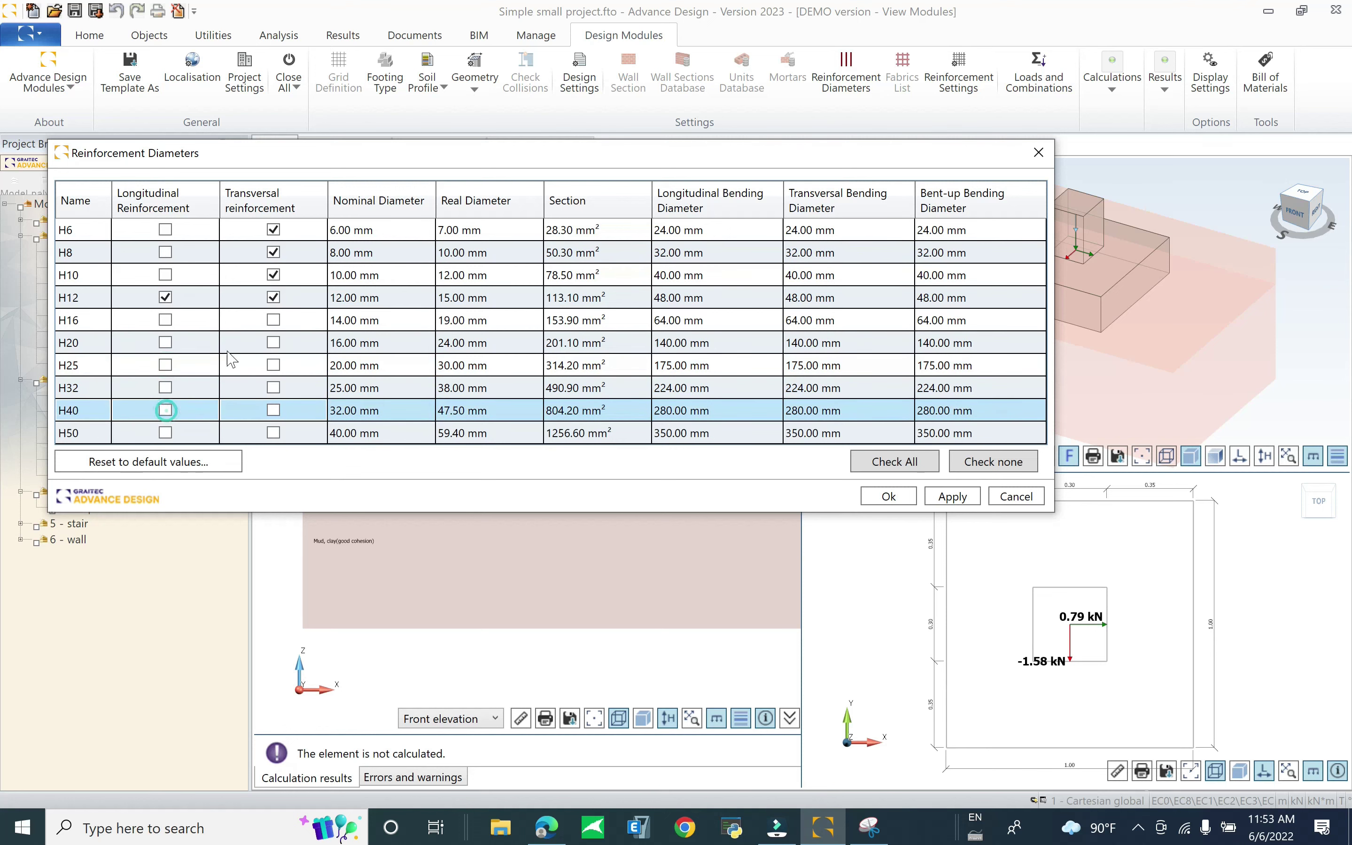
# Exclude H8, H10 and H12 from the transversal reinforcement so that only H6 is allowed, and accept the diameters
pyautogui.click(273, 297)
pyautogui.click(274, 275)
pyautogui.click(274, 252)
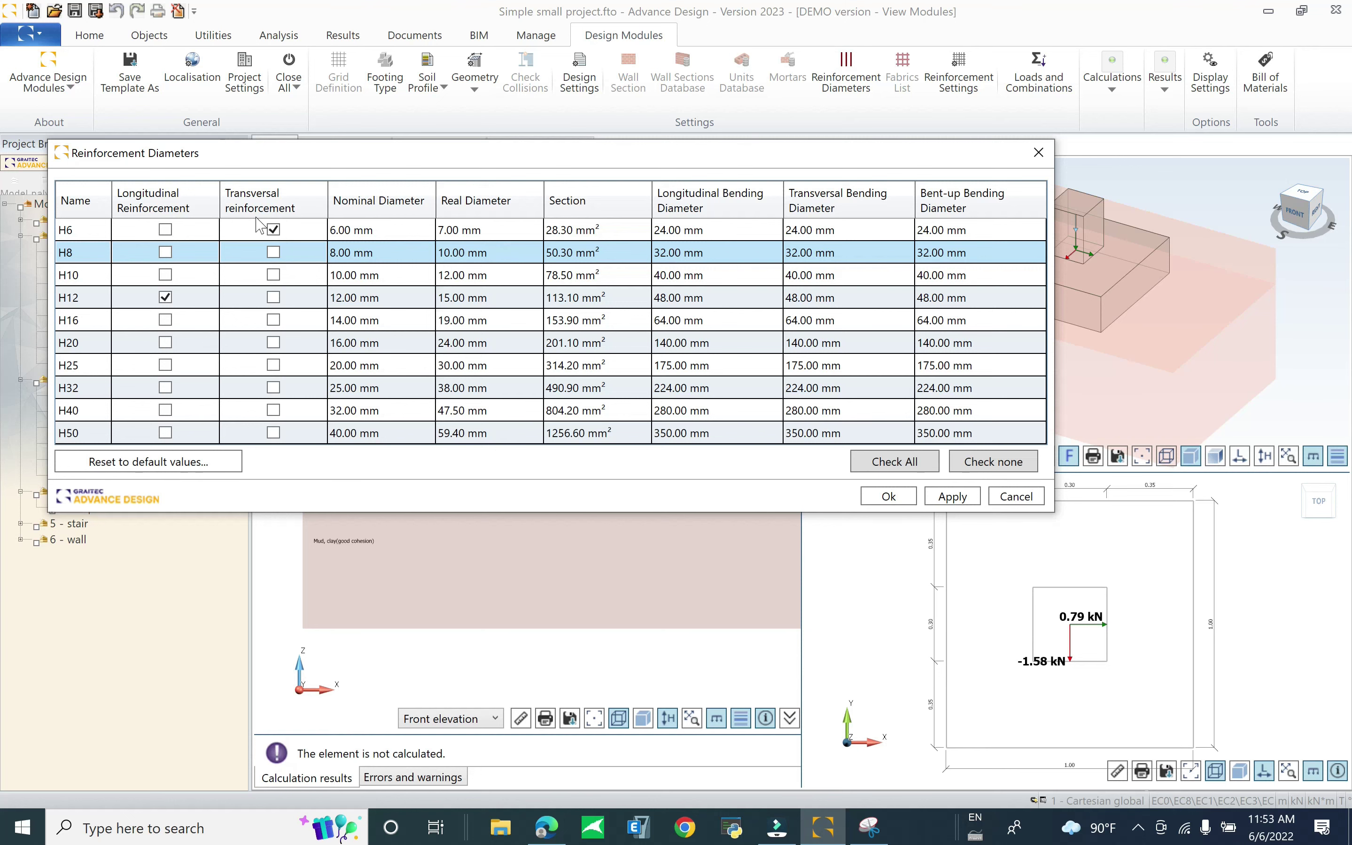
pyautogui.click(889, 496)
# Generate the footing's load combinations and switch to the load definition, declining to apply the current changes
pyautogui.click(1042, 86)
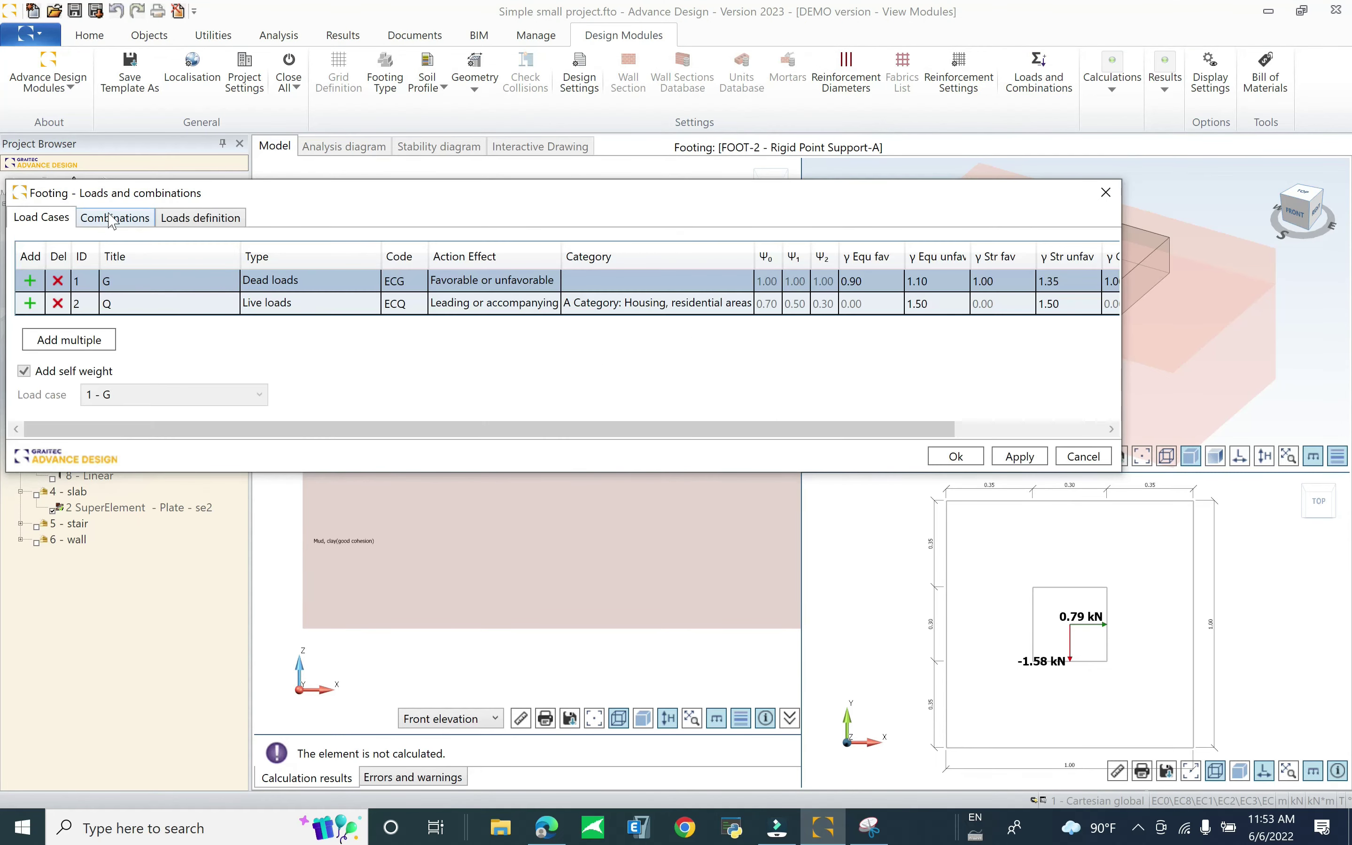
pyautogui.click(111, 218)
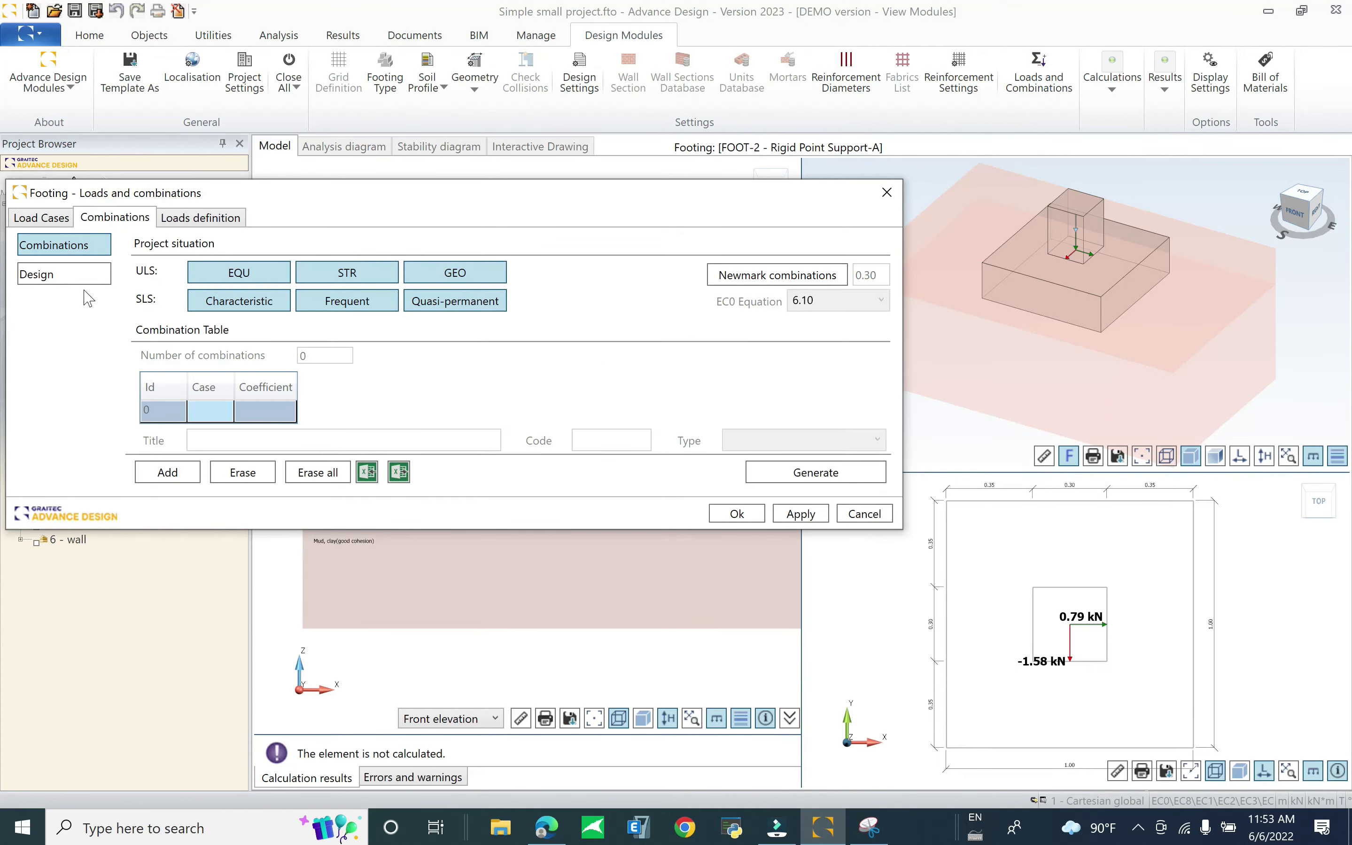
pyautogui.click(212, 218)
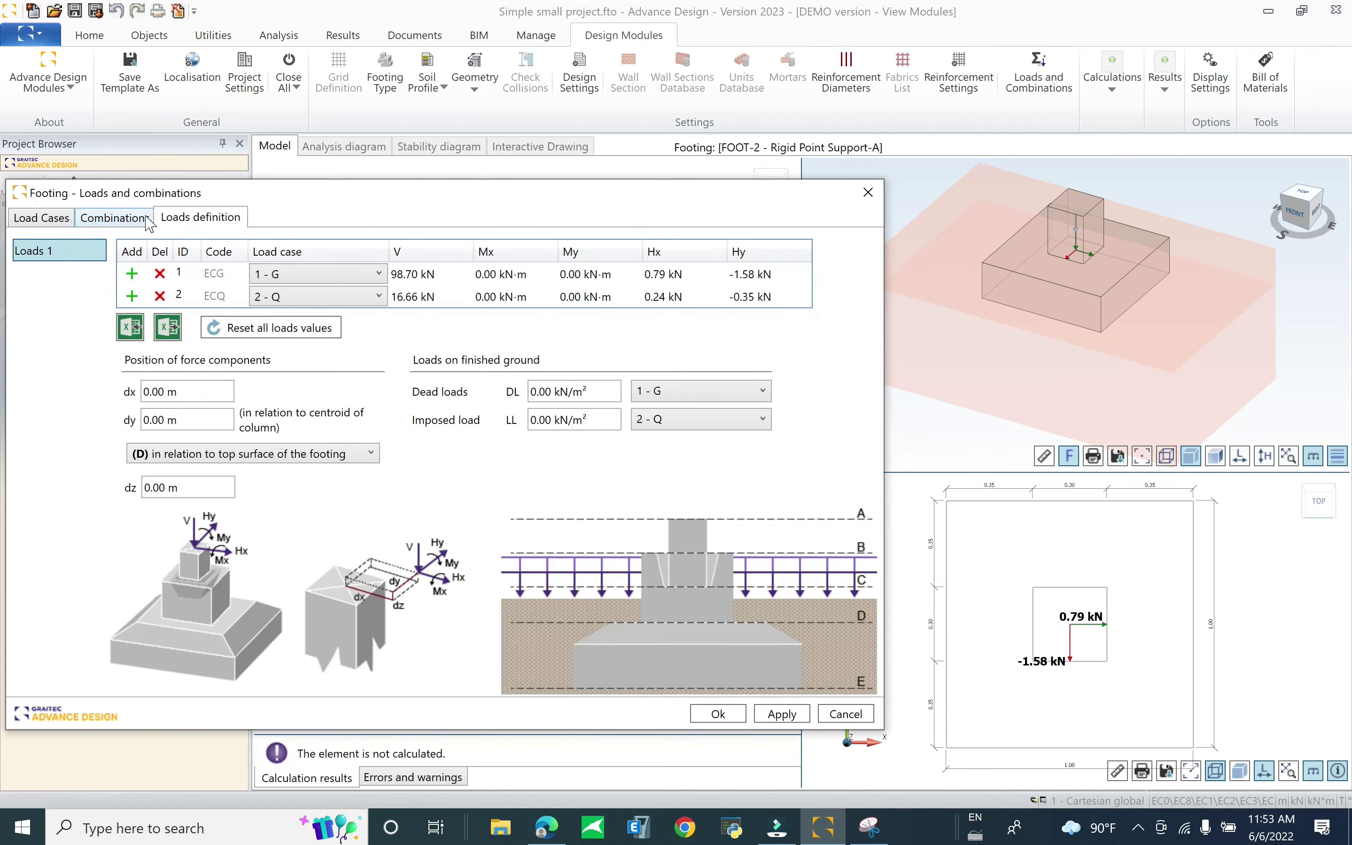
pyautogui.click(147, 219)
pyautogui.click(776, 472)
pyautogui.click(700, 426)
pyautogui.click(187, 218)
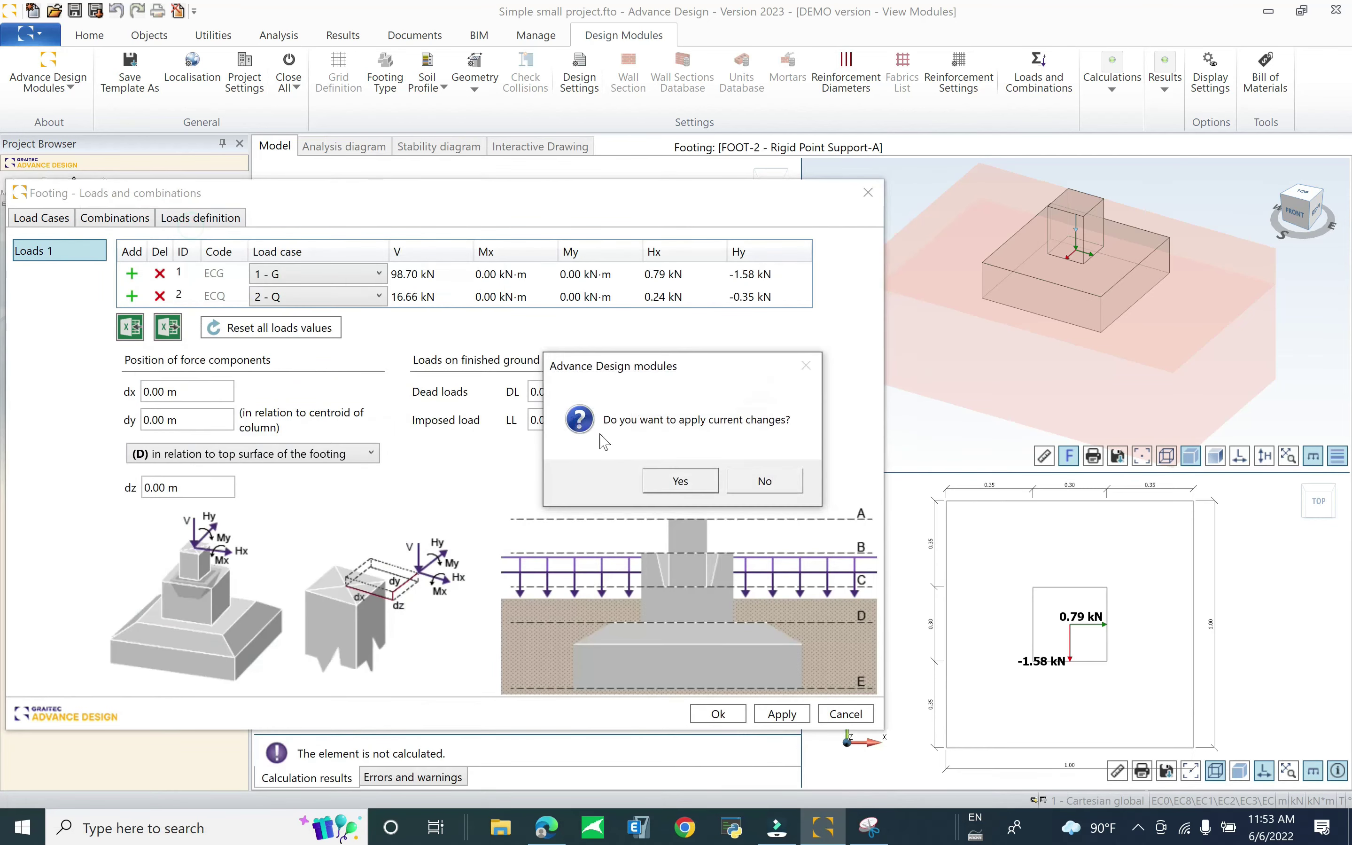
pyautogui.click(777, 483)
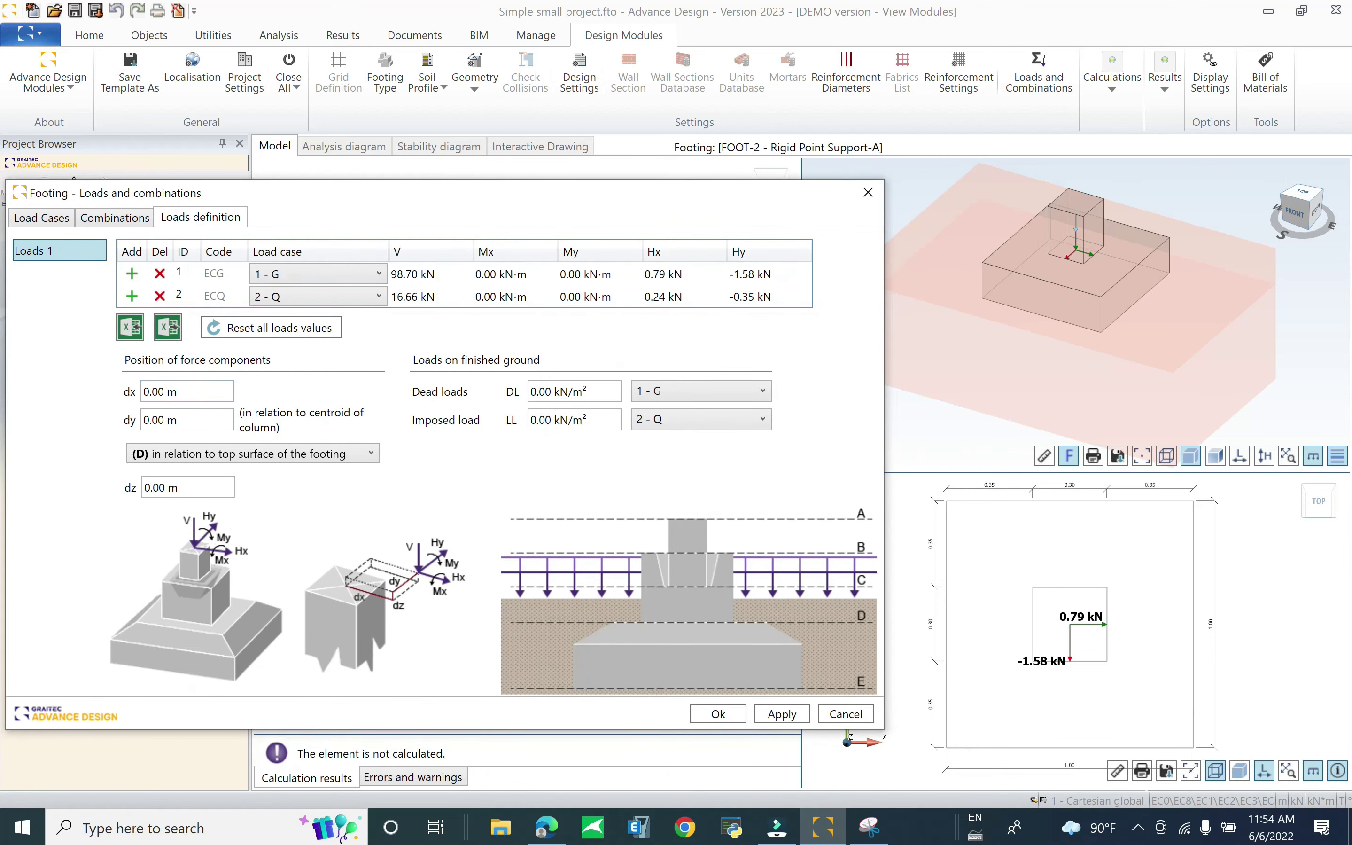
# Review the footing's load case forces, the load cases with self-weight, and the generated combinations
pyautogui.click(449, 279)
pyautogui.click(122, 219)
pyautogui.click(45, 218)
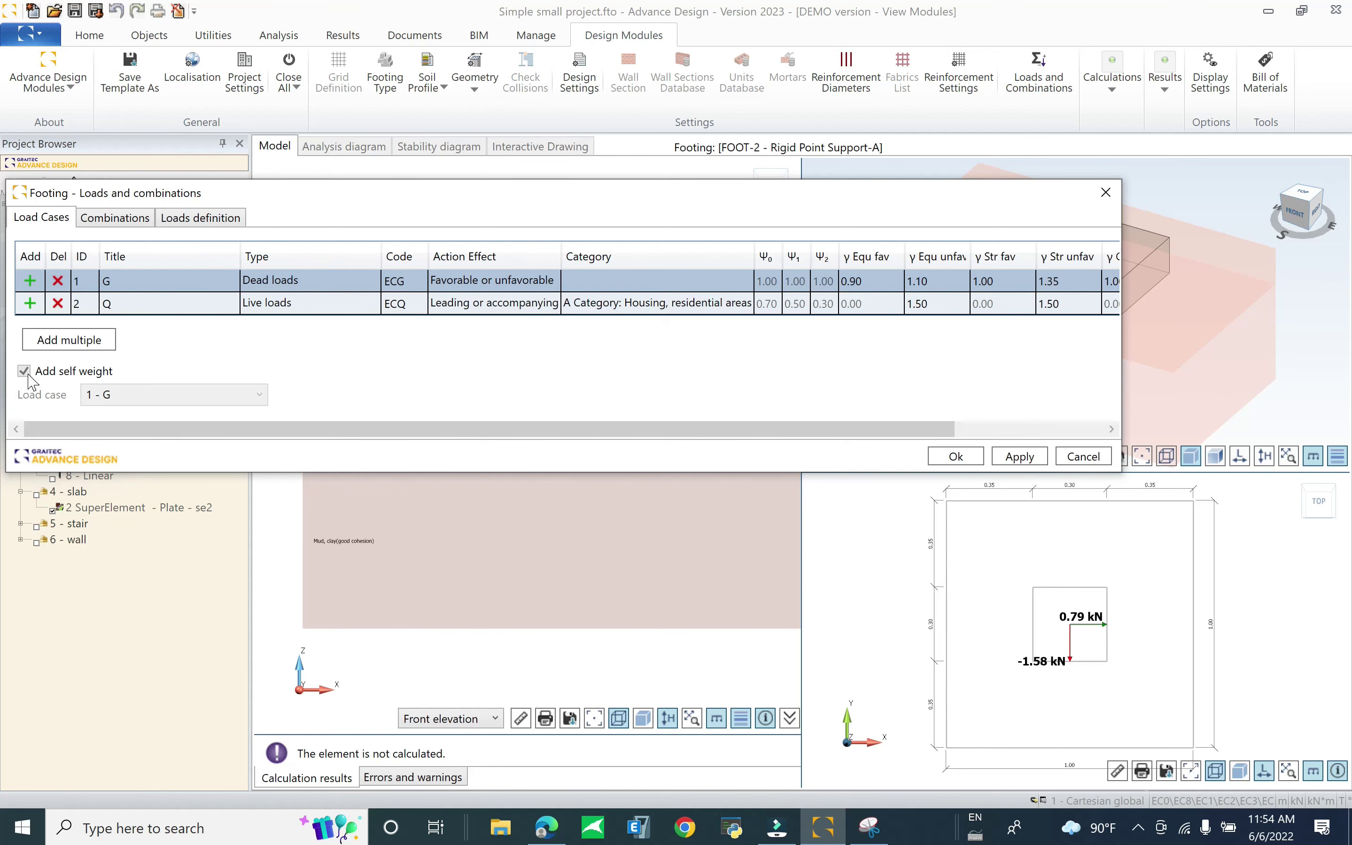
pyautogui.click(115, 218)
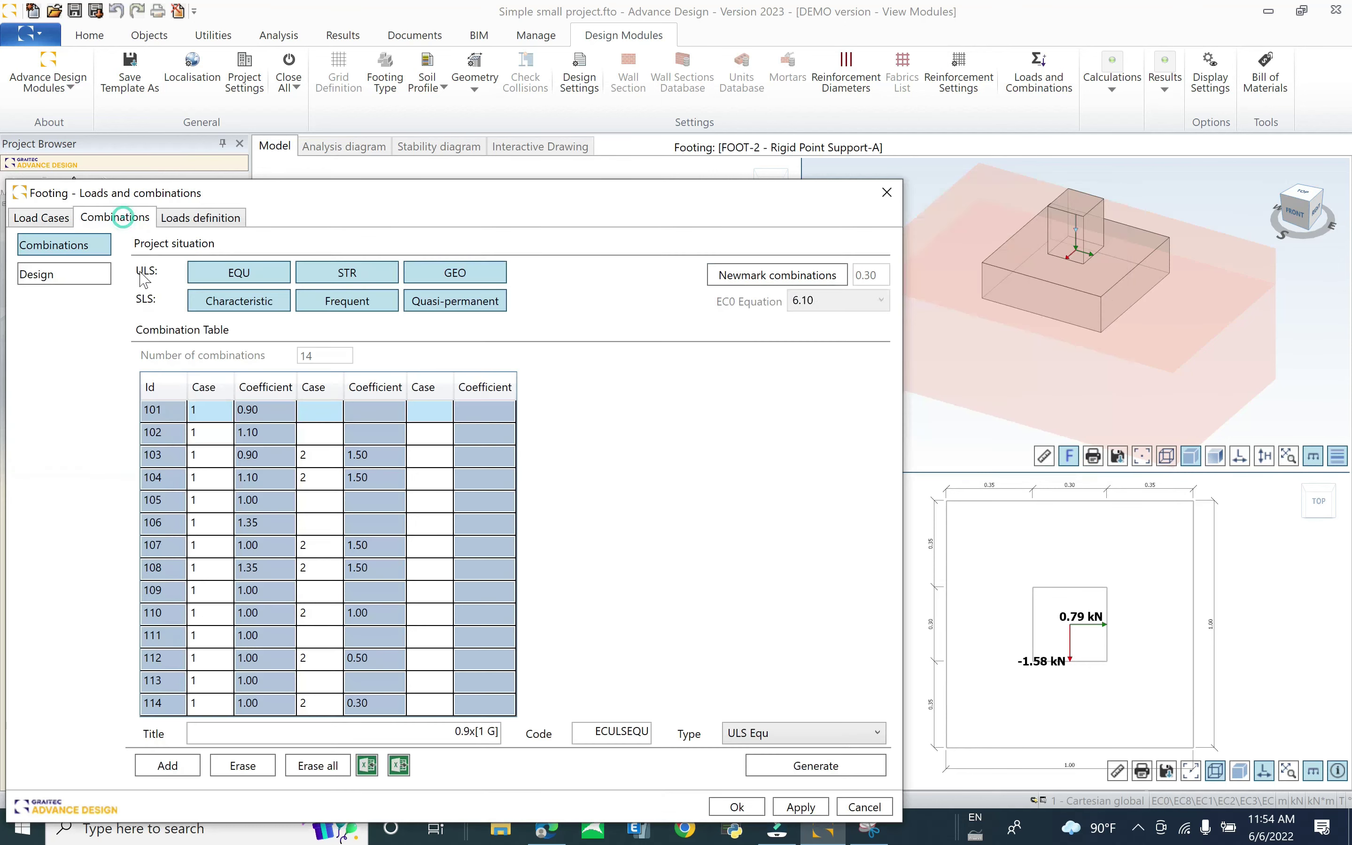
pyautogui.click(203, 221)
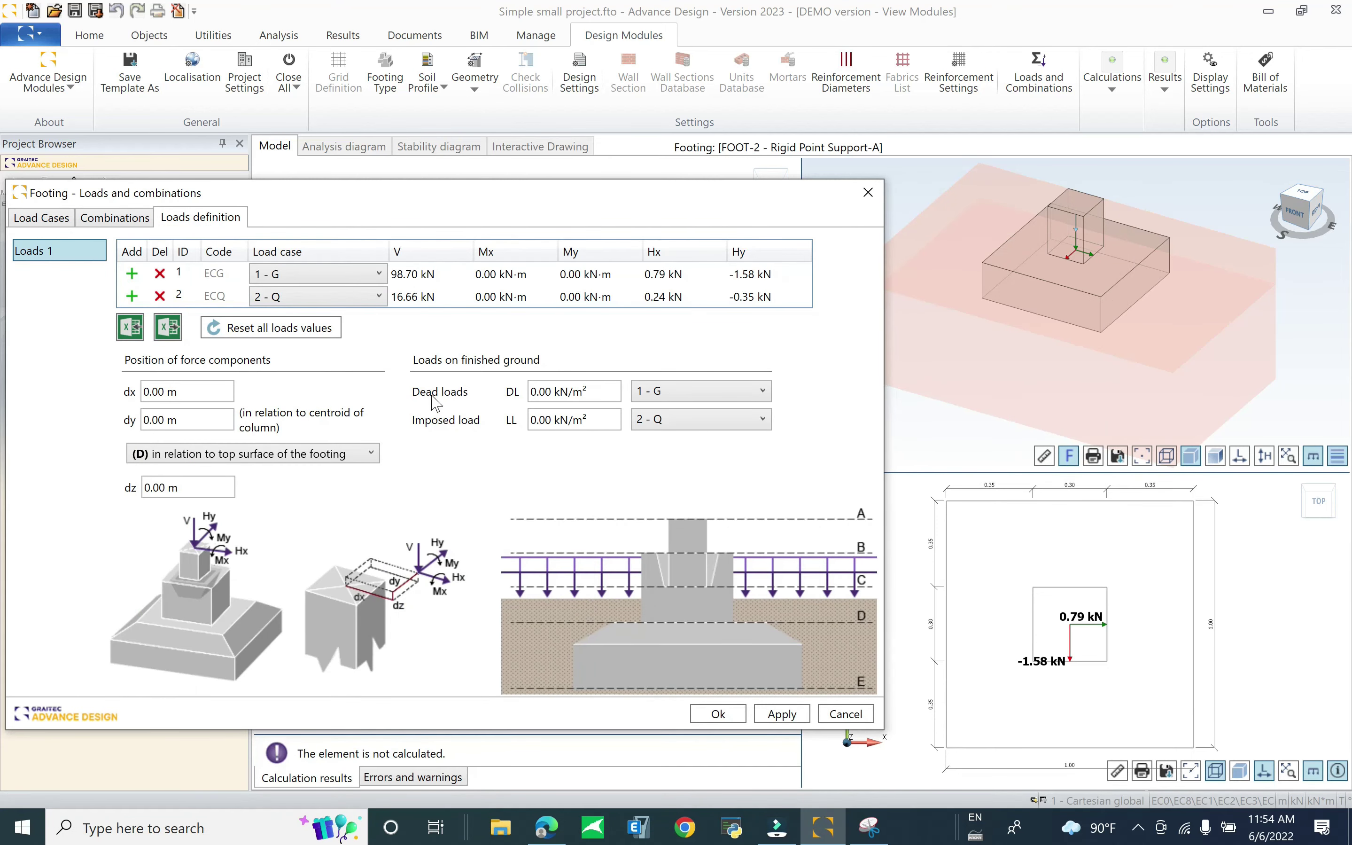
# Check the dead and imposed loads on finished ground without changing them, and accept the footing's loads and combinations
pyautogui.click(581, 391)
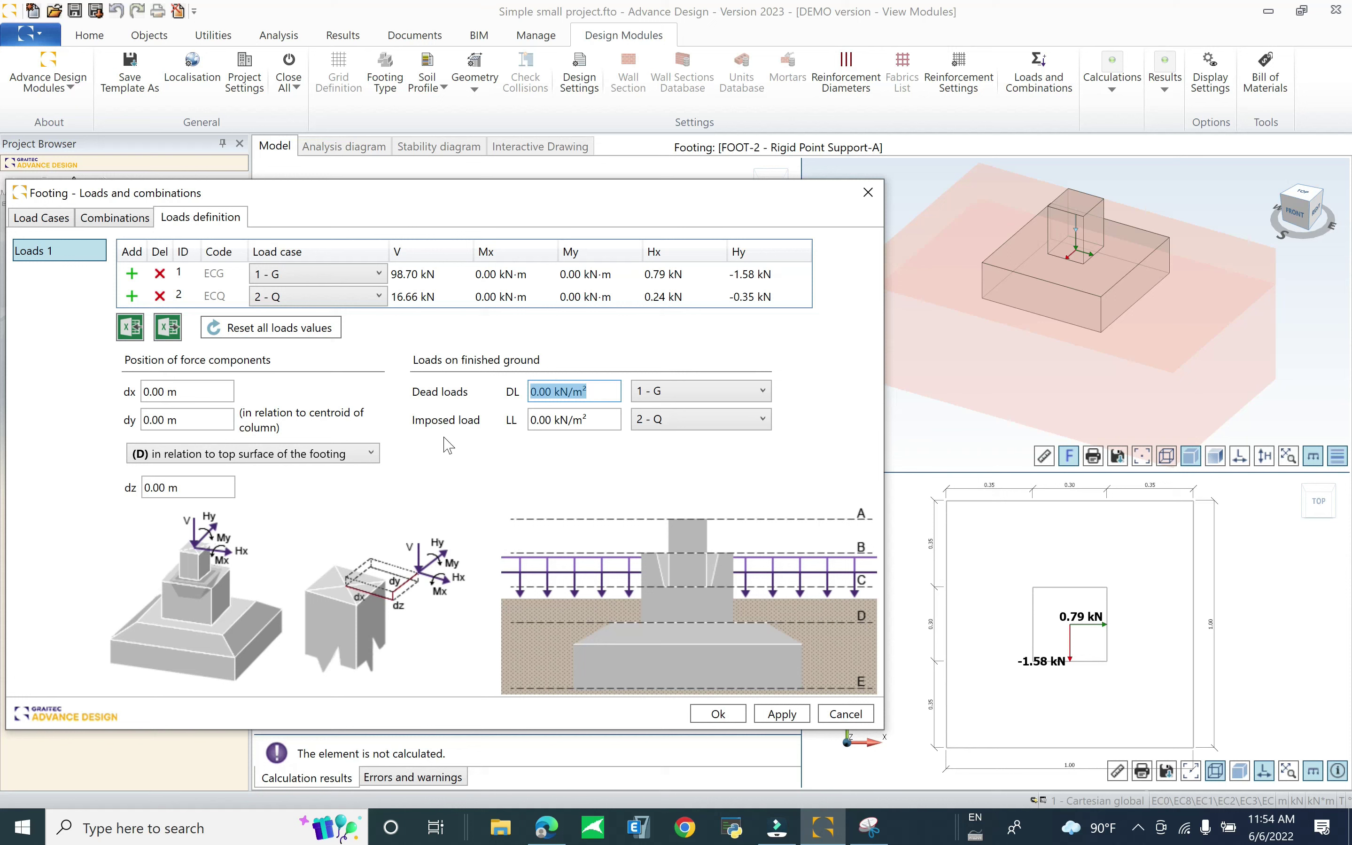
pyautogui.click(607, 416)
pyautogui.click(549, 392)
pyautogui.click(539, 392)
pyautogui.moveTo(539, 392); pyautogui.dragTo(531, 399)
pyautogui.click(540, 425)
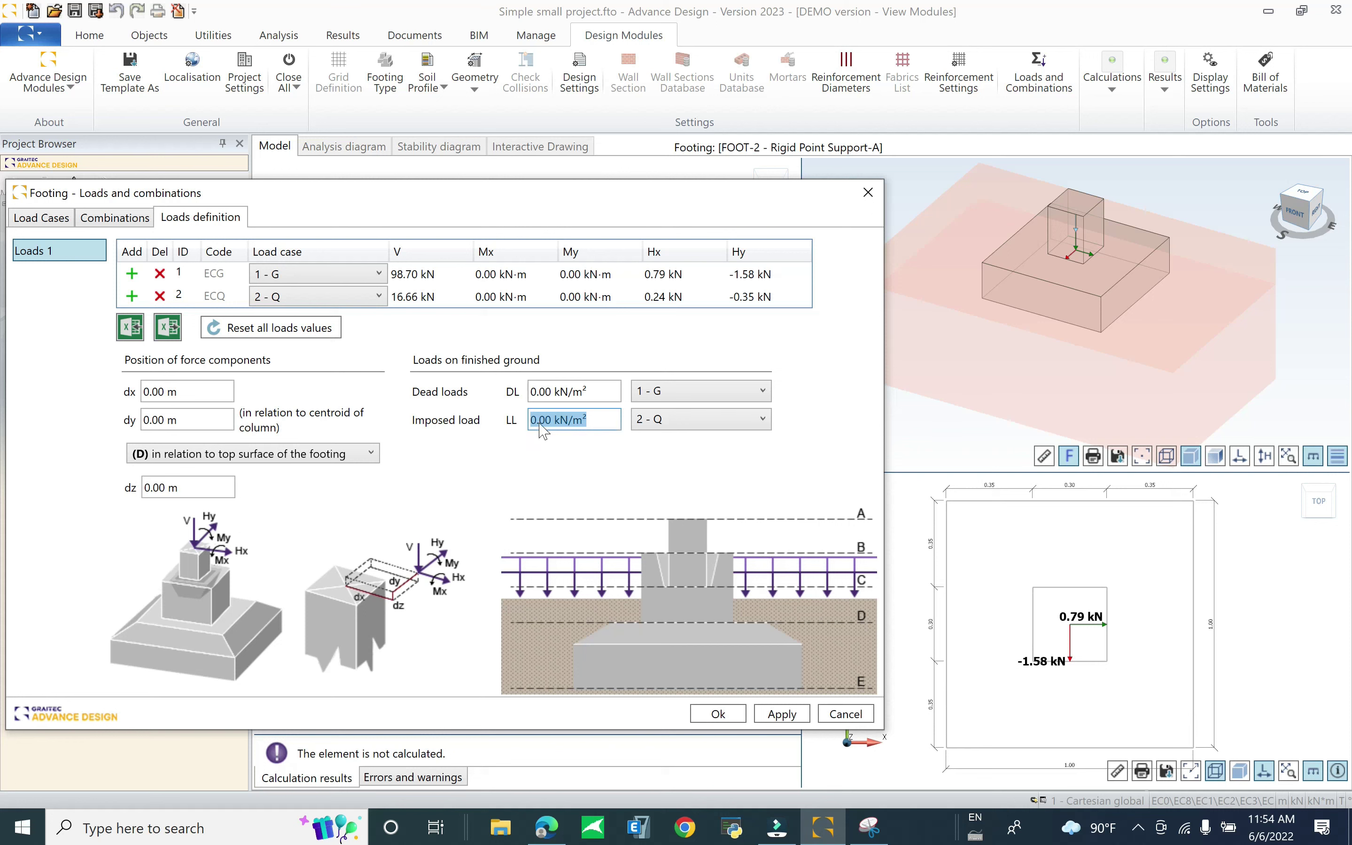
pyautogui.click(552, 393)
pyautogui.click(551, 393)
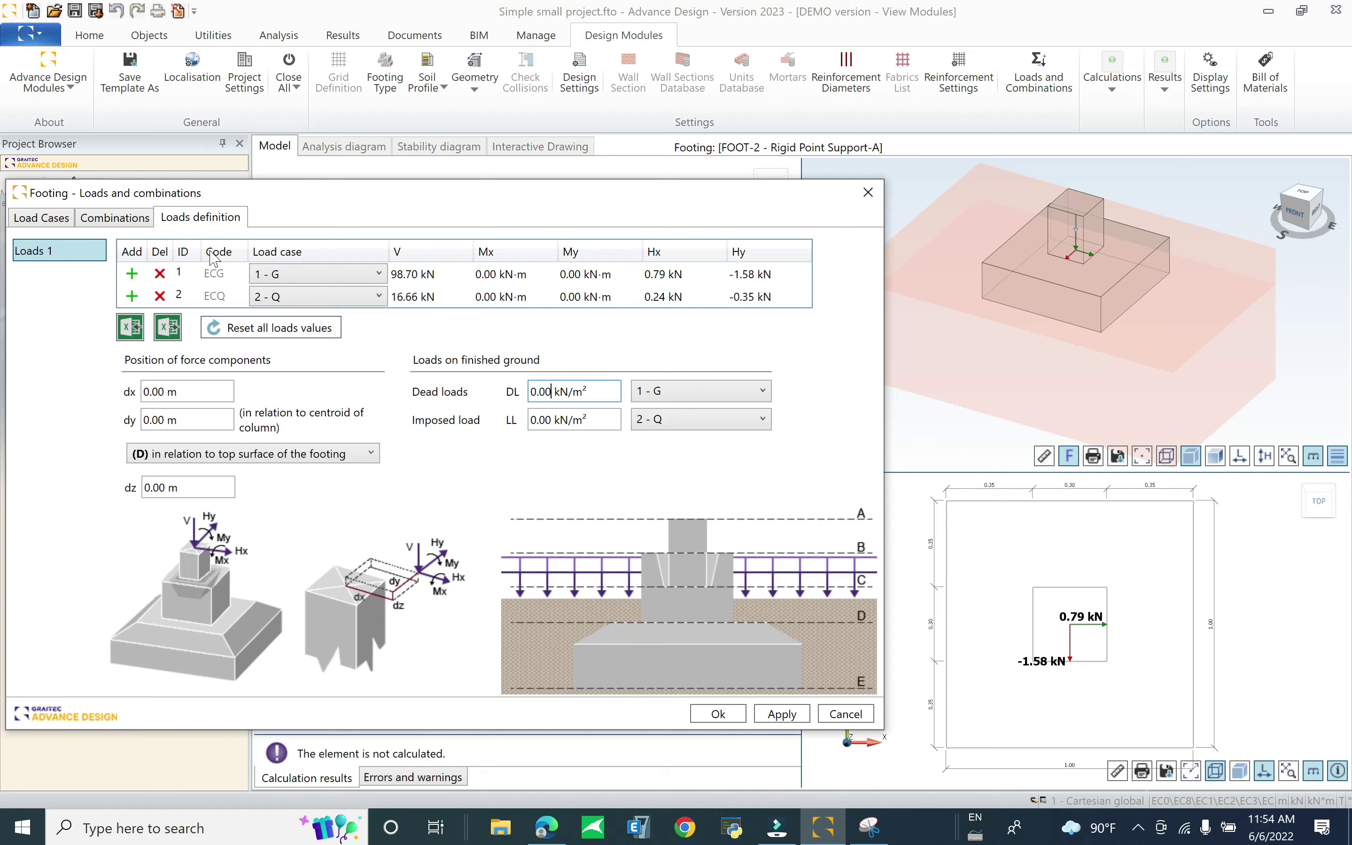
pyautogui.click(714, 714)
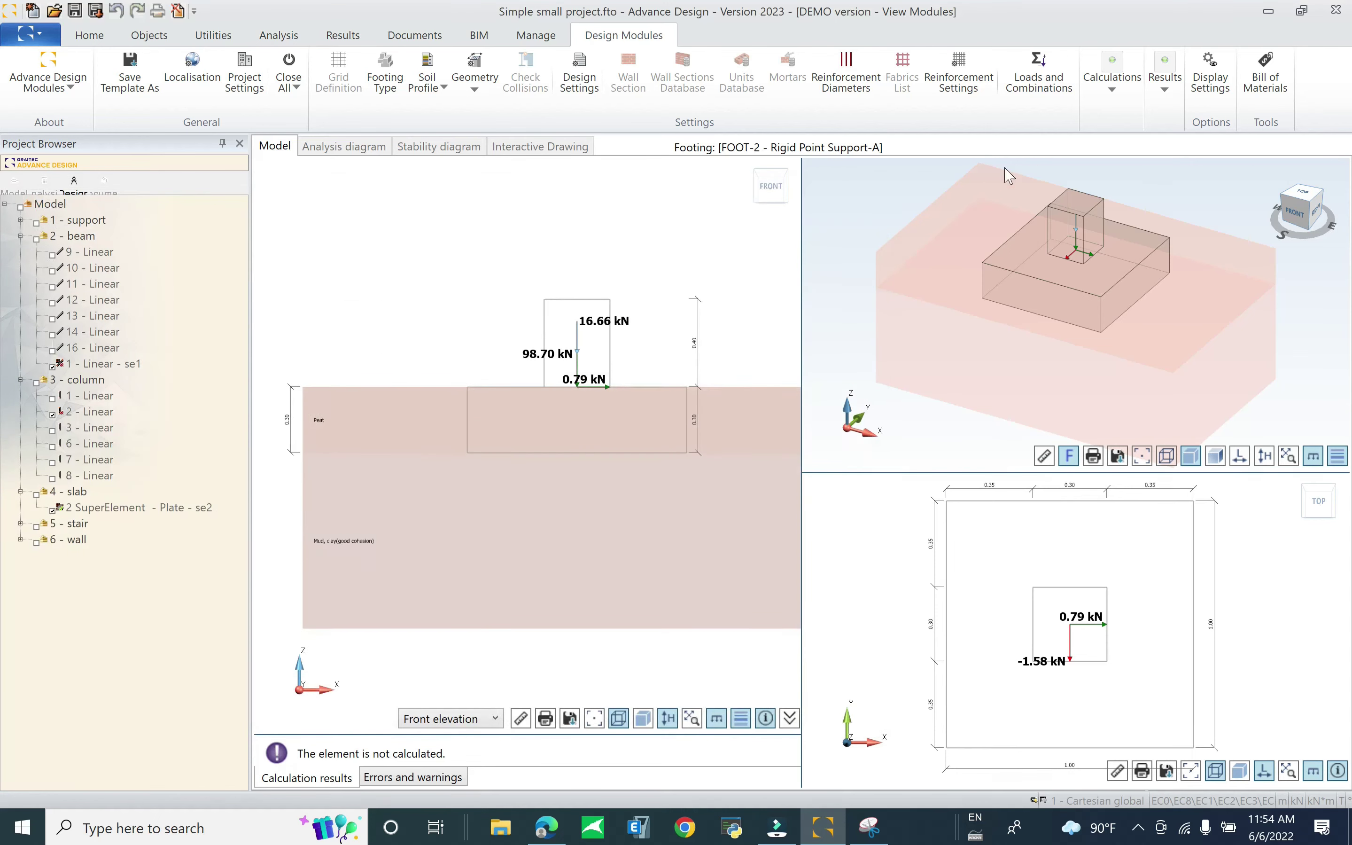
# Set the pad reinforcement to bars with hooks along X and closed links along Y, check the starter bar settings, and accept
pyautogui.click(966, 77)
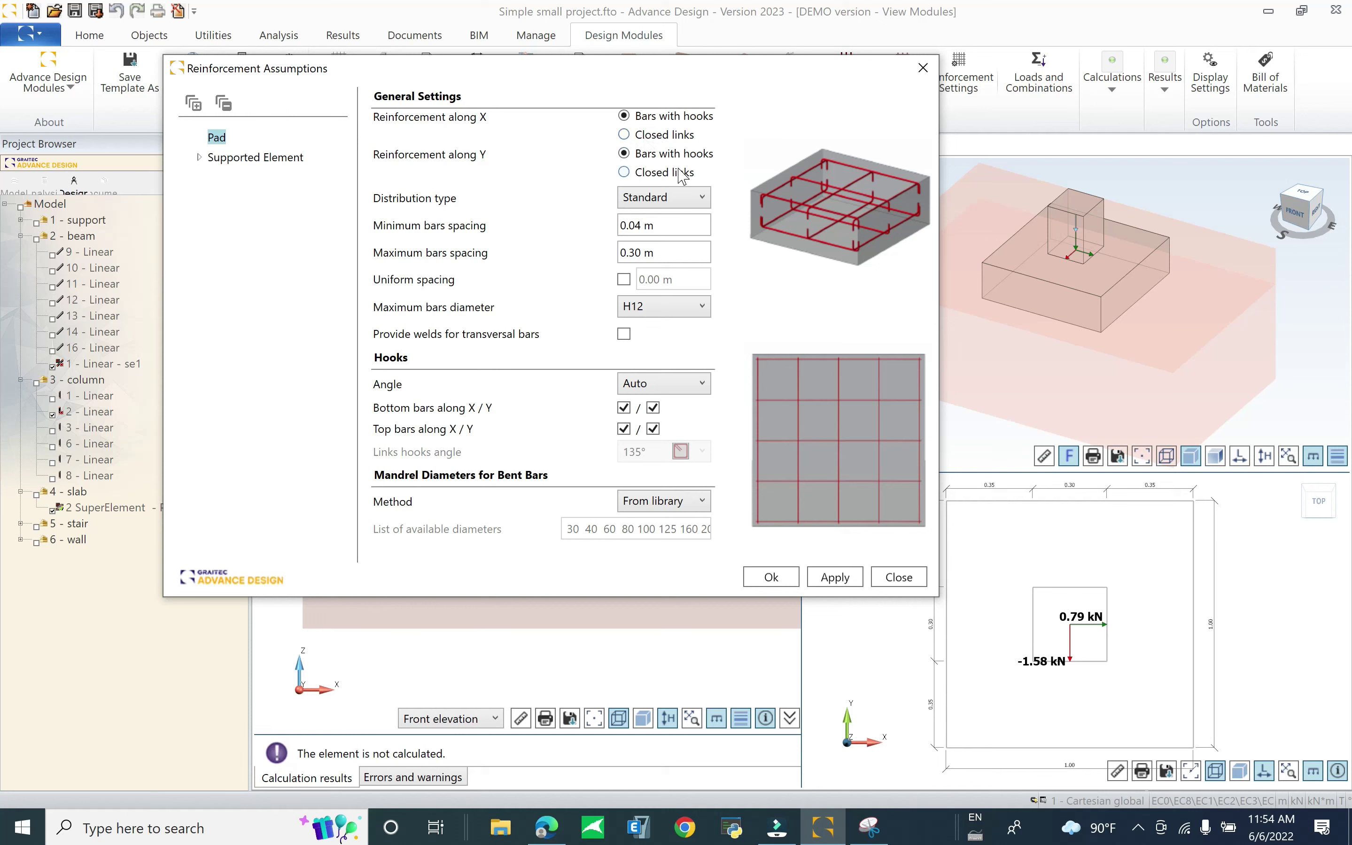
pyautogui.click(673, 139)
pyautogui.click(660, 171)
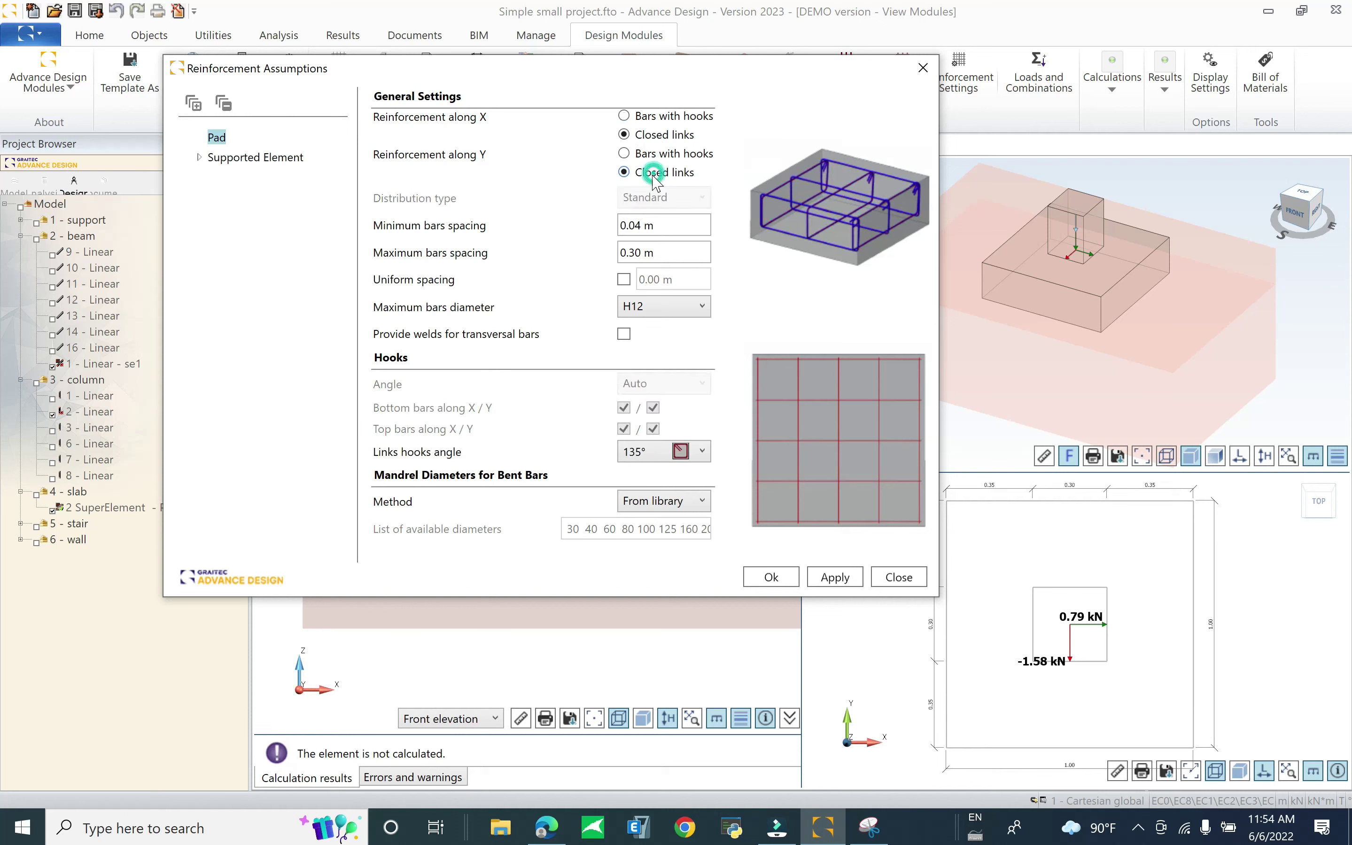
pyautogui.click(666, 117)
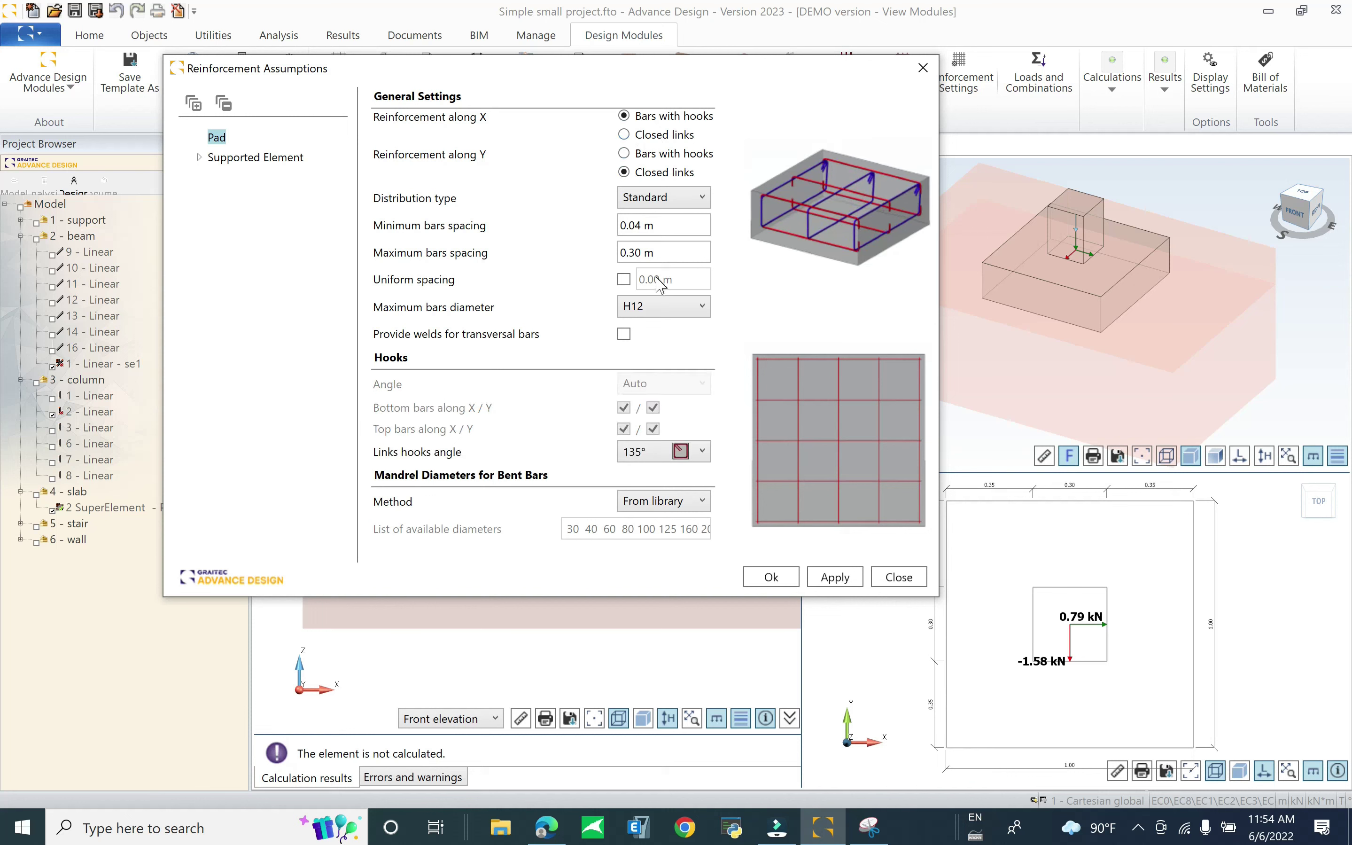
pyautogui.click(248, 158)
pyautogui.click(252, 198)
pyautogui.click(252, 177)
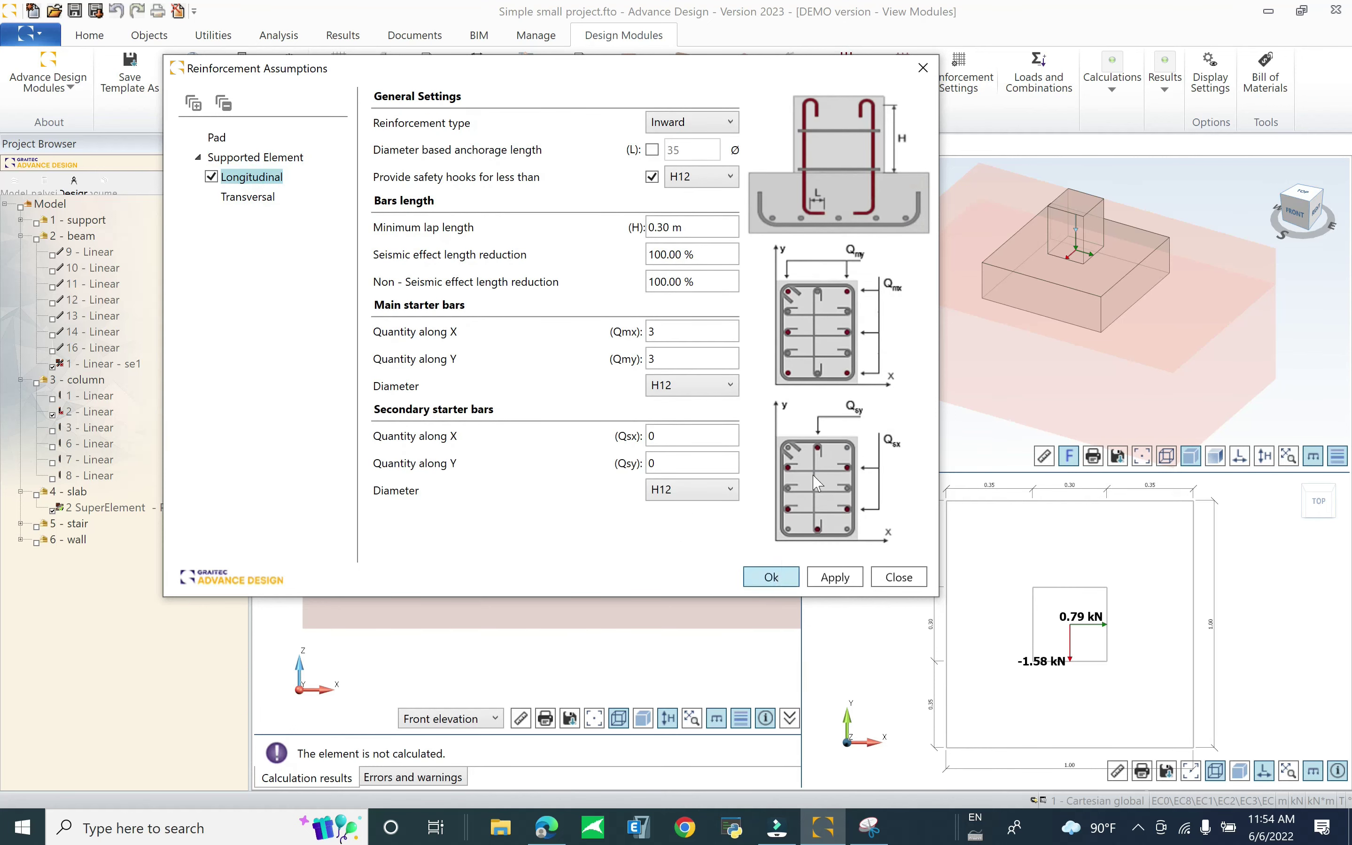
pyautogui.click(771, 576)
# Calculate the footing under the rigid point support
pyautogui.click(1120, 89)
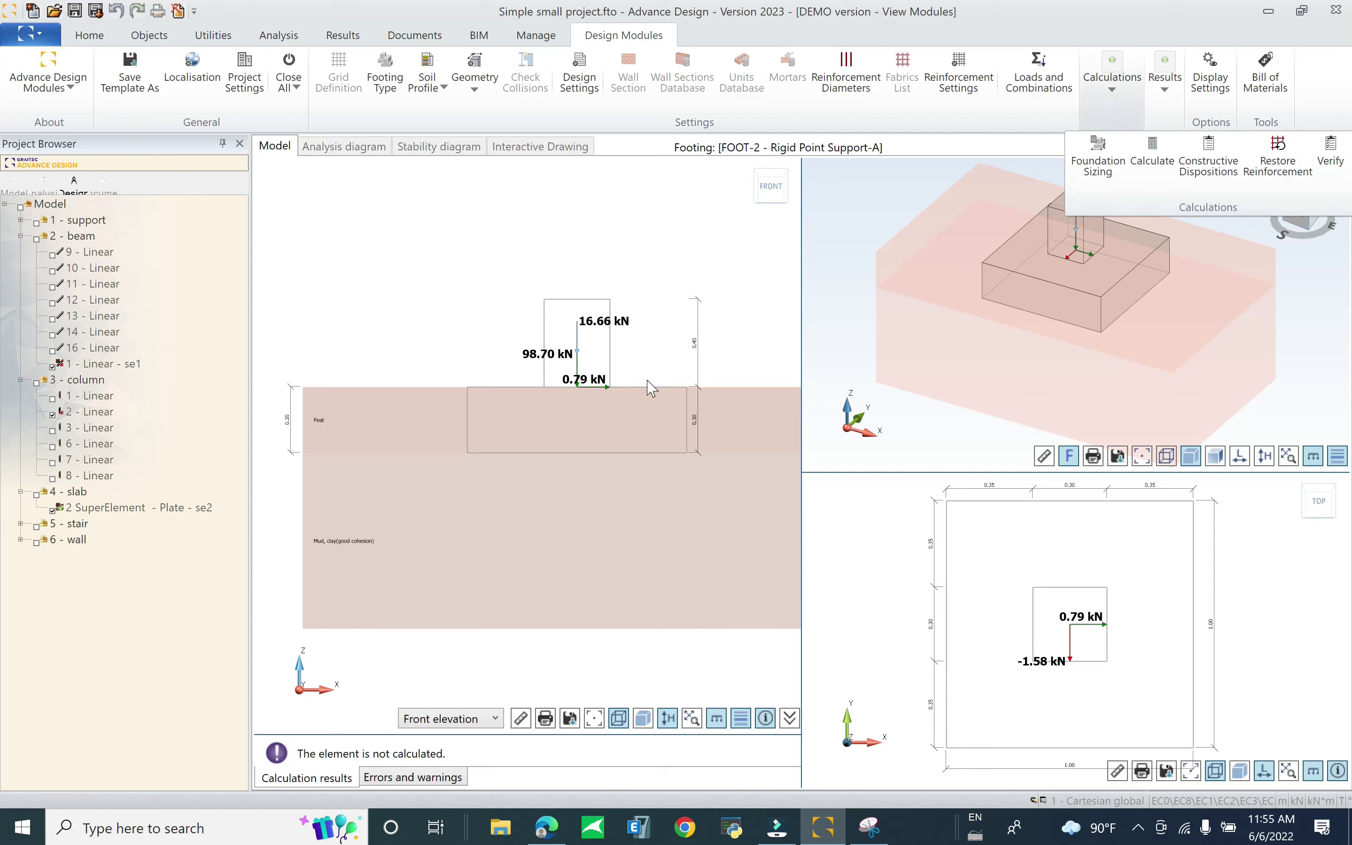
pyautogui.click(1152, 156)
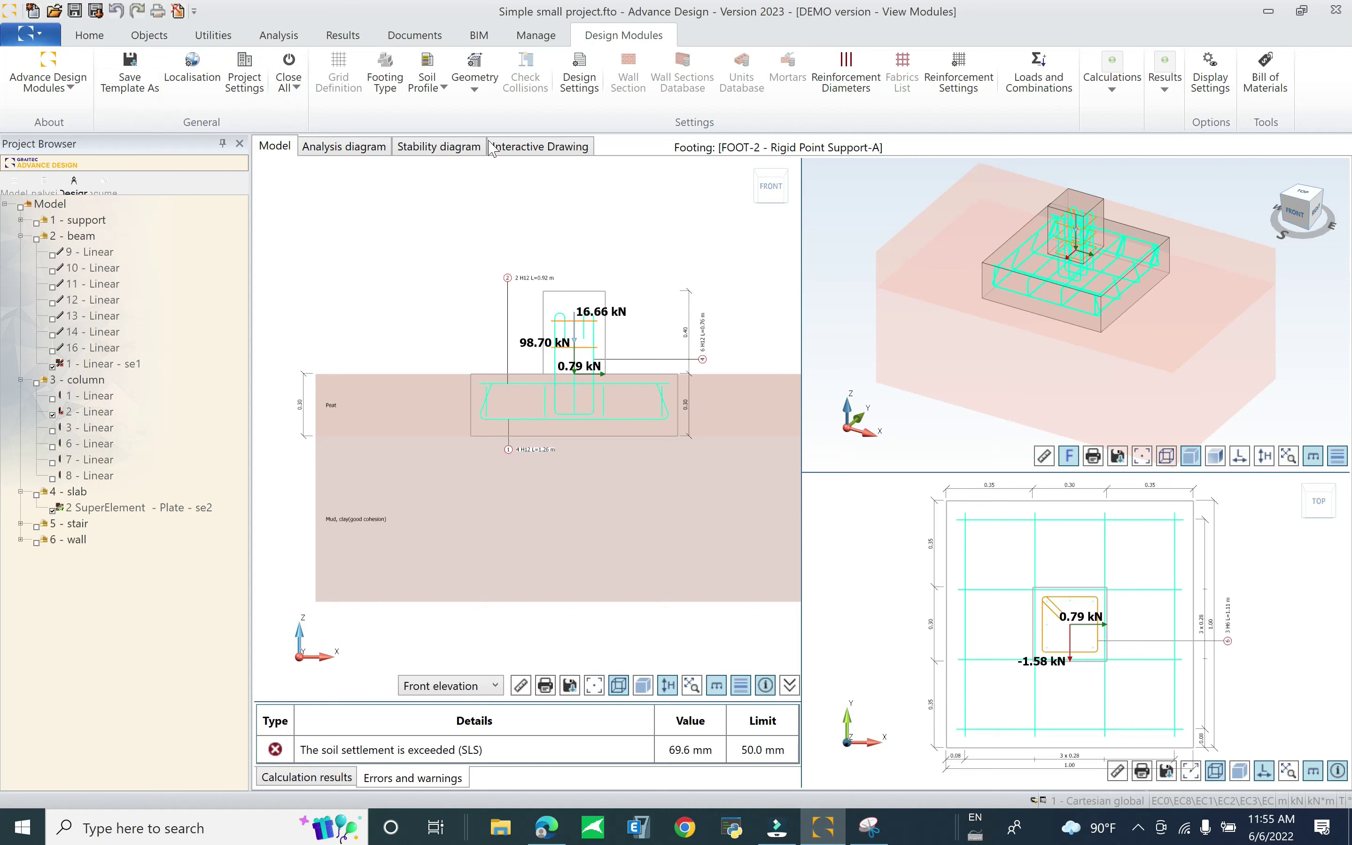
pyautogui.click(471, 32)
pyautogui.click(636, 38)
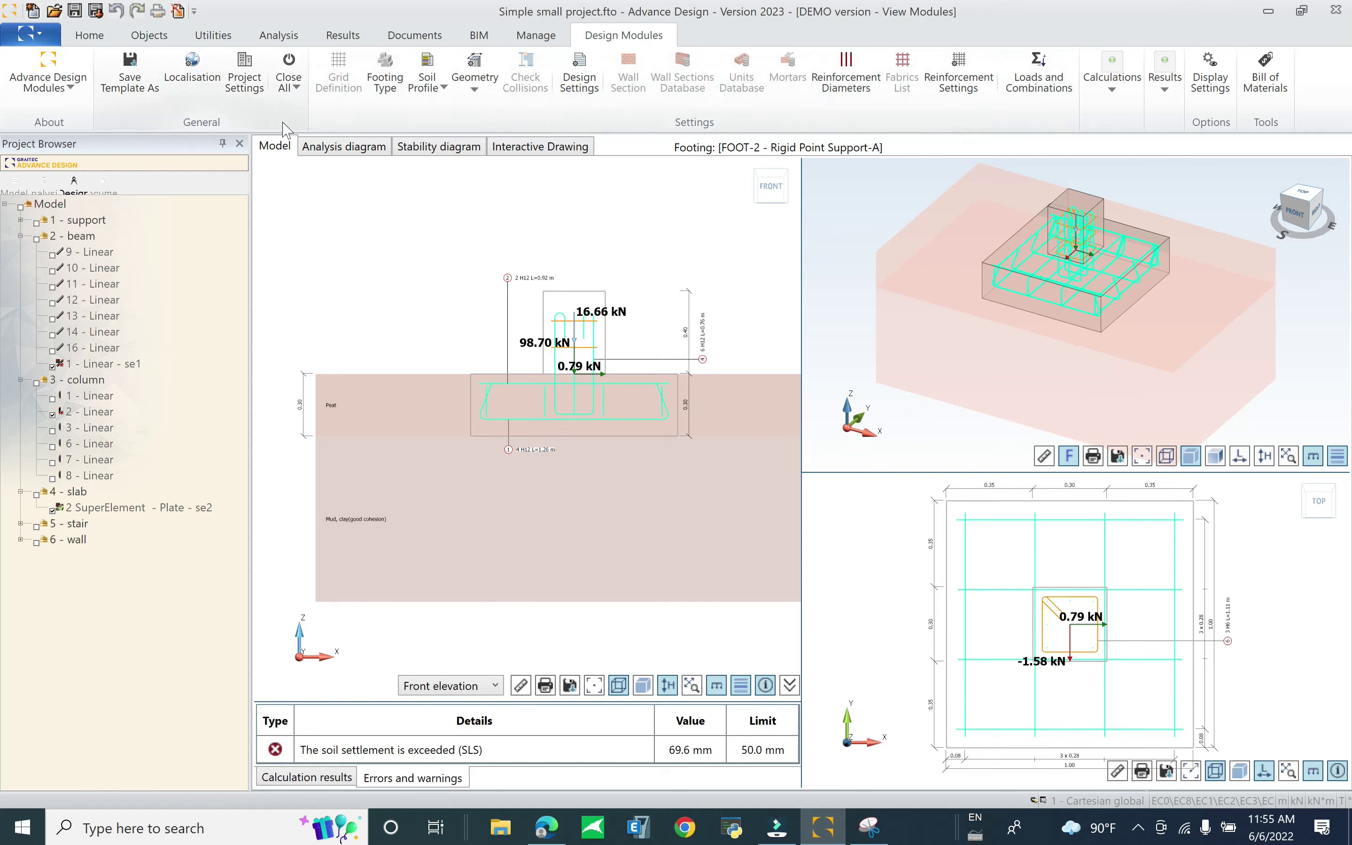
pyautogui.click(419, 74)
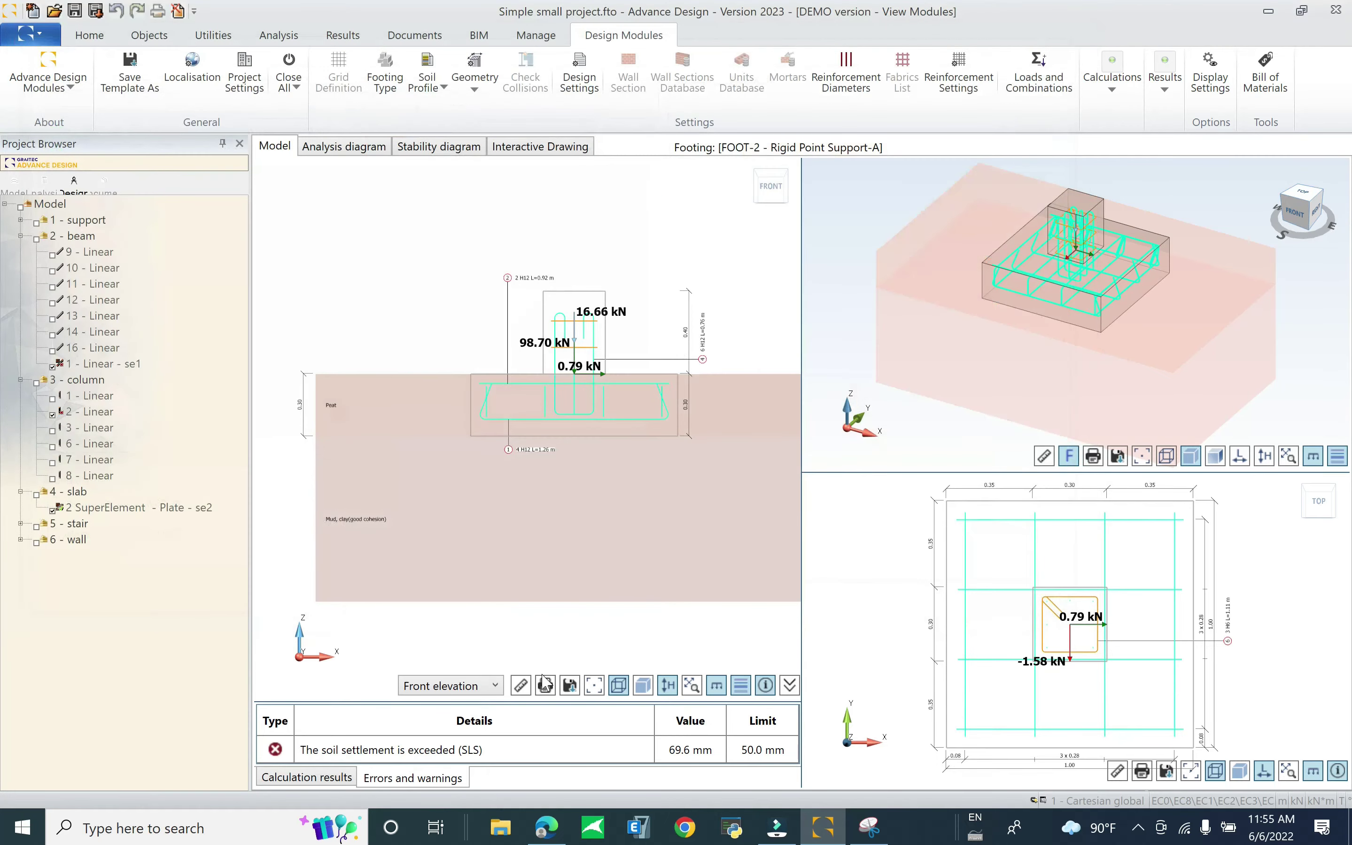
# Examine the footing's calculation results, comparing the work ratios of each verification and the real against theoretical reinforcement areas
pyautogui.click(318, 783)
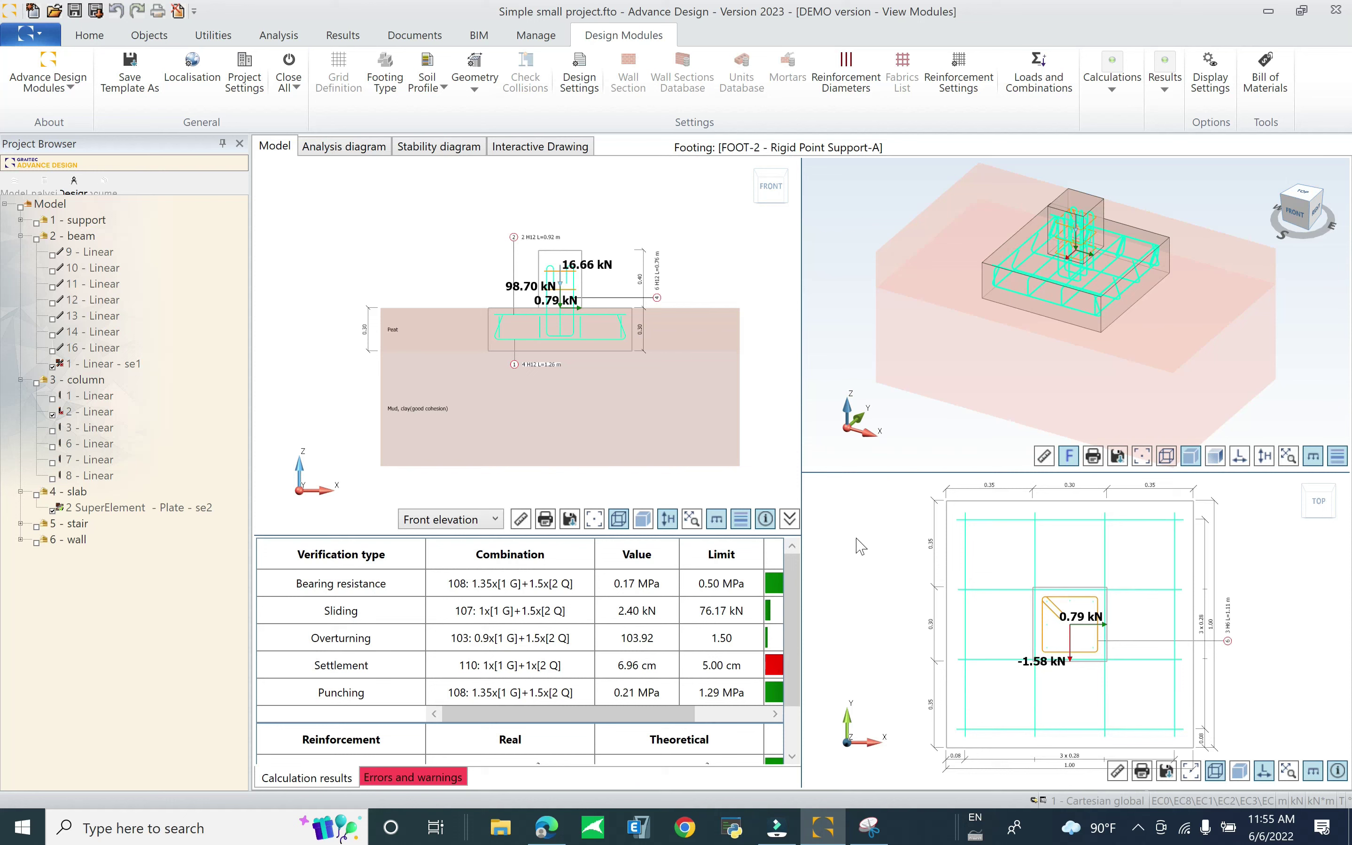
pyautogui.moveTo(802, 502); pyautogui.dragTo(948, 526)
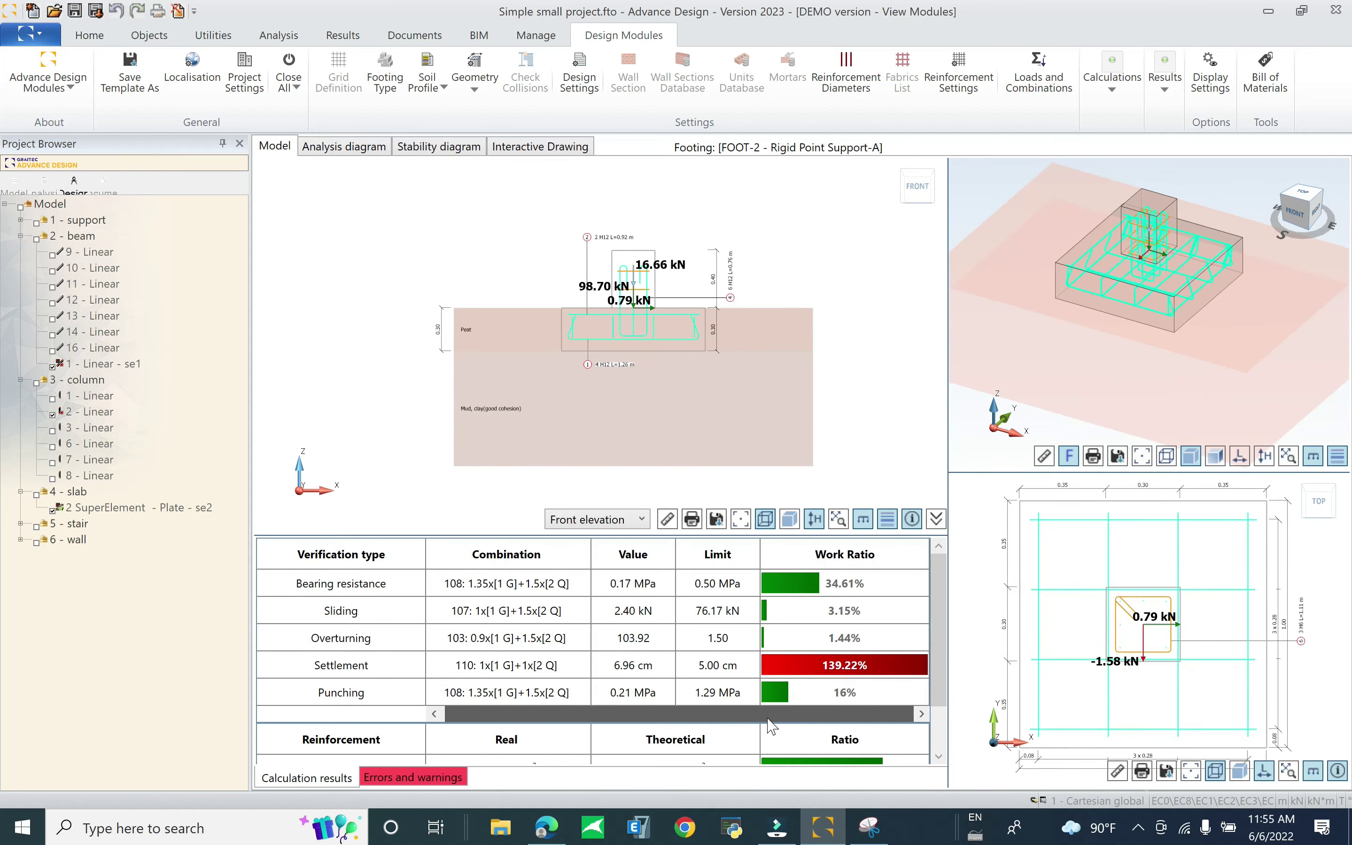
pyautogui.scroll(-2, 838, 643)
pyautogui.scroll(2, 799, 651)
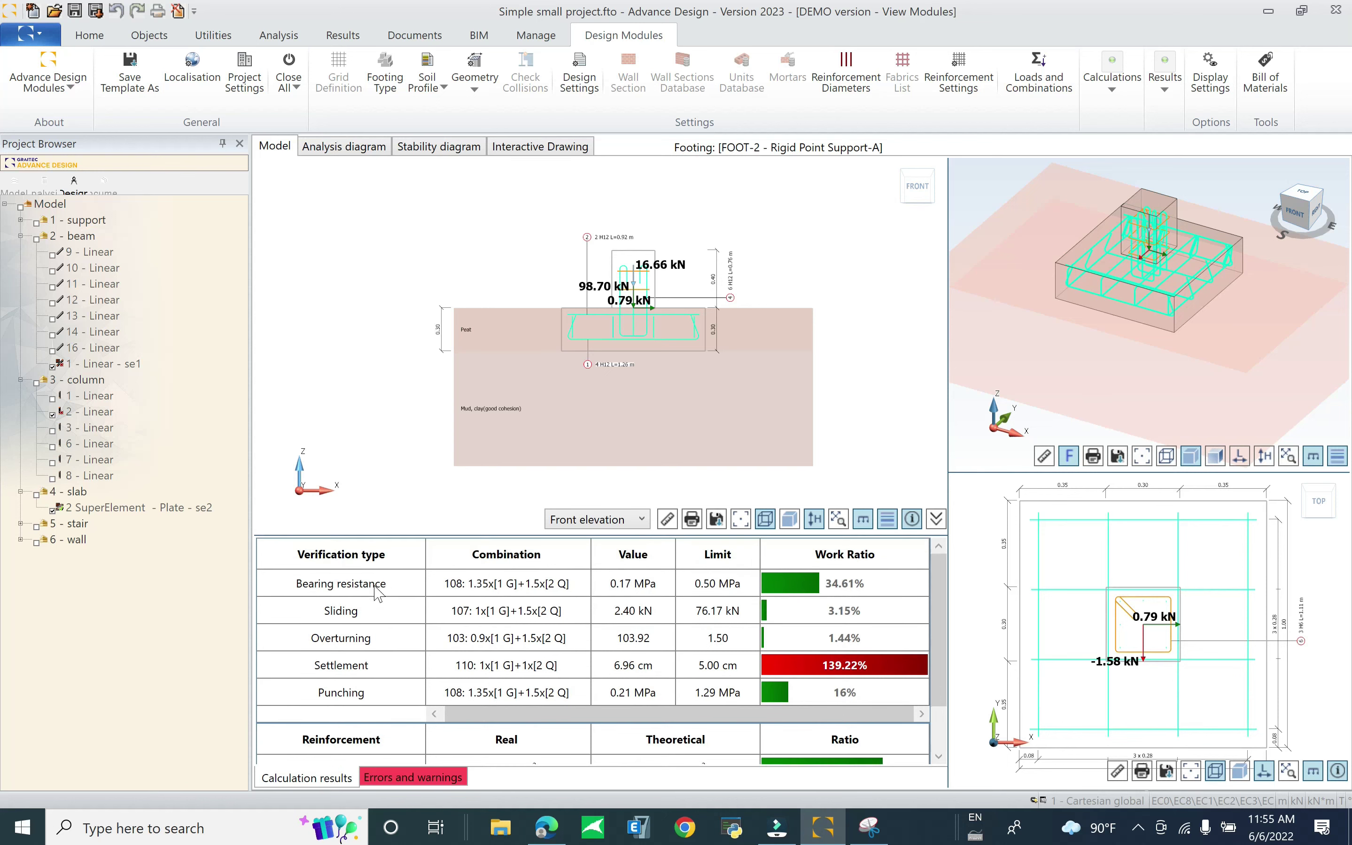
pyautogui.scroll(-2, 377, 598)
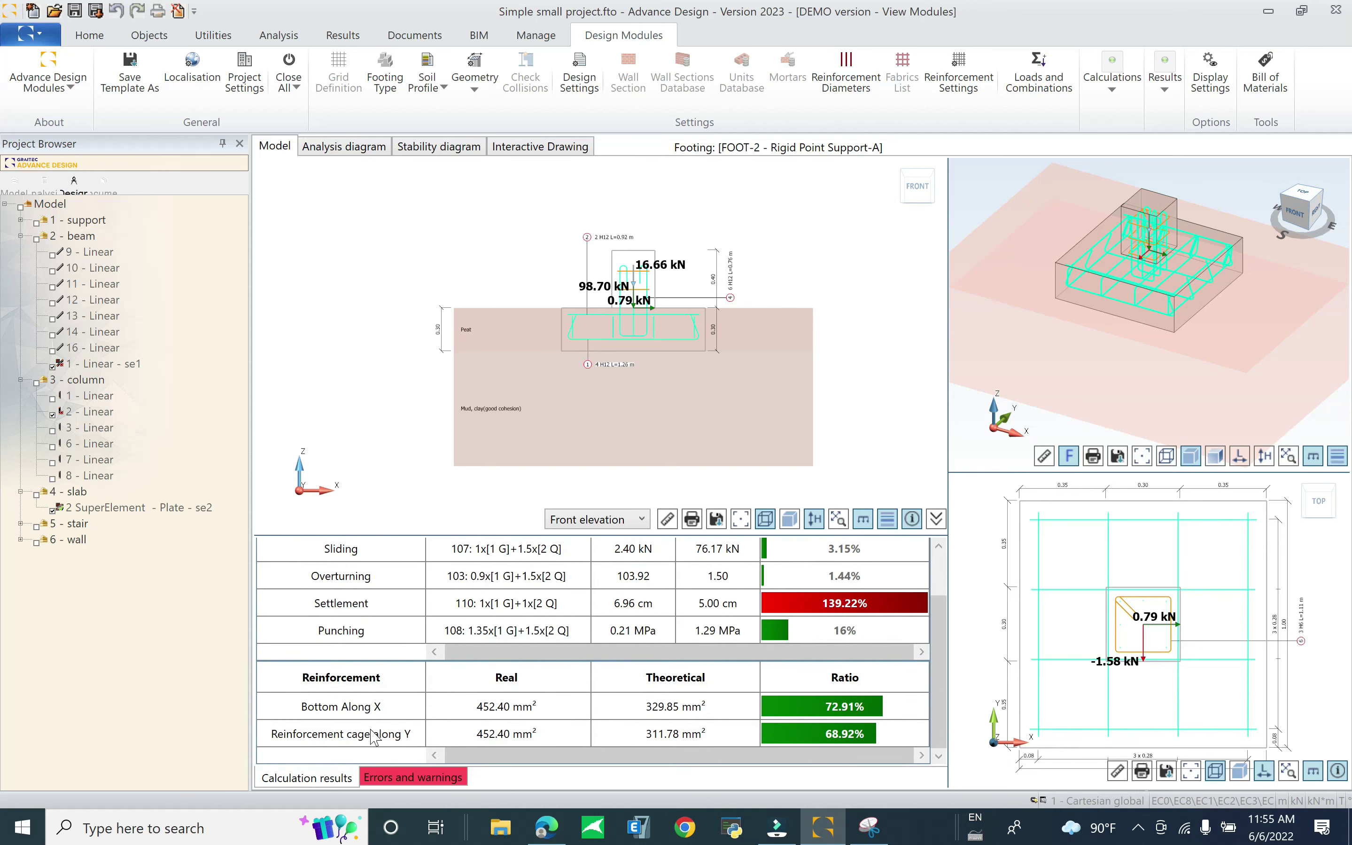
pyautogui.scroll(2, 389, 705)
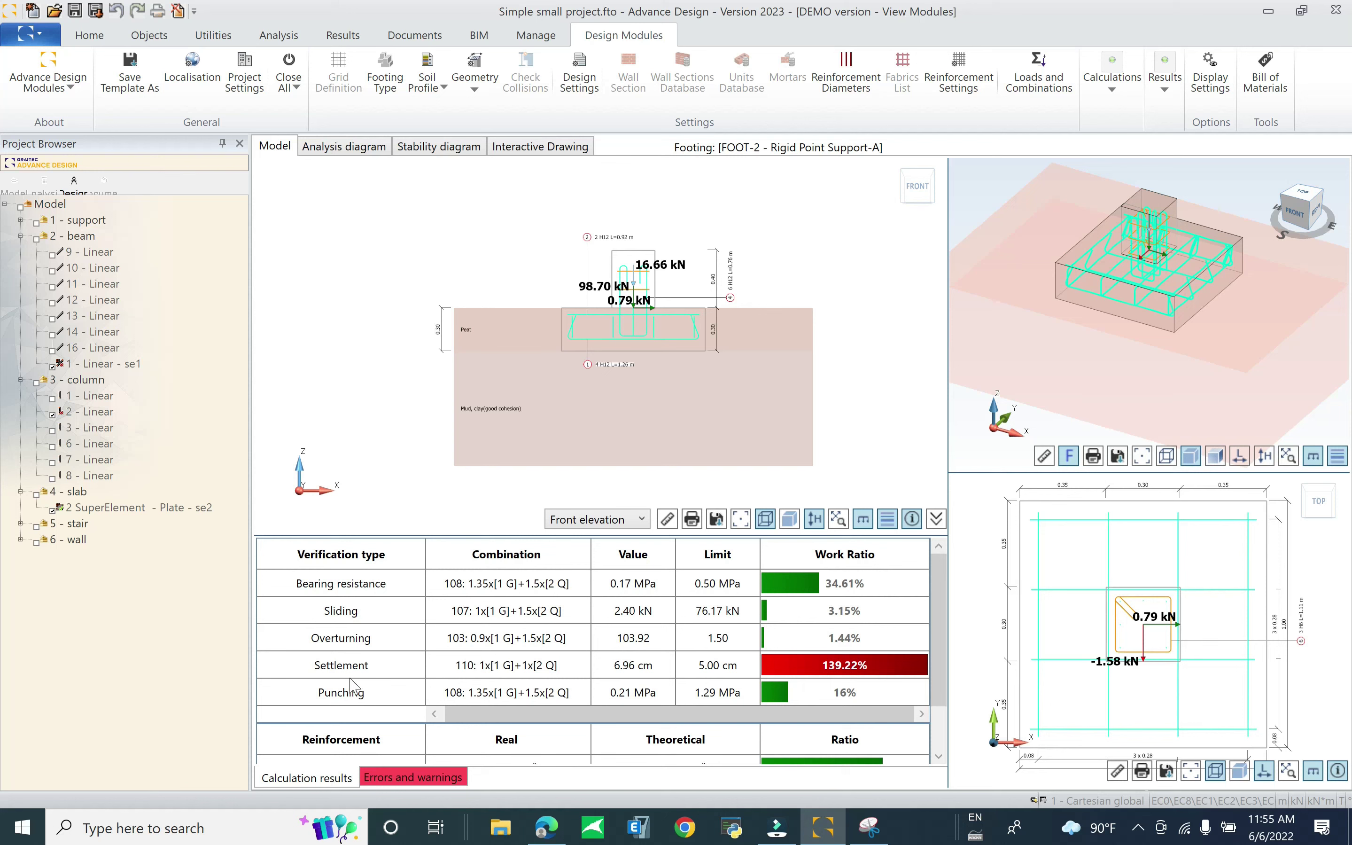
pyautogui.scroll(-2, 364, 700)
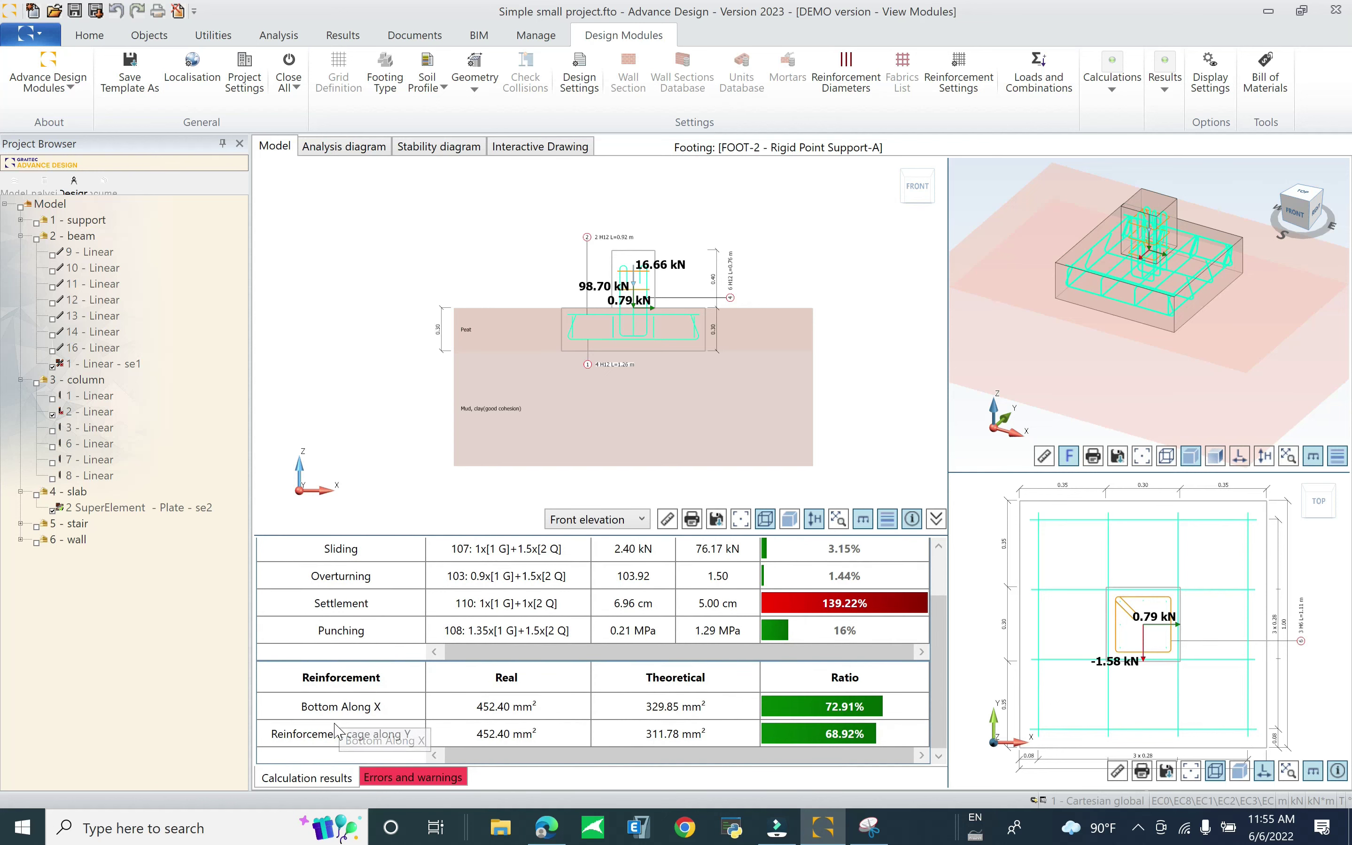
pyautogui.scroll(2, 336, 729)
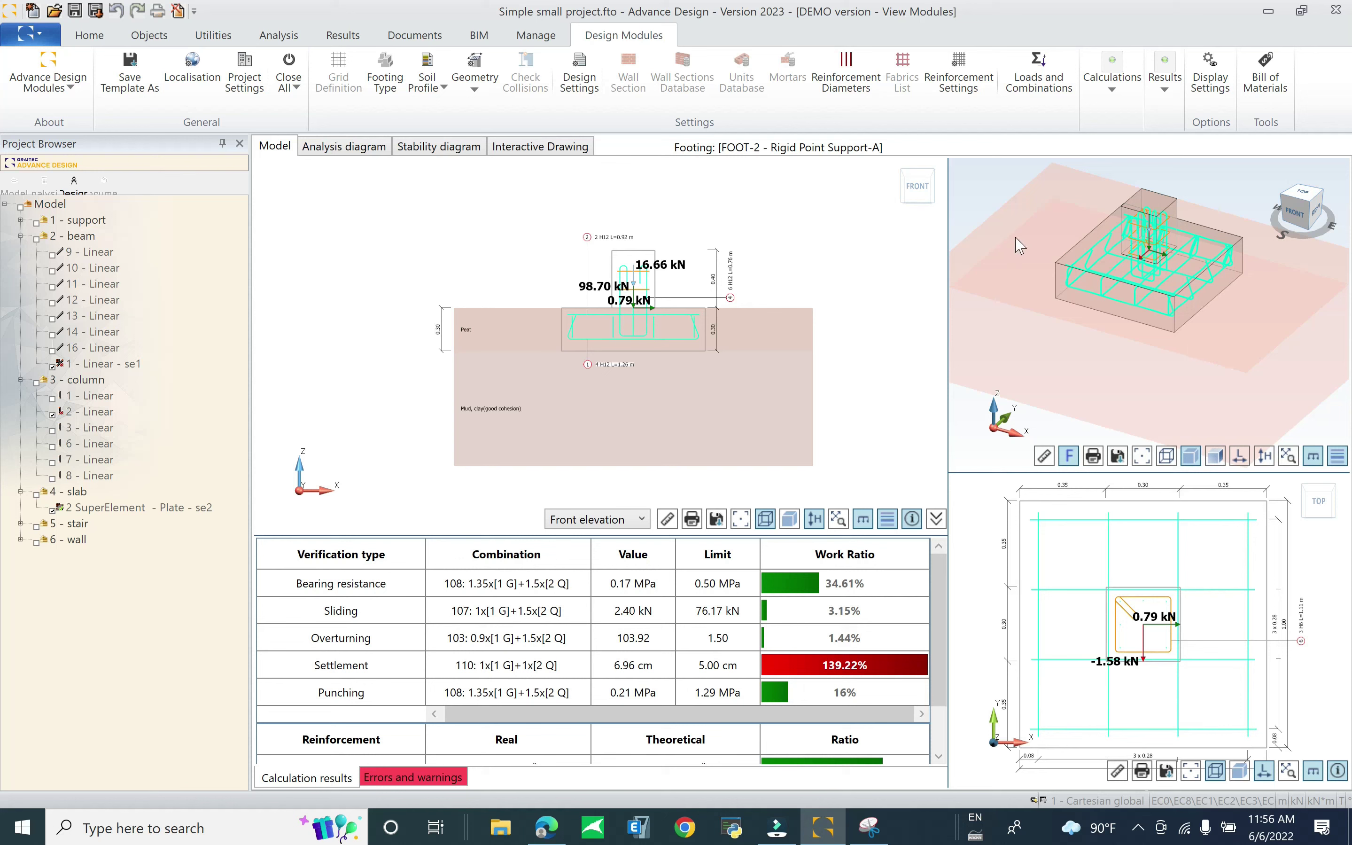
# Set the footing's bill of materials unit prices to 120 for concrete, 750 for steel and 15 for formwork, and accept
pyautogui.click(1264, 95)
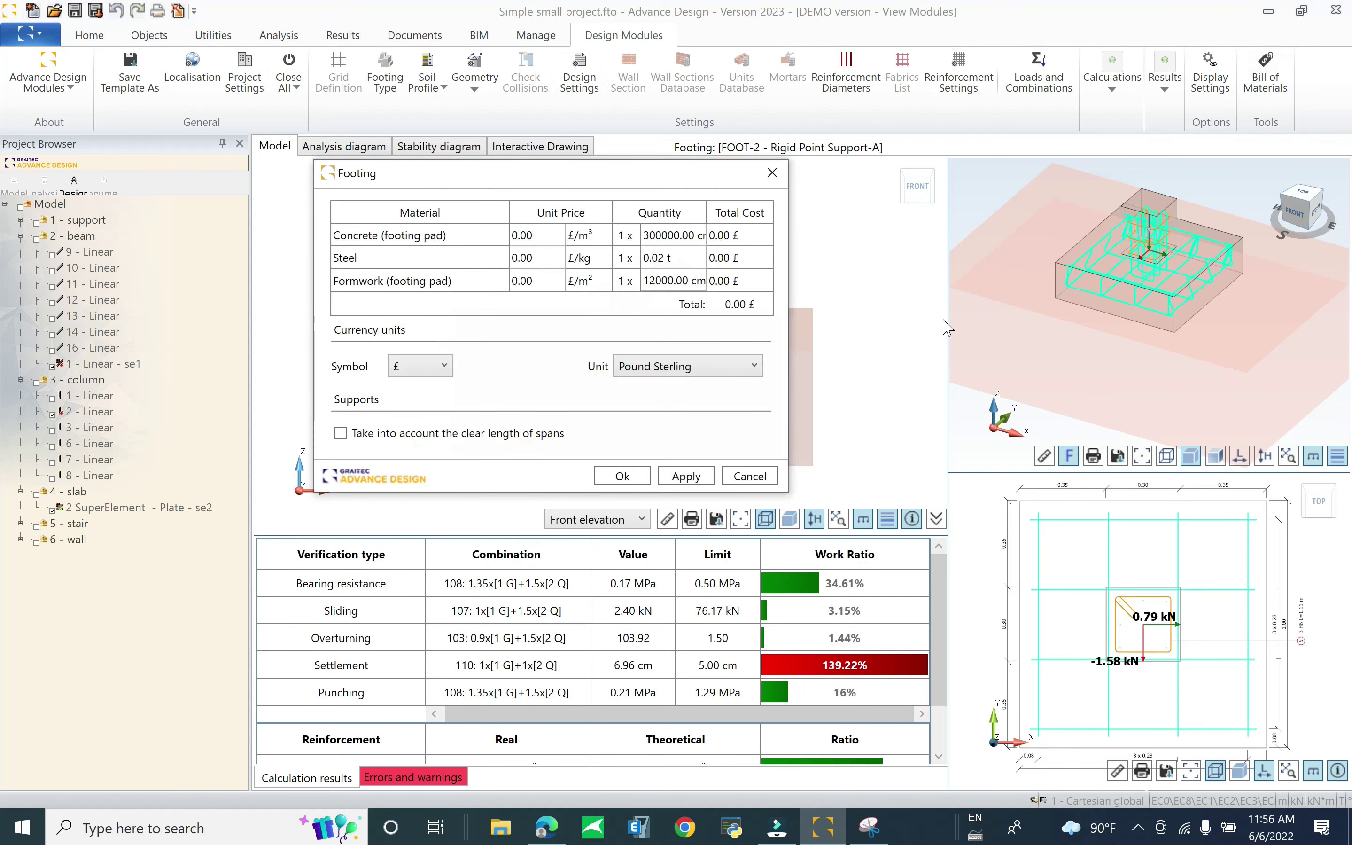
pyautogui.click(525, 257)
pyautogui.click(531, 236)
pyautogui.write('120')
pyautogui.click(555, 258)
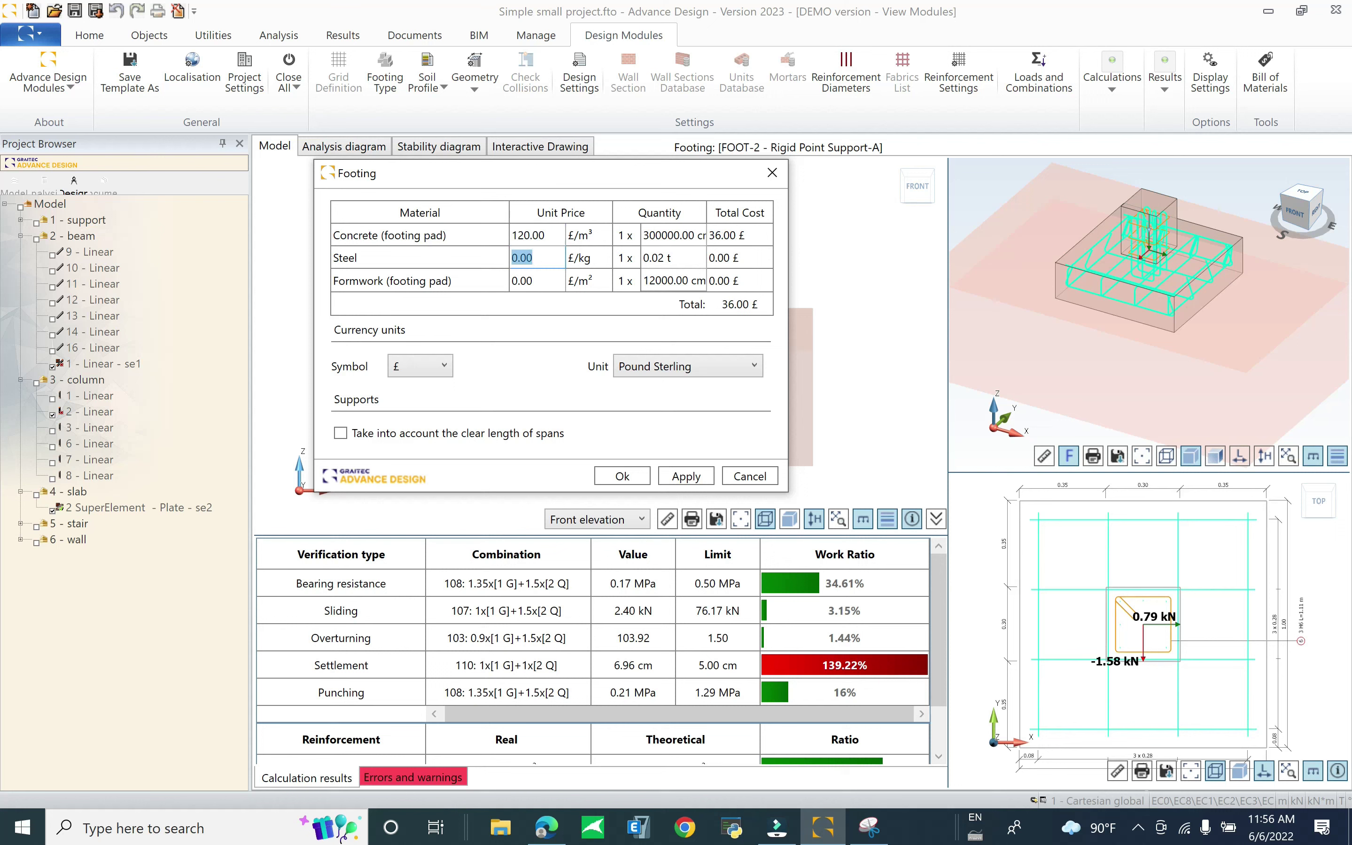
pyautogui.write('750')
pyautogui.press('Tab')
pyautogui.write('15')
pyautogui.click(622, 475)
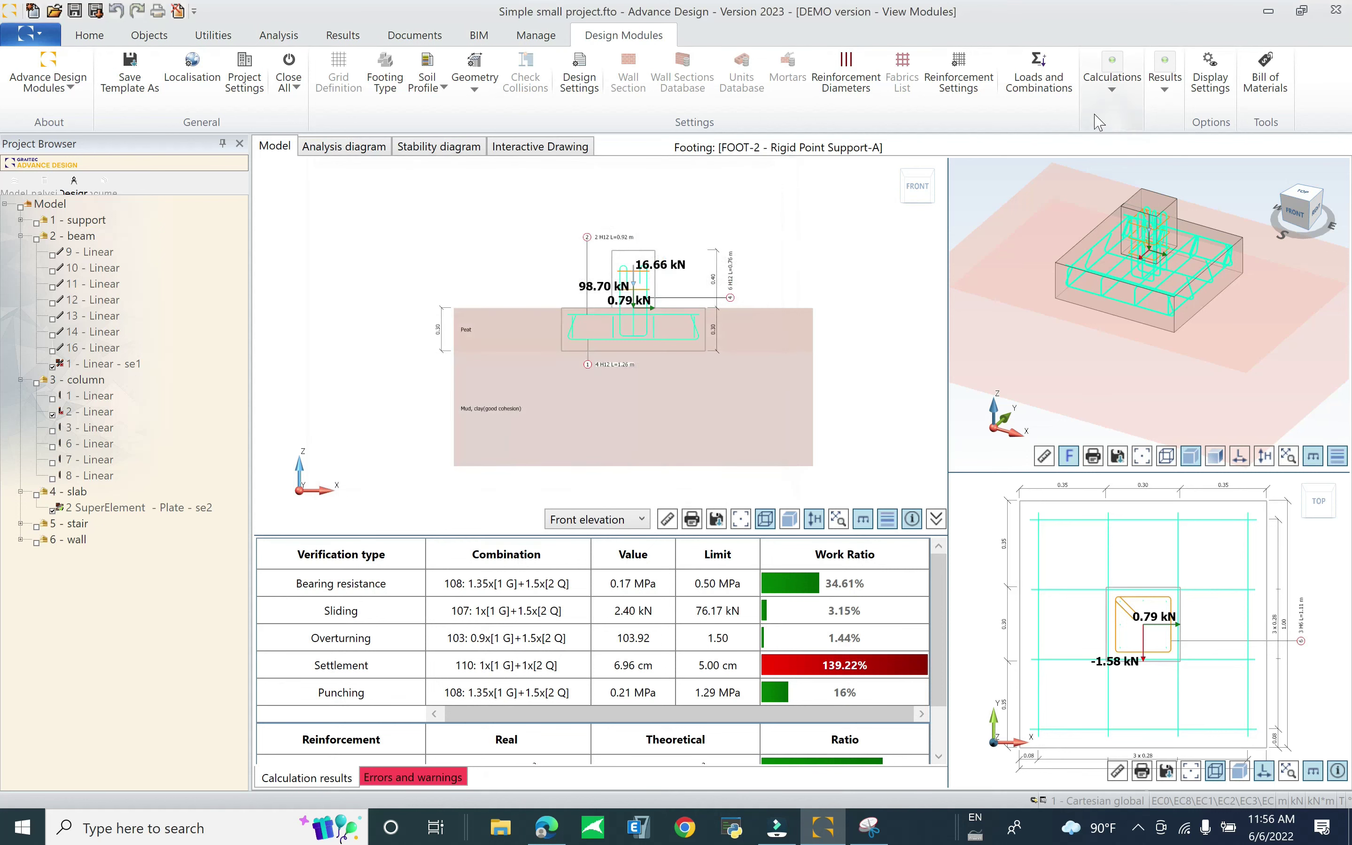
# Generate a preview of the Footing Detailed Report with all chapters included and enlarge it to full screen
pyautogui.click(1165, 89)
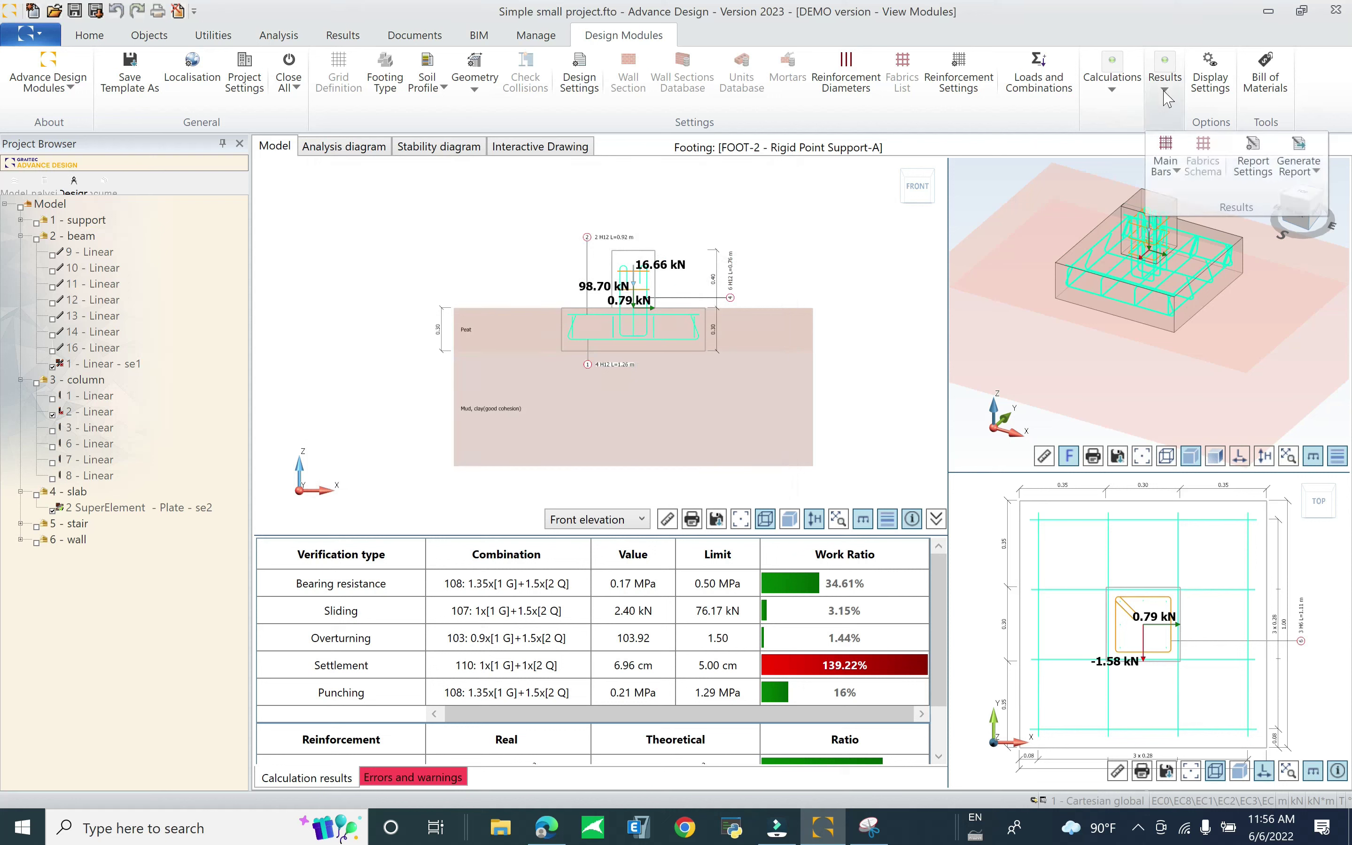
pyautogui.click(1263, 162)
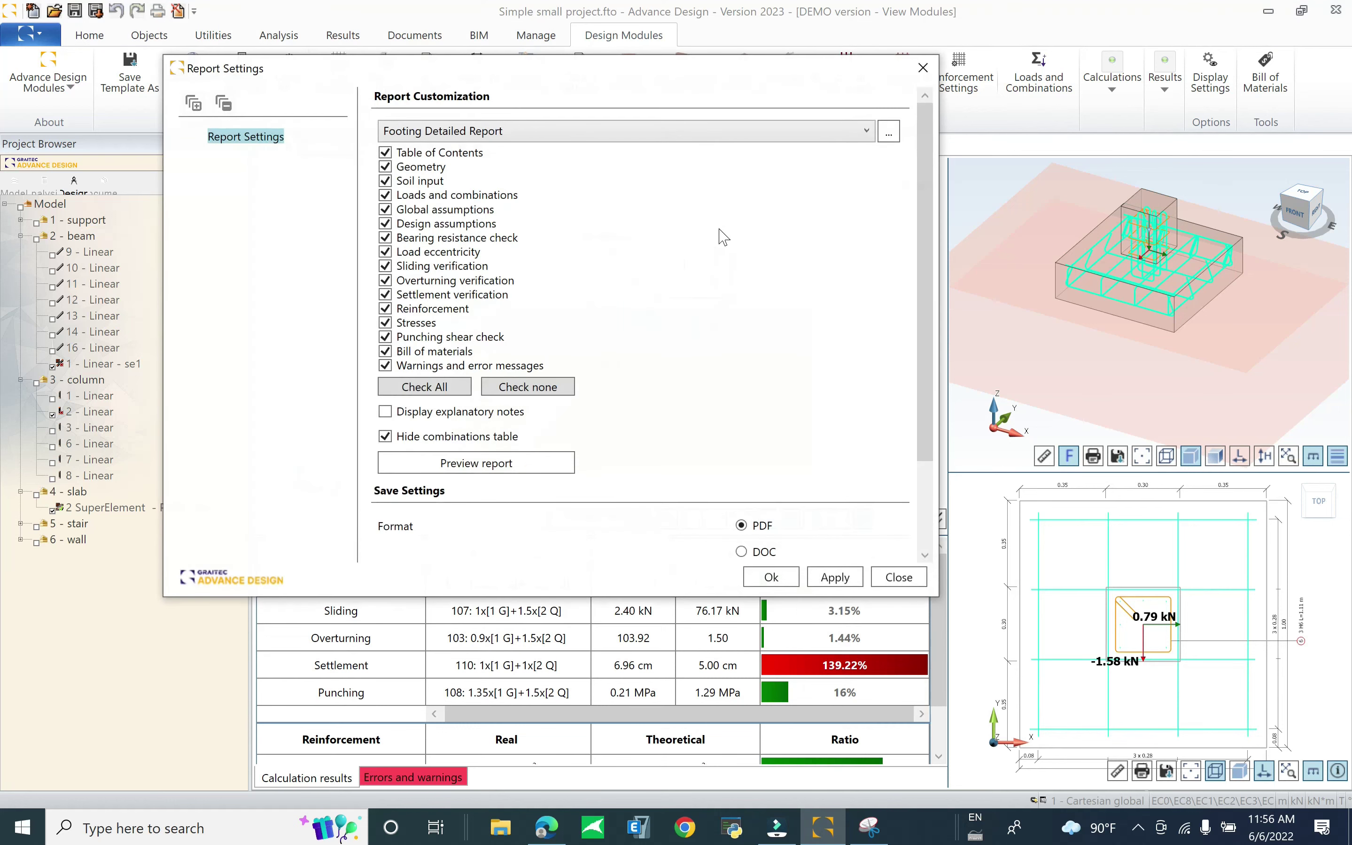
pyautogui.click(534, 132)
pyautogui.click(531, 132)
pyautogui.click(423, 476)
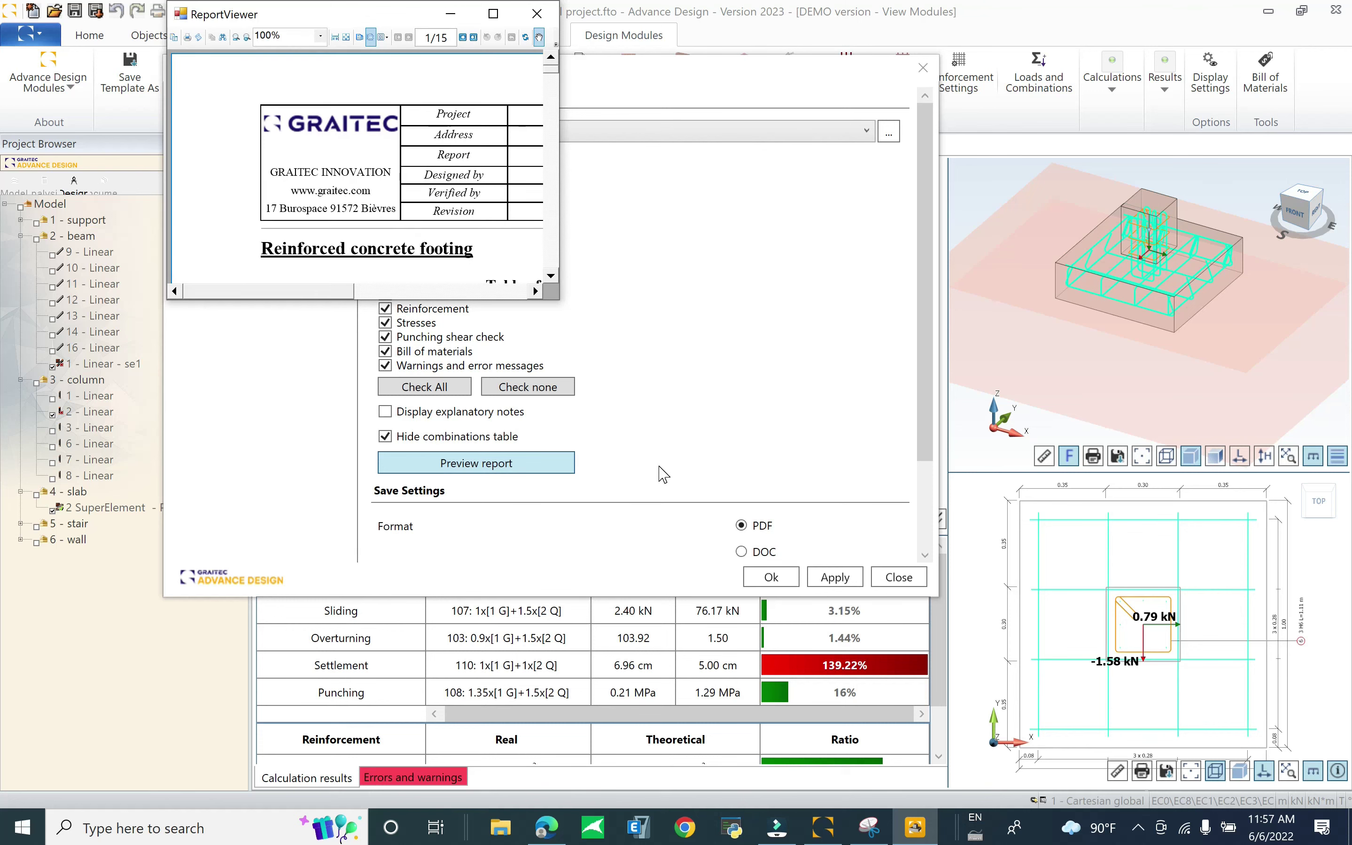
pyautogui.click(496, 14)
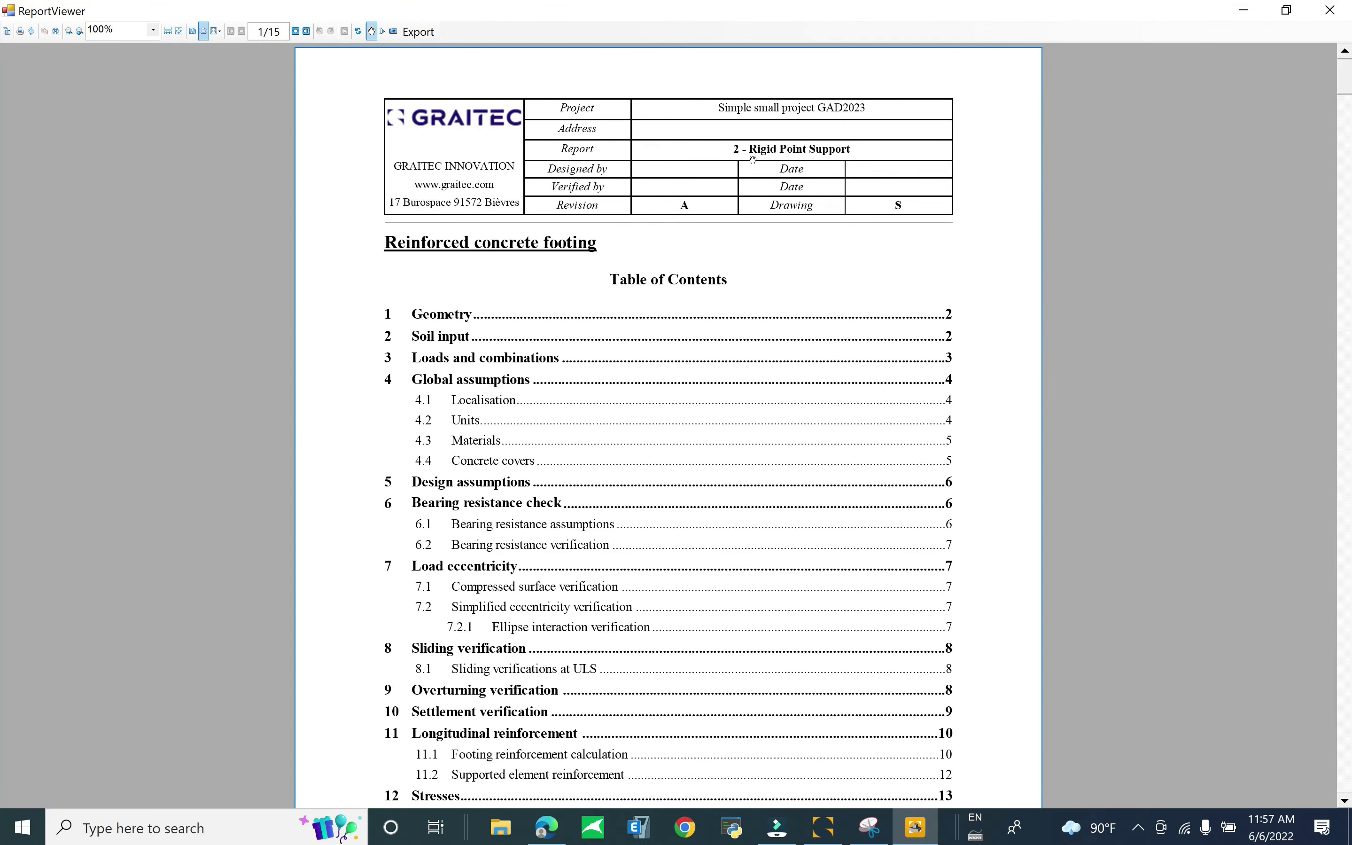
# Read the report's contents, footing geometry, soil layers, loads and combinations, materials, concrete covers and design assumptions
pyautogui.scroll(-8, 1038, 266)
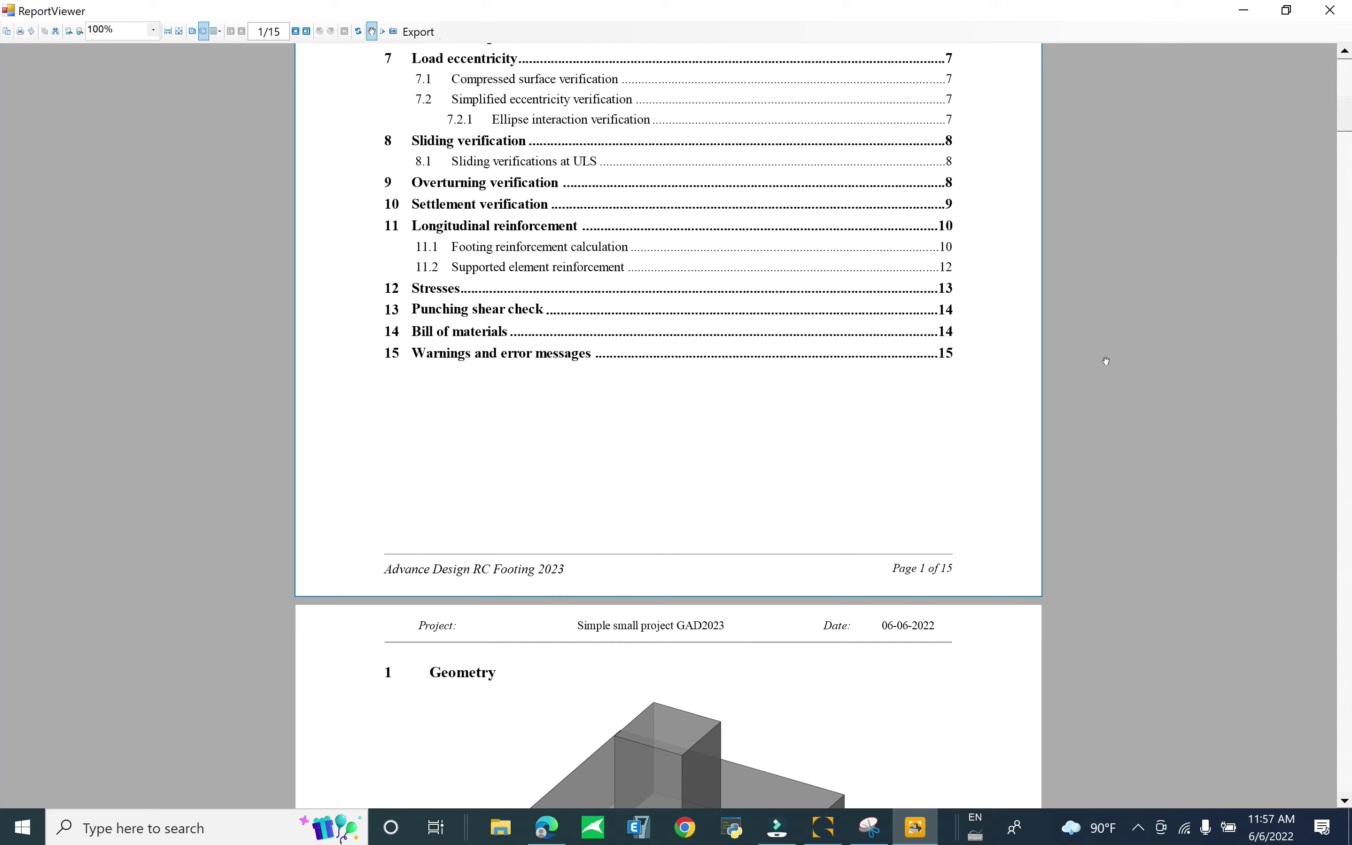
pyautogui.scroll(-5, 1109, 363)
pyautogui.scroll(-3, 637, 433)
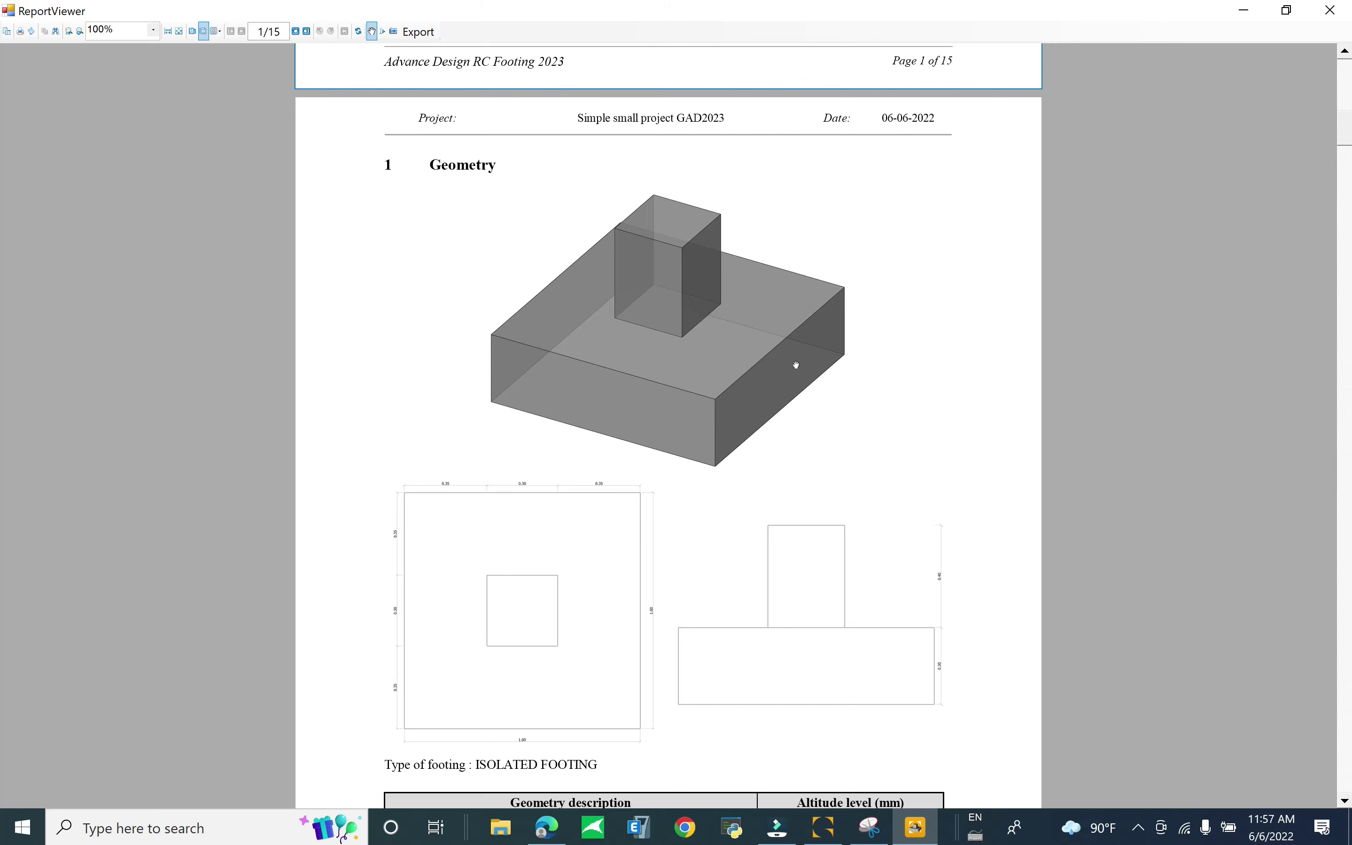
pyautogui.scroll(-3, 505, 479)
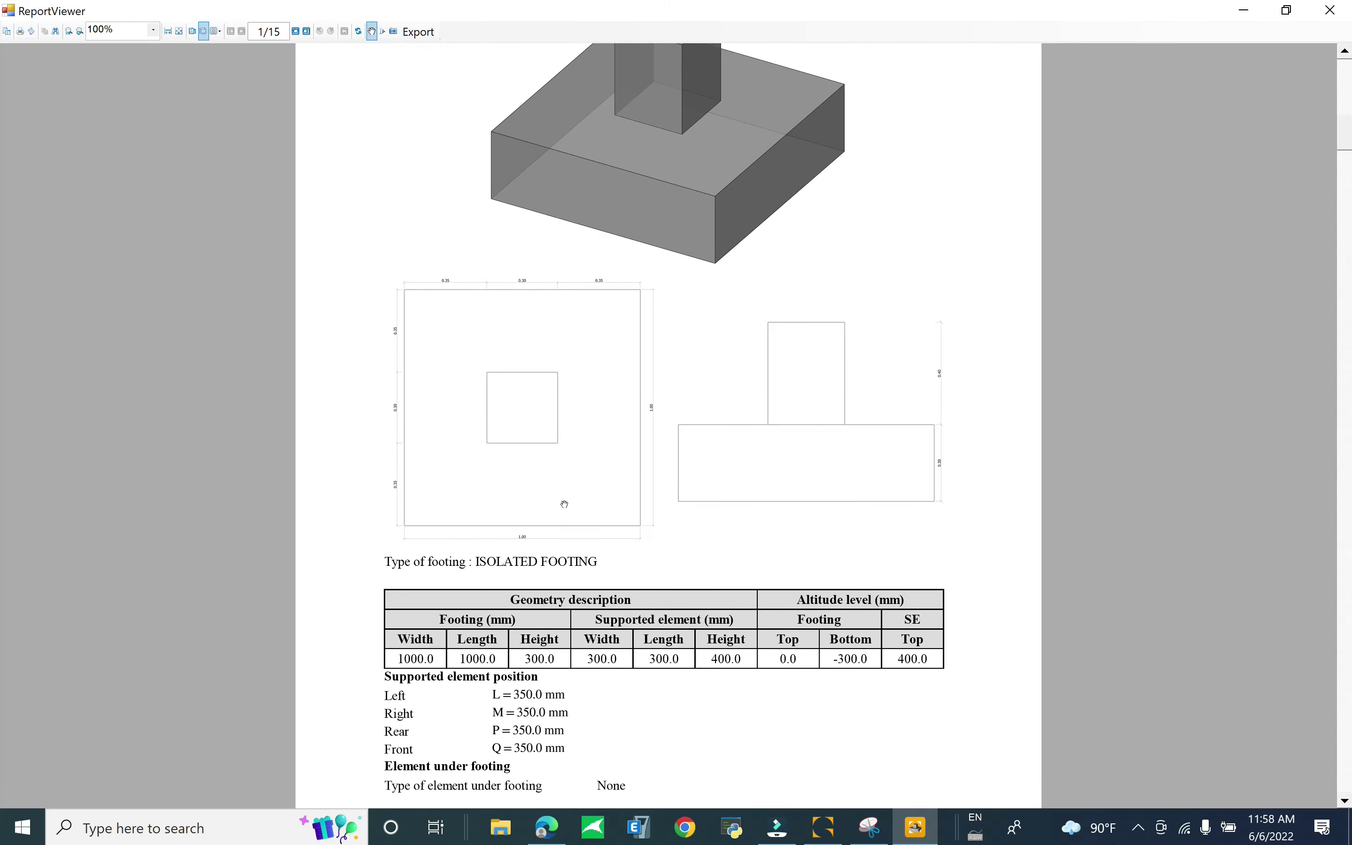
pyautogui.scroll(-9, 771, 547)
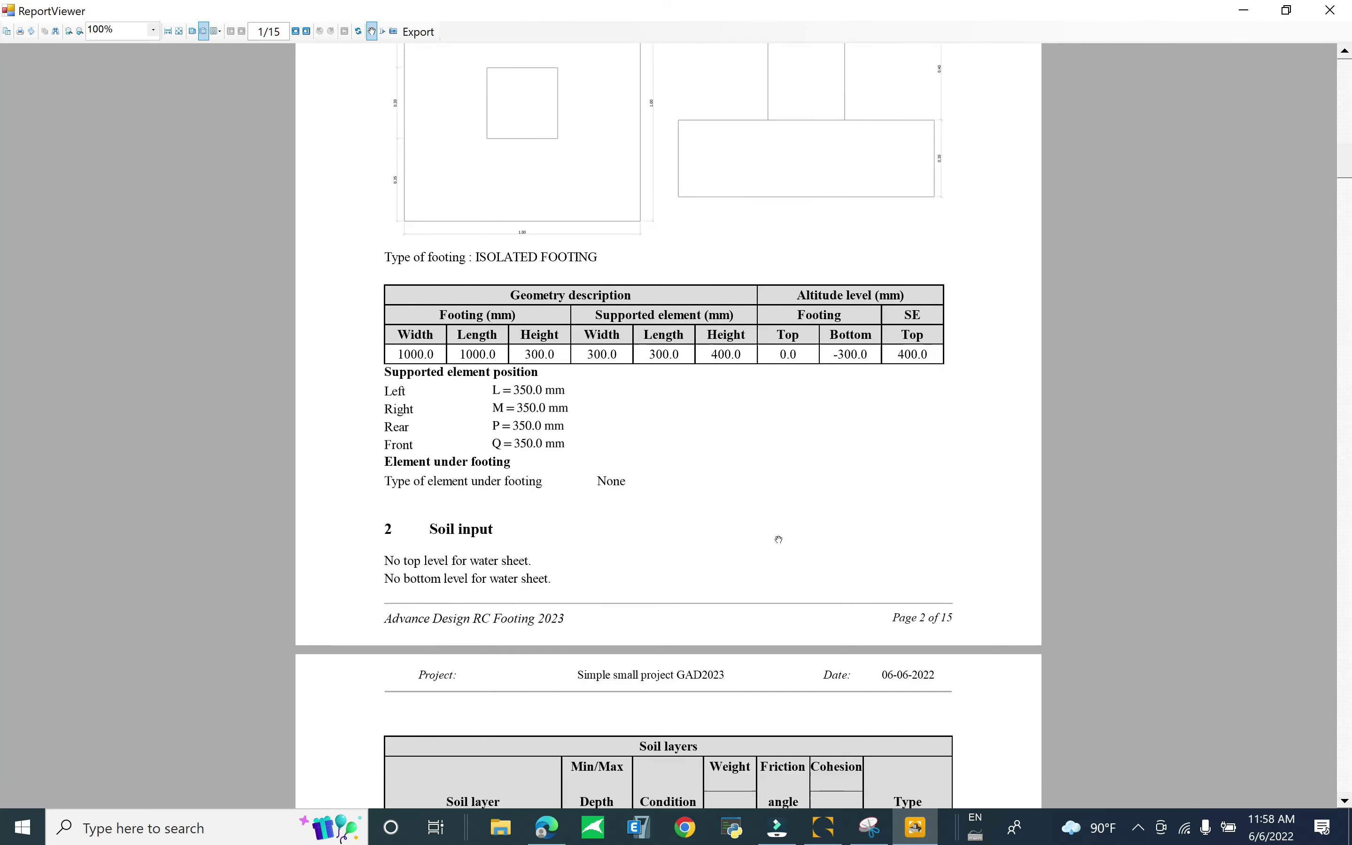
pyautogui.scroll(-5, 781, 538)
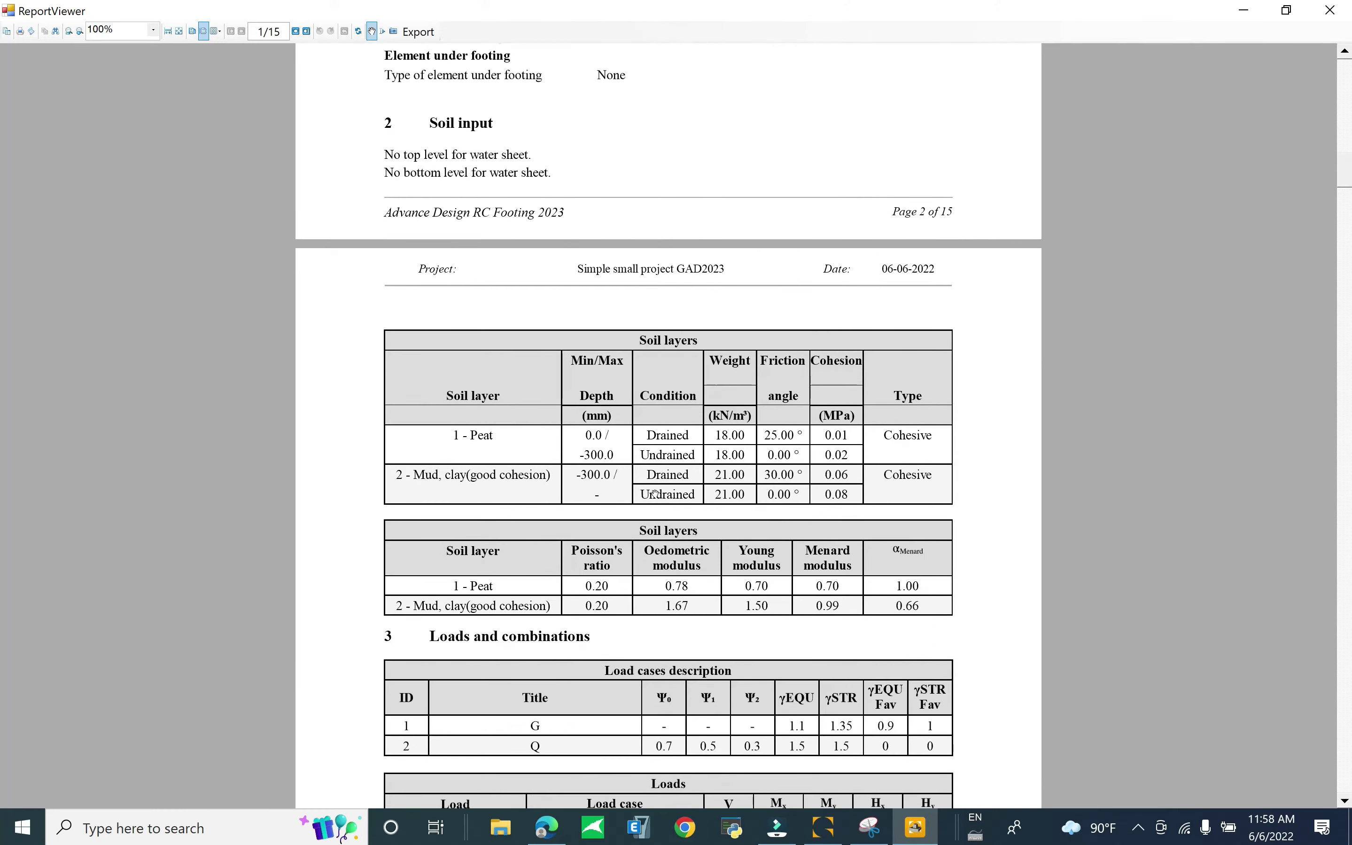
pyautogui.scroll(-20, 673, 436)
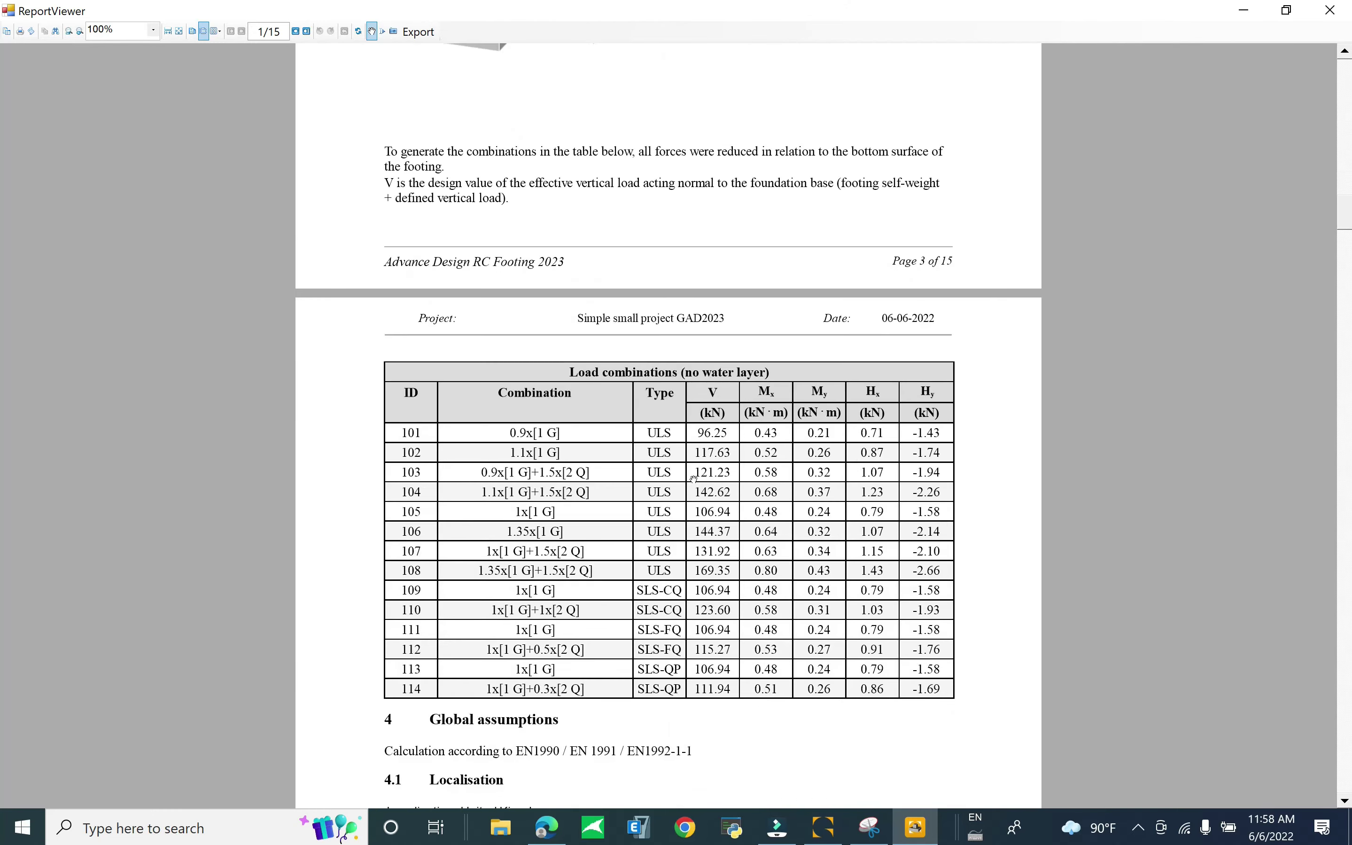
pyautogui.scroll(-3, 770, 490)
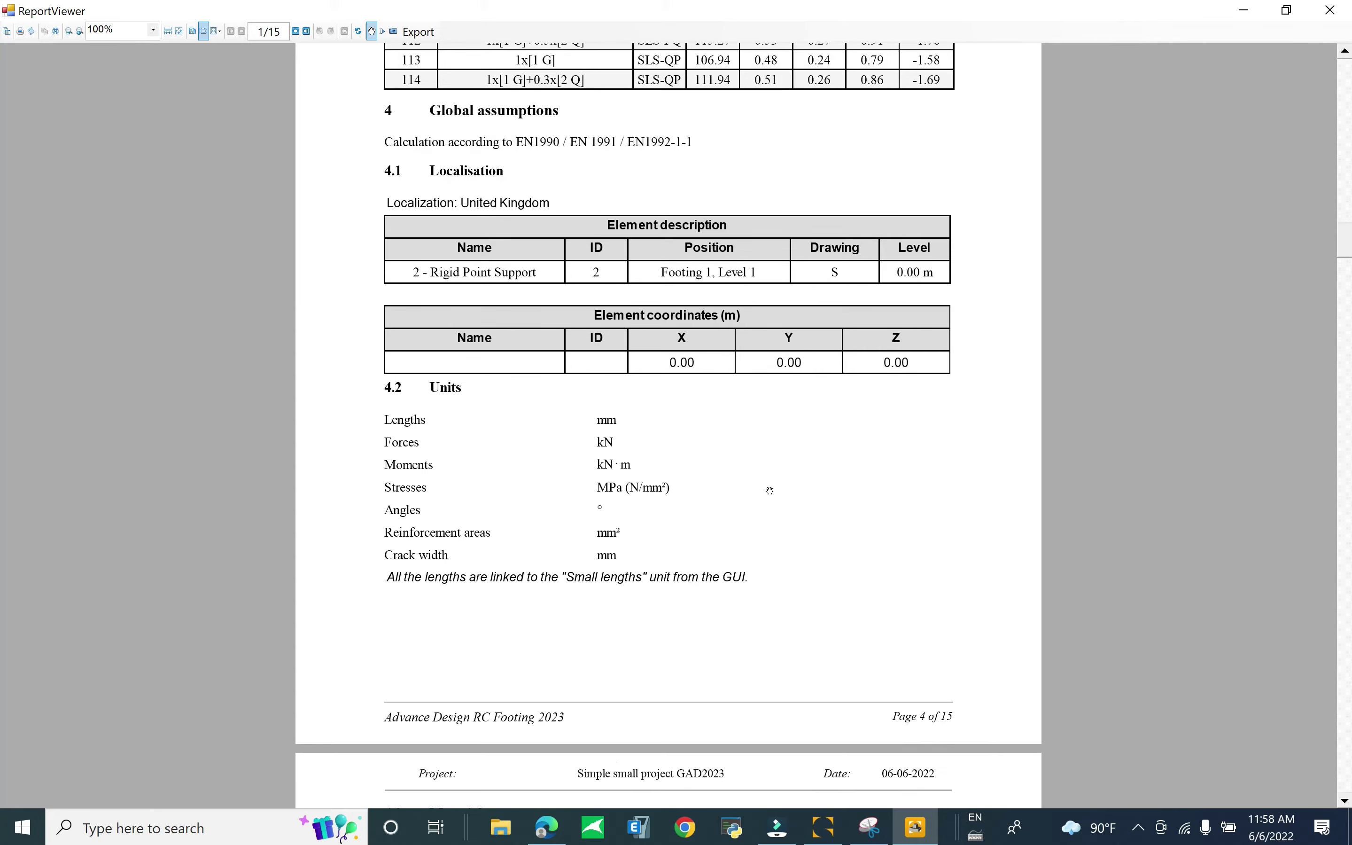
pyautogui.scroll(-14, 608, 243)
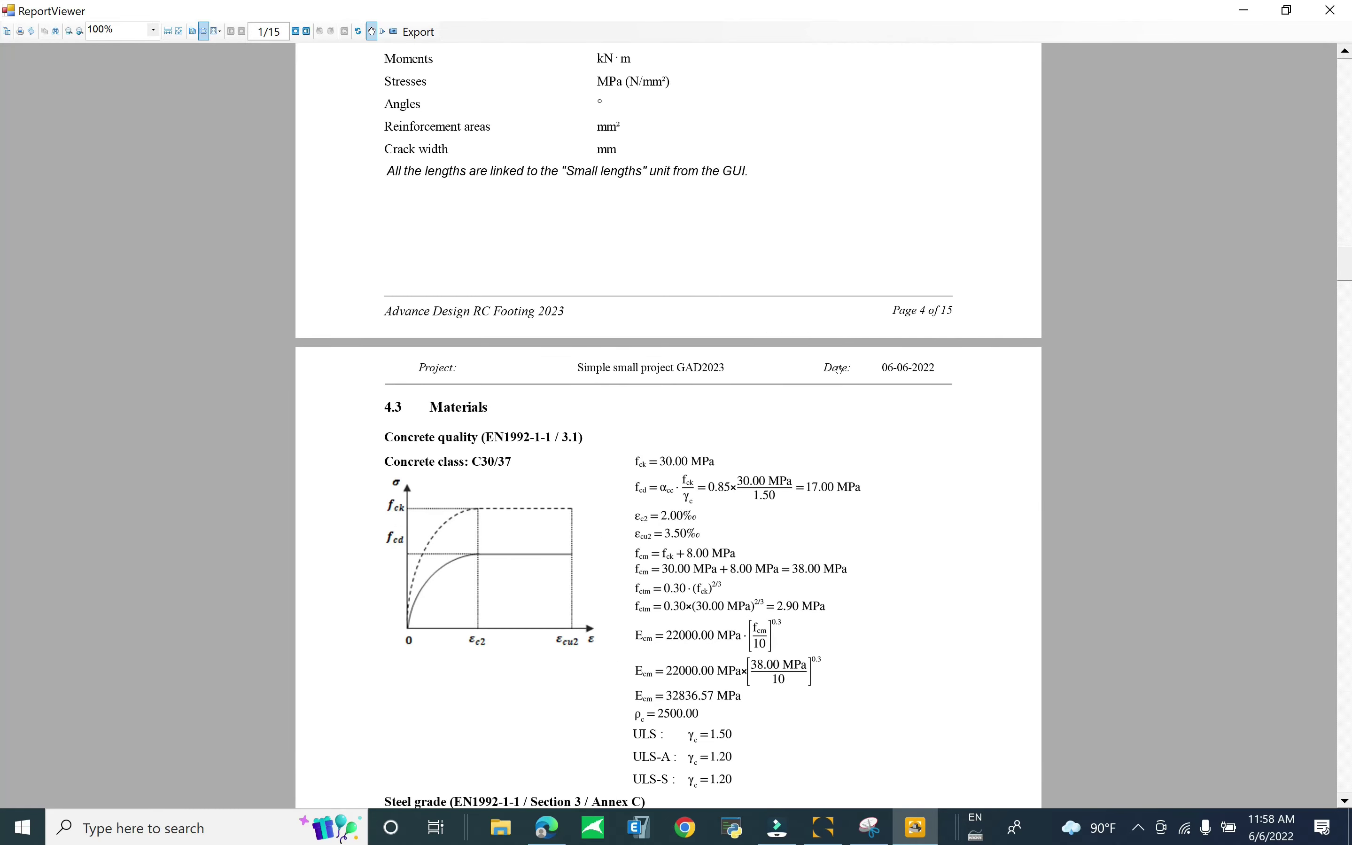
pyautogui.scroll(-10, 826, 209)
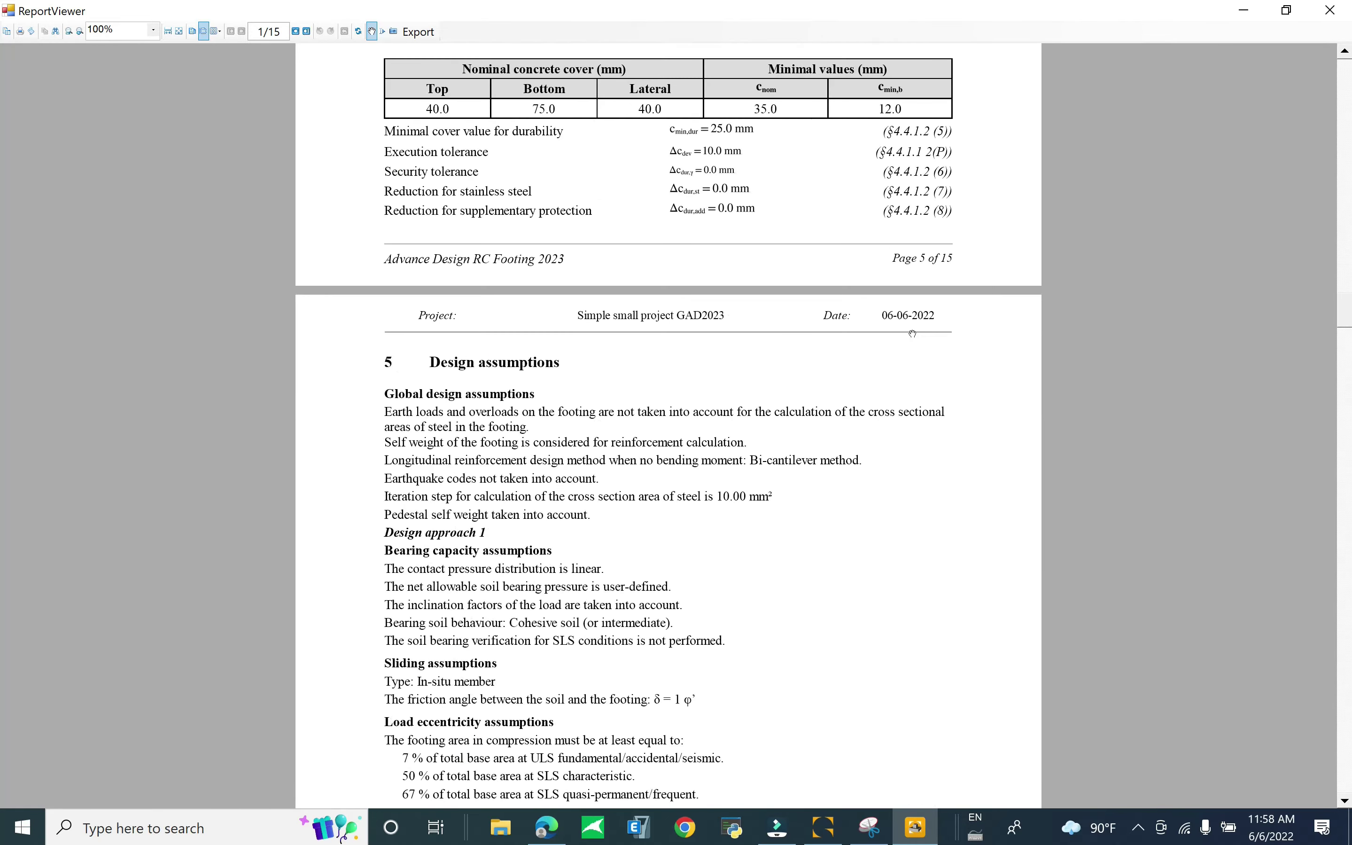
pyautogui.scroll(5, 912, 331)
pyautogui.scroll(-15, 909, 334)
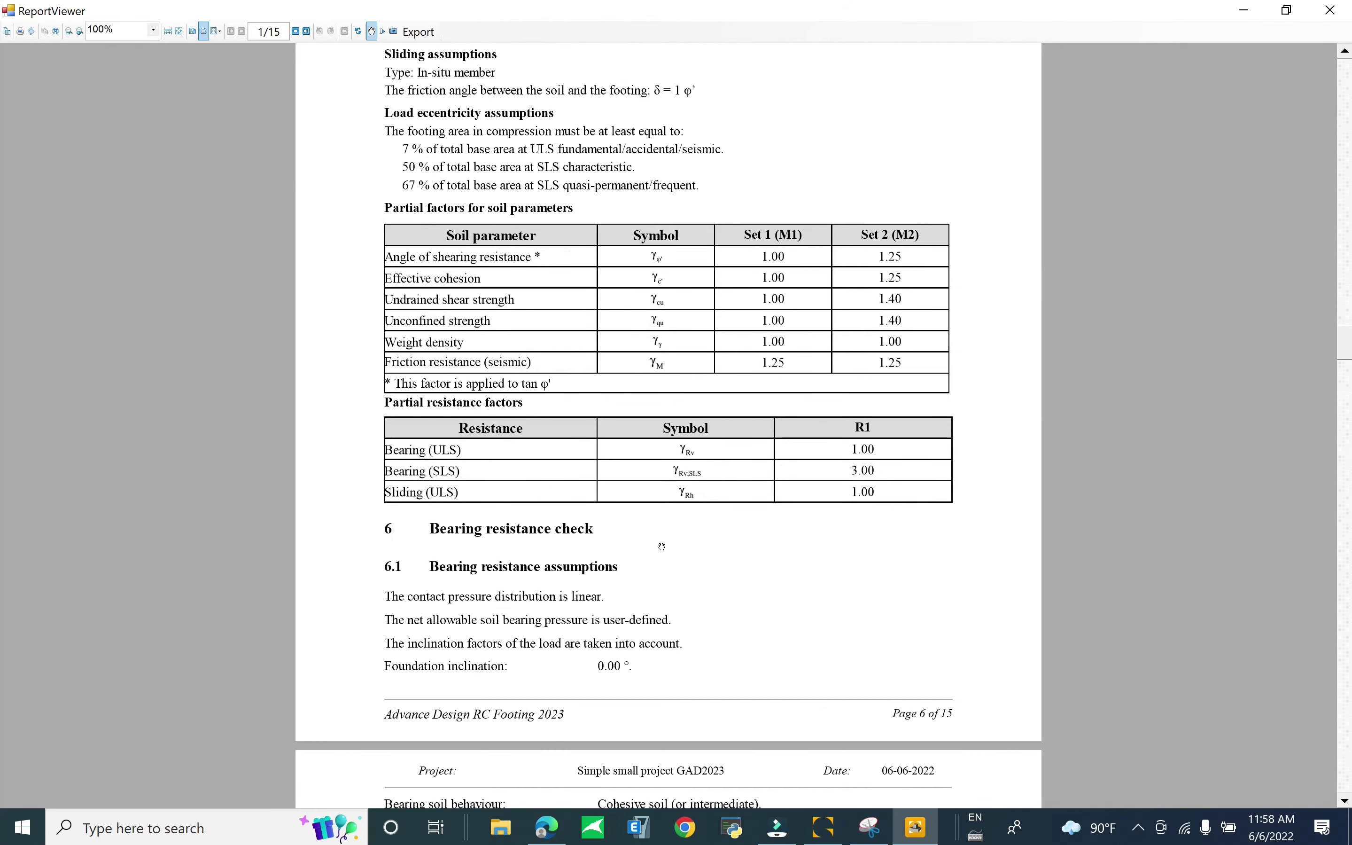
# Examine the report's bearing, eccentricity, sliding, overturning and settlement verifications, then its reinforcement, stress and punching shear checks
pyautogui.scroll(-5, 629, 545)
pyautogui.scroll(-1, 805, 534)
pyautogui.scroll(-3, 805, 532)
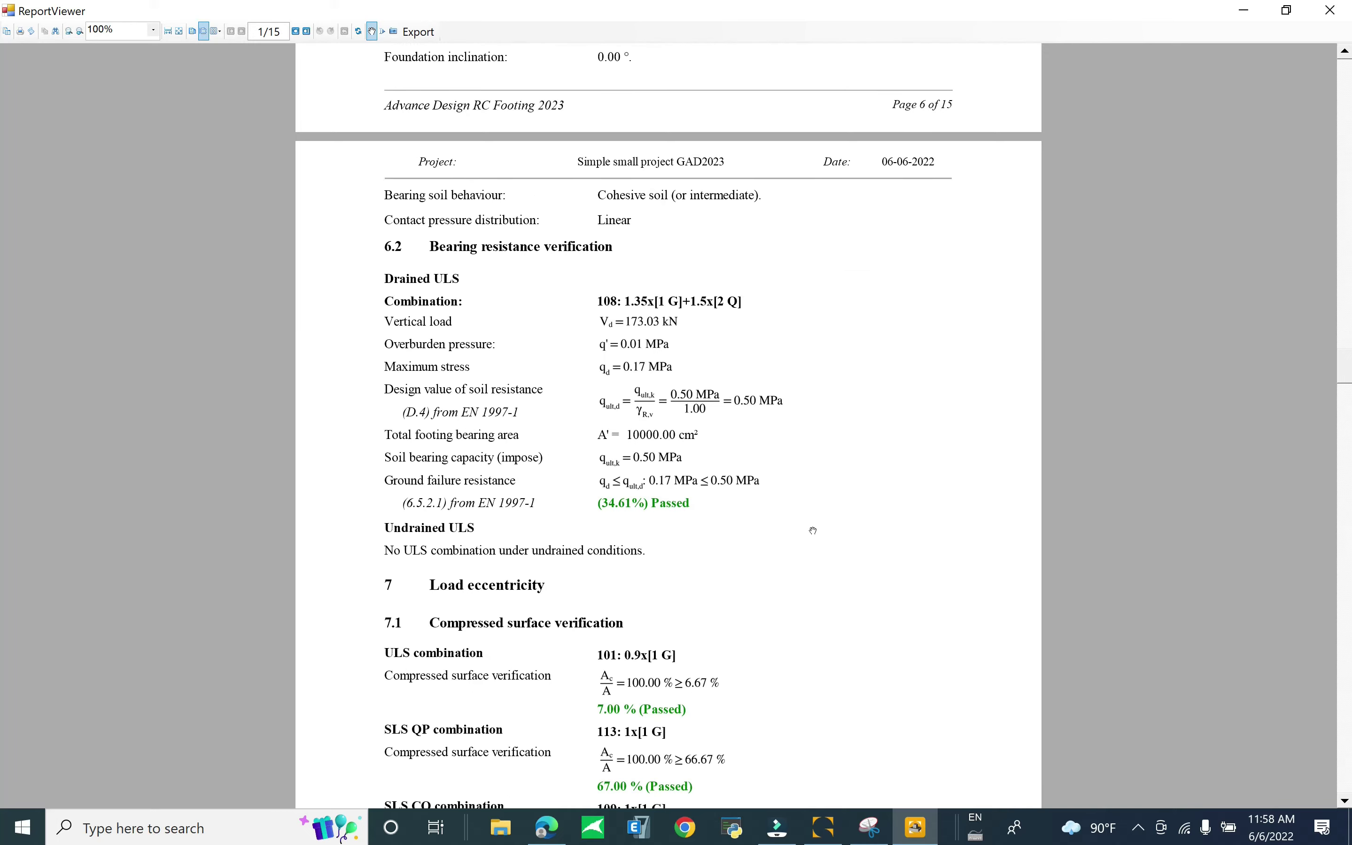
pyautogui.scroll(-5, 823, 524)
pyautogui.scroll(-9, 844, 528)
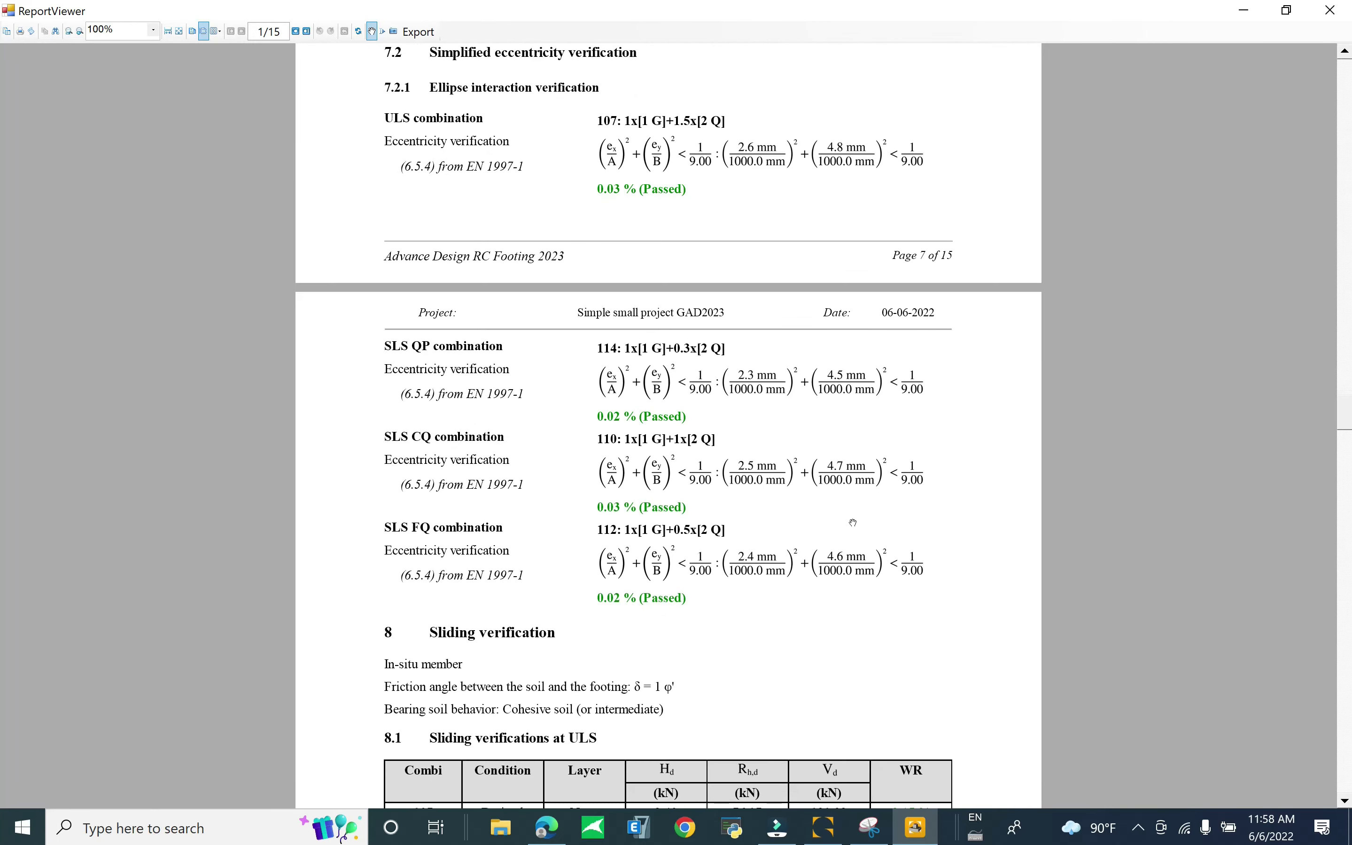
pyautogui.scroll(10, 854, 523)
pyautogui.scroll(2, 873, 529)
pyautogui.scroll(-20, 873, 526)
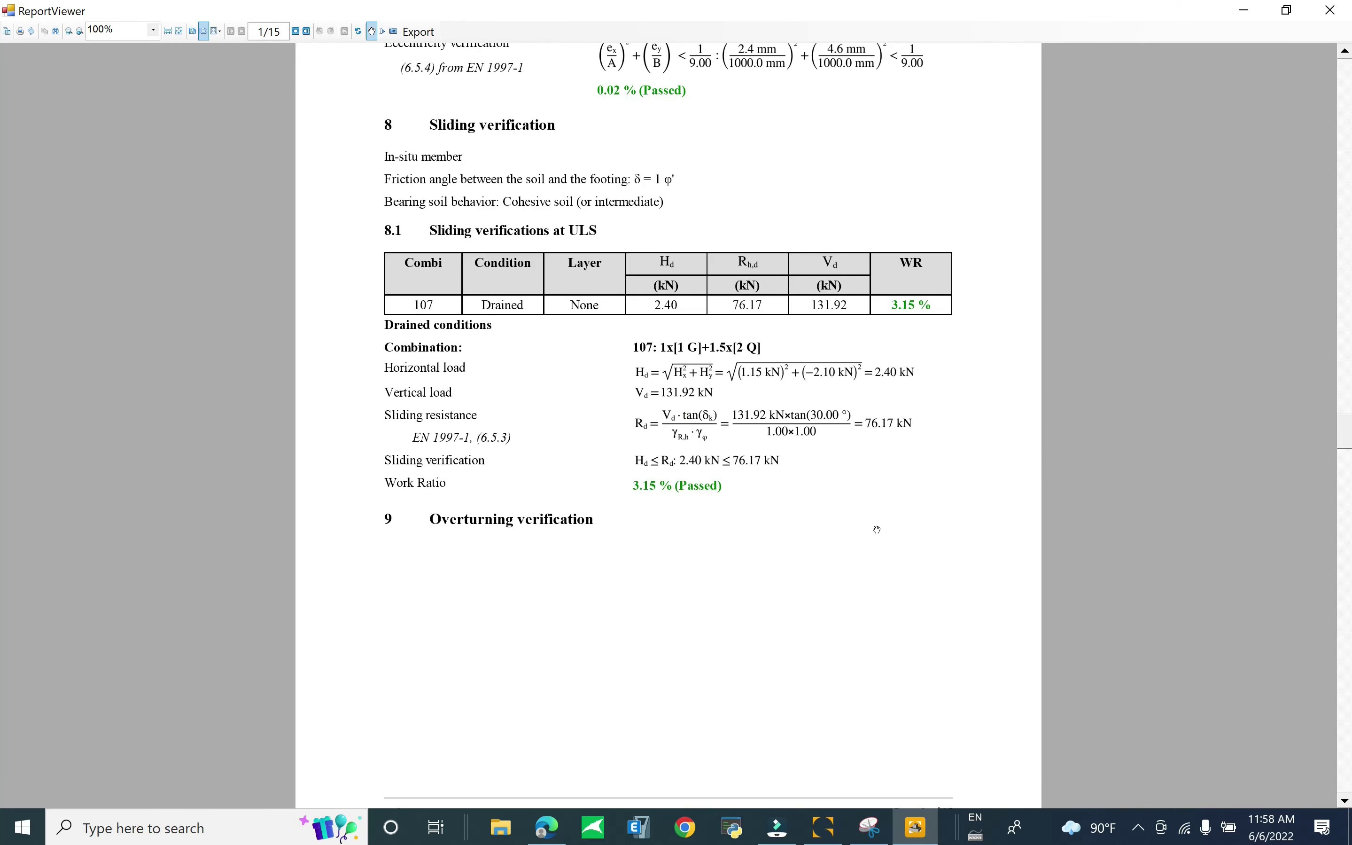
pyautogui.scroll(-20, 877, 528)
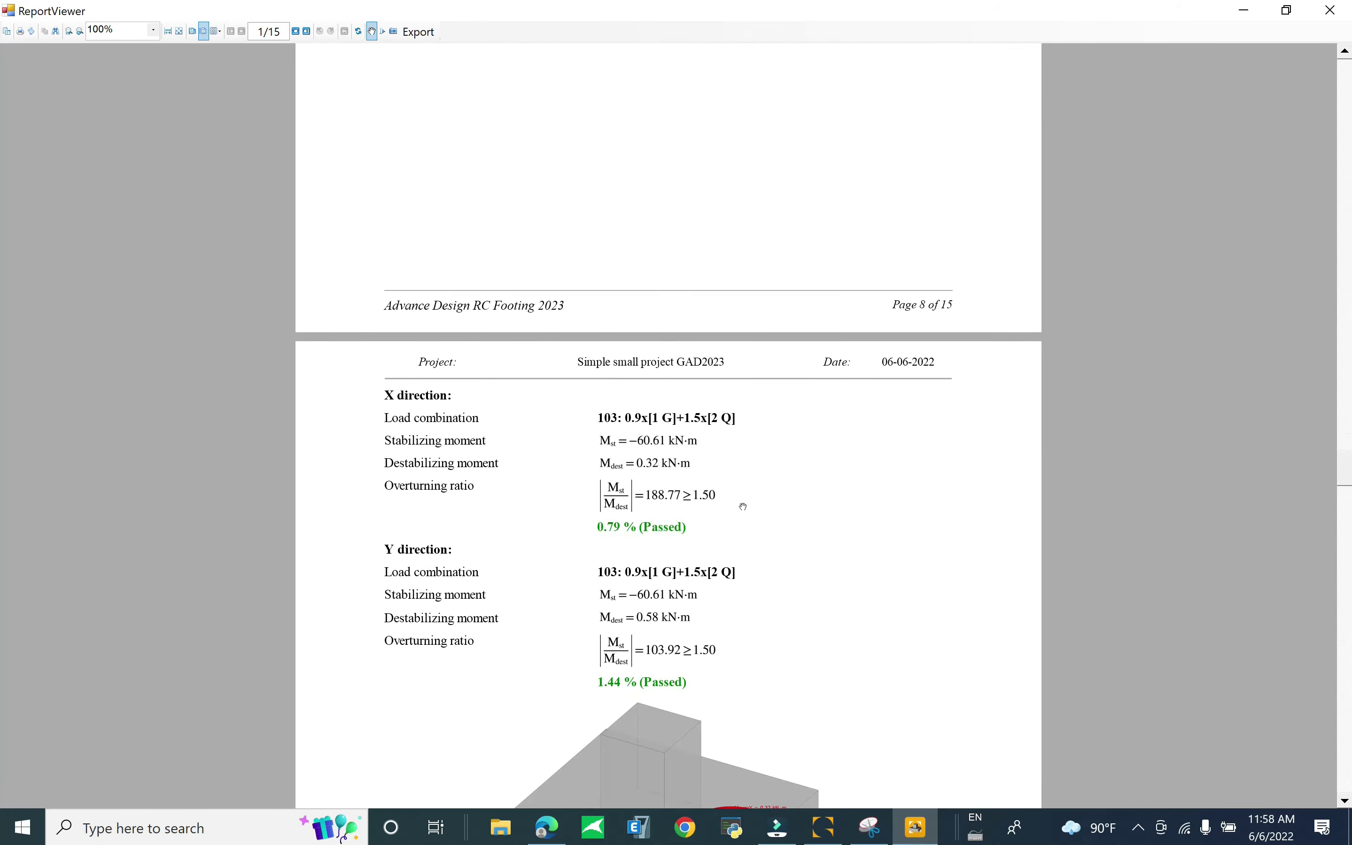
pyautogui.scroll(4, 833, 540)
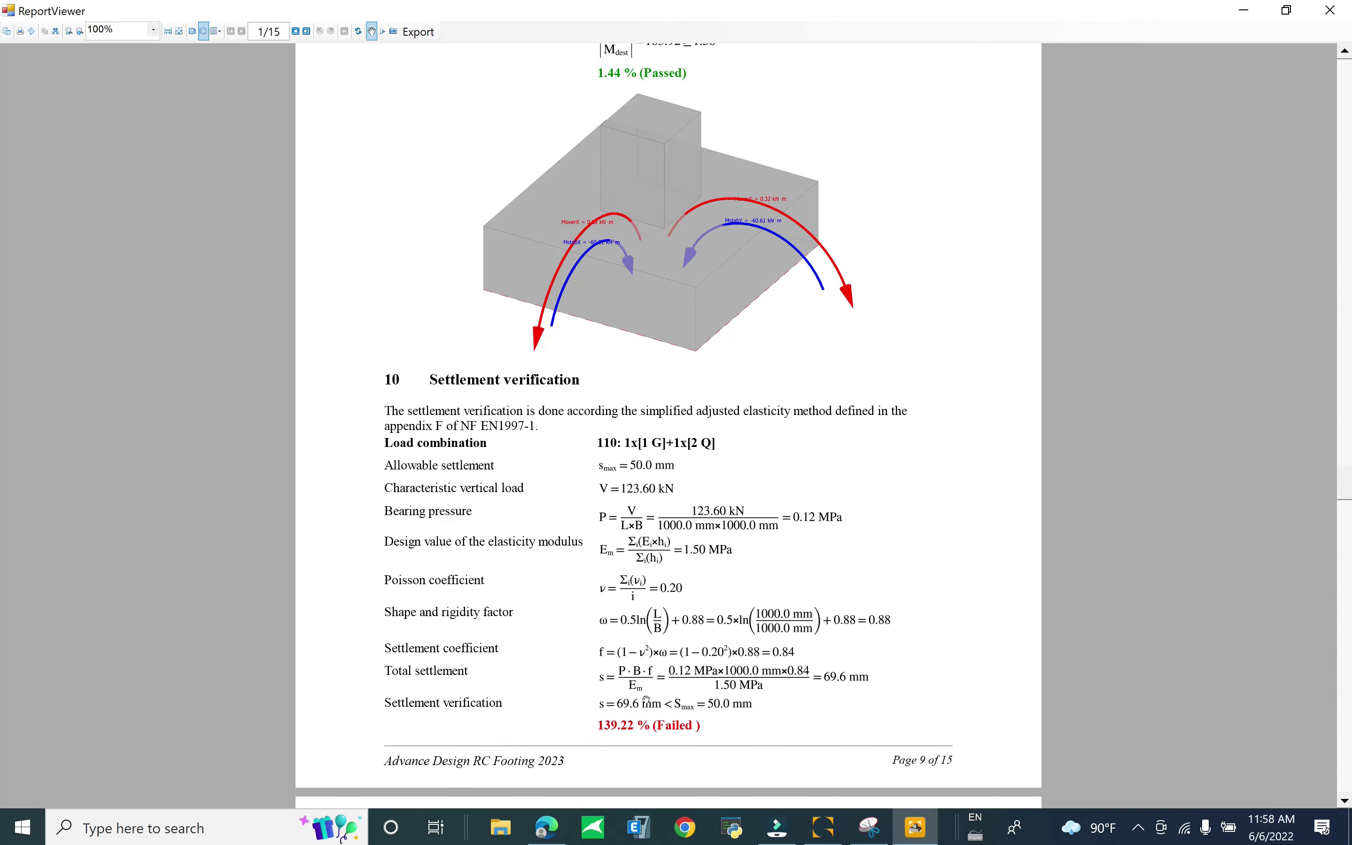
pyautogui.scroll(-15, 765, 675)
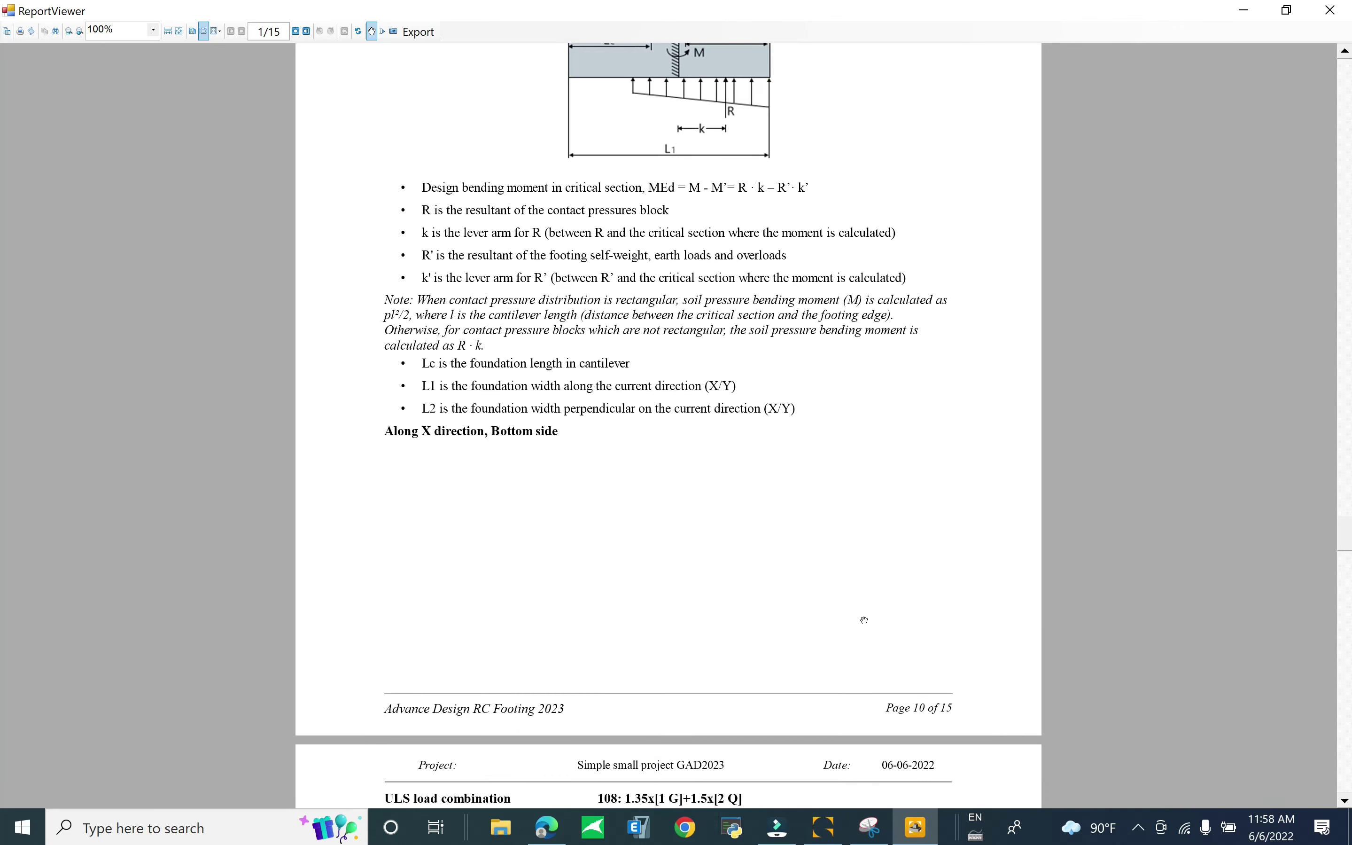
pyautogui.scroll(-13, 866, 619)
pyautogui.scroll(-20, 871, 616)
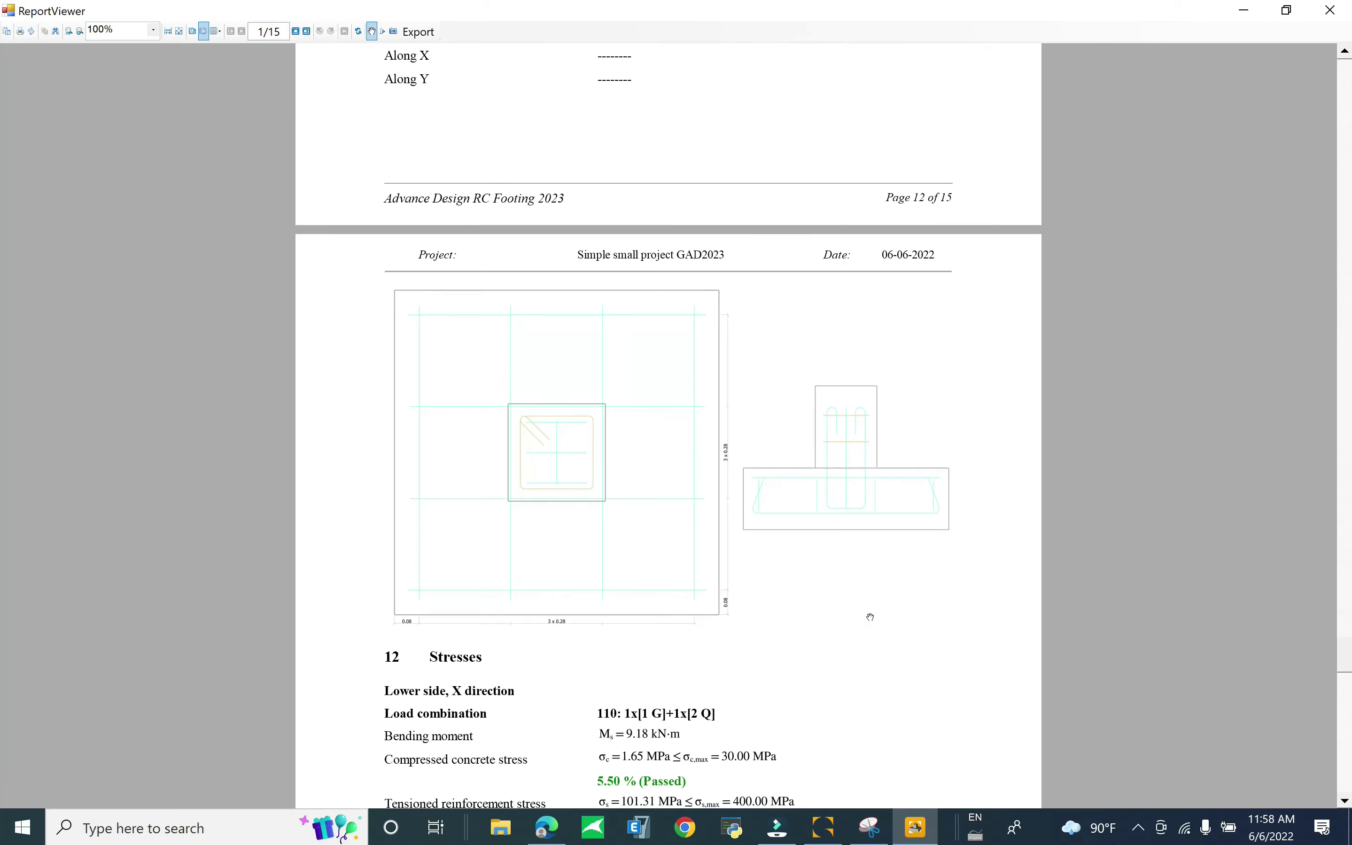
pyautogui.scroll(-20, 870, 617)
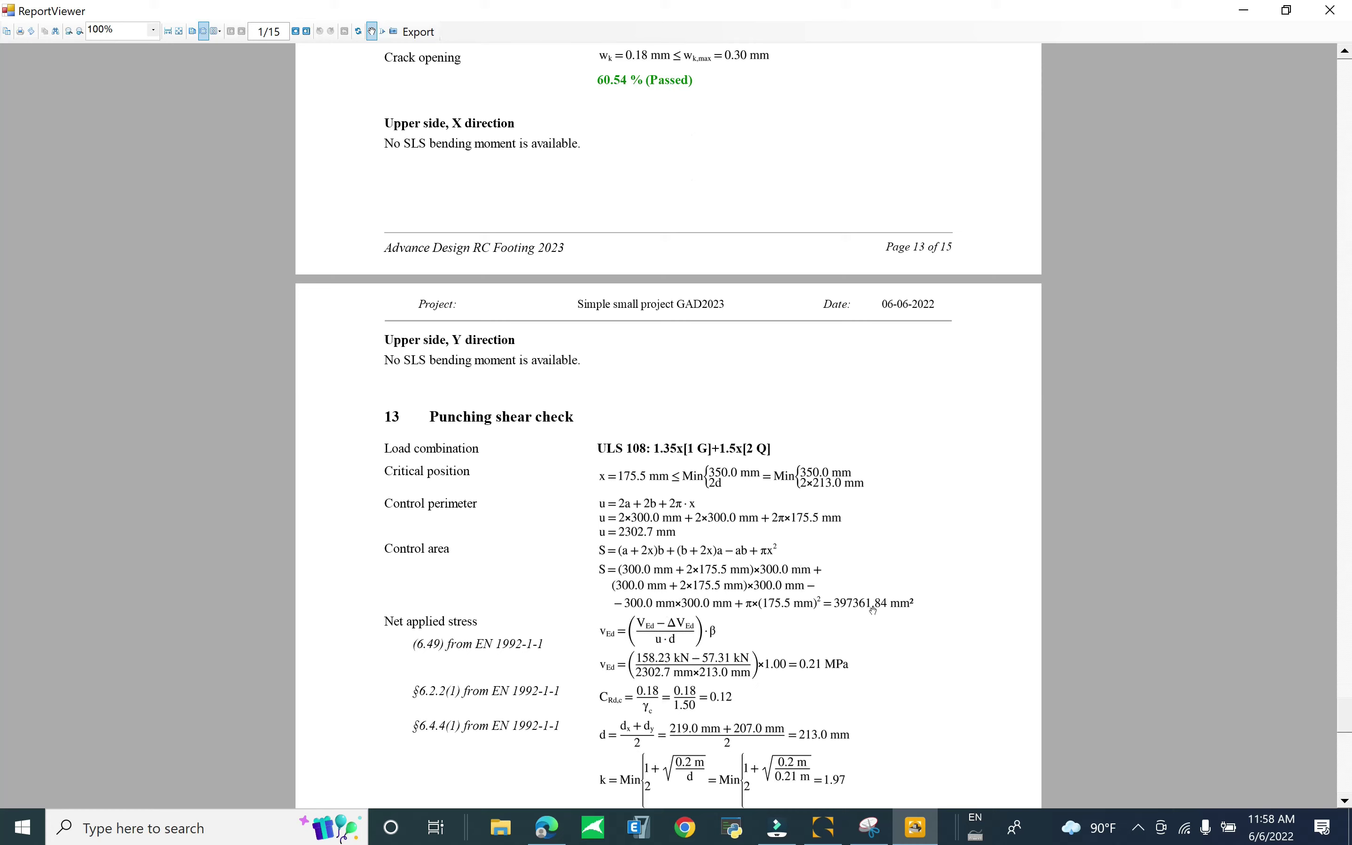
# Check the end of the footing report and the available export formats, cancel the export, and close the report viewer and settings
pyautogui.scroll(-20, 874, 611)
pyautogui.click(419, 31)
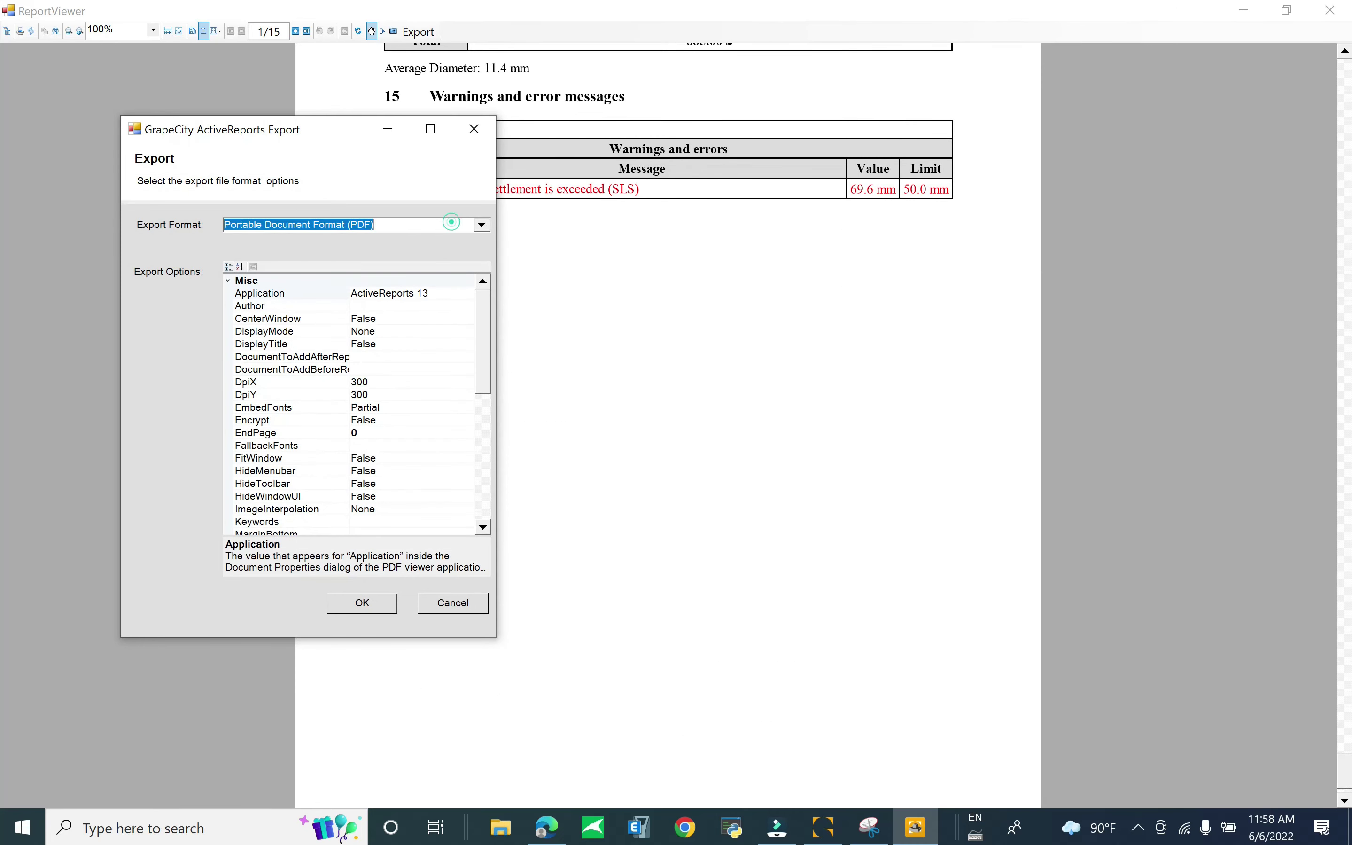
pyautogui.click(452, 222)
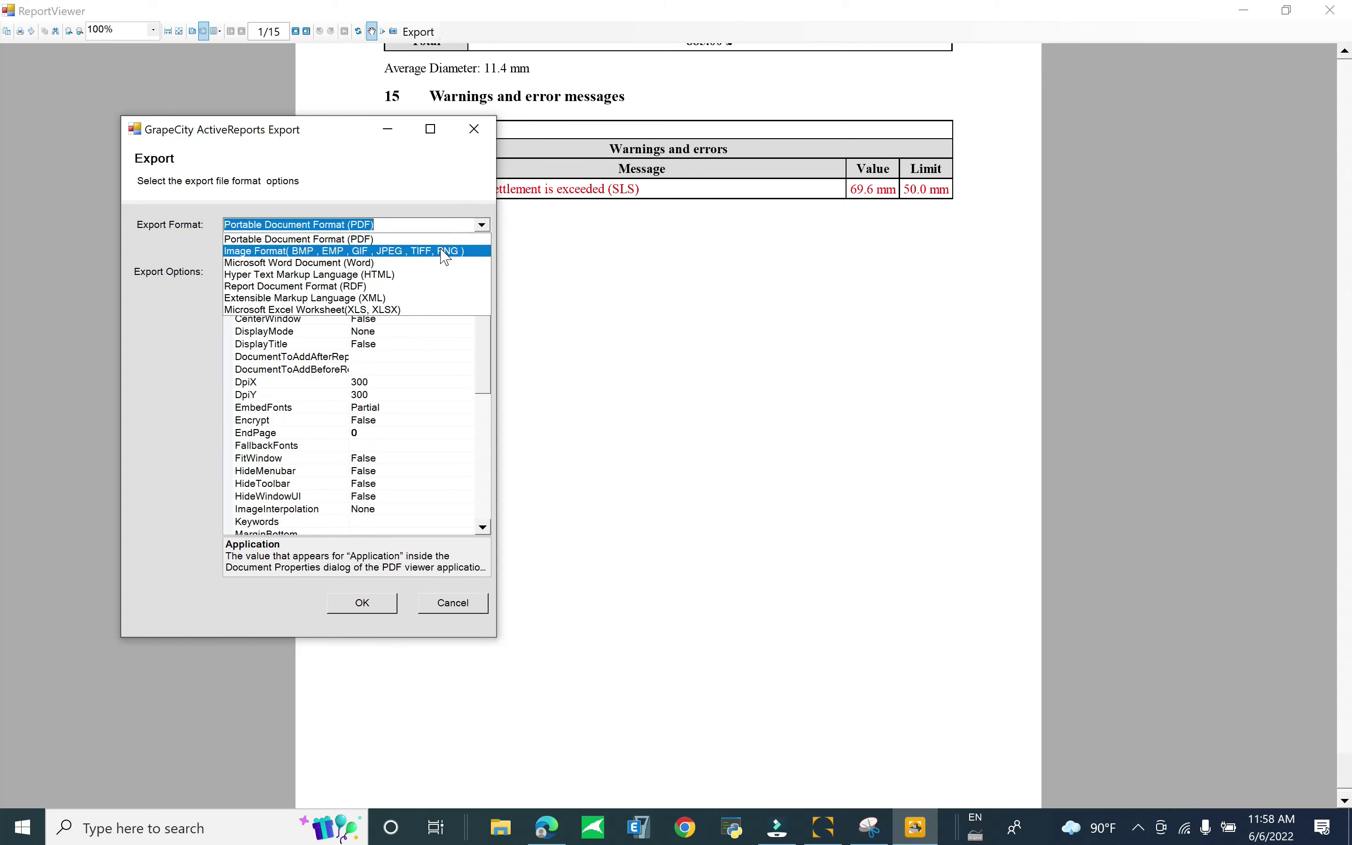
pyautogui.click(610, 224)
pyautogui.click(475, 128)
pyautogui.click(1331, 10)
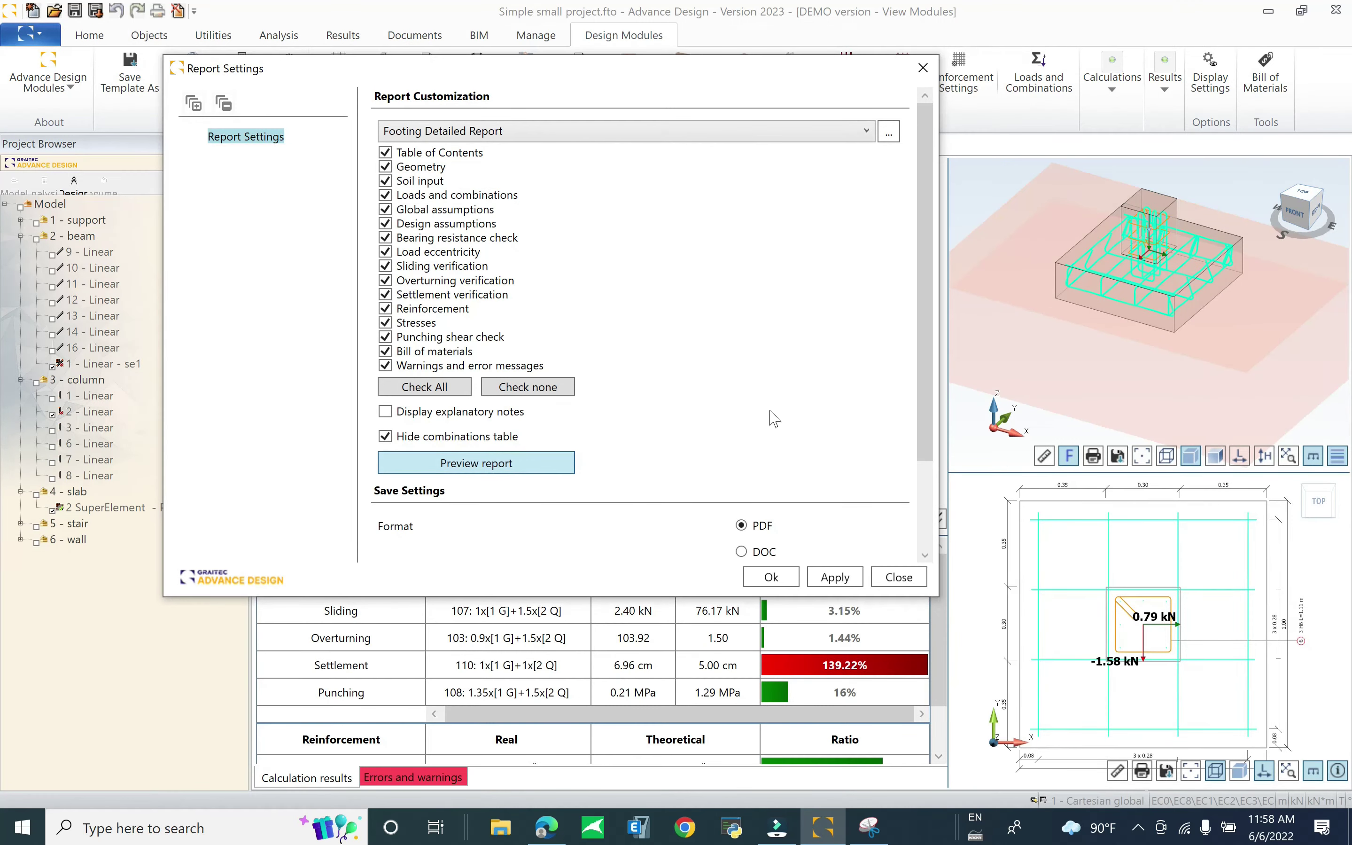
pyautogui.click(782, 579)
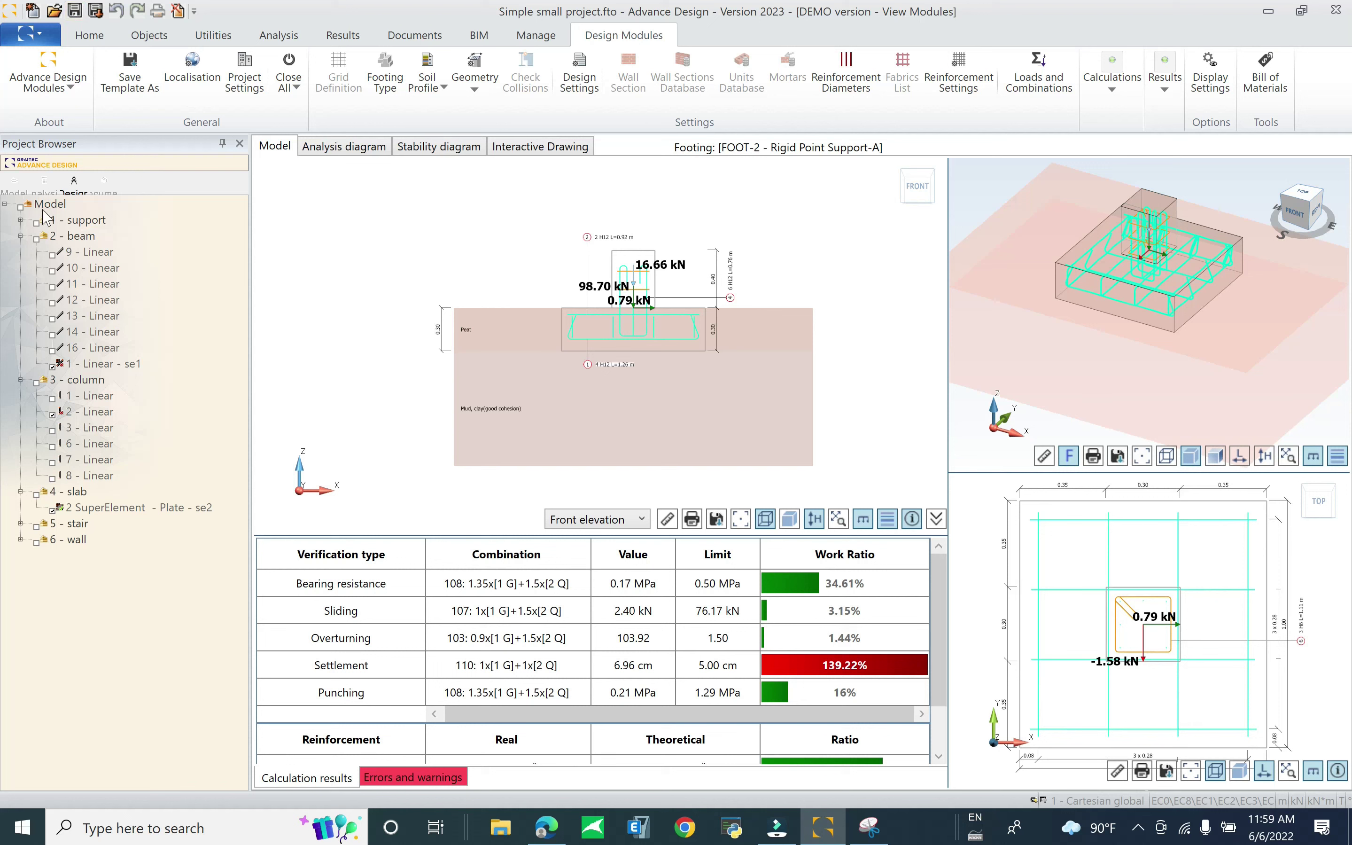
# Close the isolated footing's design without updating the model, and open the wall's rigid linear support with Design Modules
pyautogui.click(45, 180)
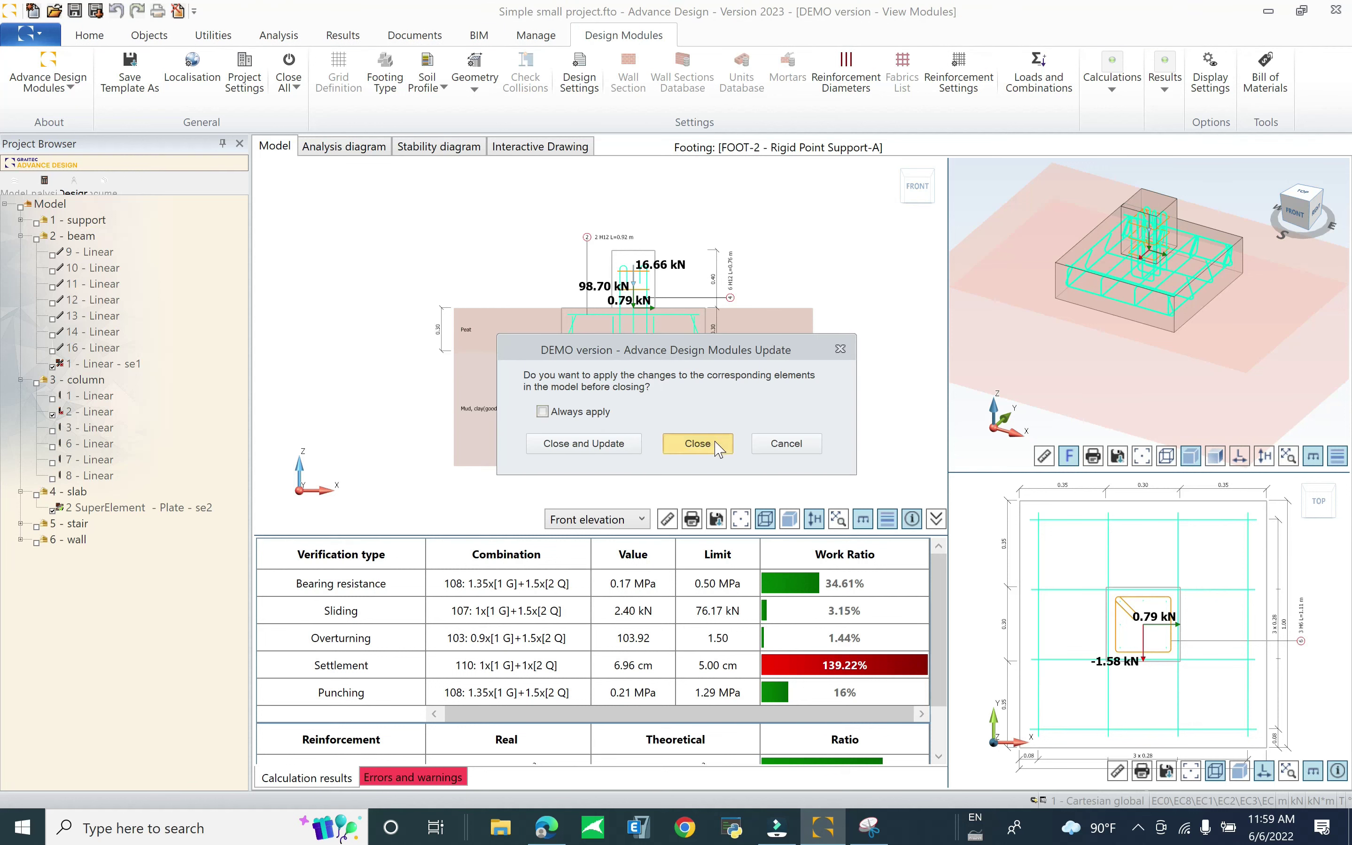
pyautogui.click(699, 444)
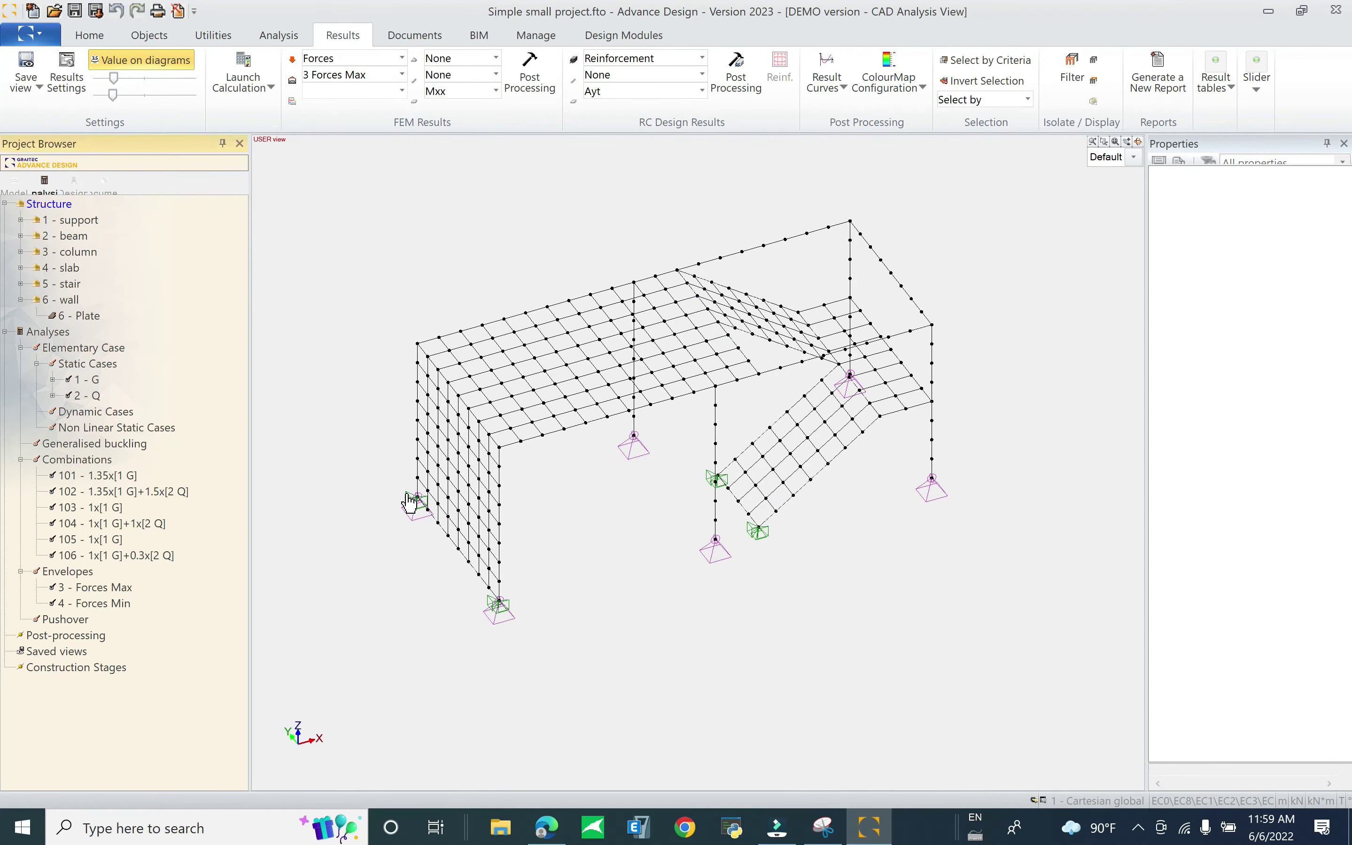
pyautogui.click(413, 500)
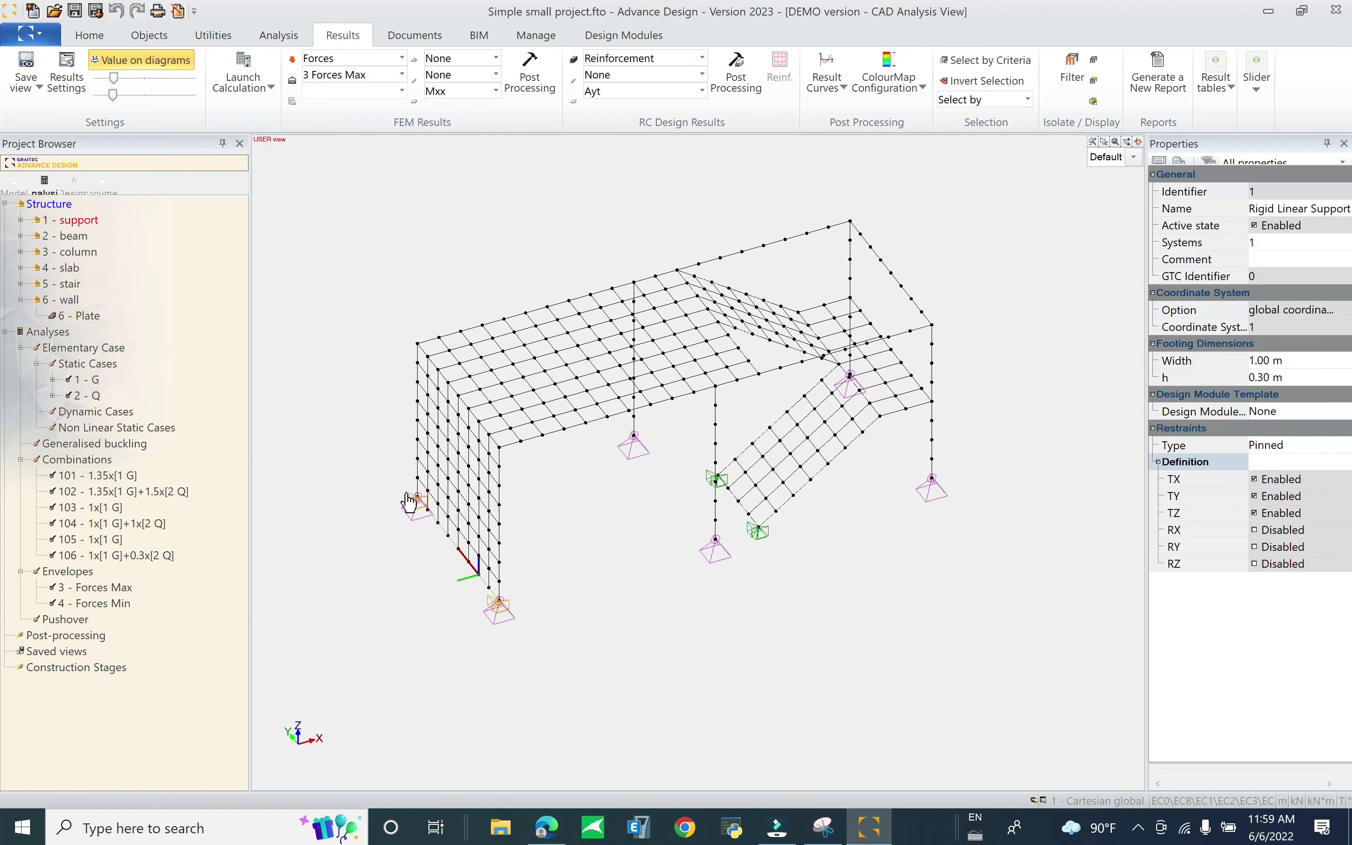
pyautogui.rightClick(411, 500)
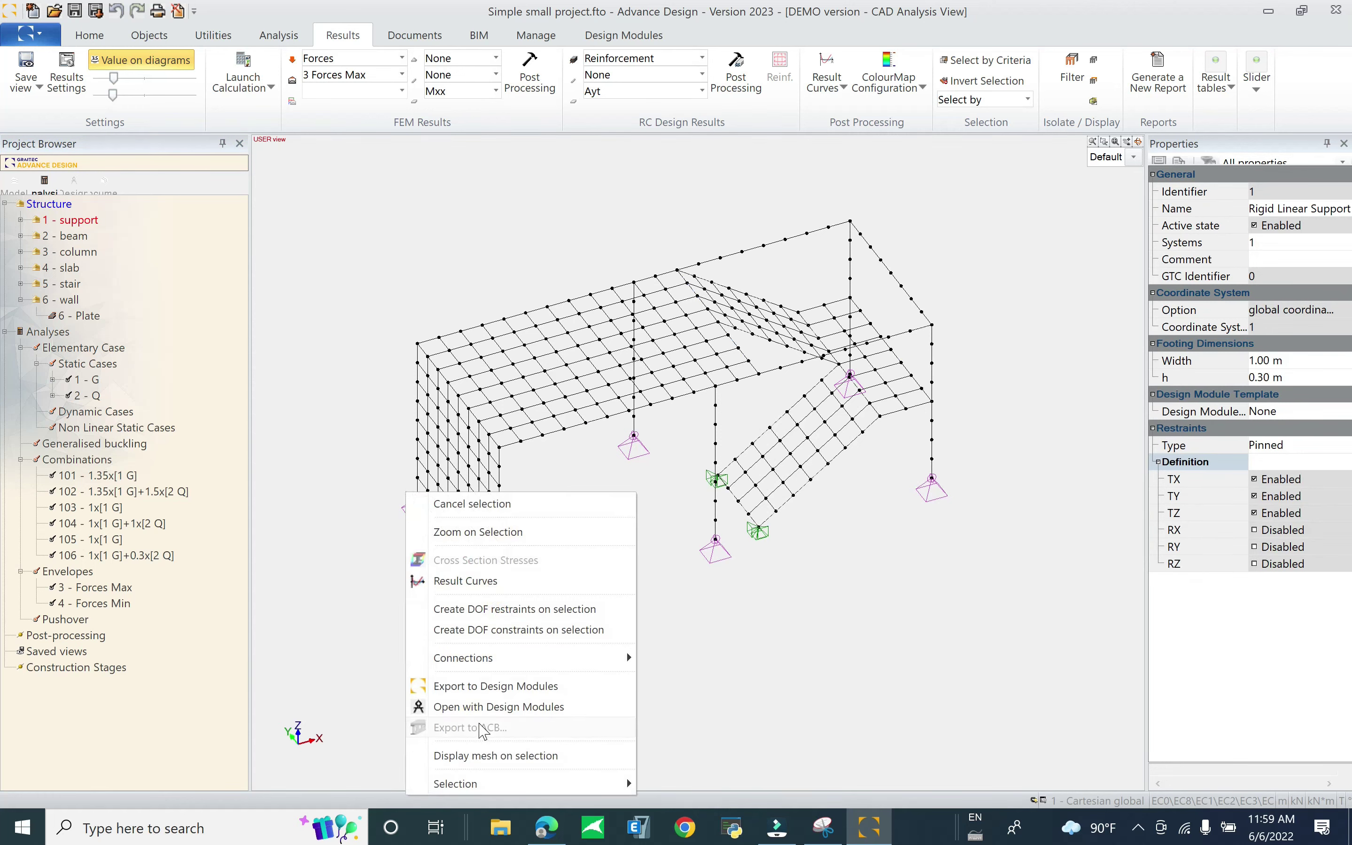
pyautogui.click(493, 709)
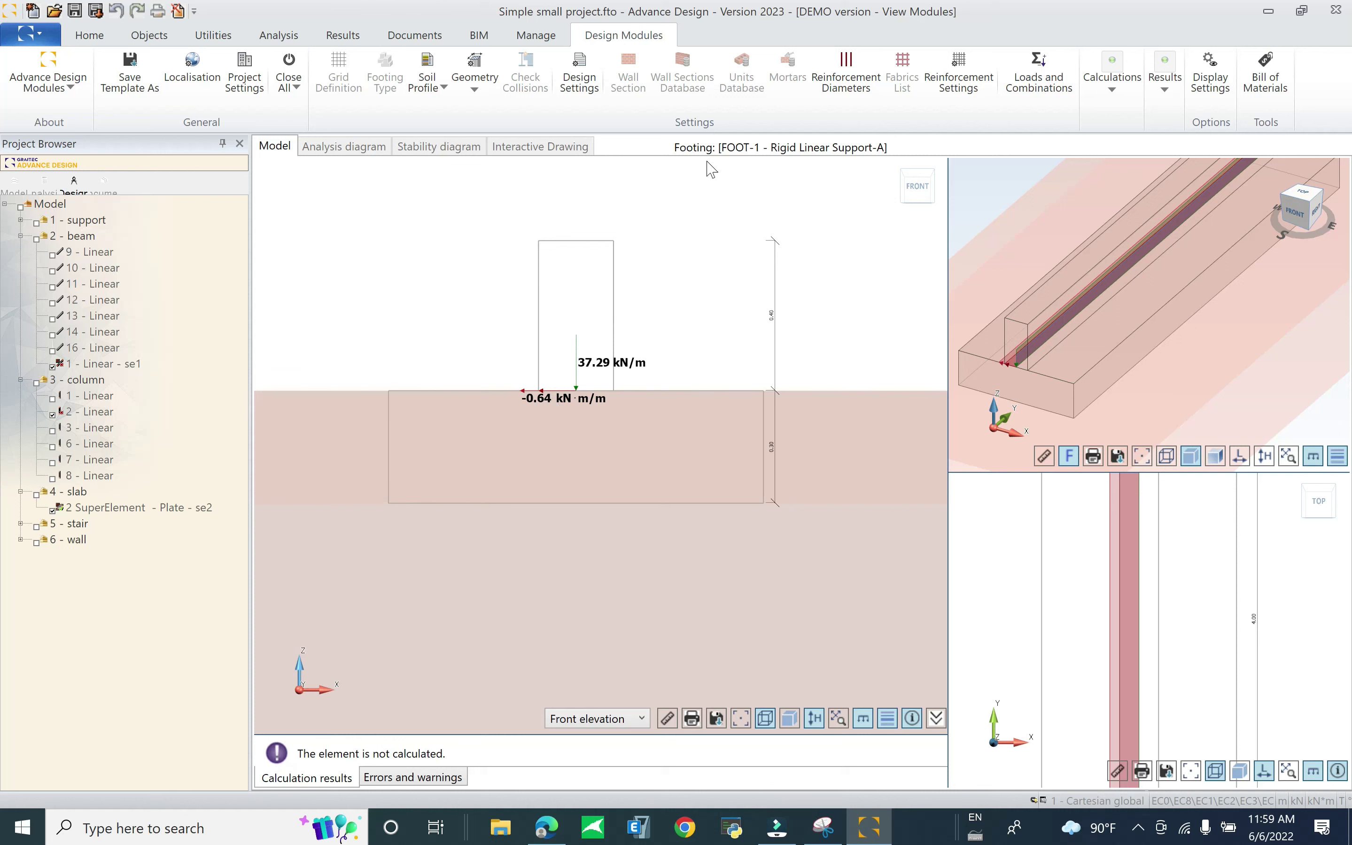
# Review the strip footing's soil profile layers and close it without changes
pyautogui.click(428, 83)
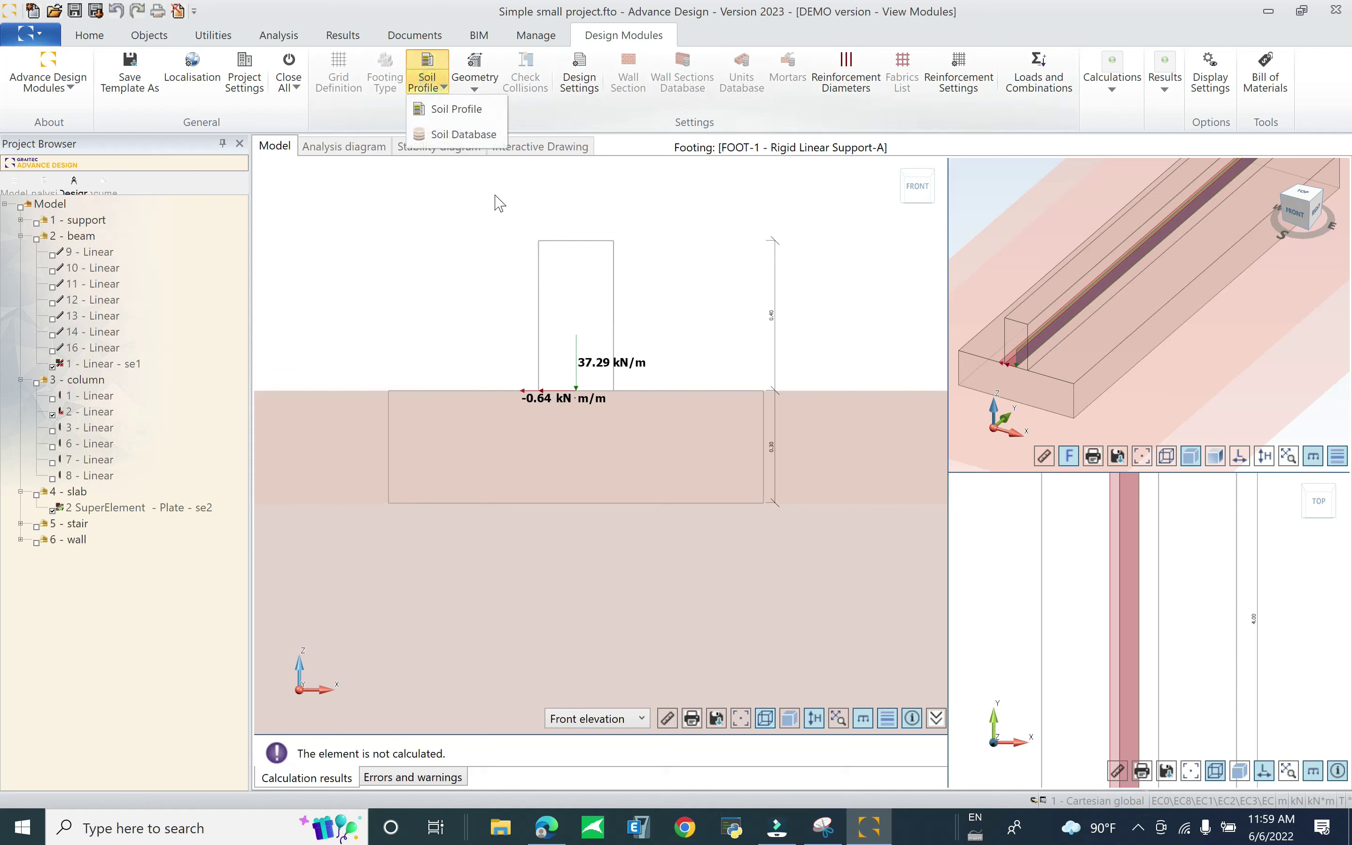
pyautogui.click(455, 109)
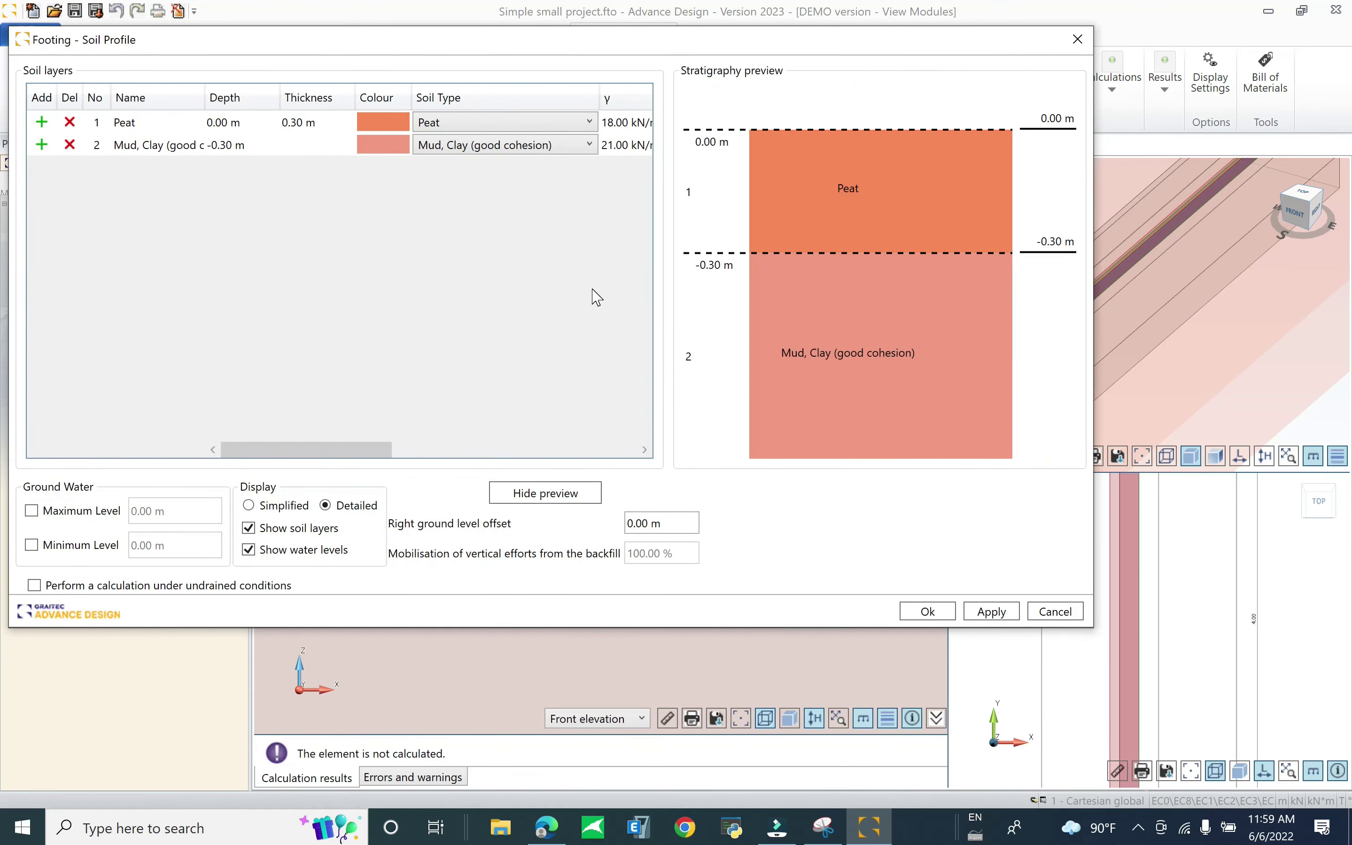
pyautogui.click(1078, 39)
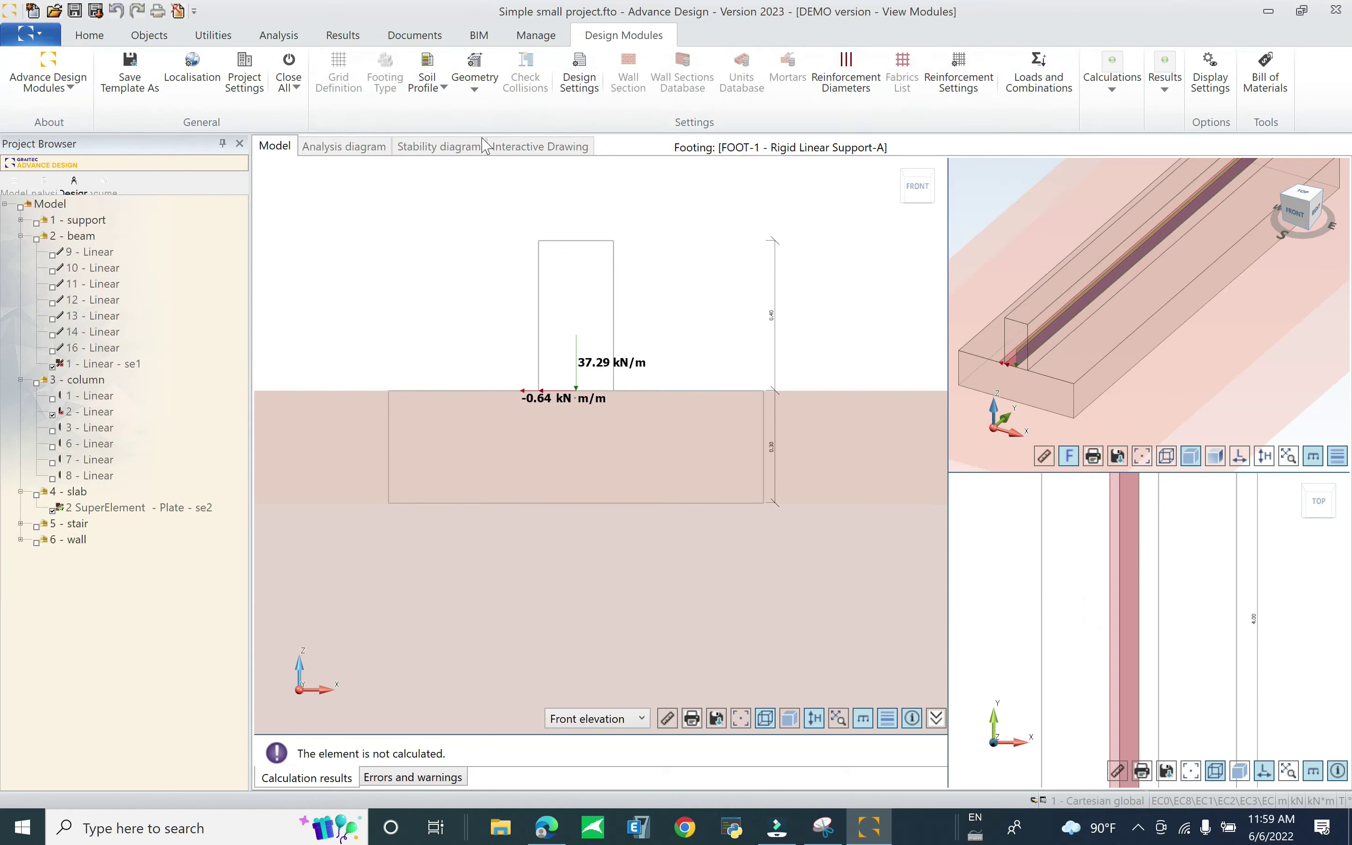
# Set the strip footing pad's width to 0.60 m and accept the geometry after checking the supported element and bedding
pyautogui.click(475, 89)
pyautogui.click(492, 111)
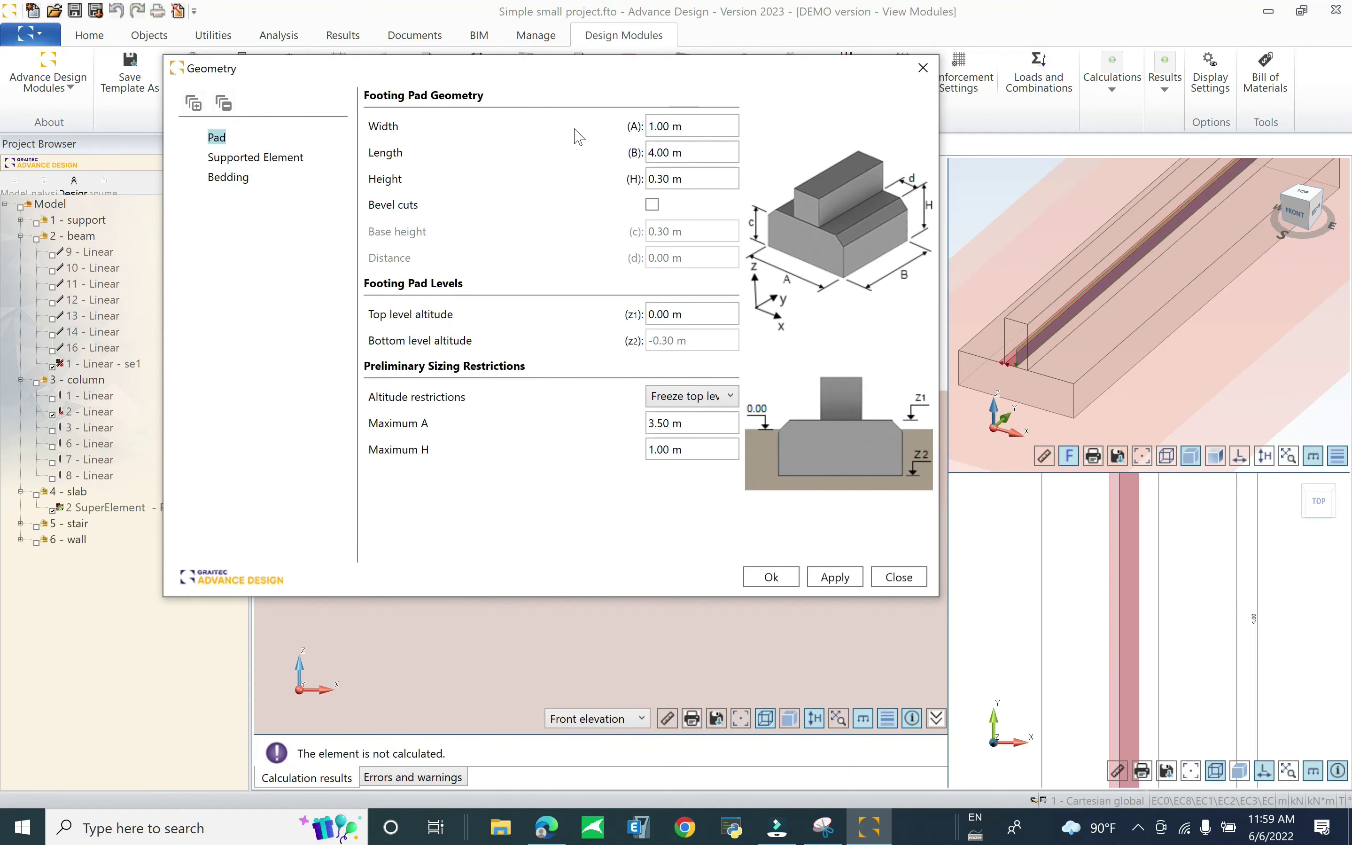
pyautogui.doubleClick(659, 127)
pyautogui.click(652, 125)
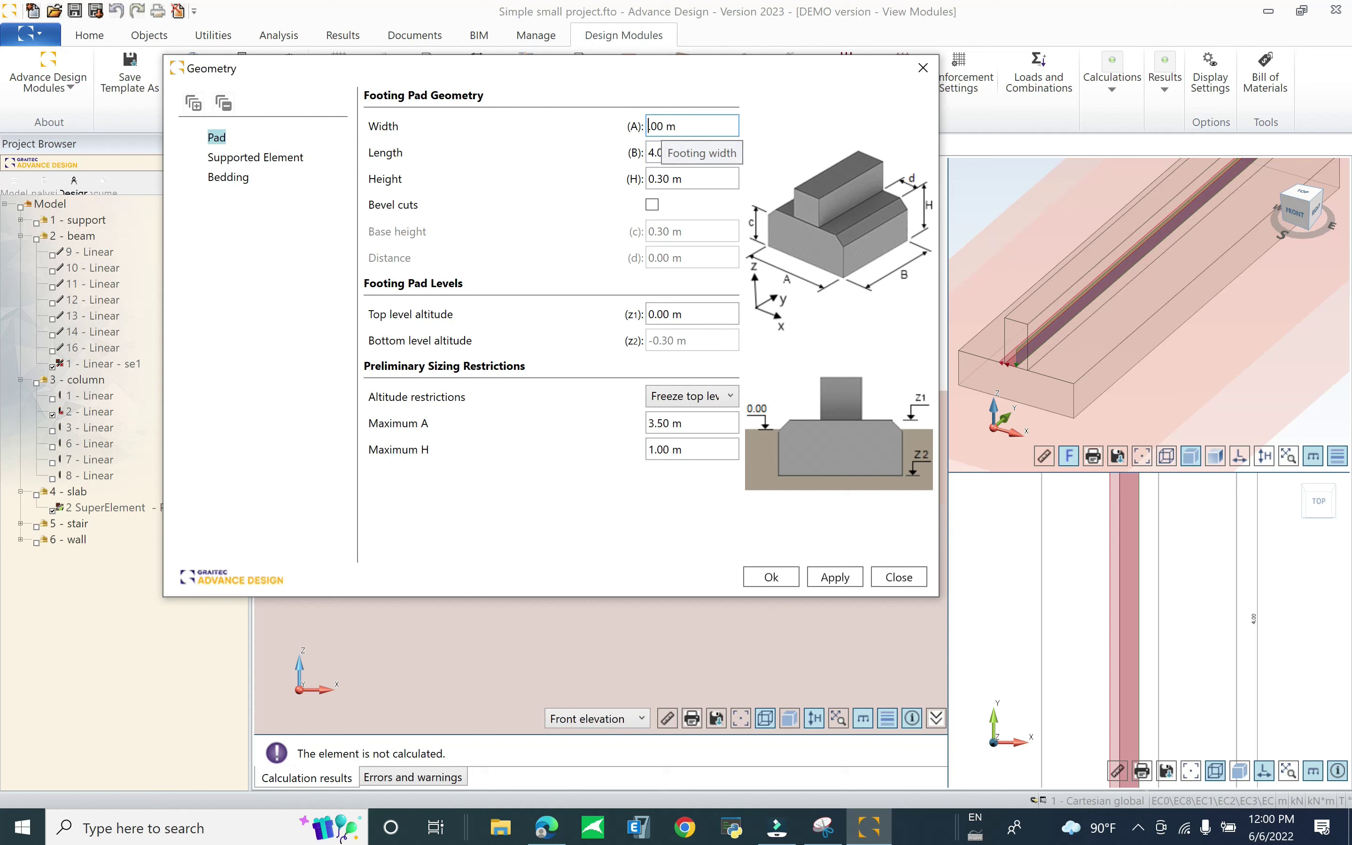
pyautogui.write('0')
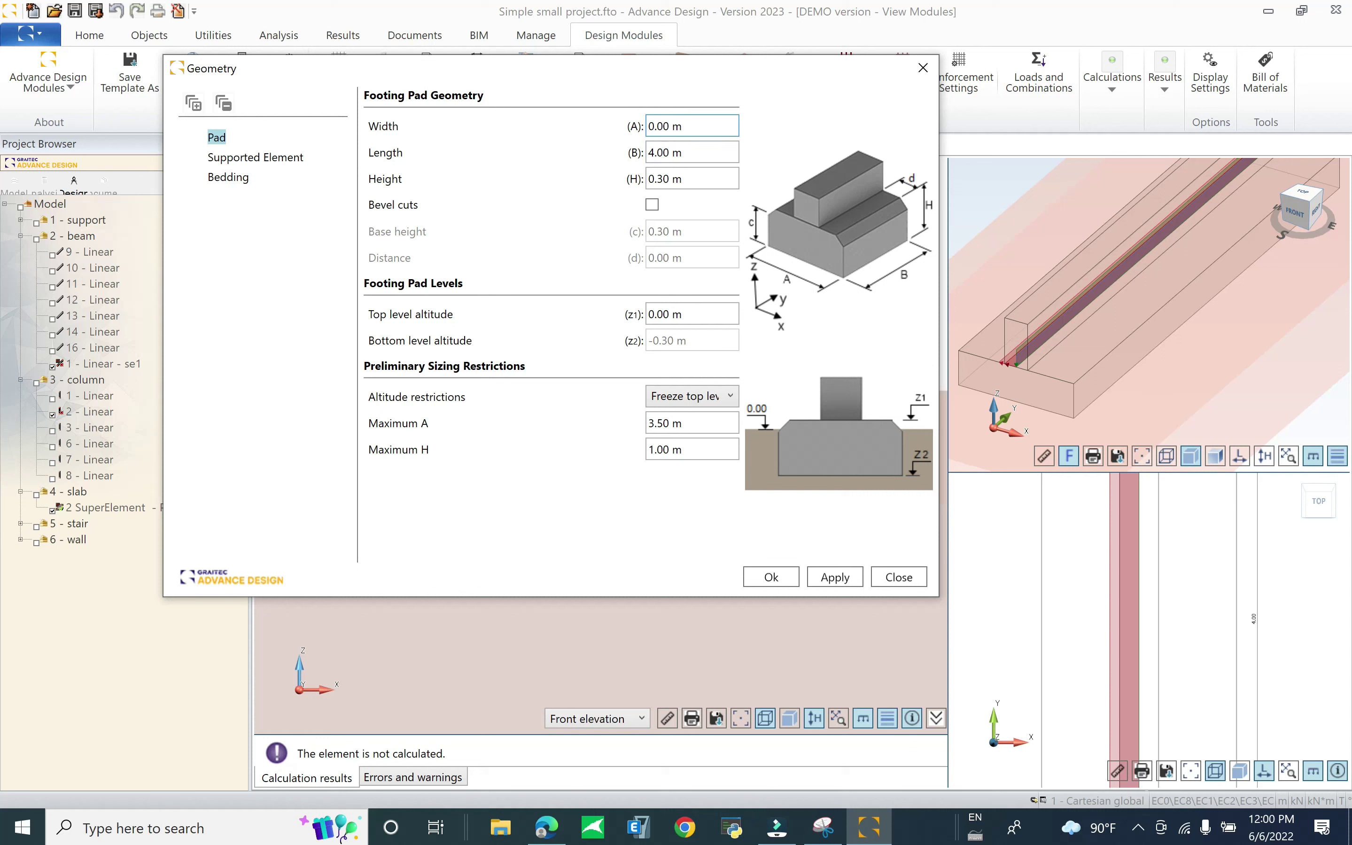
pyautogui.moveTo(655, 127); pyautogui.dragTo(661, 127)
pyautogui.press('Tab')
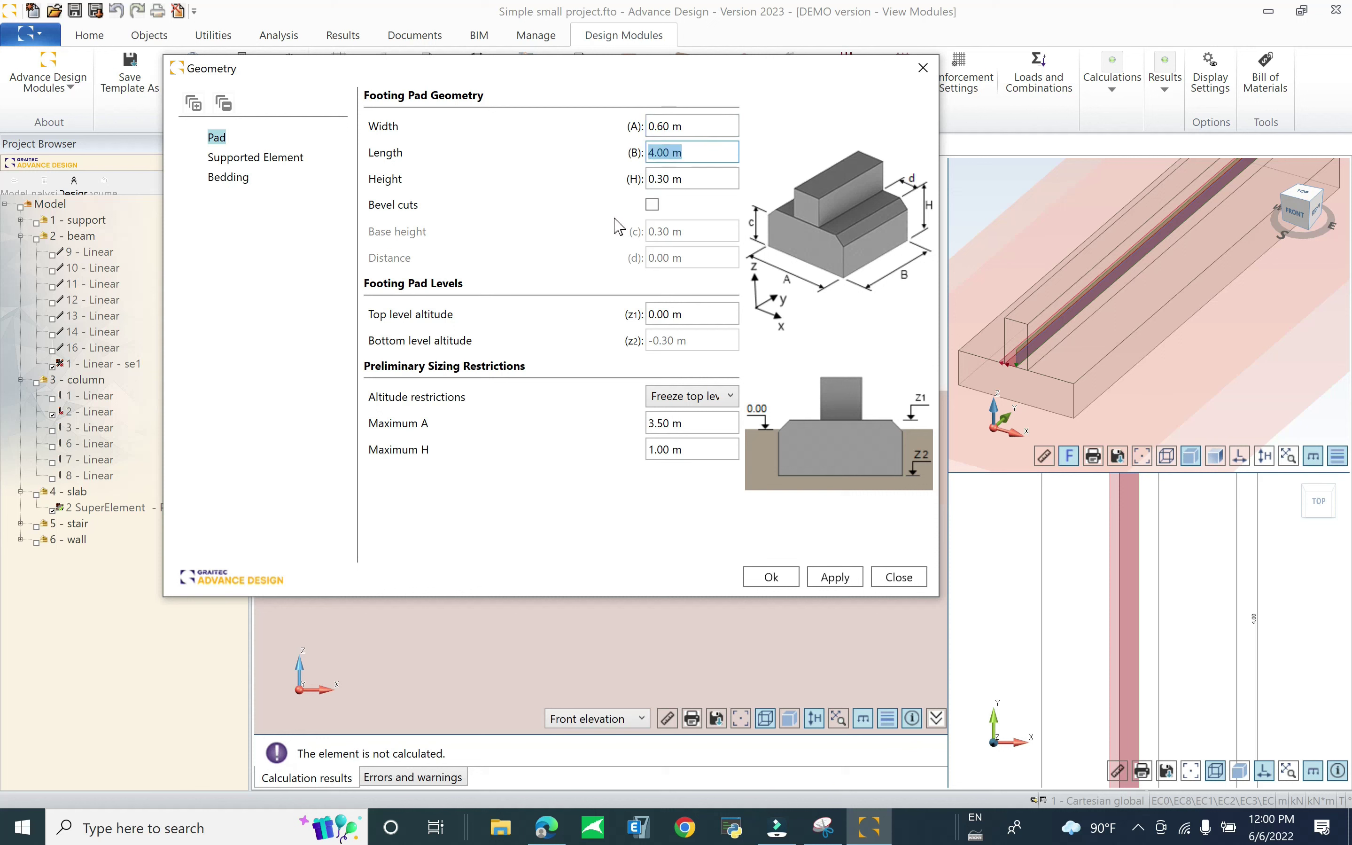
pyautogui.press('Tab')
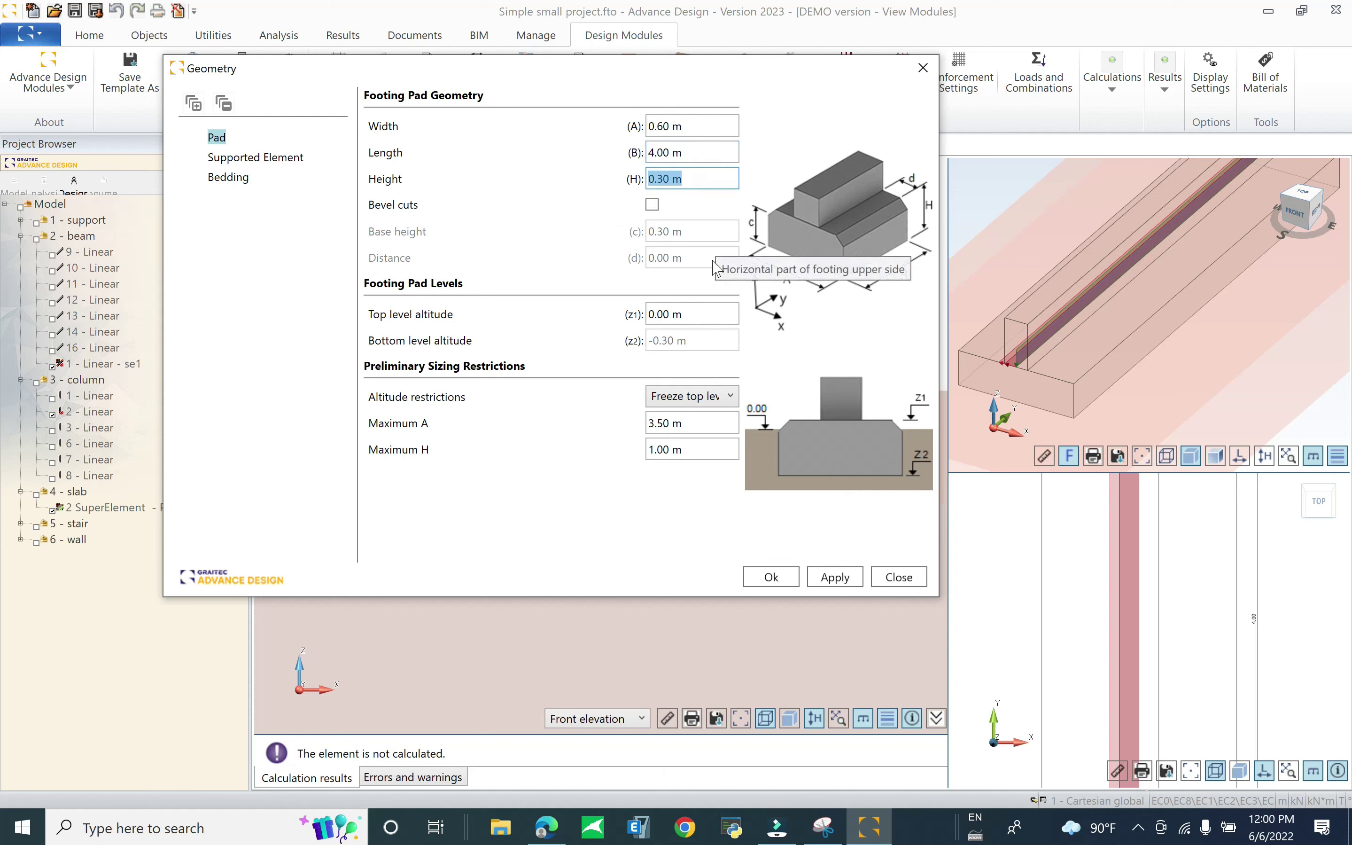
pyautogui.click(665, 450)
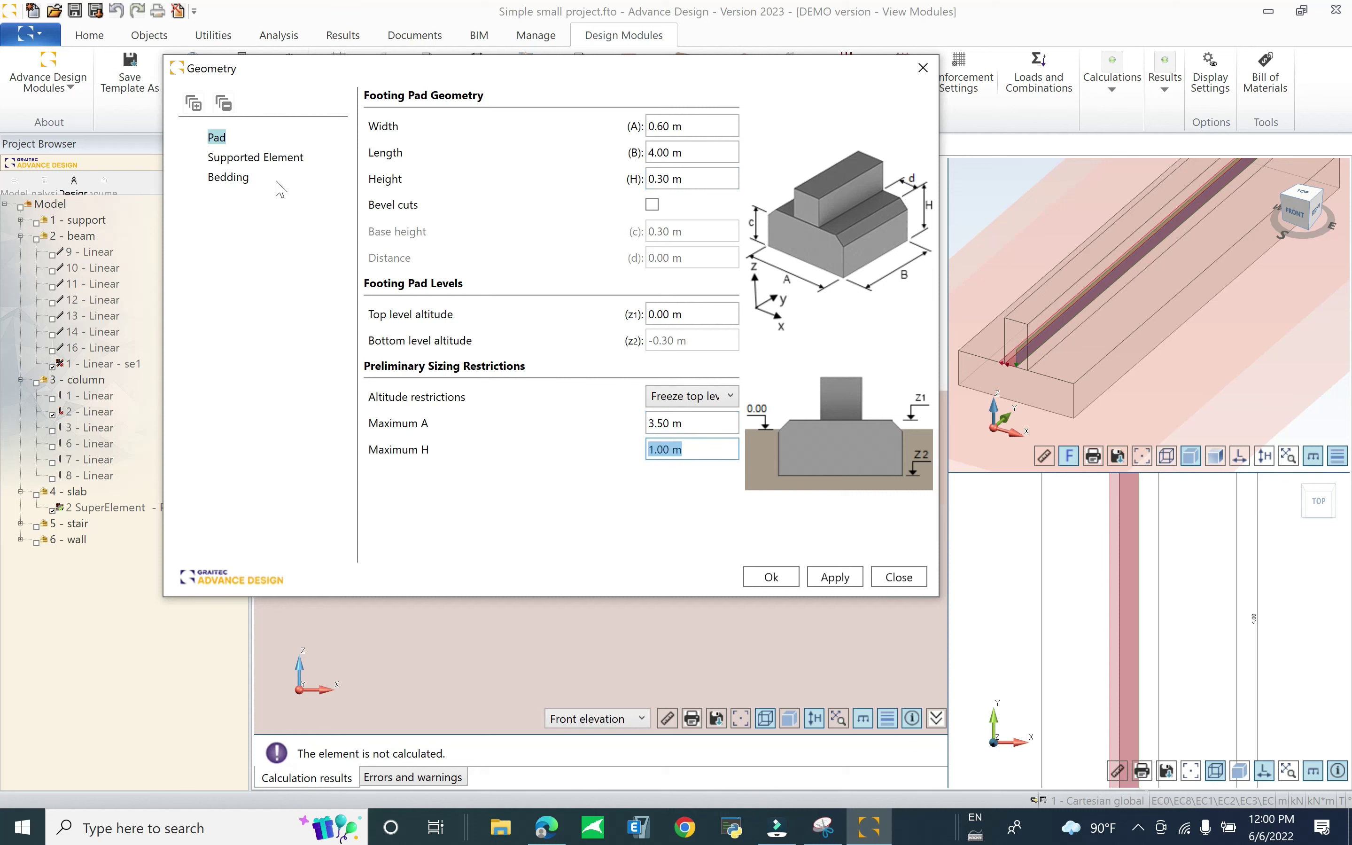
pyautogui.click(263, 160)
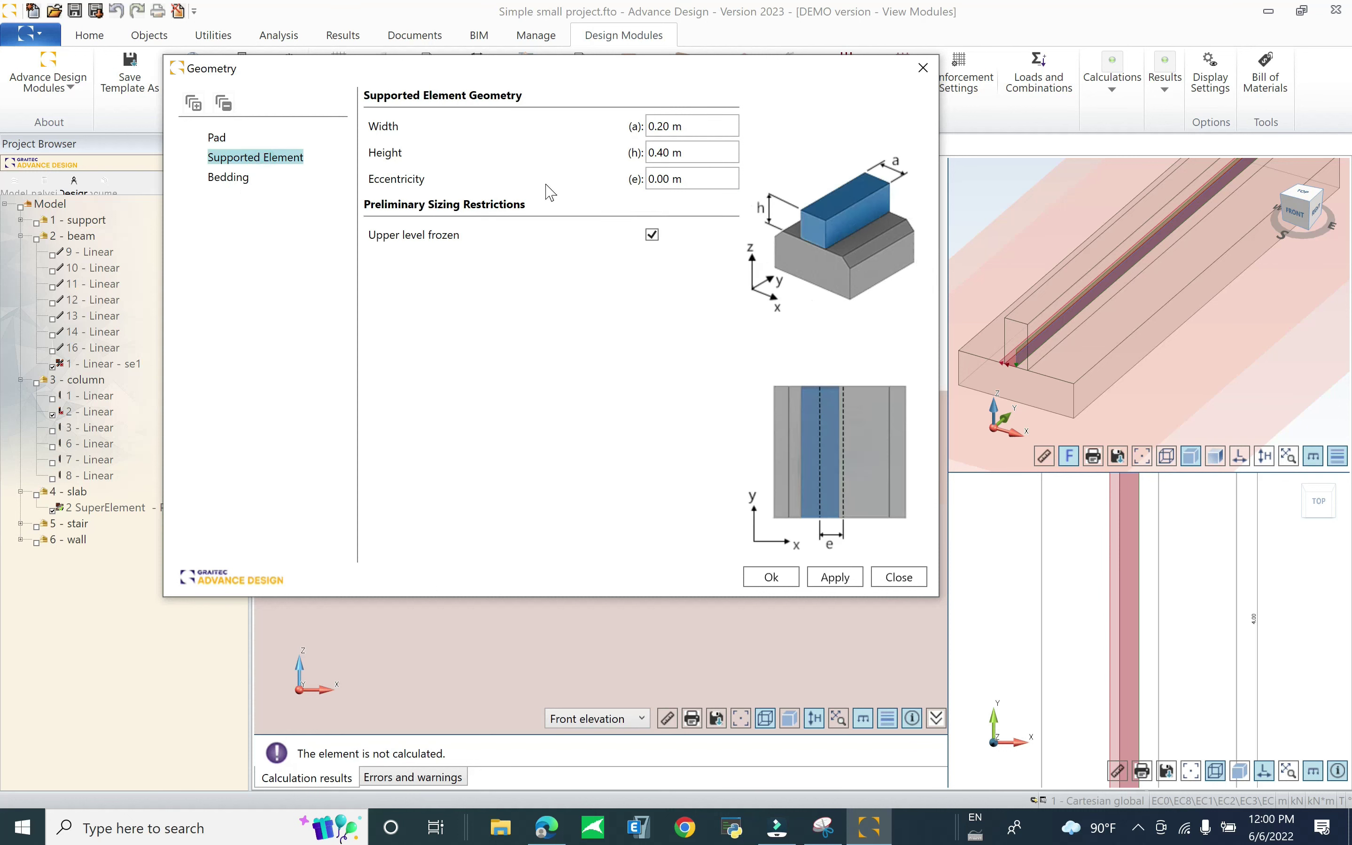
pyautogui.click(207, 178)
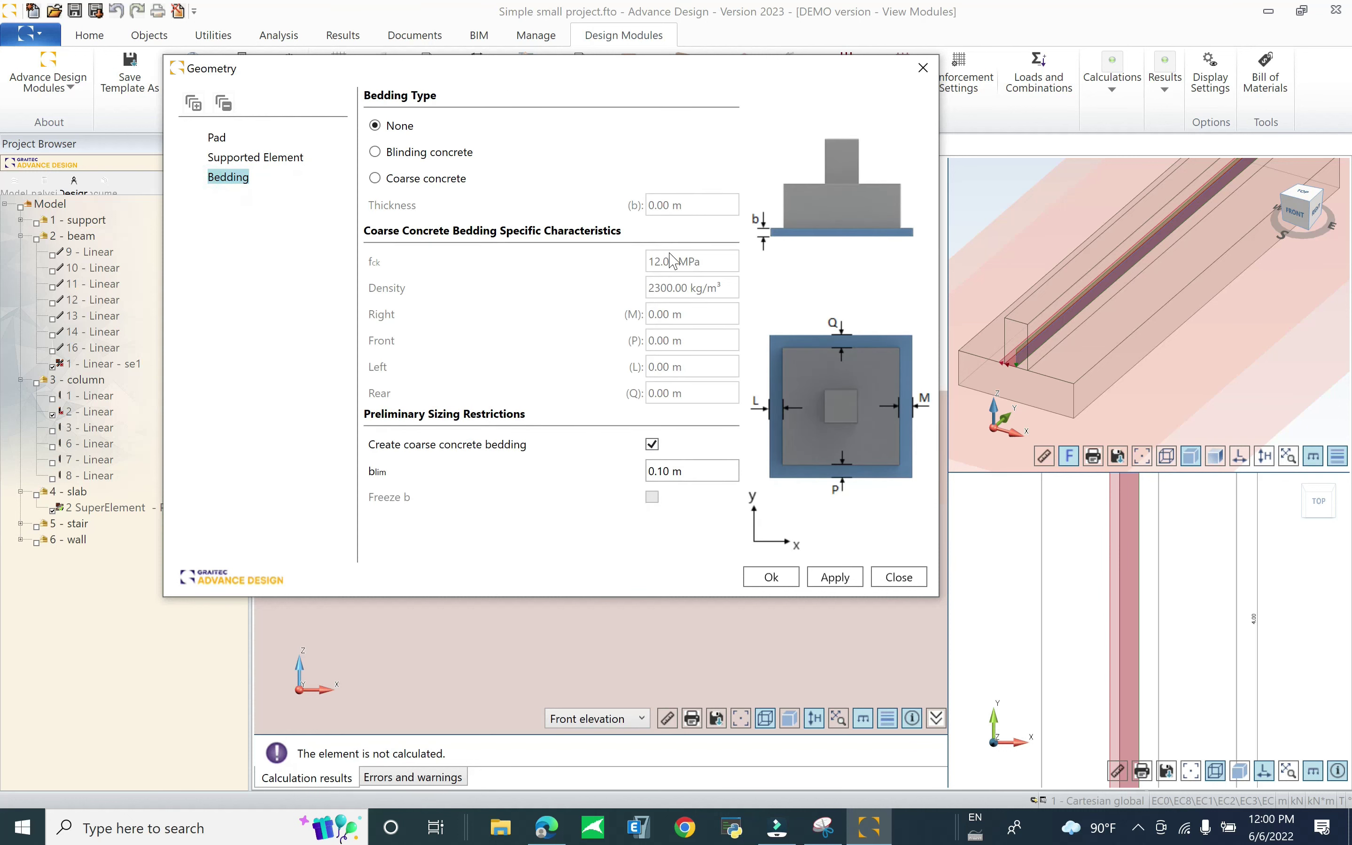
pyautogui.click(775, 578)
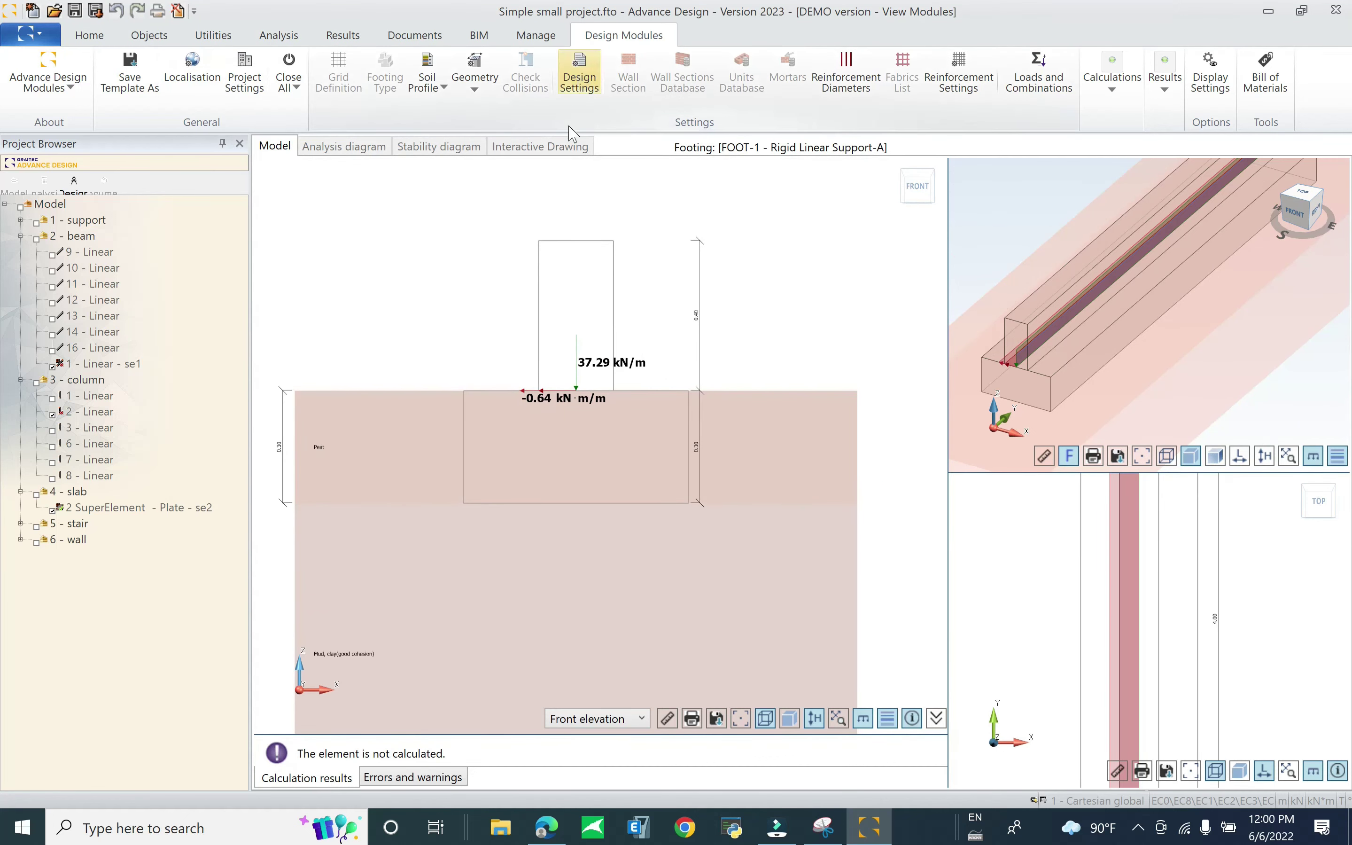
# Set the strip footing's bearing capacity to Imposed, defined as Pressure, in the bearing verification assumptions
pyautogui.click(579, 73)
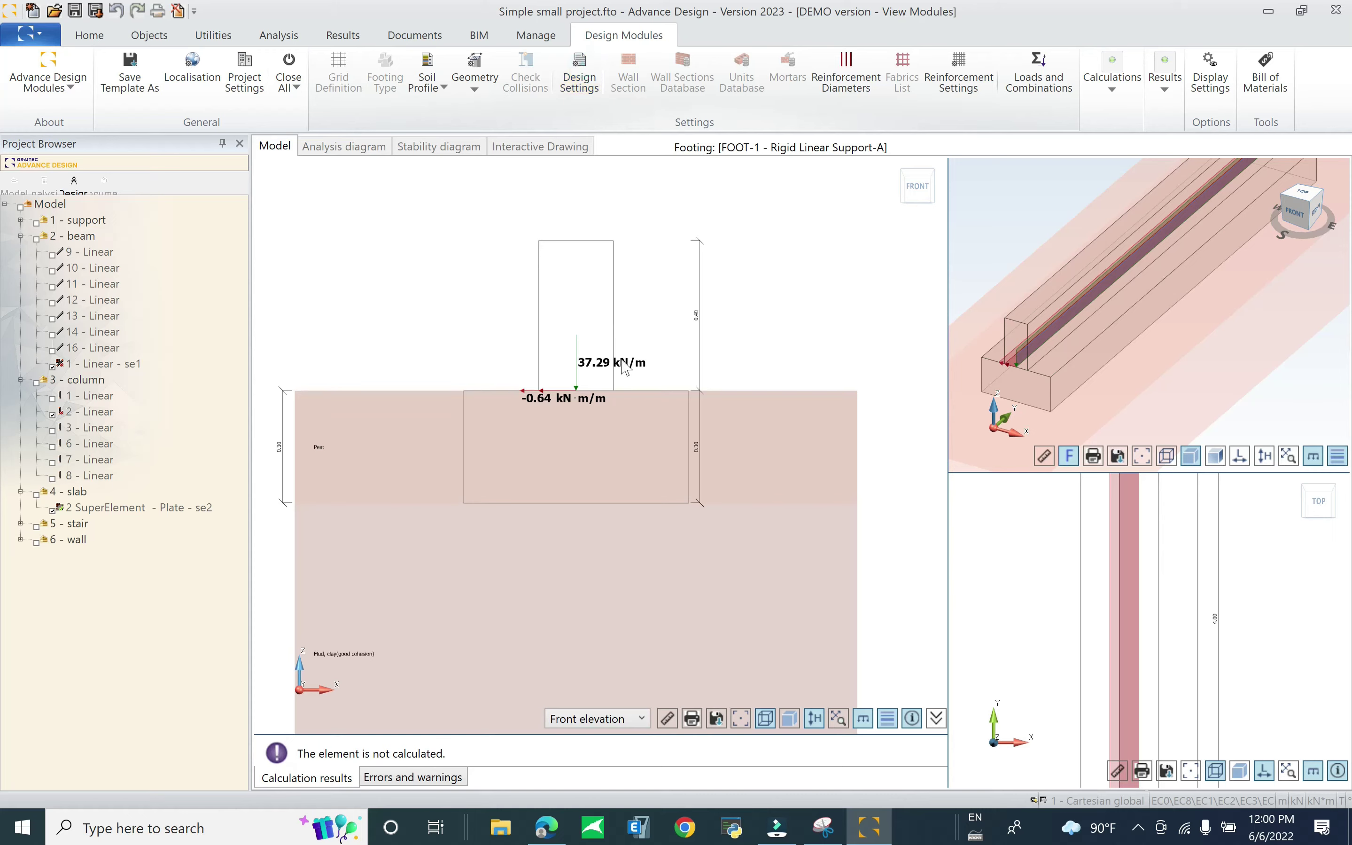
pyautogui.moveTo(447, 66); pyautogui.dragTo(758, 171)
pyautogui.click(570, 243)
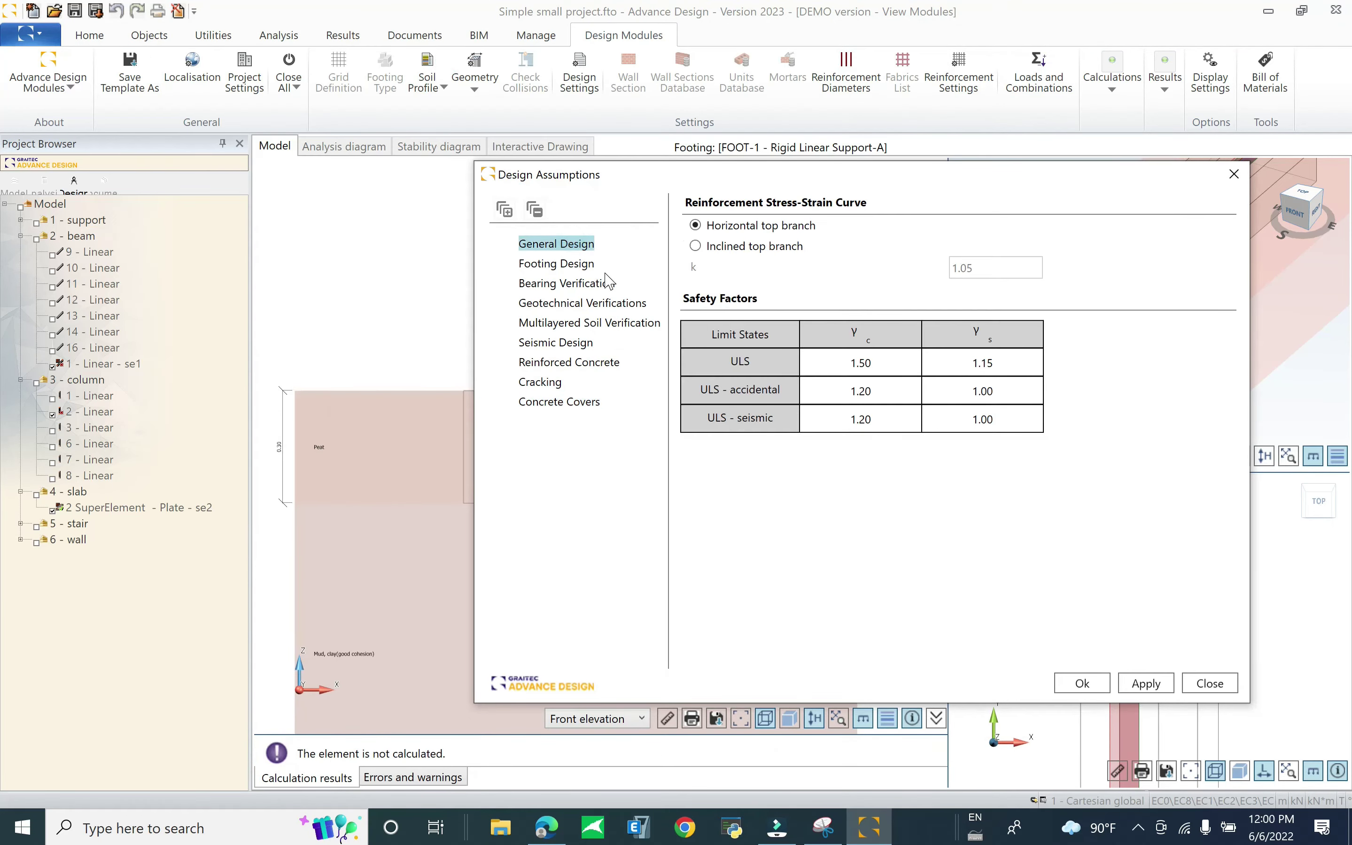
pyautogui.click(550, 262)
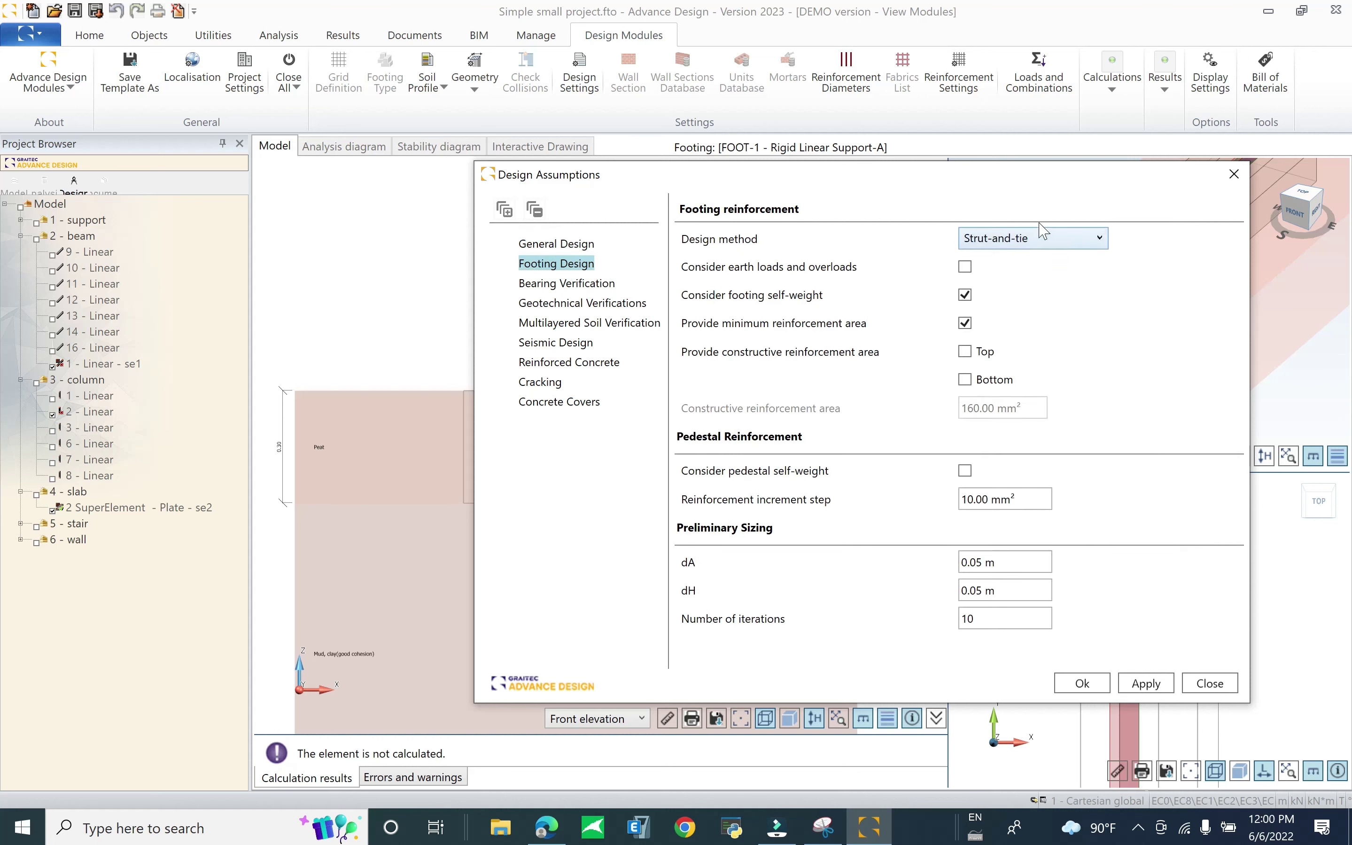
pyautogui.click(558, 285)
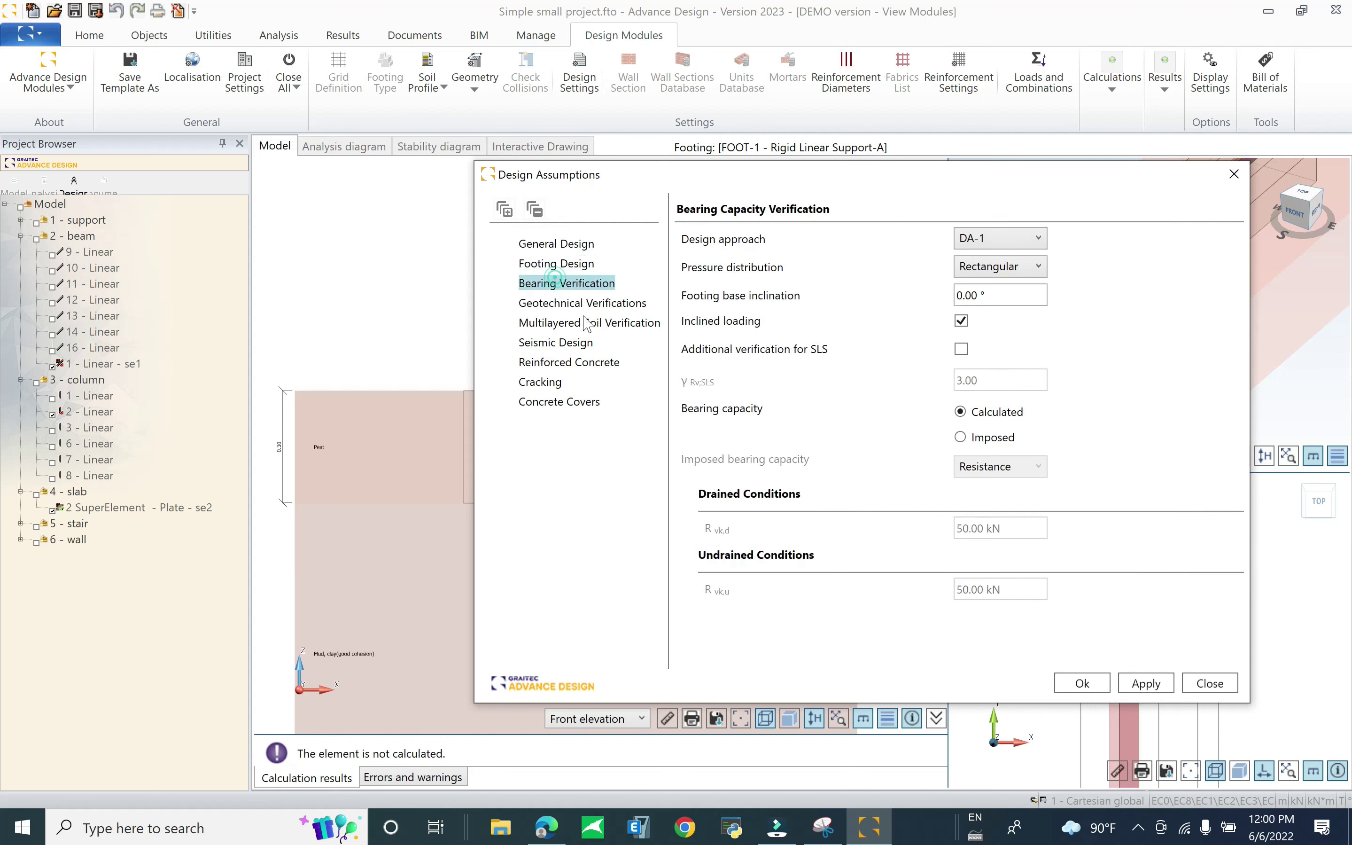
pyautogui.click(1001, 438)
pyautogui.click(1000, 467)
pyautogui.click(999, 508)
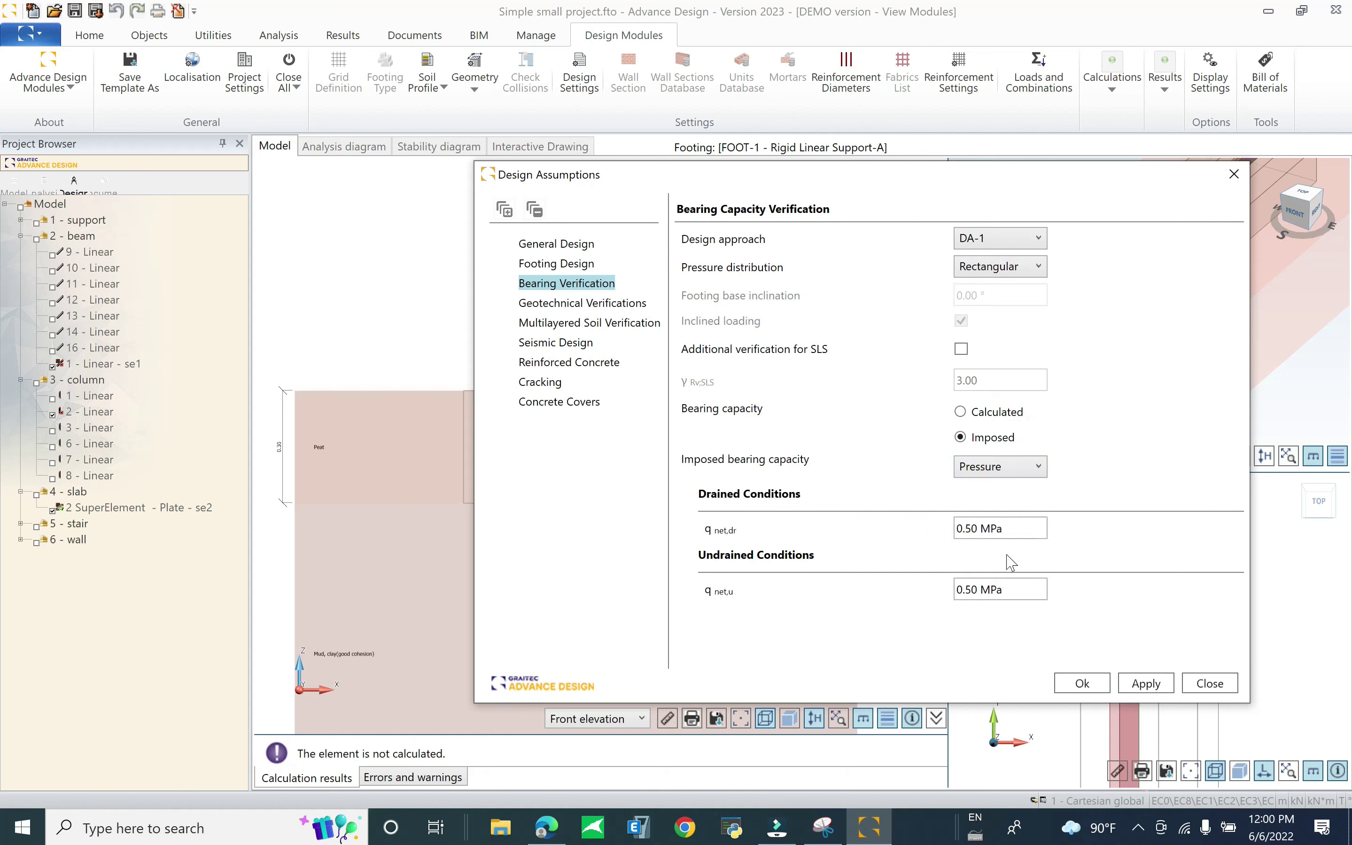
pyautogui.click(972, 533)
pyautogui.click(972, 529)
# Set the strip footing's concrete class to C30/37 and accept the design assumptions after checking the remaining categories
pyautogui.click(574, 307)
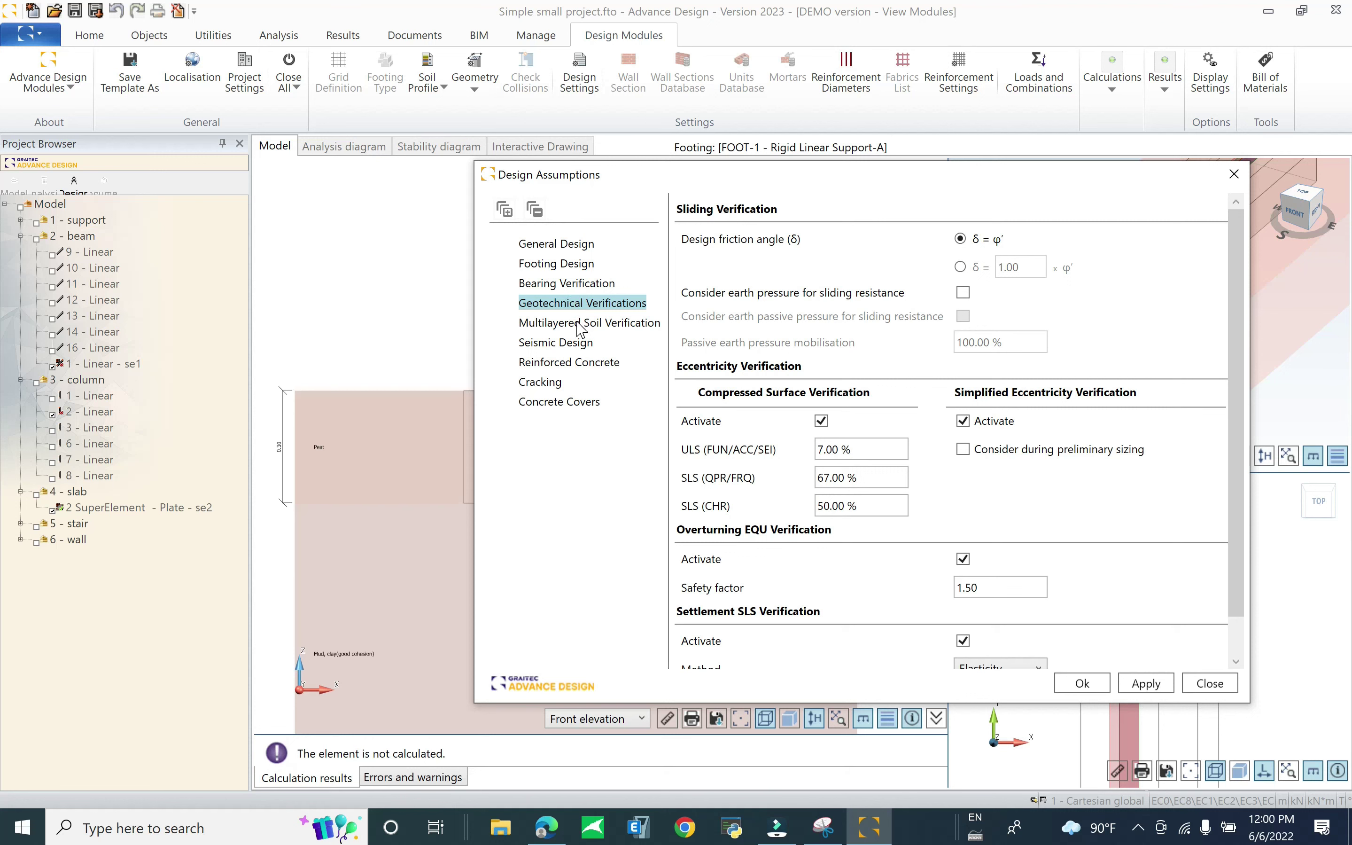
pyautogui.click(578, 325)
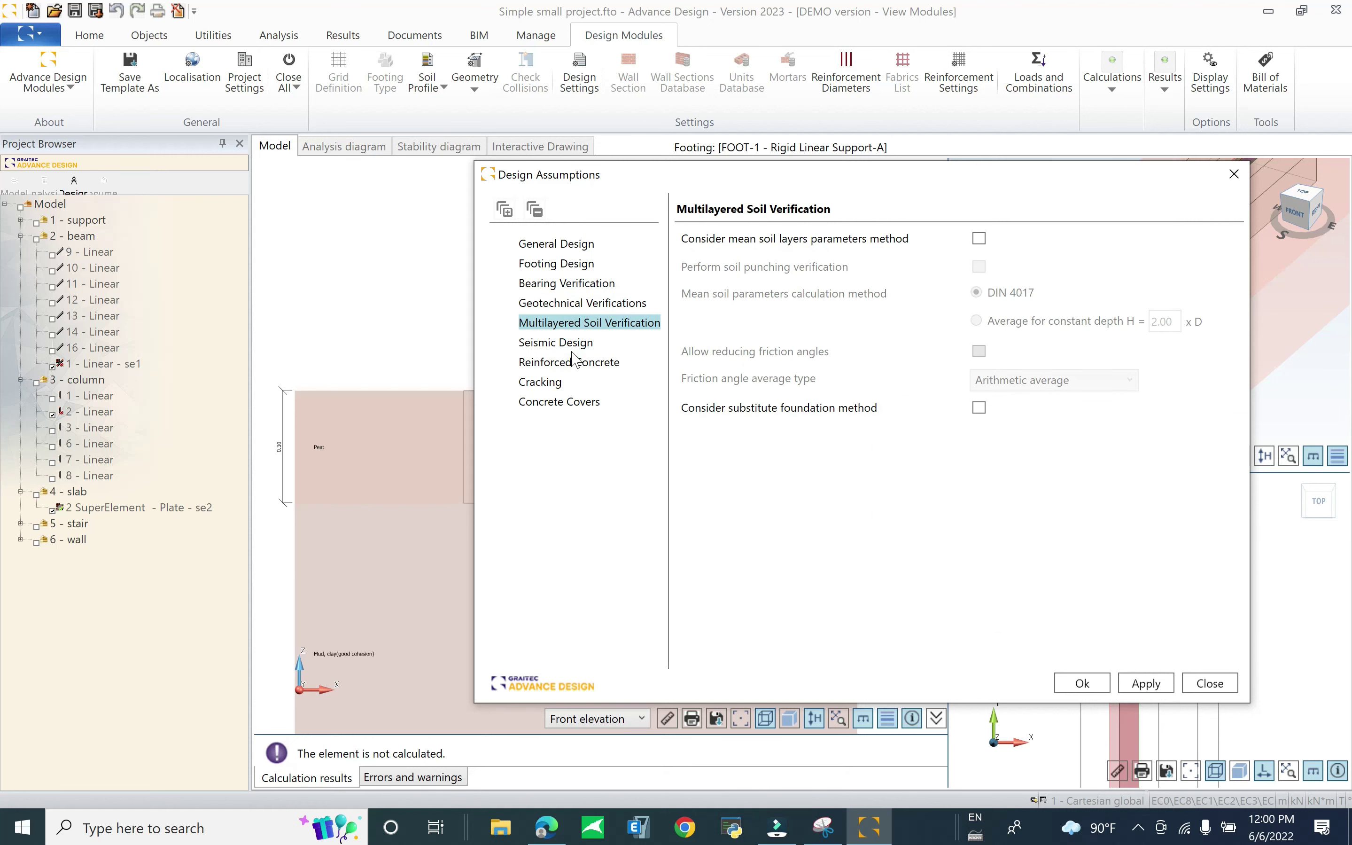
pyautogui.click(570, 342)
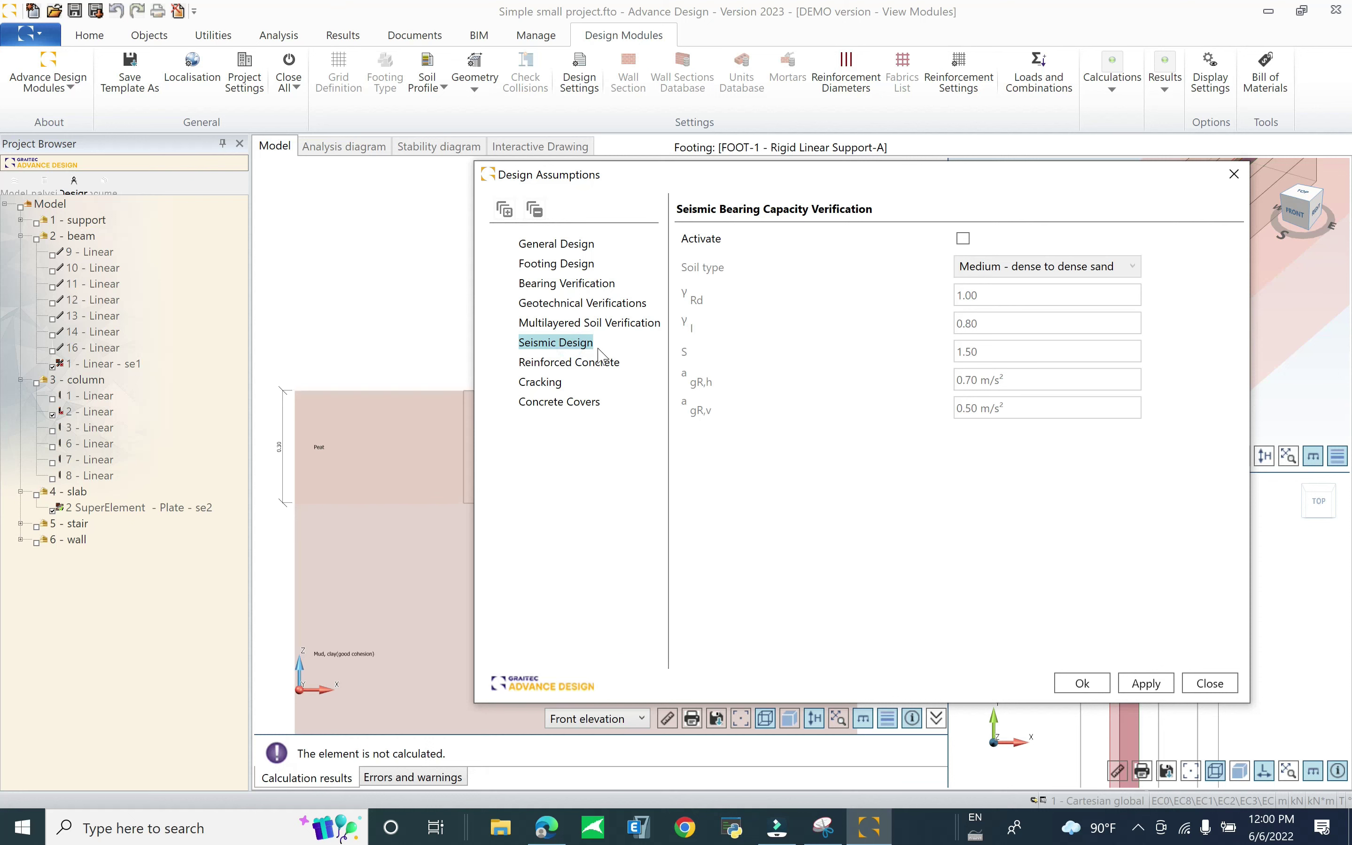
pyautogui.click(584, 362)
pyautogui.click(1035, 243)
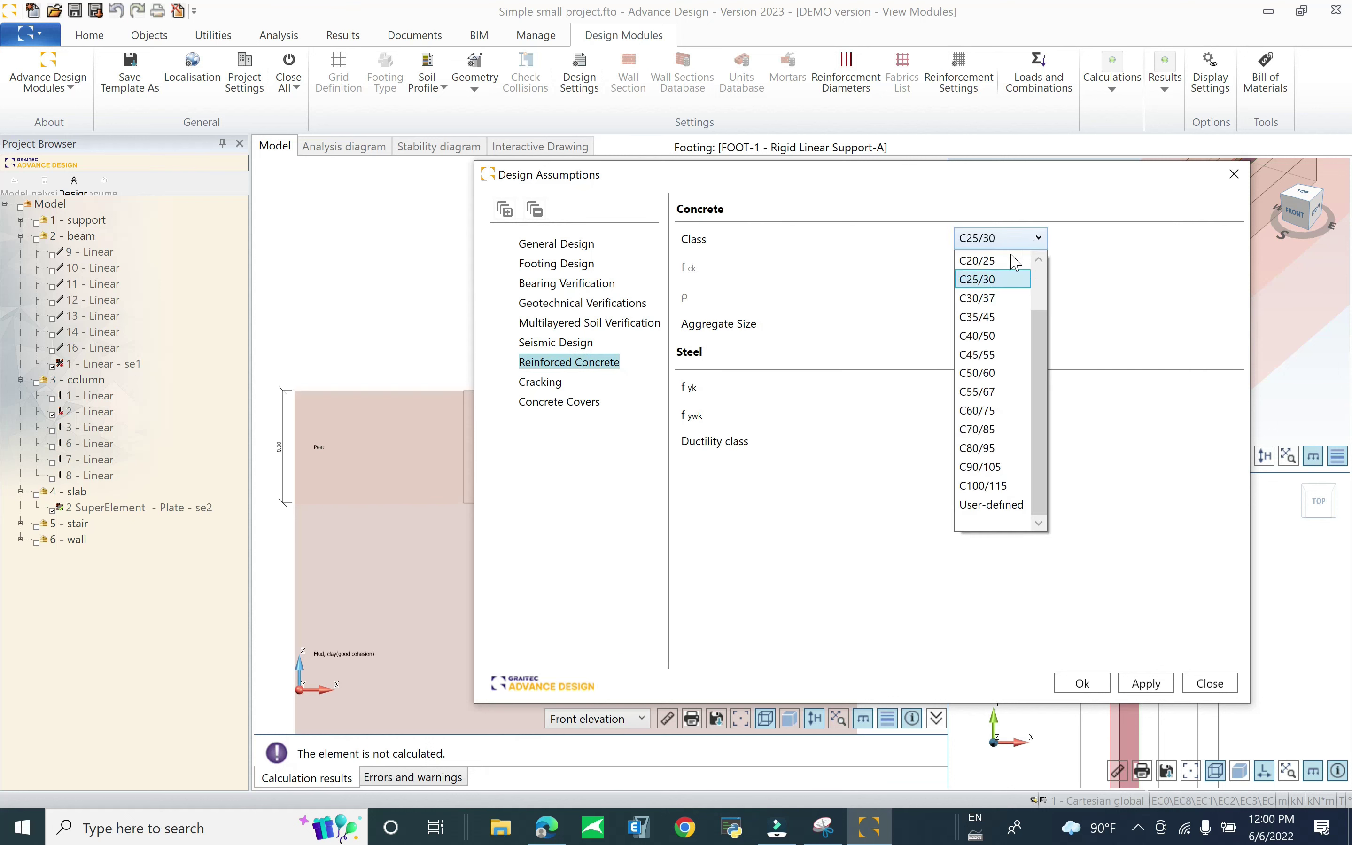
pyautogui.click(992, 296)
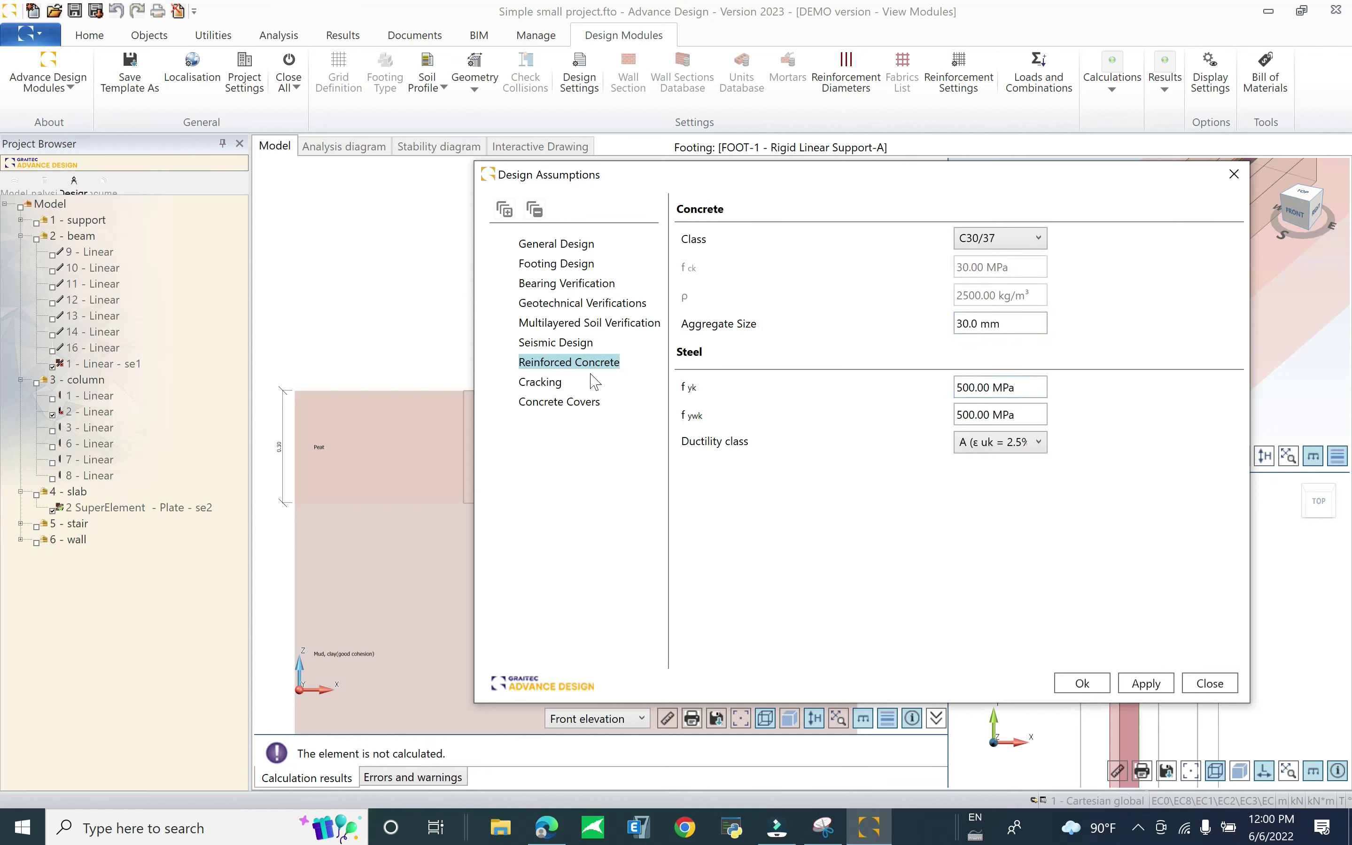
pyautogui.click(560, 385)
pyautogui.click(556, 400)
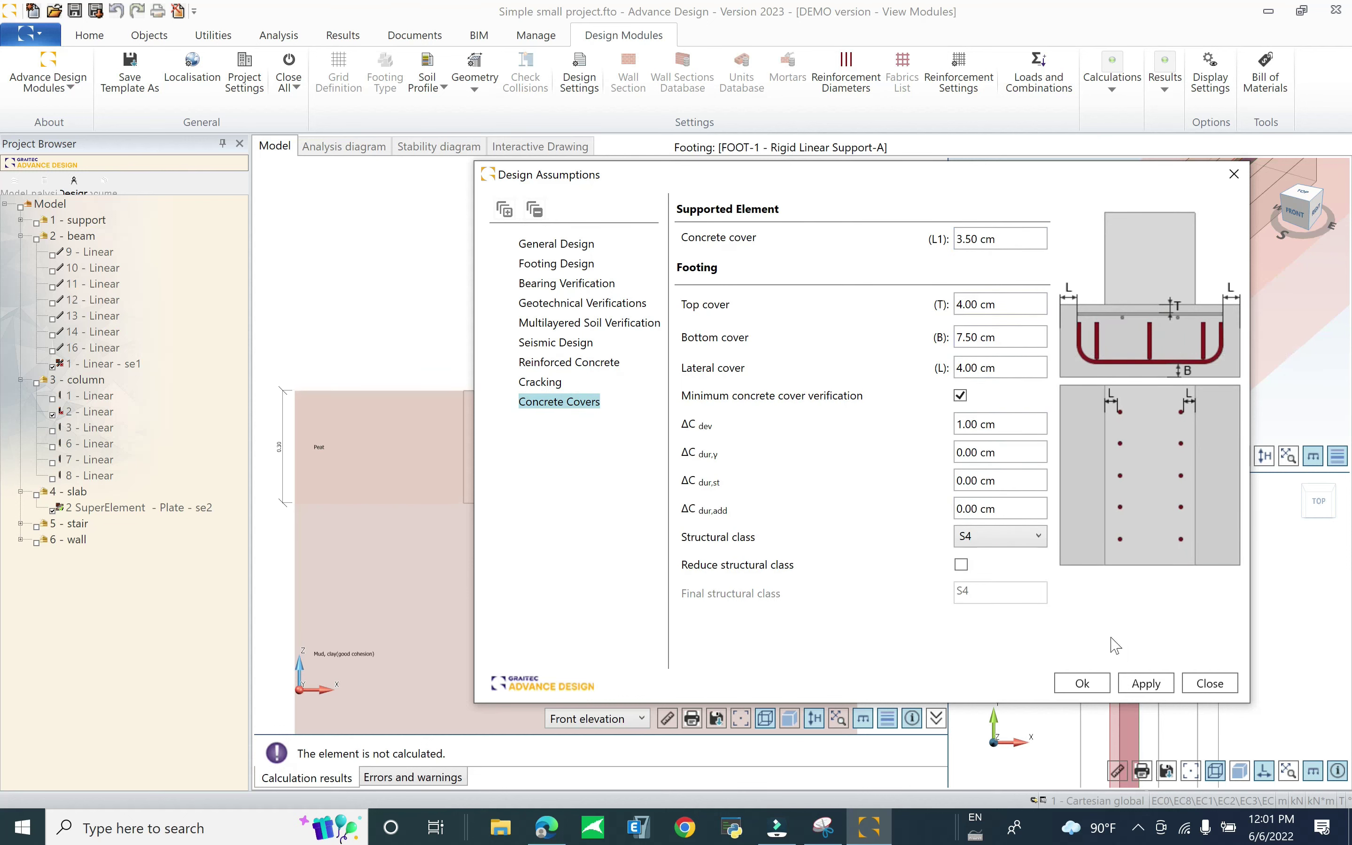
pyautogui.click(1082, 683)
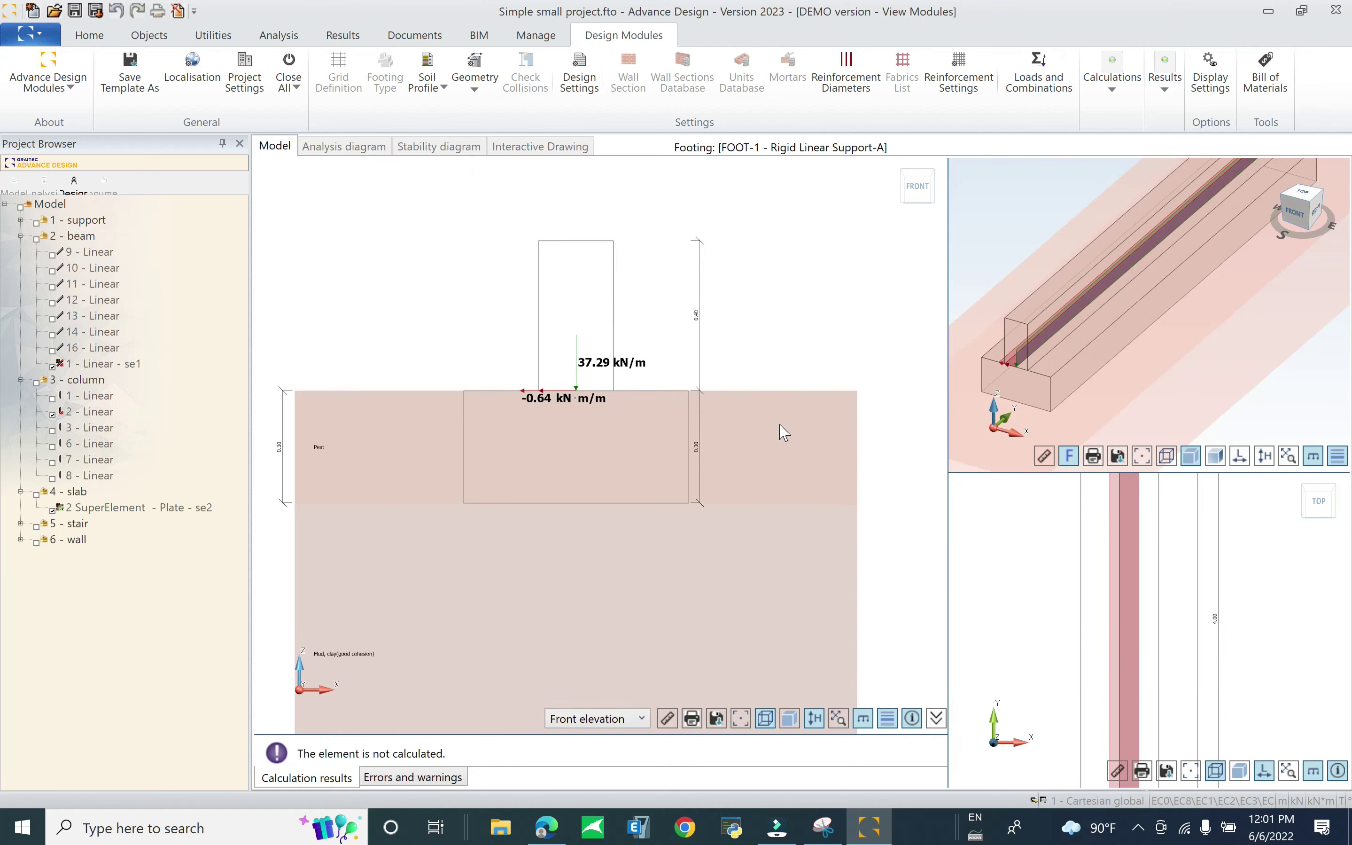
# Limit the strip footing's reinforcement diameters to H12 for longitudinal bars and H6 for transversal bars, and accept
pyautogui.click(854, 89)
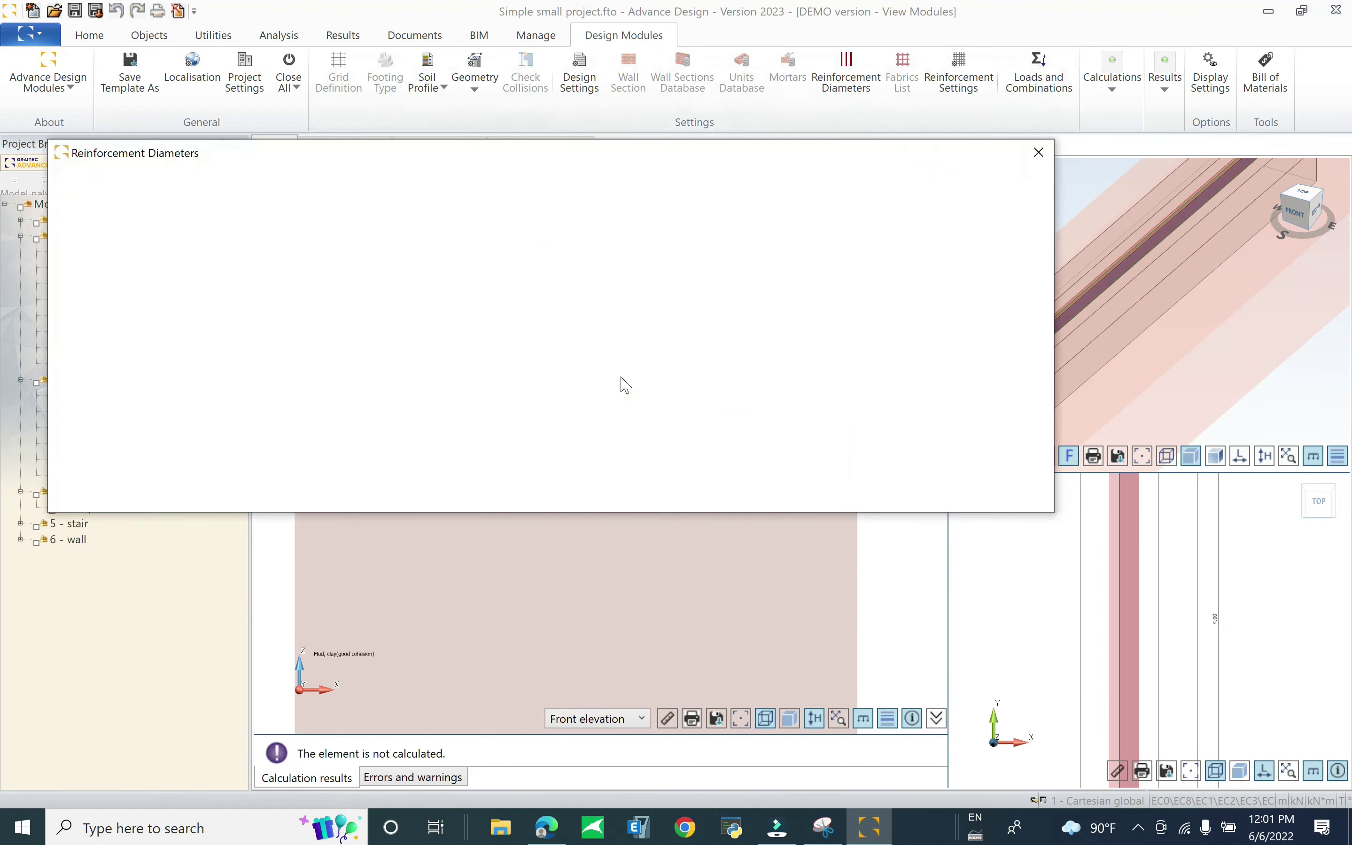
pyautogui.click(165, 275)
pyautogui.click(165, 252)
pyautogui.click(165, 342)
pyautogui.press('Down')
pyautogui.press('Down')
pyautogui.press('Down')
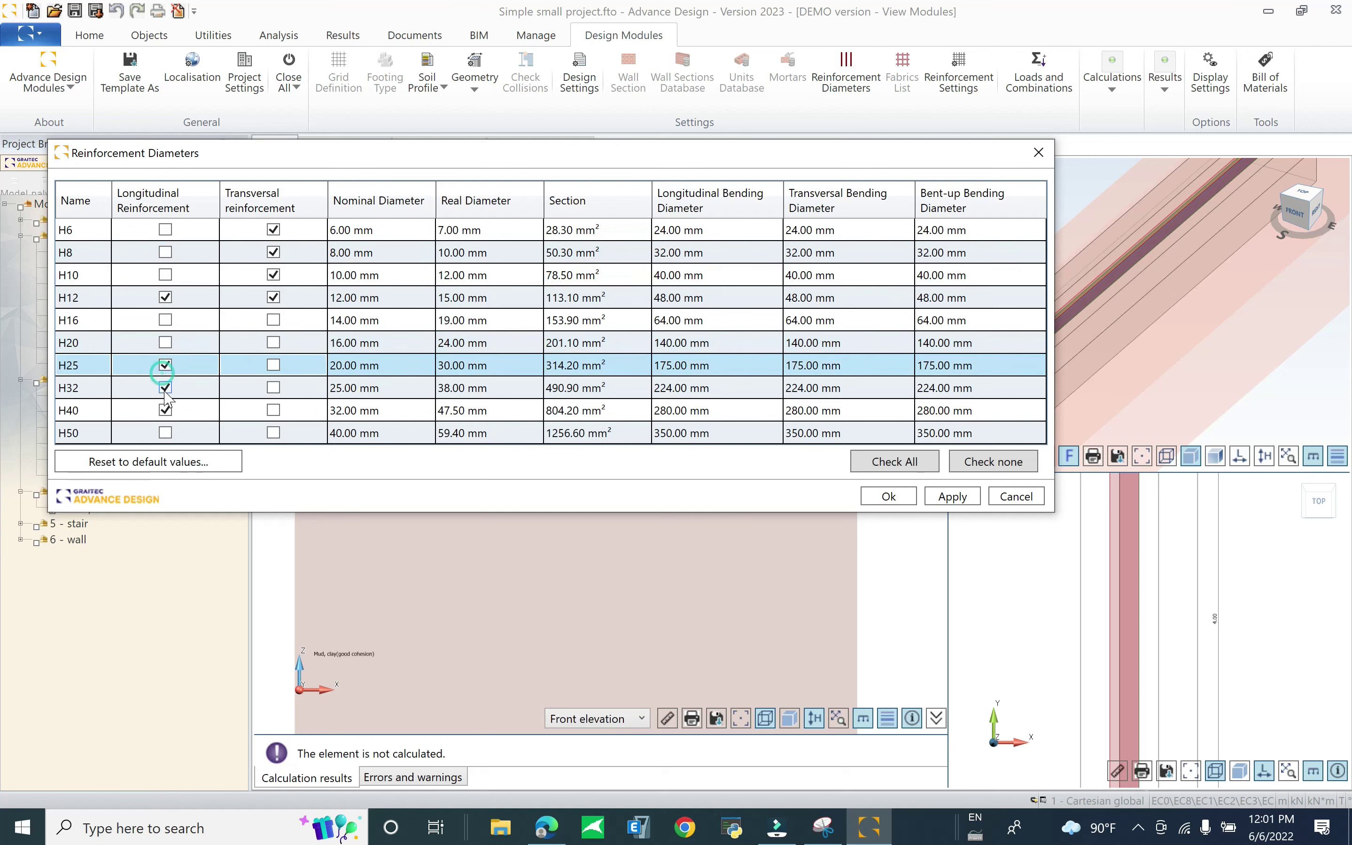
pyautogui.press('space')
pyautogui.click(165, 365)
pyautogui.click(273, 252)
pyautogui.click(274, 274)
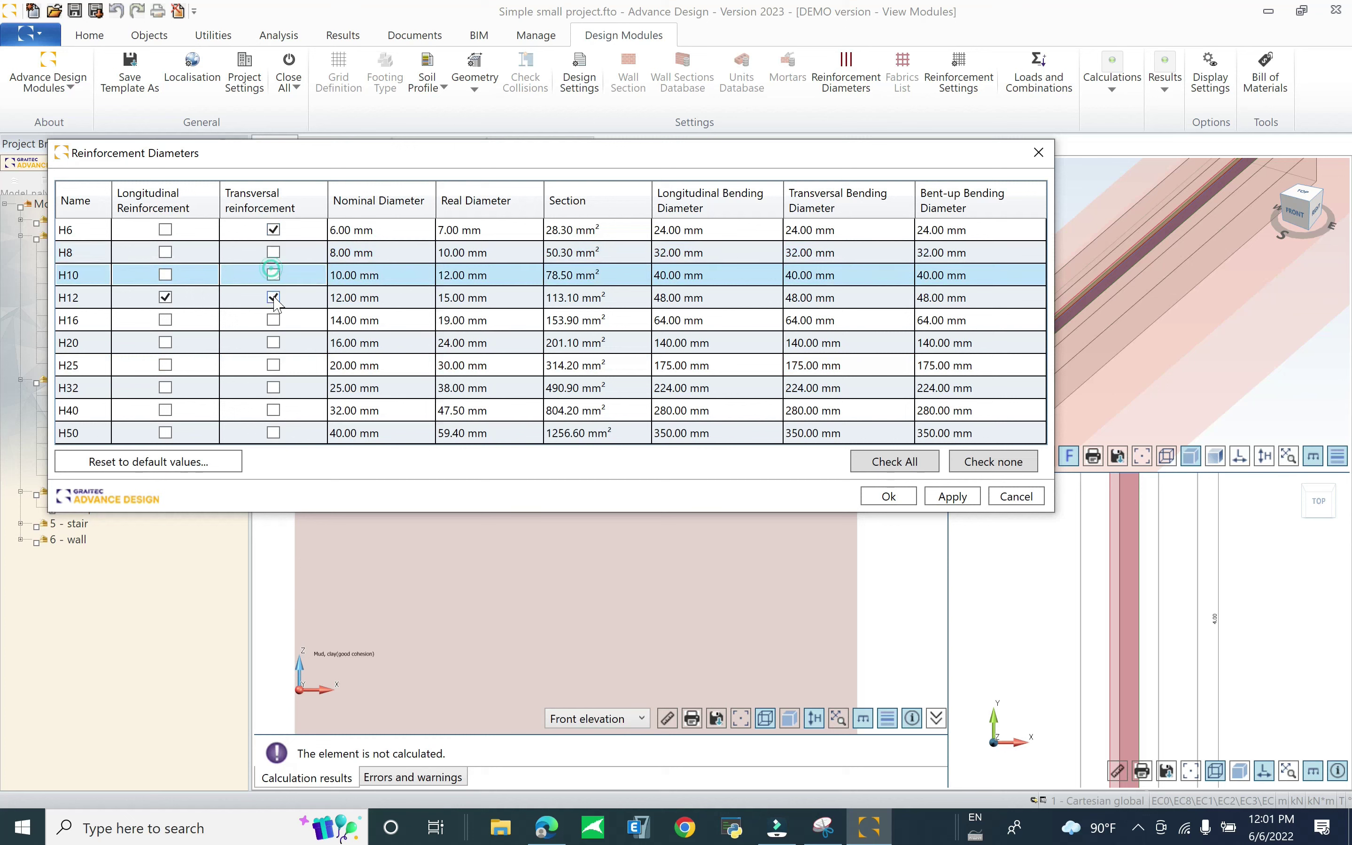
pyautogui.click(274, 297)
pyautogui.click(888, 496)
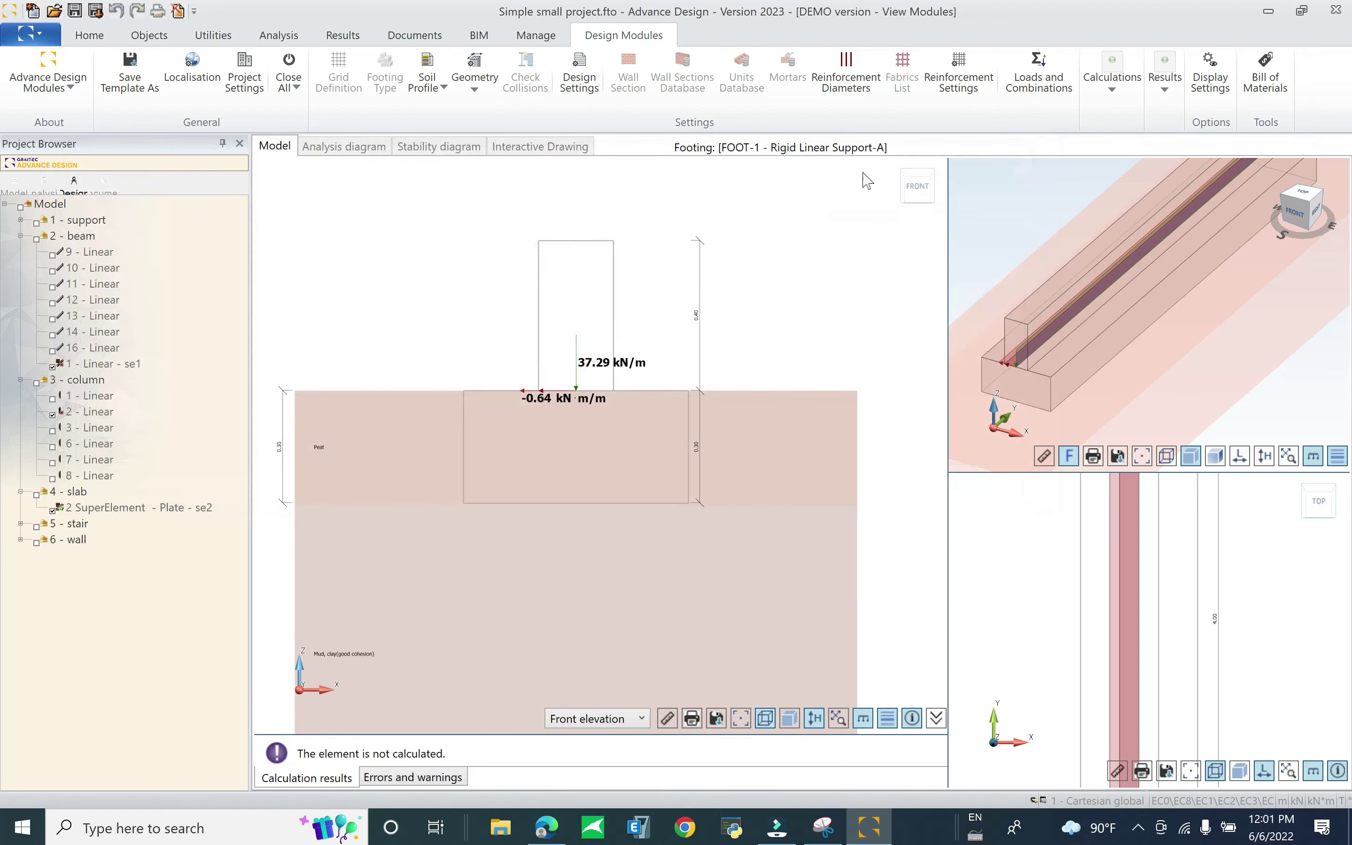
# Review the strip footing's load cases, combination situations and load definitions without applying the pending changes
pyautogui.click(1039, 78)
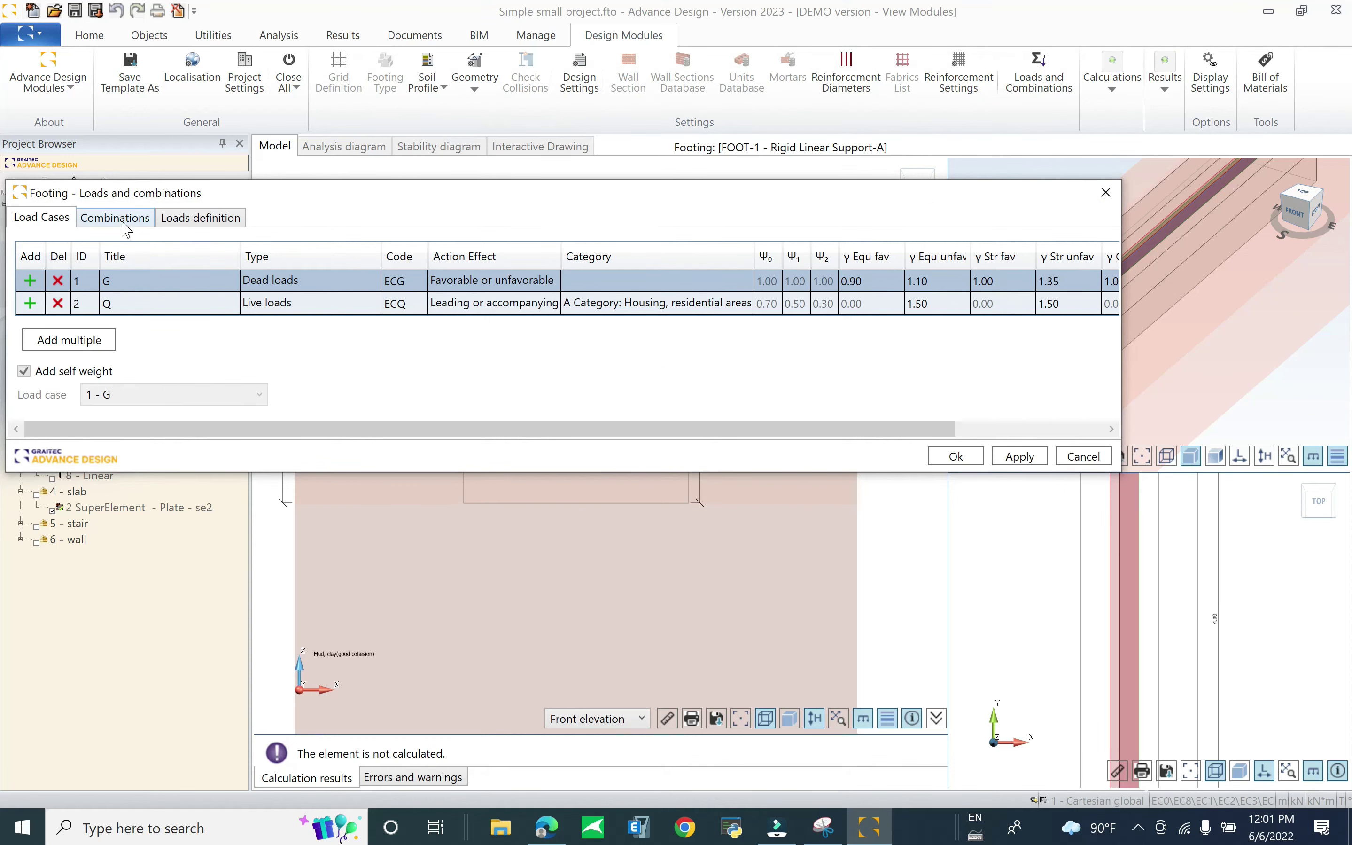
pyautogui.click(123, 221)
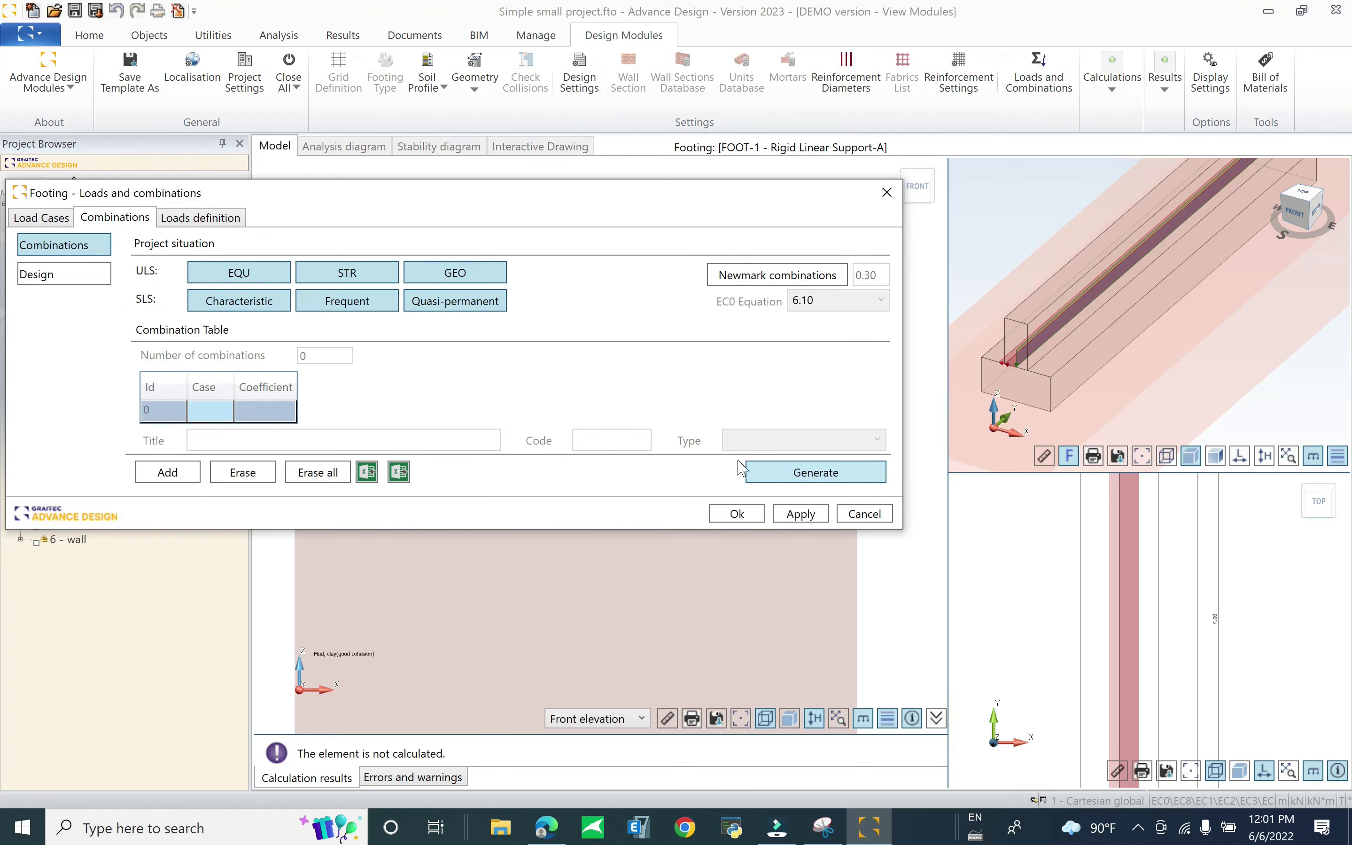
pyautogui.click(749, 472)
pyautogui.click(699, 429)
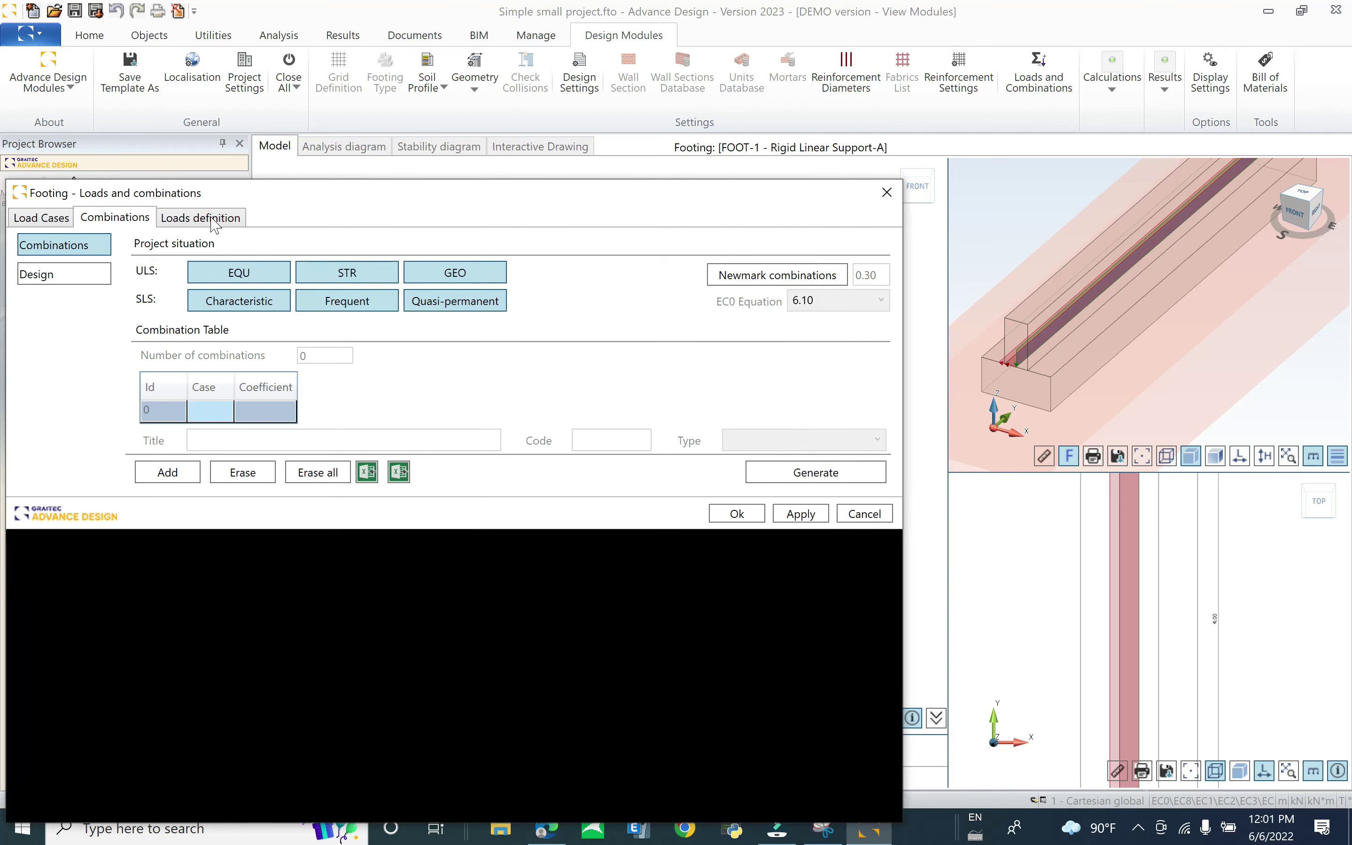
pyautogui.click(215, 218)
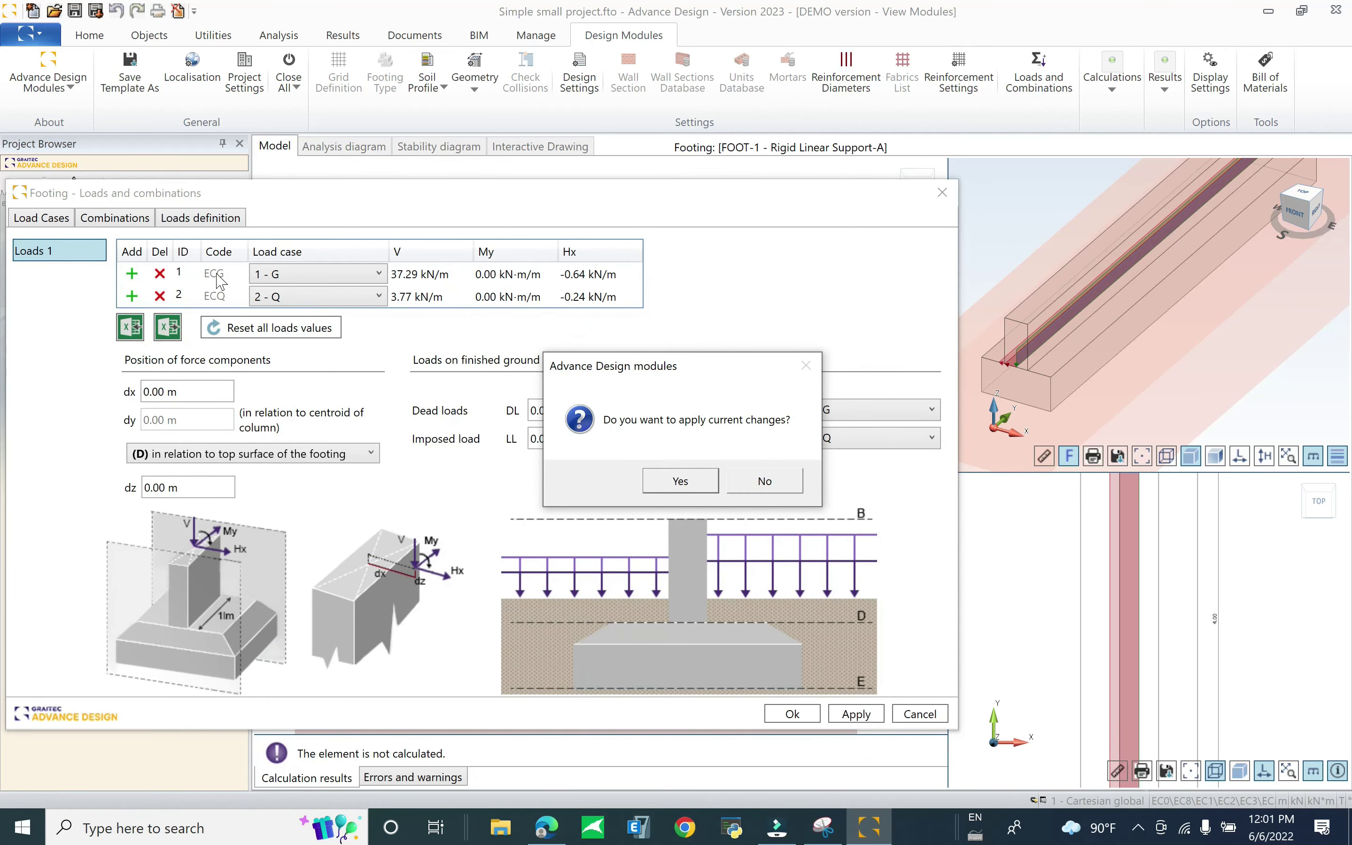
pyautogui.click(761, 487)
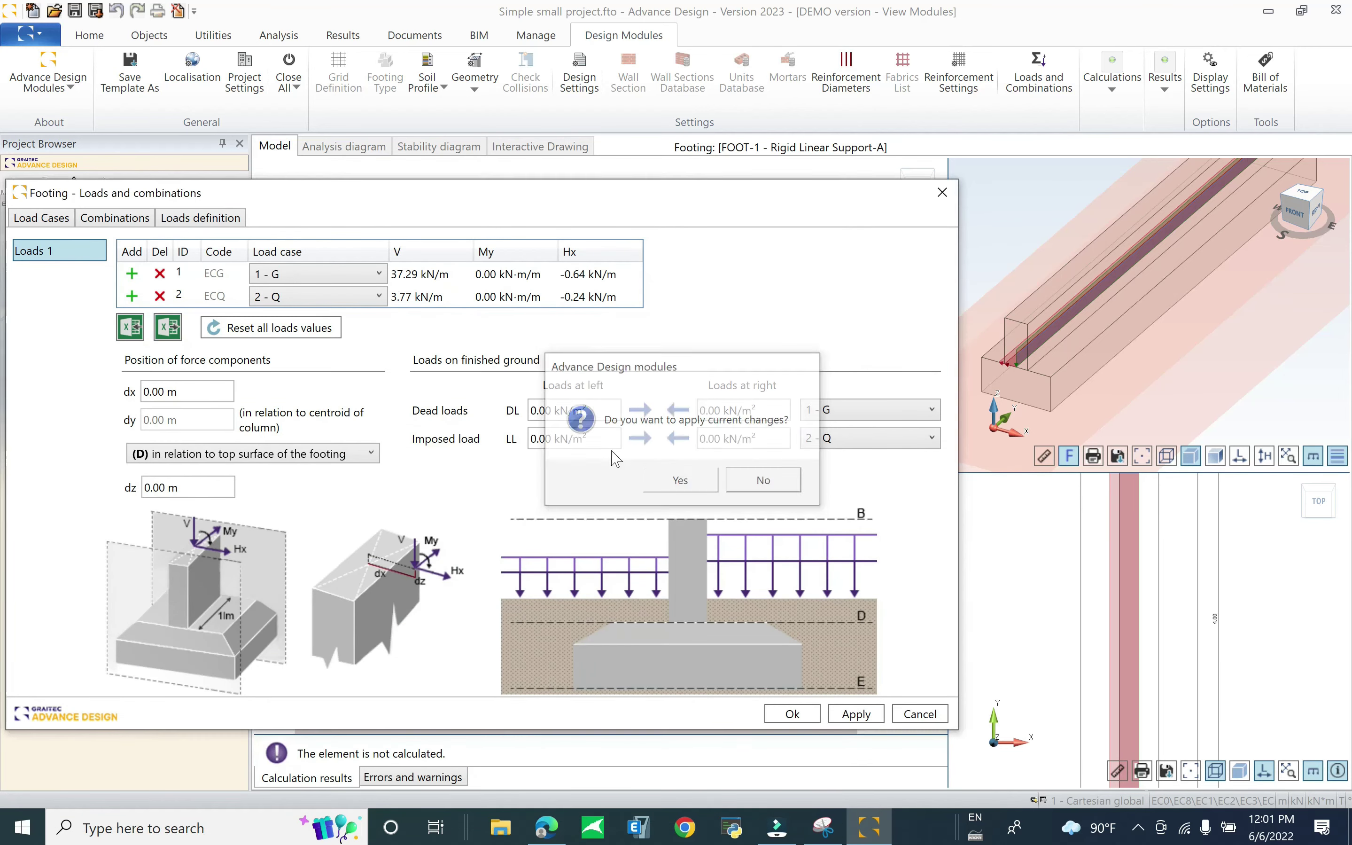
# Check the dead and imposed loads on finished ground on both sides of the footing, and accept the loads and combinations
pyautogui.click(540, 410)
pyautogui.click(558, 440)
pyautogui.click(727, 440)
pyautogui.click(726, 411)
pyautogui.moveTo(819, 192); pyautogui.dragTo(872, 59)
pyautogui.click(863, 584)
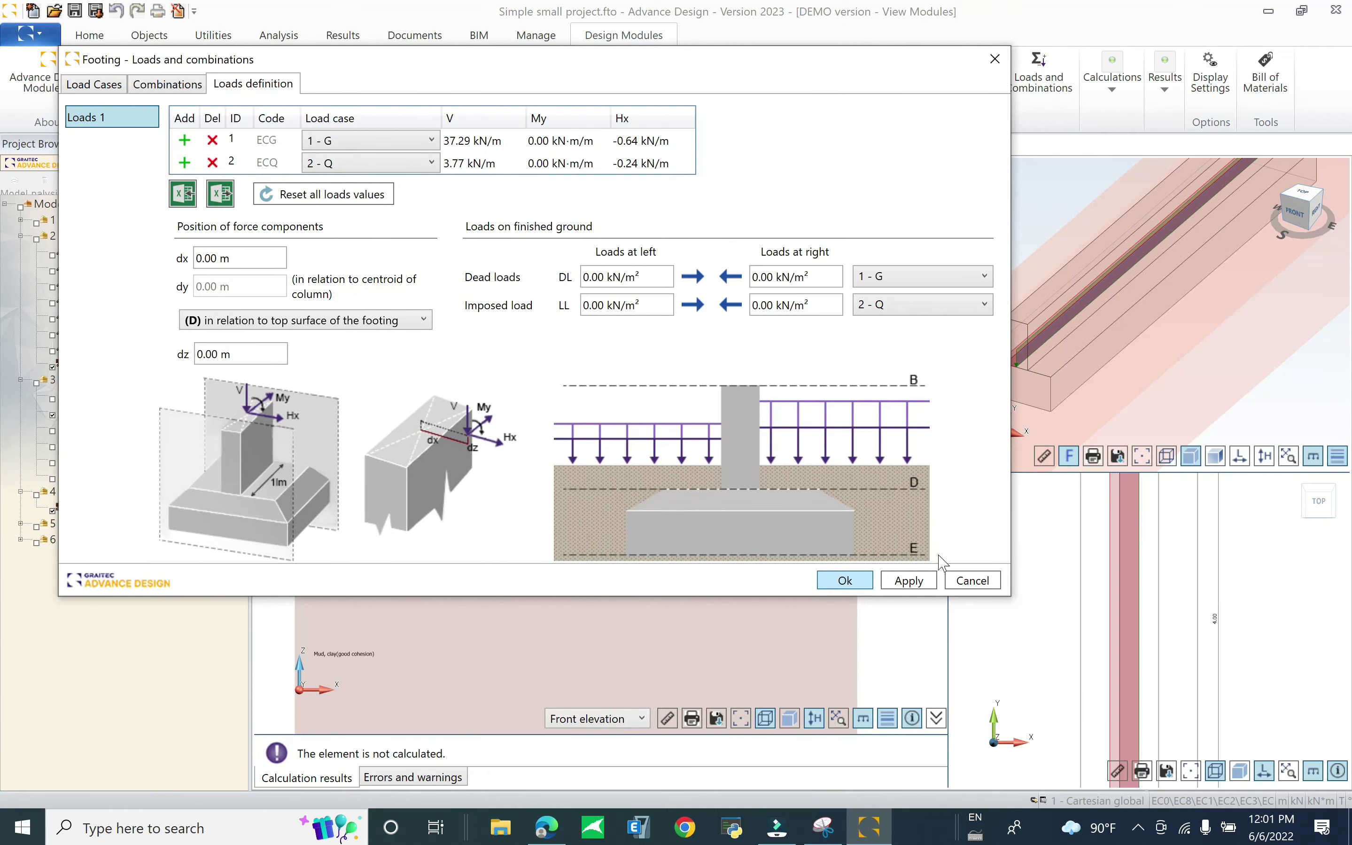
pyautogui.click(845, 581)
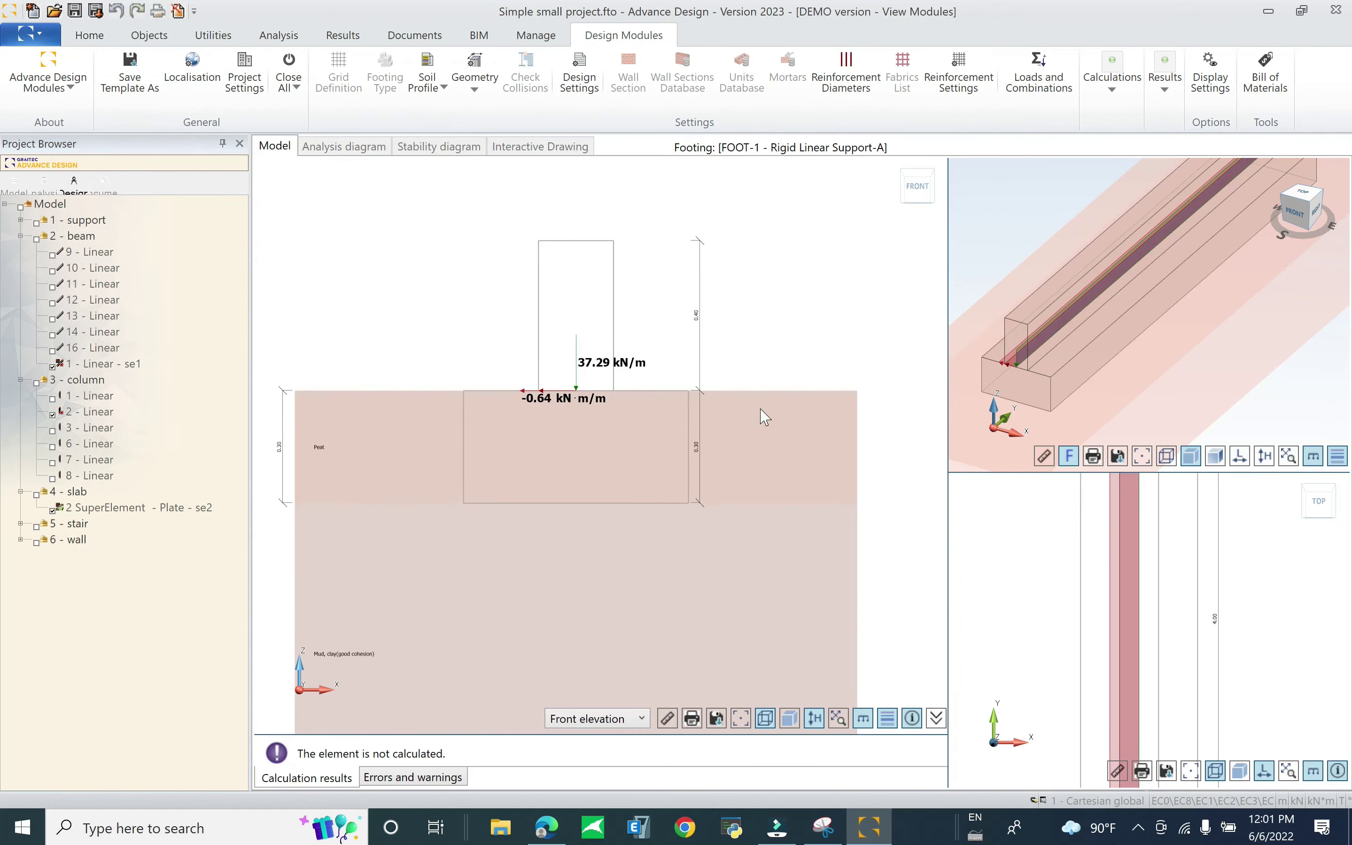
# Calculate the strip footing and check its verification work ratios and bottom reinforcement ratio
pyautogui.click(1165, 89)
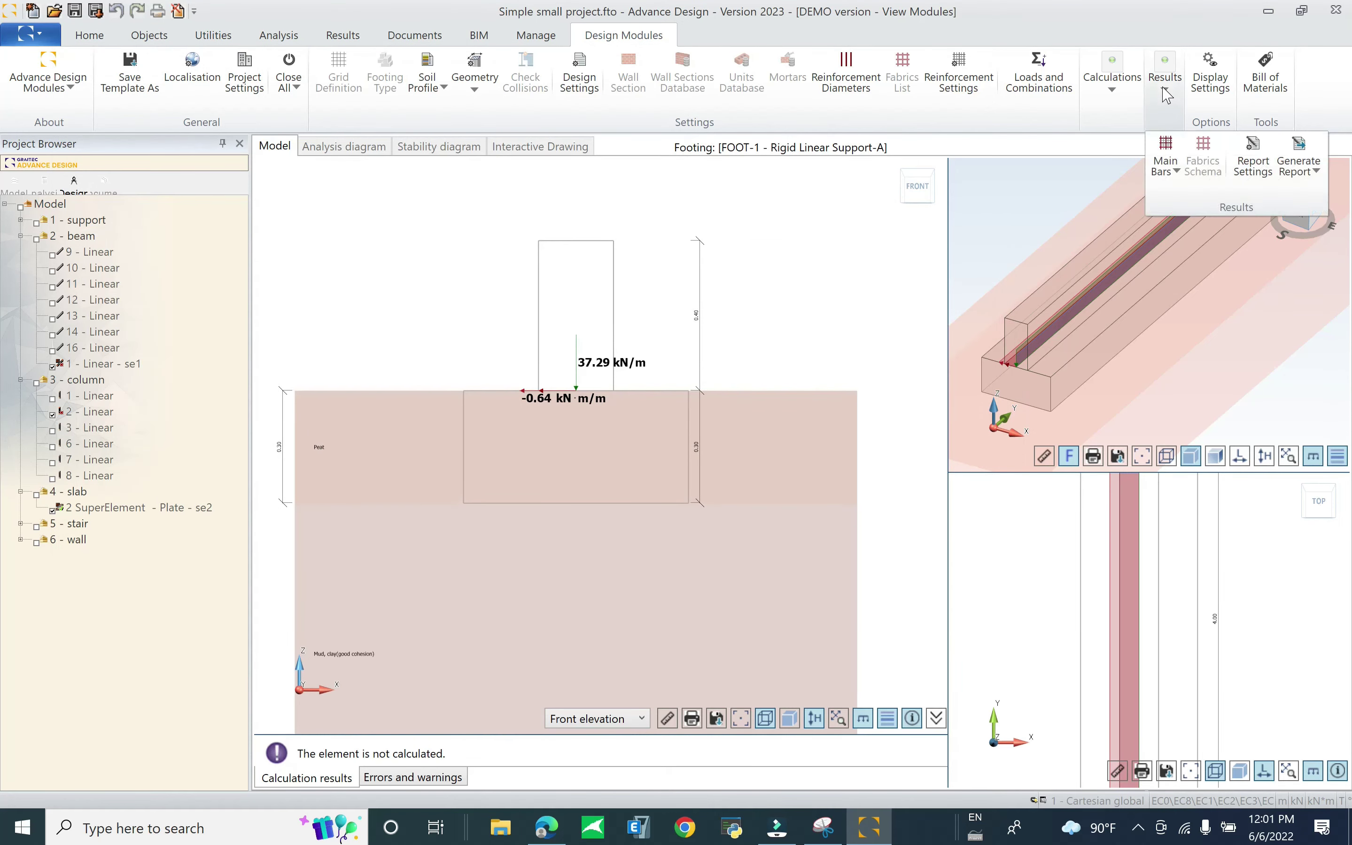
pyautogui.click(1102, 92)
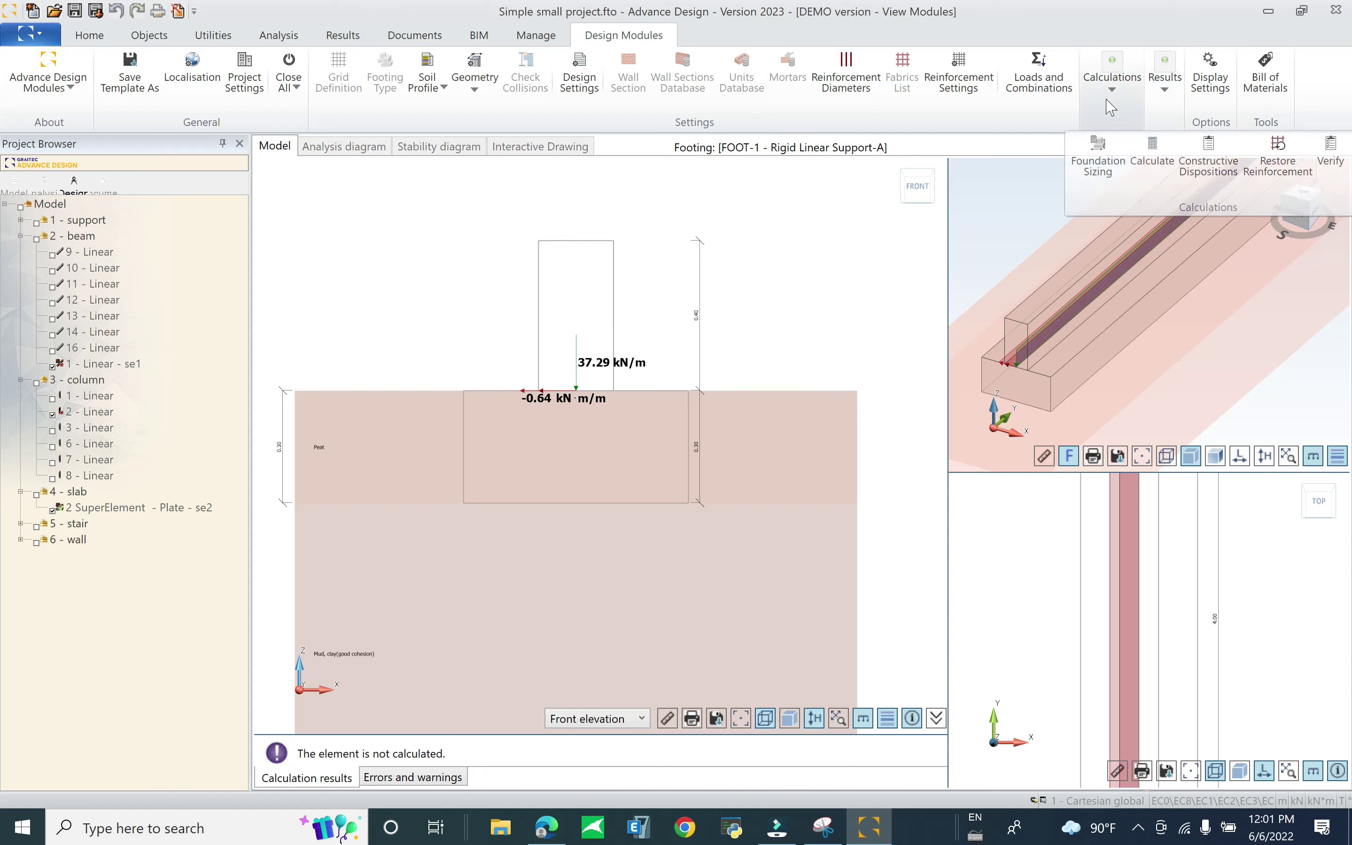
pyautogui.click(1152, 152)
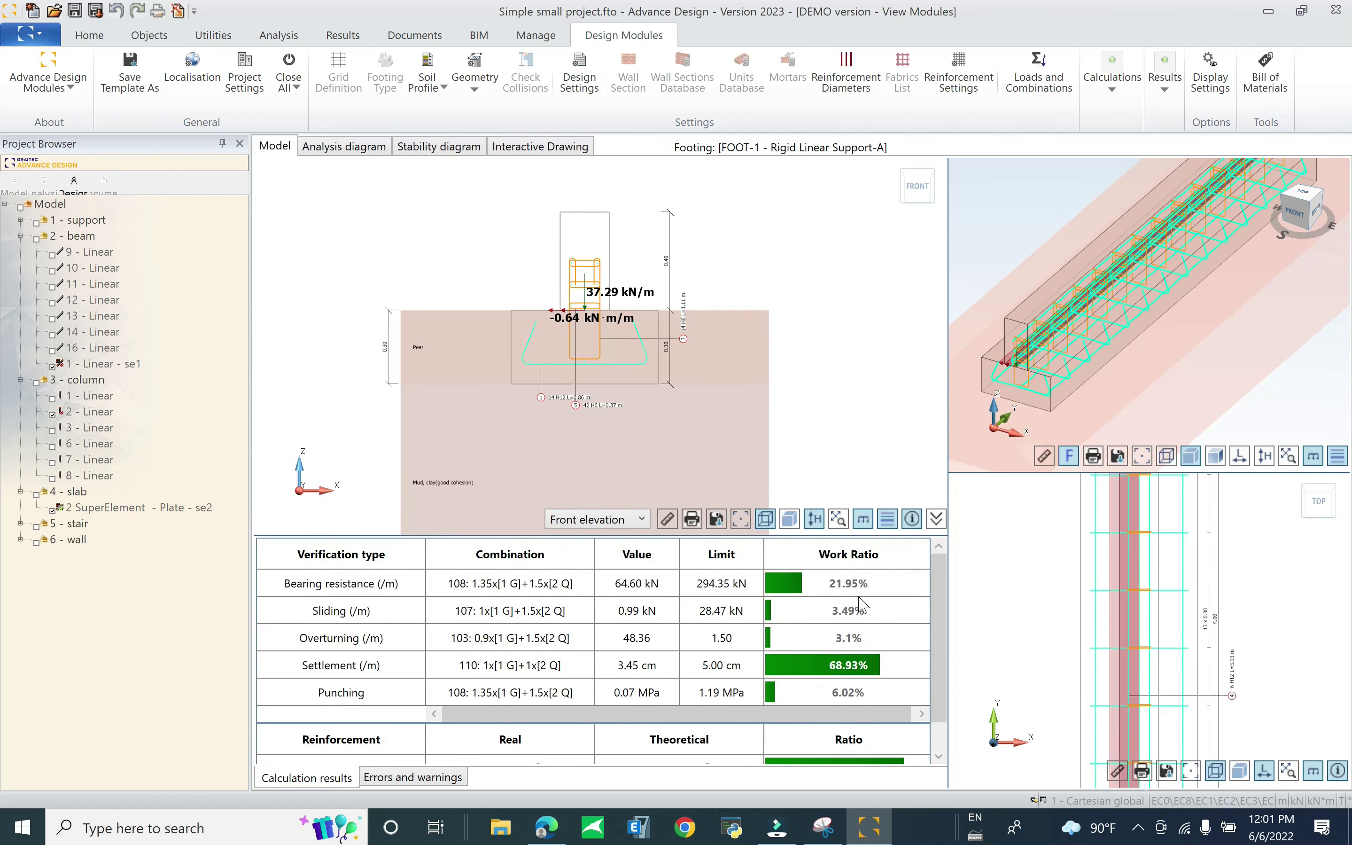
pyautogui.scroll(-1, 368, 673)
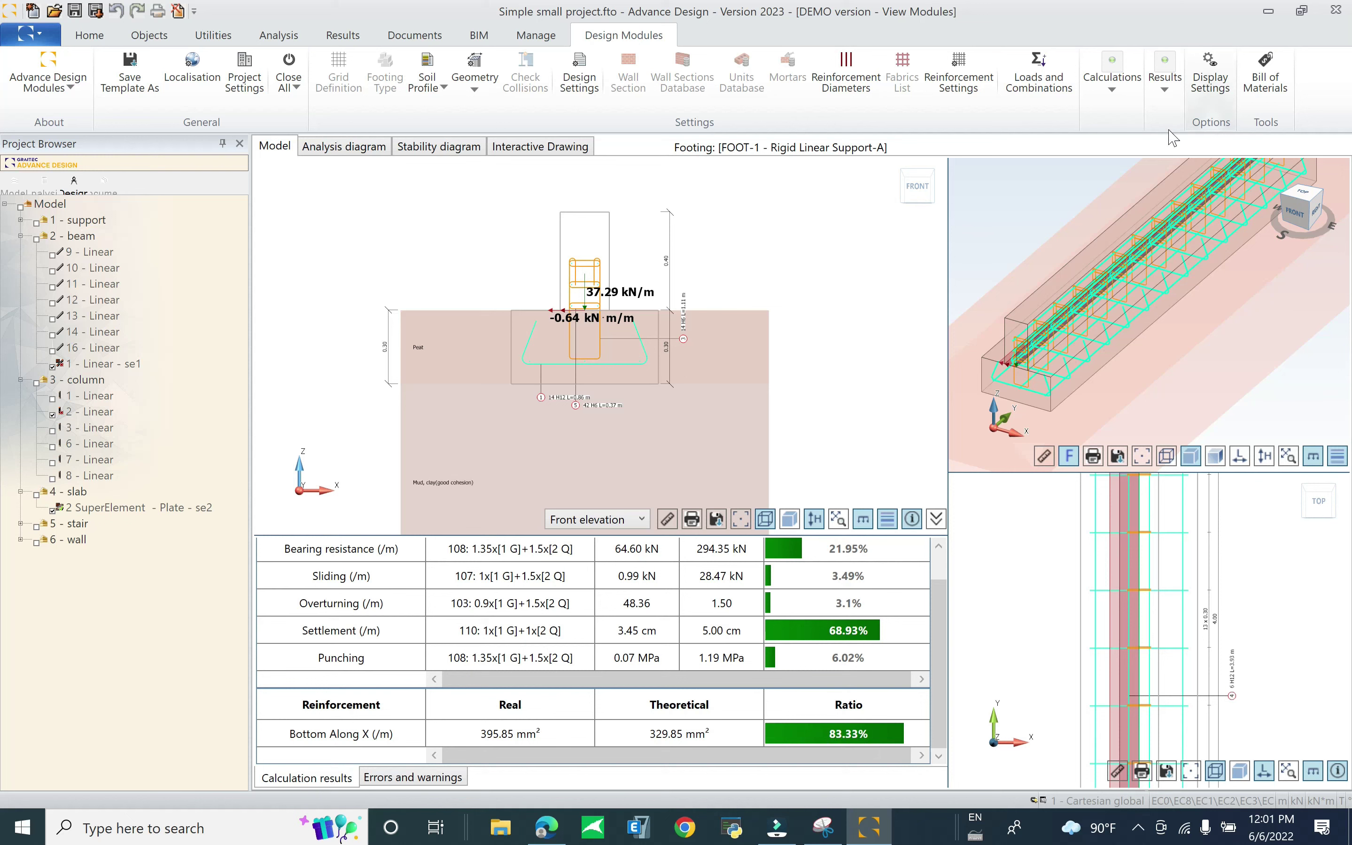
# View the strip footing's soil pressure analysis diagram for the ULS-F condition and its stability diagram
pyautogui.click(333, 147)
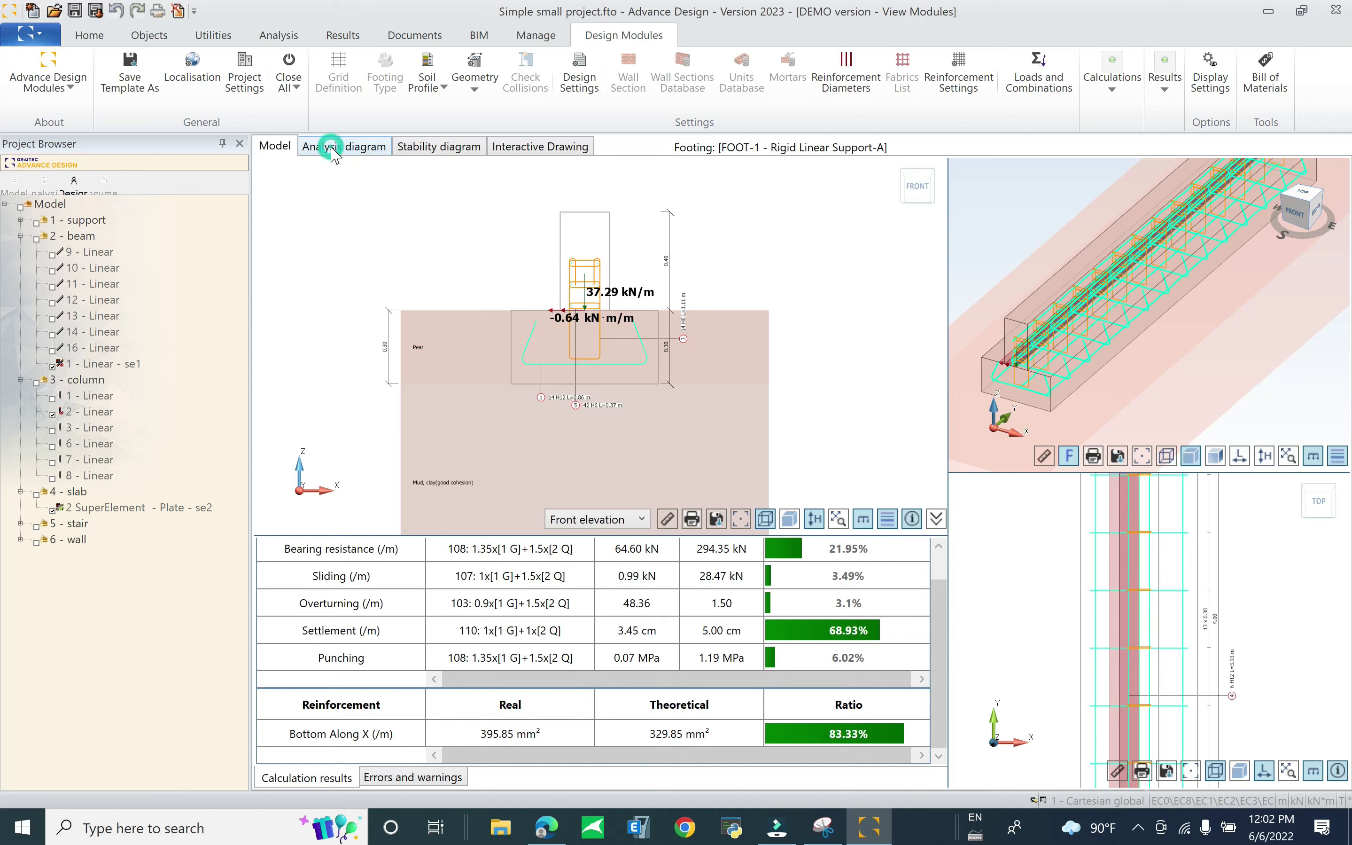
pyautogui.click(343, 148)
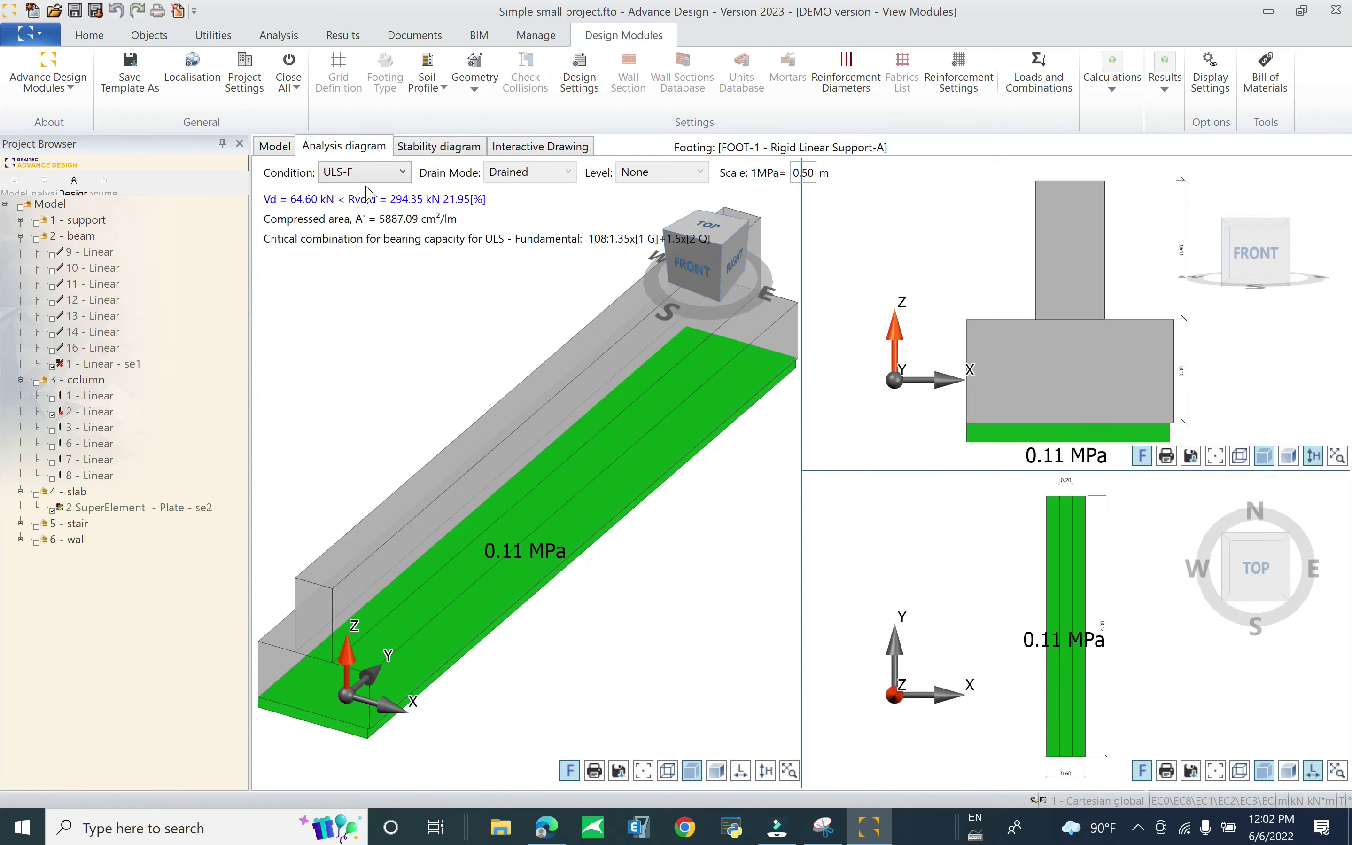
pyautogui.click(434, 145)
pyautogui.click(447, 151)
pyautogui.click(442, 147)
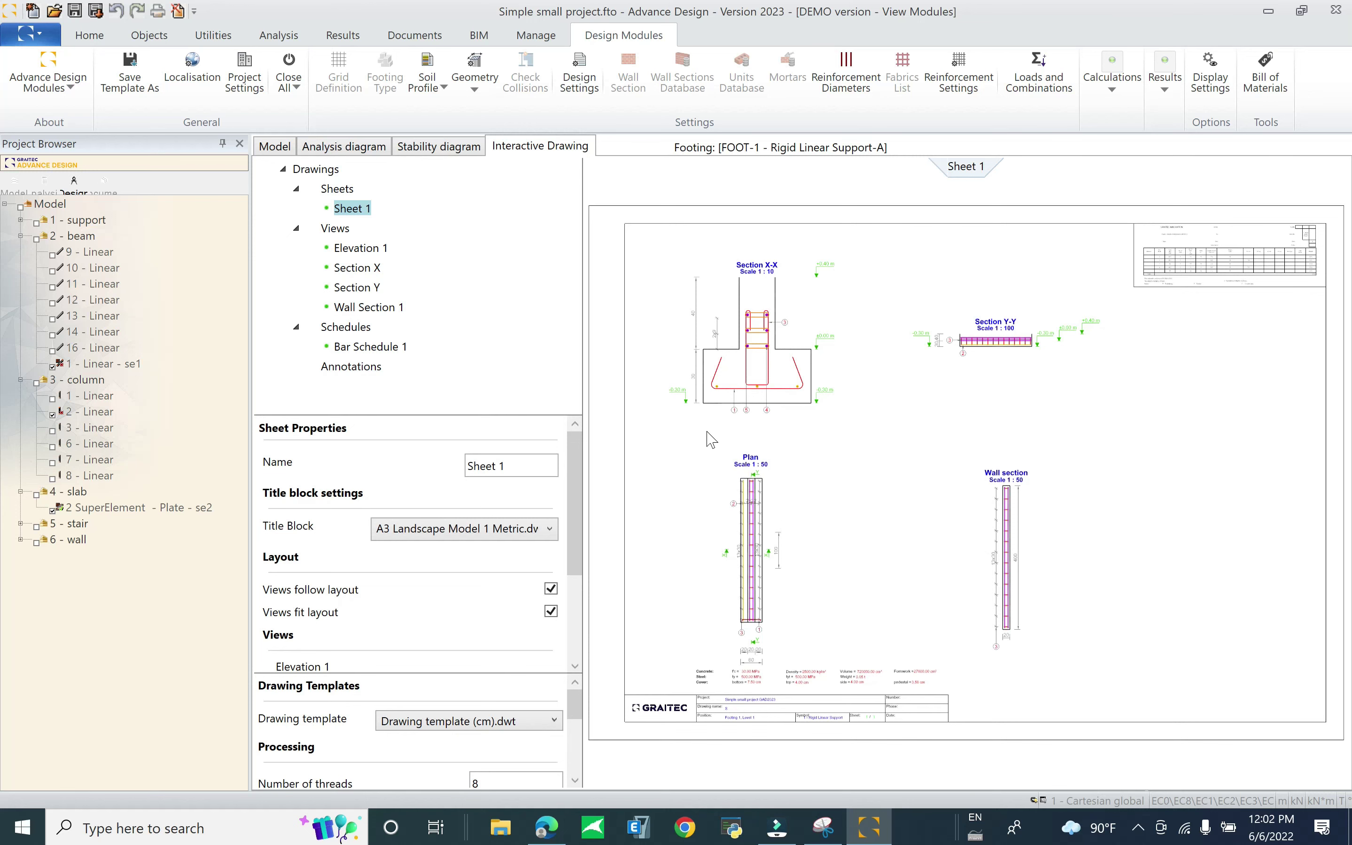
# Examine the sections, plan and wall section on the strip footing's interactive drawing, Sheet 1
pyautogui.scroll(4, 707, 432)
pyautogui.moveTo(856, 630); pyautogui.dragTo(878, 528, button='middle')
pyautogui.scroll(2, 826, 636)
pyautogui.scroll(-3, 718, 627)
pyautogui.scroll(3, 1097, 497)
pyautogui.scroll(-3, 890, 476)
pyautogui.scroll(3, 735, 339)
pyautogui.scroll(-3, 767, 532)
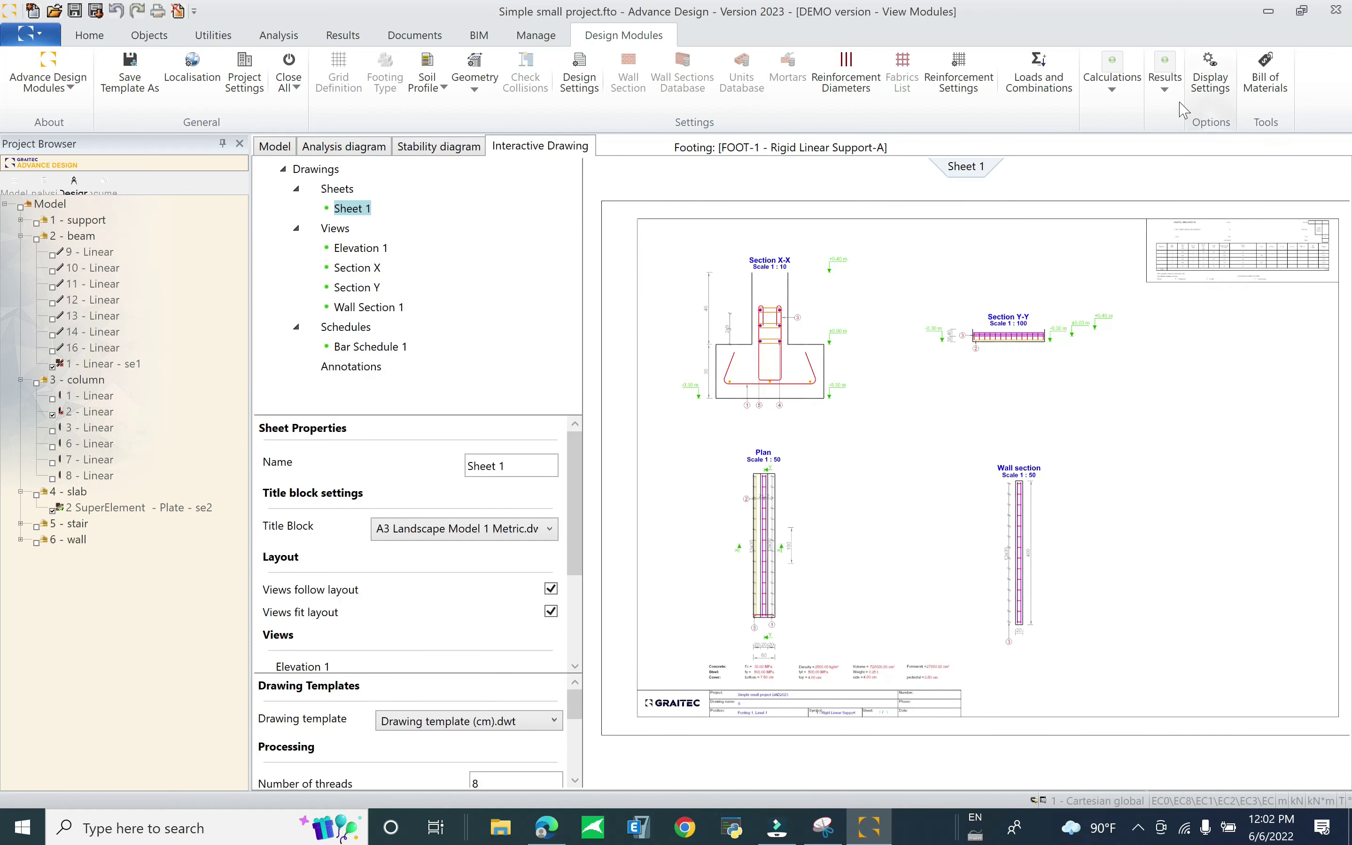
# Generate a preview of the Footing Detailed Report with the current report settings and show it full screen
pyautogui.click(1168, 90)
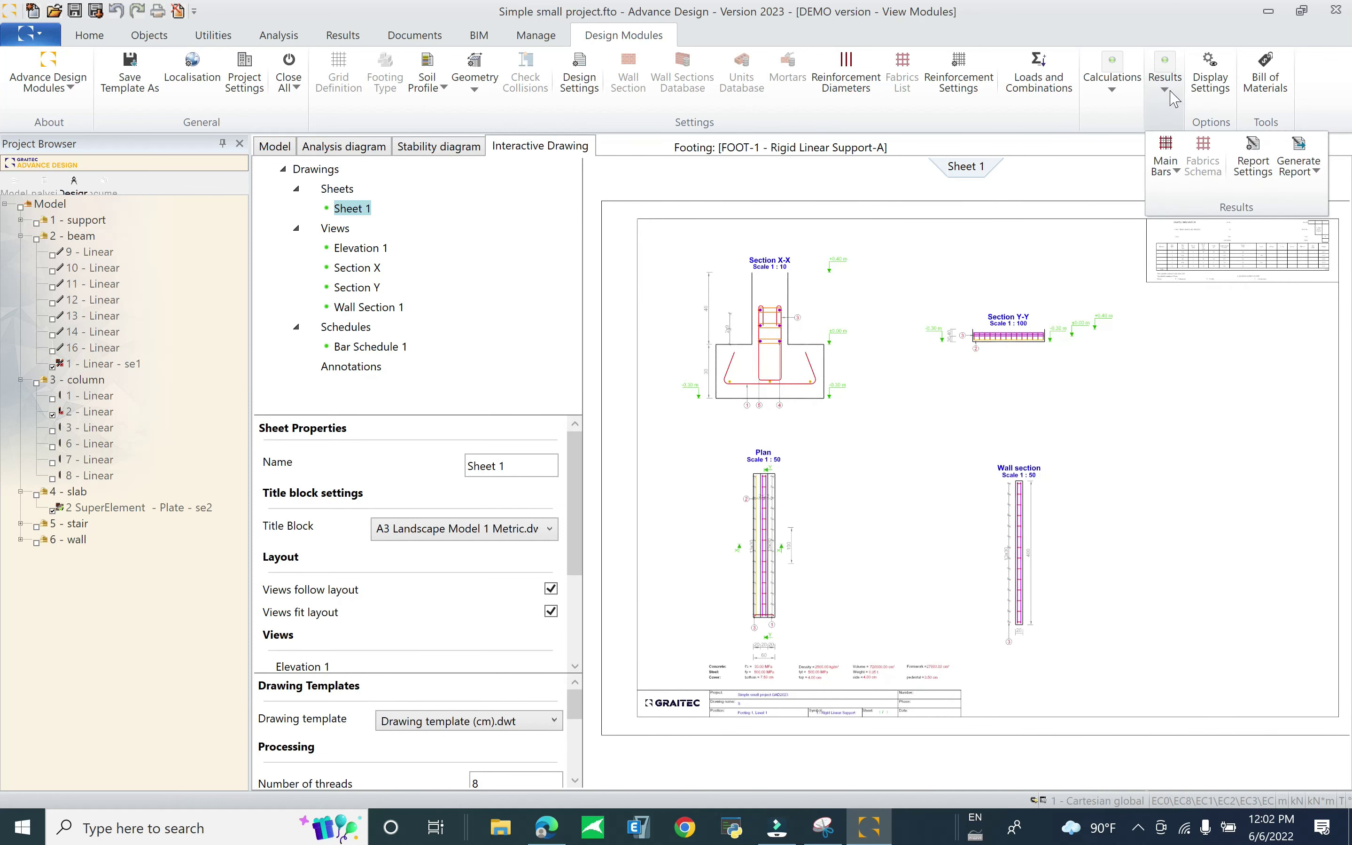
pyautogui.click(1253, 159)
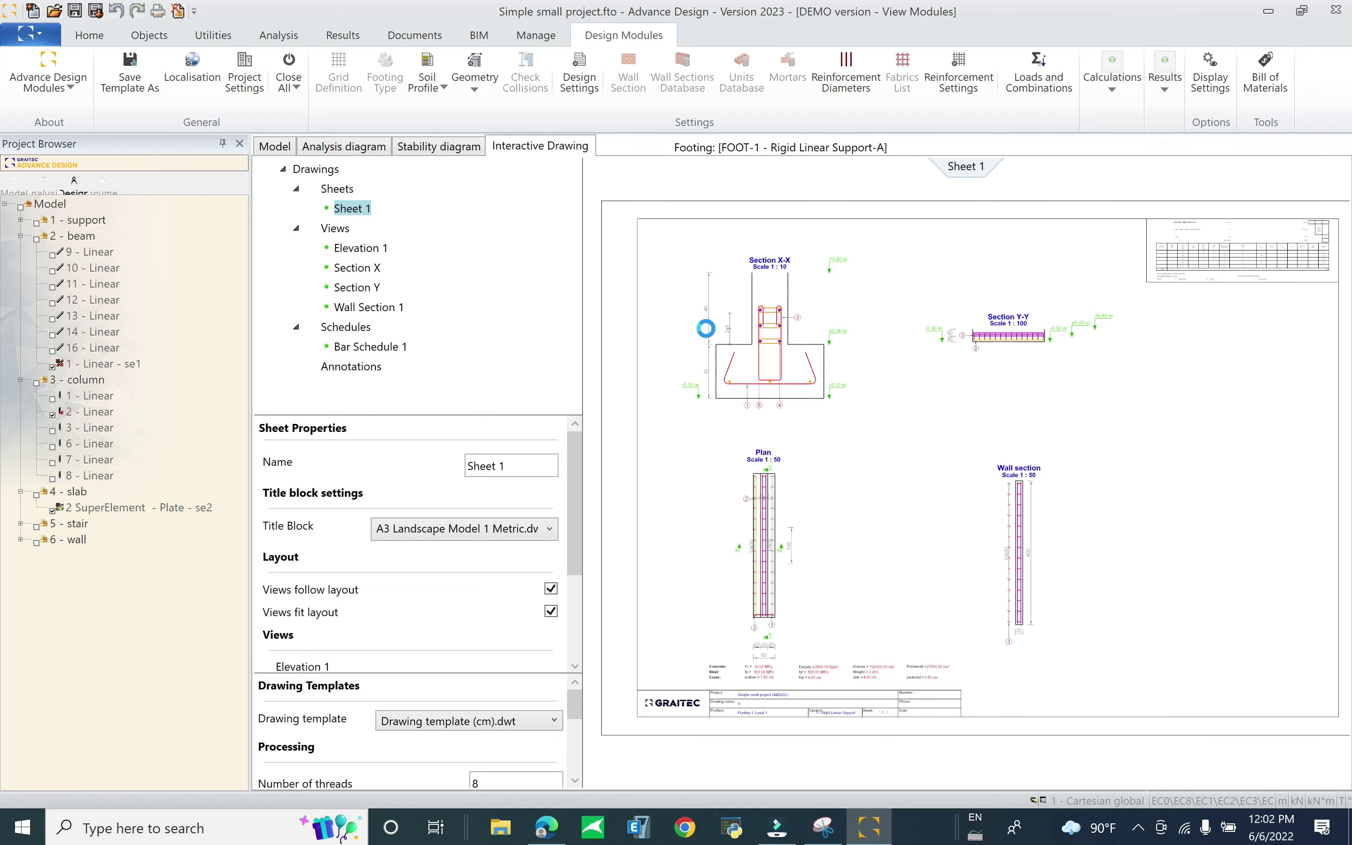
pyautogui.click(468, 468)
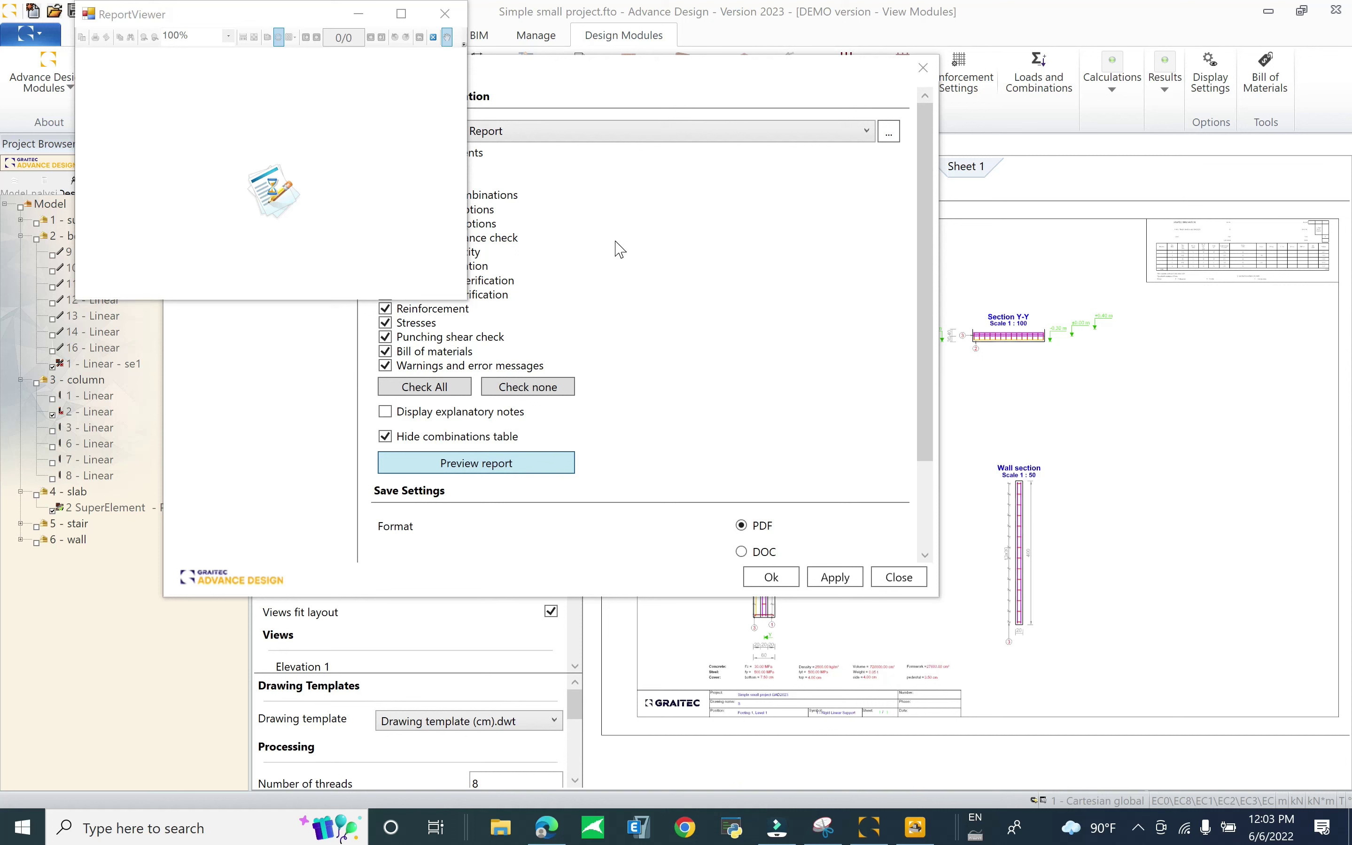
pyautogui.click(916, 829)
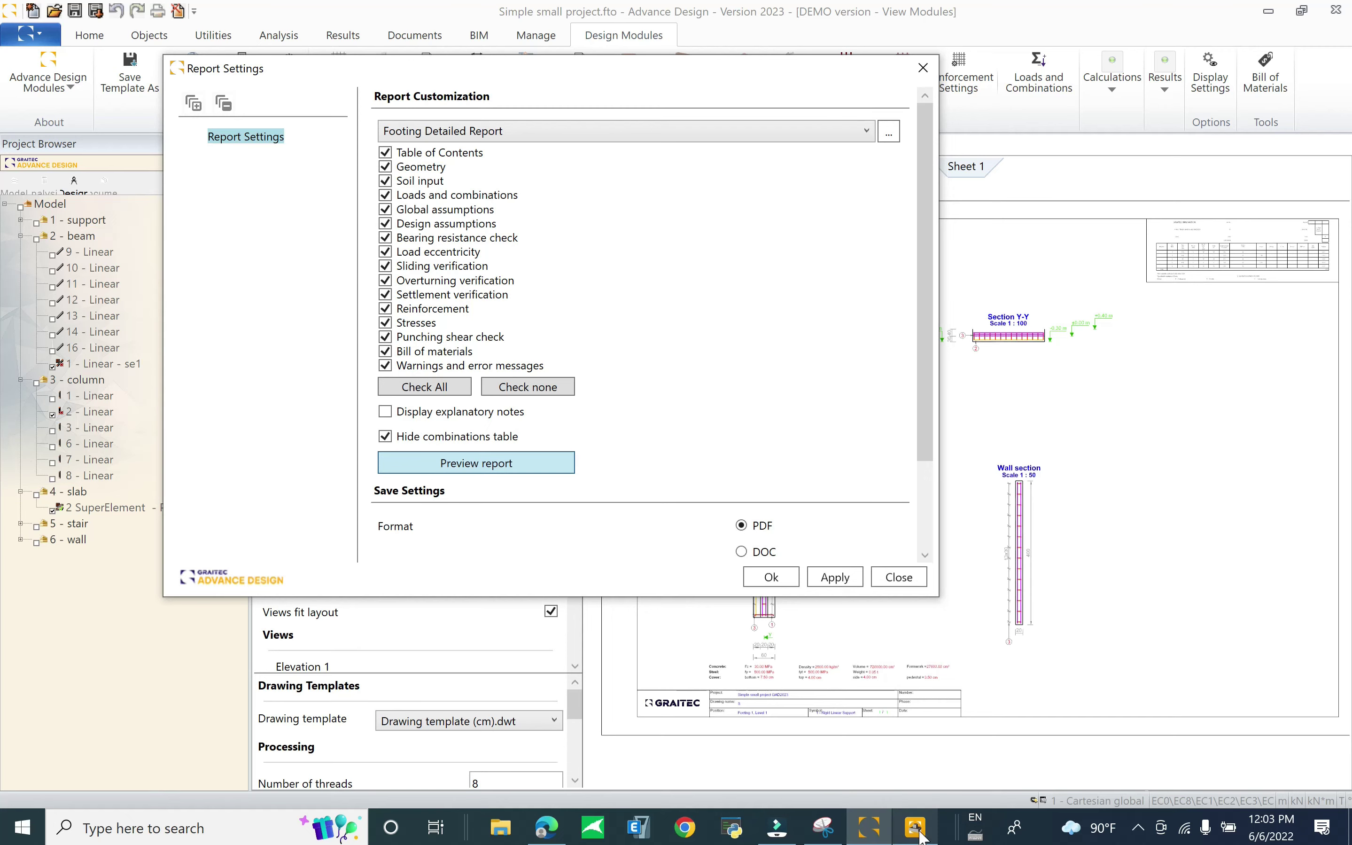
pyautogui.moveTo(919, 835)
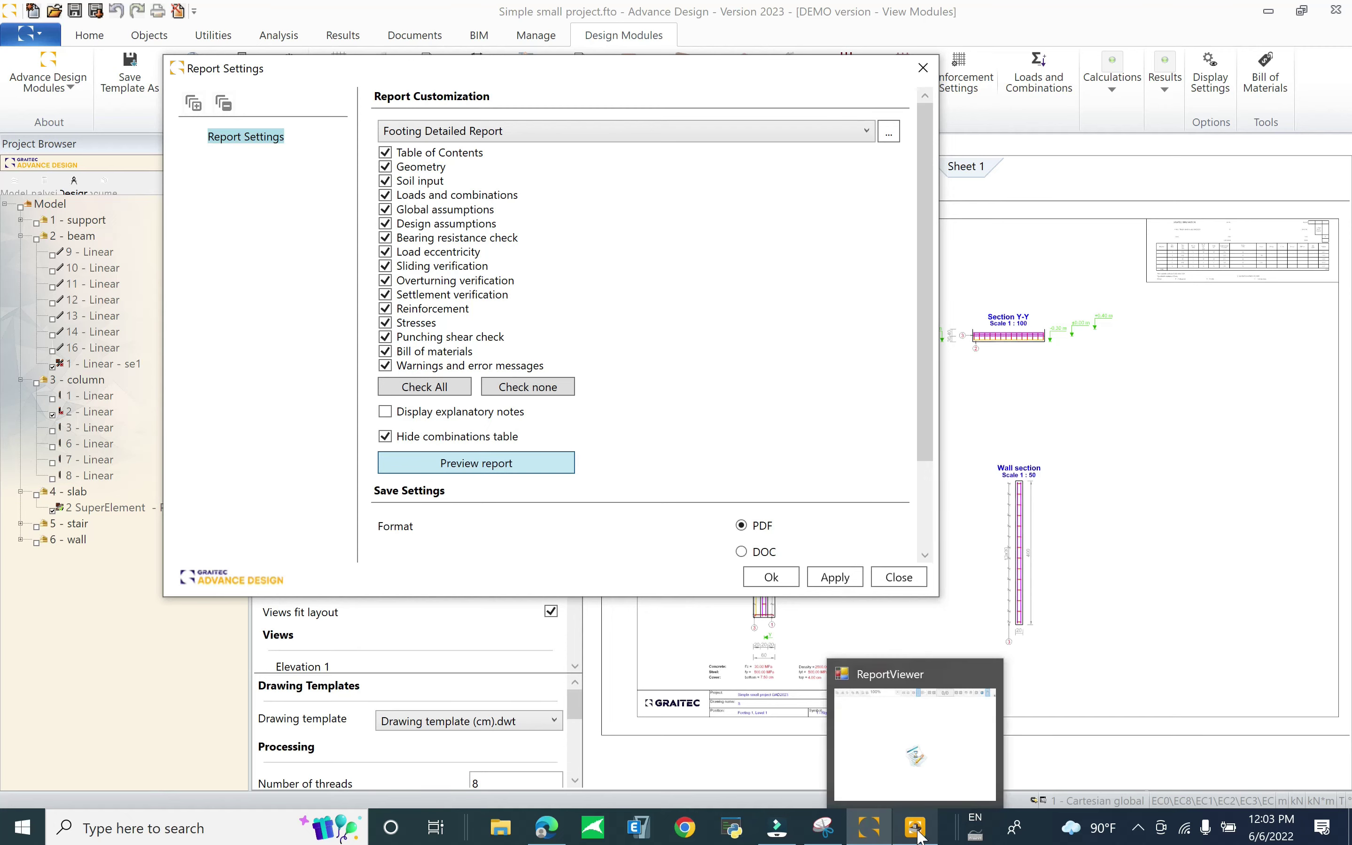
pyautogui.click(911, 754)
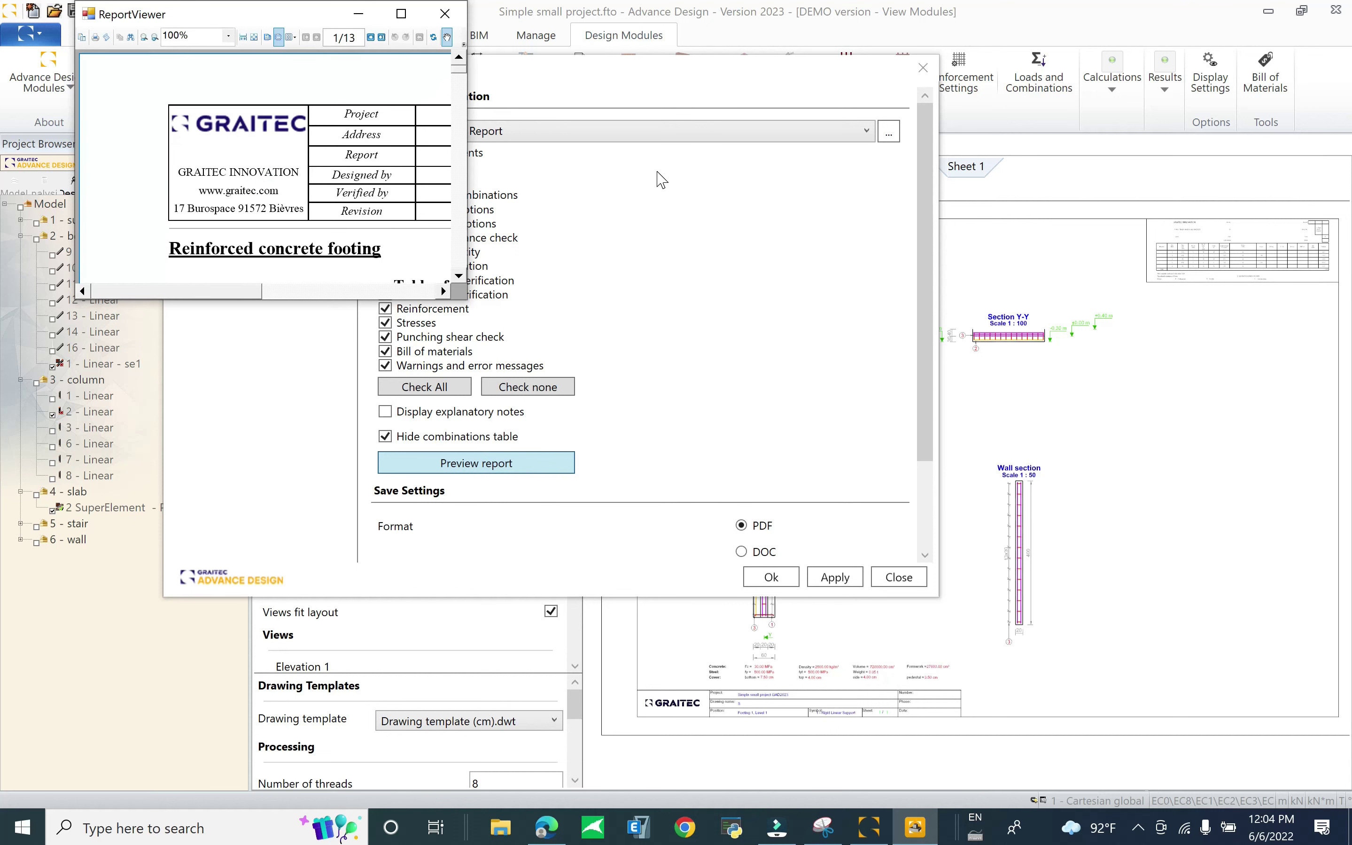
pyautogui.click(401, 14)
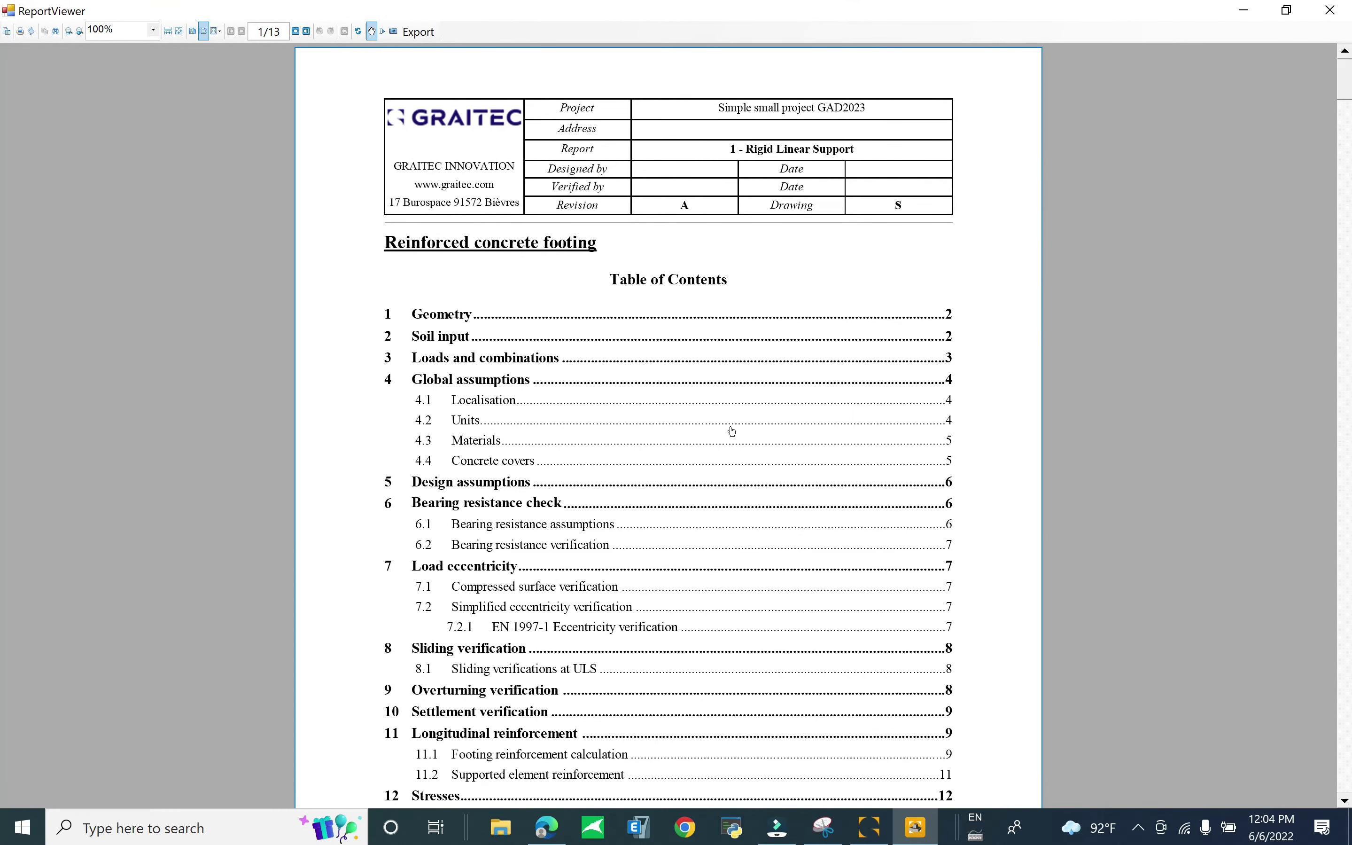
# Read the detailed report's geometry, soil input, load combinations, units, concrete cover and design assumptions sections
pyautogui.scroll(-10, 733, 431)
pyautogui.scroll(-5, 930, 444)
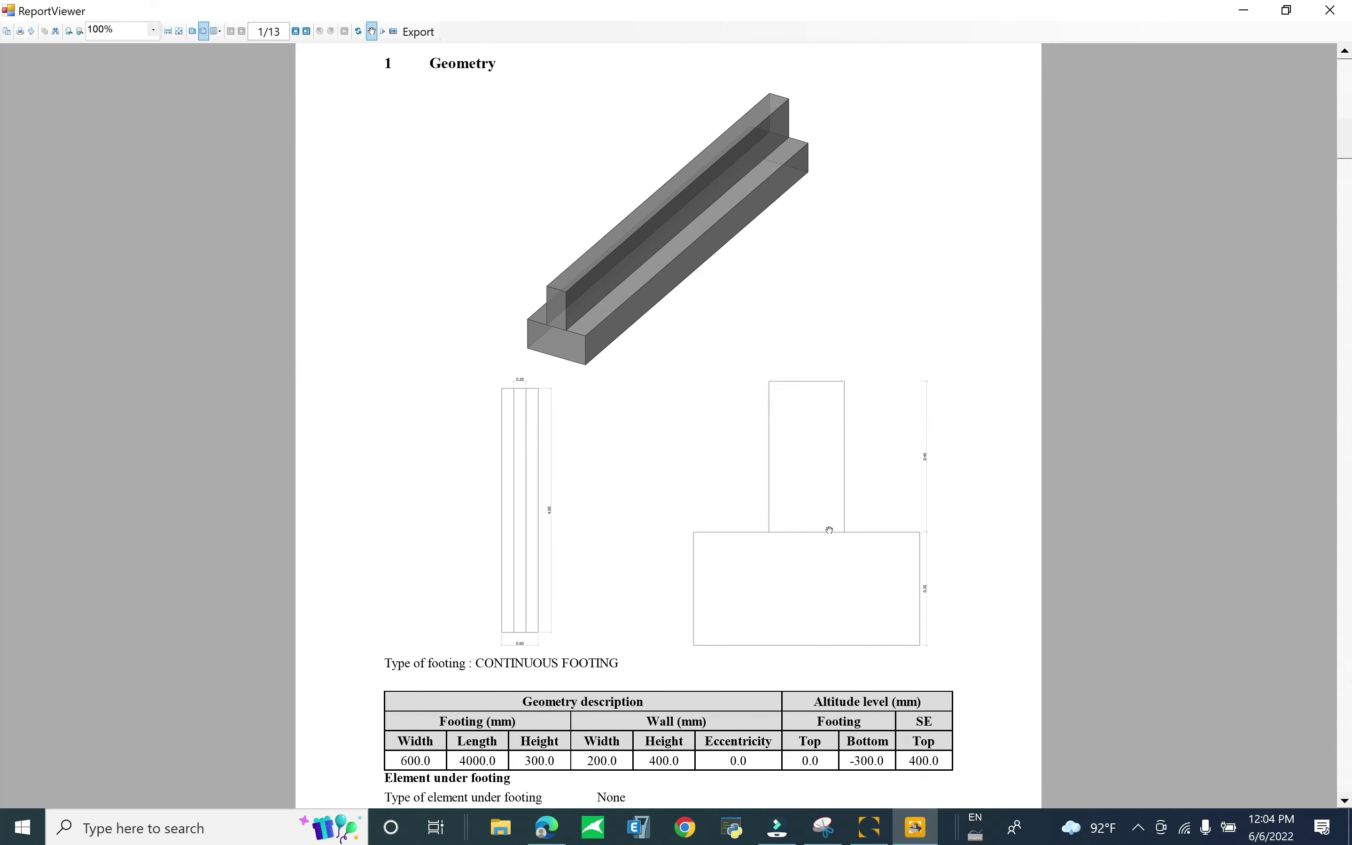
pyautogui.scroll(-10, 835, 529)
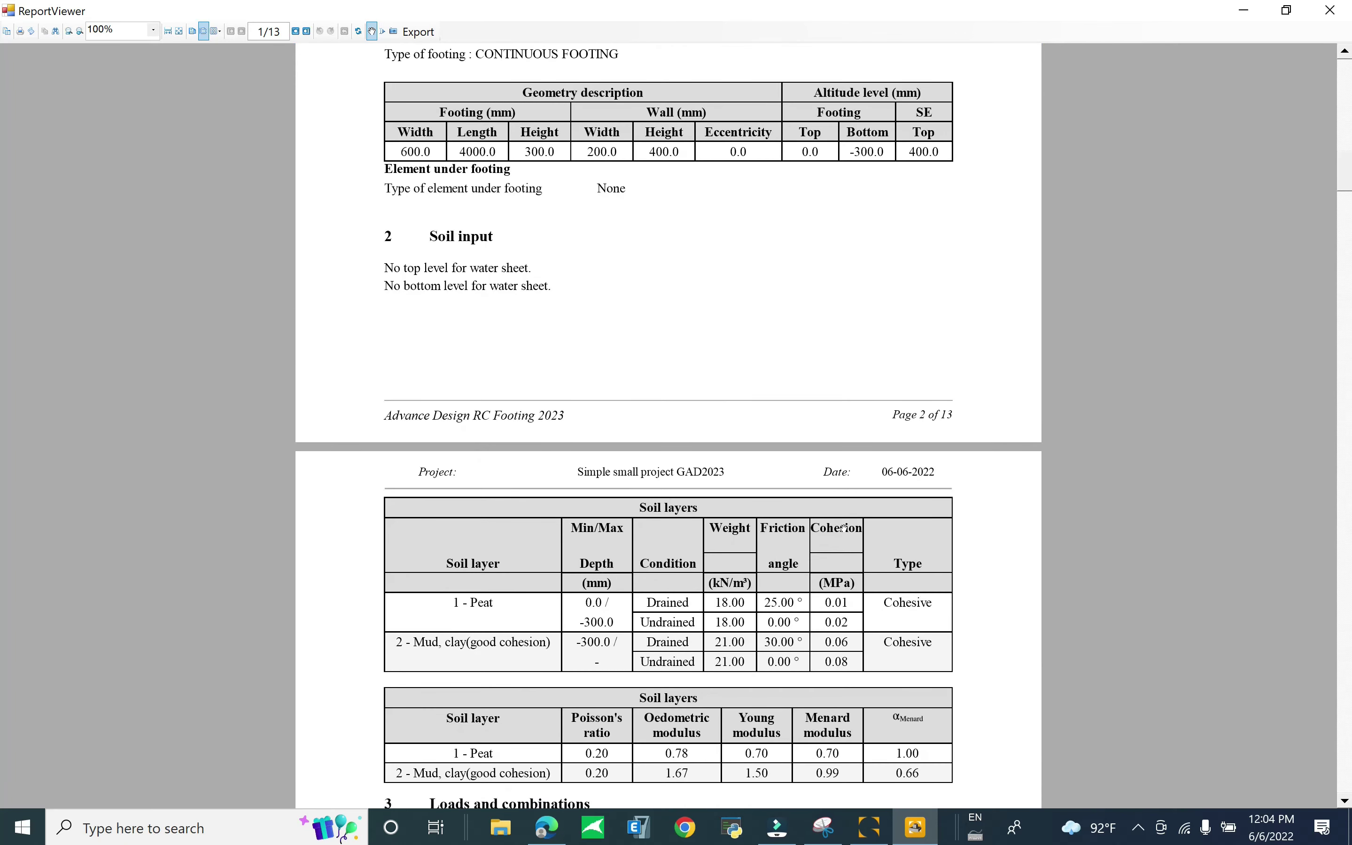
pyautogui.scroll(-10, 682, 425)
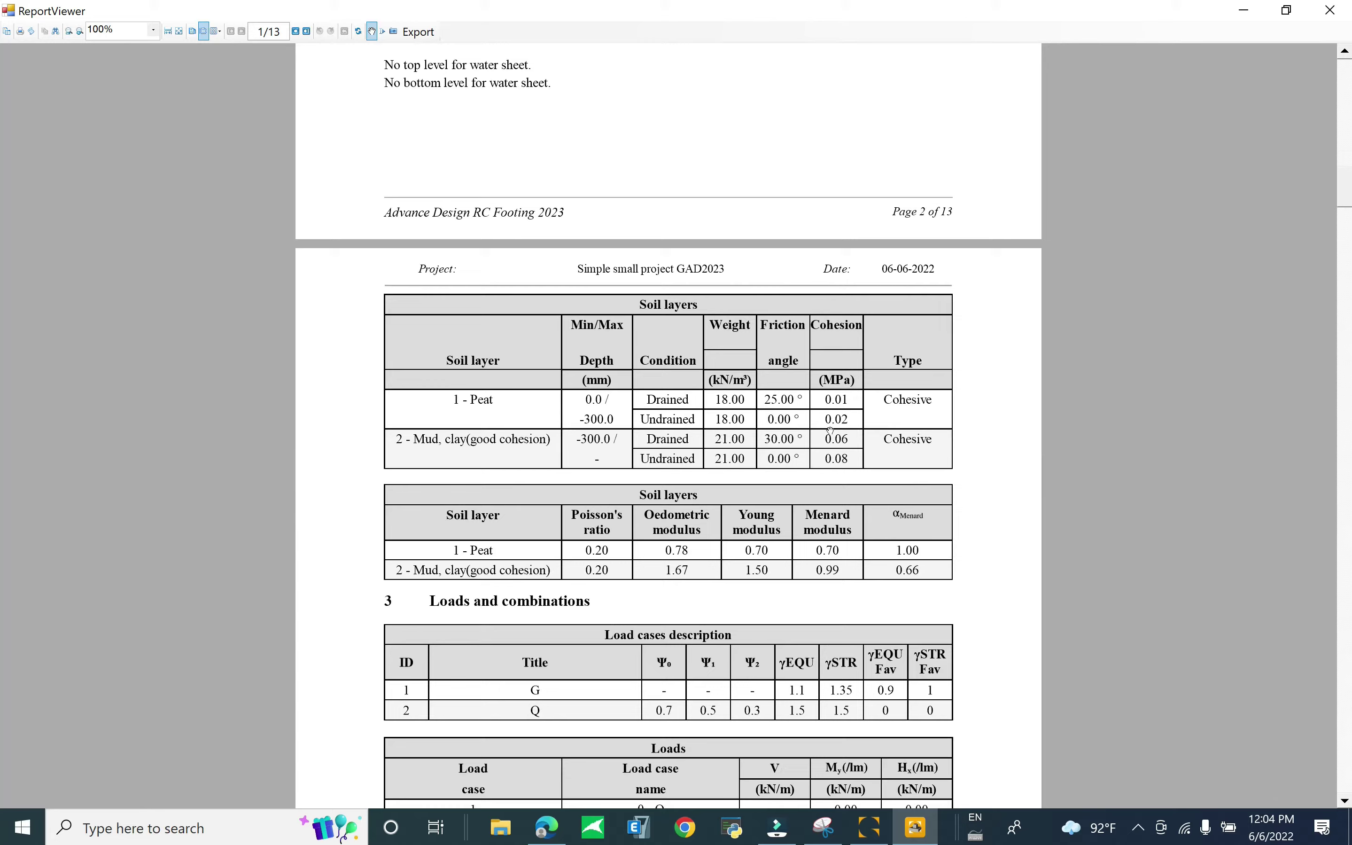
pyautogui.scroll(-12, 822, 414)
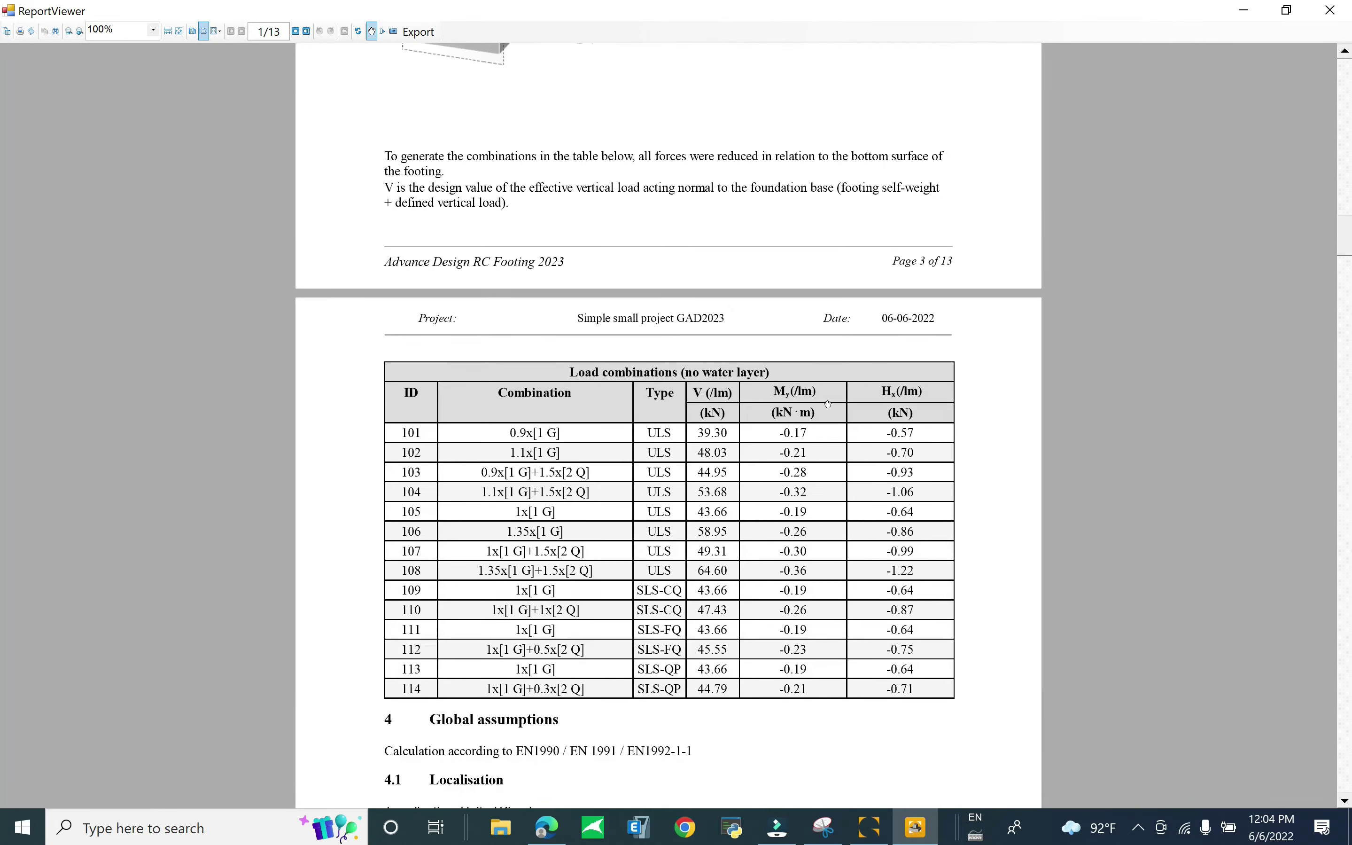
pyautogui.scroll(-3, 729, 385)
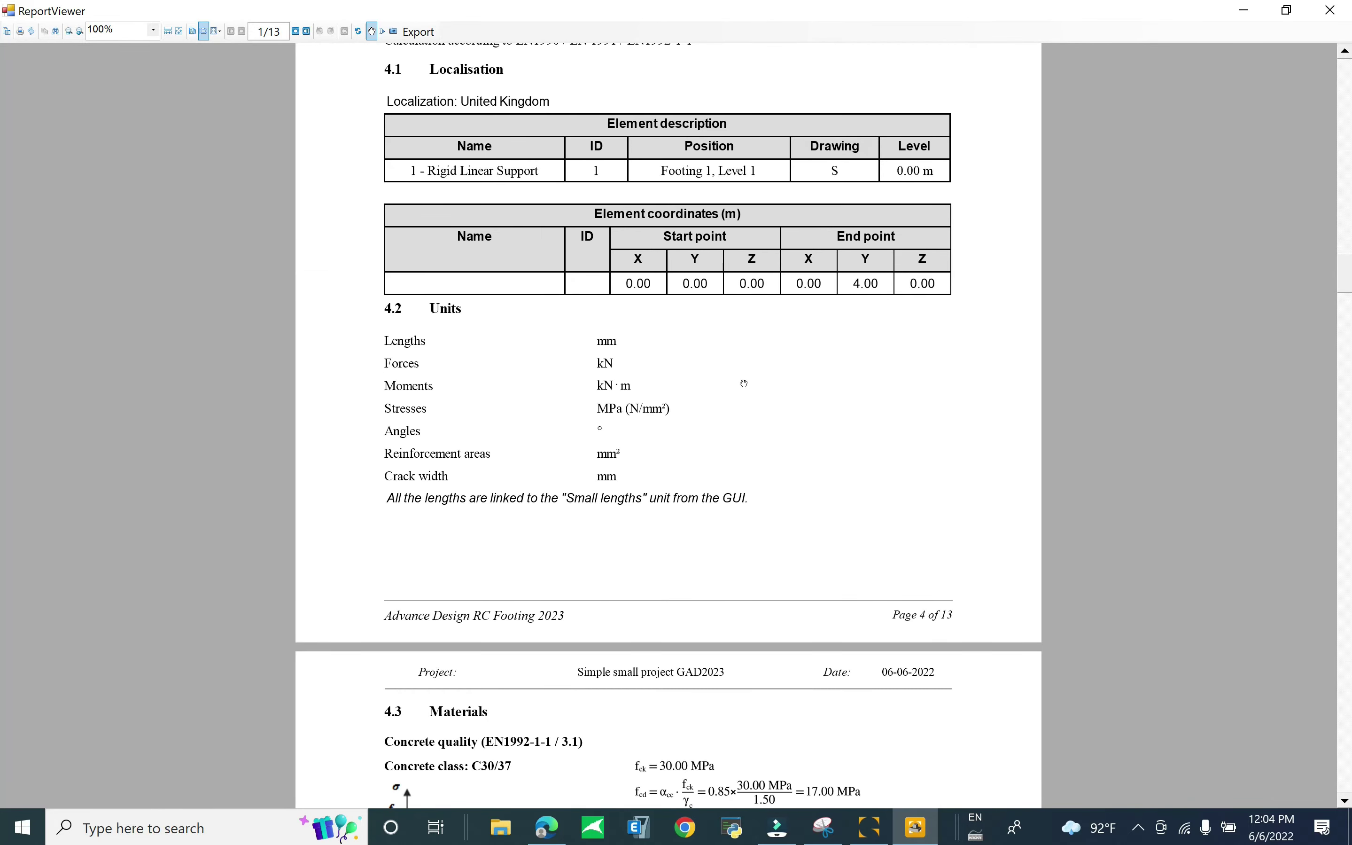
pyautogui.scroll(-17, 745, 384)
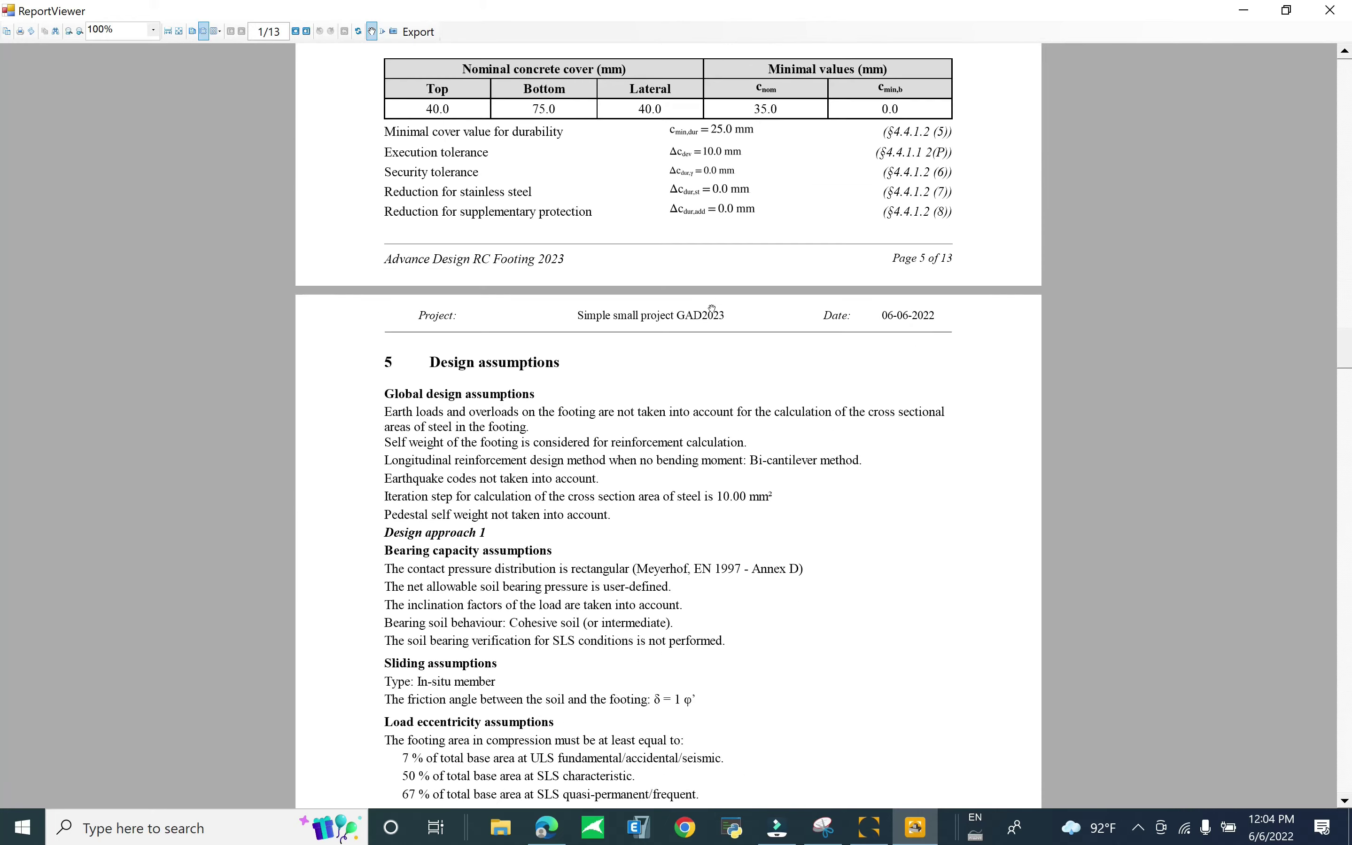
pyautogui.scroll(-13, 744, 365)
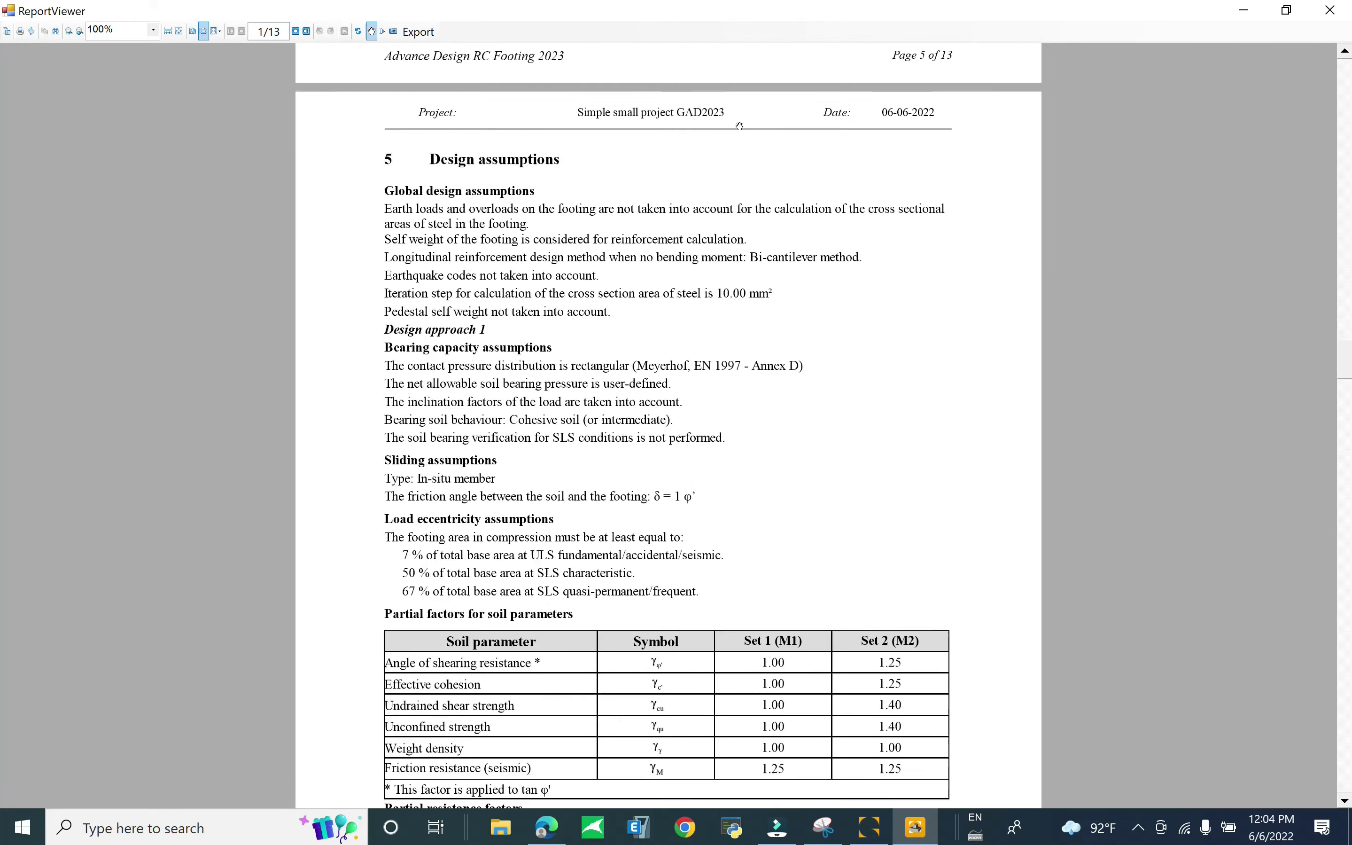
# Examine the report's bearing resistance, load eccentricity, sliding, overturning and settlement verifications
pyautogui.scroll(-2, 814, 402)
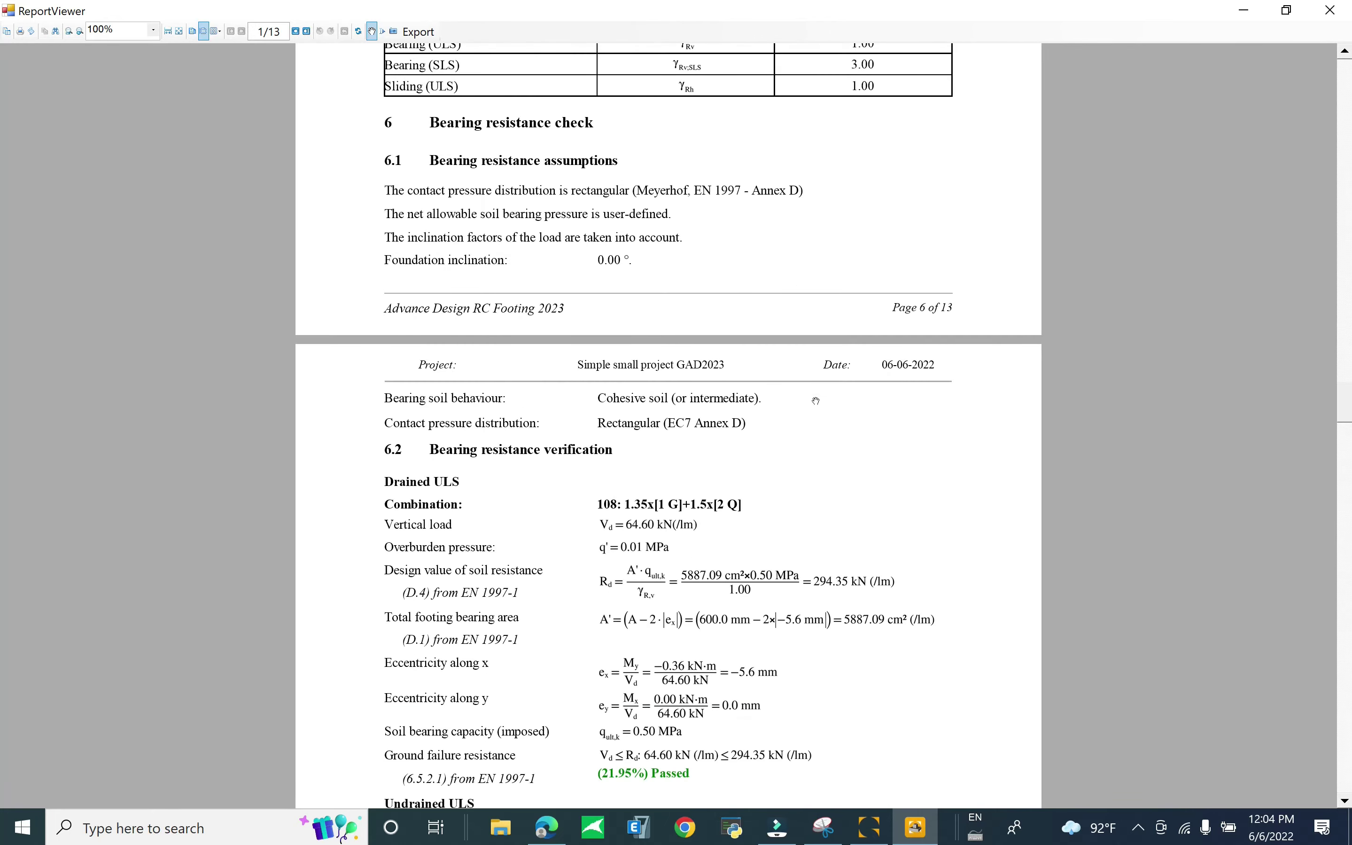
pyautogui.scroll(-4, 816, 401)
pyautogui.scroll(8, 675, 255)
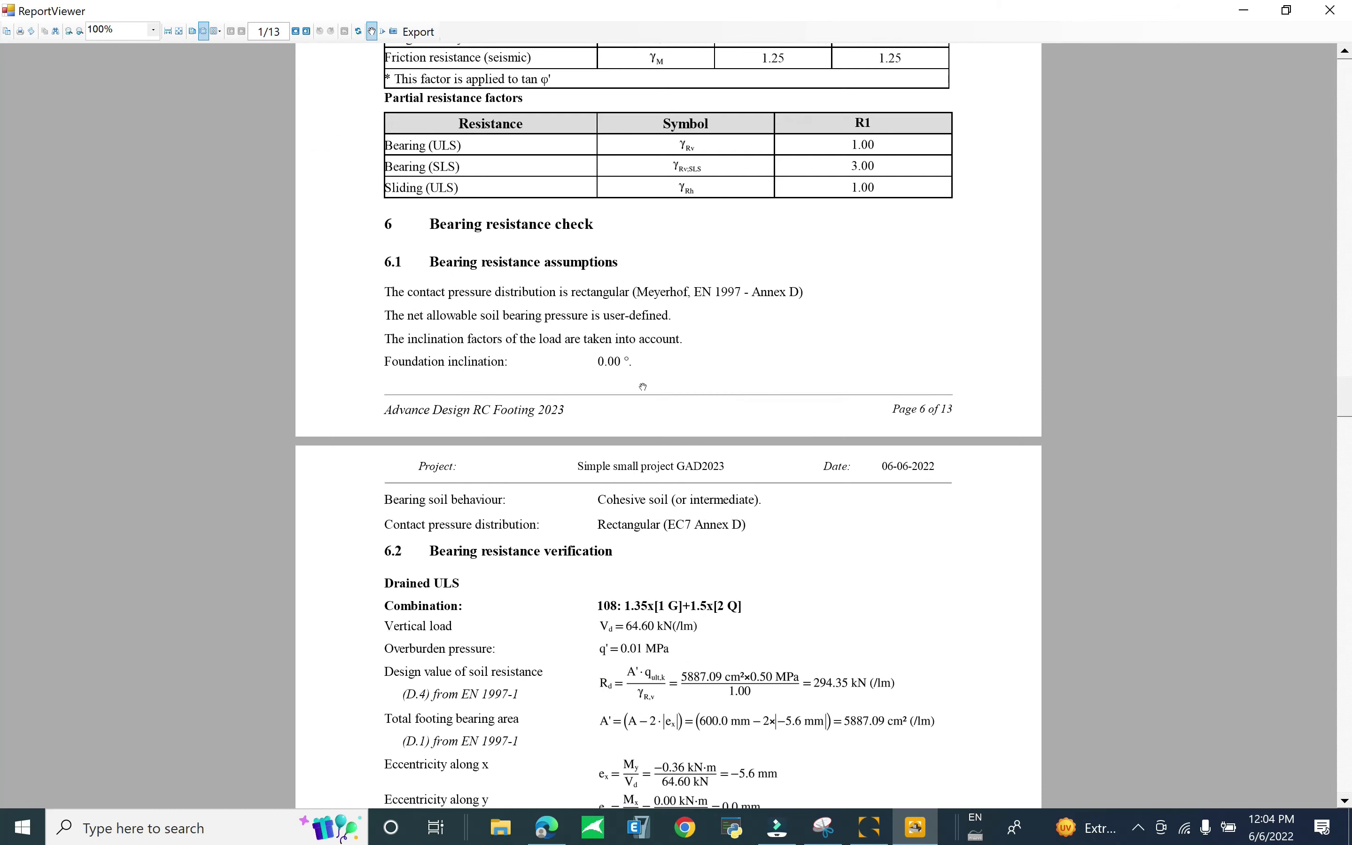
pyautogui.scroll(-8, 680, 403)
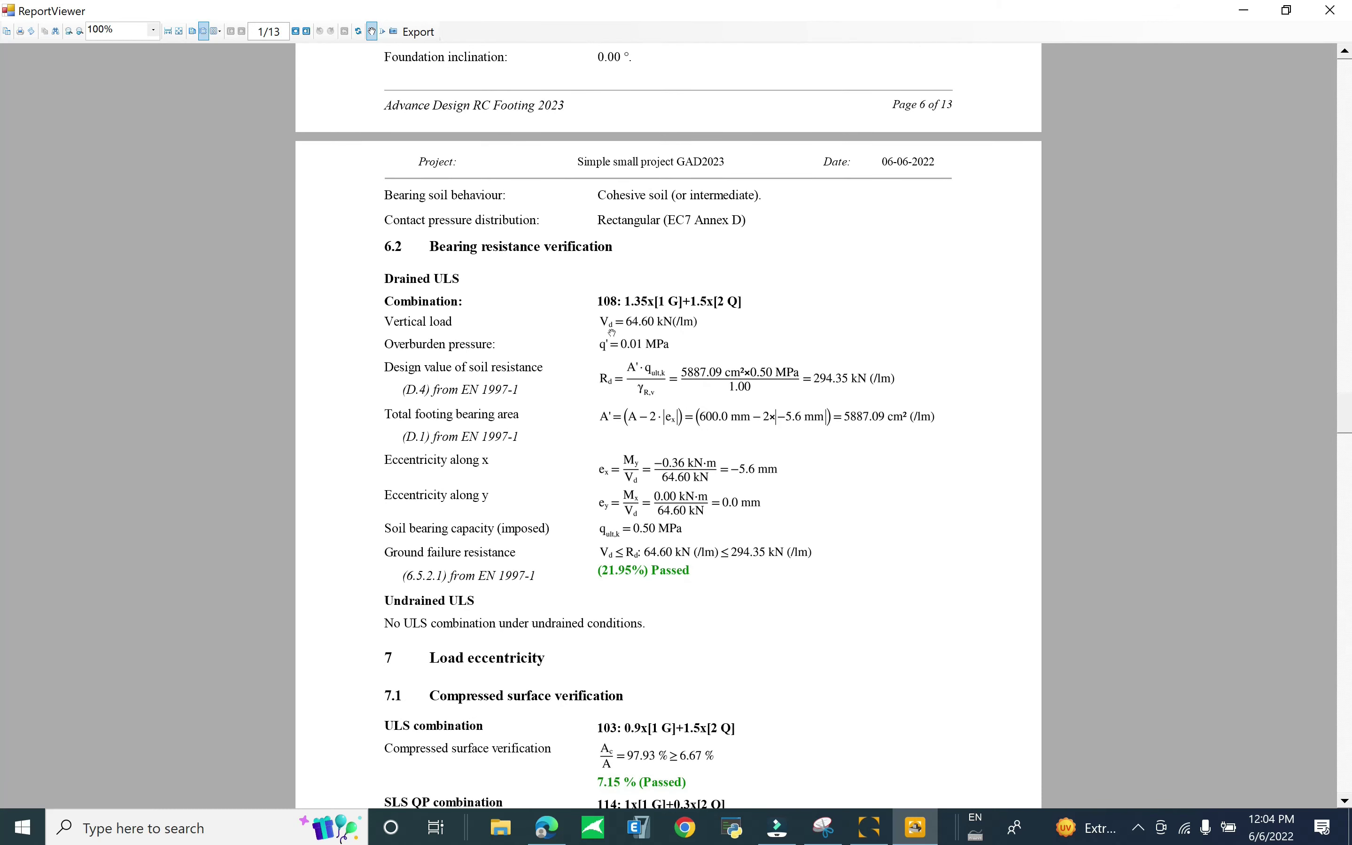
pyautogui.scroll(-8, 708, 534)
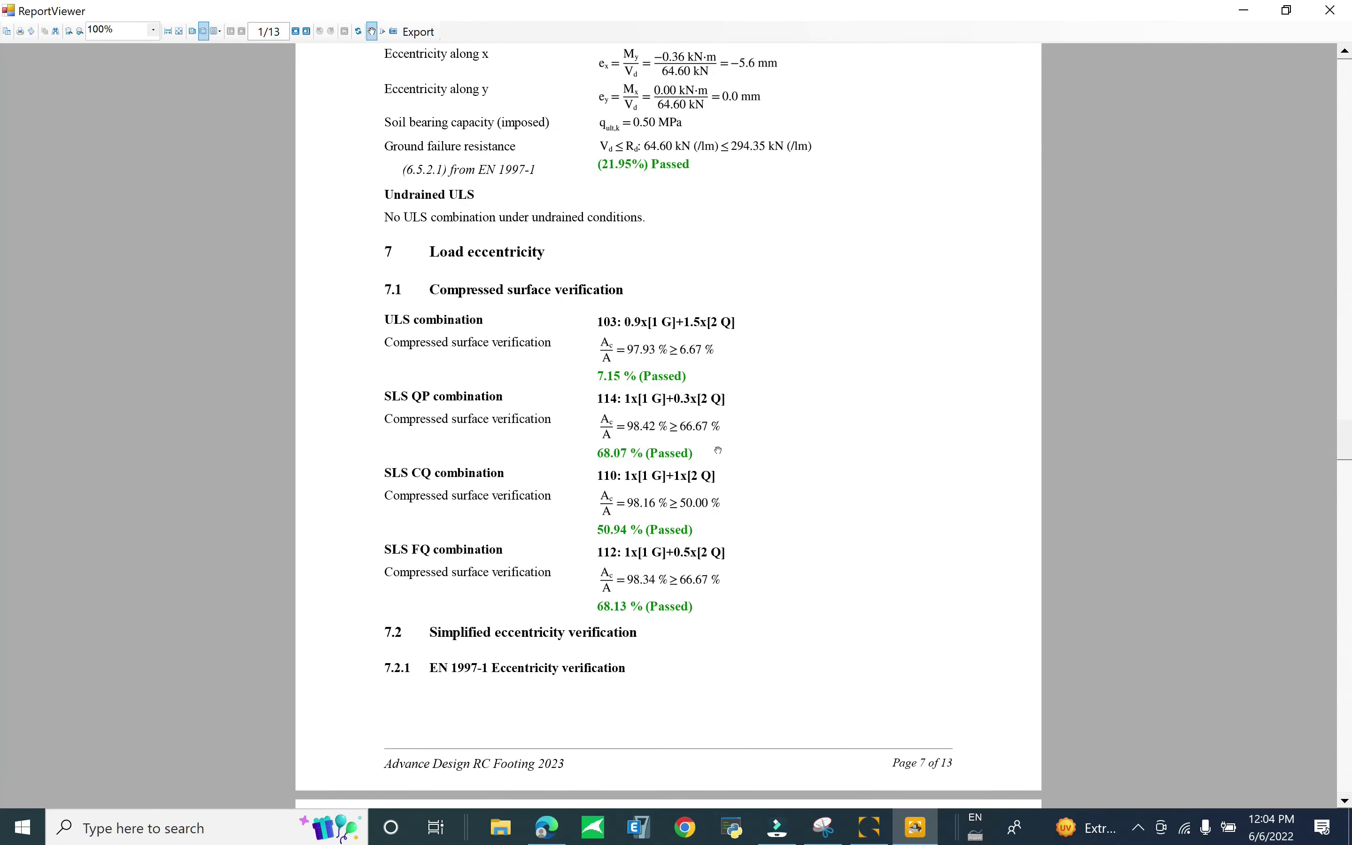
pyautogui.scroll(-10, 719, 450)
pyautogui.scroll(4, 727, 445)
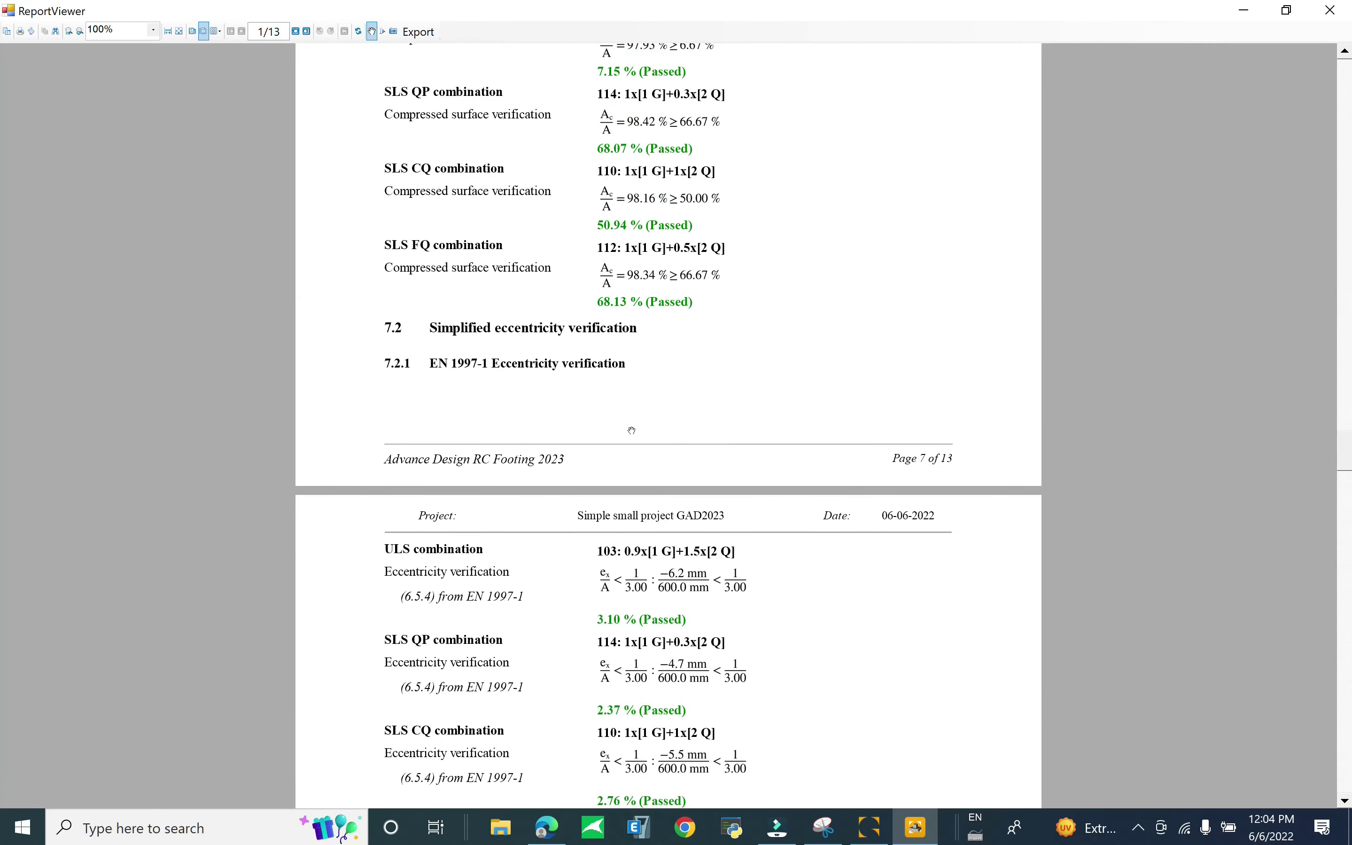
pyautogui.scroll(-10, 709, 374)
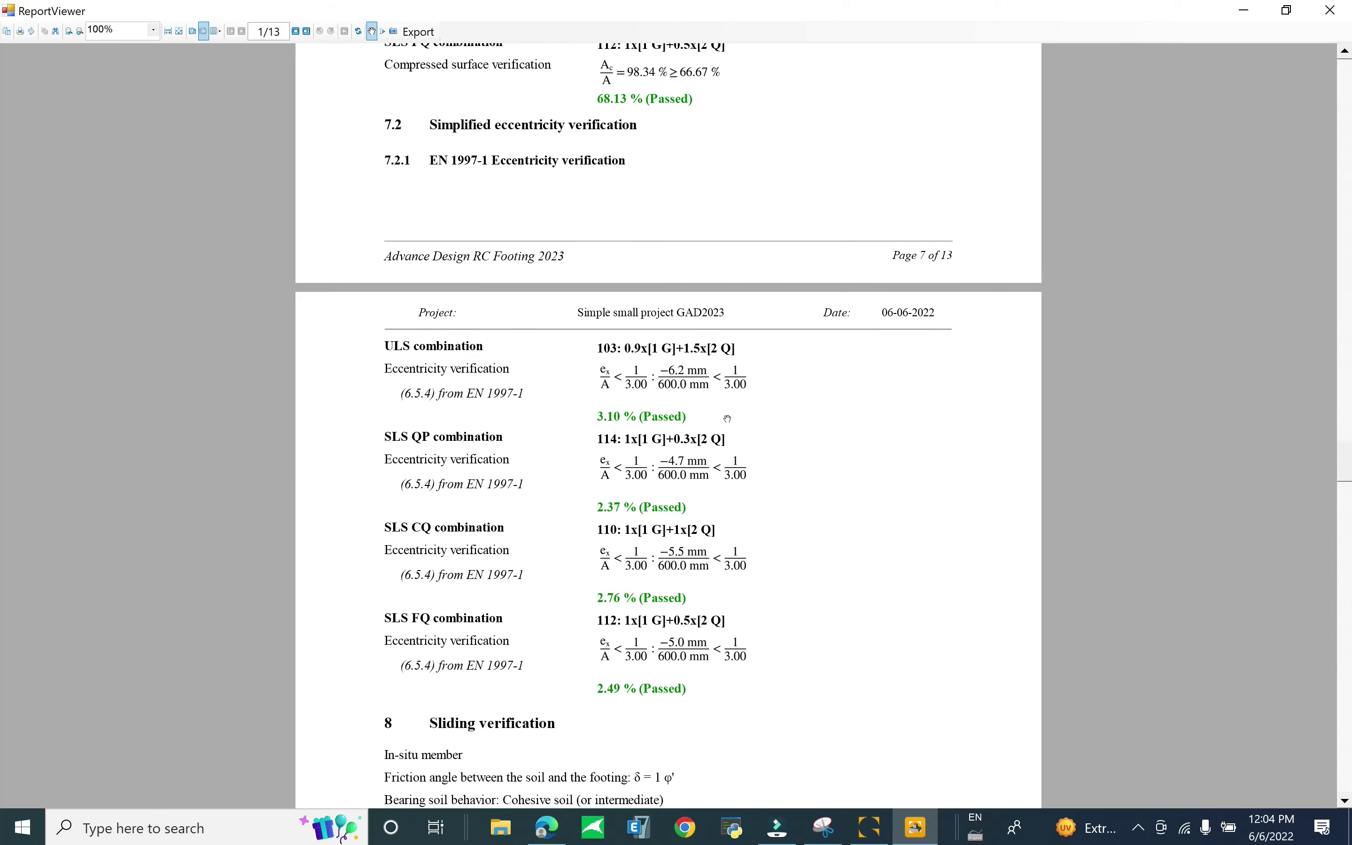
pyautogui.scroll(-4, 726, 423)
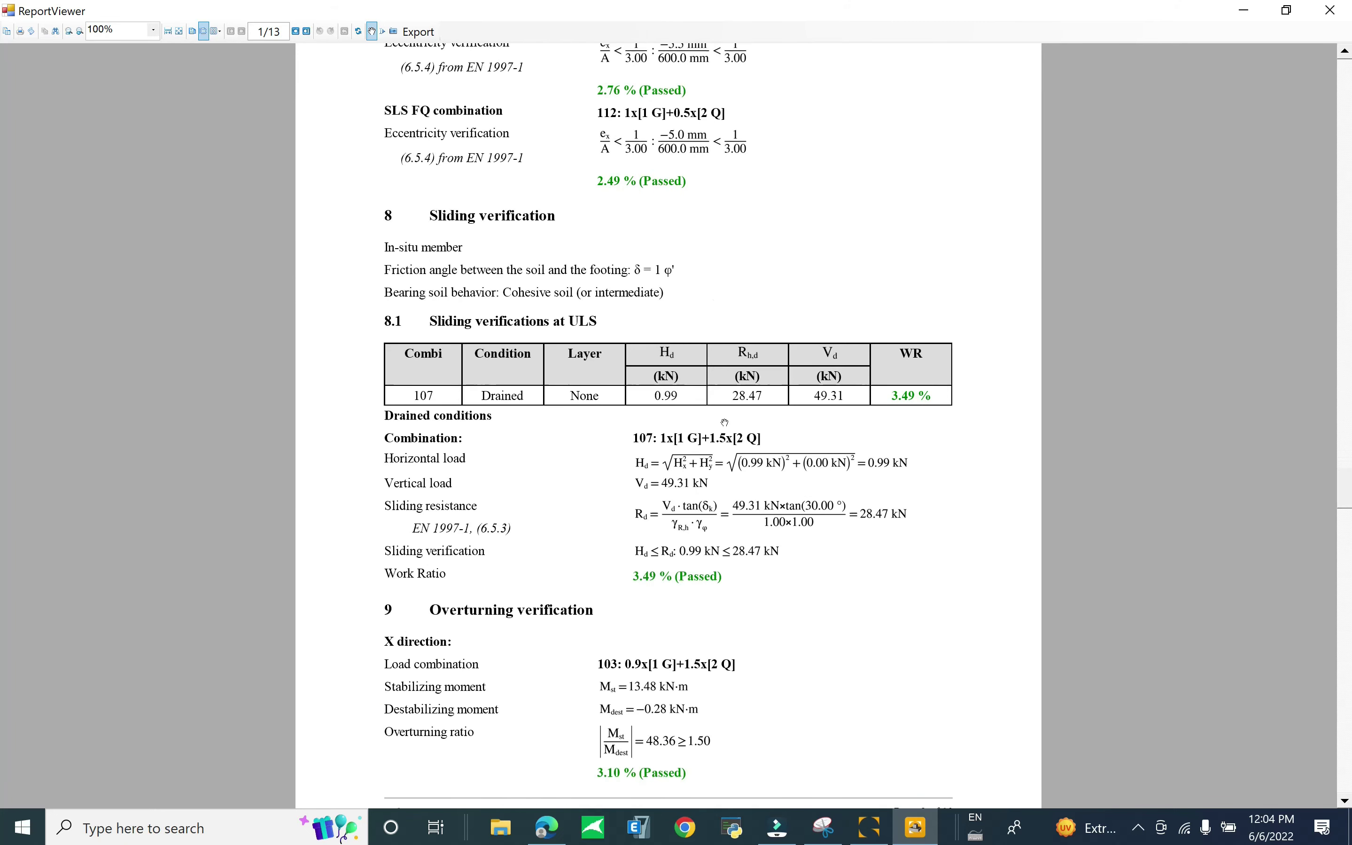
pyautogui.scroll(-8, 641, 429)
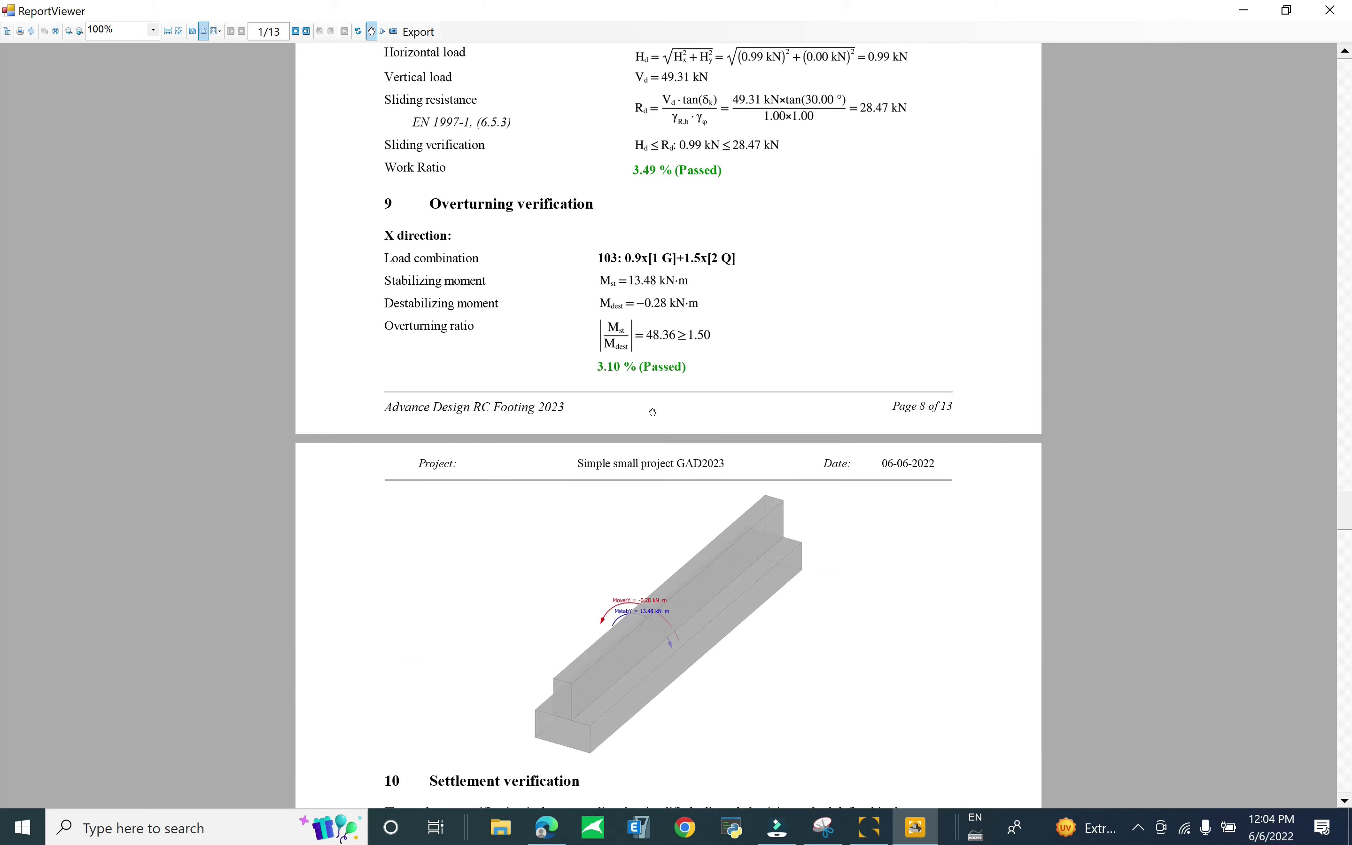
pyautogui.scroll(-10, 760, 373)
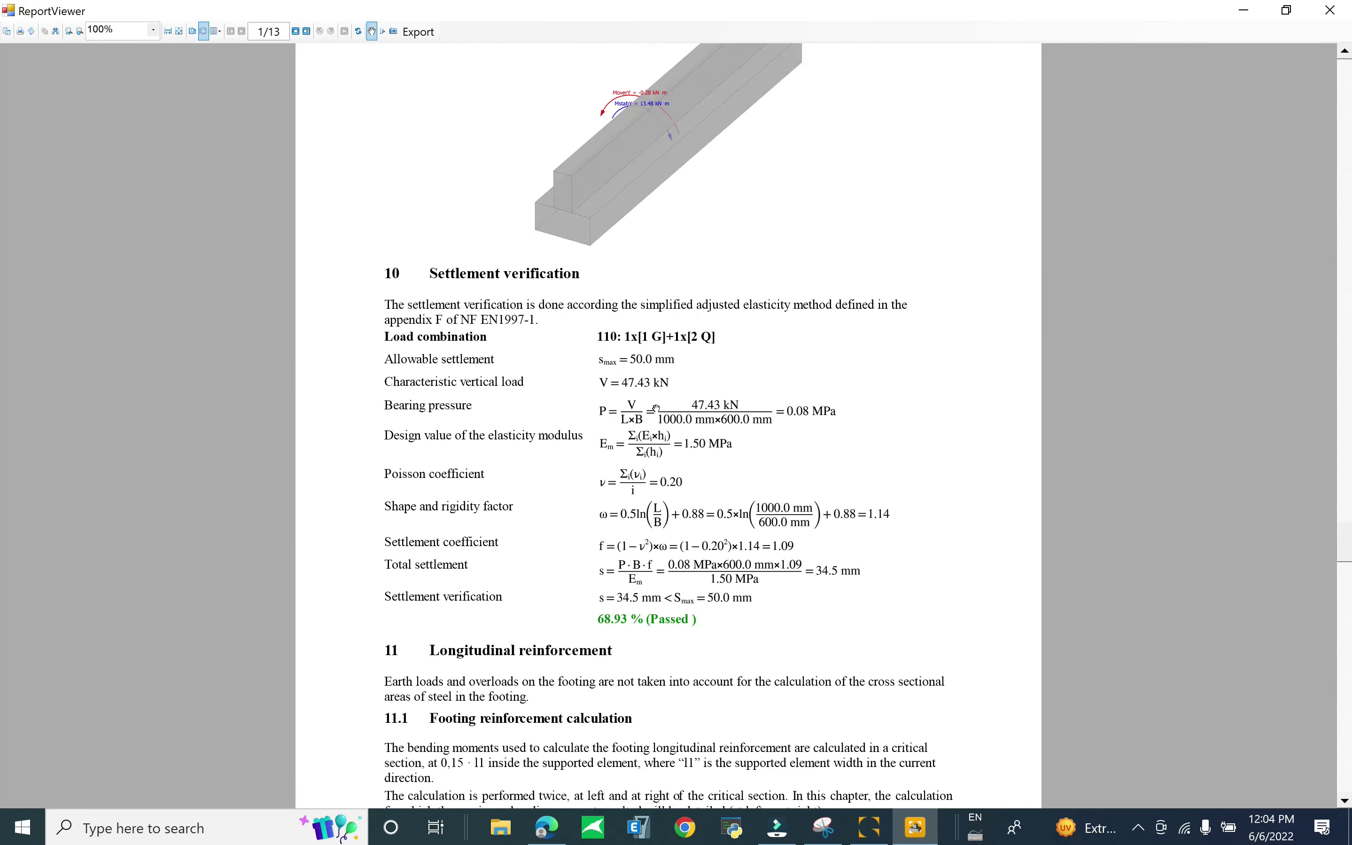
# Review the report's longitudinal reinforcement calculation, starter bars, stresses and bill of materials through to the last page
pyautogui.scroll(-6, 657, 409)
pyautogui.scroll(-20, 684, 452)
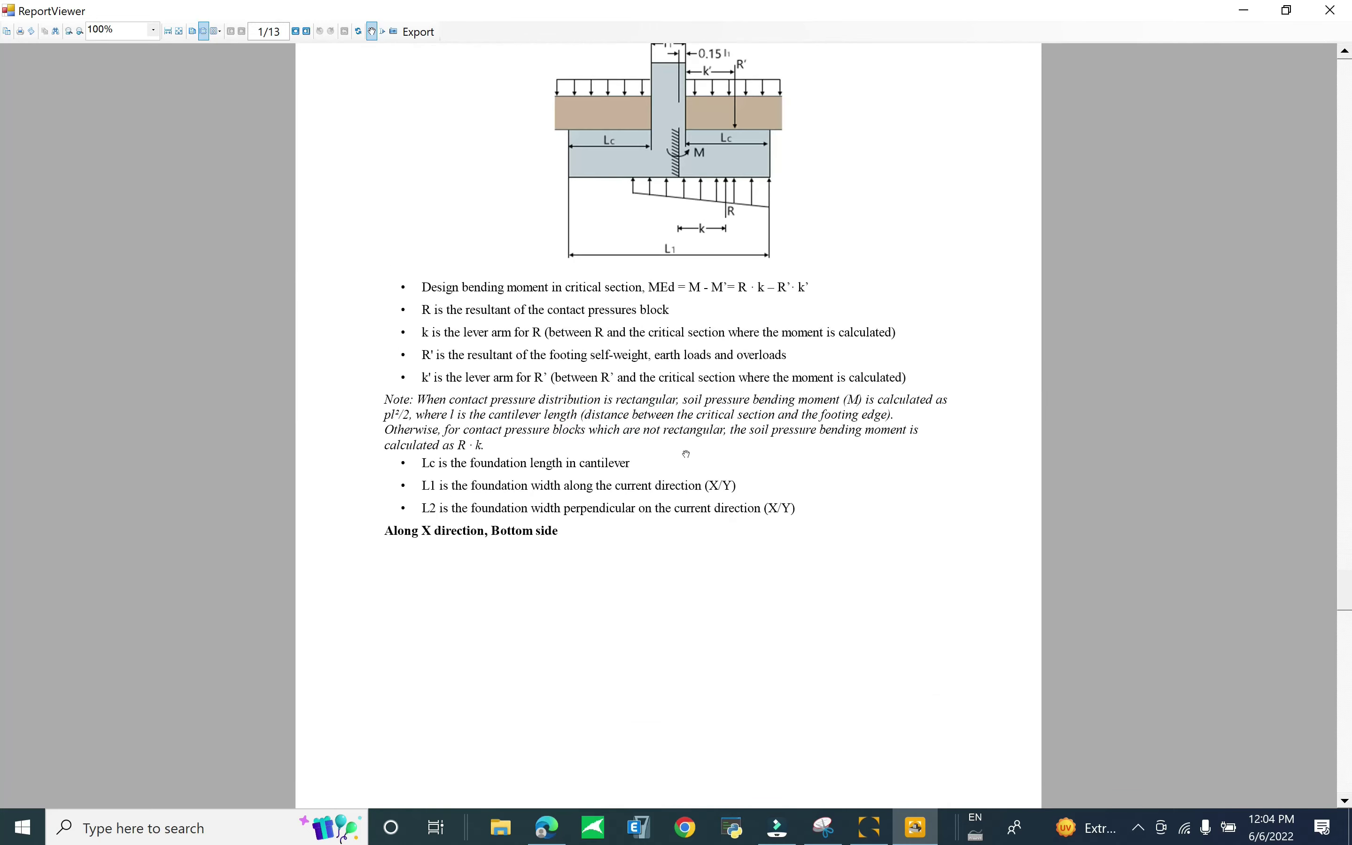
pyautogui.scroll(-17, 691, 452)
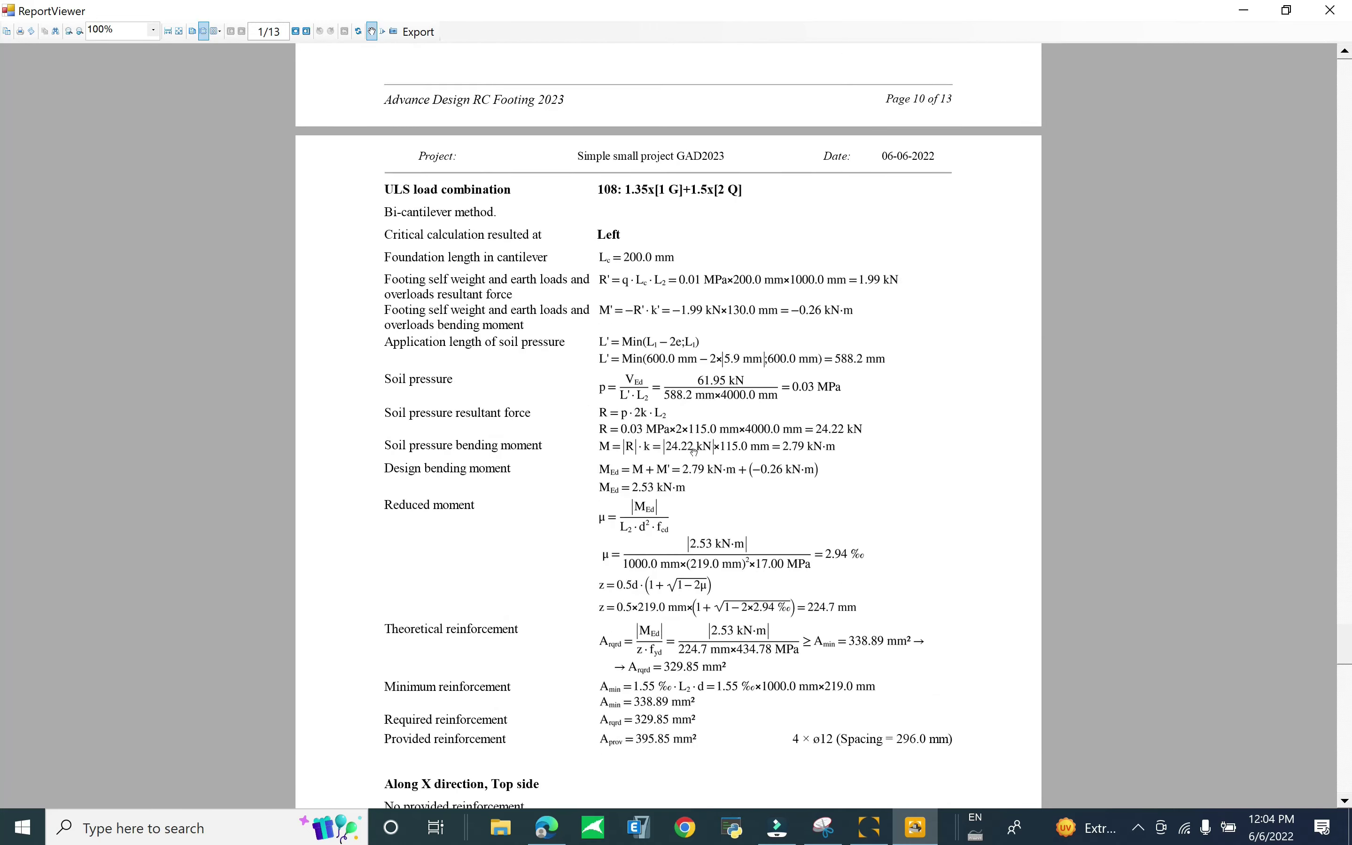
pyautogui.scroll(-18, 706, 461)
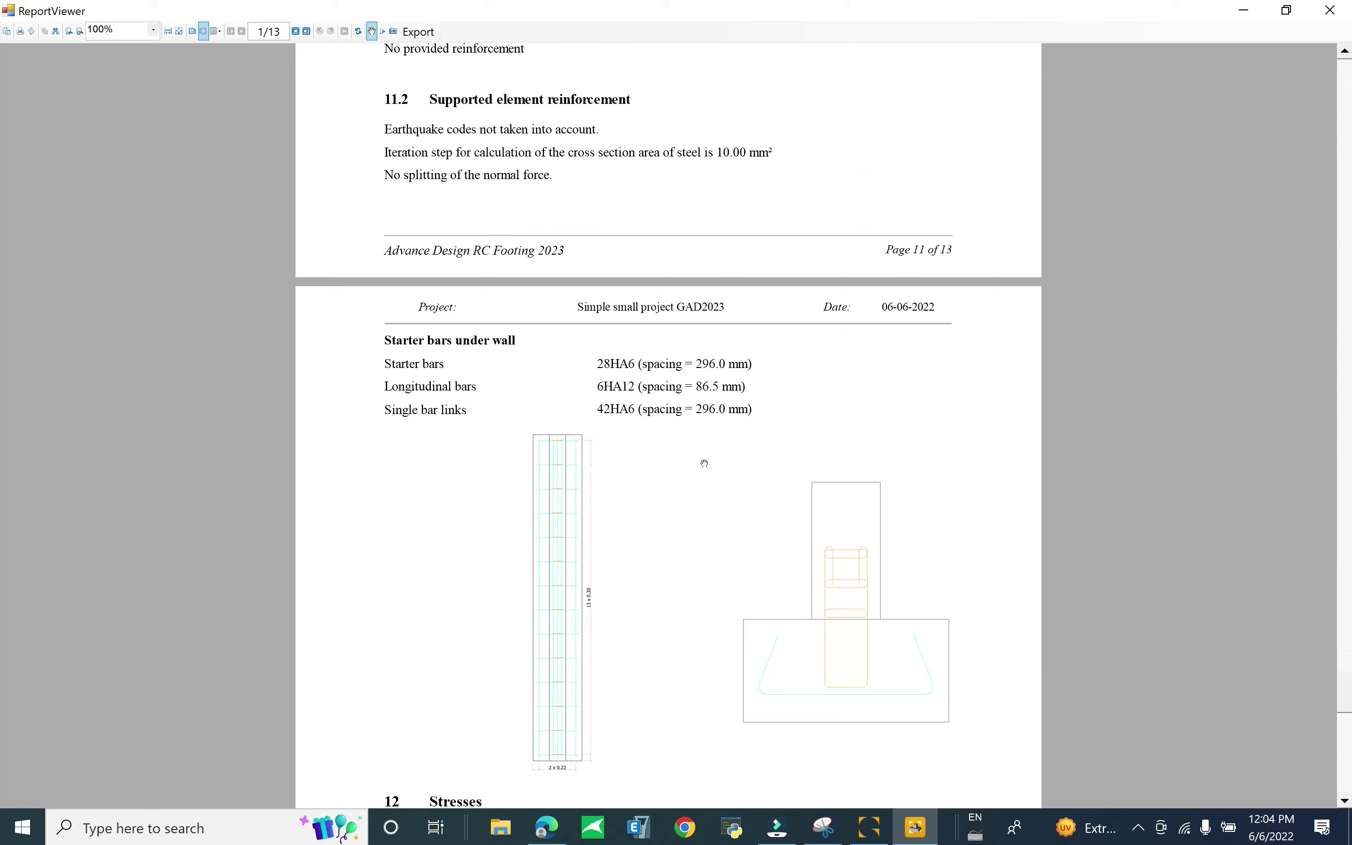
pyautogui.scroll(4, 619, 453)
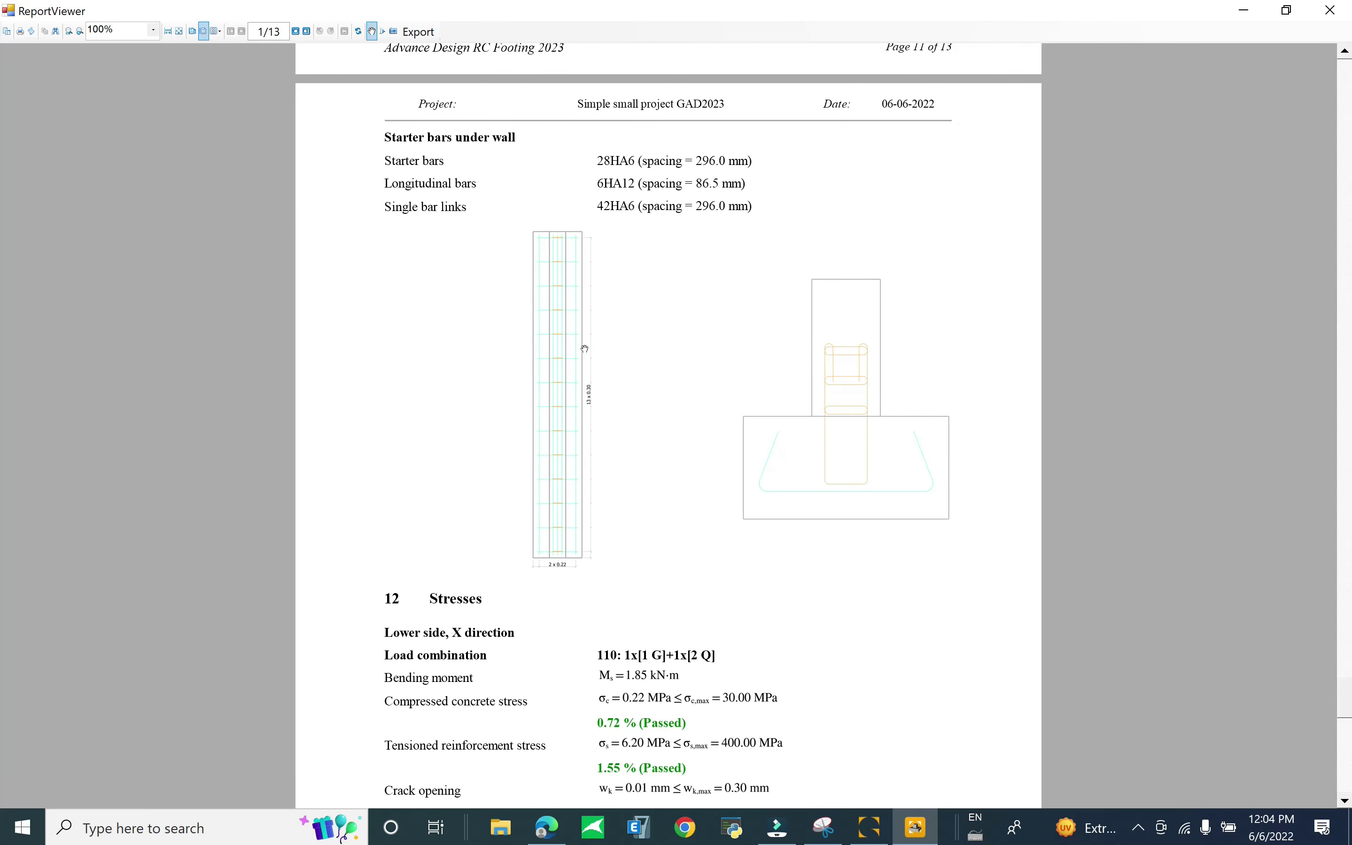
pyautogui.scroll(-20, 705, 485)
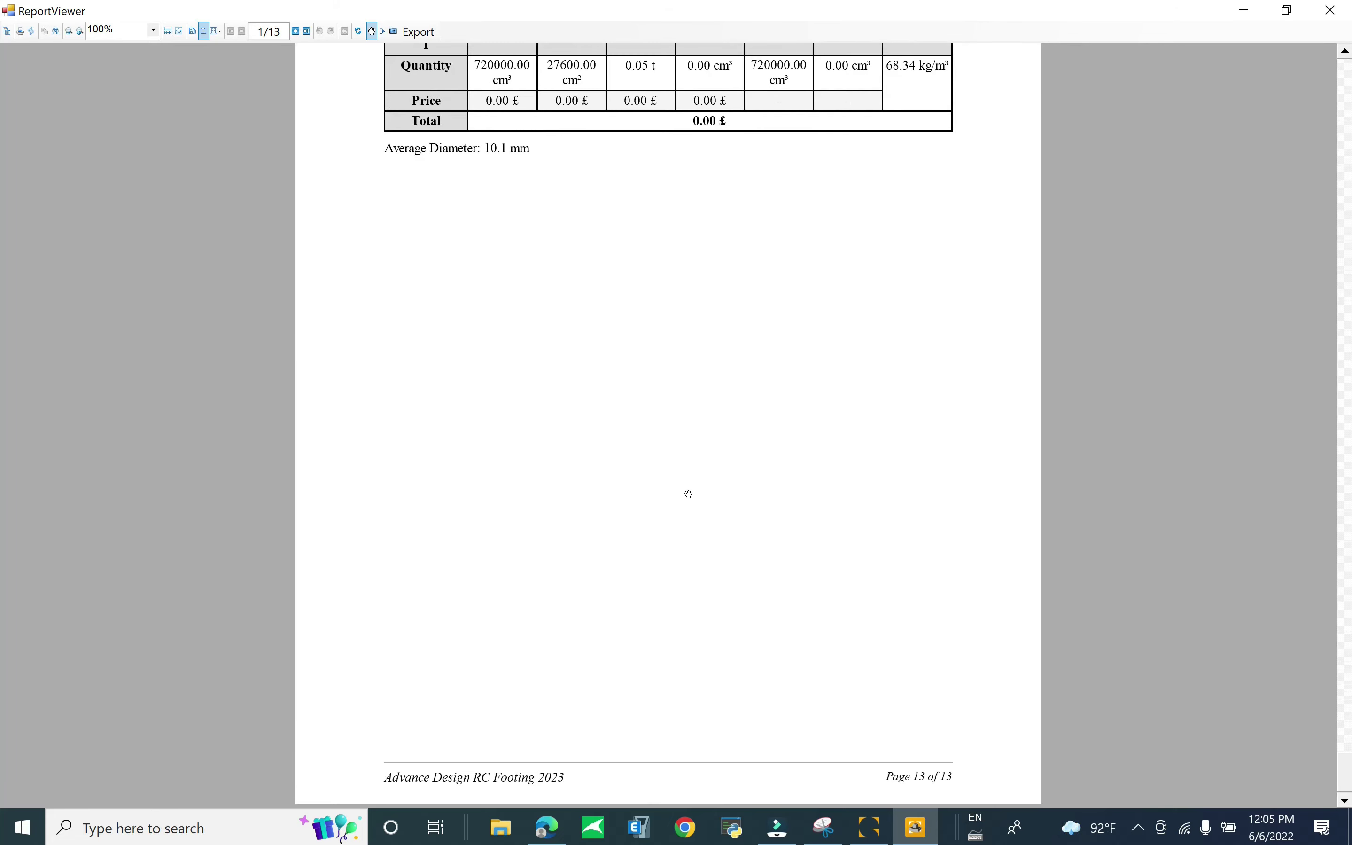
# Close the report preview with the report settings accepted, and save the project
pyautogui.click(1333, 9)
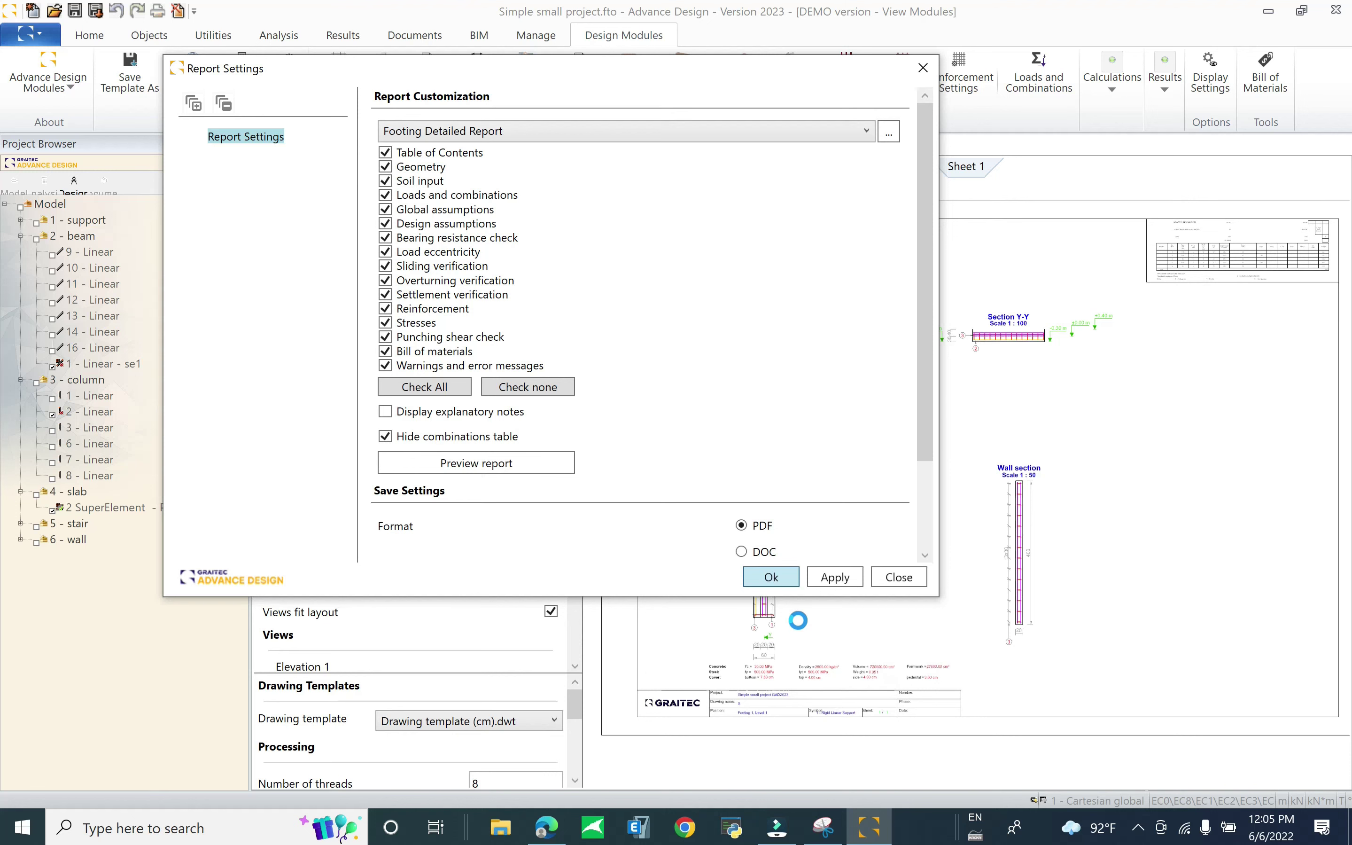
pyautogui.click(771, 577)
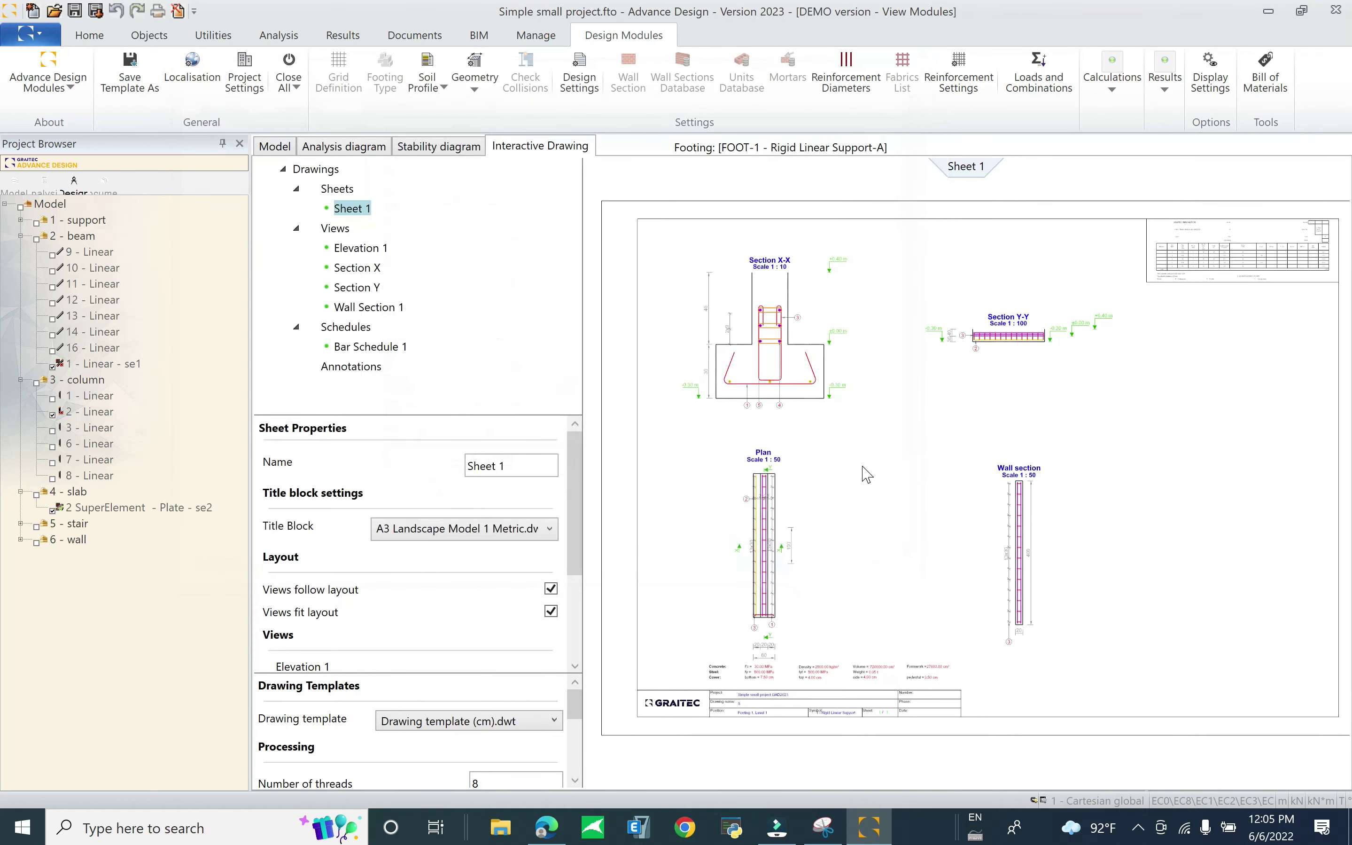
pyautogui.click(73, 11)
# Collapse the beam, column and slab groups in the model tree and expand the stair group
pyautogui.click(21, 236)
pyautogui.click(21, 251)
pyautogui.click(20, 266)
pyautogui.click(20, 284)
pyautogui.click(21, 347)
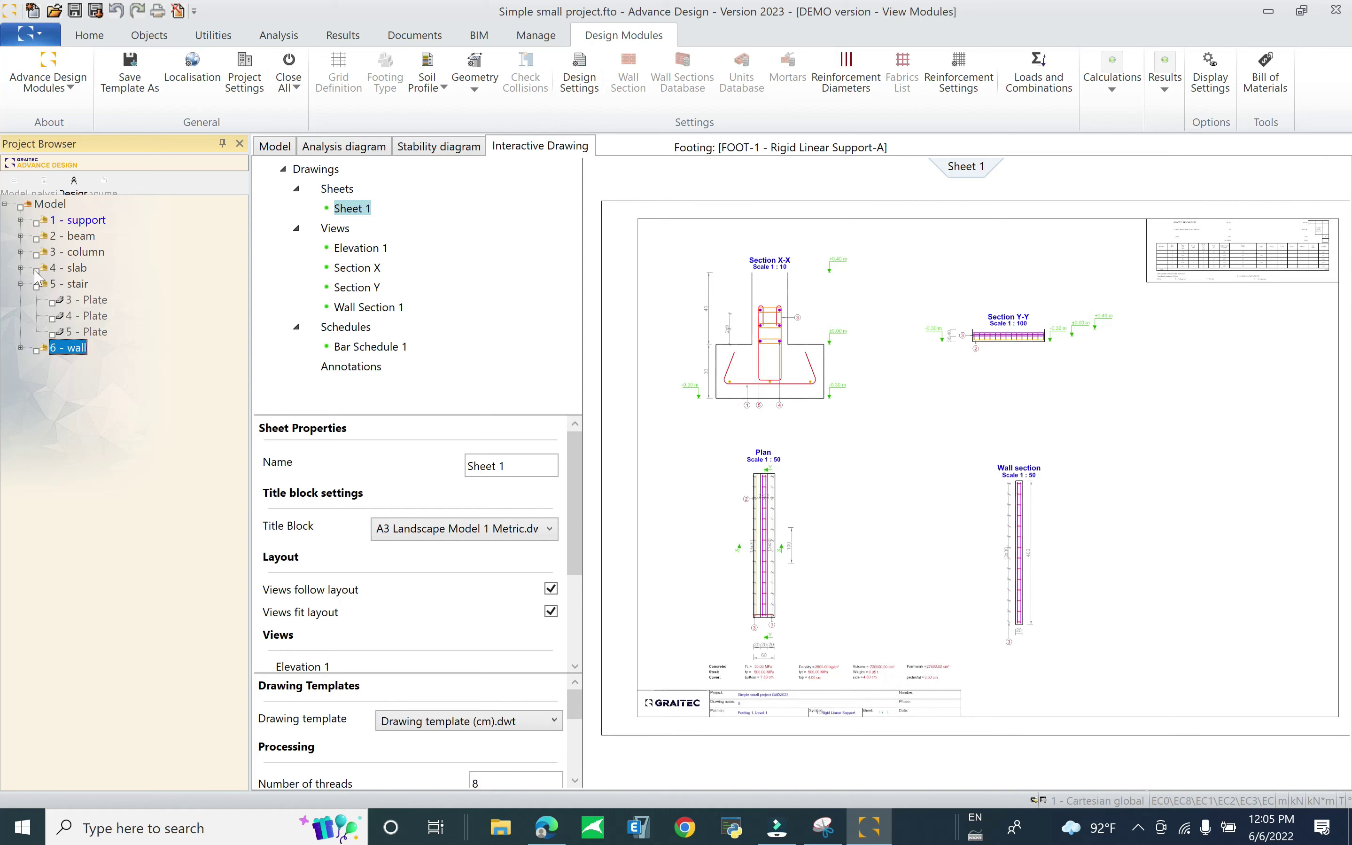
# Expand the support group and load the isolated footing 2 - Rigid Point Support
pyautogui.click(21, 220)
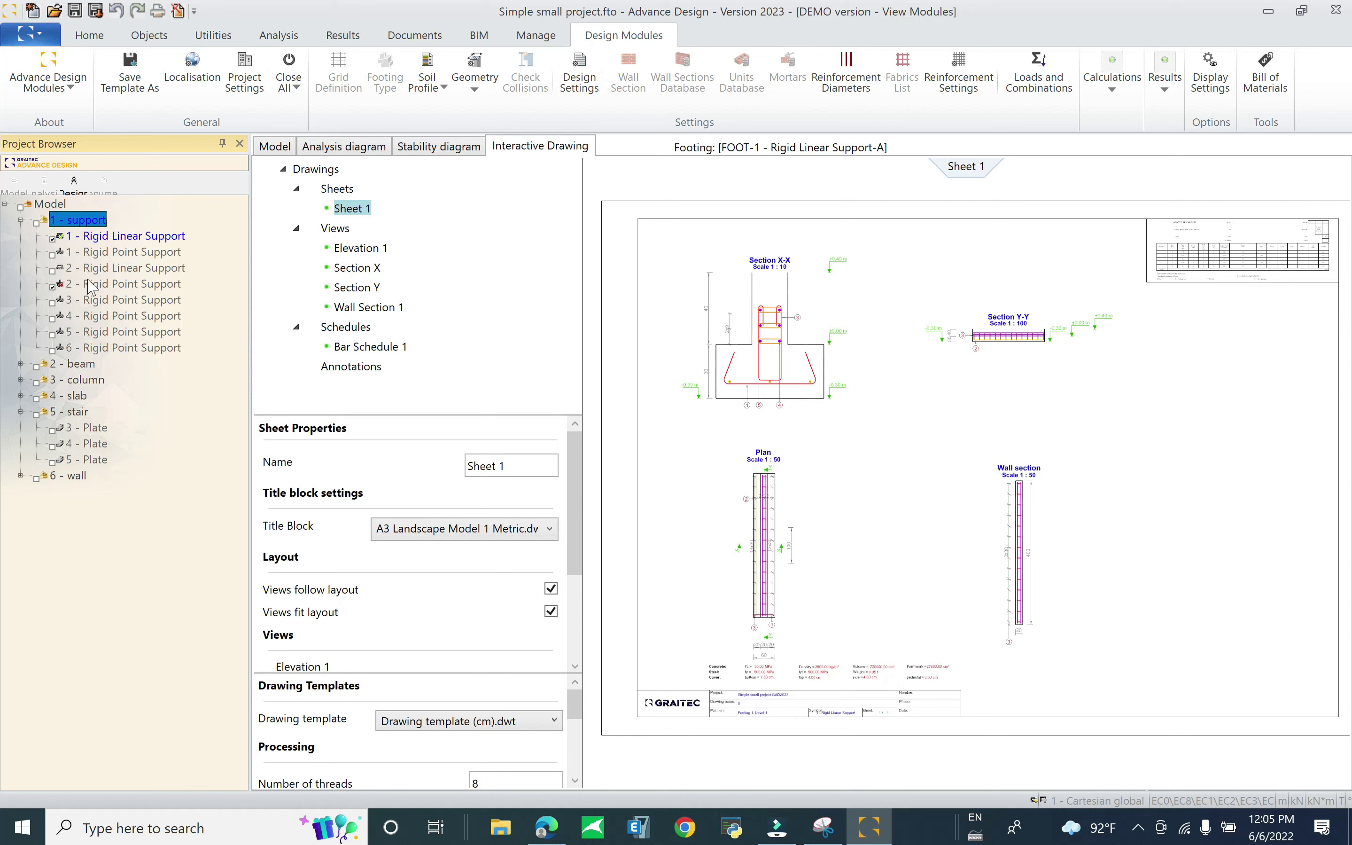
pyautogui.click(125, 238)
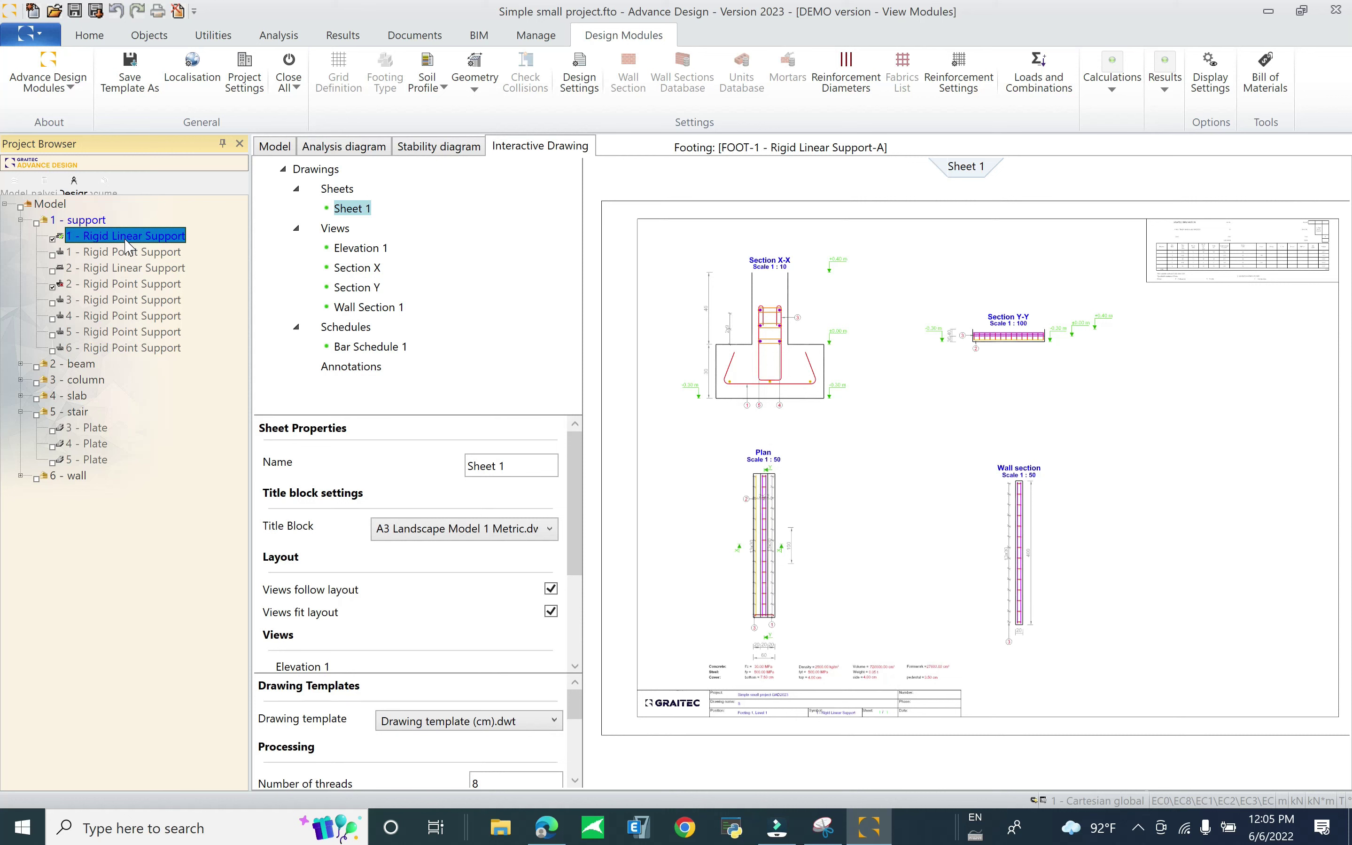
pyautogui.click(104, 286)
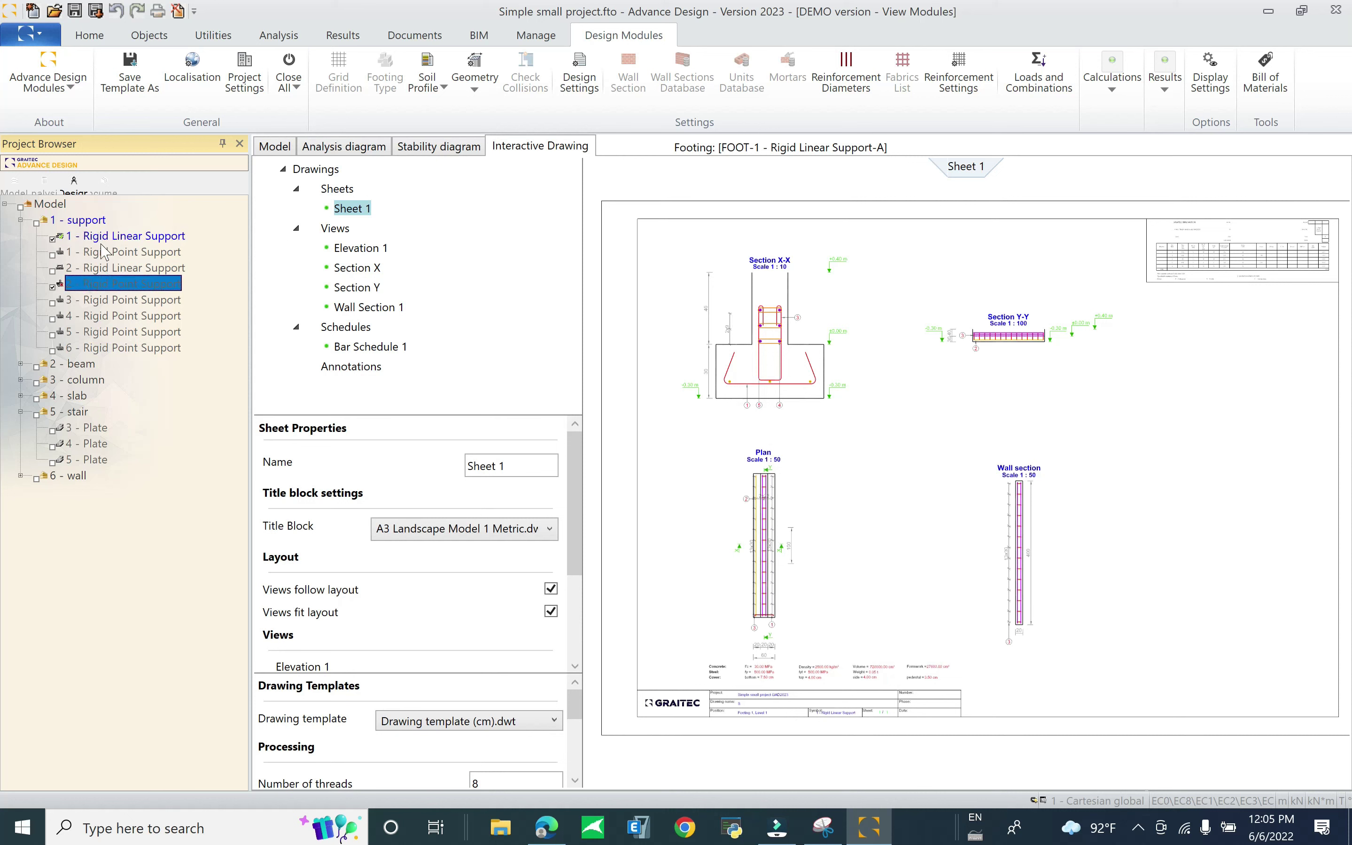
pyautogui.click(86, 239)
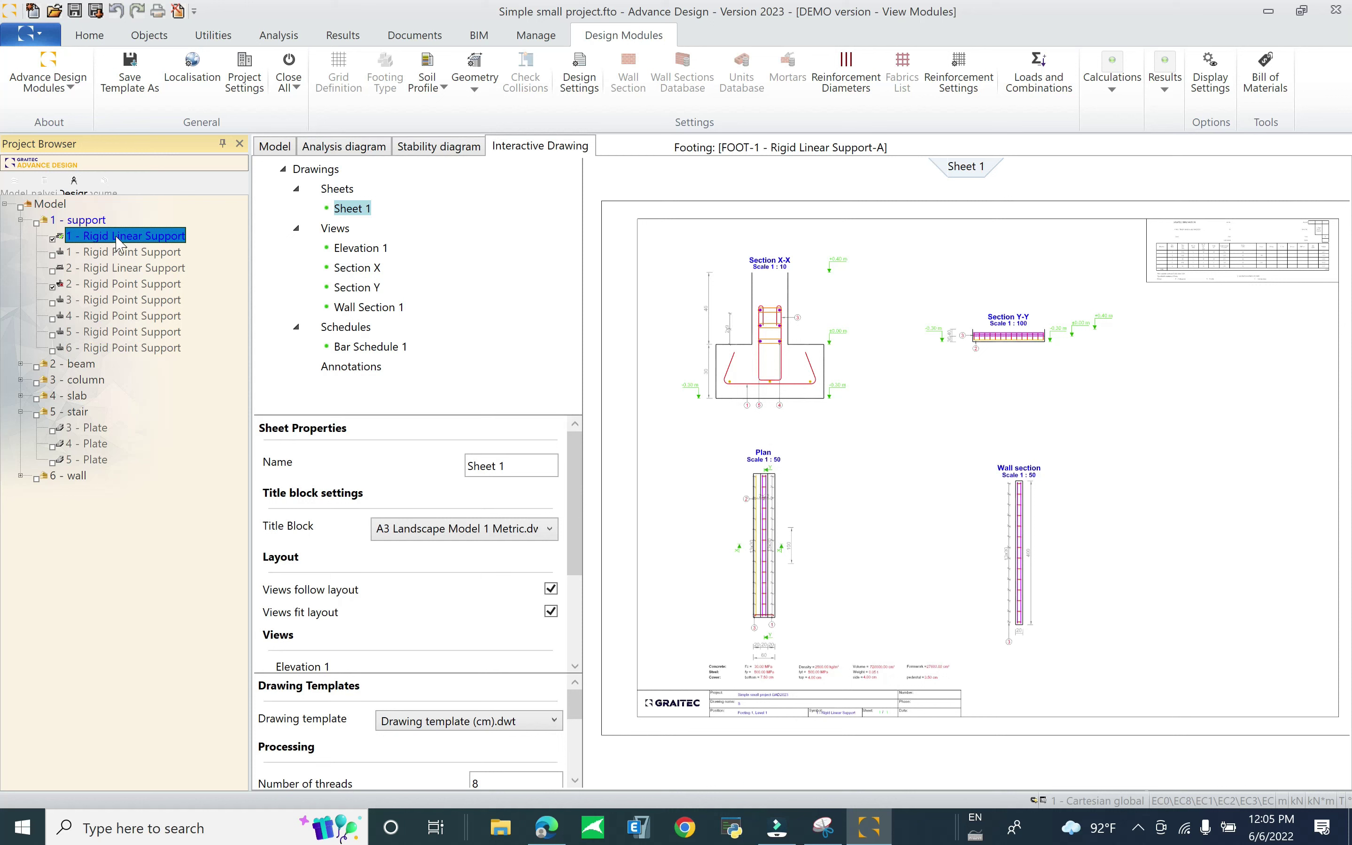
pyautogui.click(95, 284)
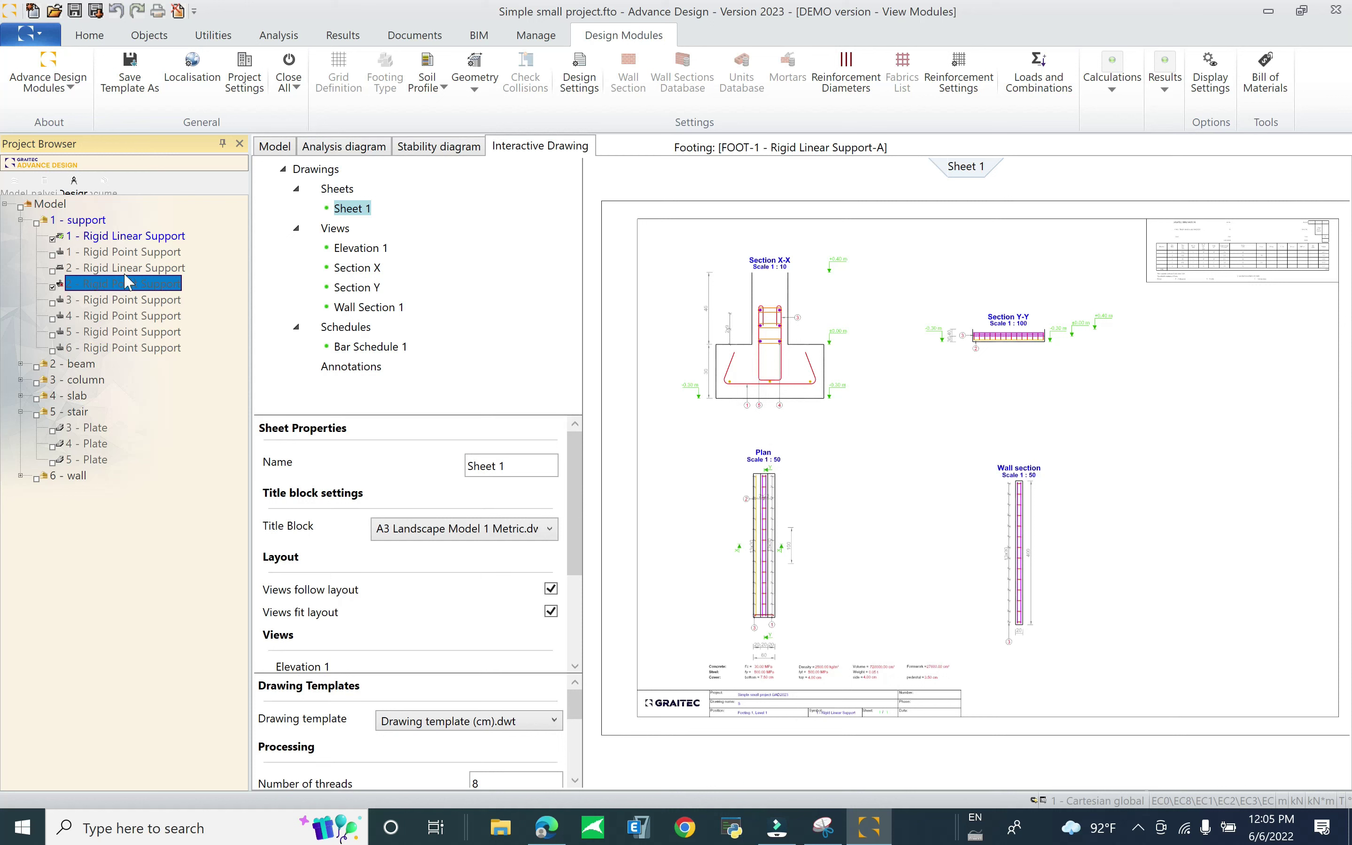
pyautogui.click(133, 233)
pyautogui.click(119, 287)
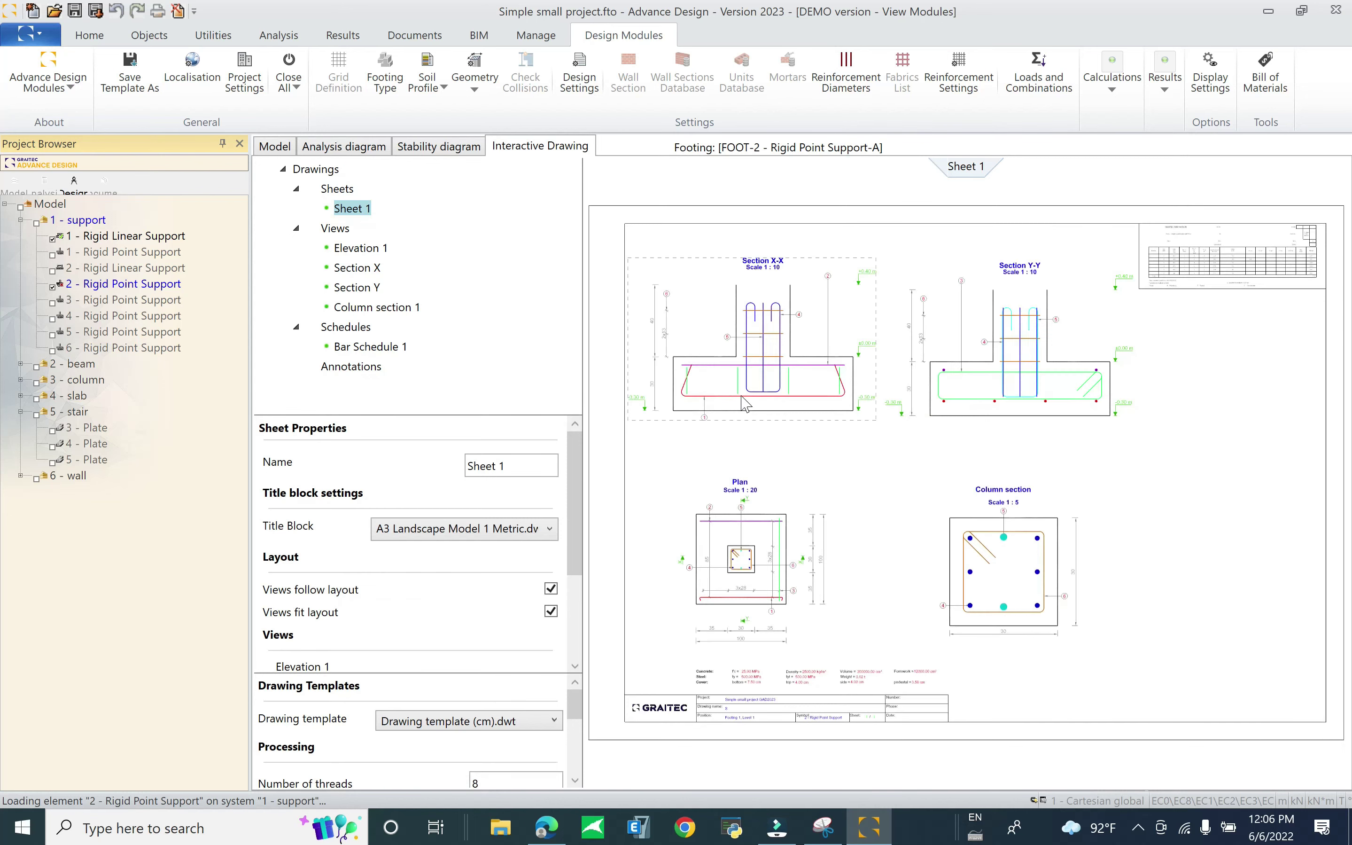
# Review the isolated footing's model results, analysis diagram, stability diagram and interactive drawing
pyautogui.click(275, 148)
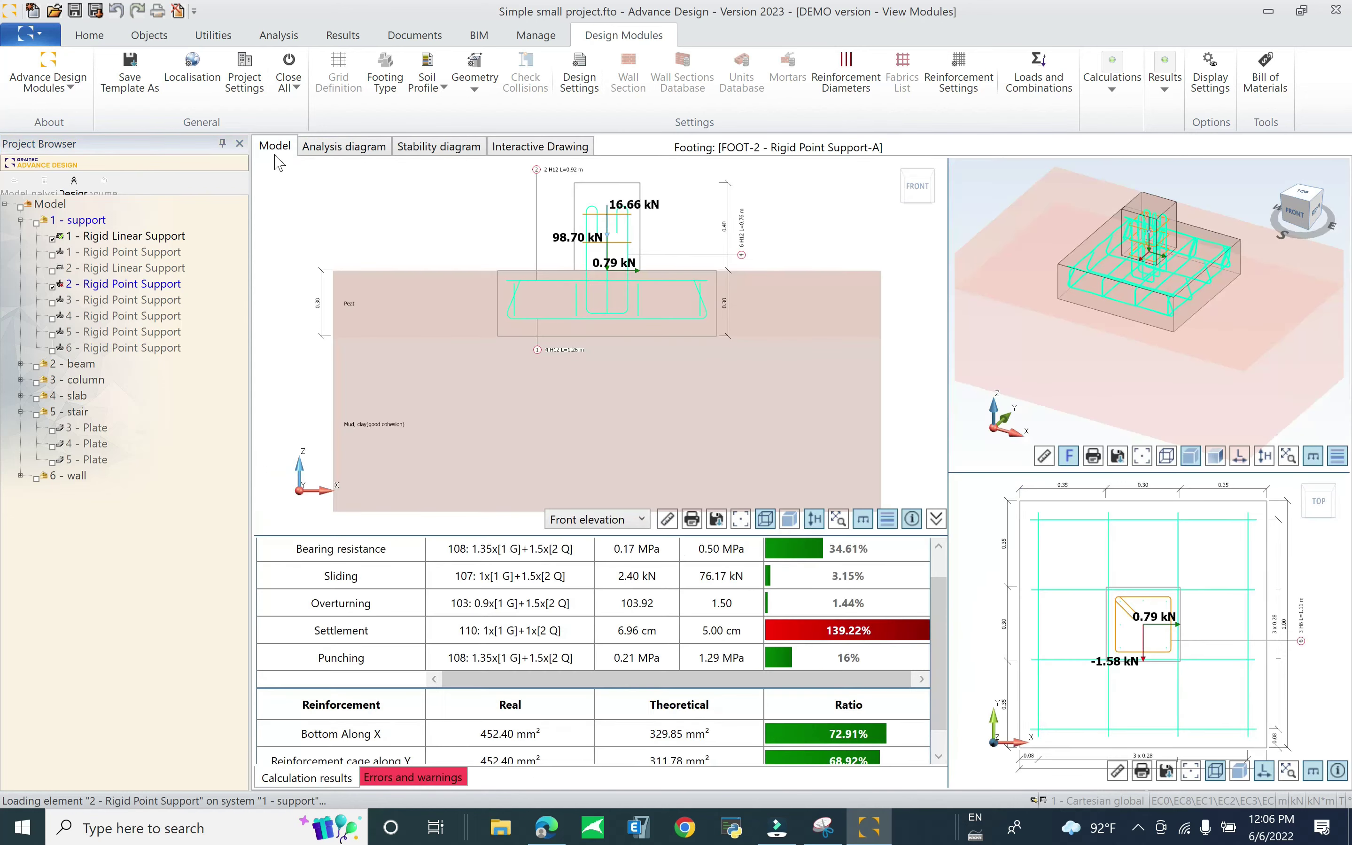
pyautogui.click(330, 146)
pyautogui.click(433, 147)
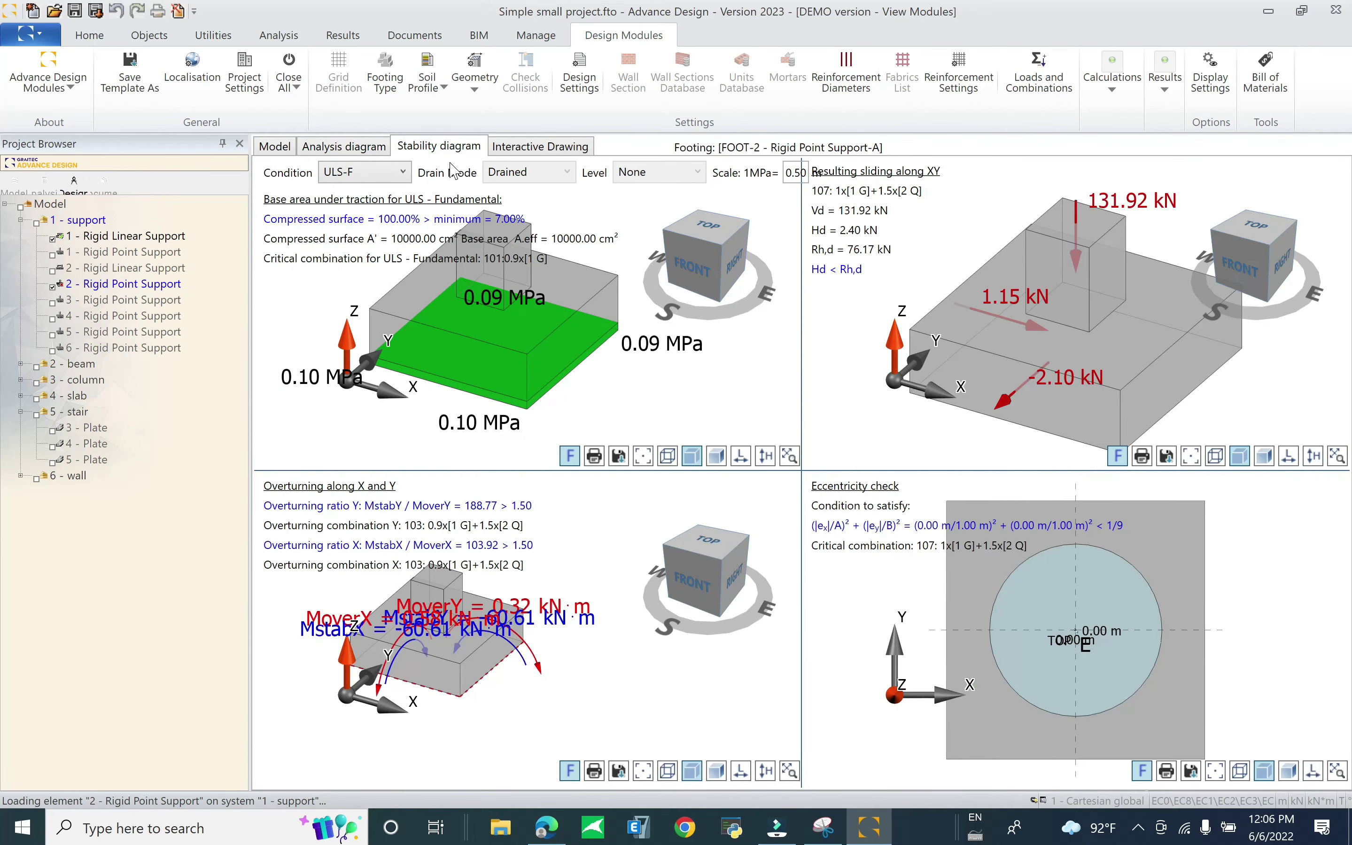
pyautogui.click(539, 147)
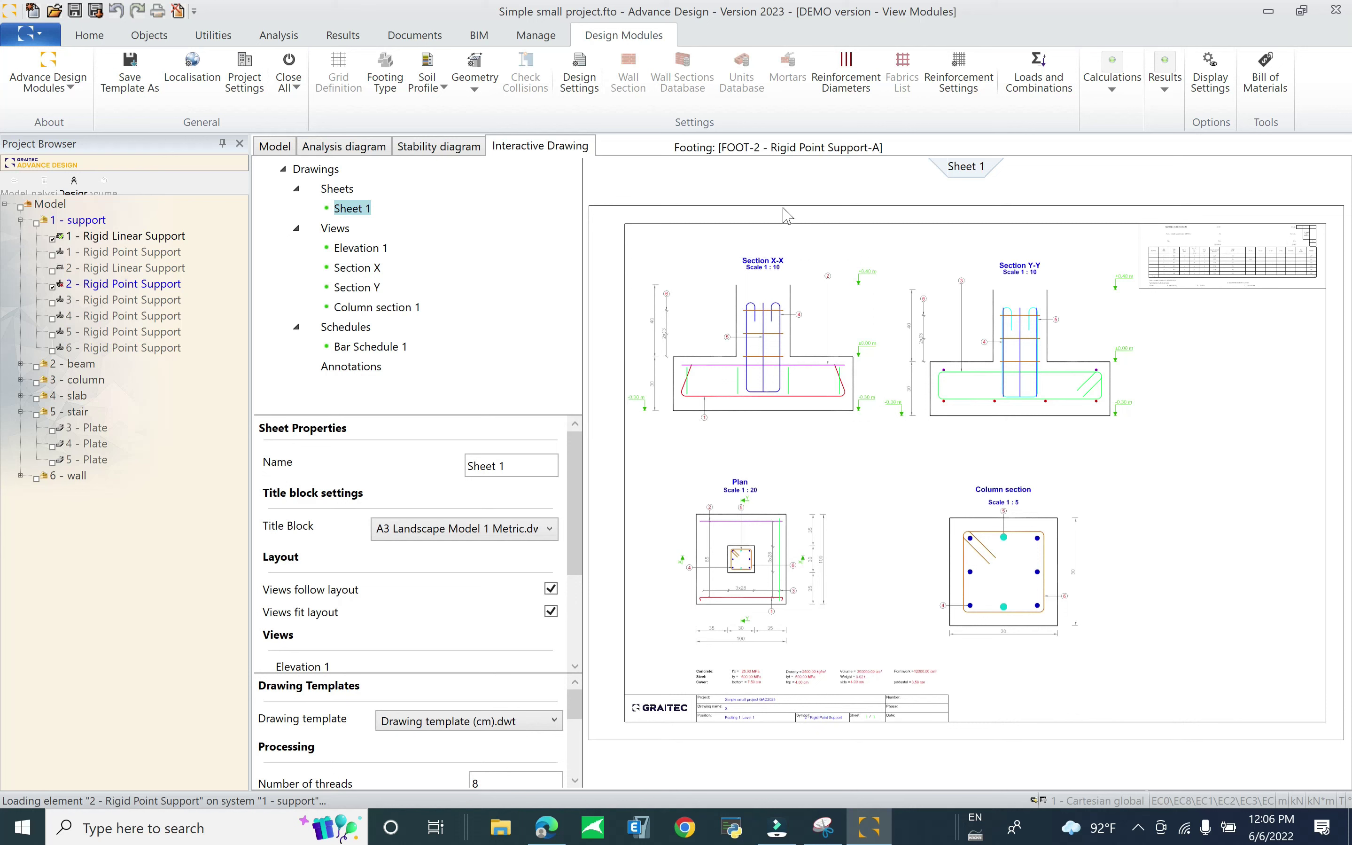
# Save the project and load the design of beam 1 - Linear - se1 from the beam group
pyautogui.click(74, 11)
pyautogui.click(22, 363)
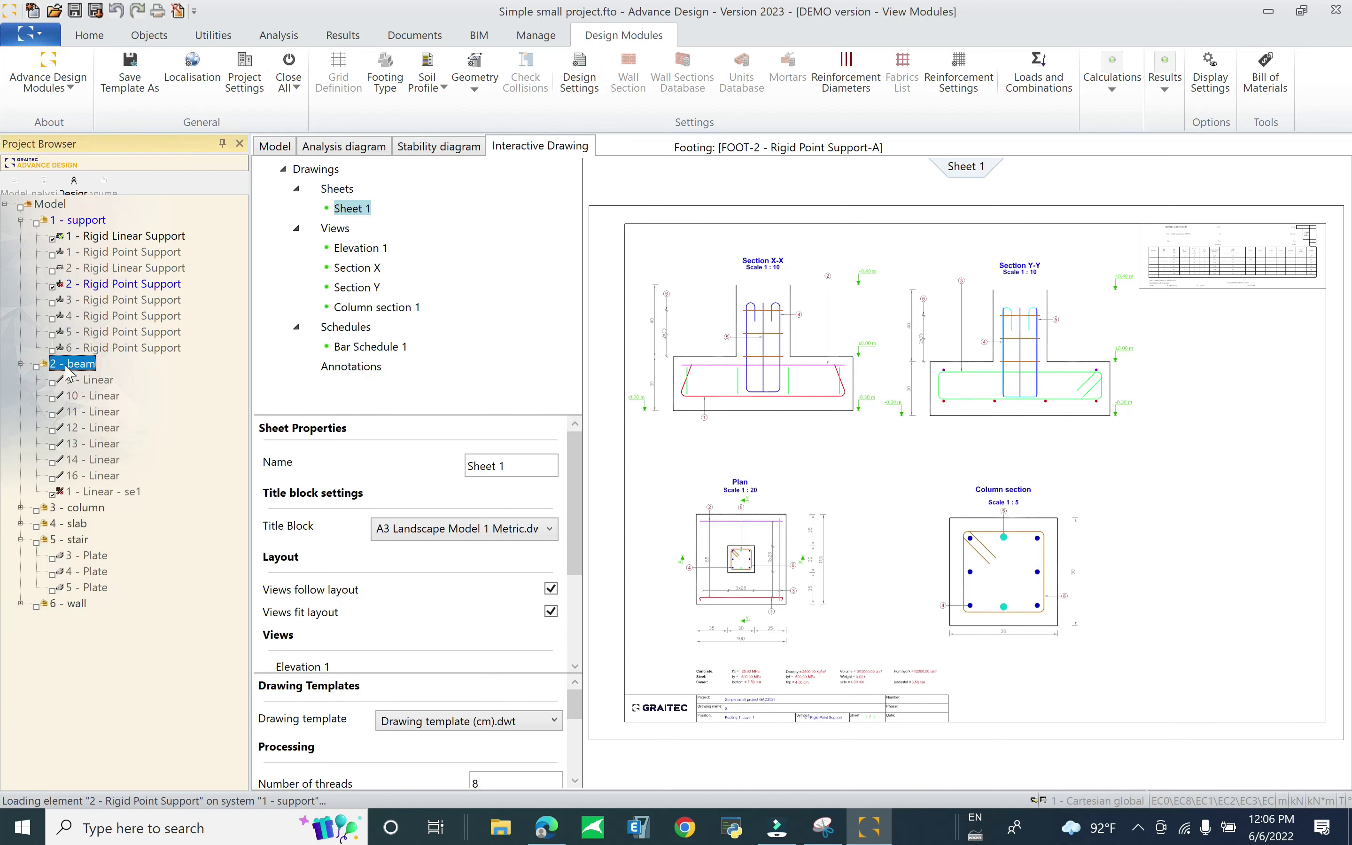
pyautogui.click(80, 494)
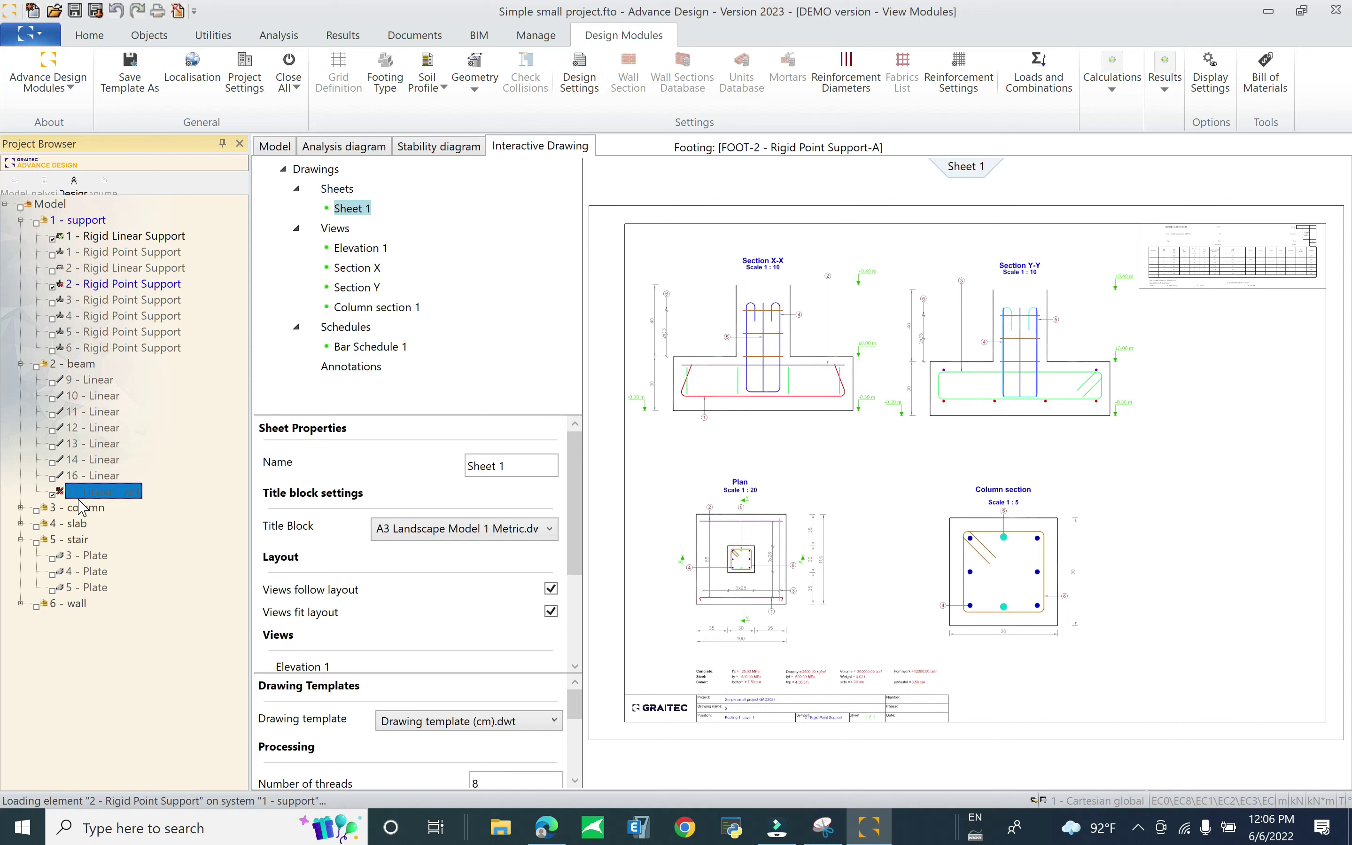
pyautogui.click(83, 491)
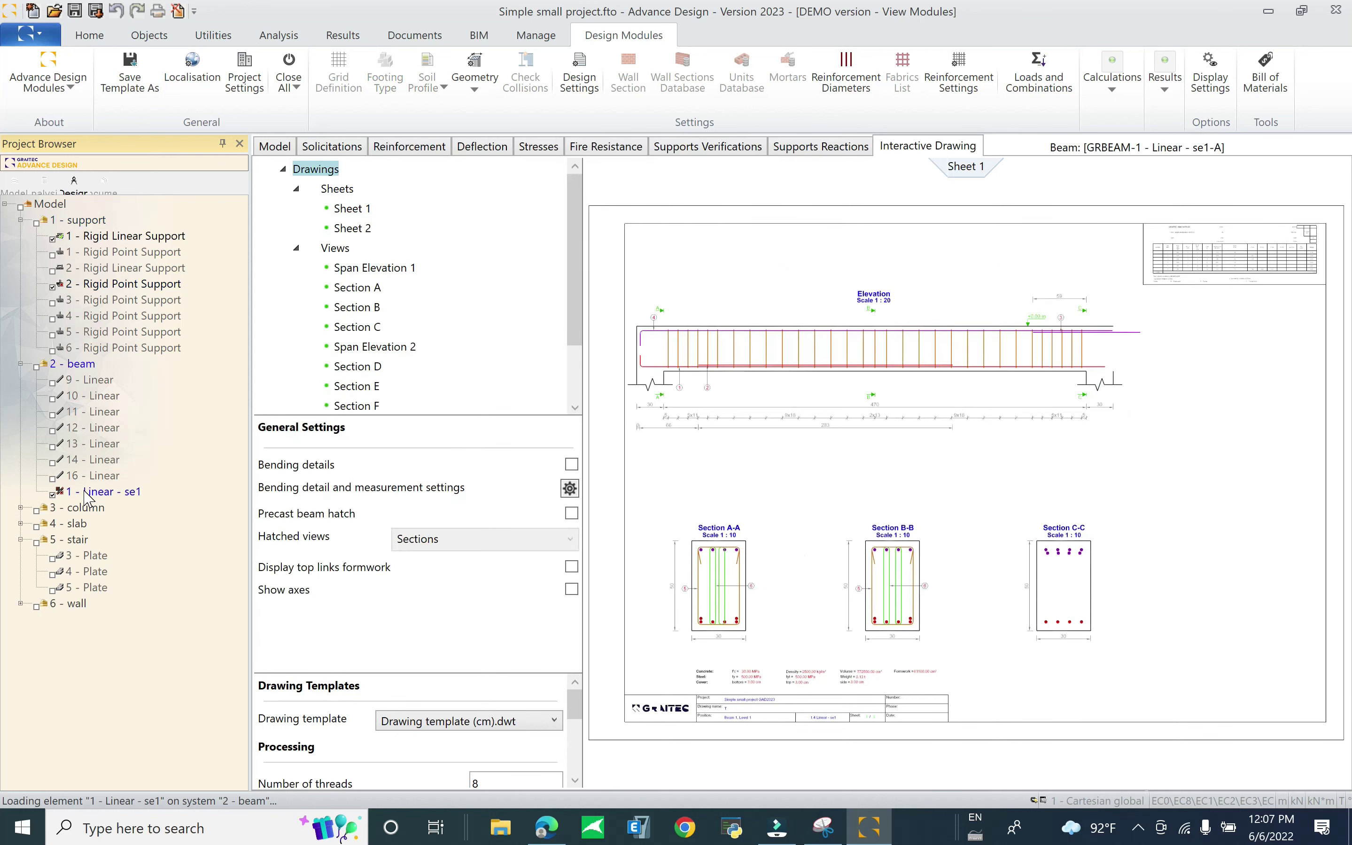
# Review the beam's model, solicitations, reinforcement, deflection, stresses, fire resistance, supports verifications, supports reactions and interactive drawing
pyautogui.click(276, 148)
pyautogui.click(327, 147)
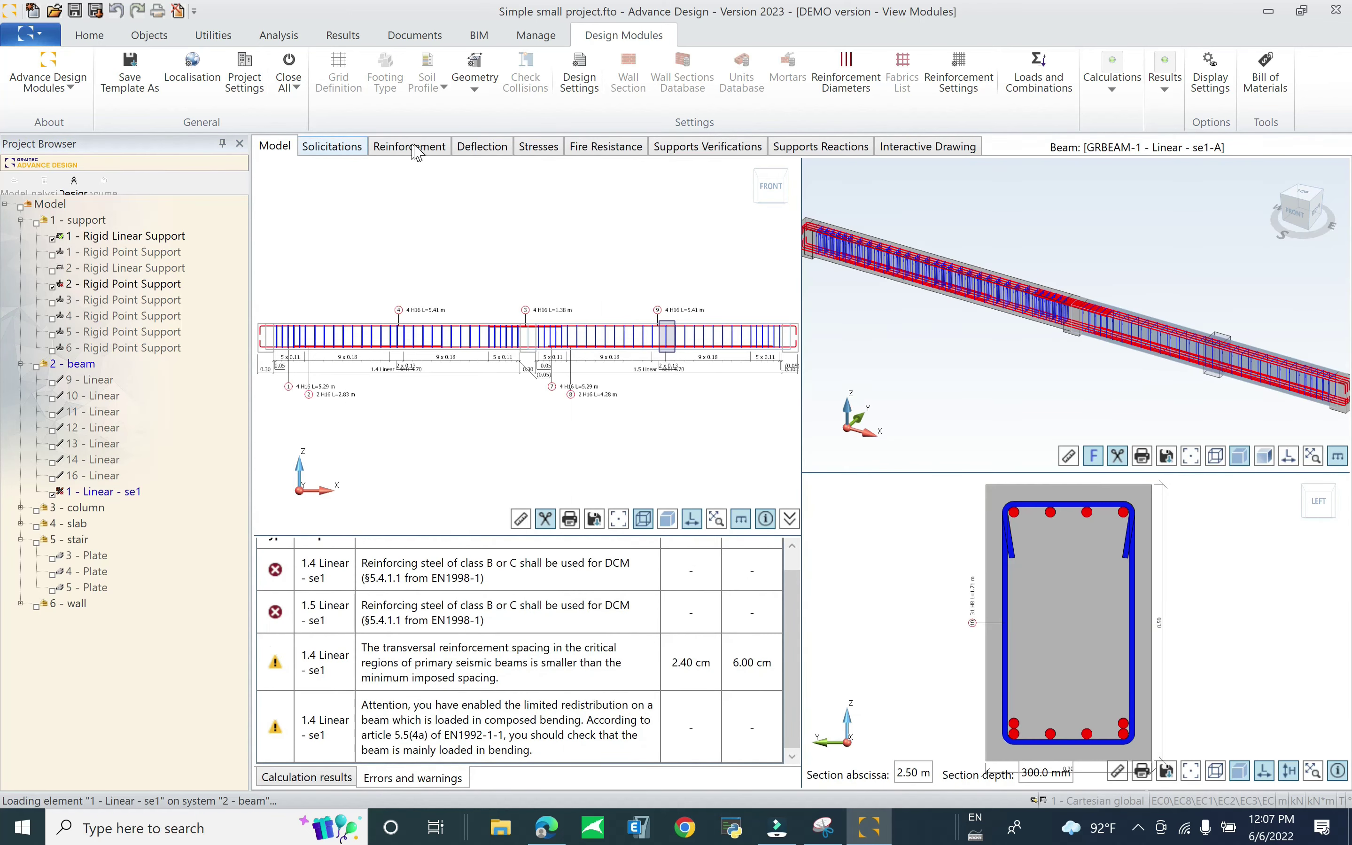
pyautogui.click(416, 147)
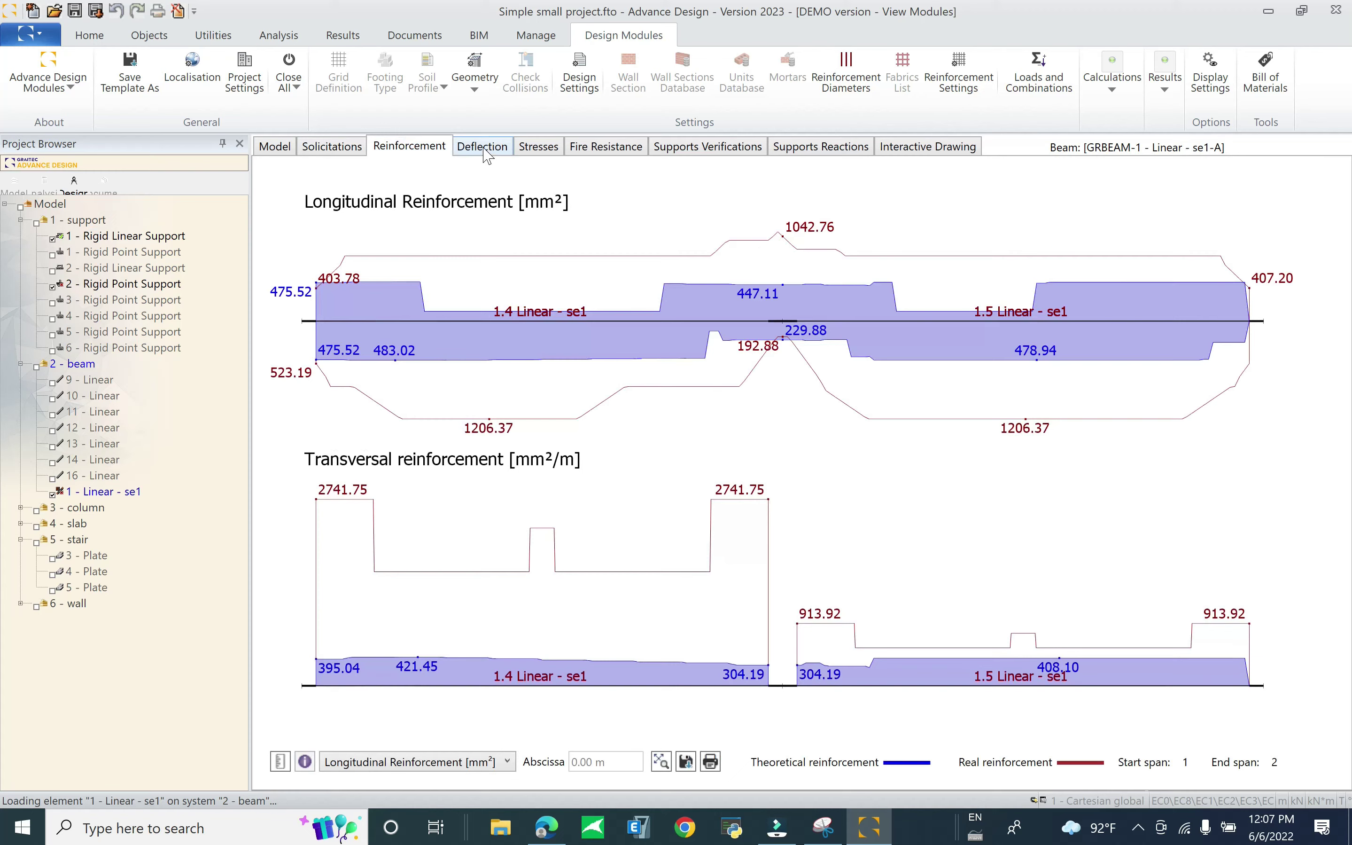
pyautogui.click(483, 147)
pyautogui.click(540, 148)
pyautogui.click(612, 147)
pyautogui.click(685, 153)
pyautogui.click(818, 149)
pyautogui.click(923, 148)
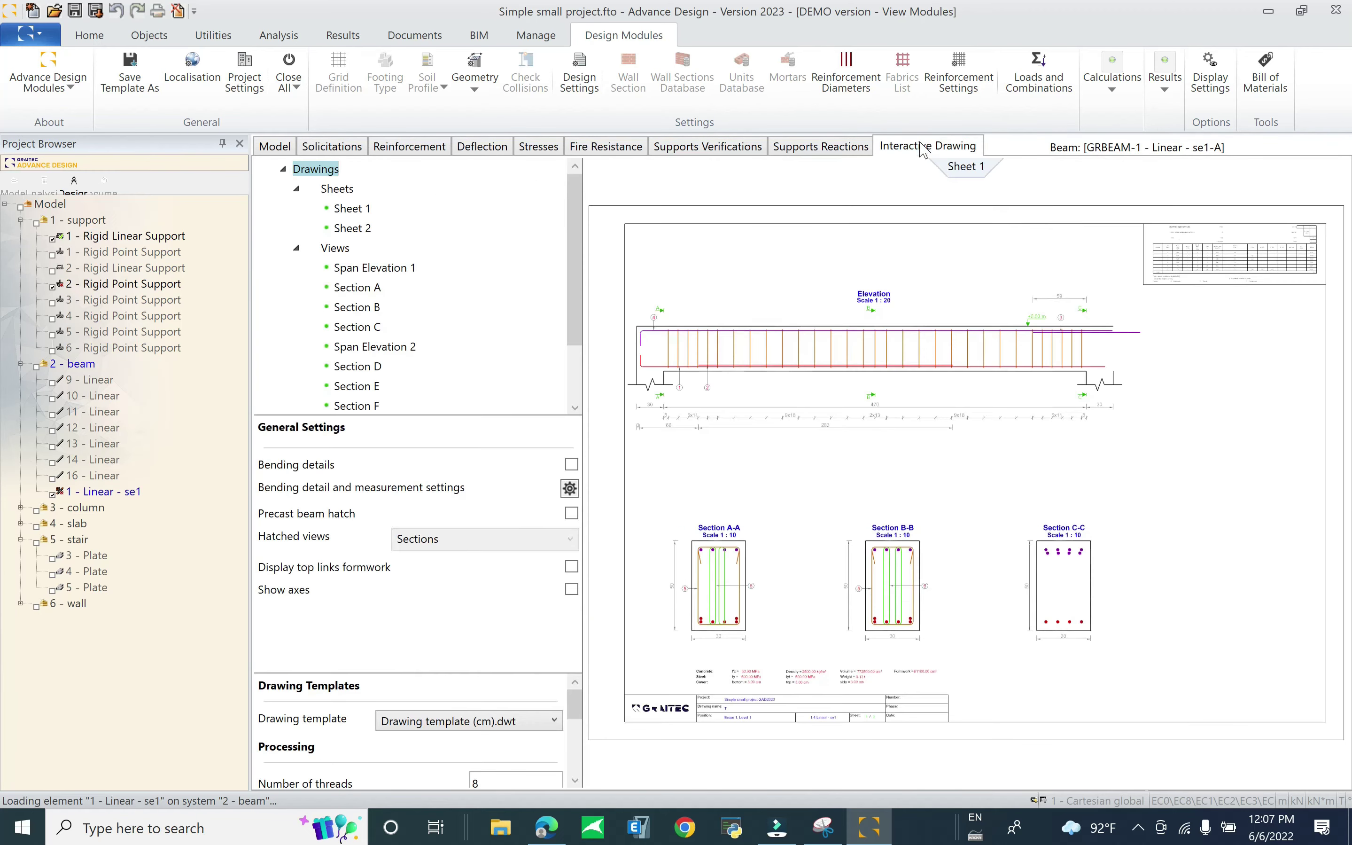
# Load the design of column 2 - Linear from the column group and inspect its reinforced cross section
pyautogui.click(21, 508)
pyautogui.click(90, 540)
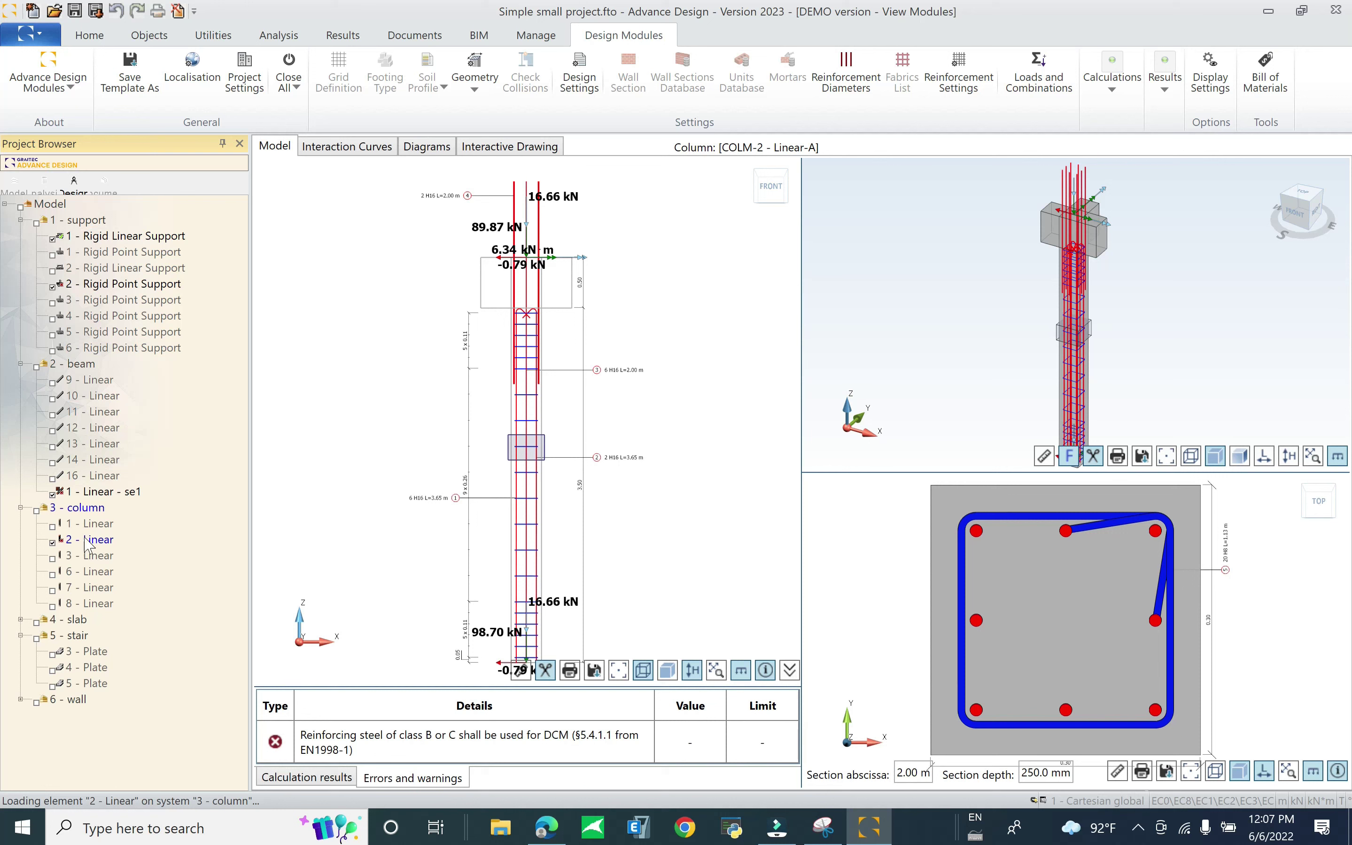
pyautogui.click(87, 540)
pyautogui.click(966, 623)
pyautogui.click(1067, 672)
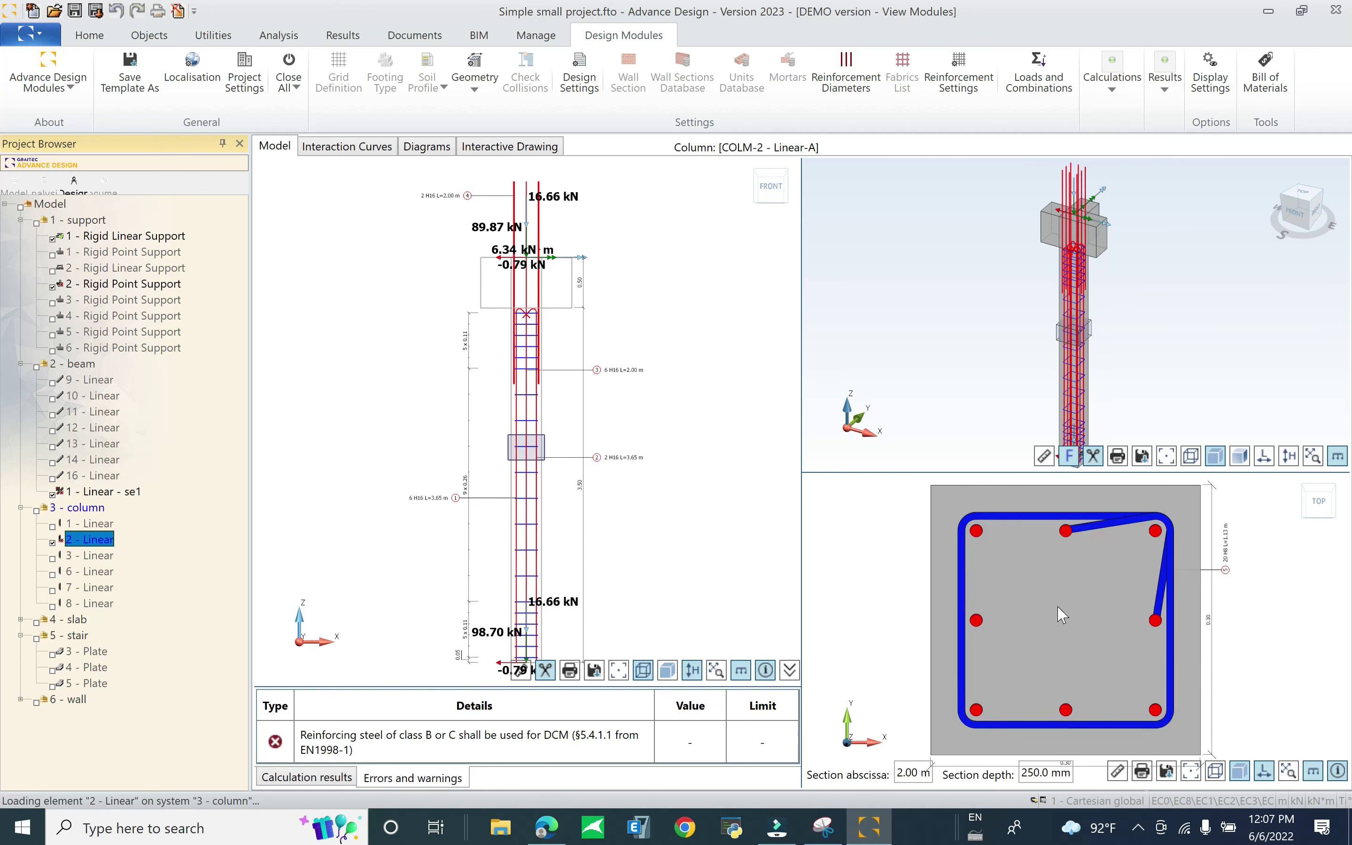